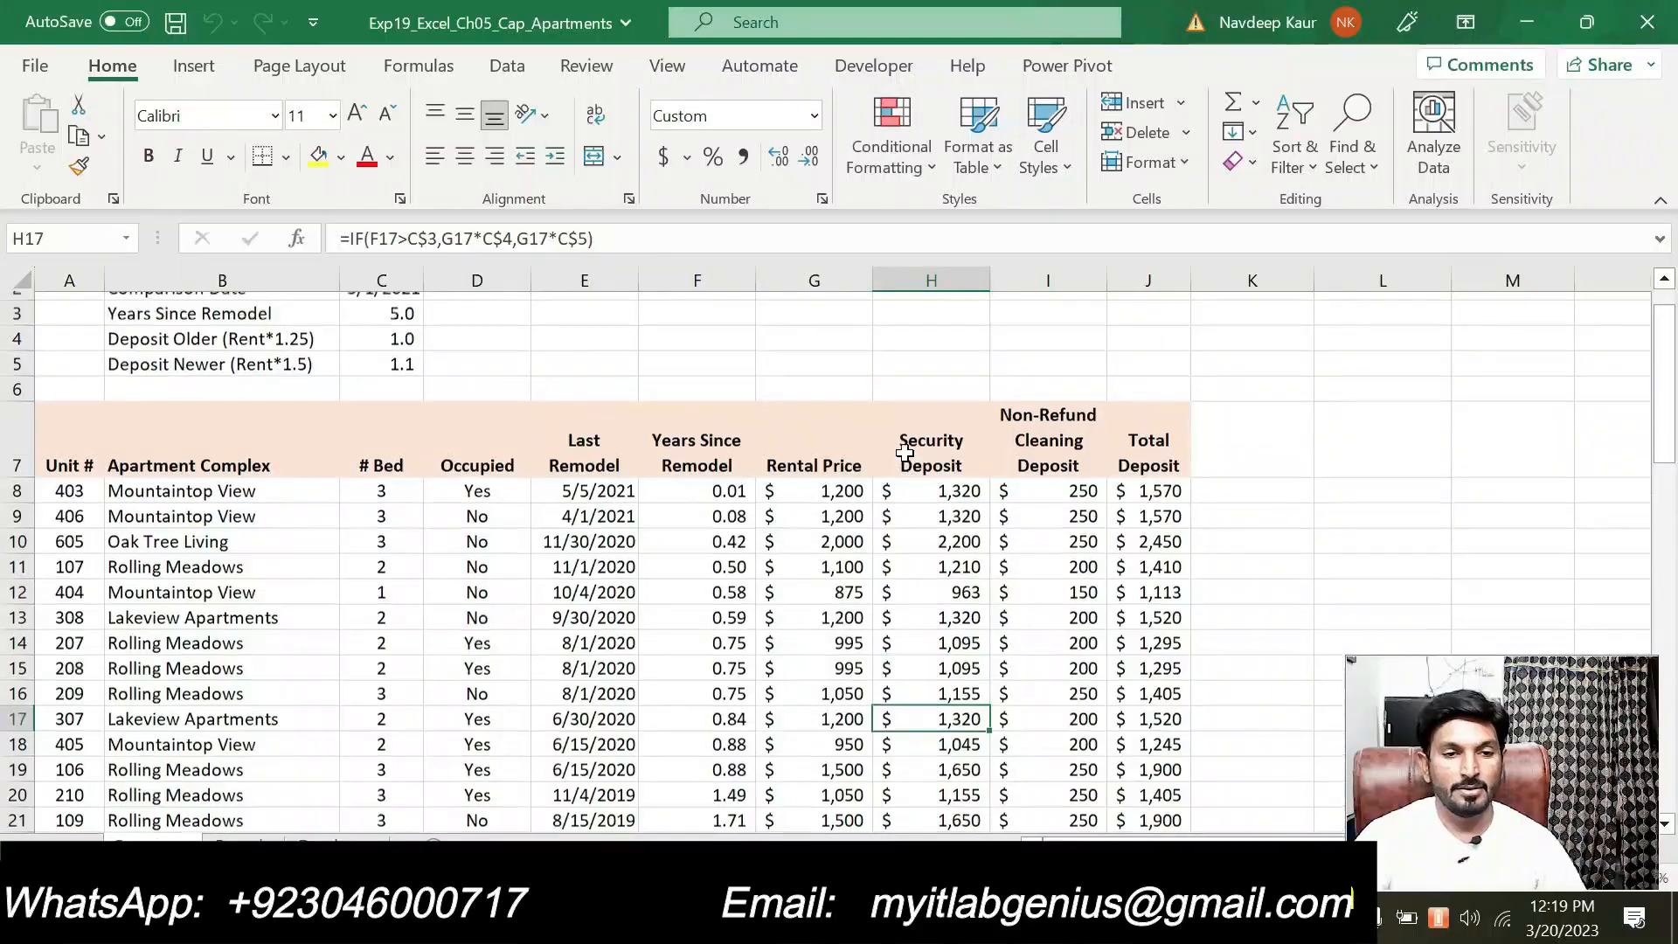
pyautogui.scroll(1, 904, 452)
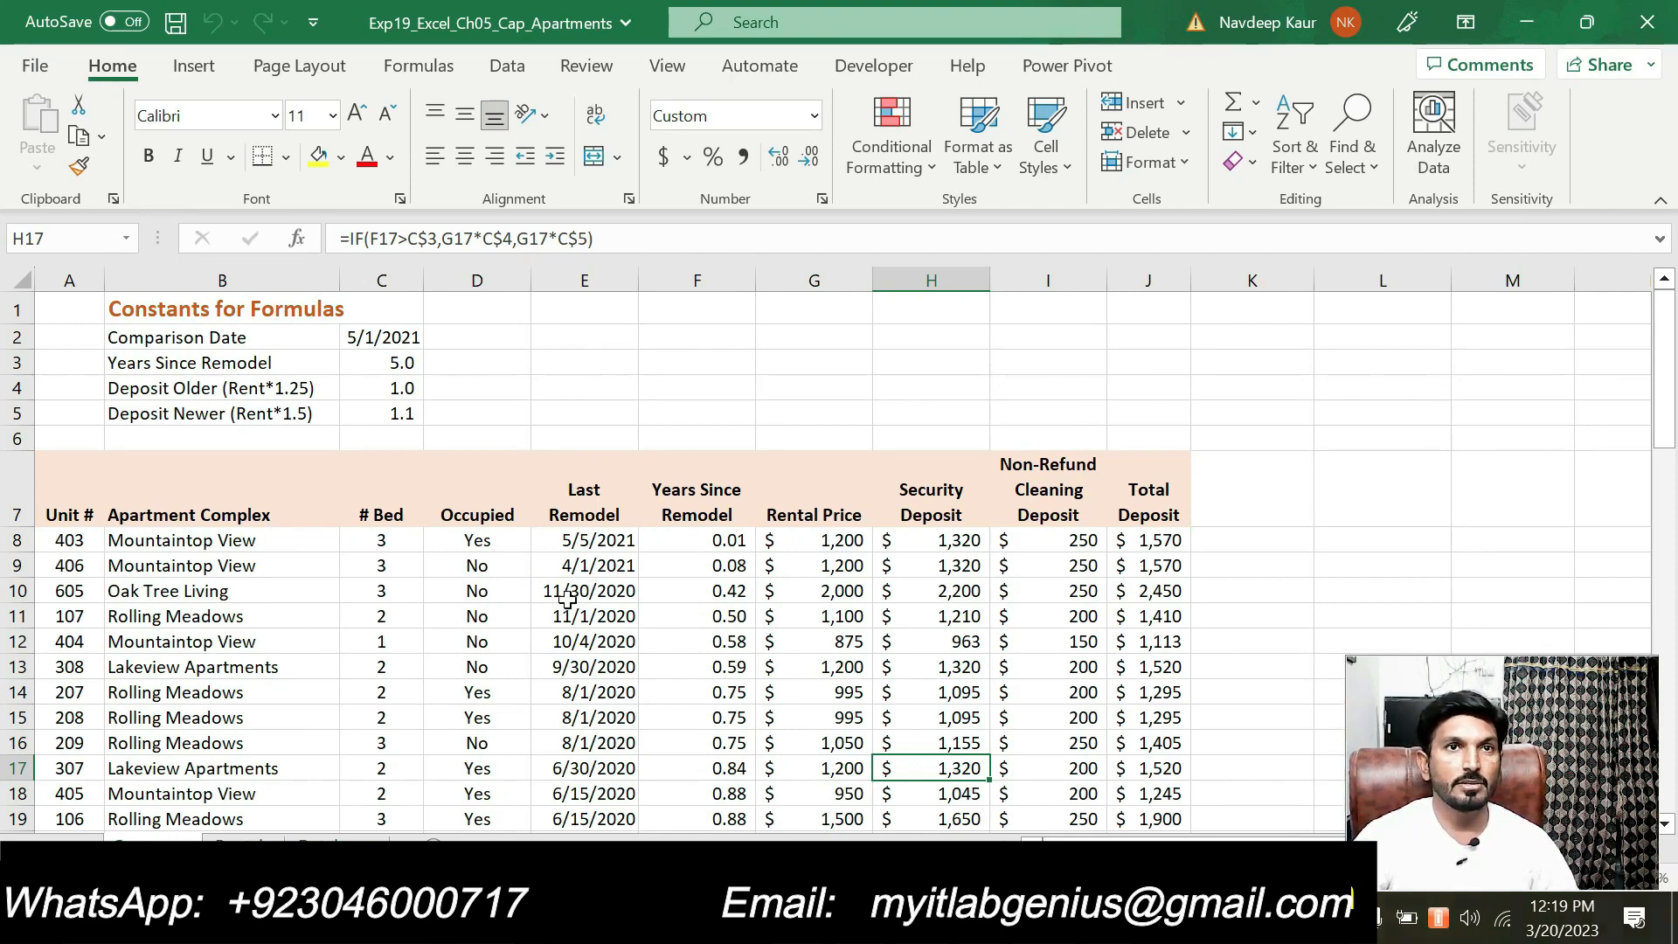
pyautogui.scroll(-3, 634, 610)
pyautogui.scroll(-2, 637, 616)
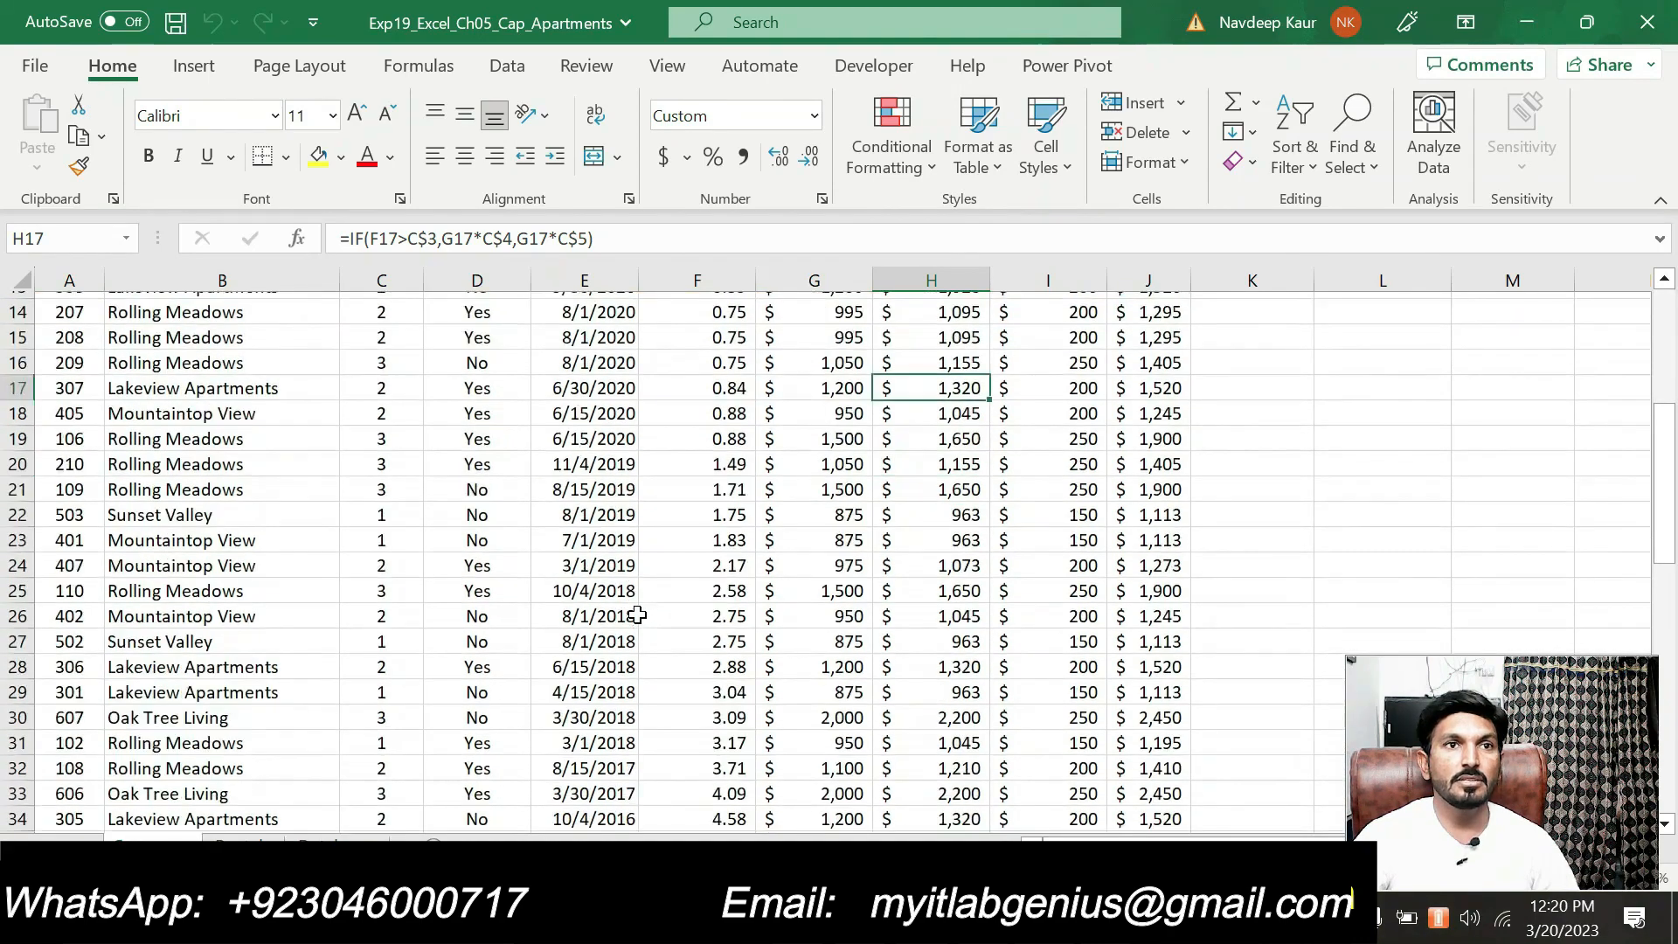
pyautogui.scroll(3, 638, 616)
pyautogui.scroll(1, 637, 615)
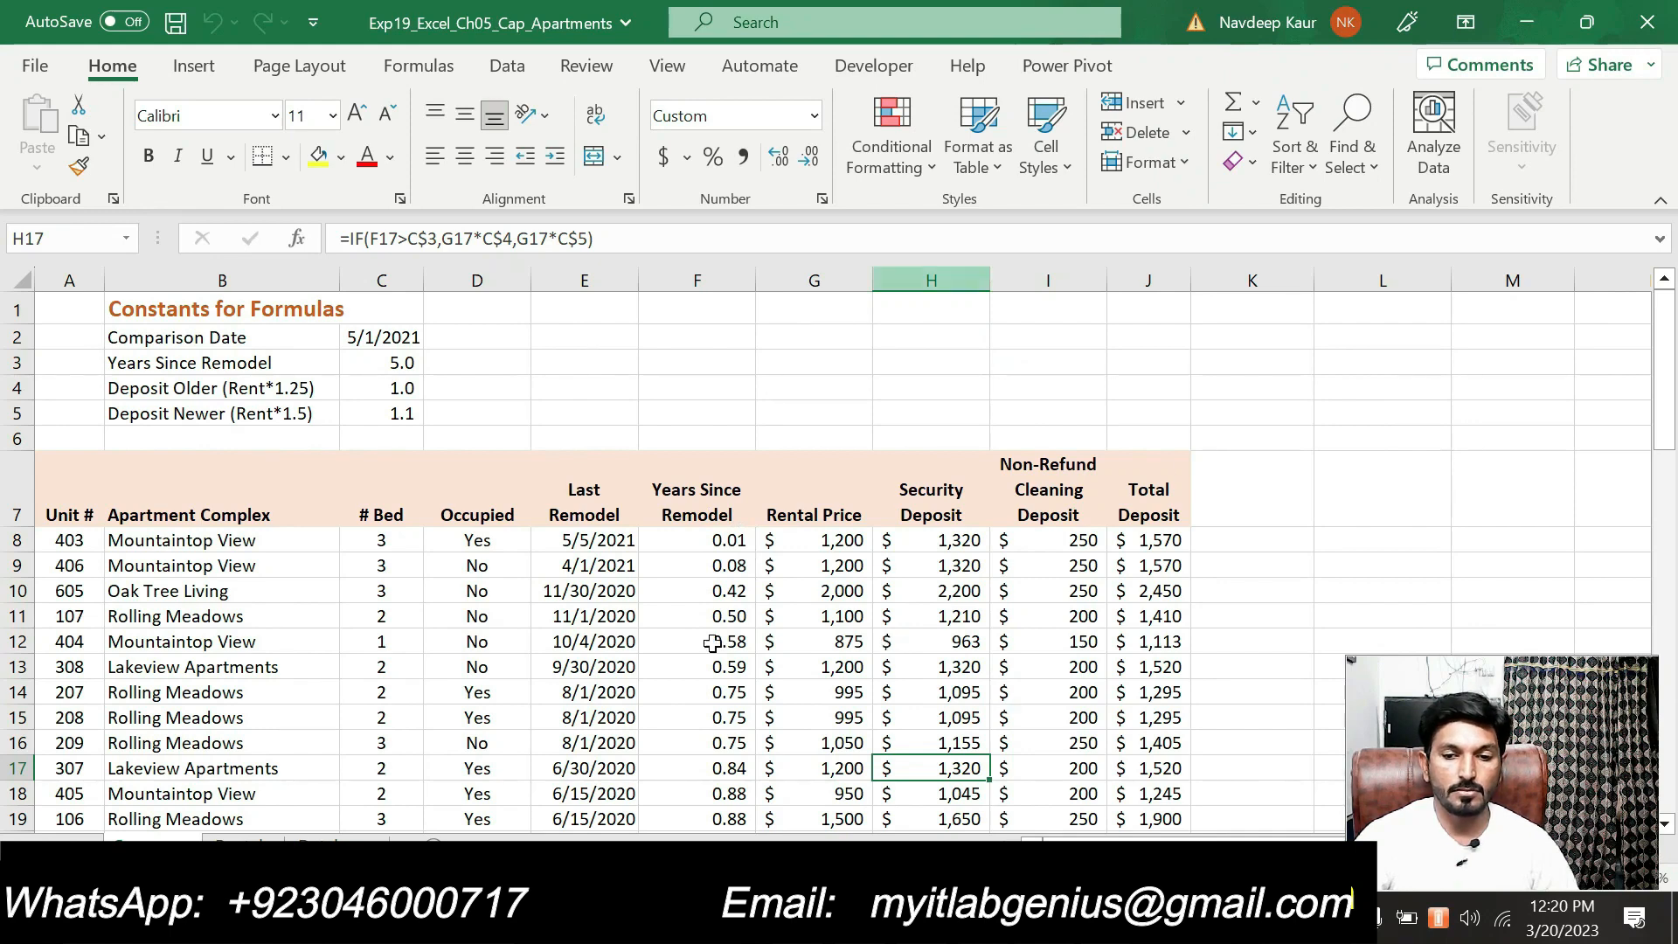
pyautogui.moveTo(1105, 918)
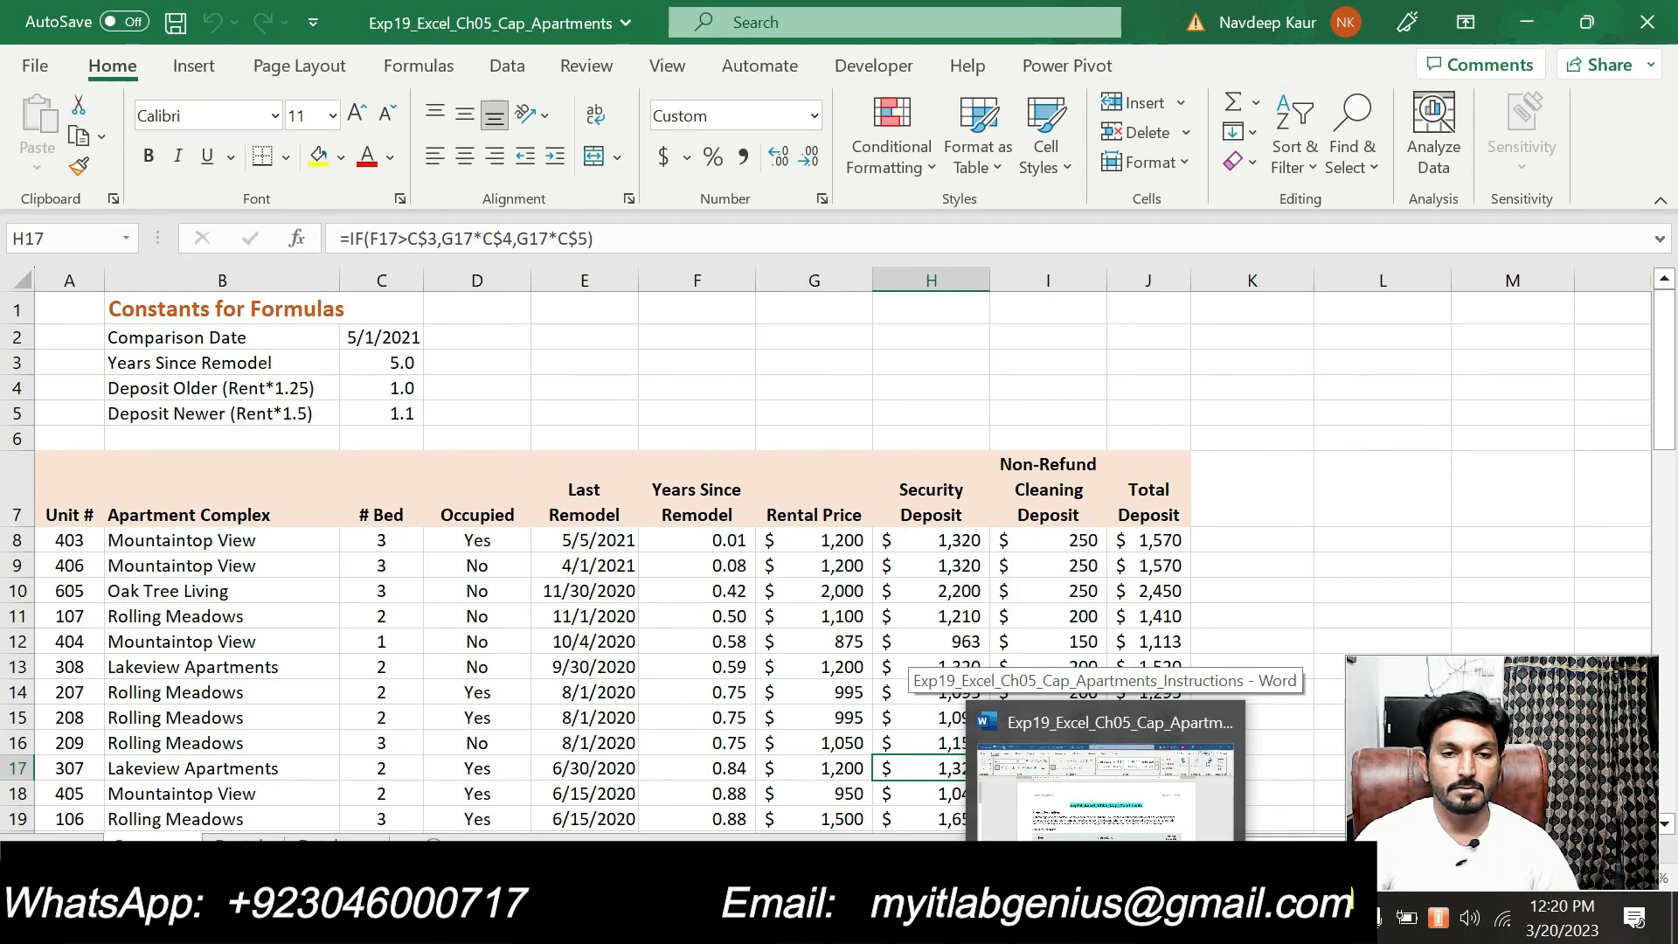
pyautogui.click(722, 411)
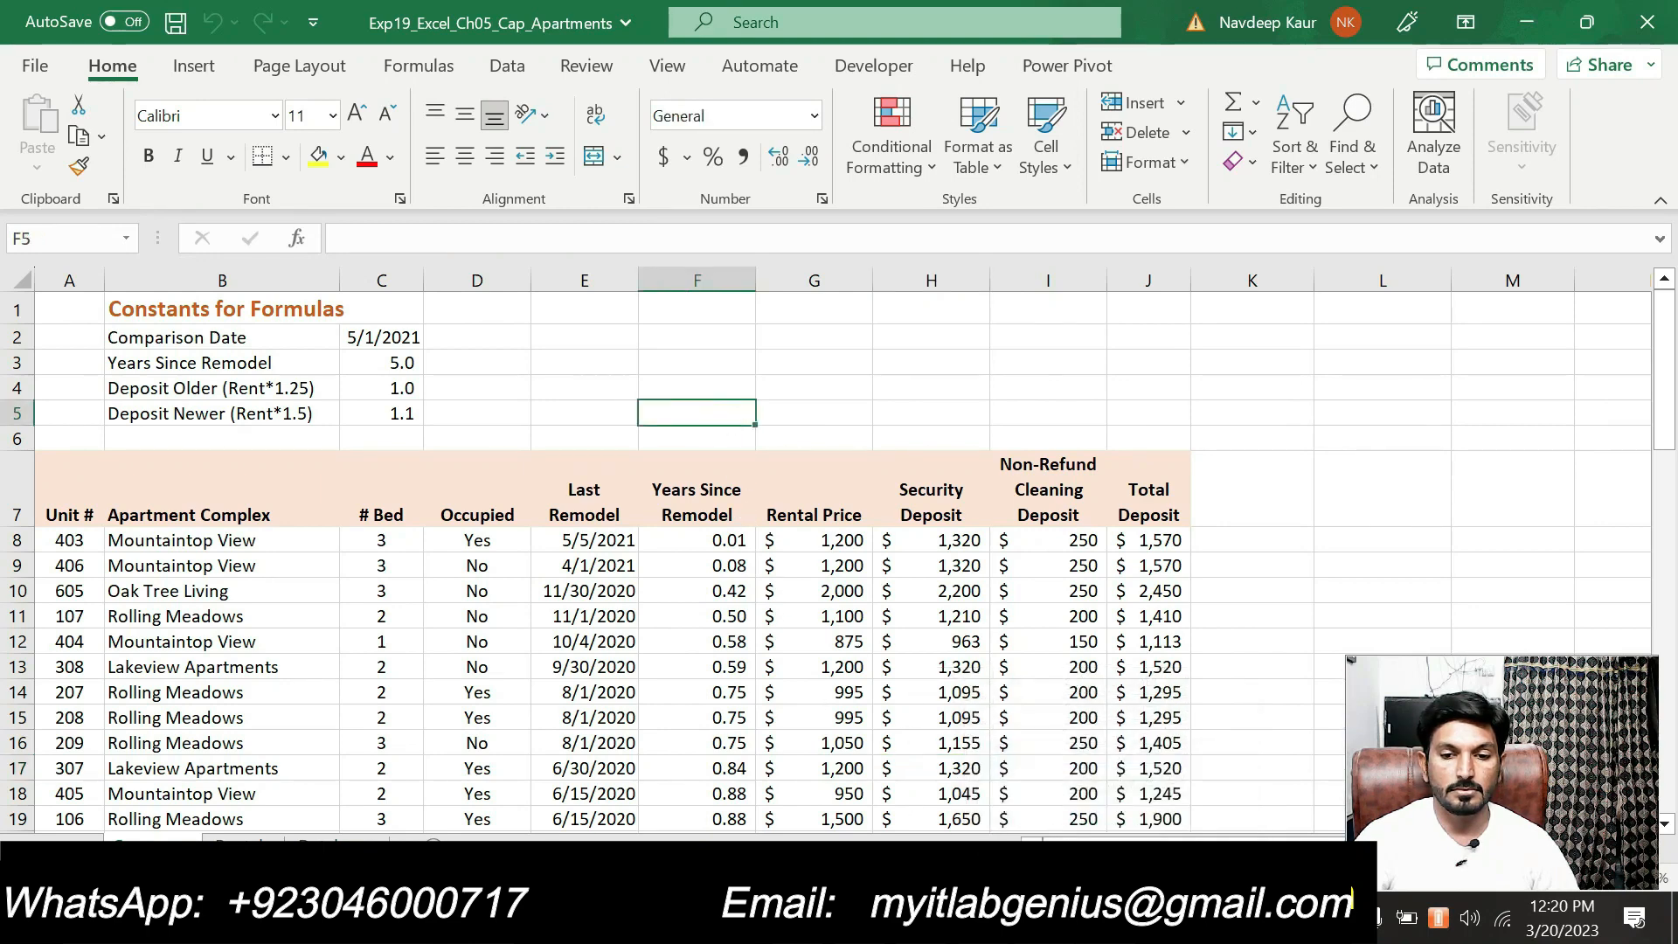
# Switch to the Word instructions and highlight the file name Exp19_Excel_Ch05_Cap_Apartments.xlsx in step 1 in turquoise
pyautogui.click(1108, 918)
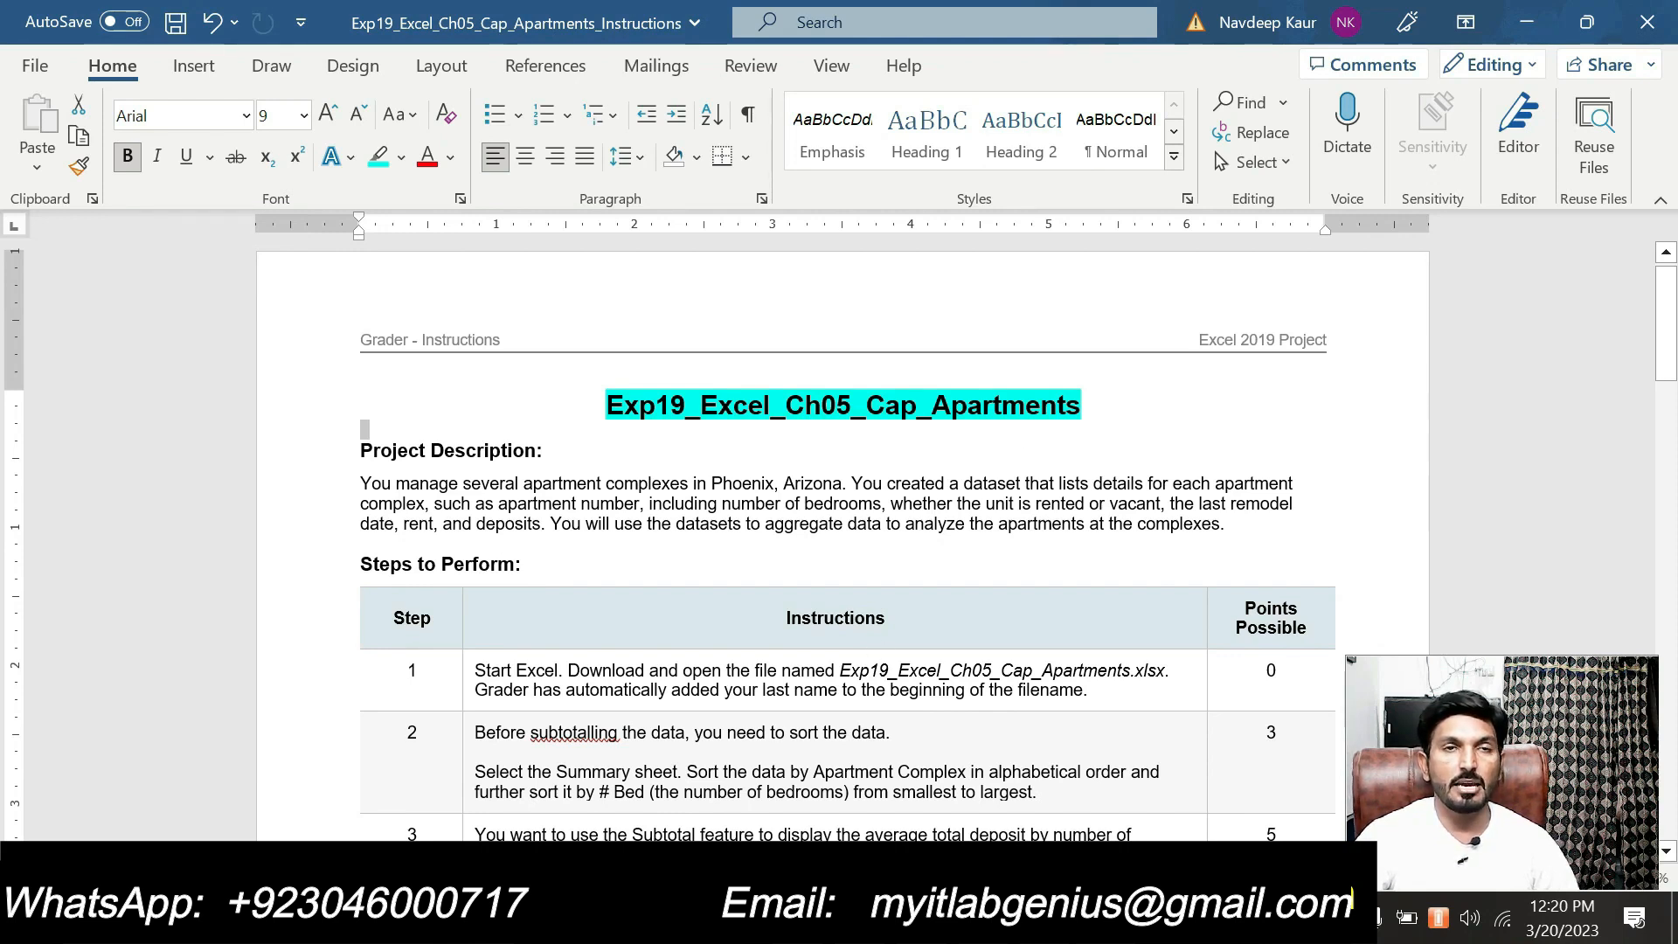
pyautogui.moveTo(840, 670); pyautogui.dragTo(1166, 672)
pyautogui.click(1086, 633)
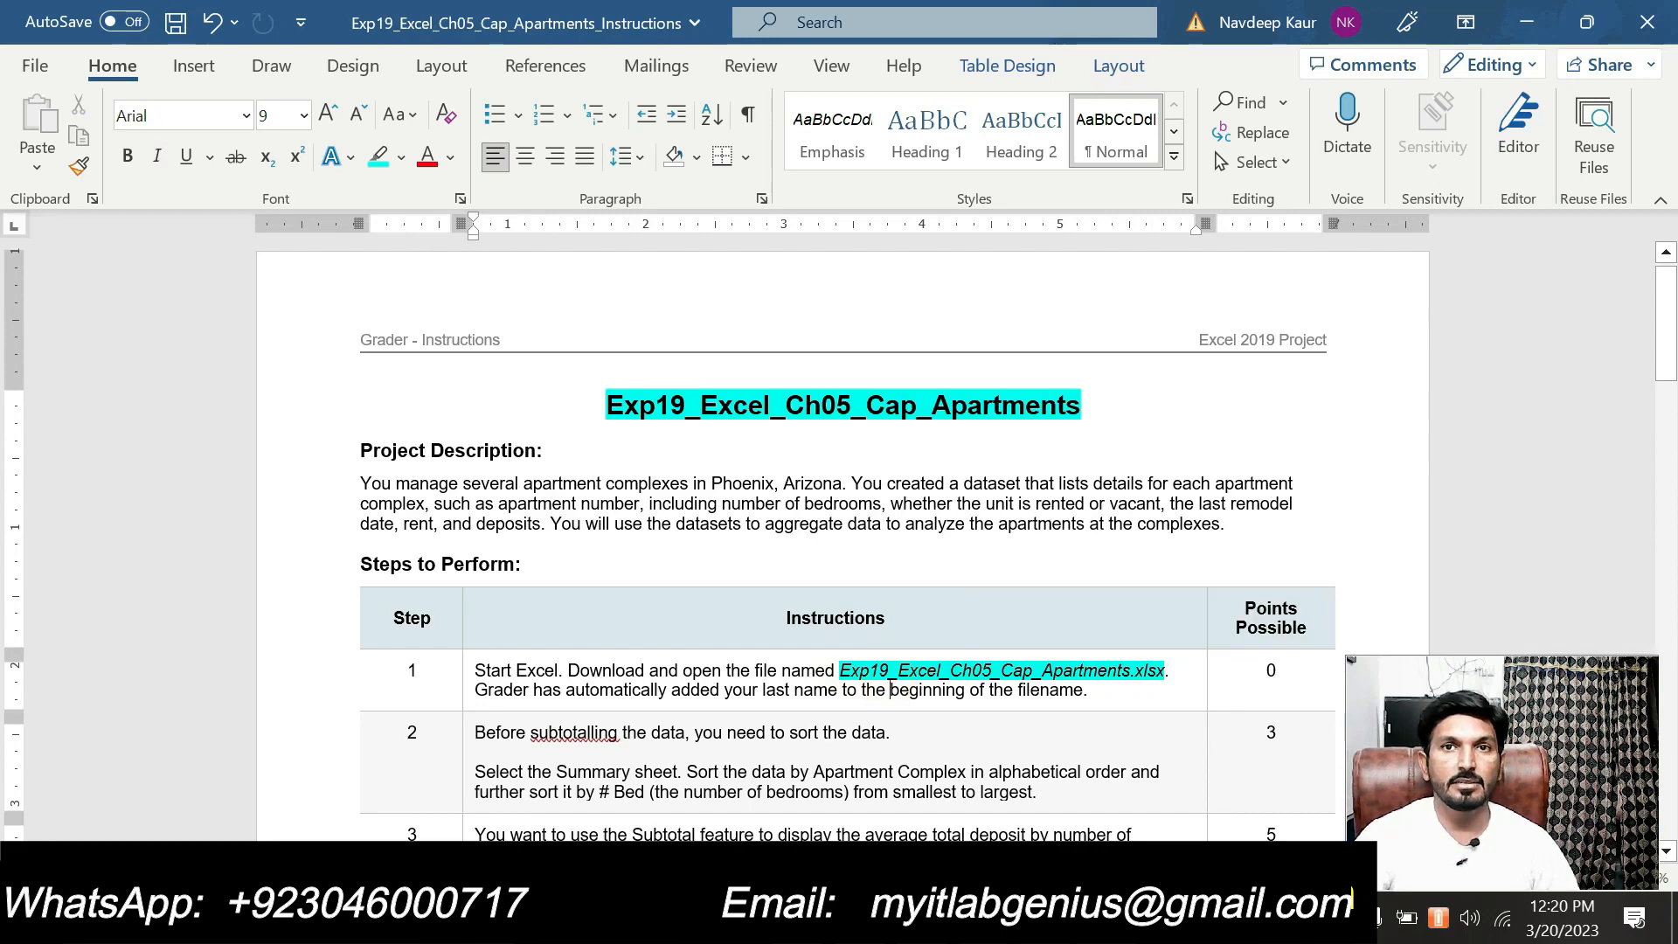
# Switch to Excel, look through the workbook's other sheets and return to the Summary sheet
pyautogui.hotkey('alt', 'Tab')
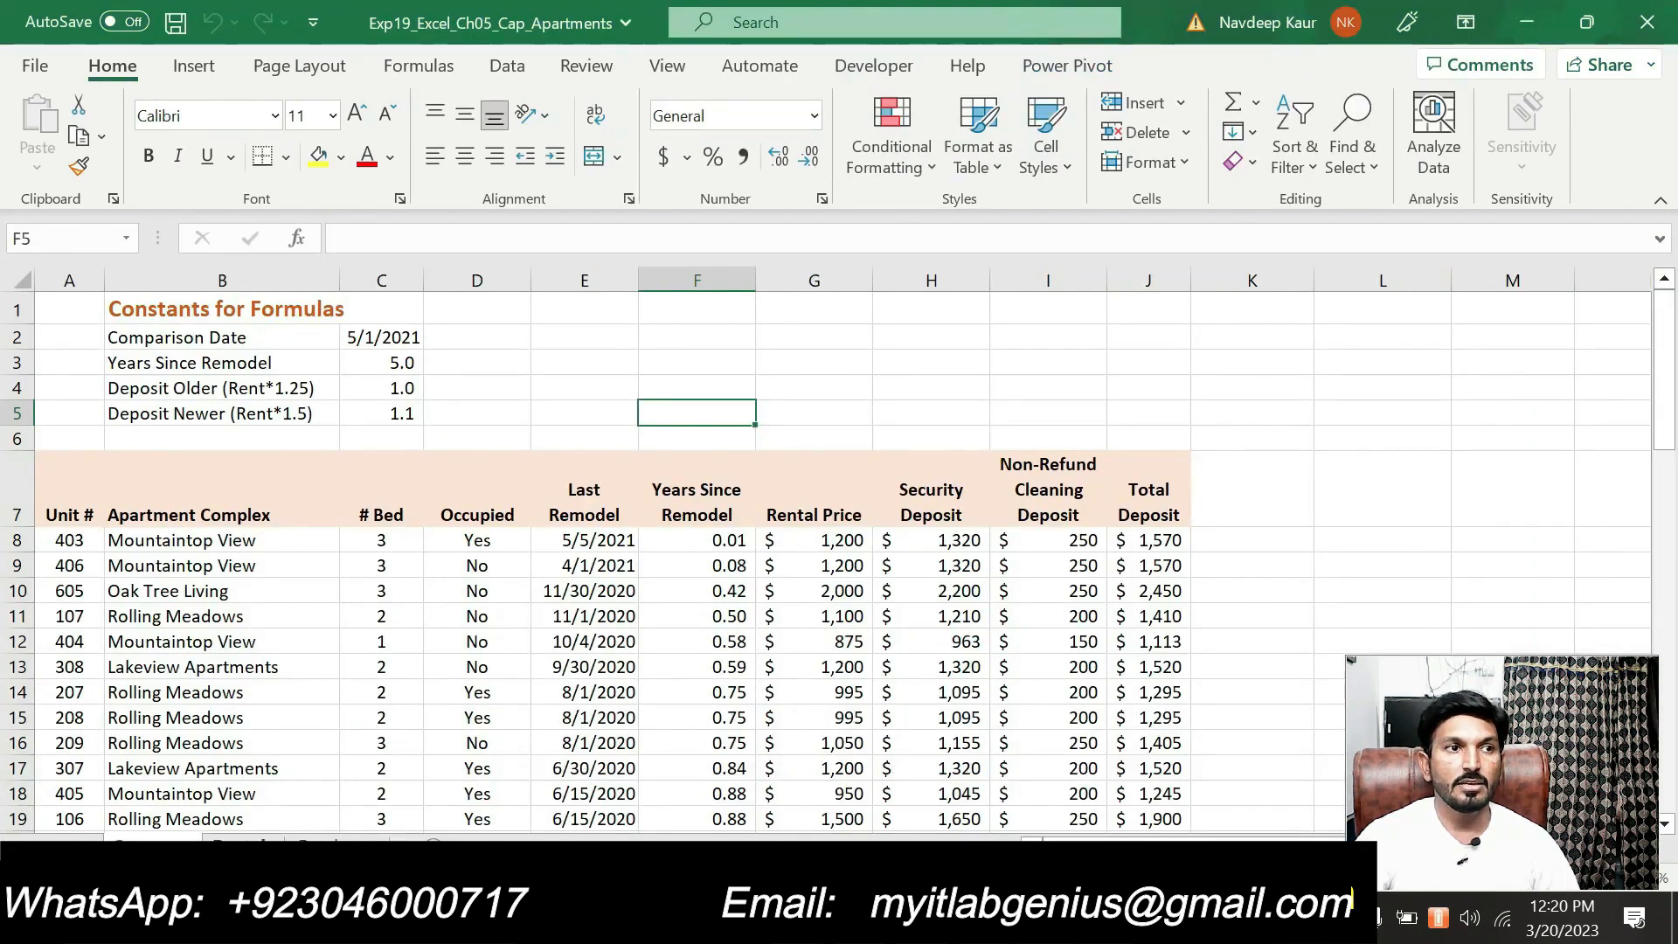
pyautogui.click(247, 841)
pyautogui.click(336, 841)
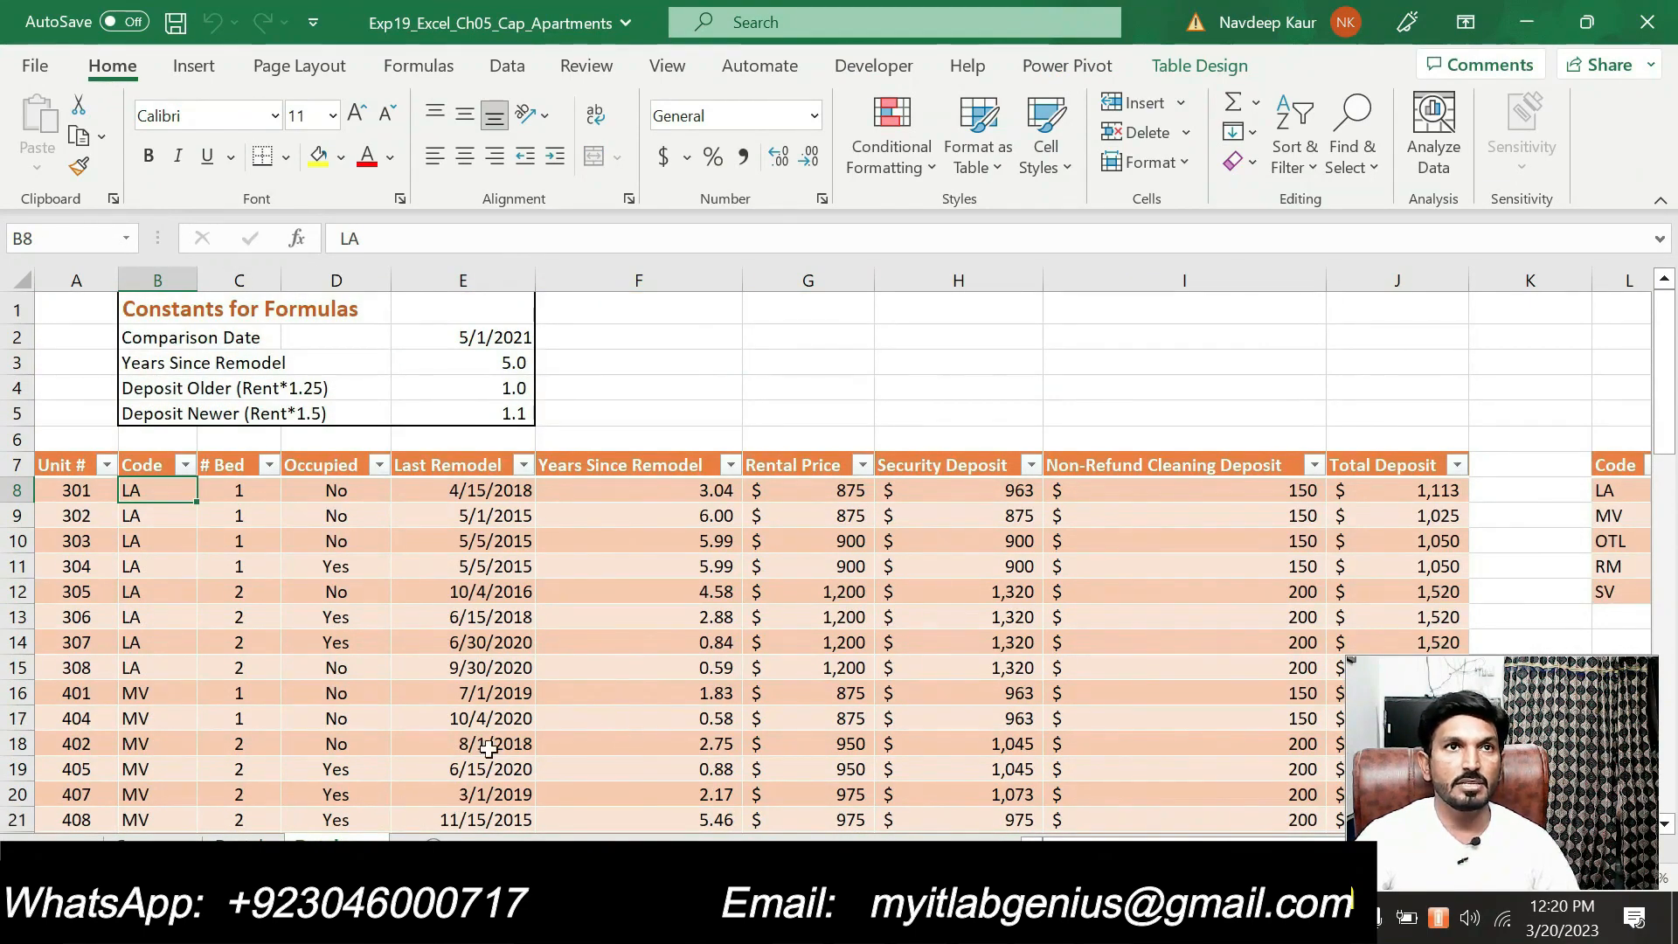
pyautogui.click(153, 841)
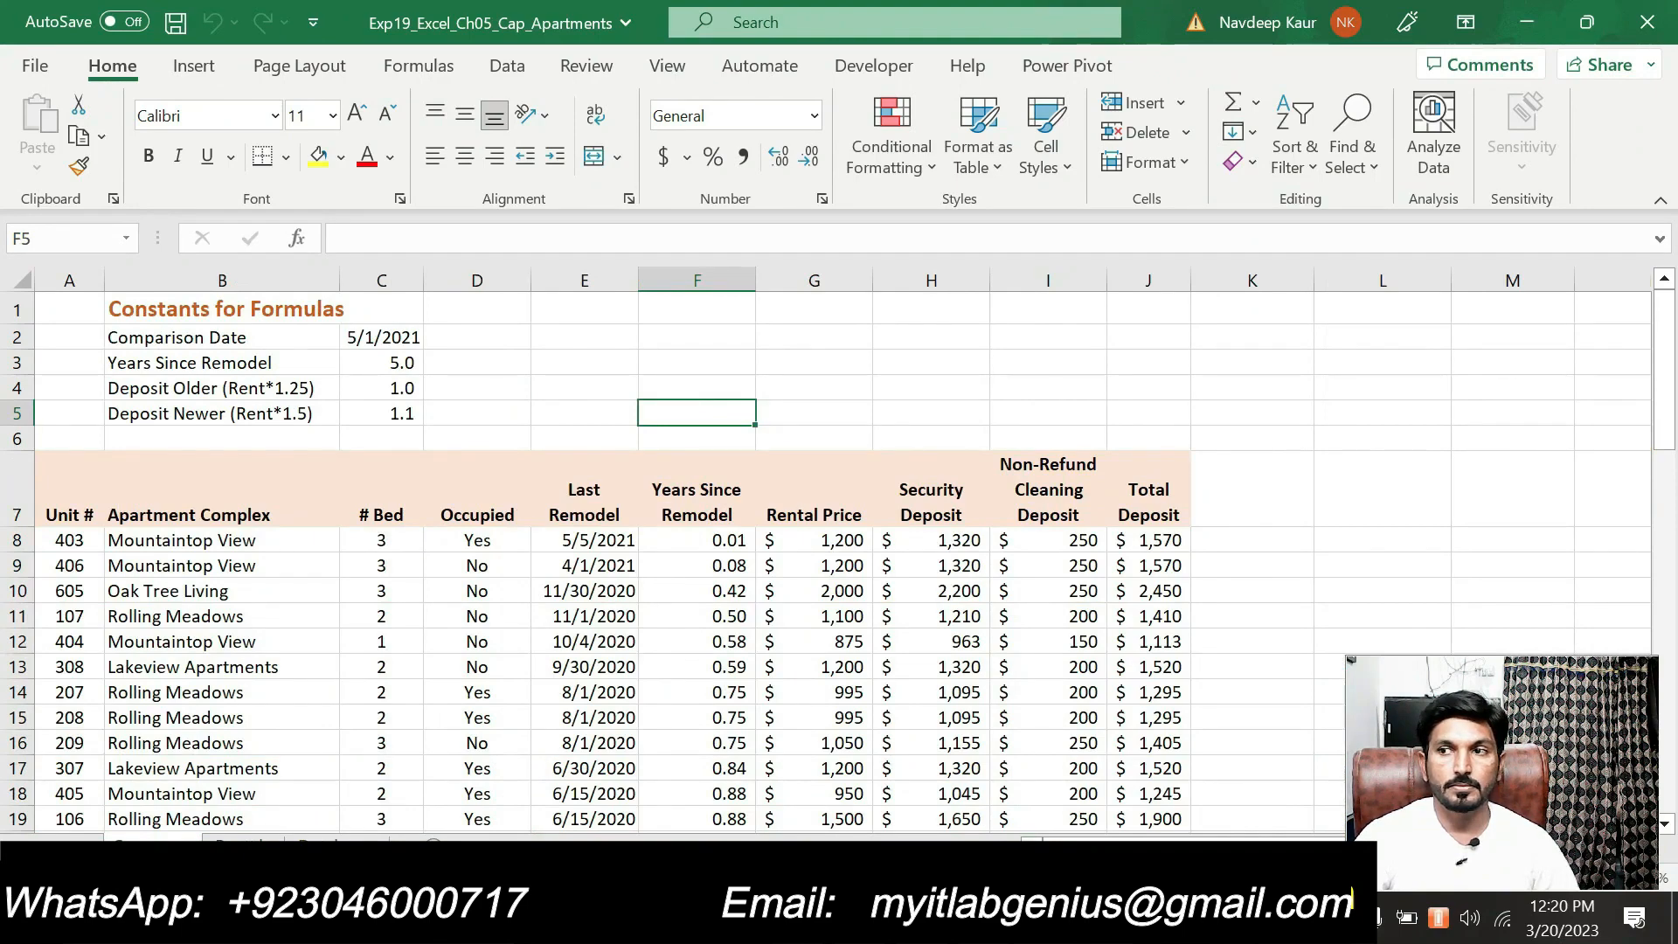
# In the Word instructions, remove the highlight from step 1's file name and highlight step 2's sorting instruction in turquoise
pyautogui.hotkey('alt', 'Tab')
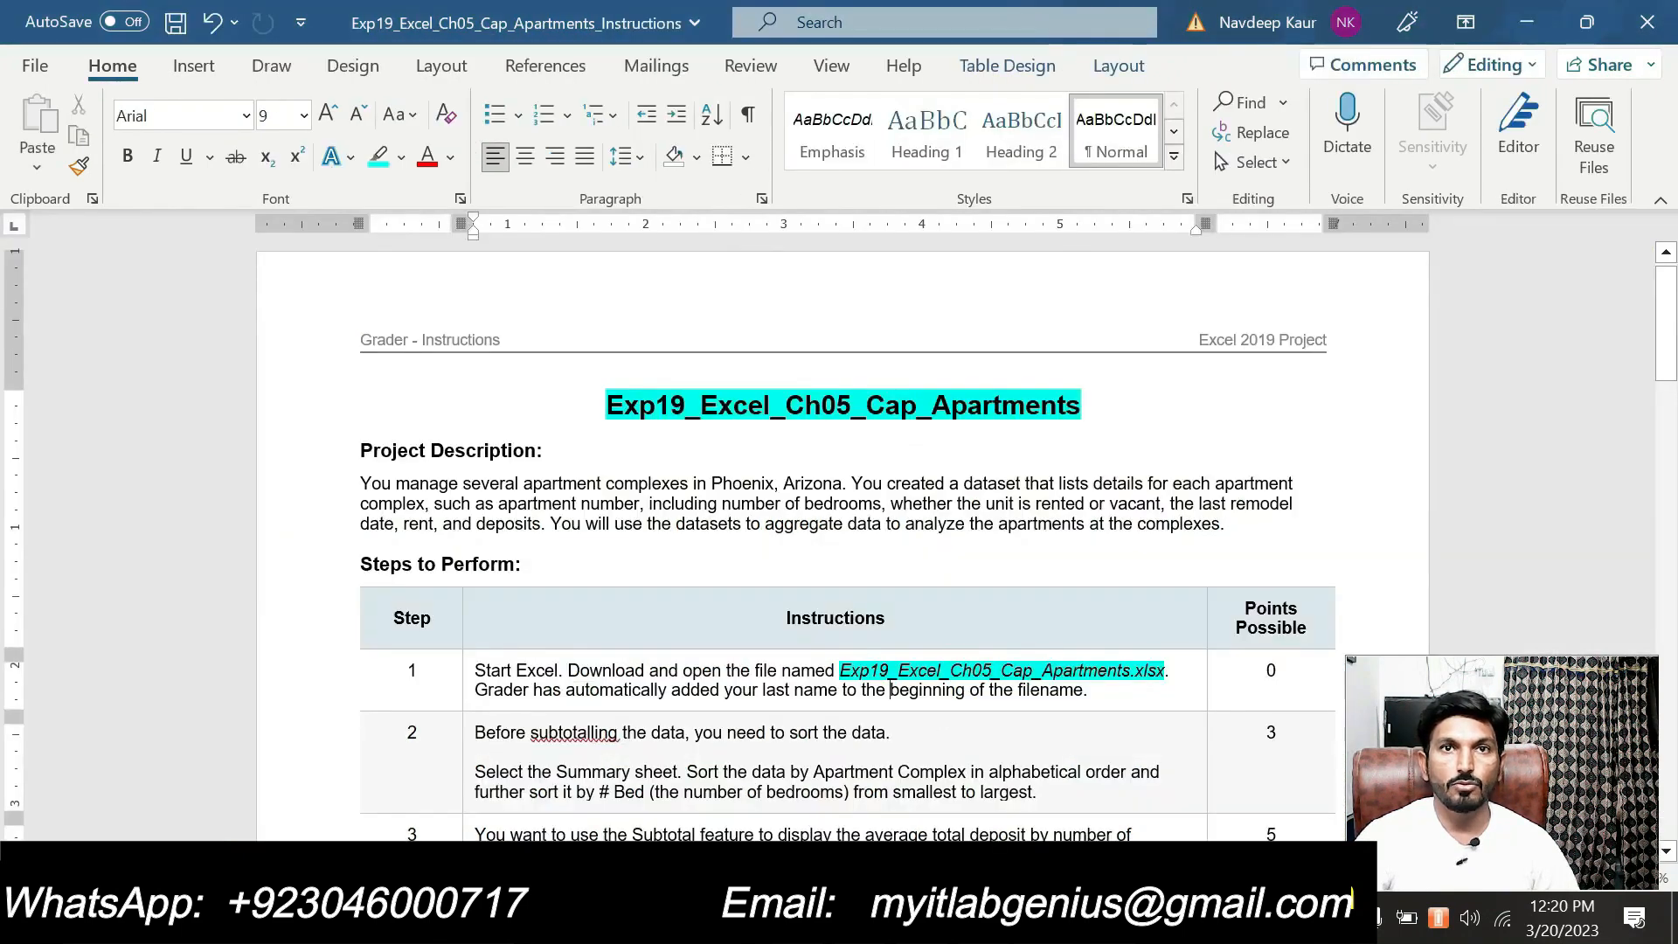
pyautogui.moveTo(841, 670); pyautogui.dragTo(1150, 662)
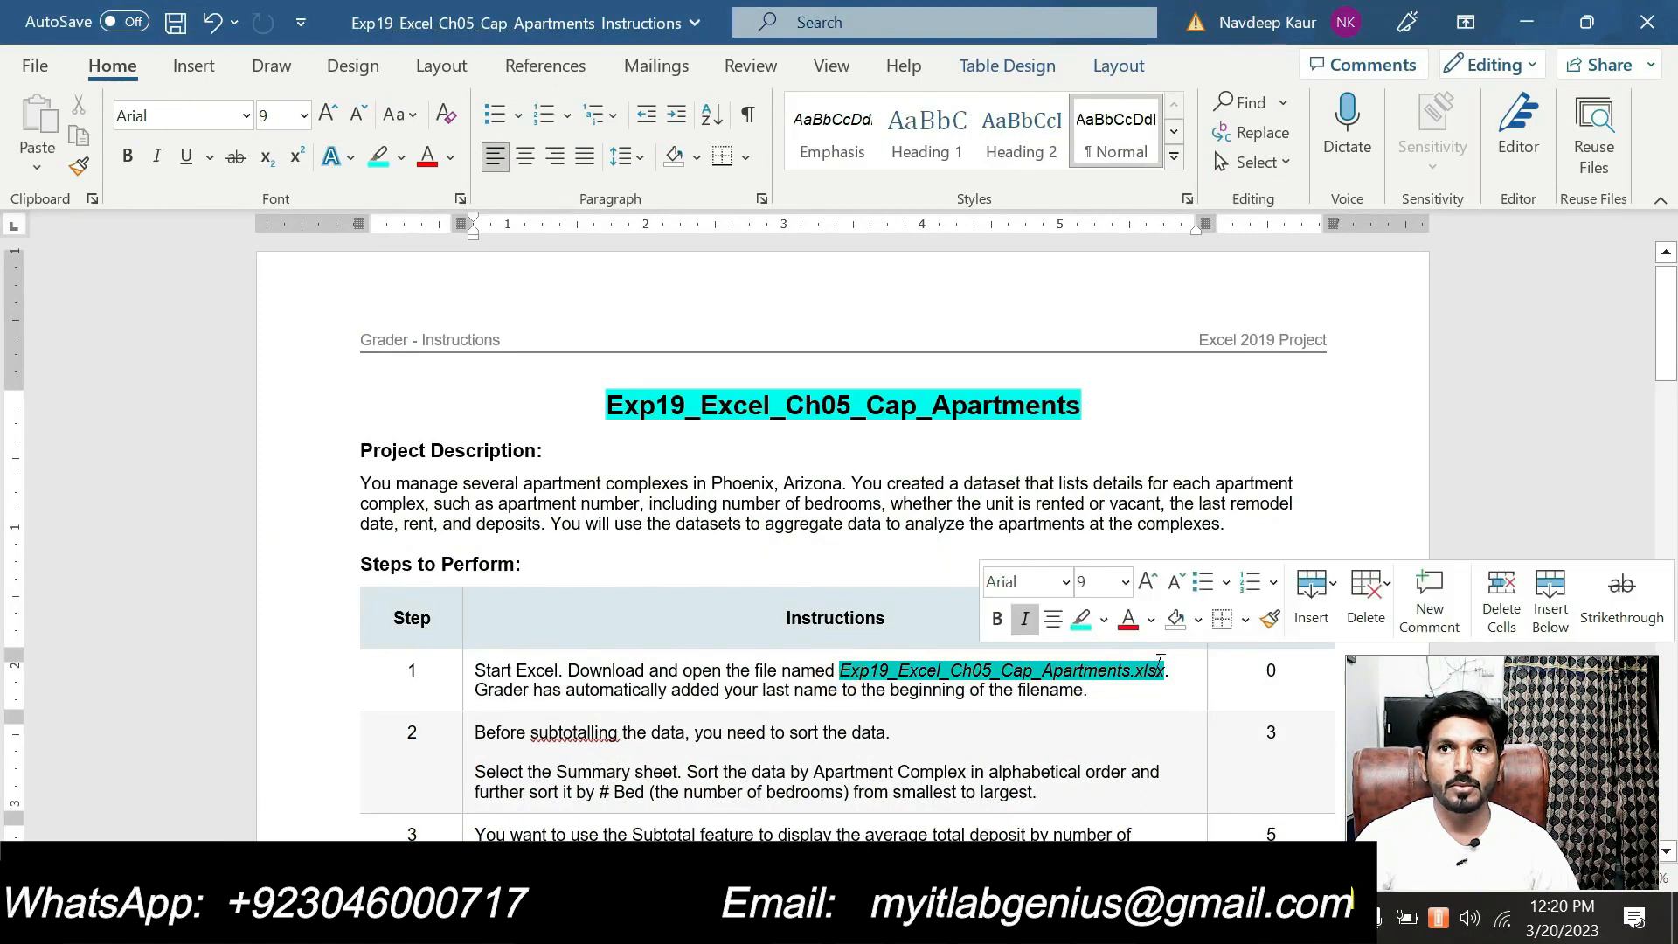
pyautogui.click(1082, 622)
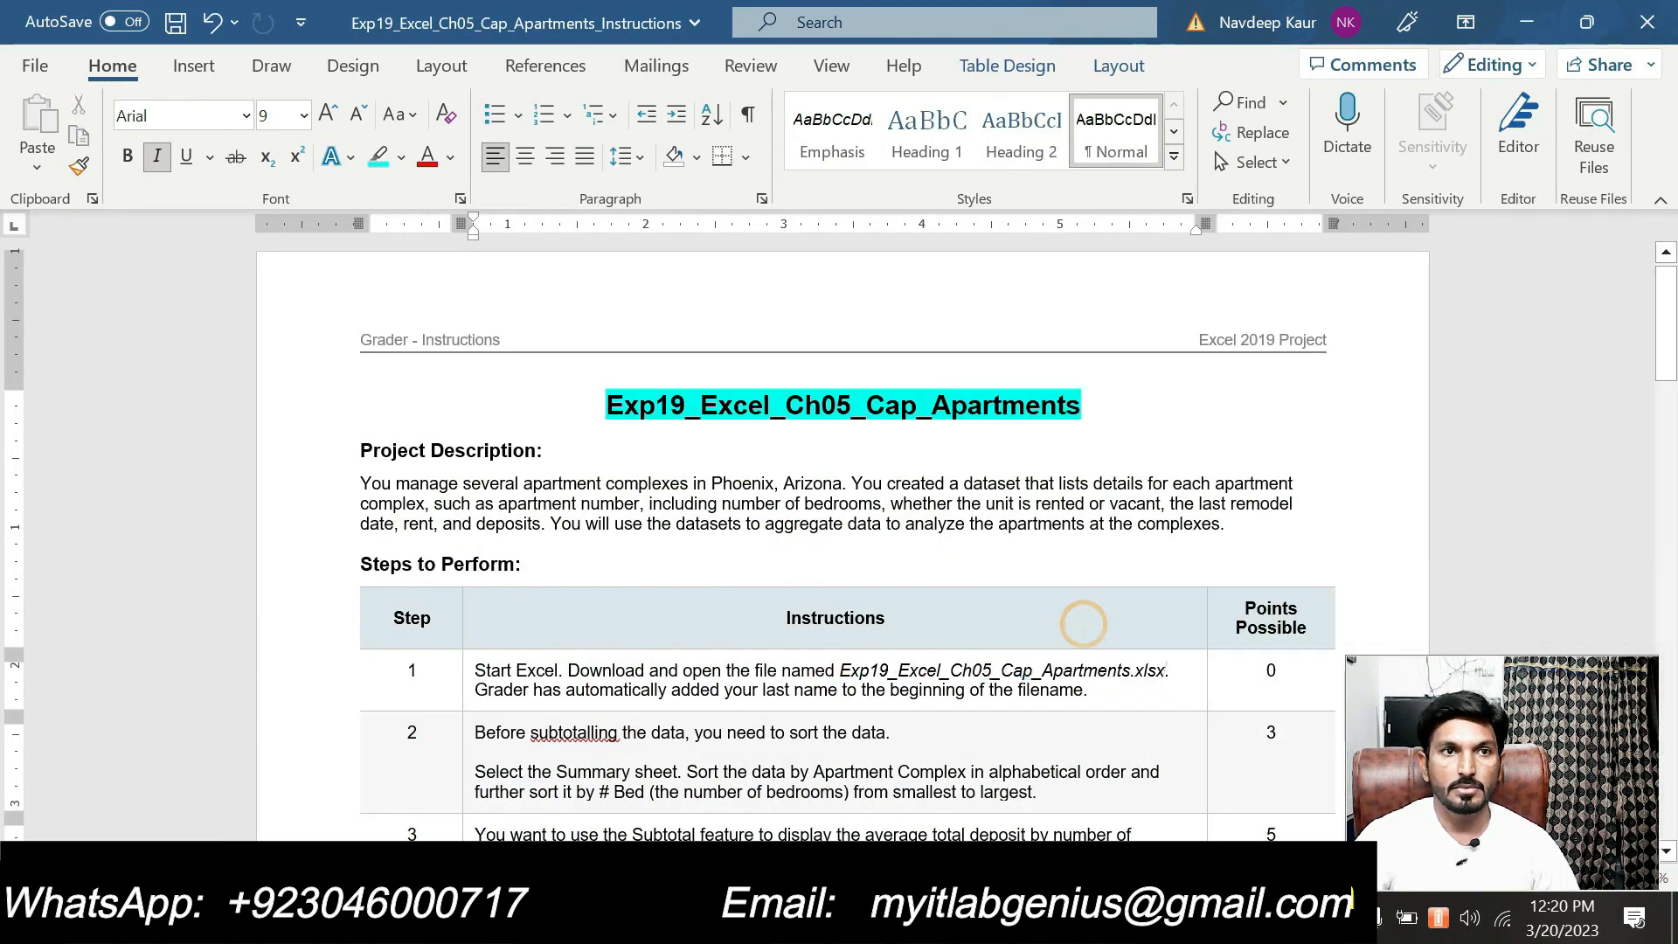
pyautogui.moveTo(1040, 792); pyautogui.dragTo(476, 773)
pyautogui.click(591, 725)
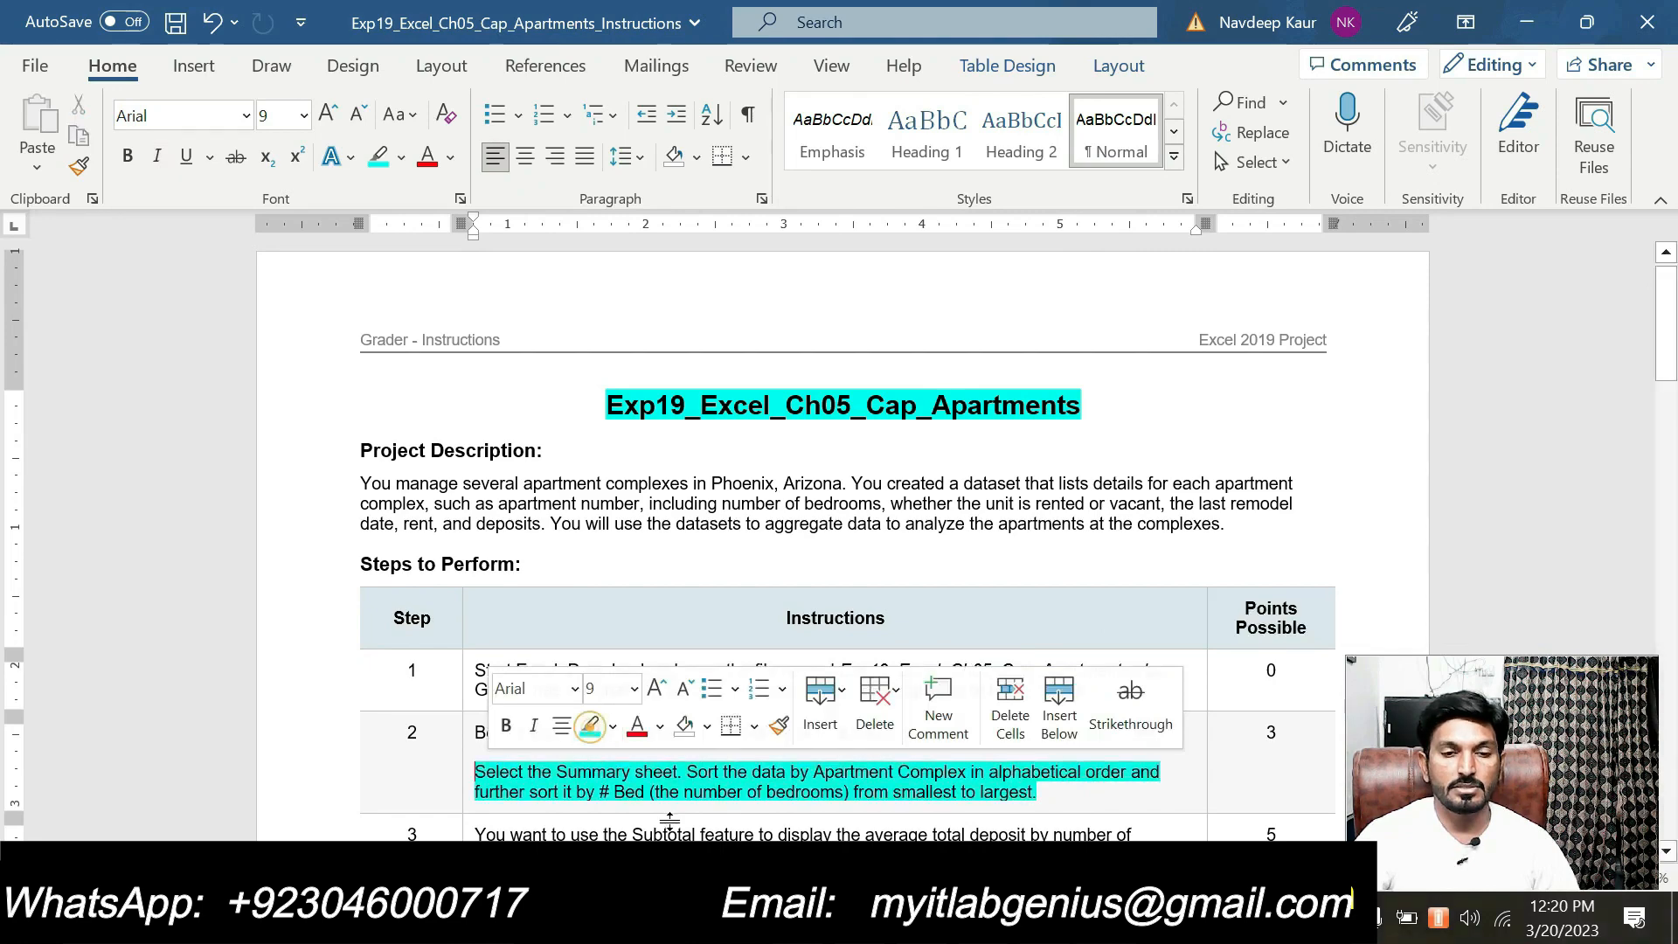
pyautogui.scroll(-1, 874, 708)
pyautogui.scroll(-2, 839, 542)
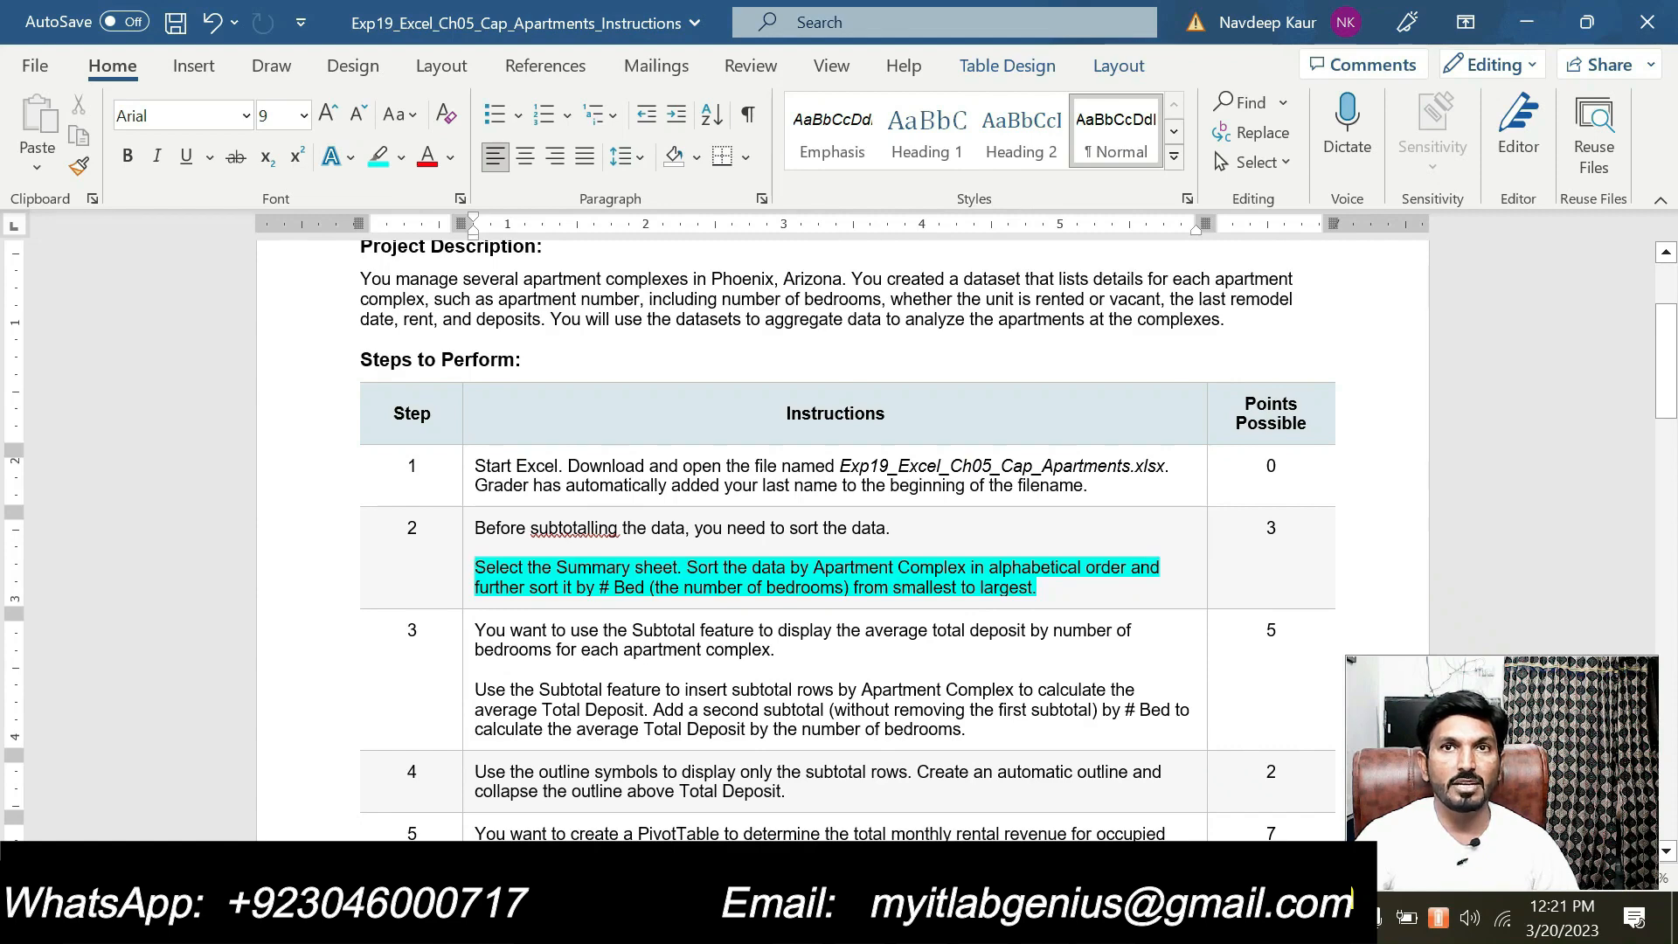
pyautogui.click(1047, 588)
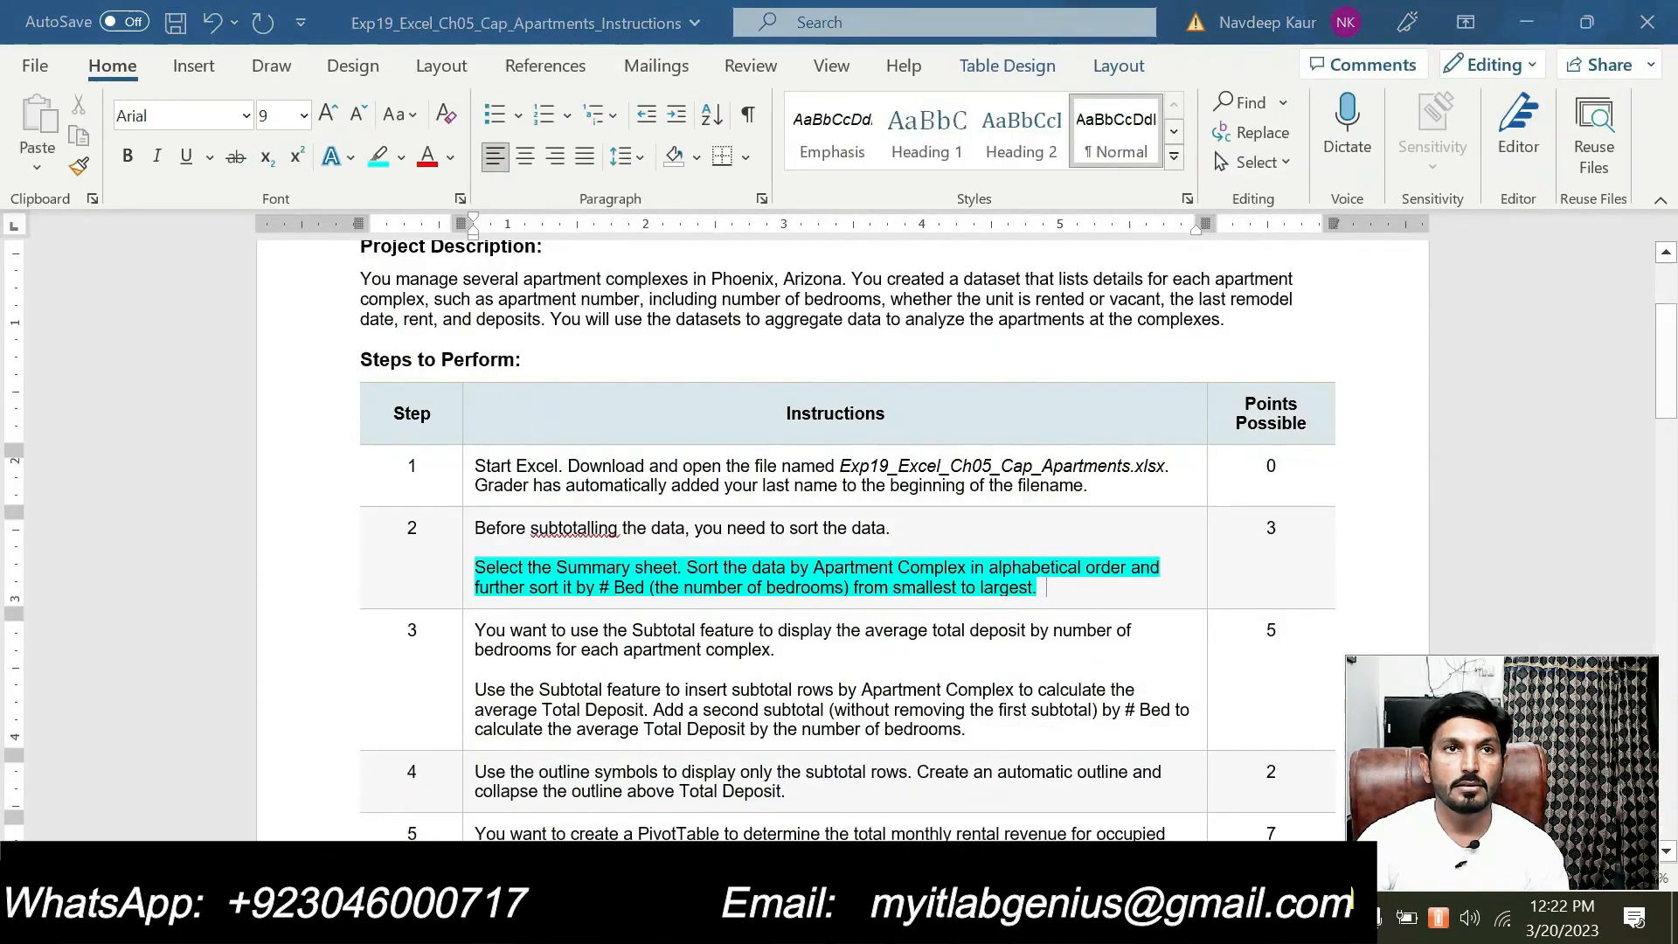
# Switch to Excel and start a custom sort of the Summary sheet's apartment data by Apartment Complex, A to Z
pyautogui.click(1246, 918)
pyautogui.click(1245, 918)
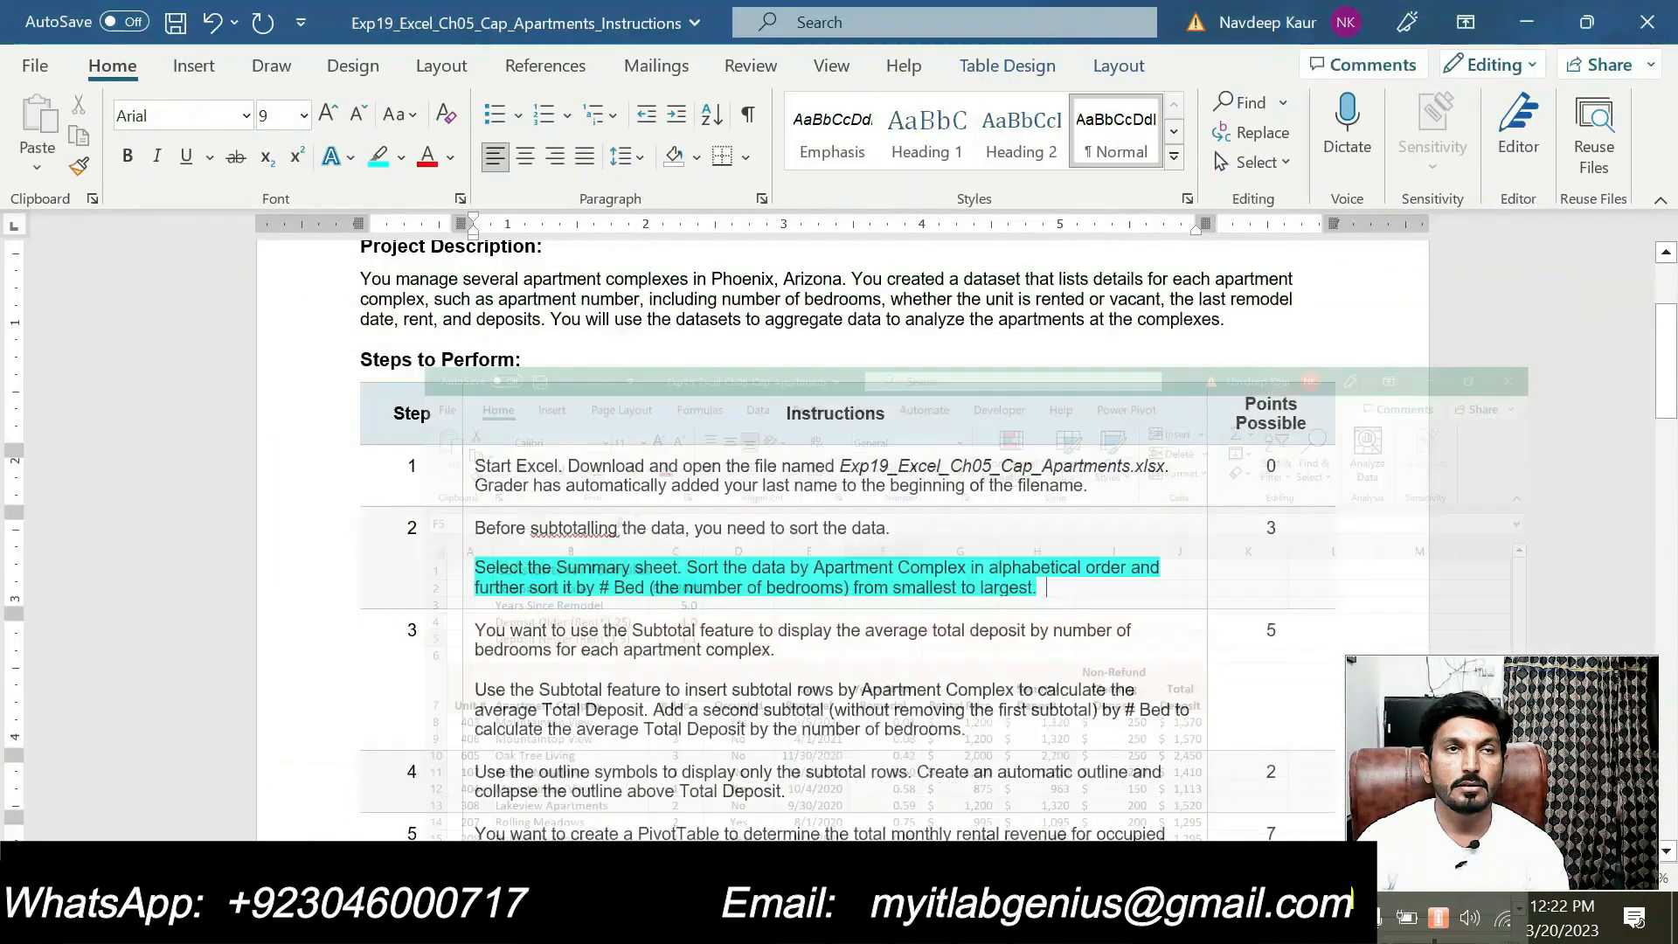
pyautogui.click(1245, 917)
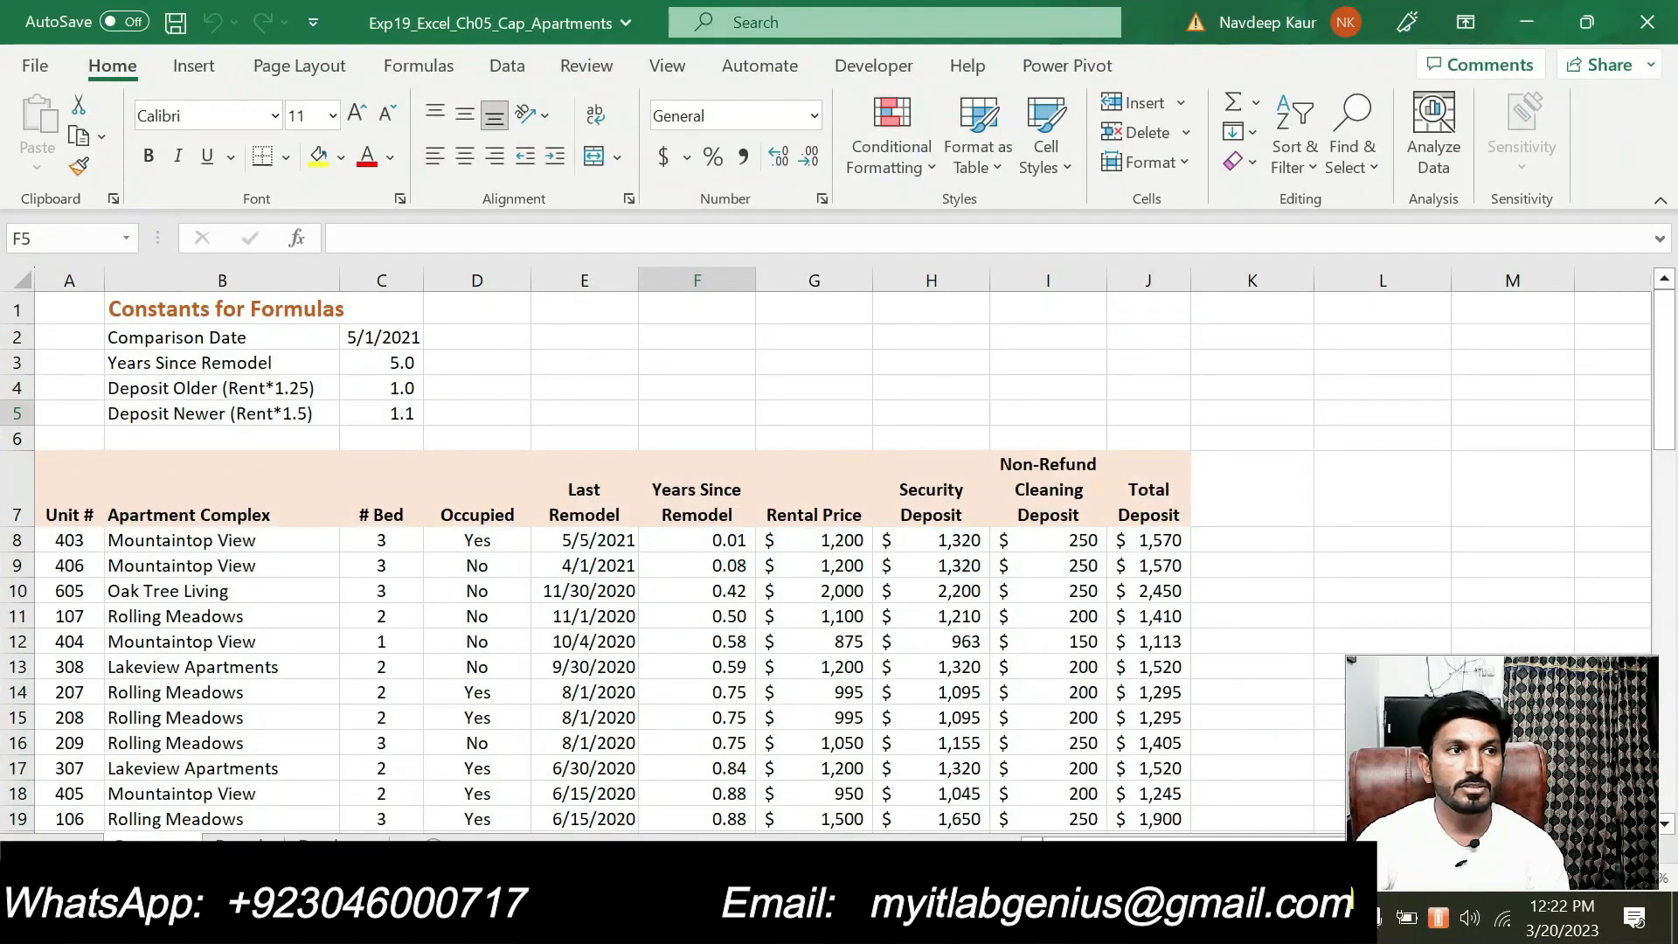
pyautogui.click(279, 691)
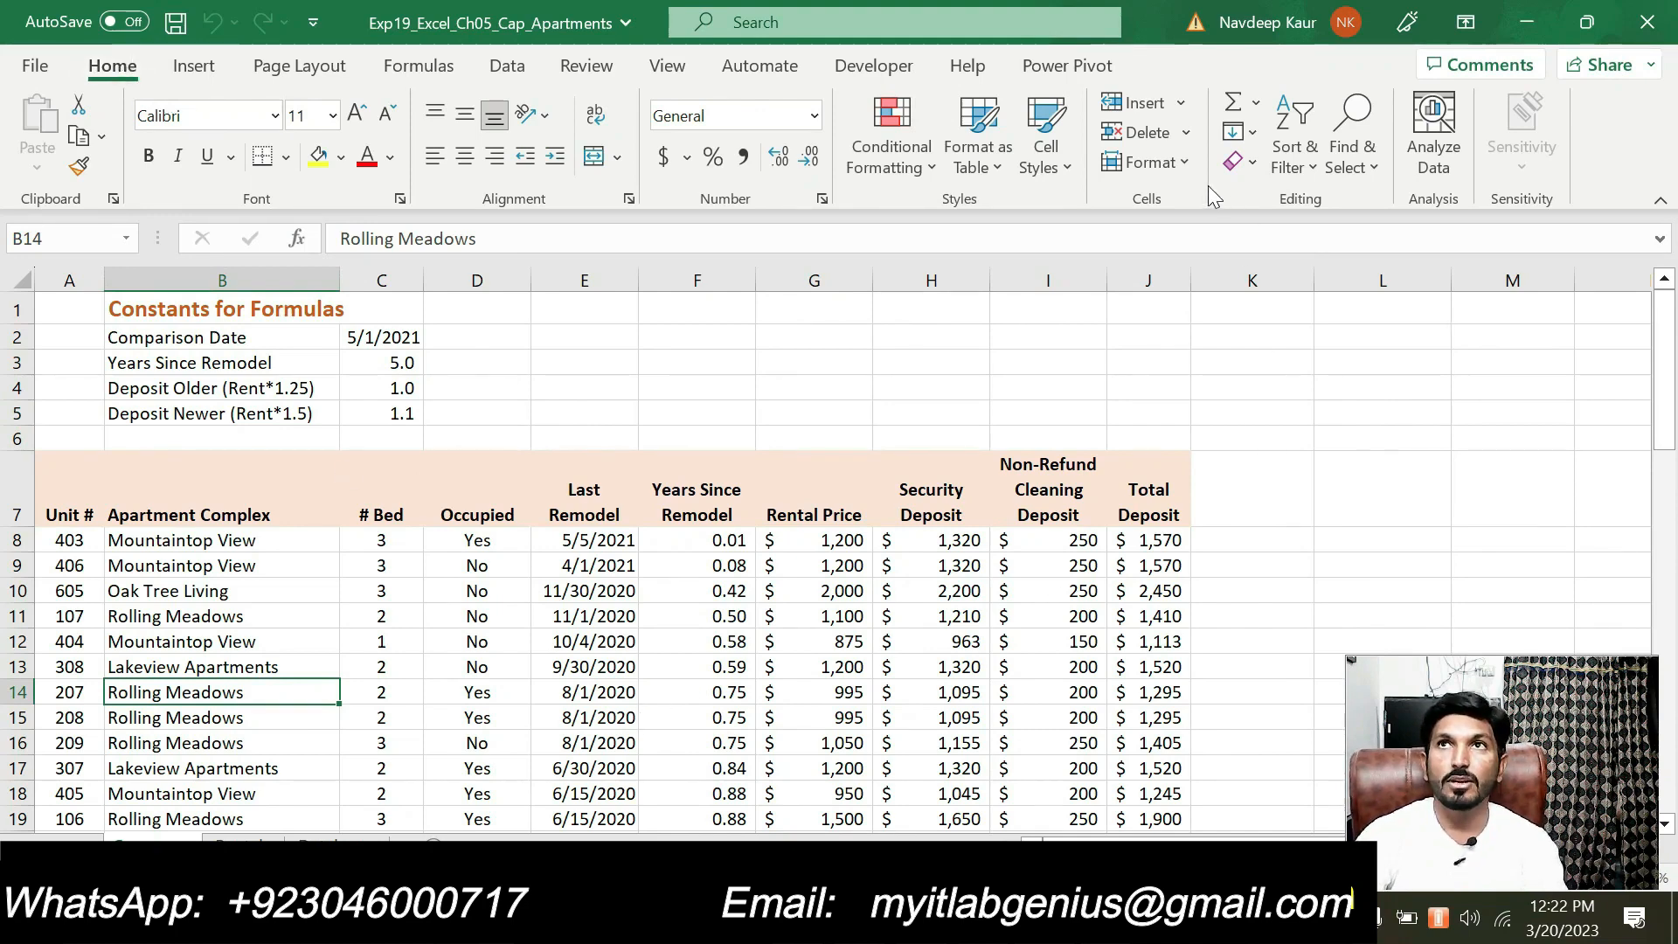
pyautogui.click(1303, 171)
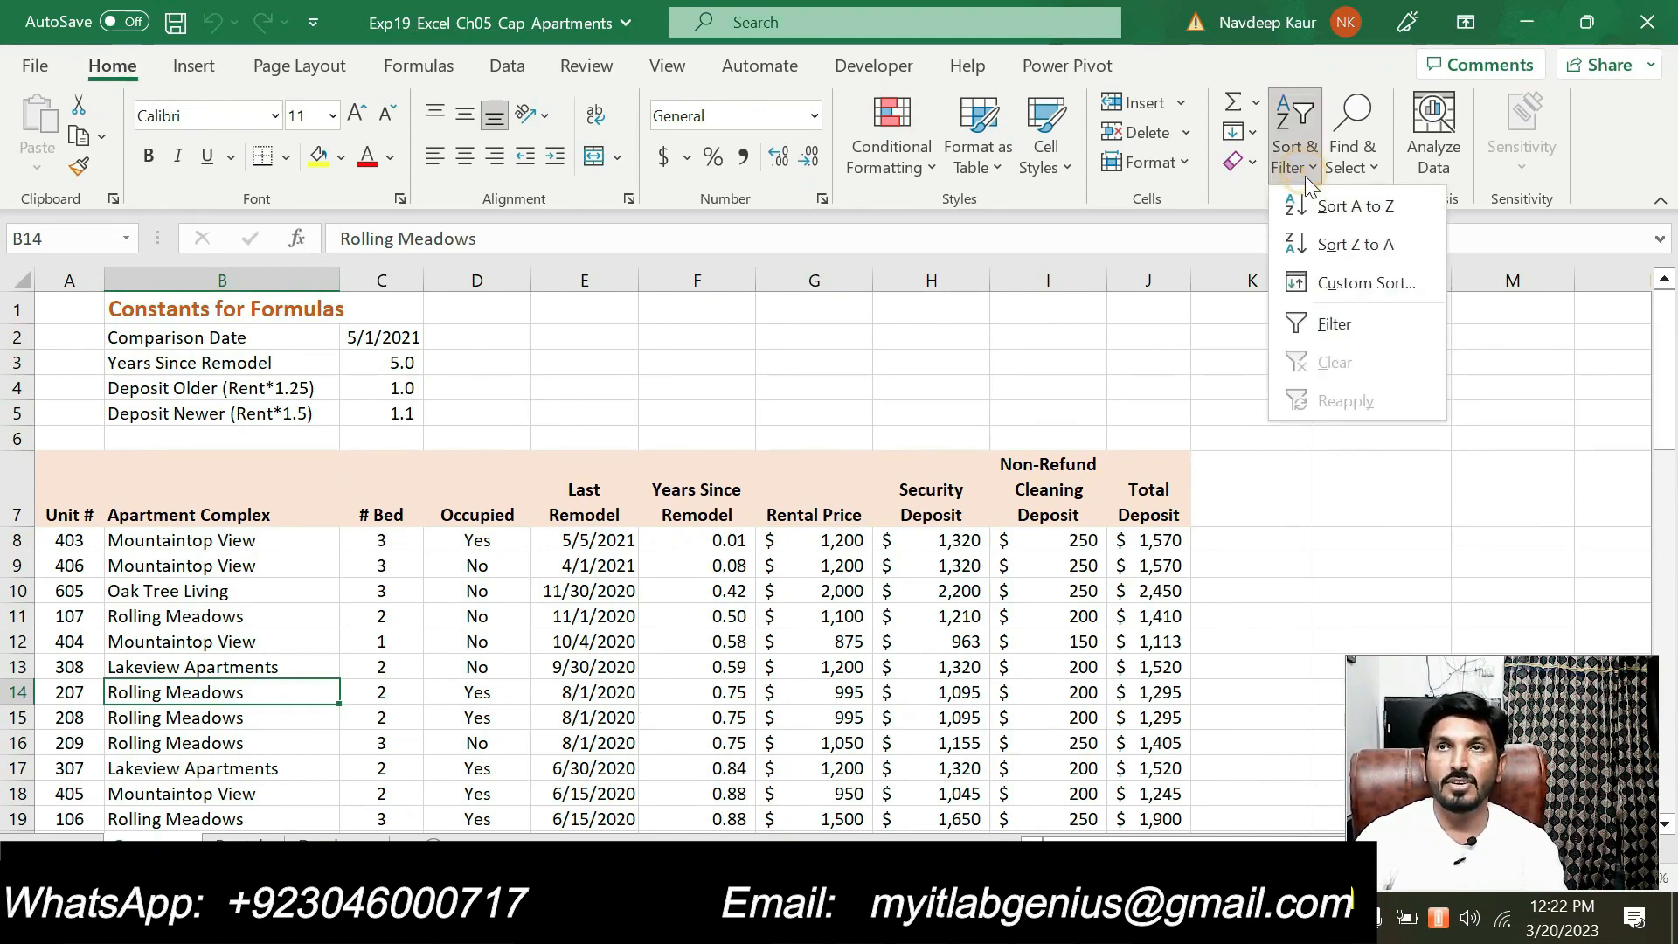
pyautogui.click(1330, 283)
pyautogui.moveTo(669, 376); pyautogui.dragTo(833, 251)
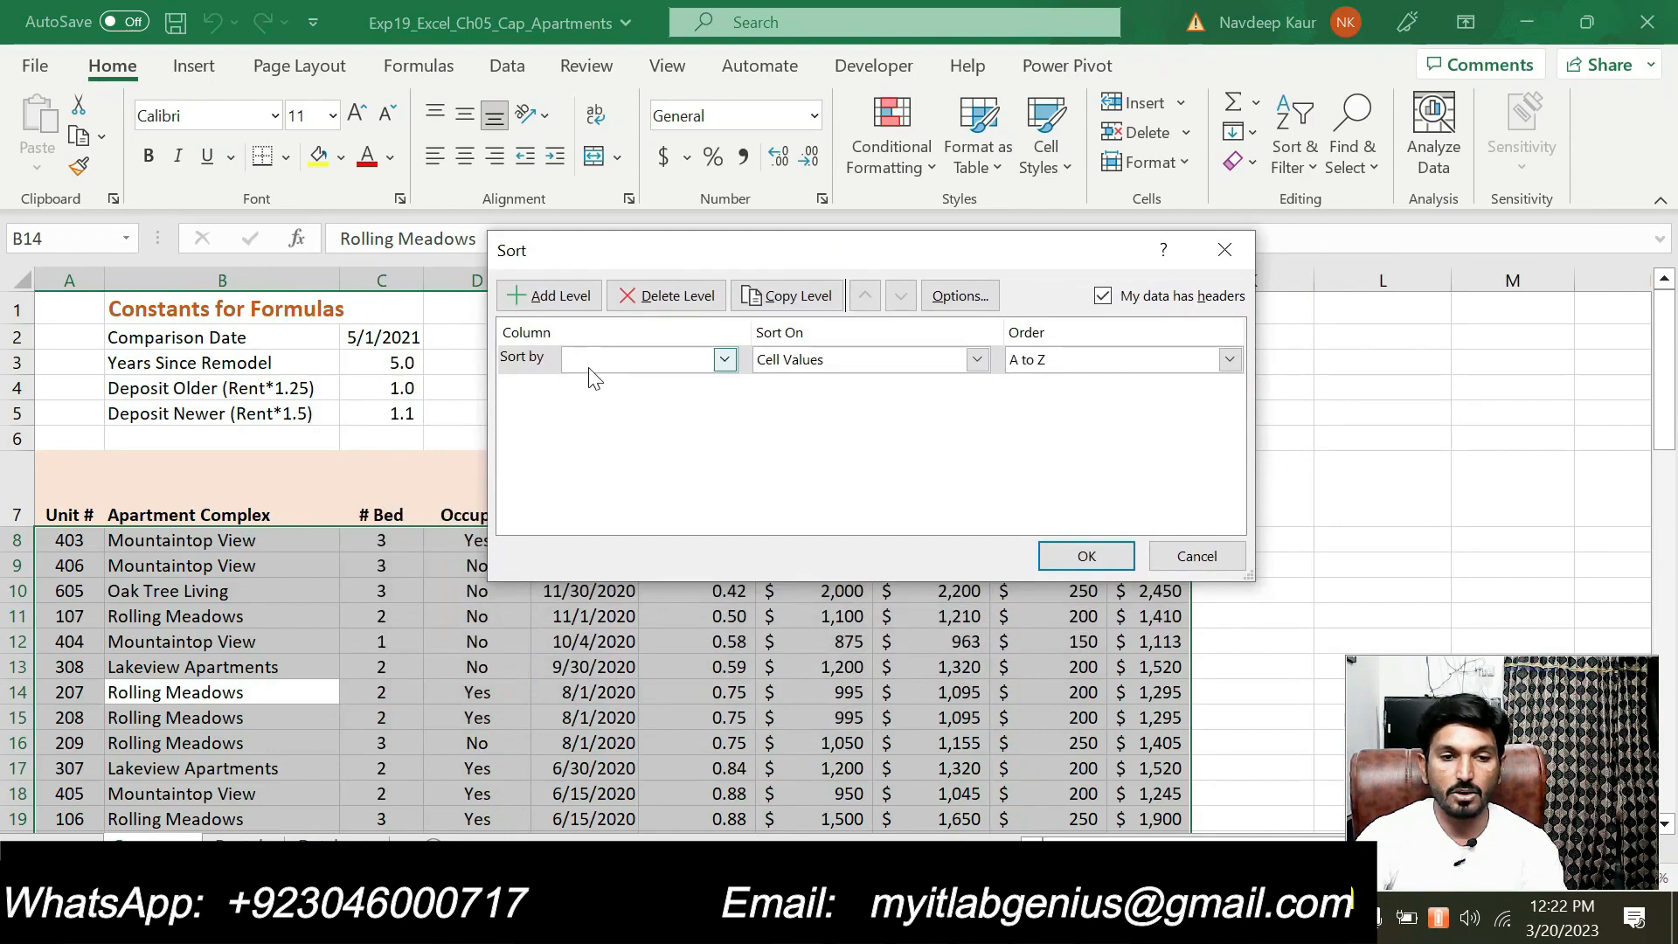
pyautogui.click(725, 359)
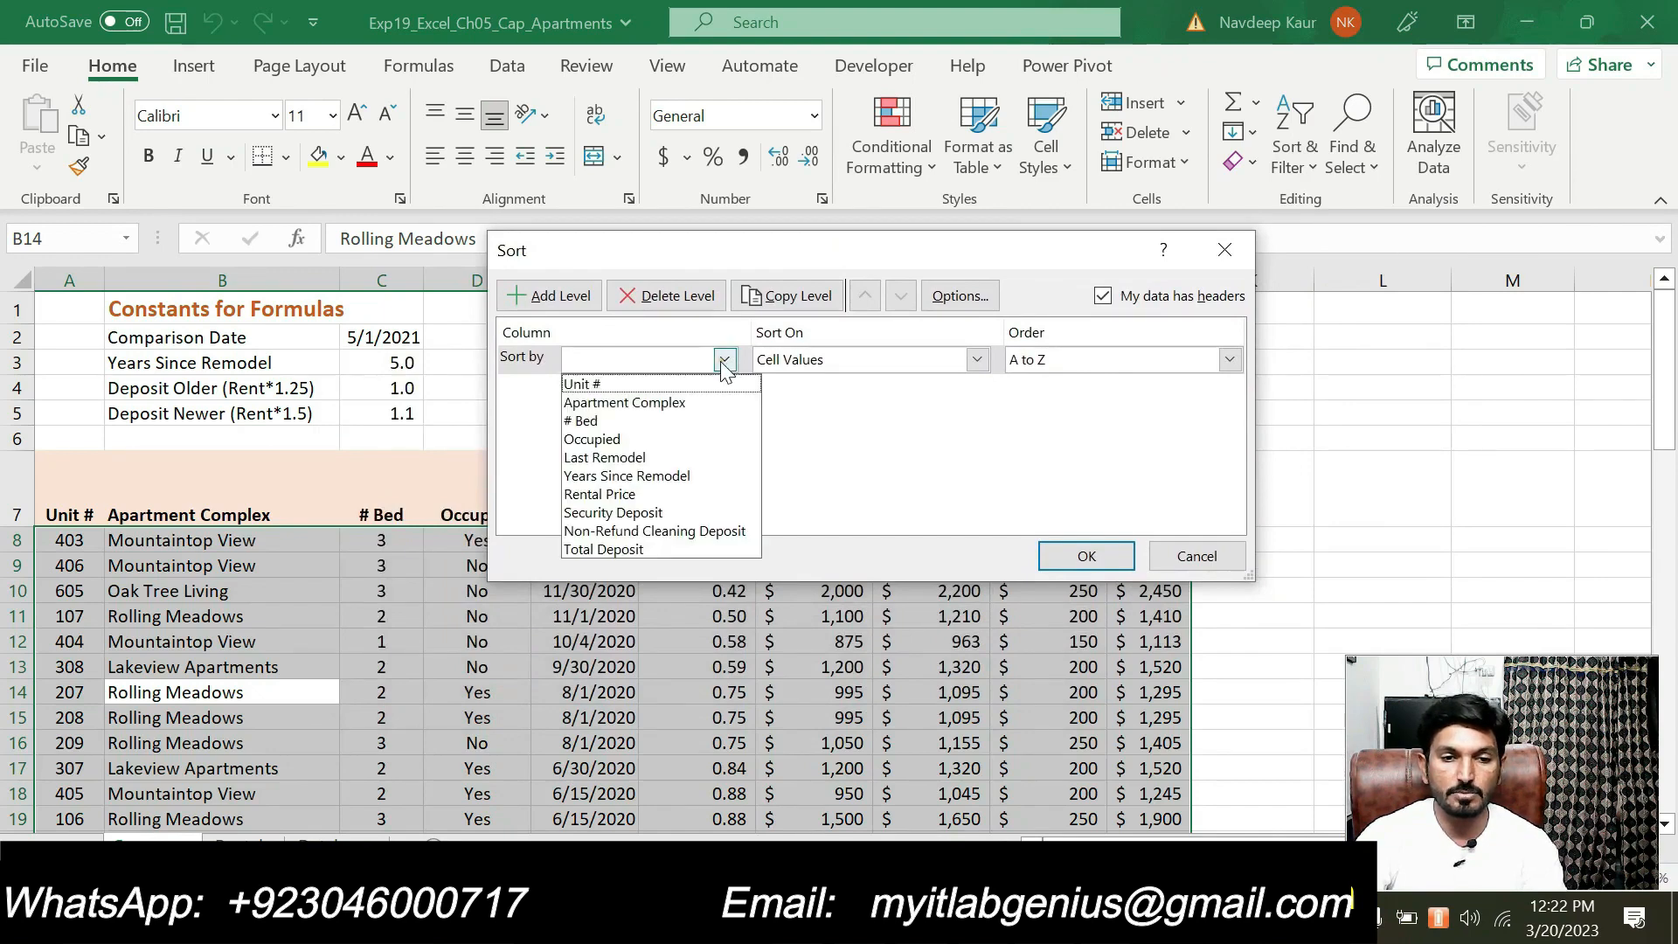
pyautogui.click(679, 405)
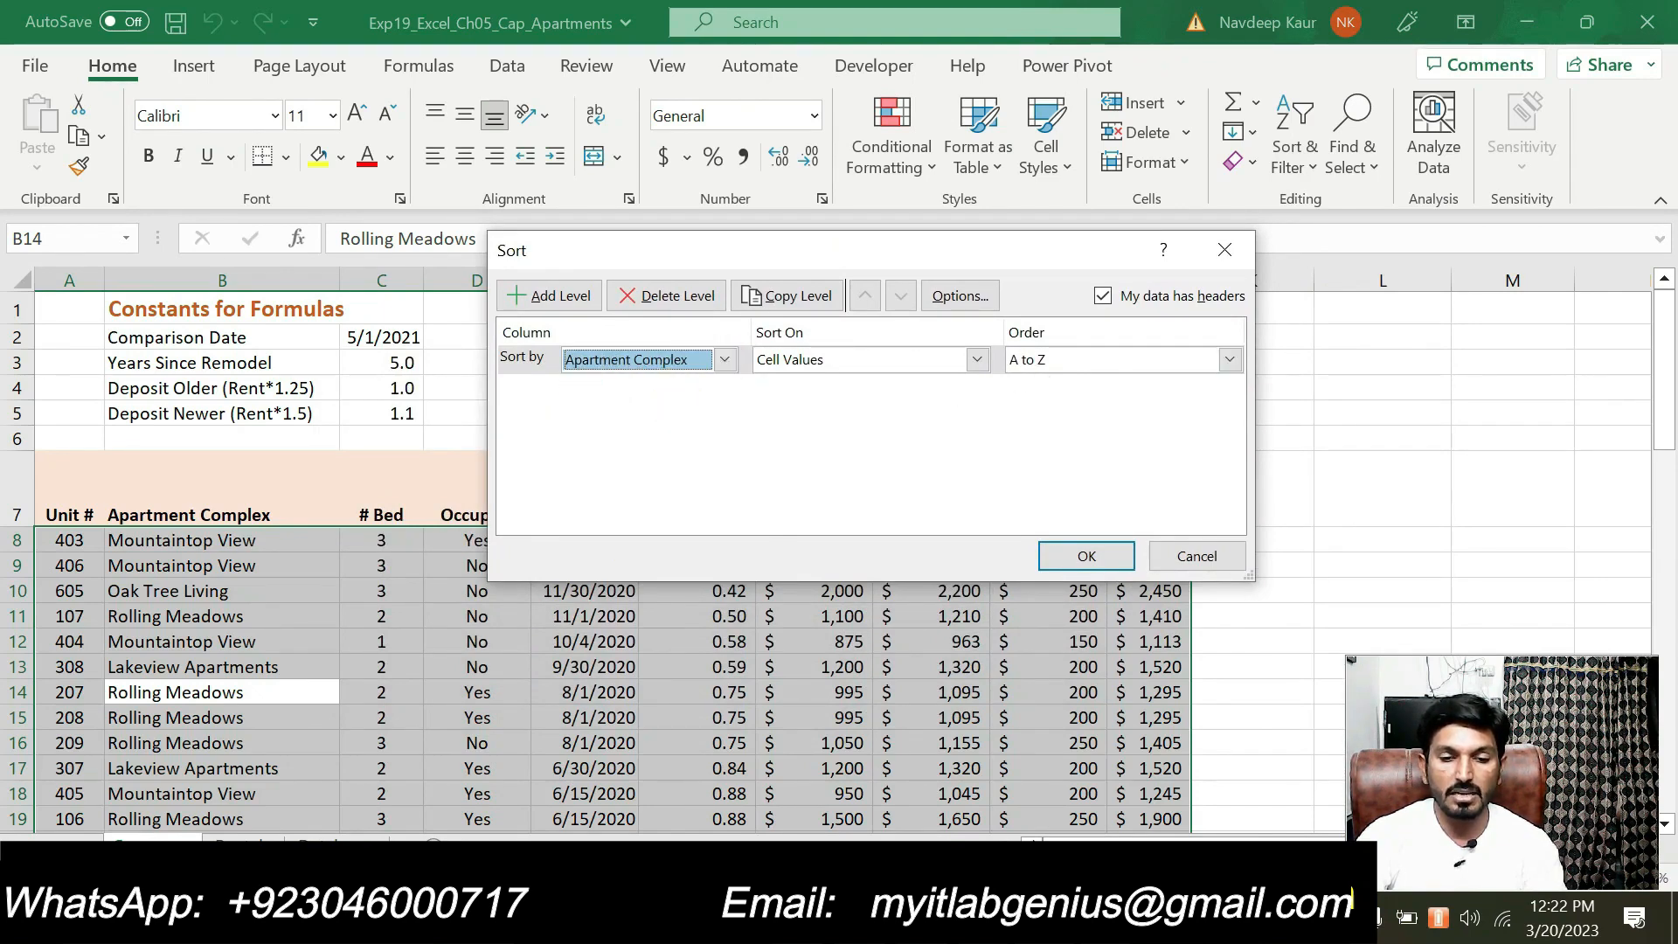
# Check step 2's Apartment Complex order in the Word instructions and add a second sort level in Excel by # Bed, Smallest to Largest
pyautogui.hotkey('alt', 'Tab')
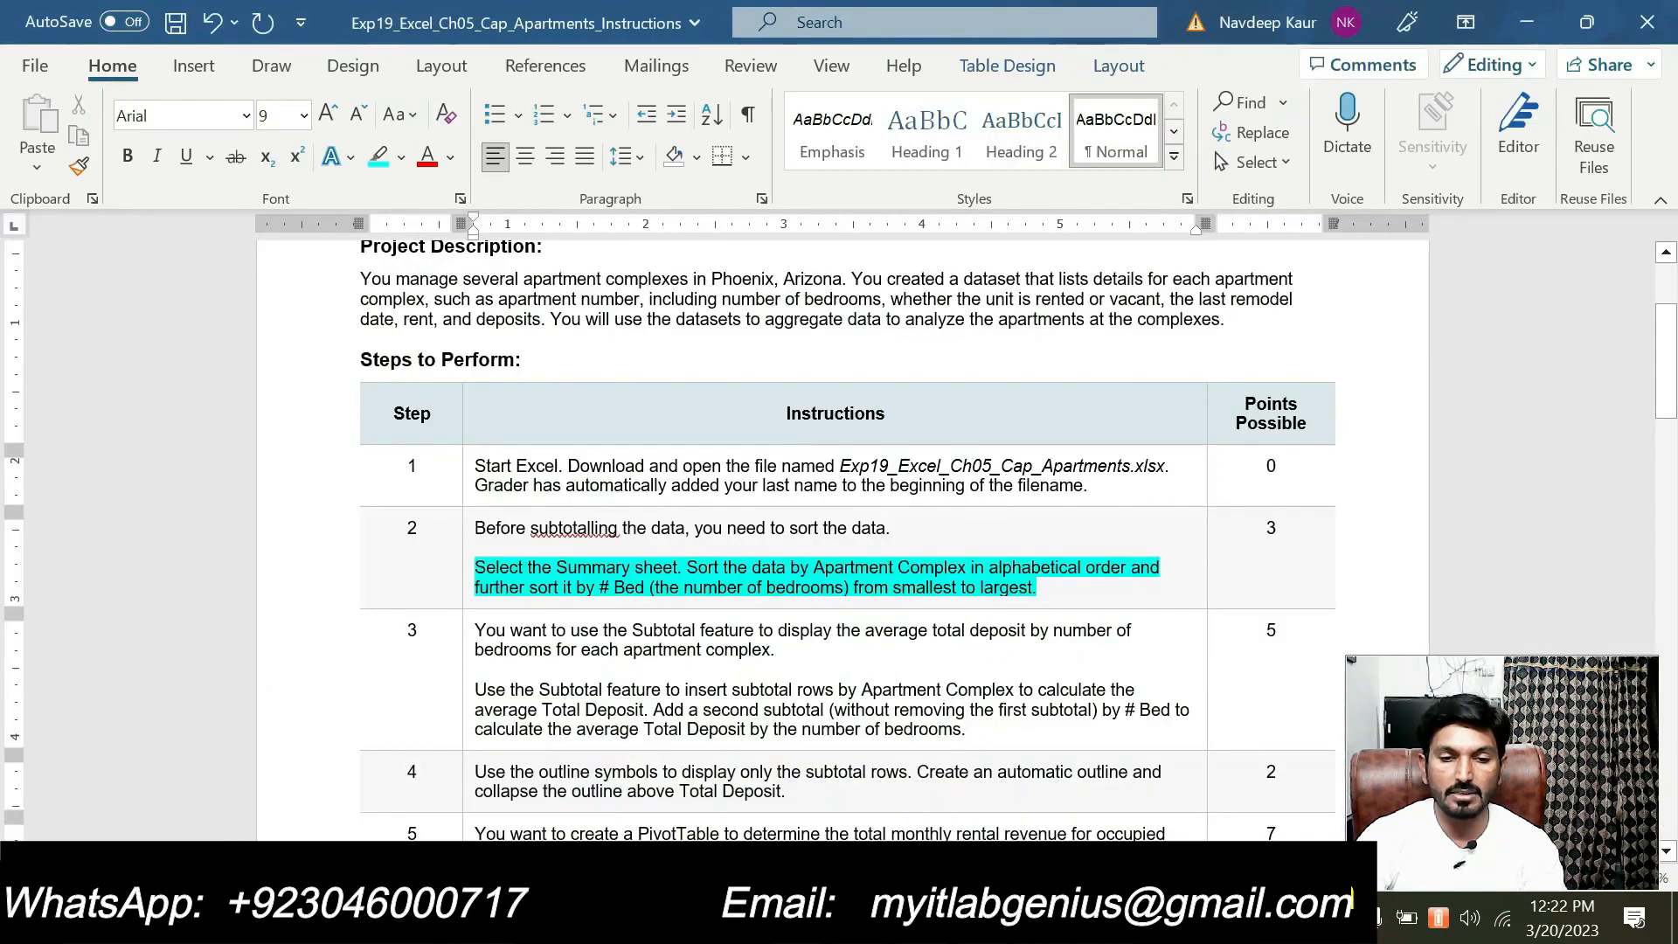
pyautogui.moveTo(1065, 564); pyautogui.dragTo(1129, 568)
pyautogui.hotkey('alt', 'Tab')
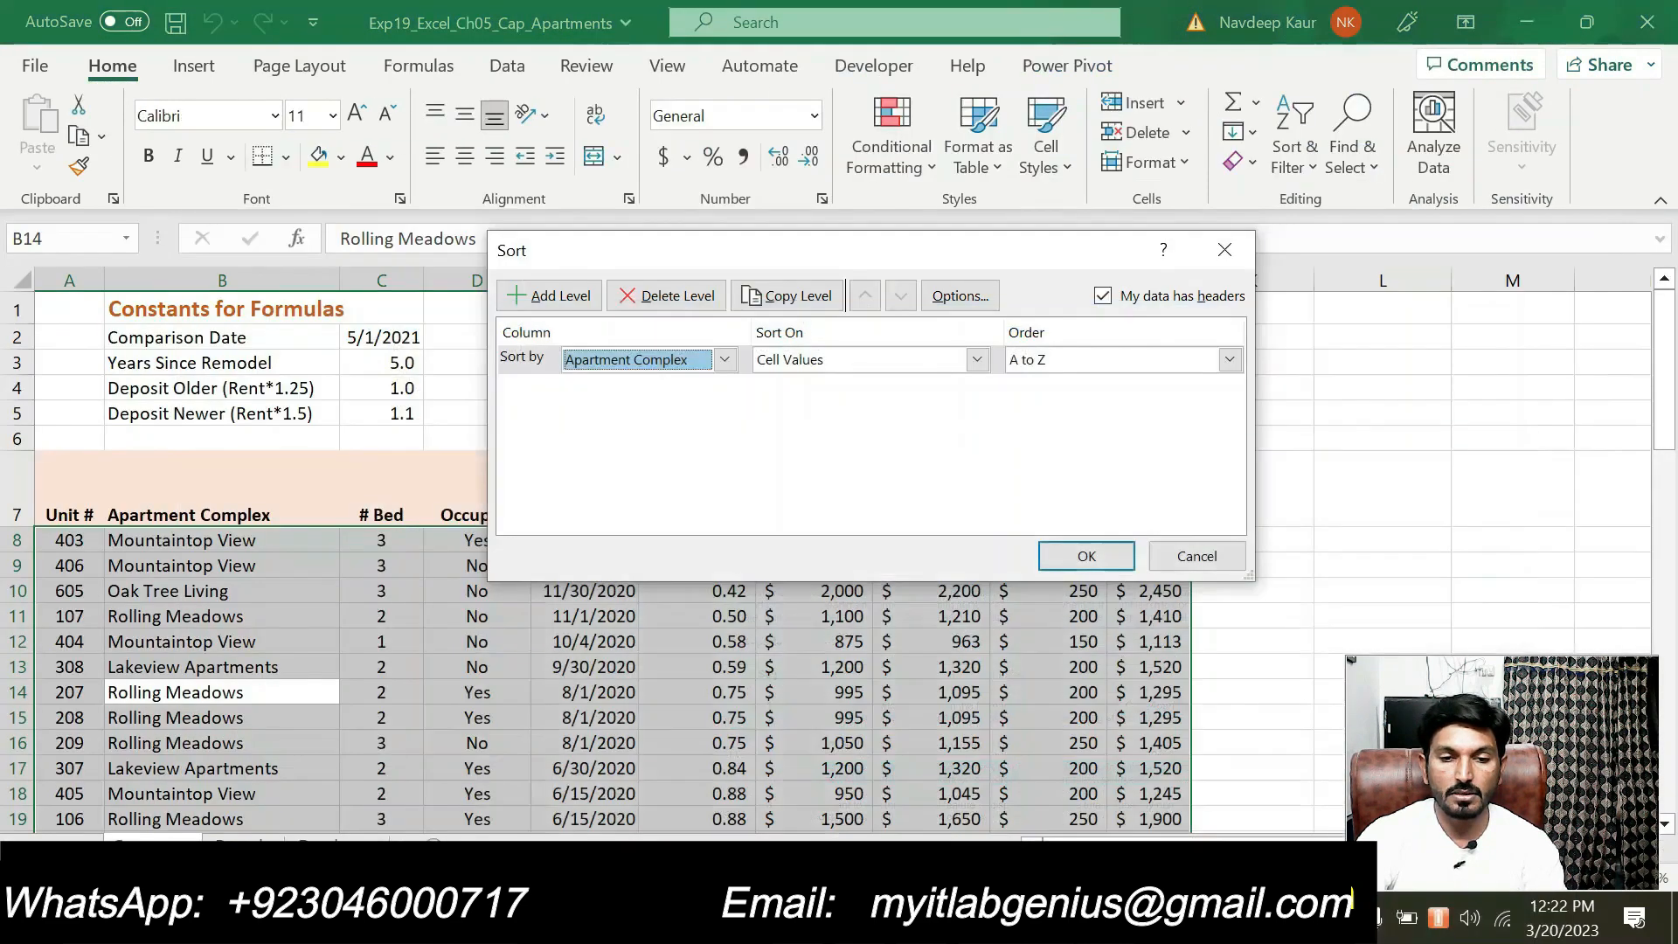
pyautogui.click(560, 316)
pyautogui.click(723, 388)
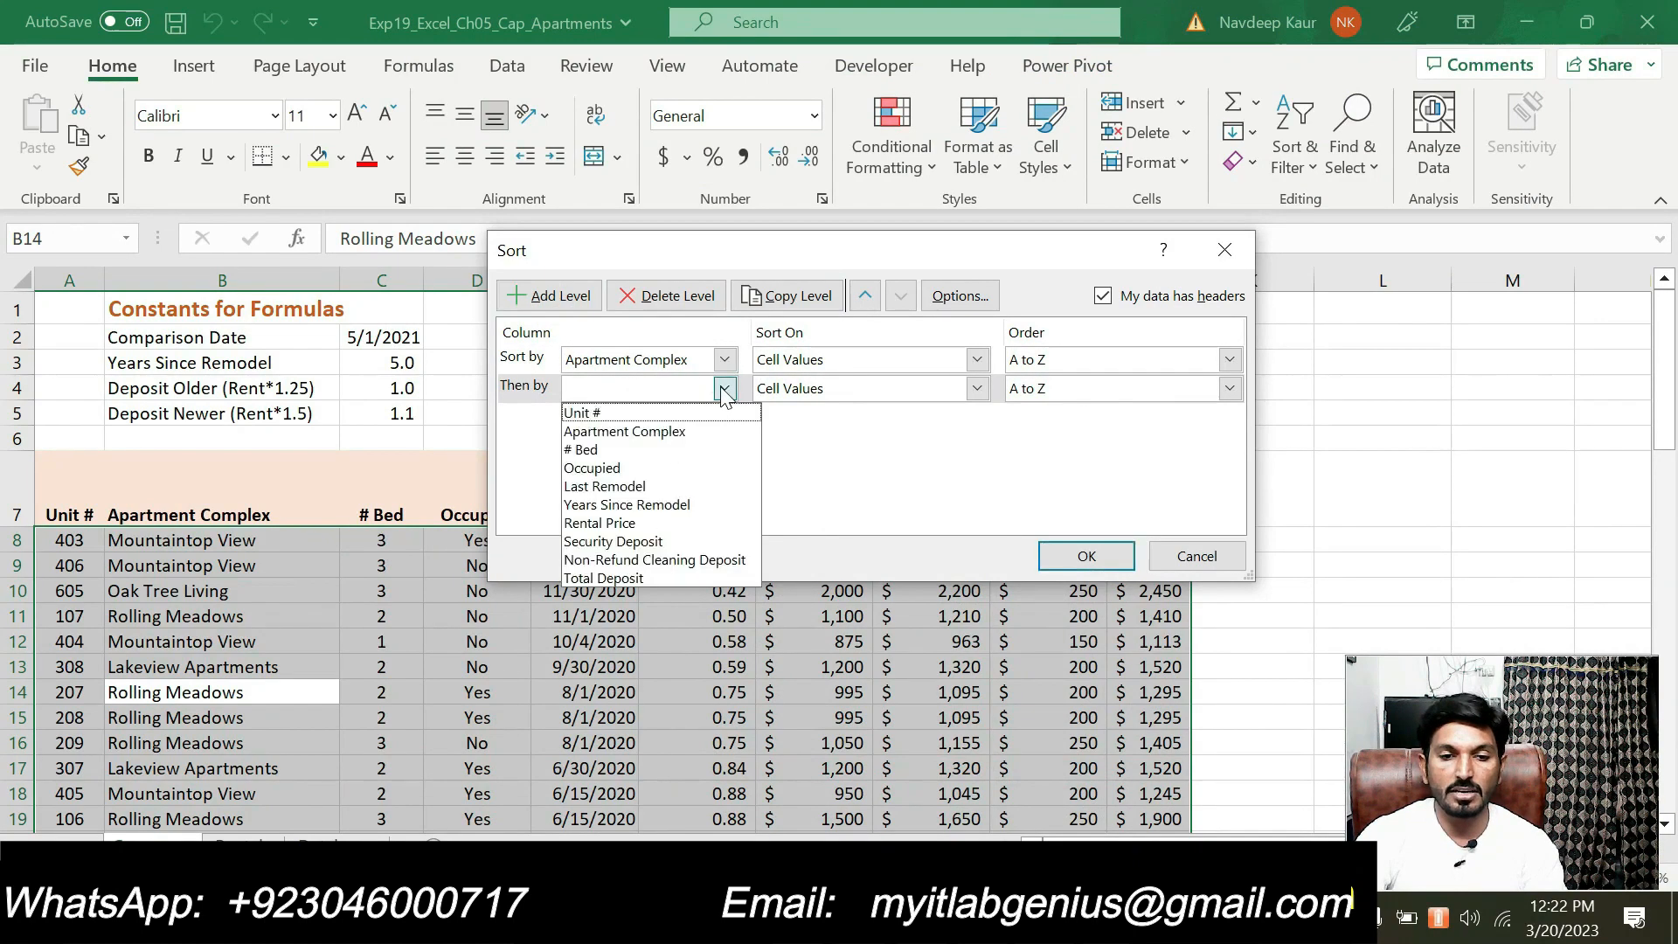
pyautogui.click(659, 448)
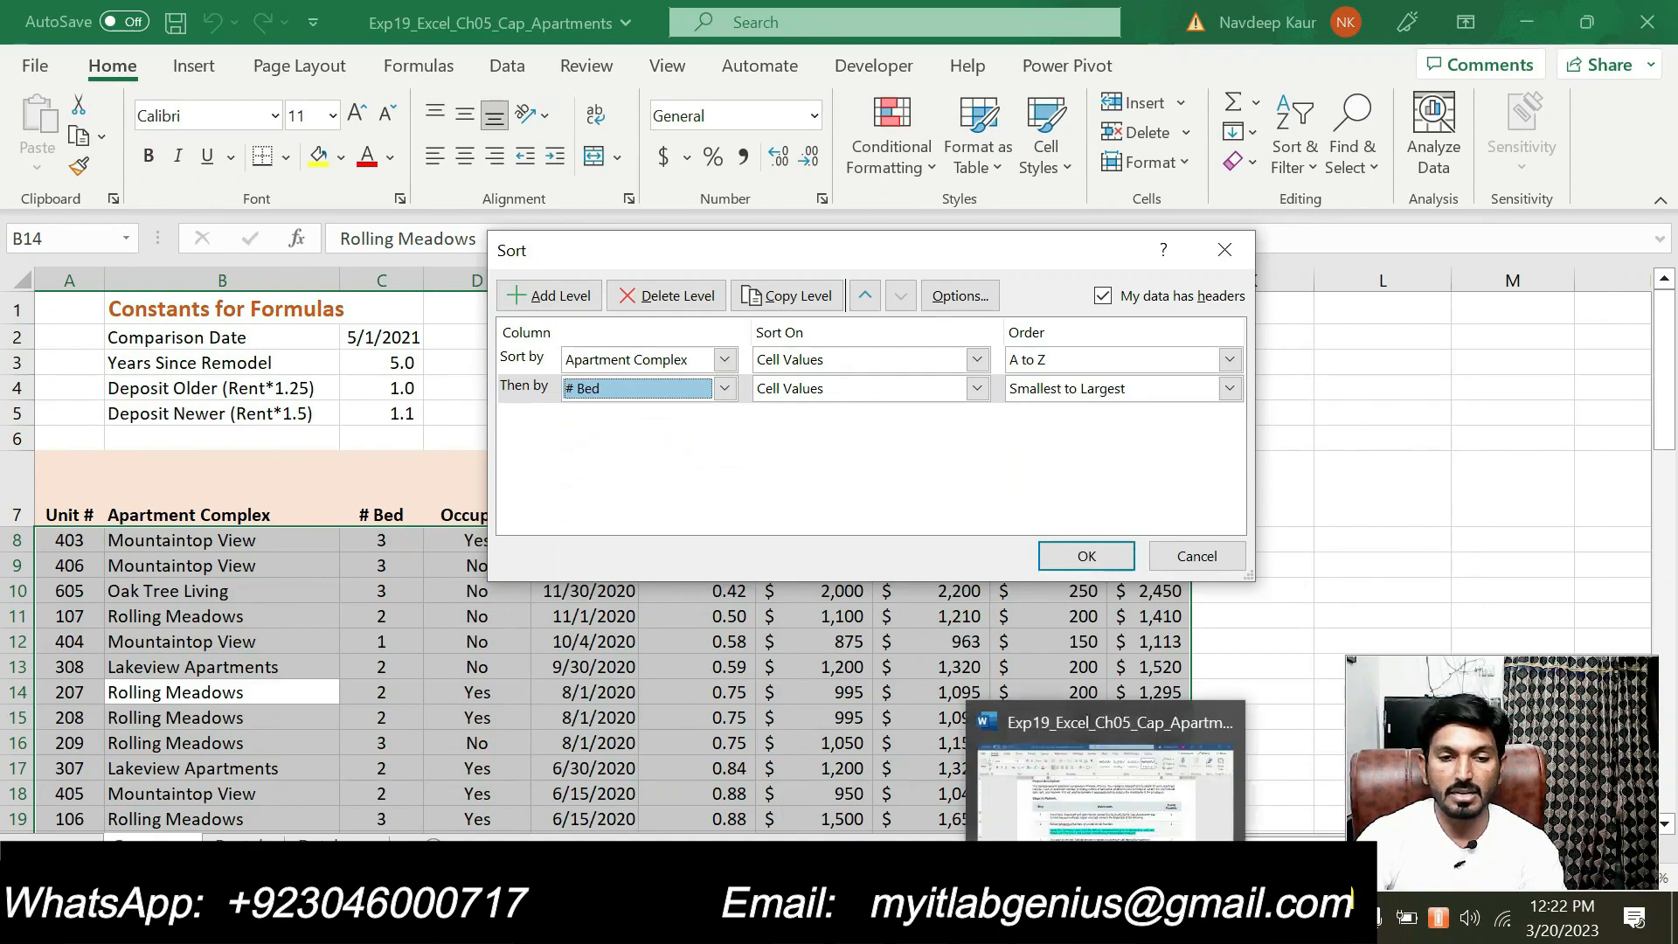
# Check the required # Bed order in the Word instructions and apply the two-level sort to the apartment data in Excel
pyautogui.click(1110, 917)
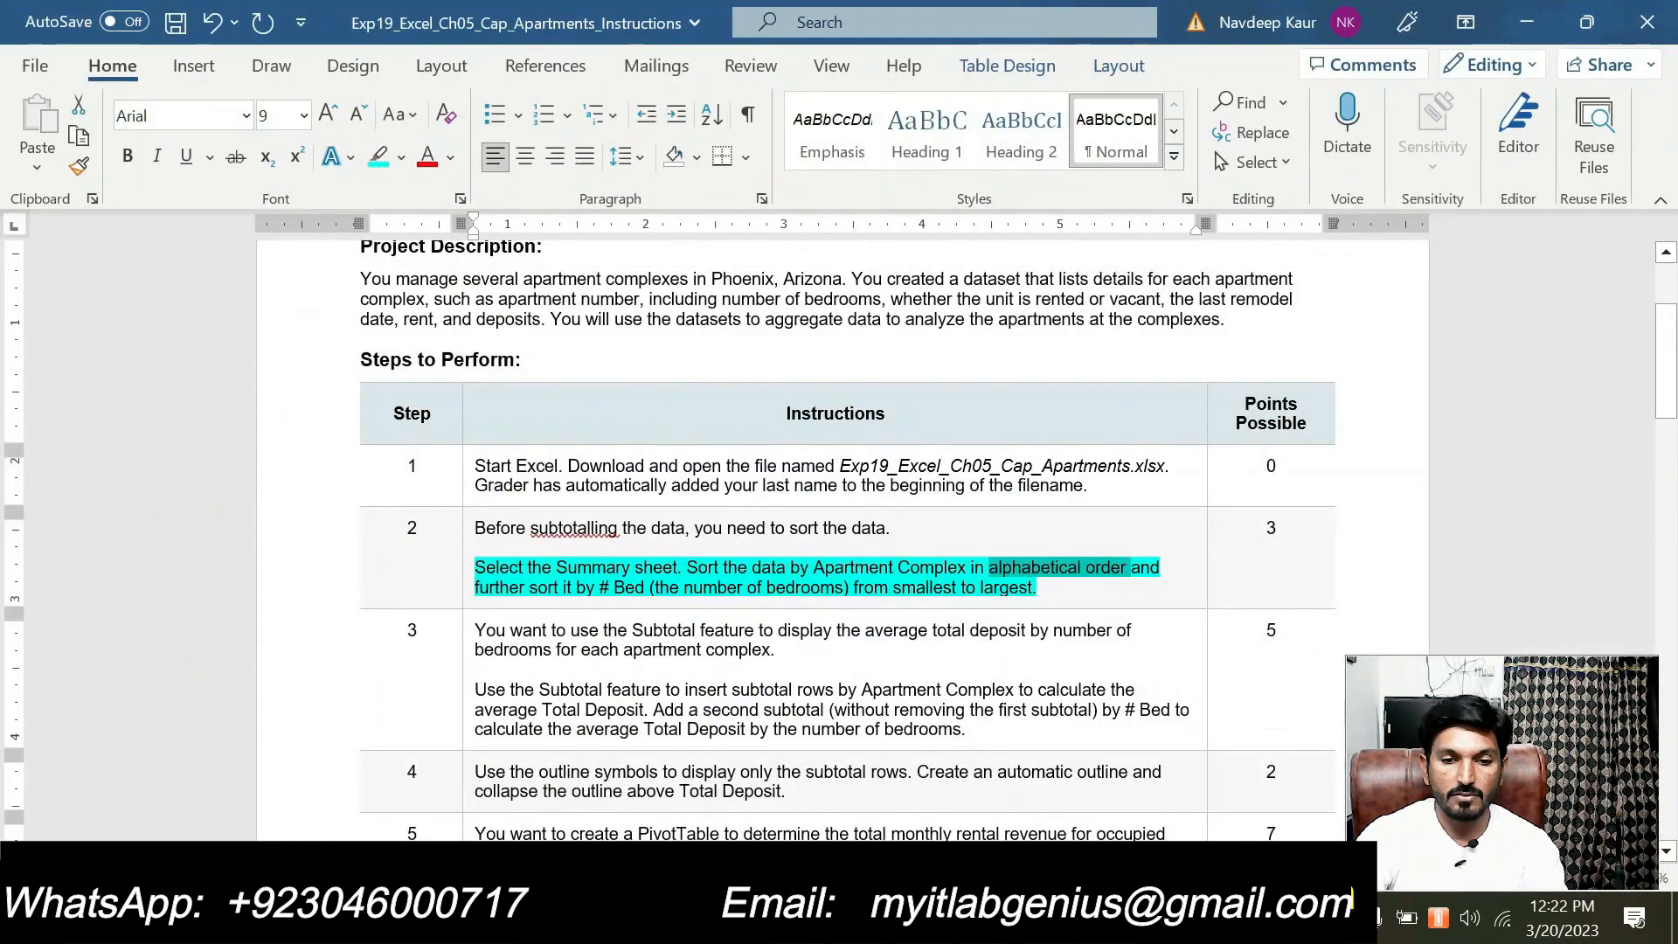
pyautogui.moveTo(894, 588); pyautogui.dragTo(1033, 587)
pyautogui.click(1110, 918)
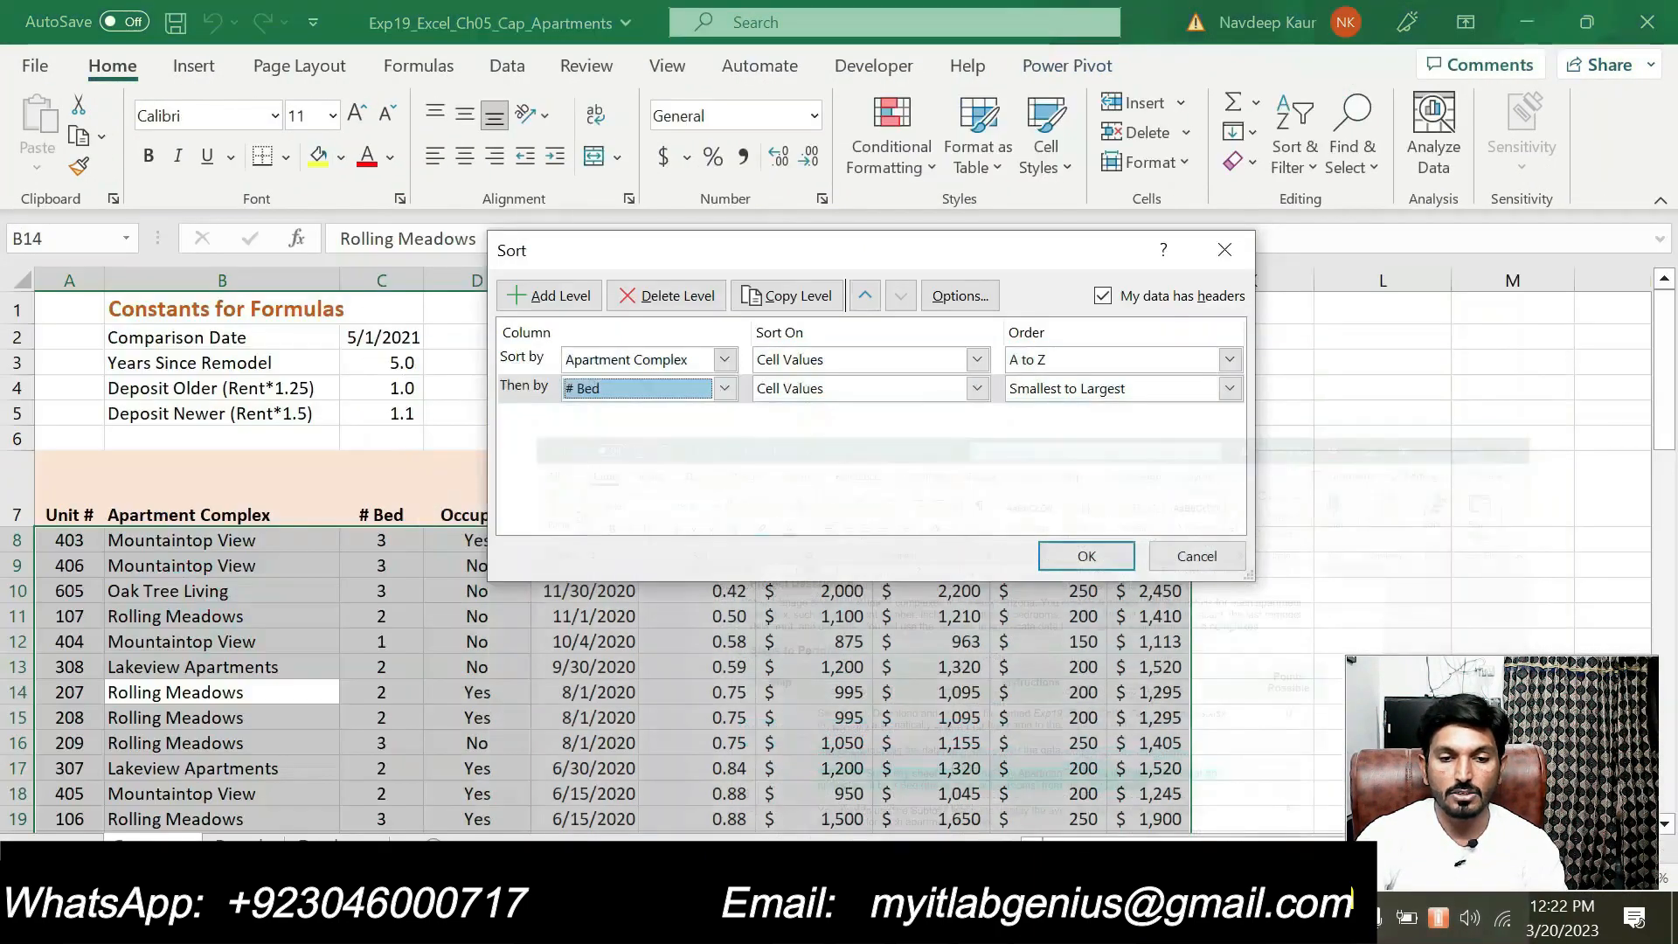
pyautogui.click(1058, 555)
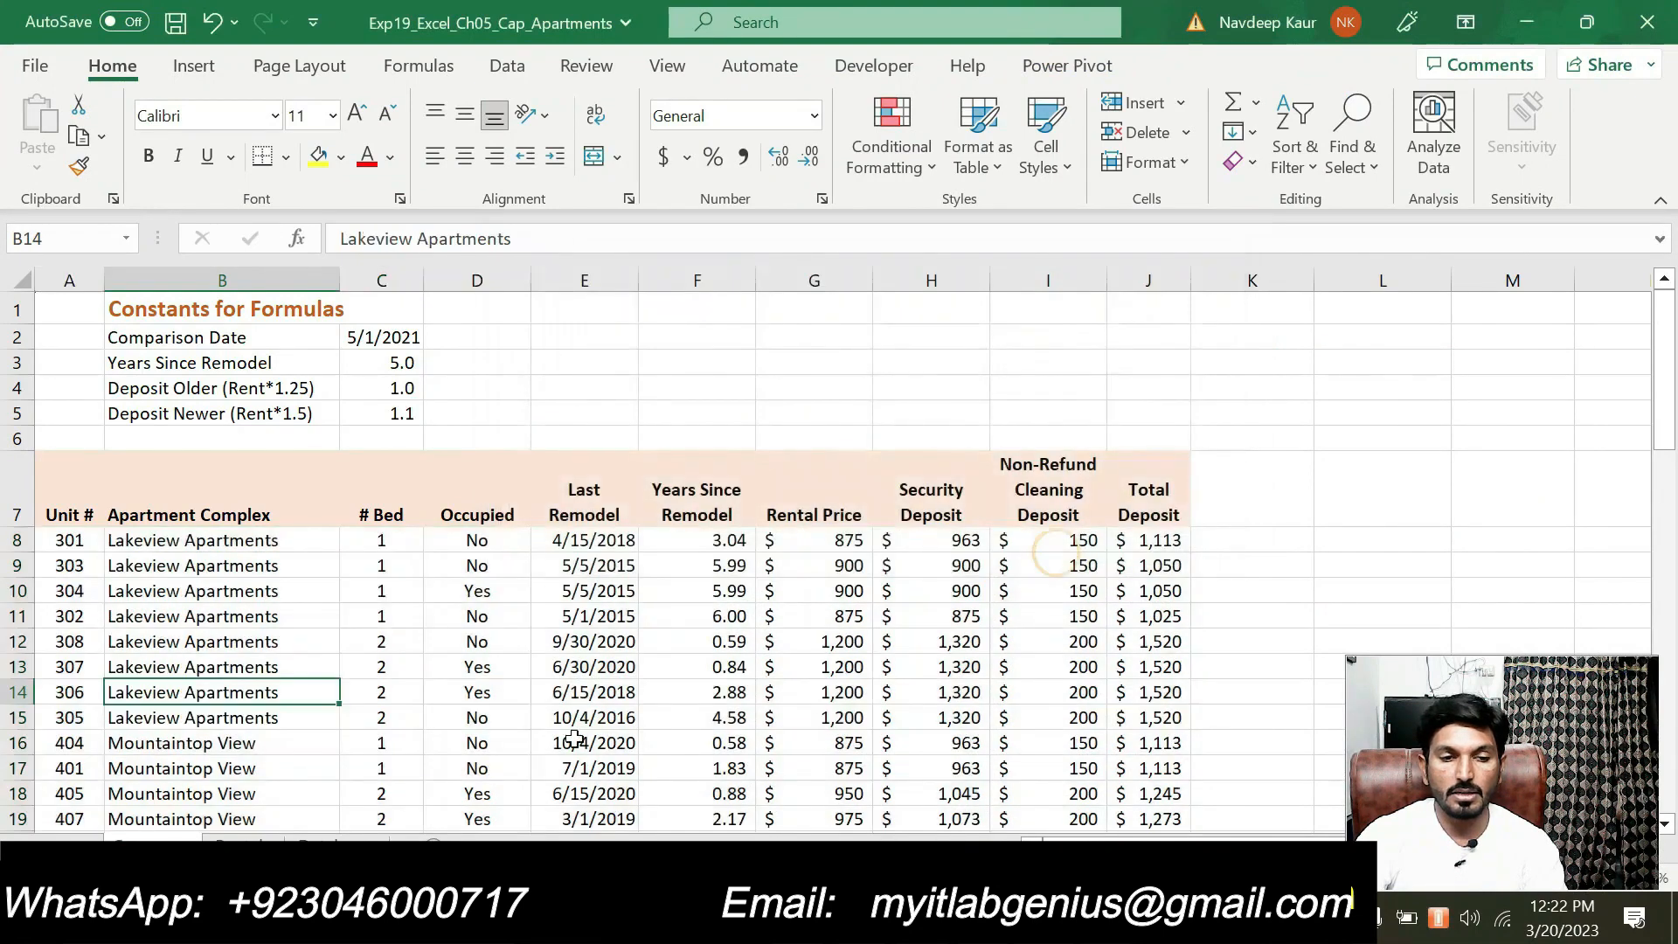
pyautogui.scroll(-1, 561, 641)
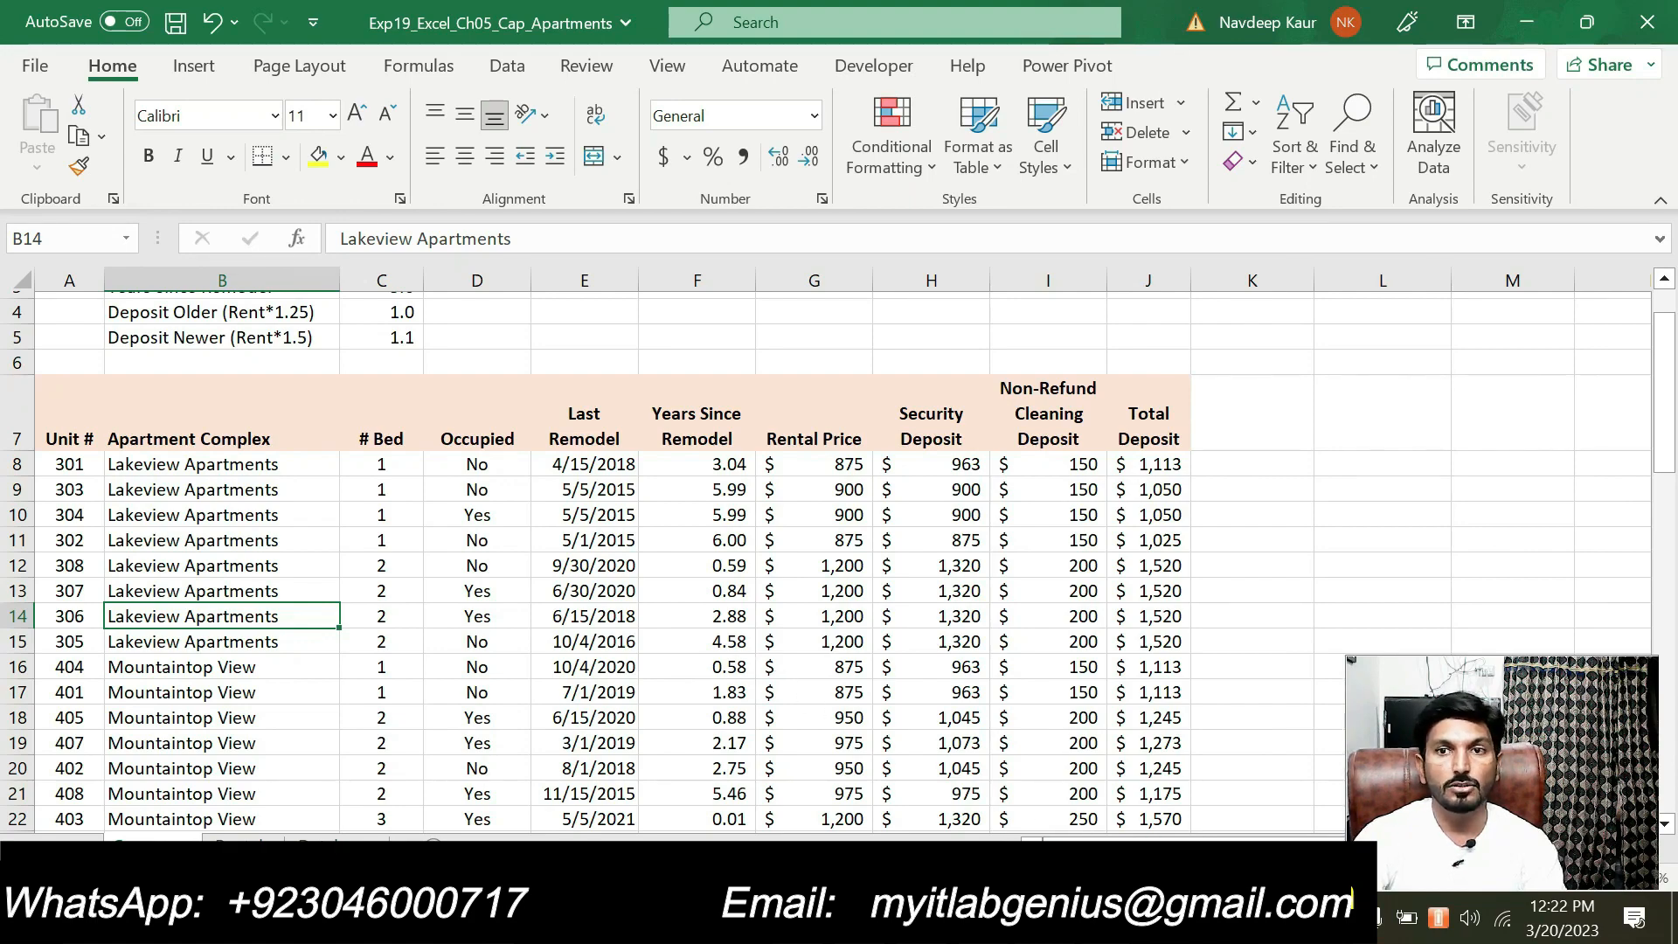
# Switch to the Word instructions and remove the turquoise highlight from step 2's sorting instruction
pyautogui.hotkey('alt', 'Tab')
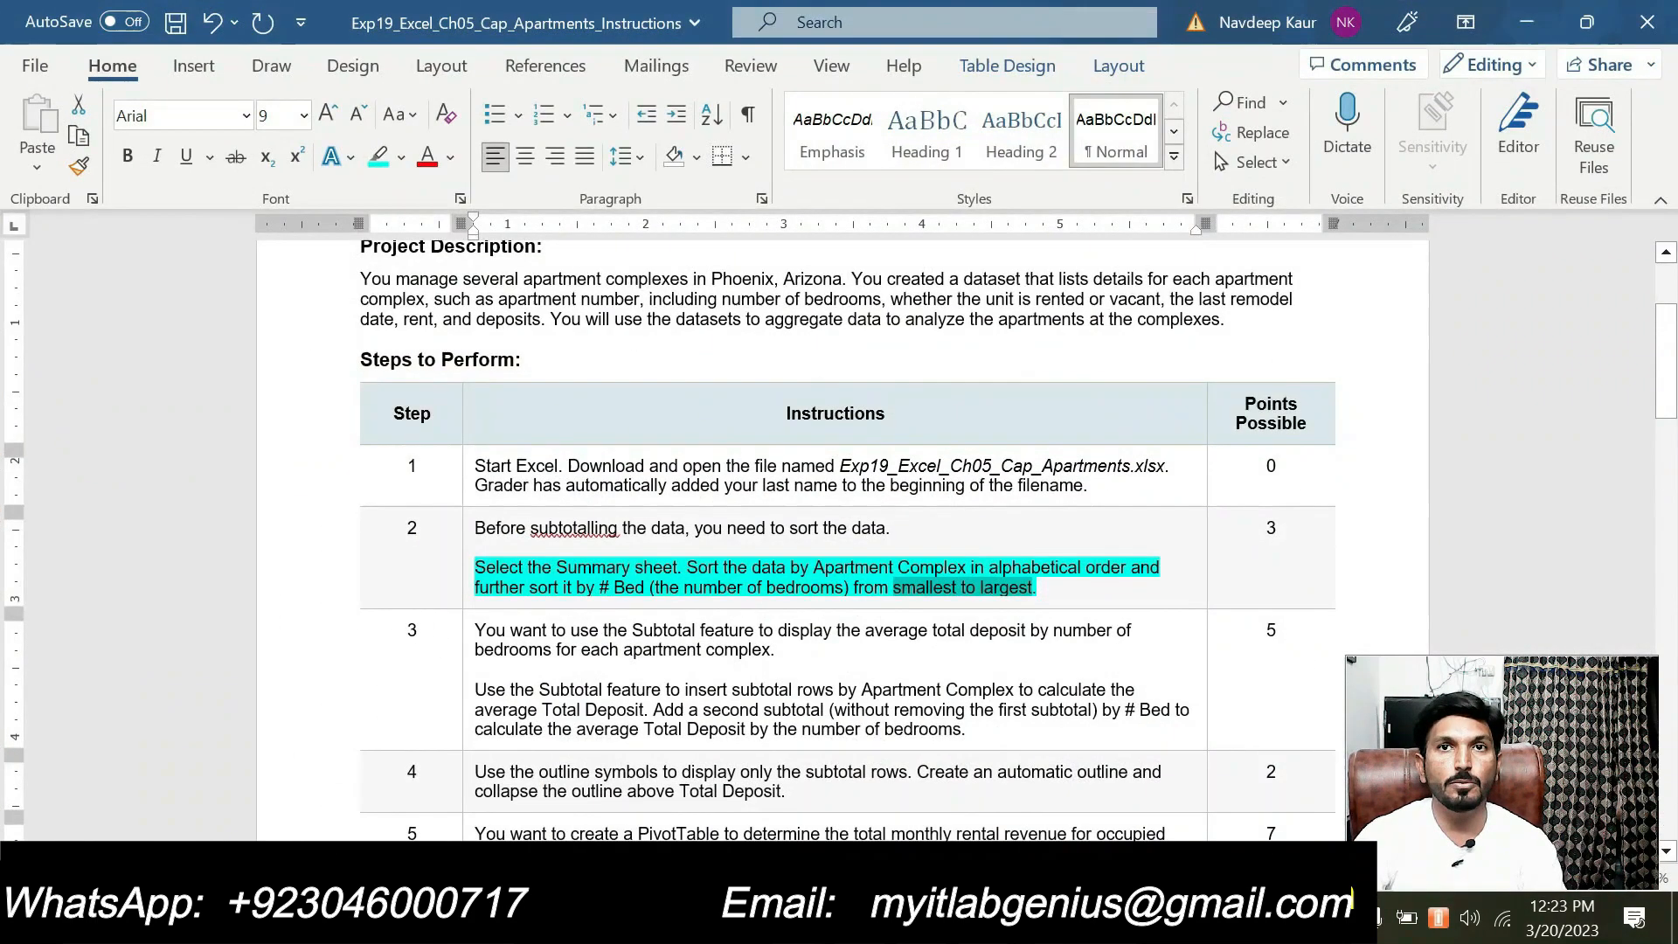
pyautogui.moveTo(1045, 587); pyautogui.dragTo(475, 568)
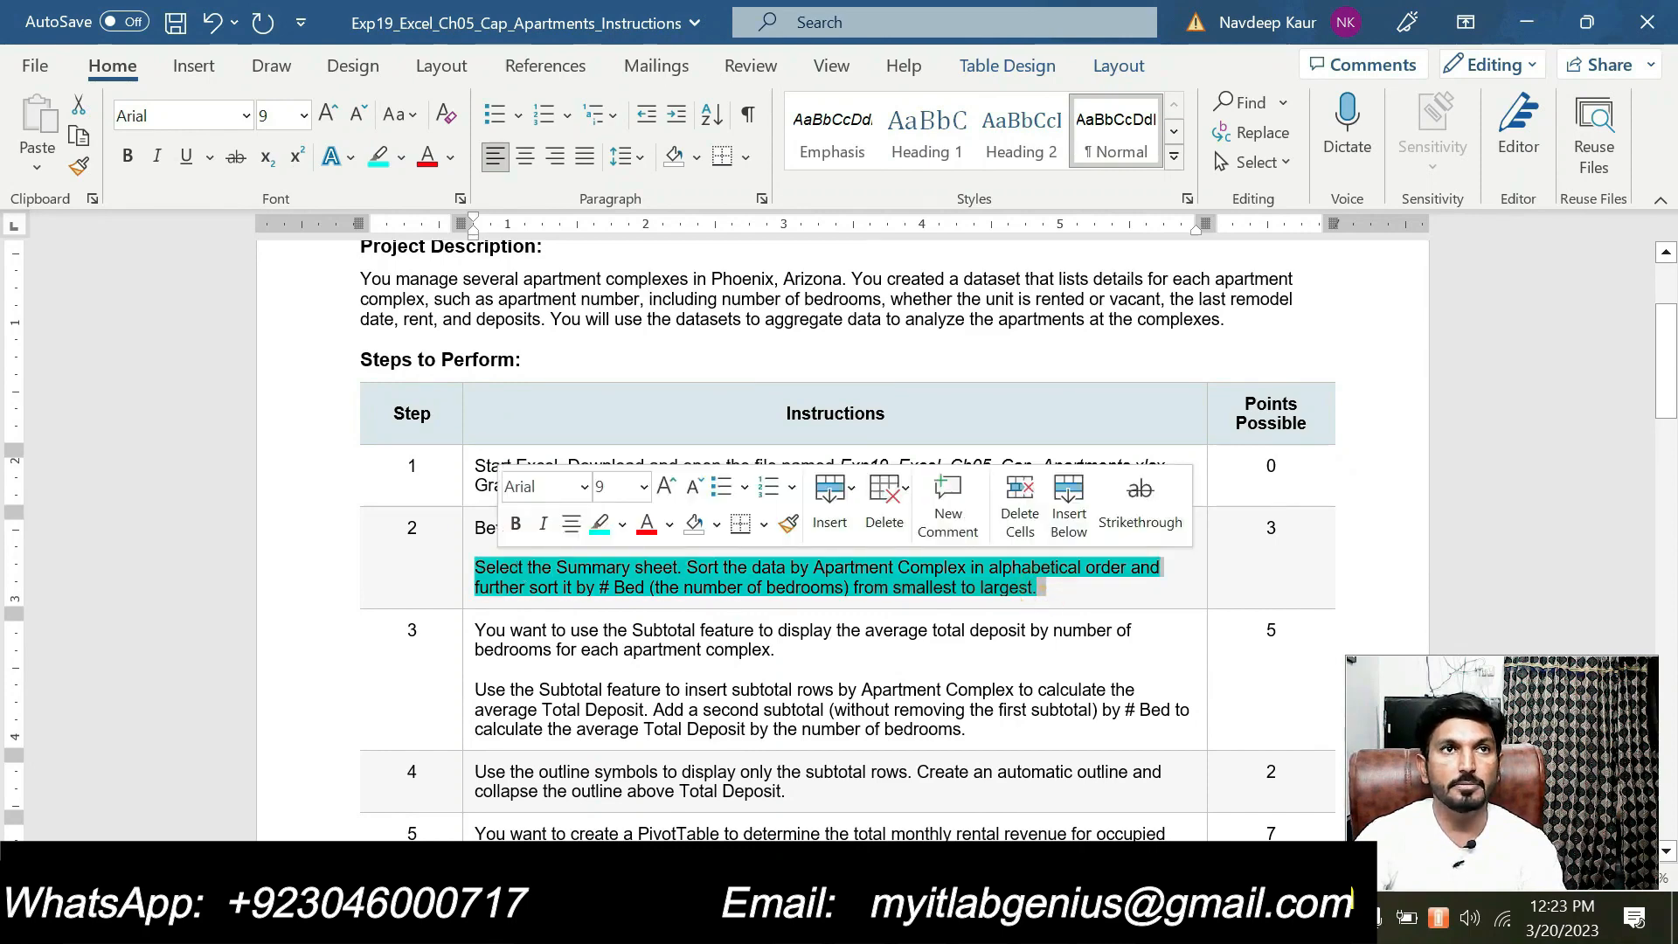
pyautogui.click(600, 525)
# Highlight step 3's instruction about the Apartment Complex and # Bed subtotals in turquoise
pyautogui.scroll(-1, 799, 682)
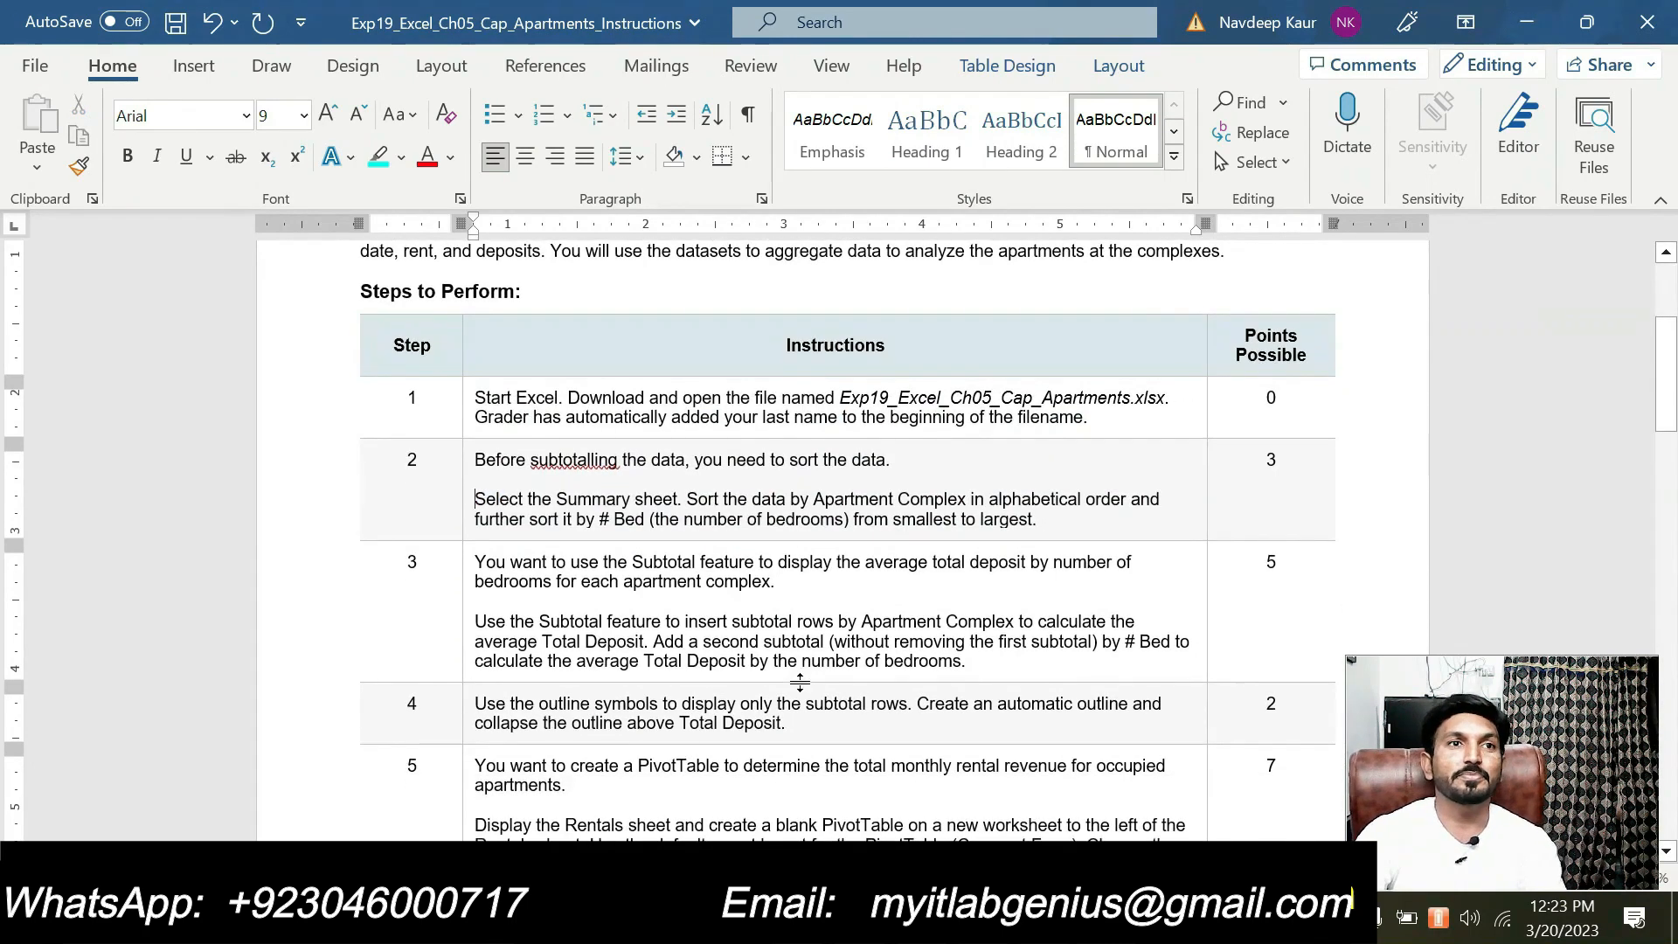
pyautogui.moveTo(475, 642); pyautogui.dragTo(967, 662)
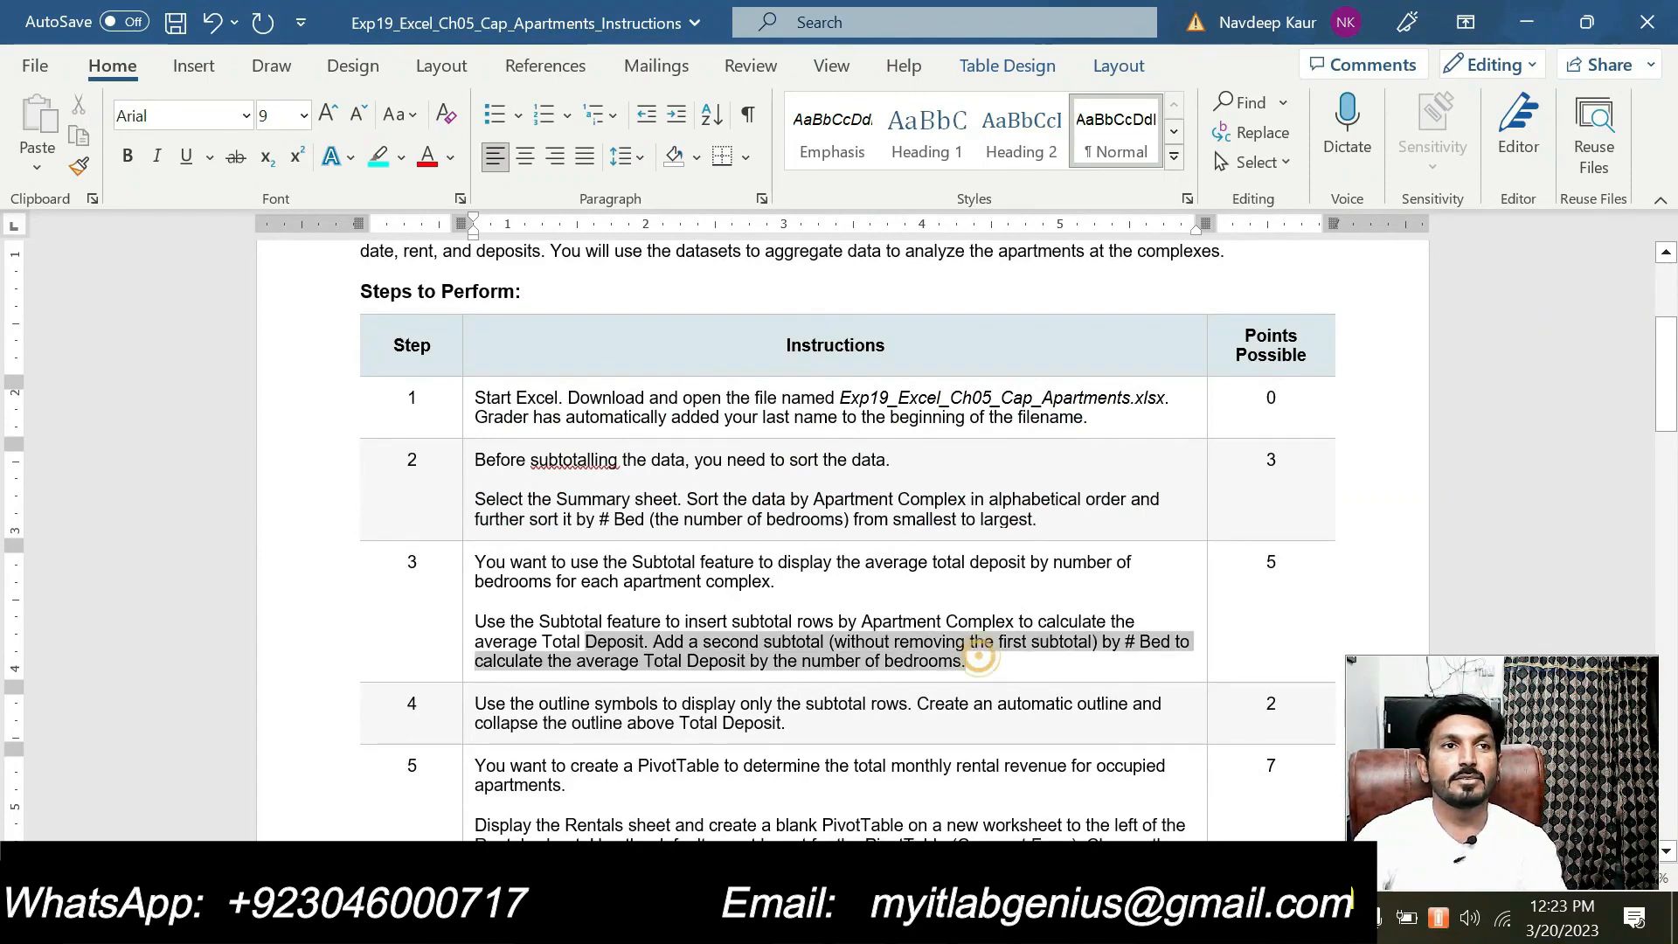
pyautogui.moveTo(475, 641); pyautogui.dragTo(475, 621)
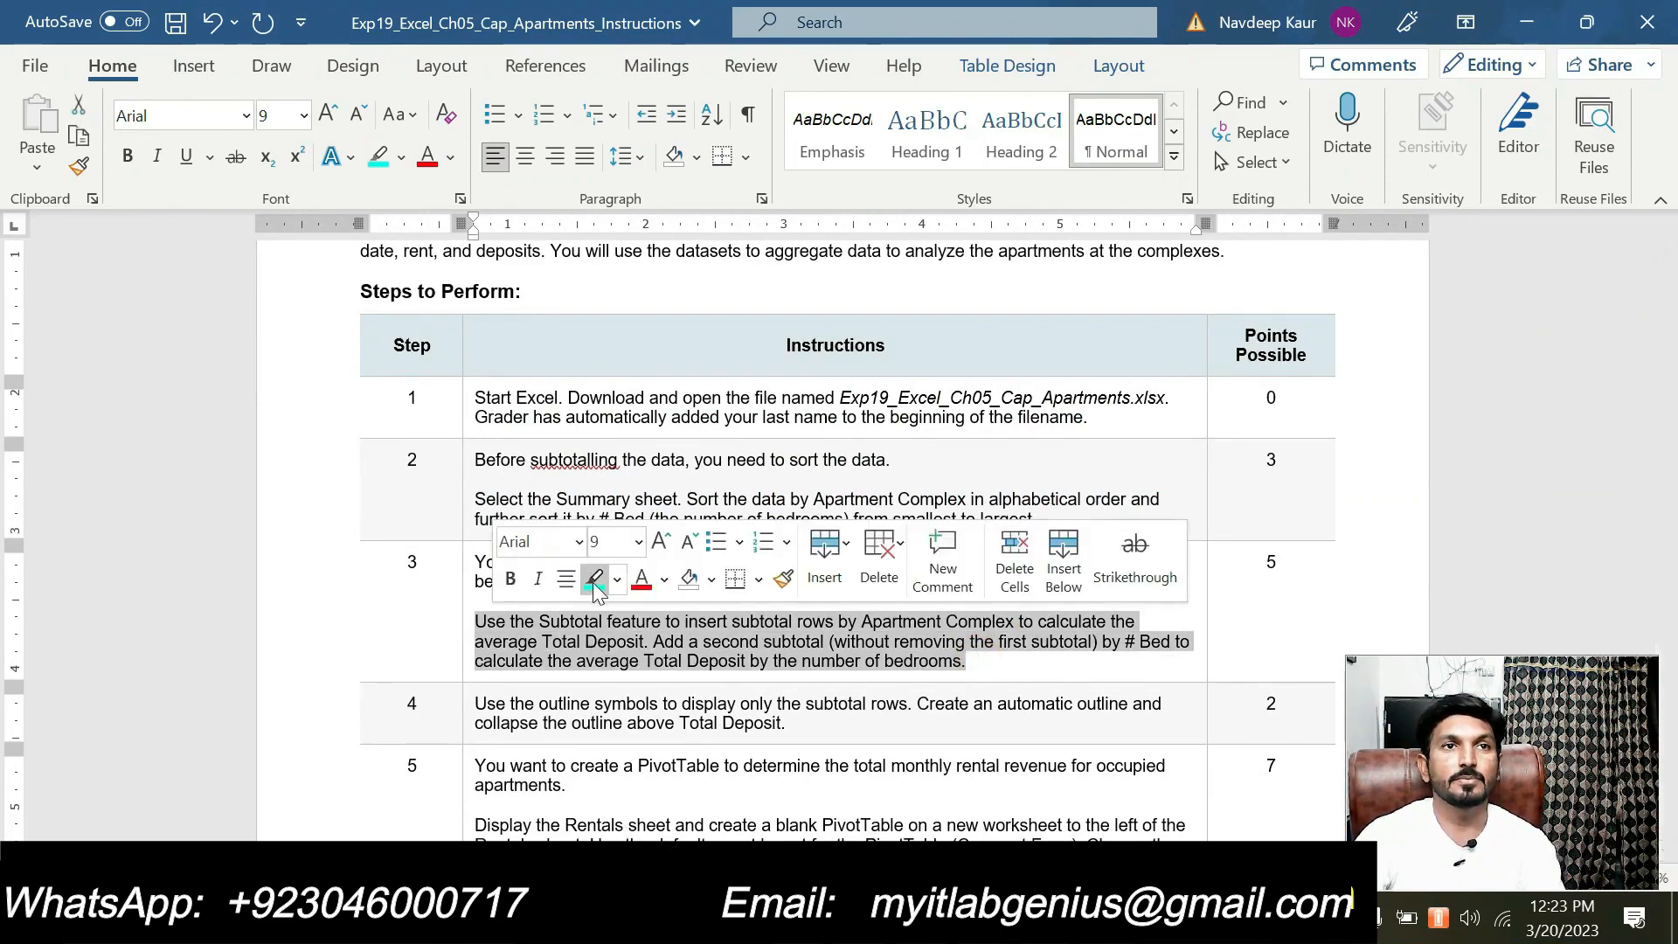
pyautogui.click(592, 579)
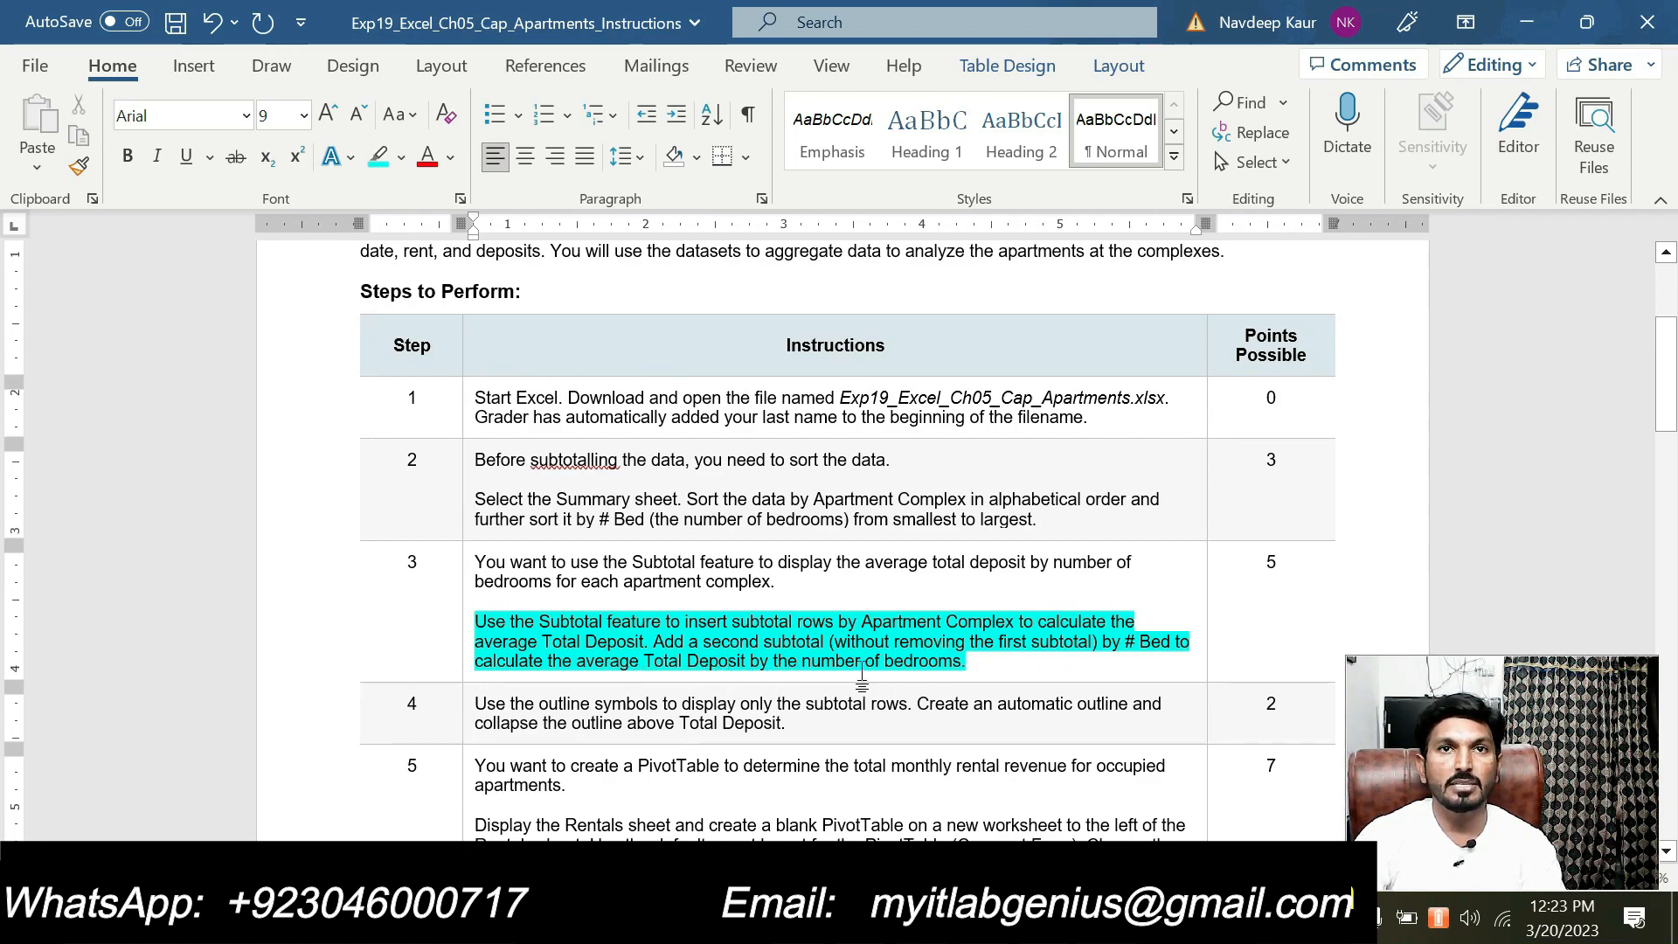
pyautogui.click(975, 662)
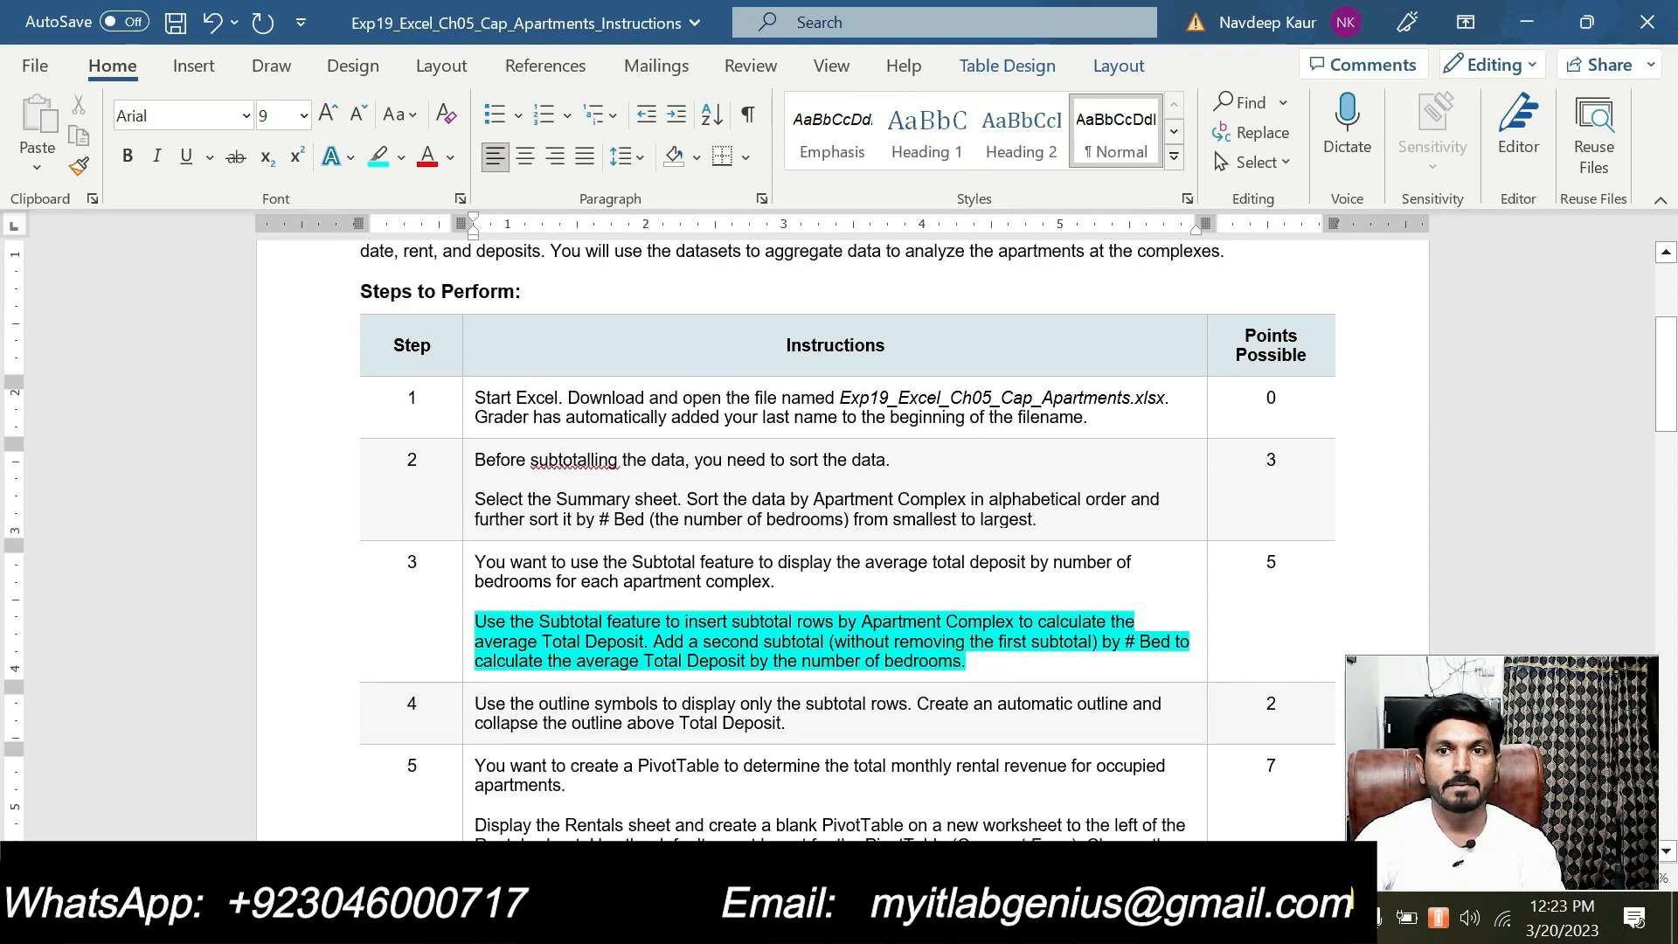
# Switch to Excel and insert subtotals at each change in Apartment Complex, using the Average function on Total Deposit
pyautogui.hotkey('alt', 'Tab')
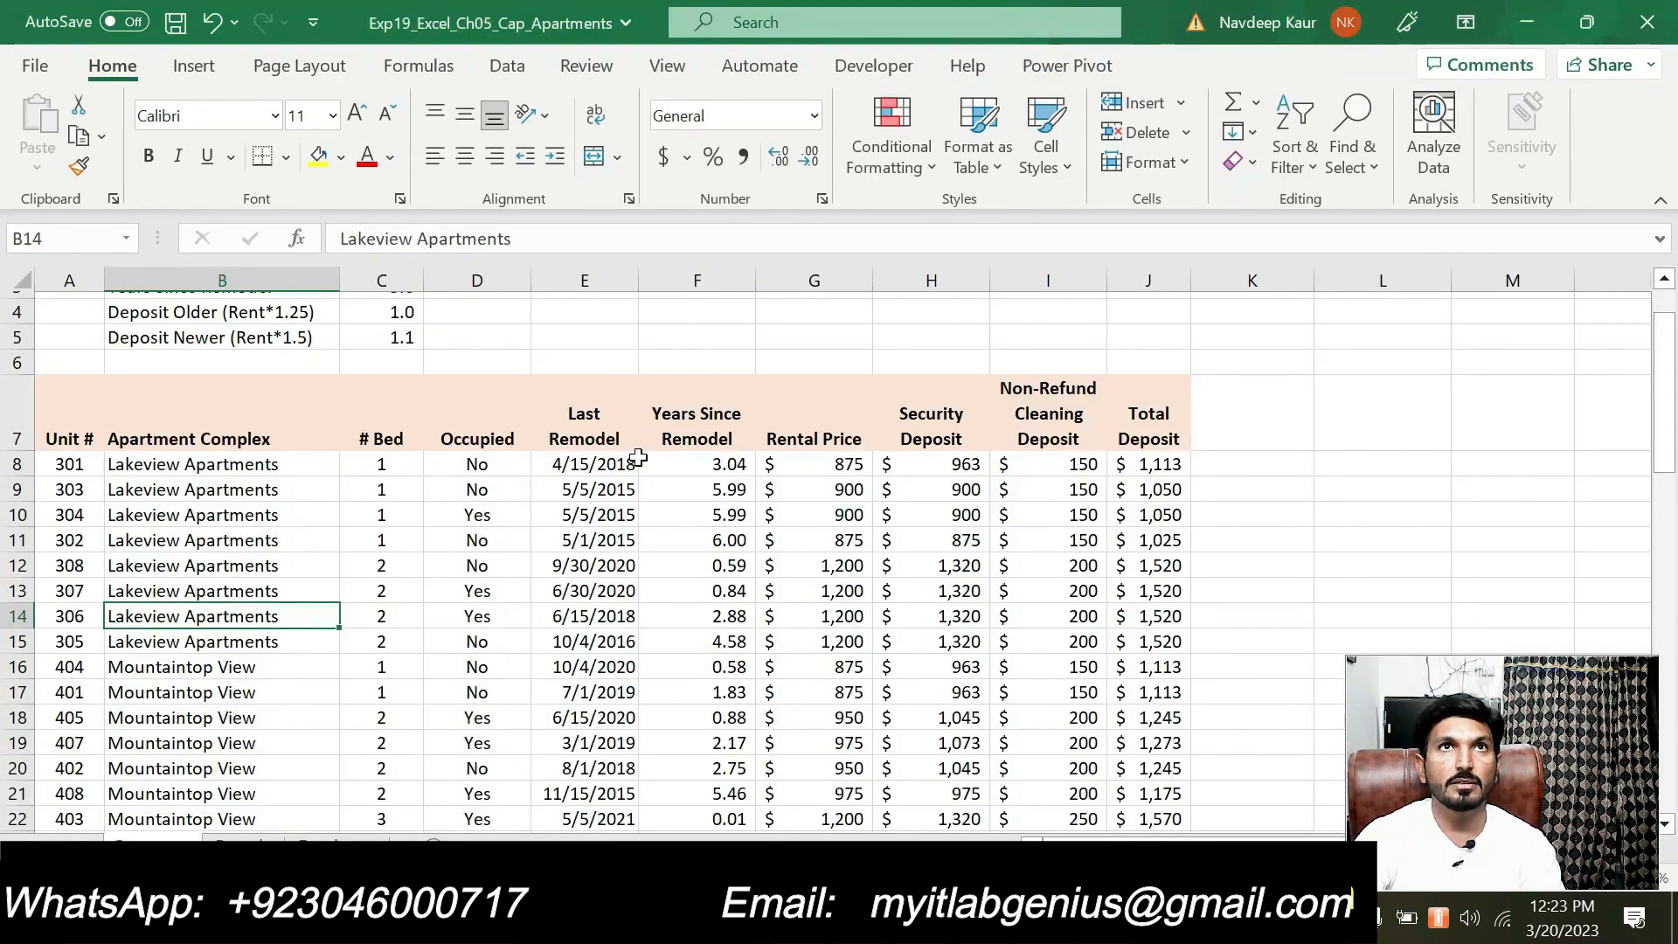
pyautogui.click(496, 63)
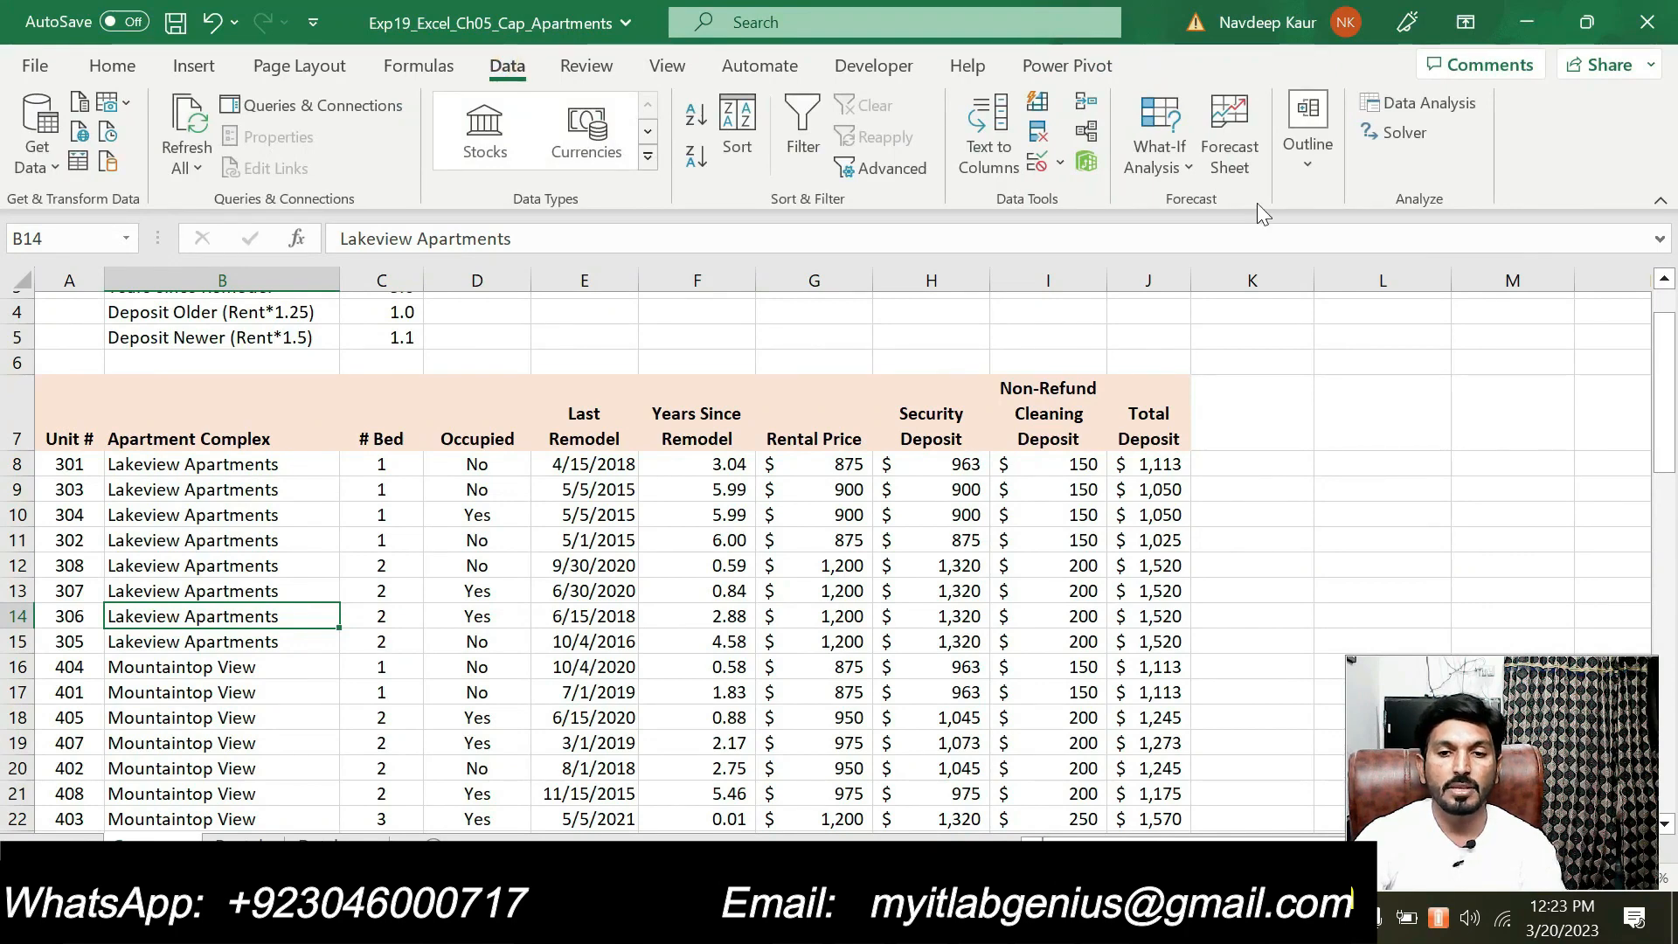
pyautogui.click(1288, 166)
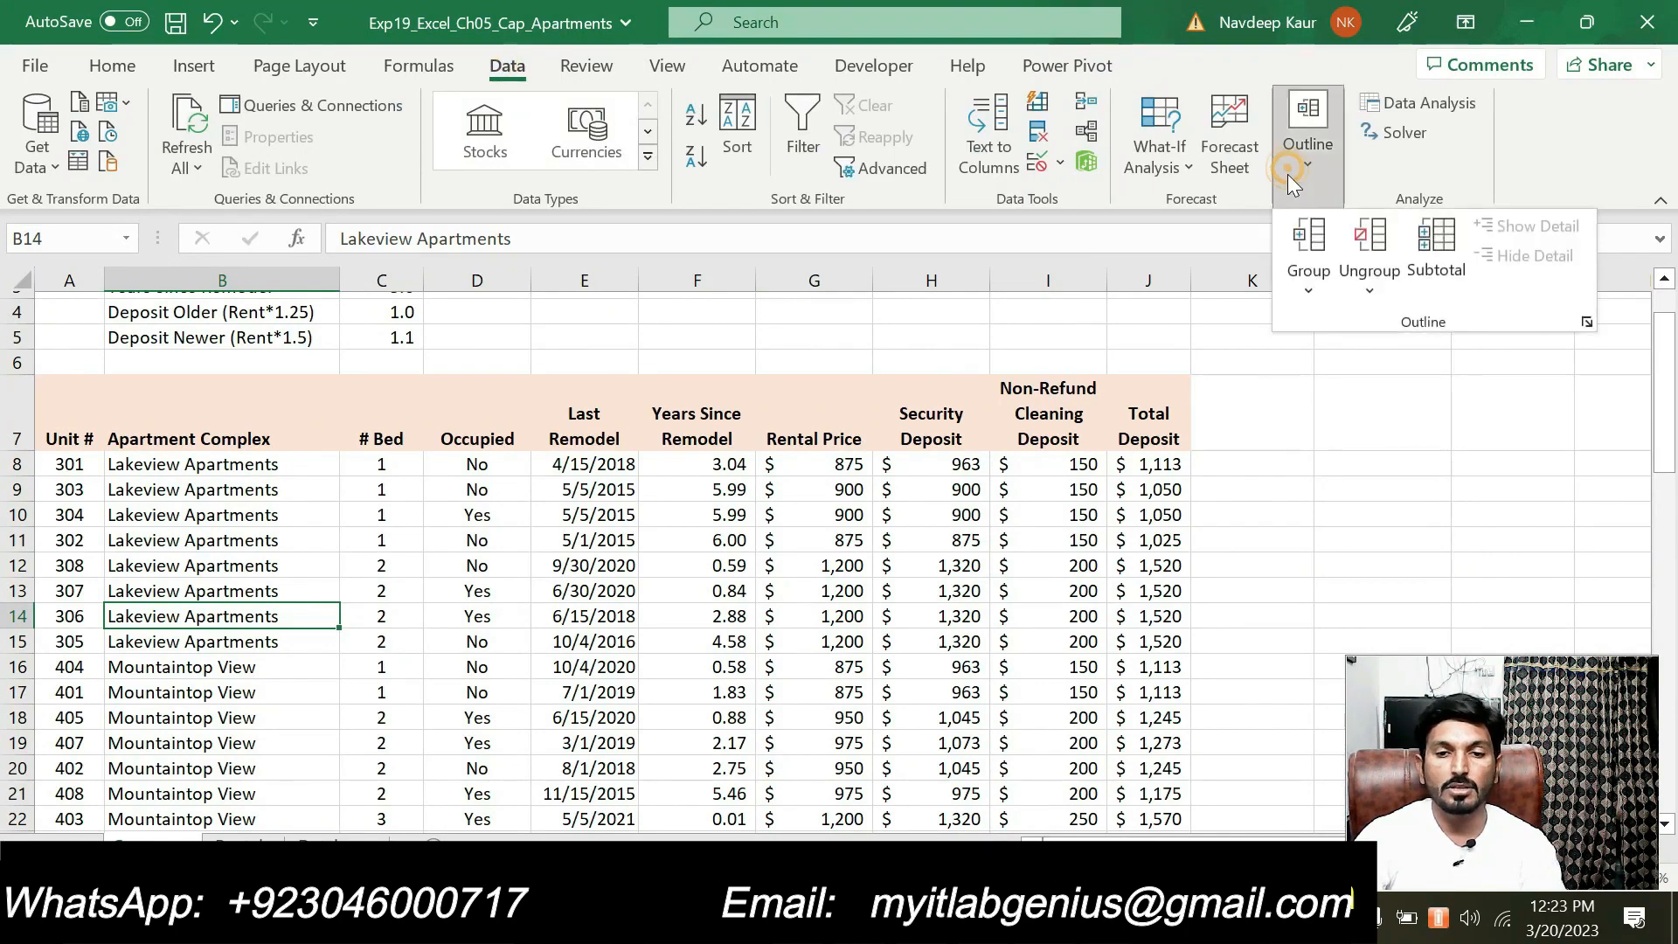
pyautogui.click(1435, 290)
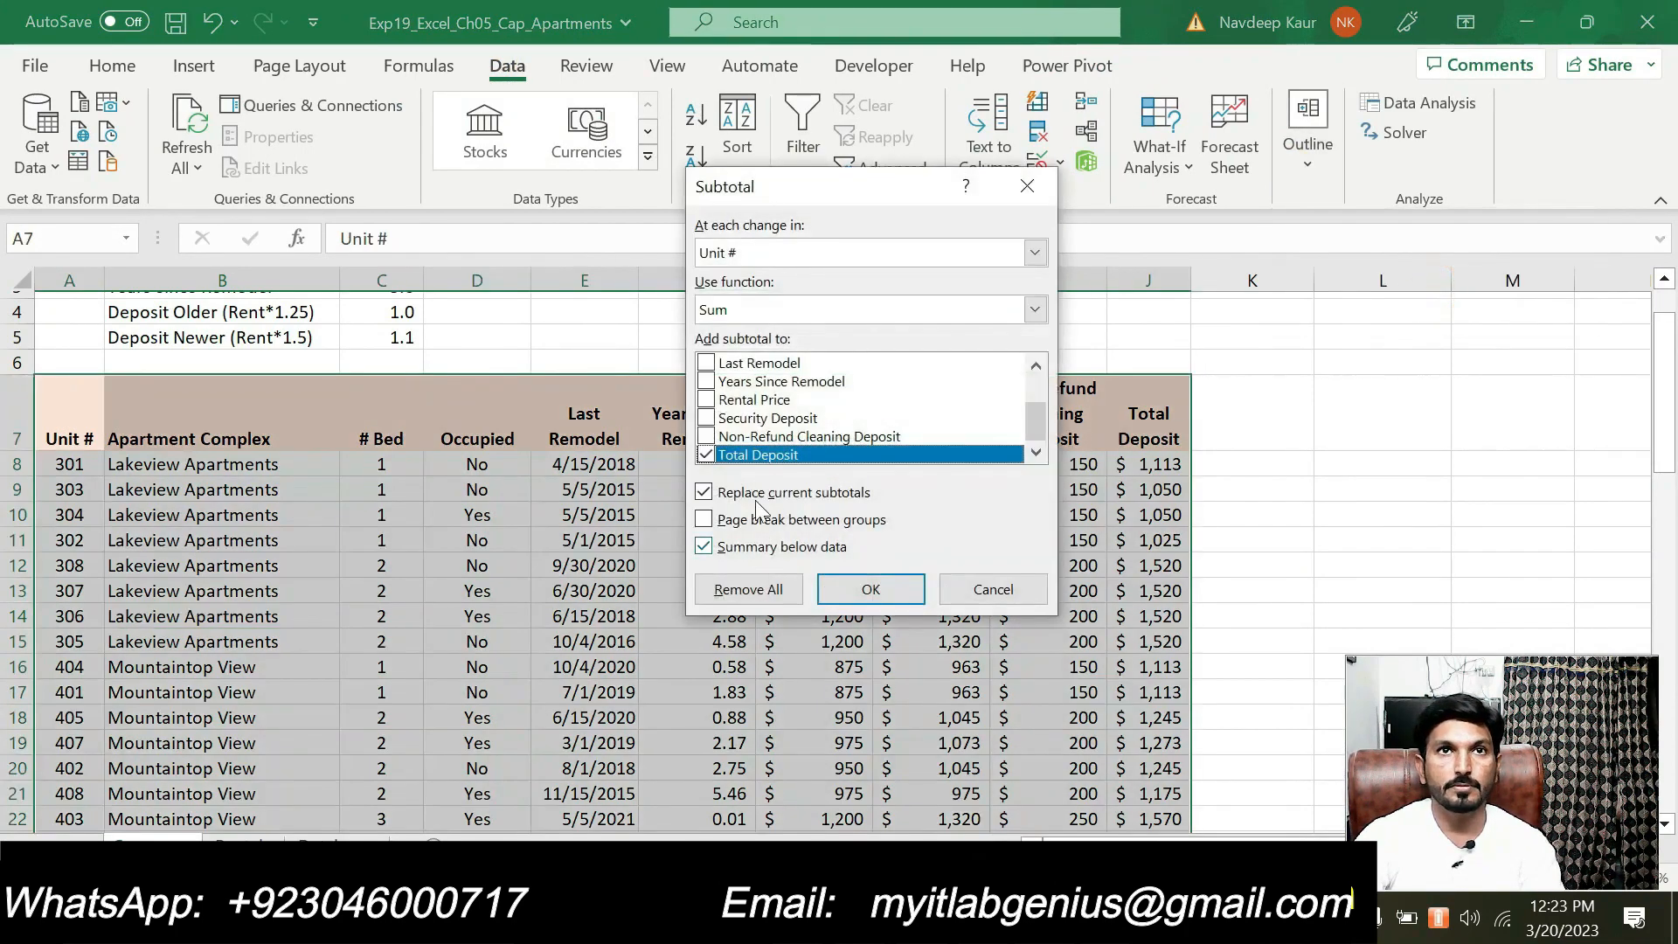
pyautogui.click(806, 250)
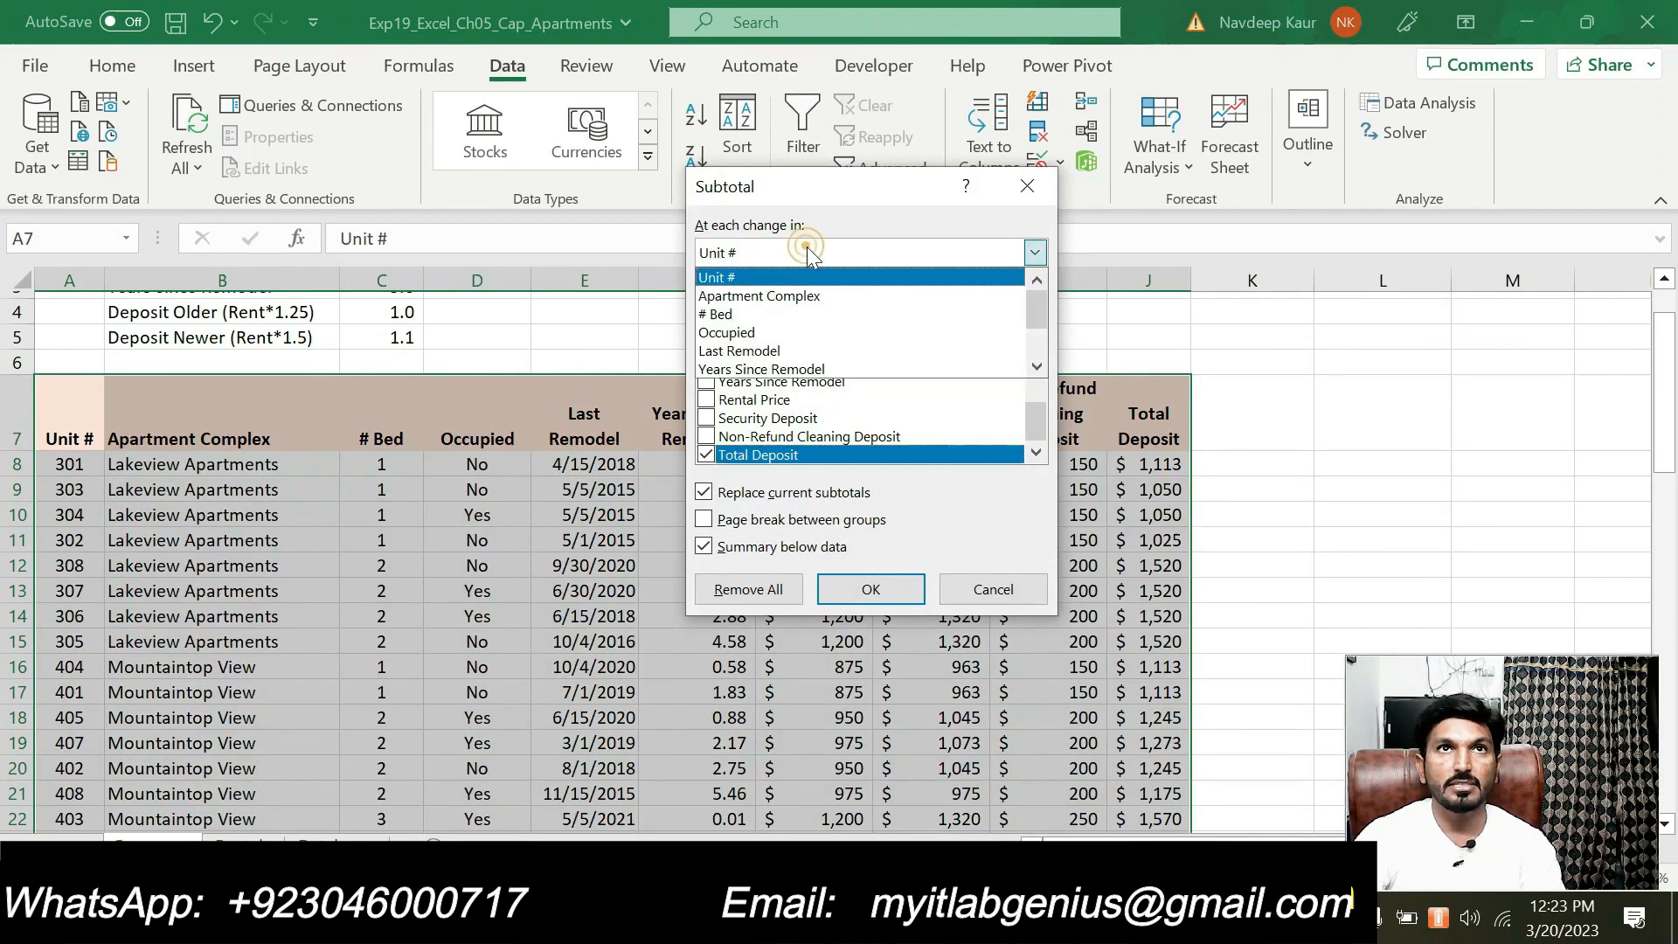
pyautogui.click(793, 295)
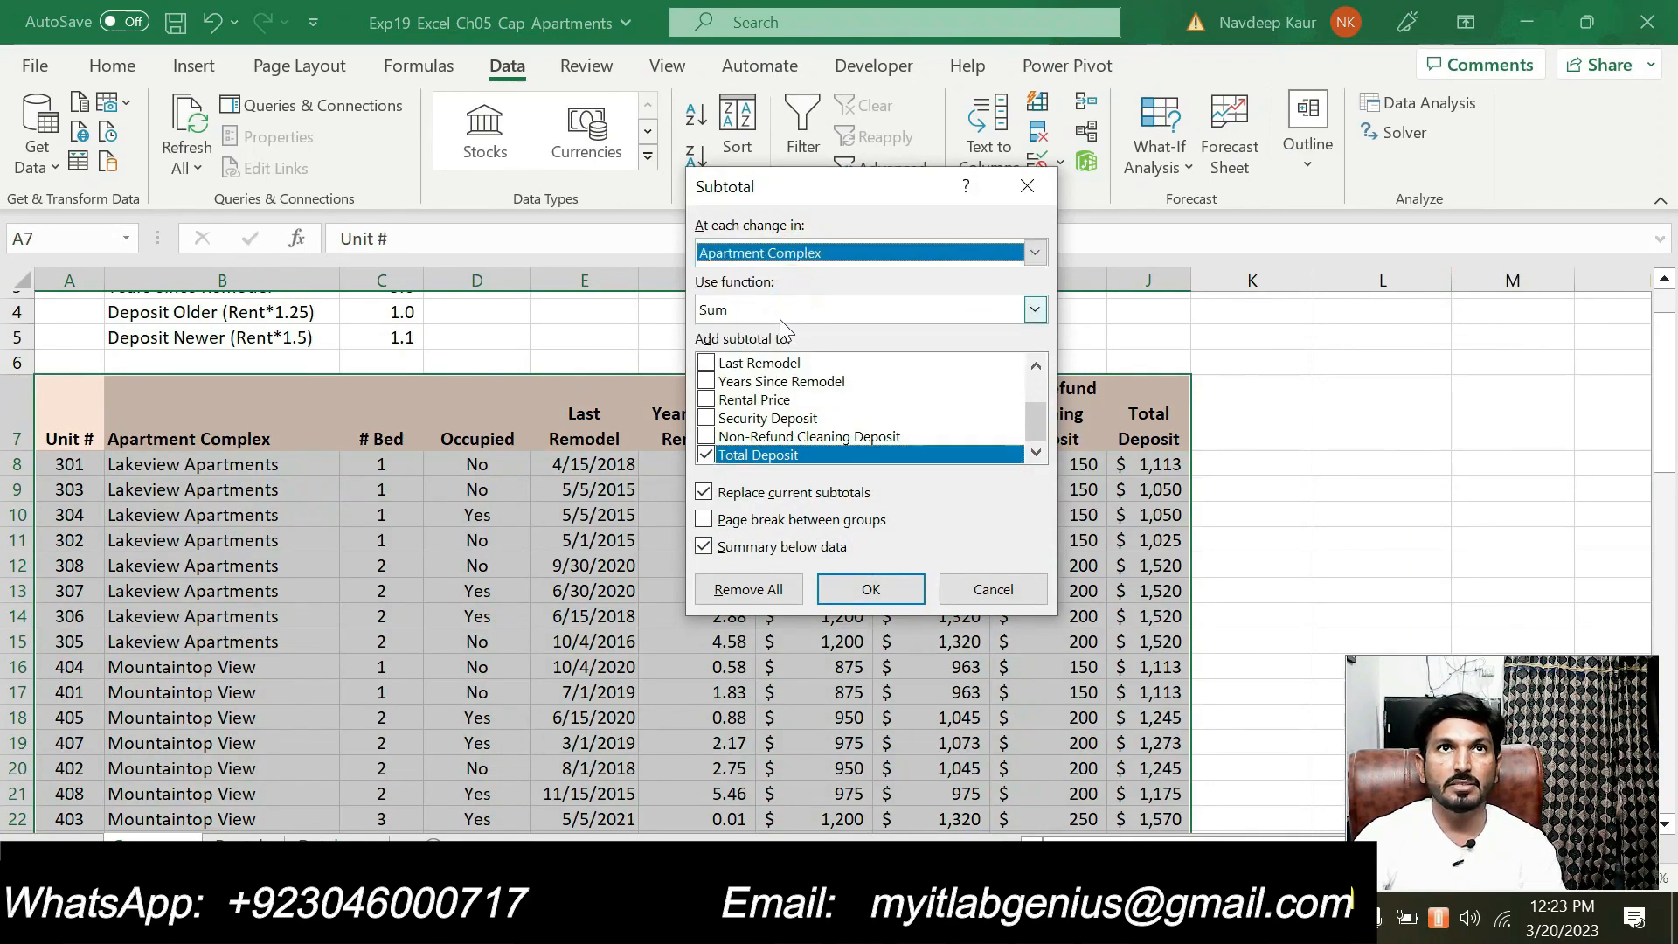
pyautogui.click(779, 309)
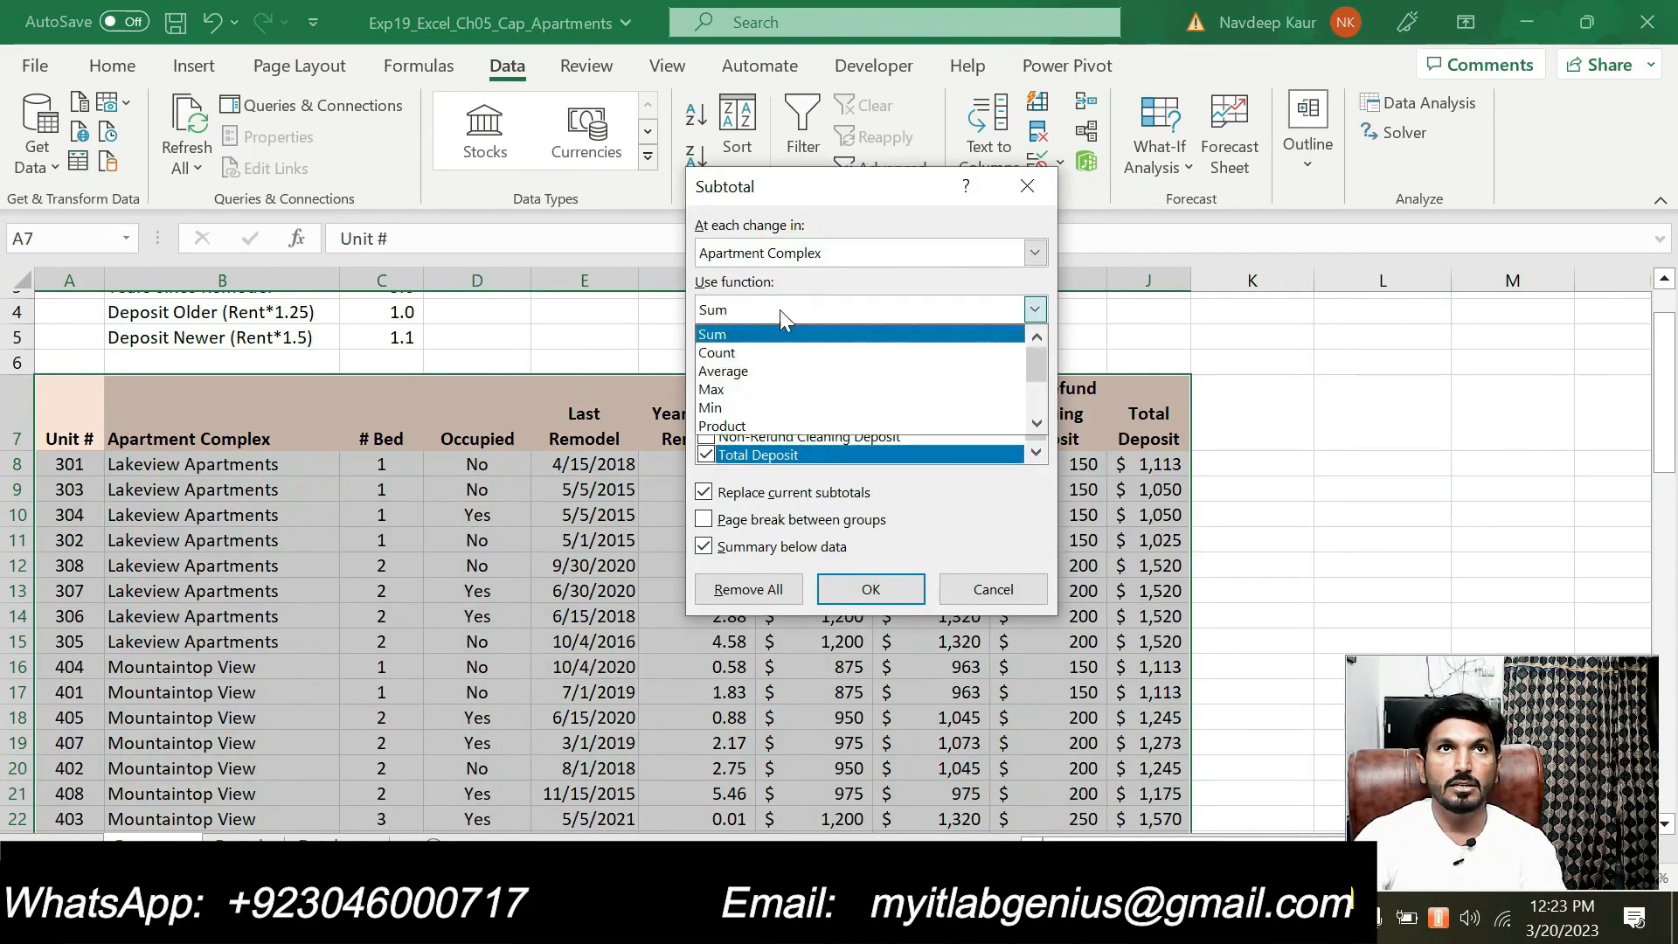
pyautogui.click(750, 368)
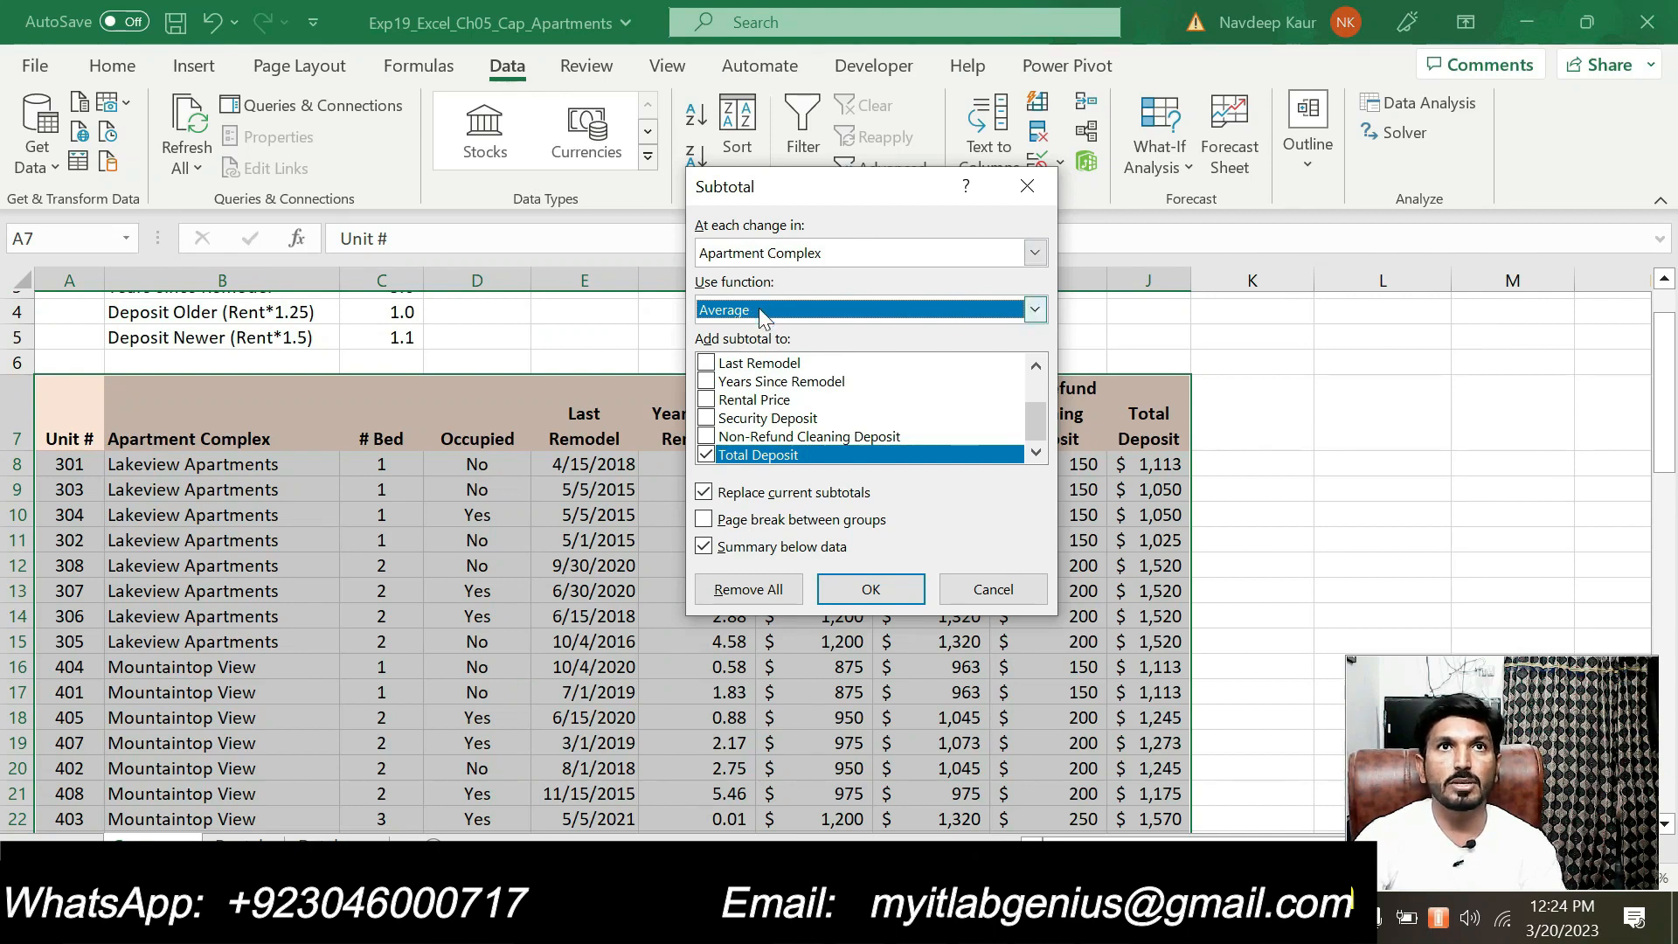
pyautogui.click(843, 587)
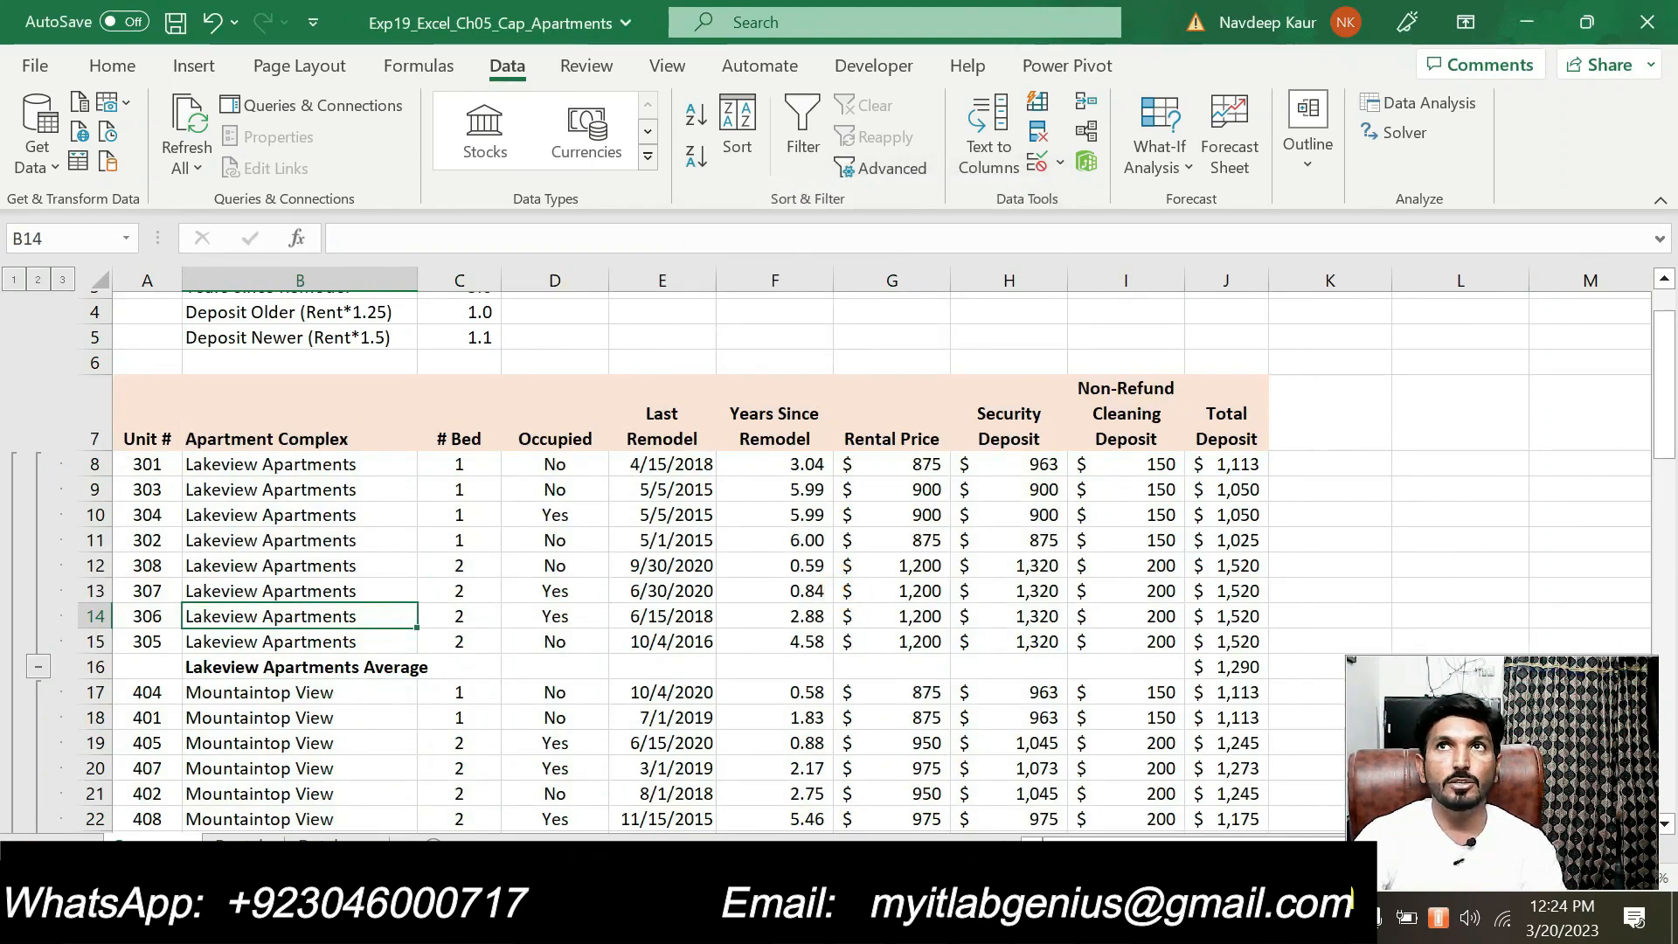
# Set up a second subtotal at each change in # Bed, averaging Total Deposit without replacing the current subtotals
pyautogui.click(1302, 173)
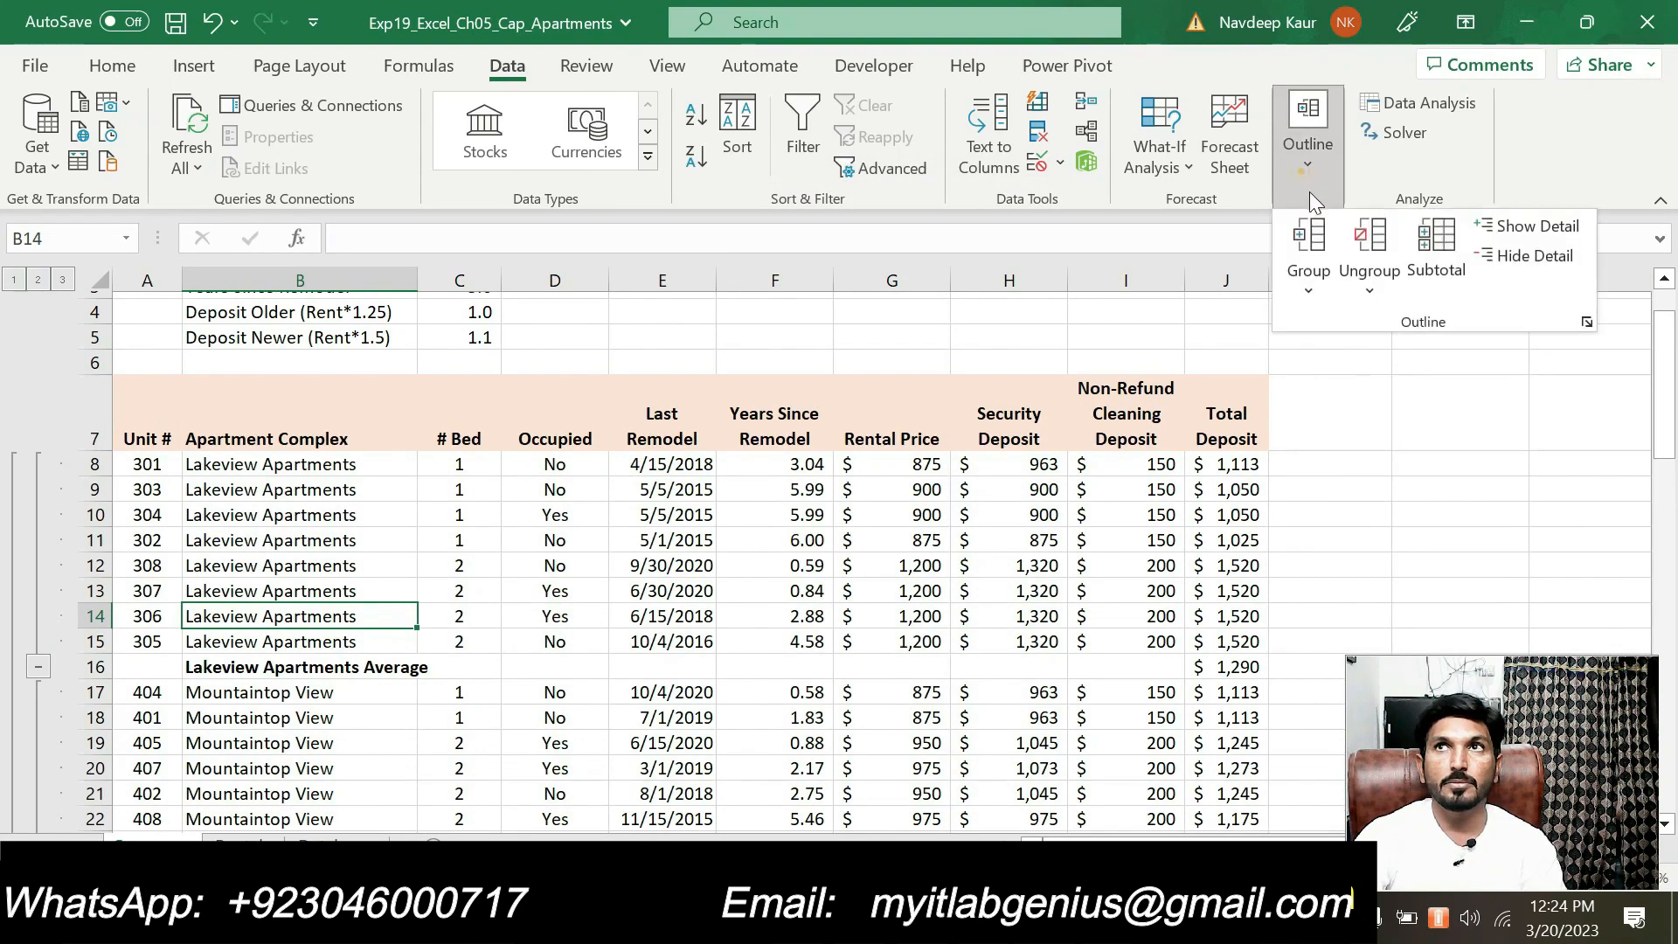
pyautogui.click(1432, 255)
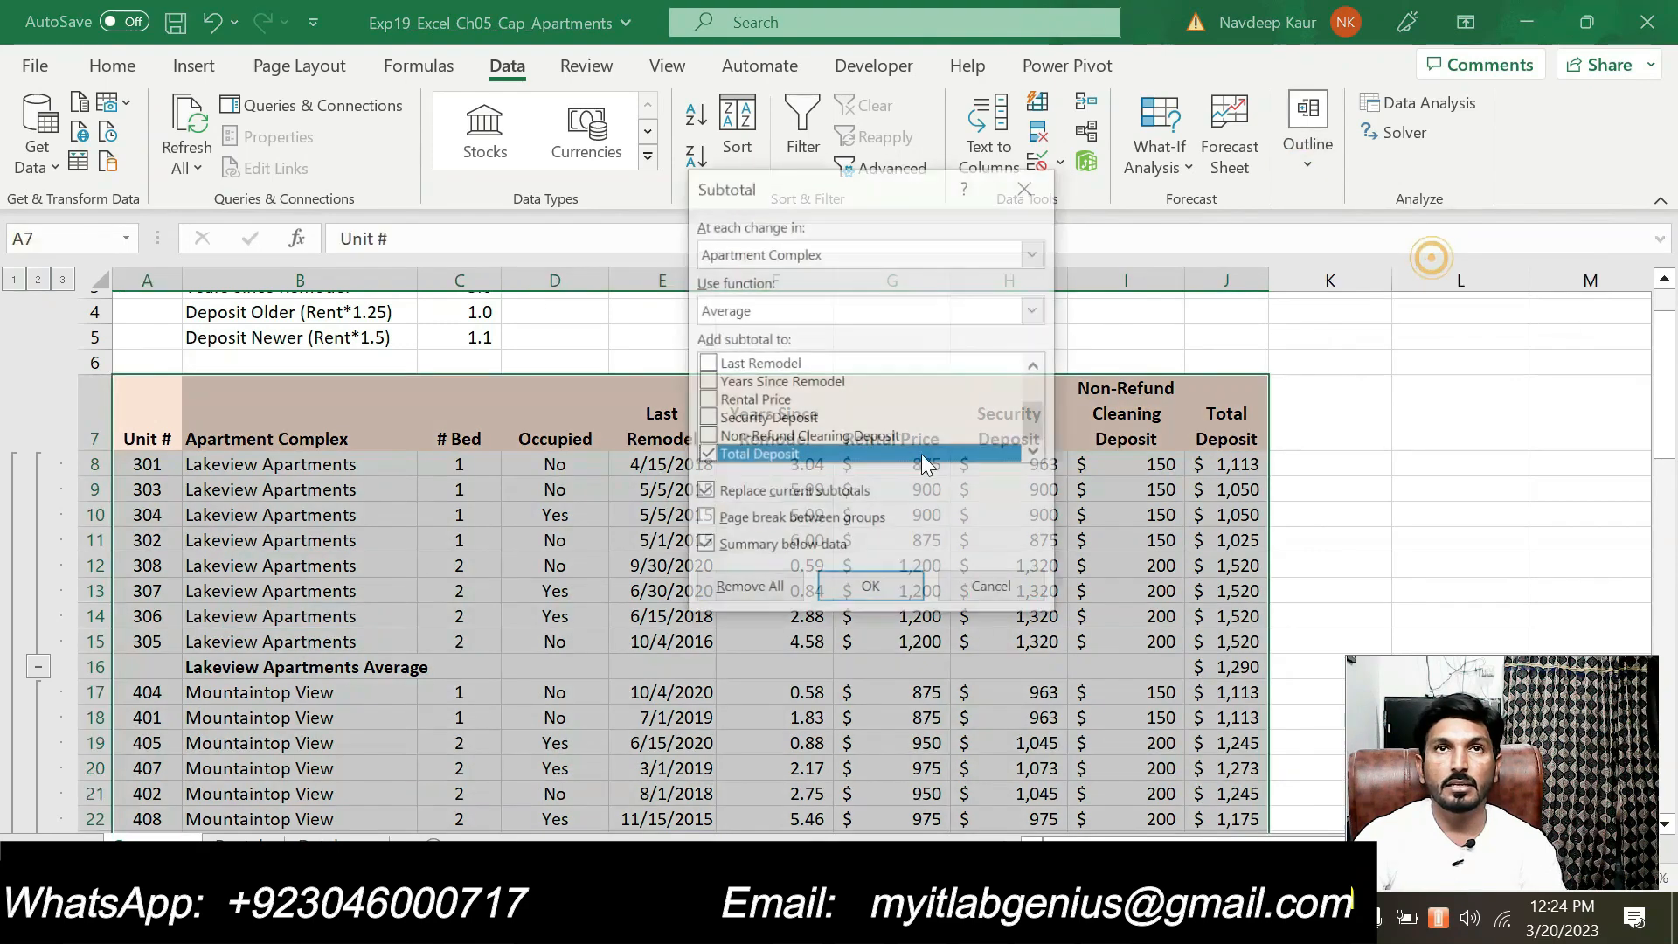
pyautogui.click(819, 245)
pyautogui.click(774, 314)
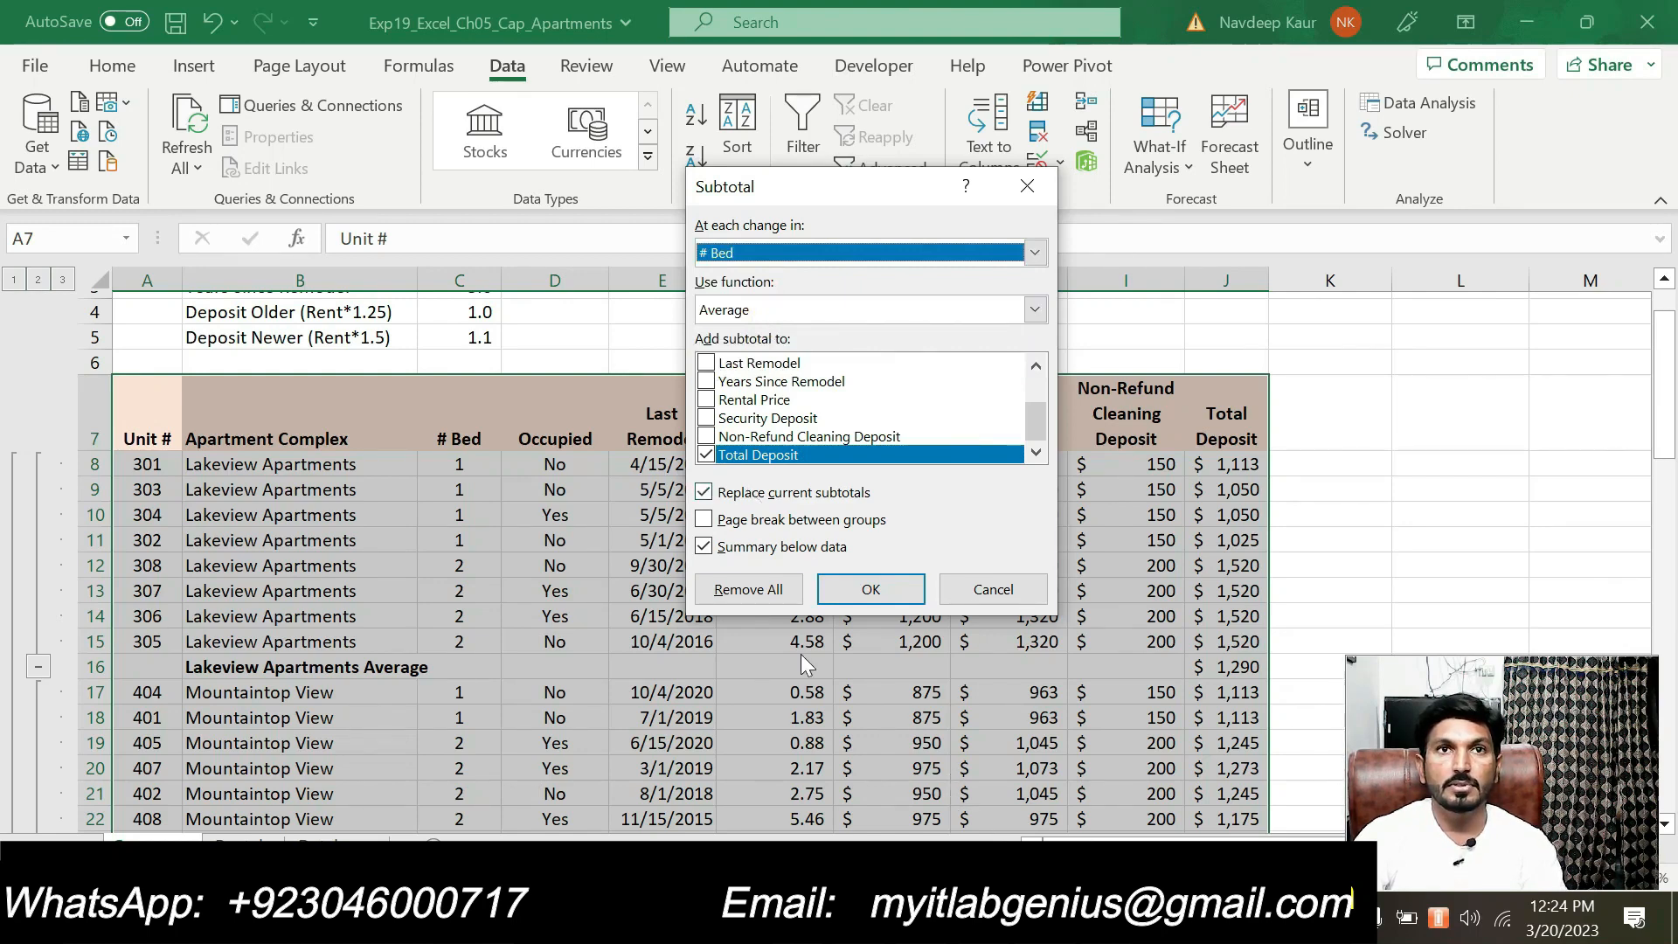
pyautogui.click(704, 493)
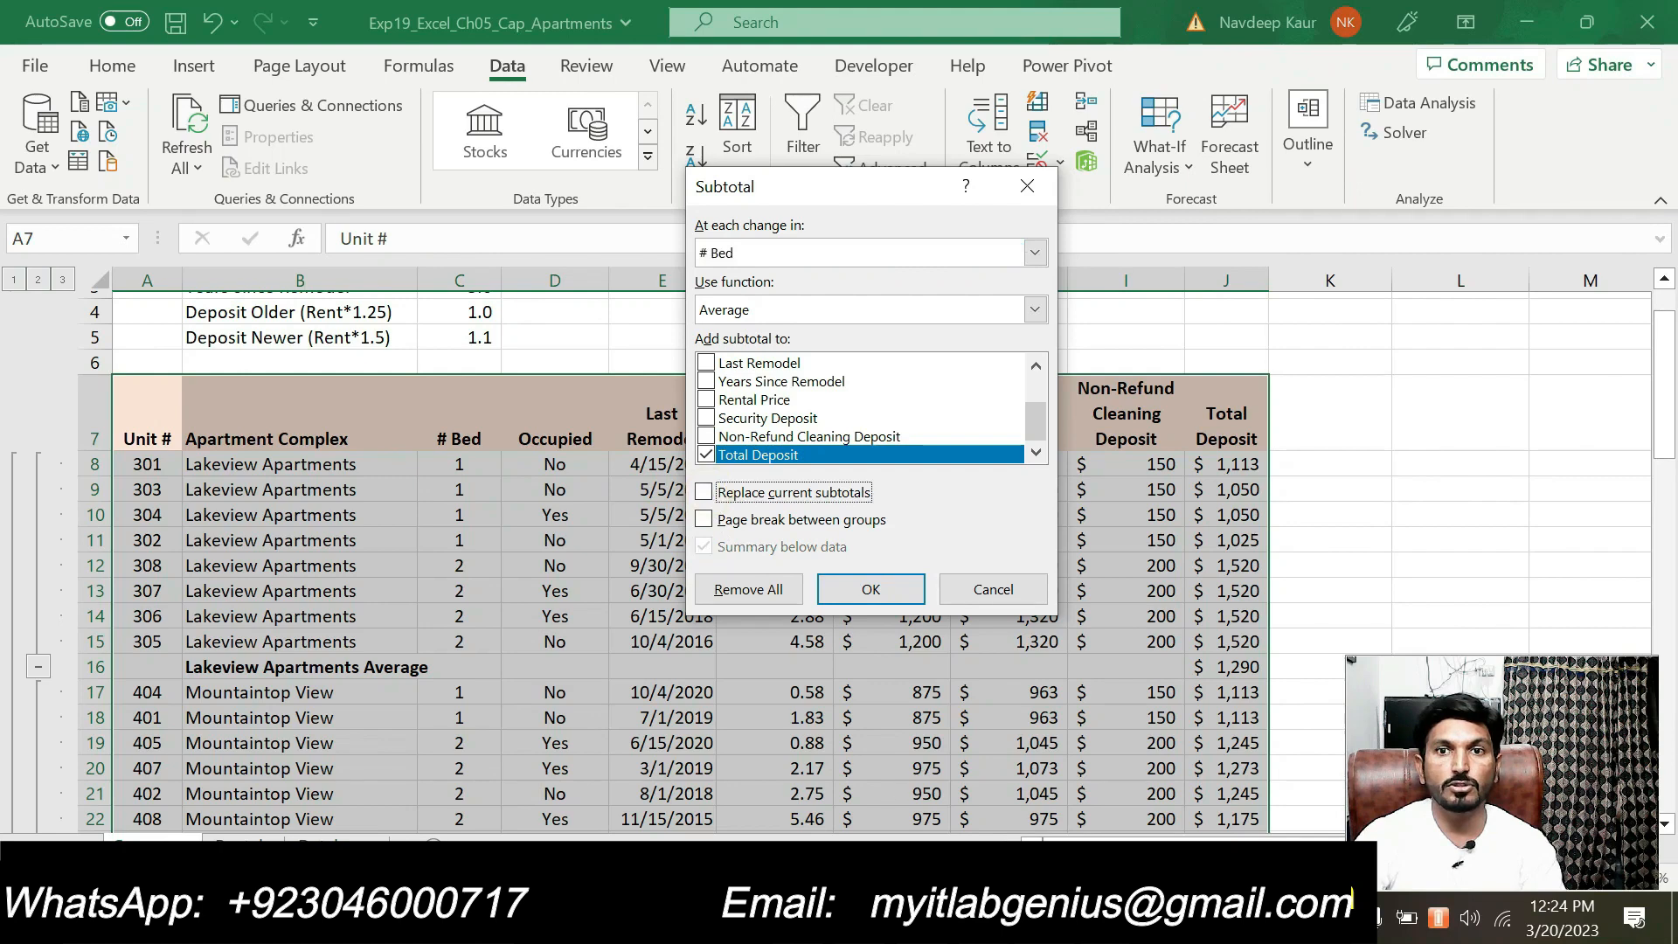
# Check step 3's second subtotal requirement in the Word instructions and apply the # Bed subtotal in Excel
pyautogui.hotkey('alt', 'Tab')
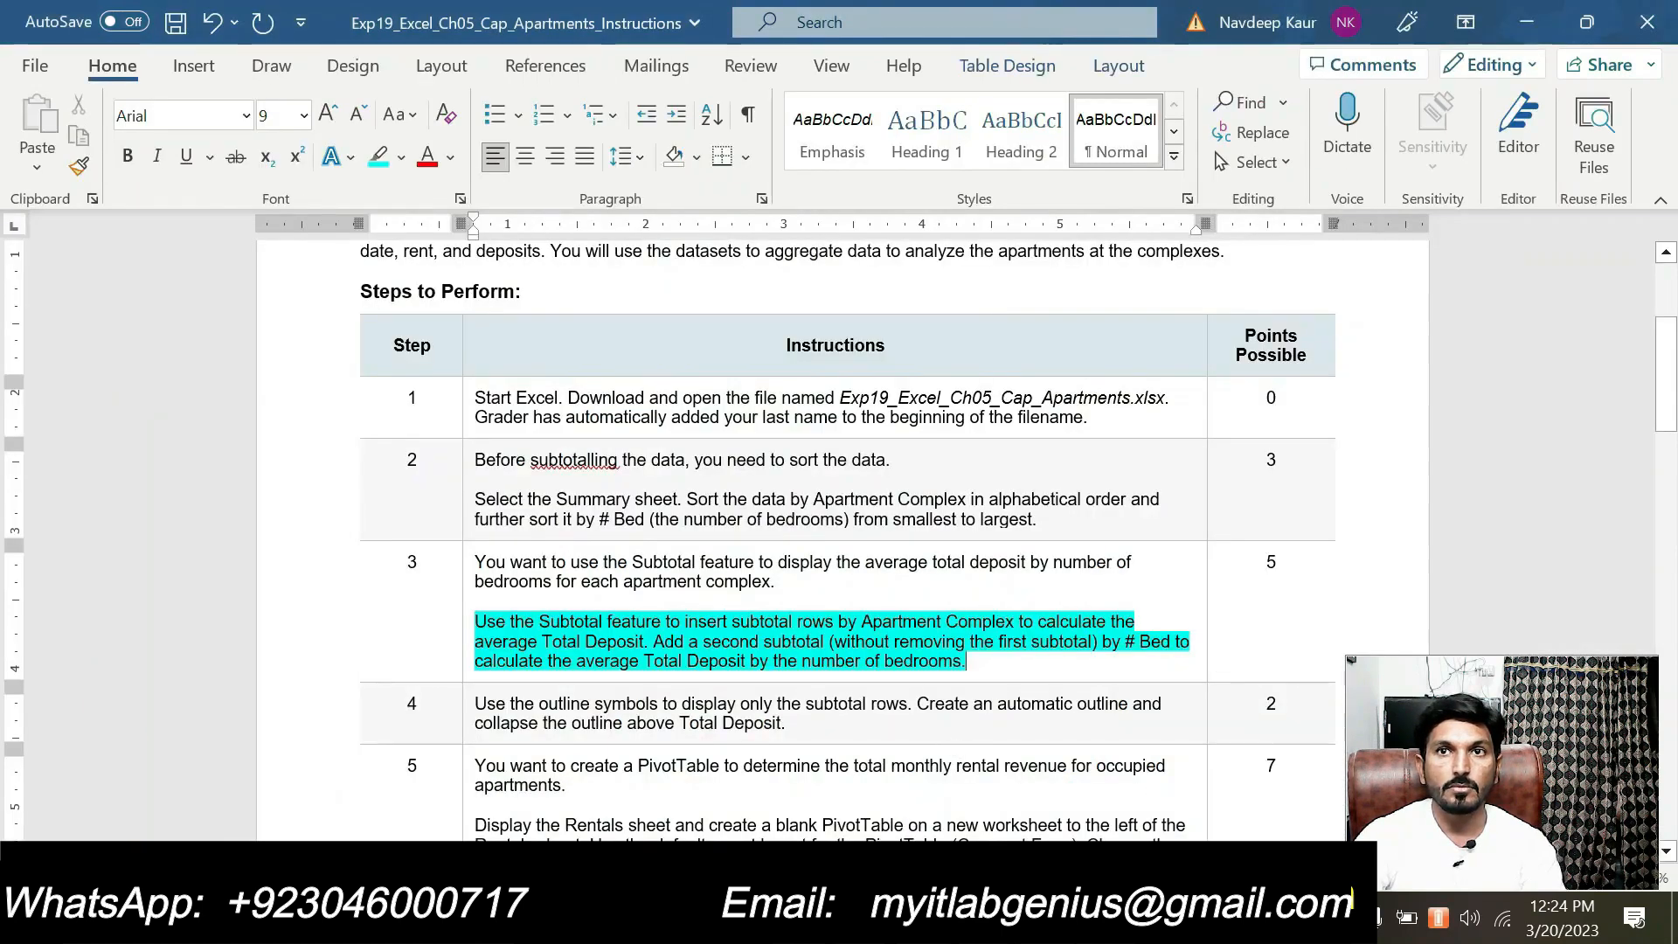
pyautogui.moveTo(1106, 918)
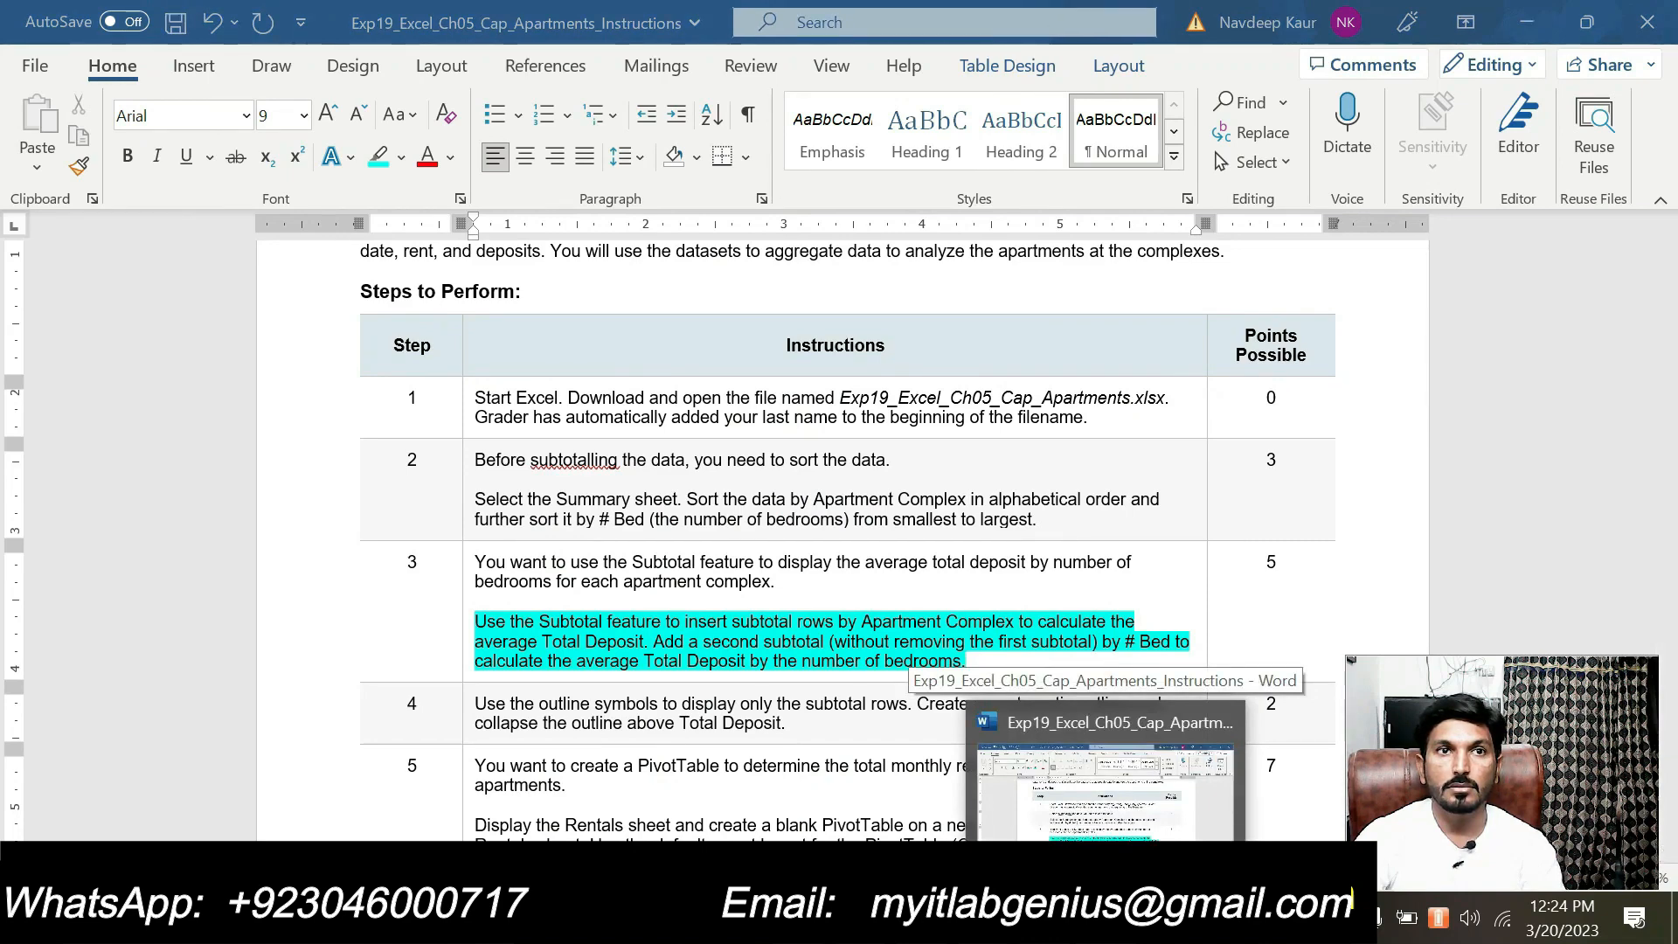
pyautogui.click(1106, 917)
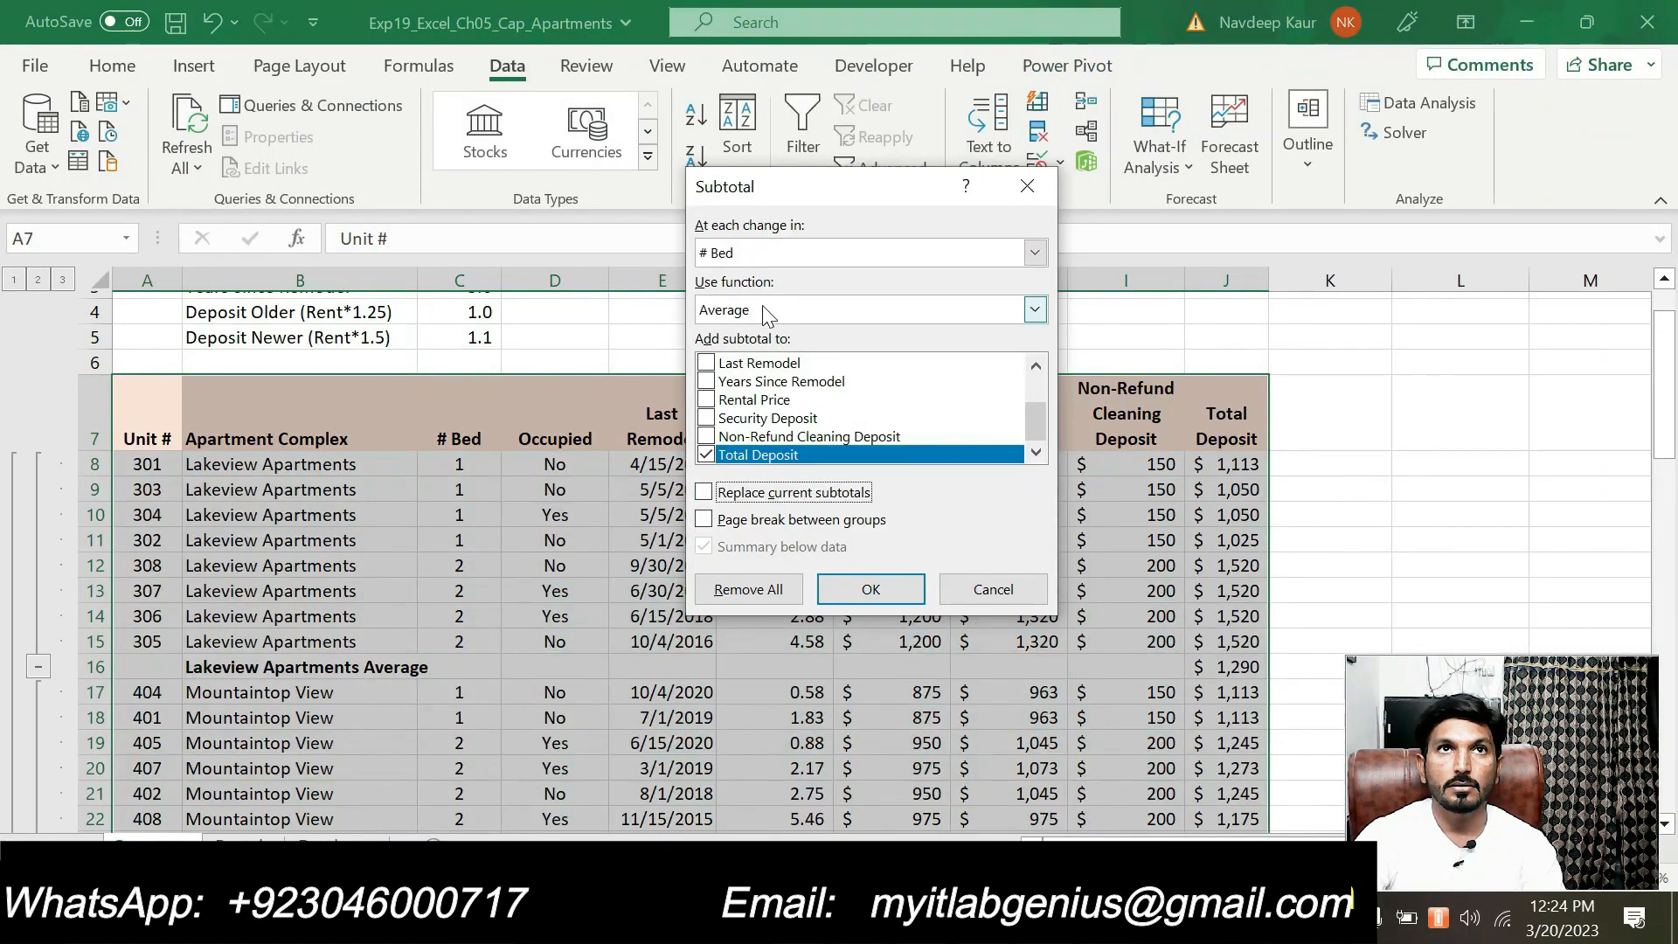
pyautogui.click(771, 255)
pyautogui.click(771, 255)
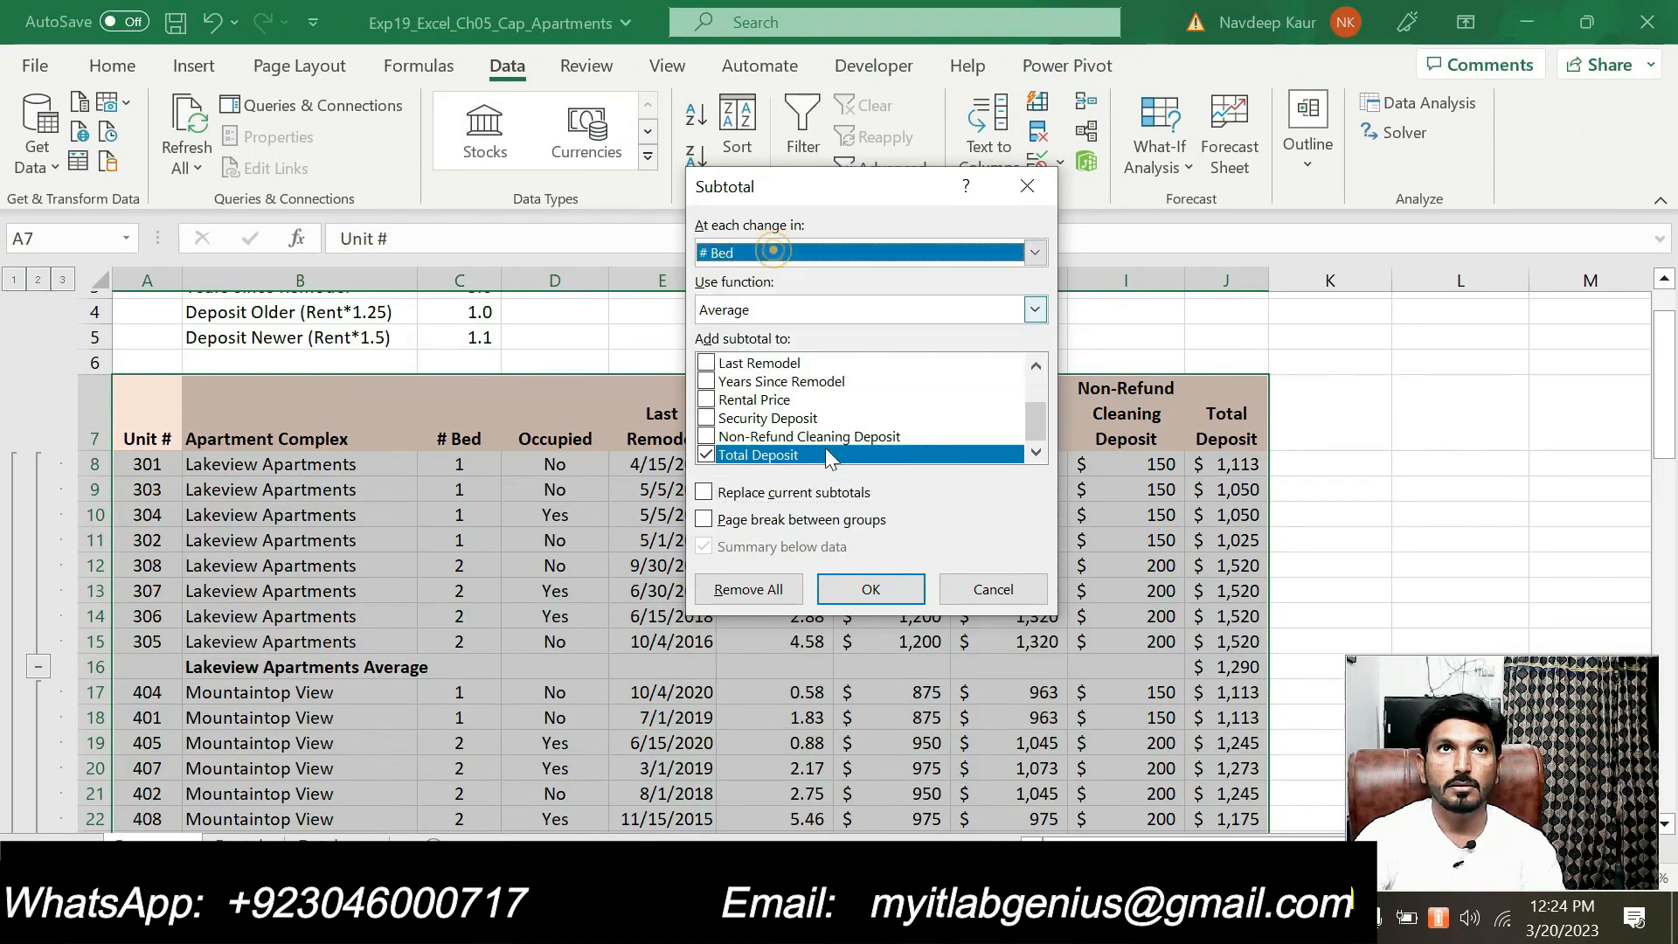
pyautogui.click(861, 593)
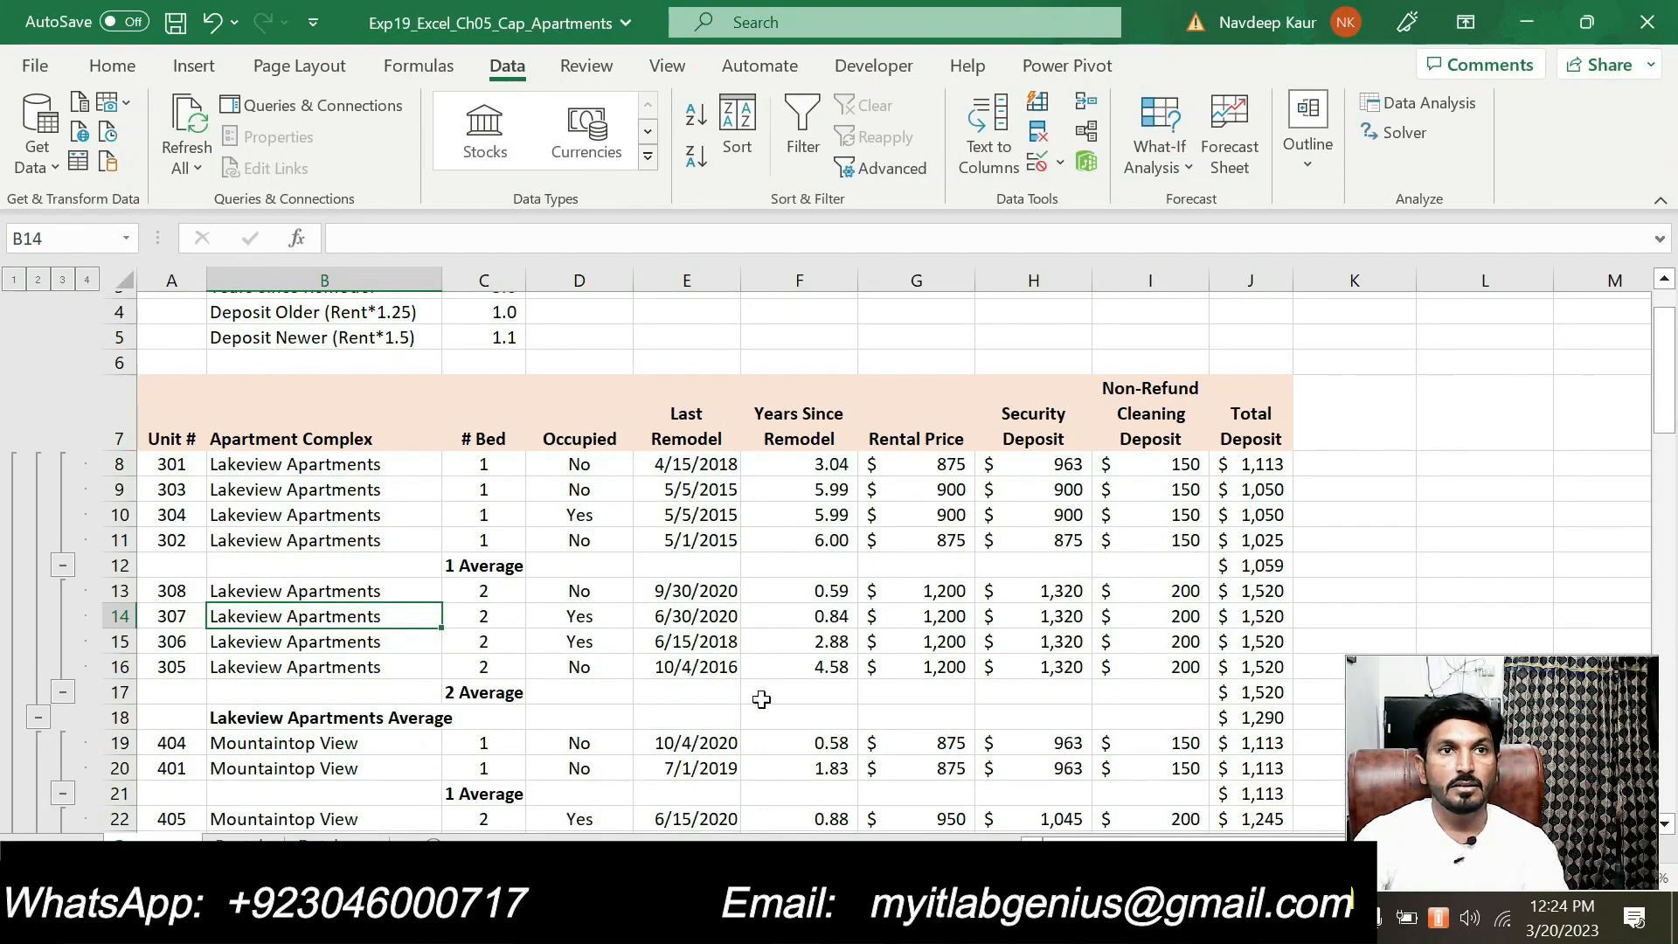
# Switch to the Word instructions, remove the highlight from step 3's subtotal instruction and highlight step 4's outline instruction in turquoise
pyautogui.hotkey('alt', 'Tab')
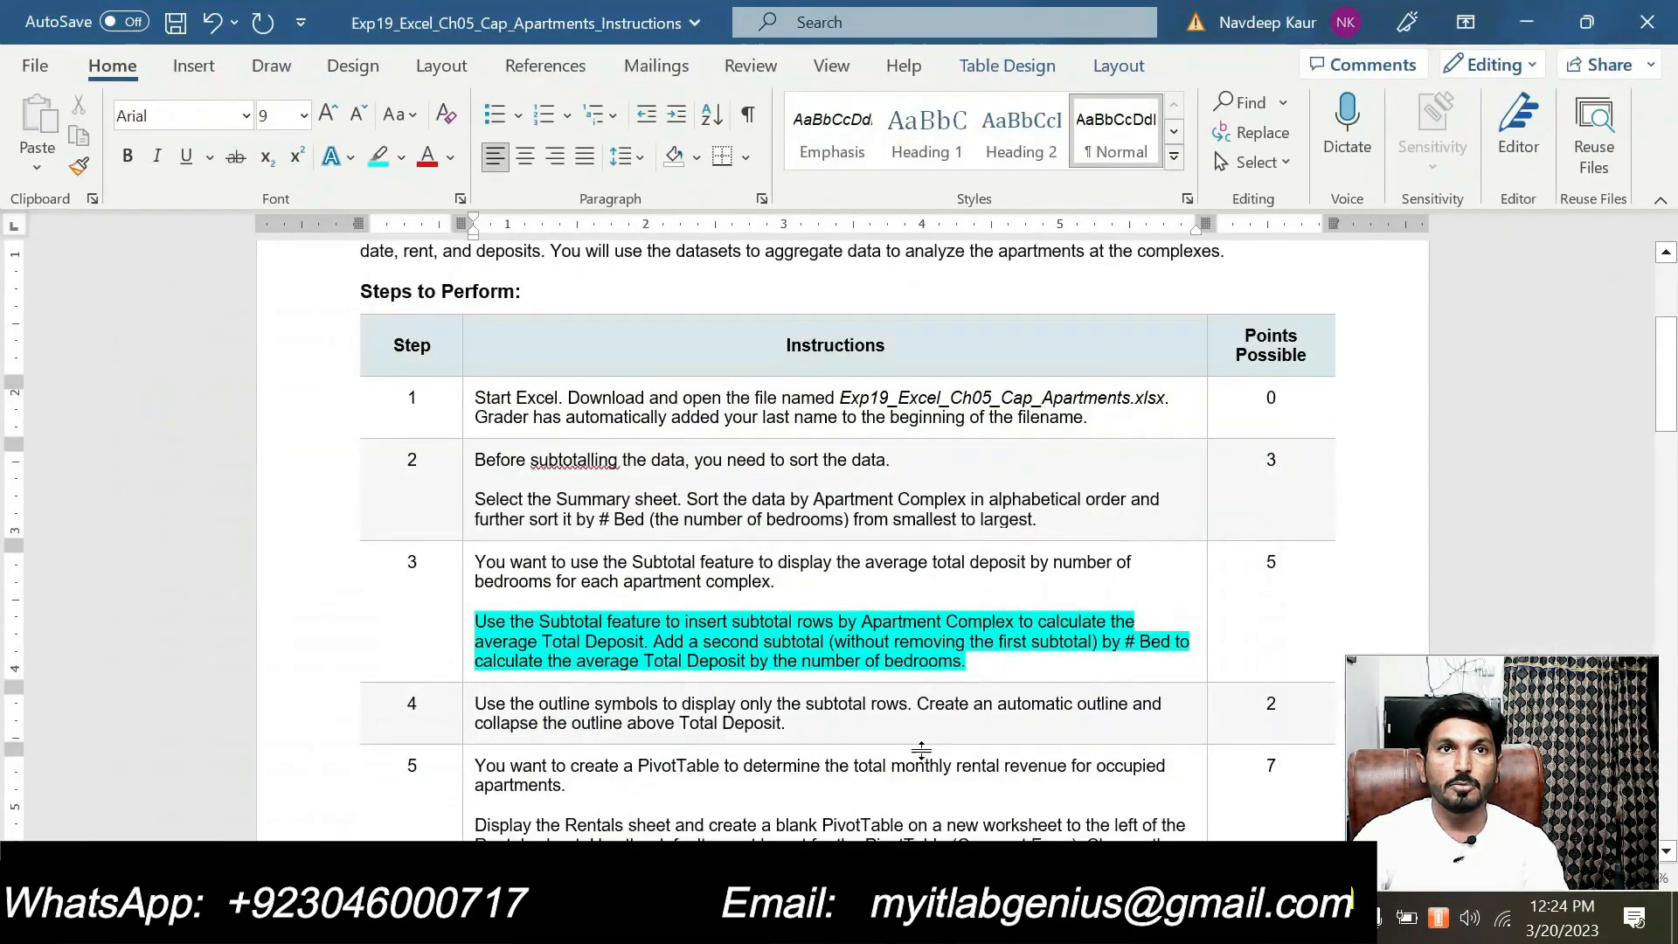
pyautogui.moveTo(966, 662); pyautogui.dragTo(477, 623)
pyautogui.click(584, 581)
pyautogui.scroll(-1, 839, 542)
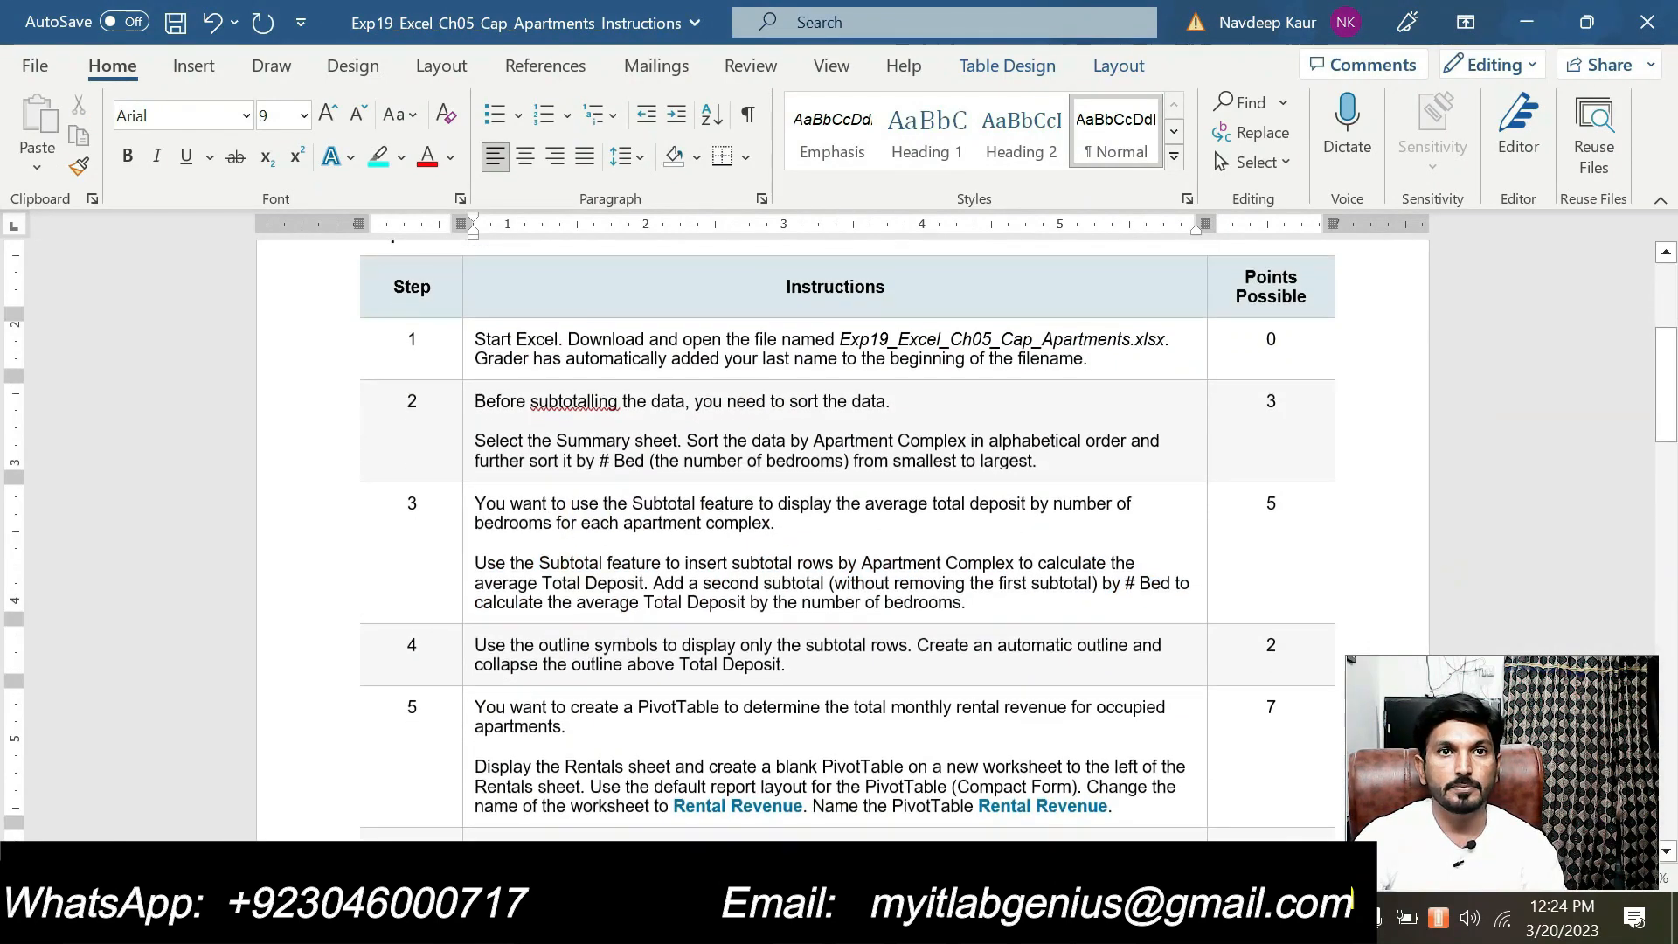
pyautogui.moveTo(475, 635); pyautogui.dragTo(787, 657)
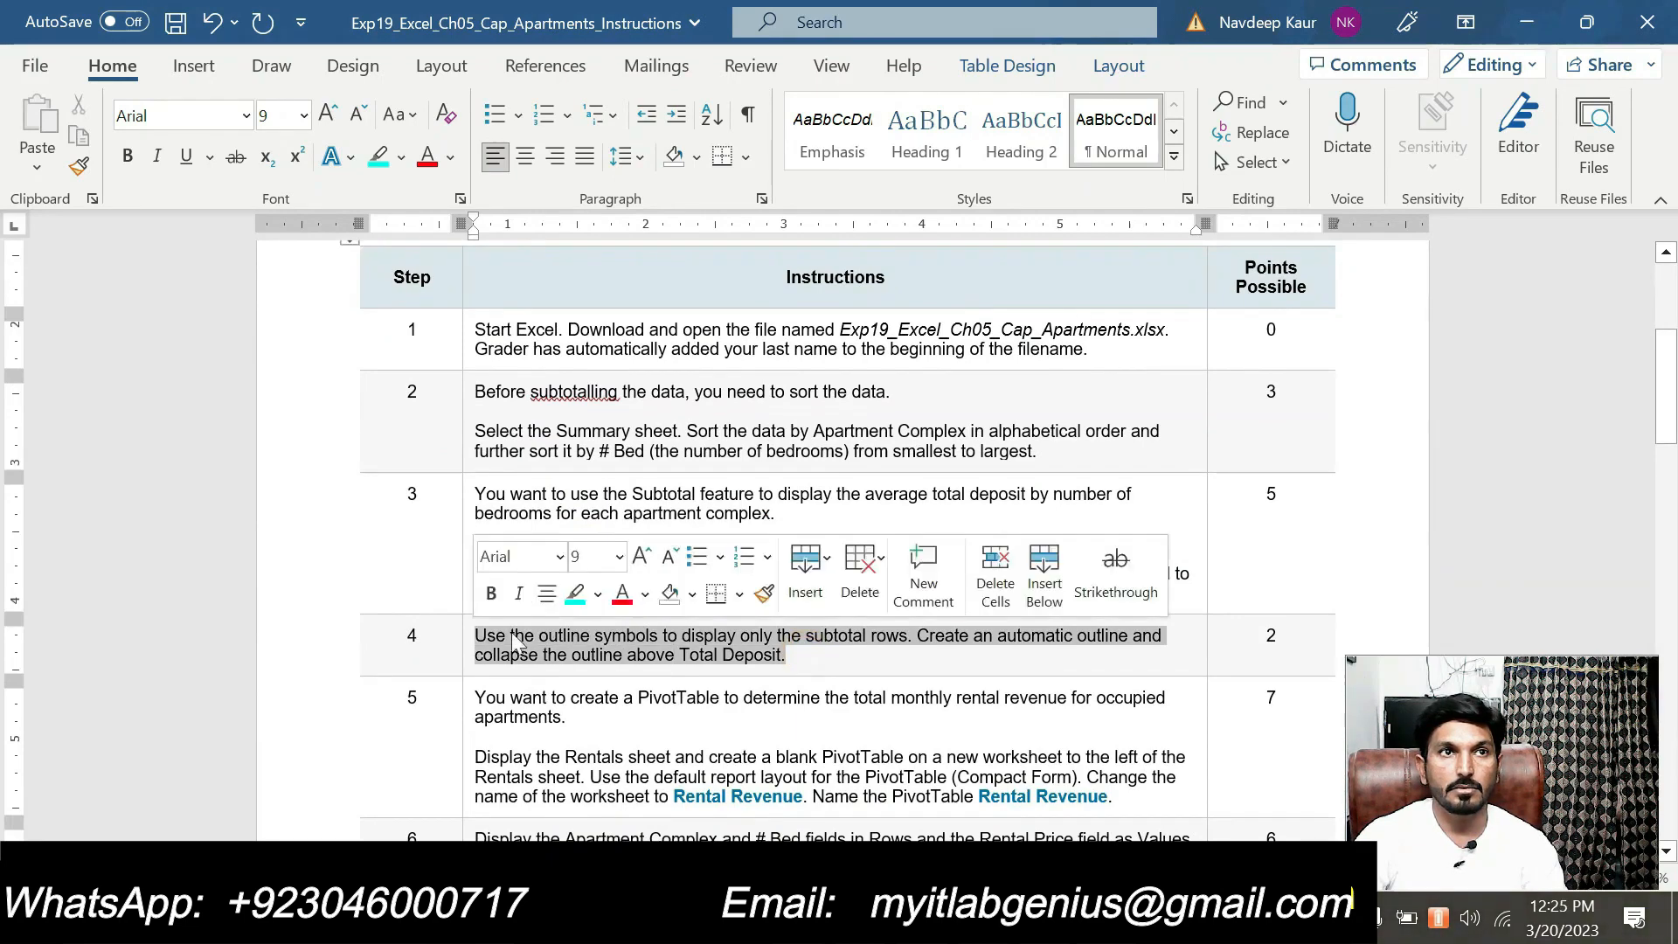
pyautogui.click(575, 594)
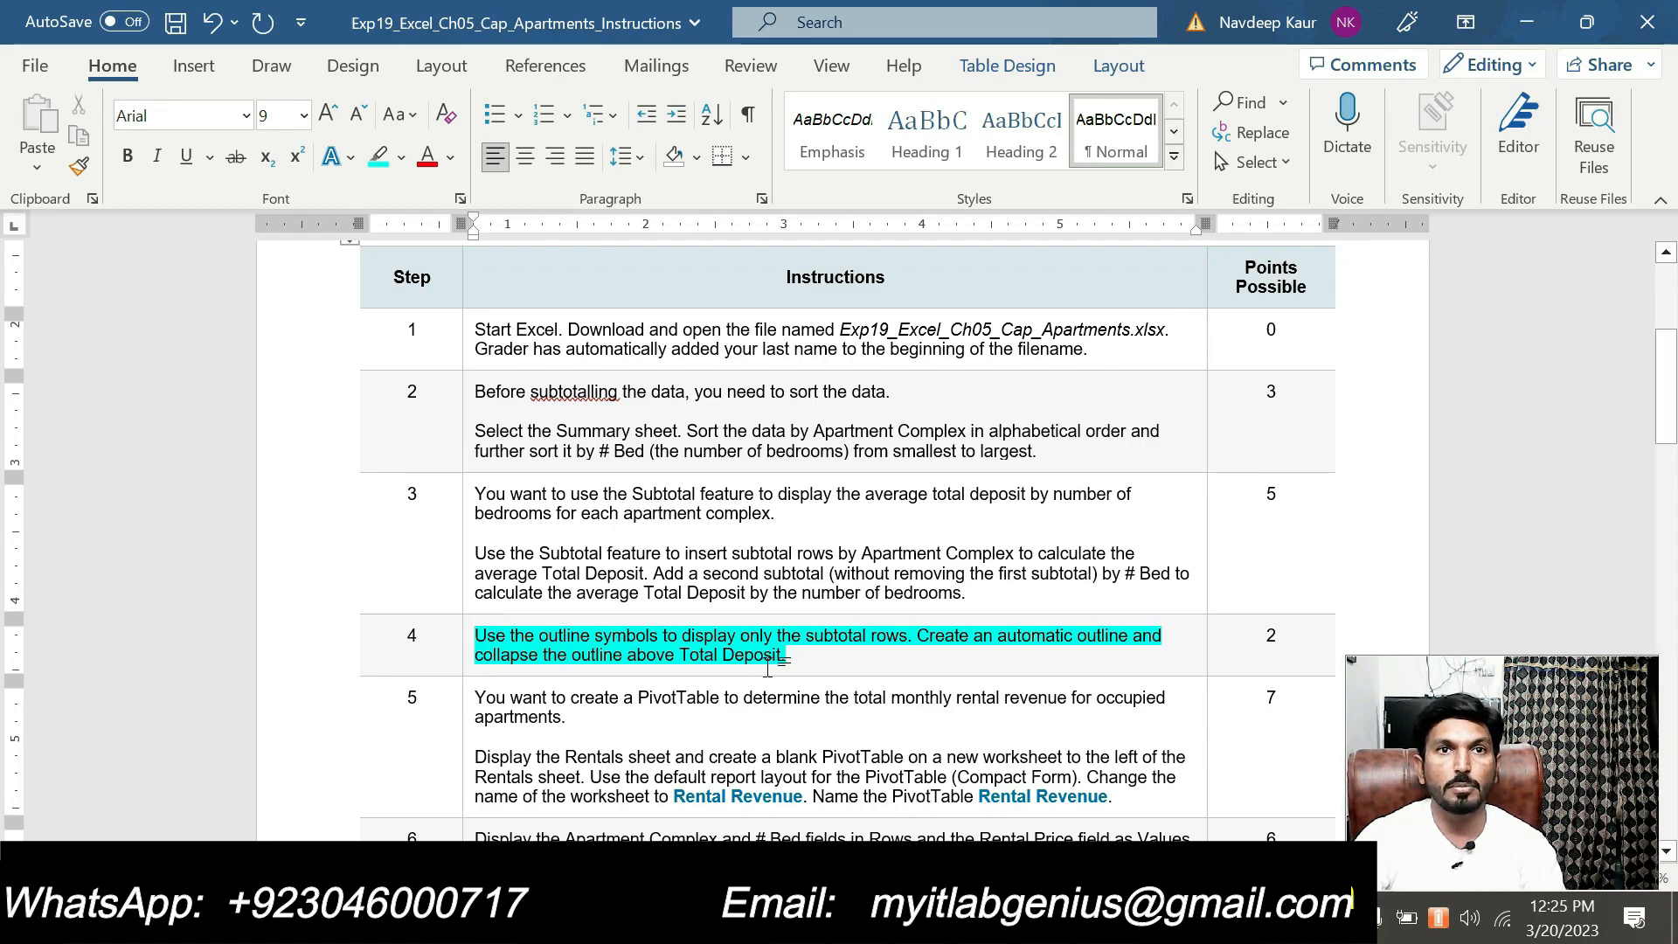
# Switch to Excel and collapse the Summary sheet's bedroom groups and outline to level 2, leaving only the complex averages and grand average
pyautogui.hotkey('alt', 'Tab')
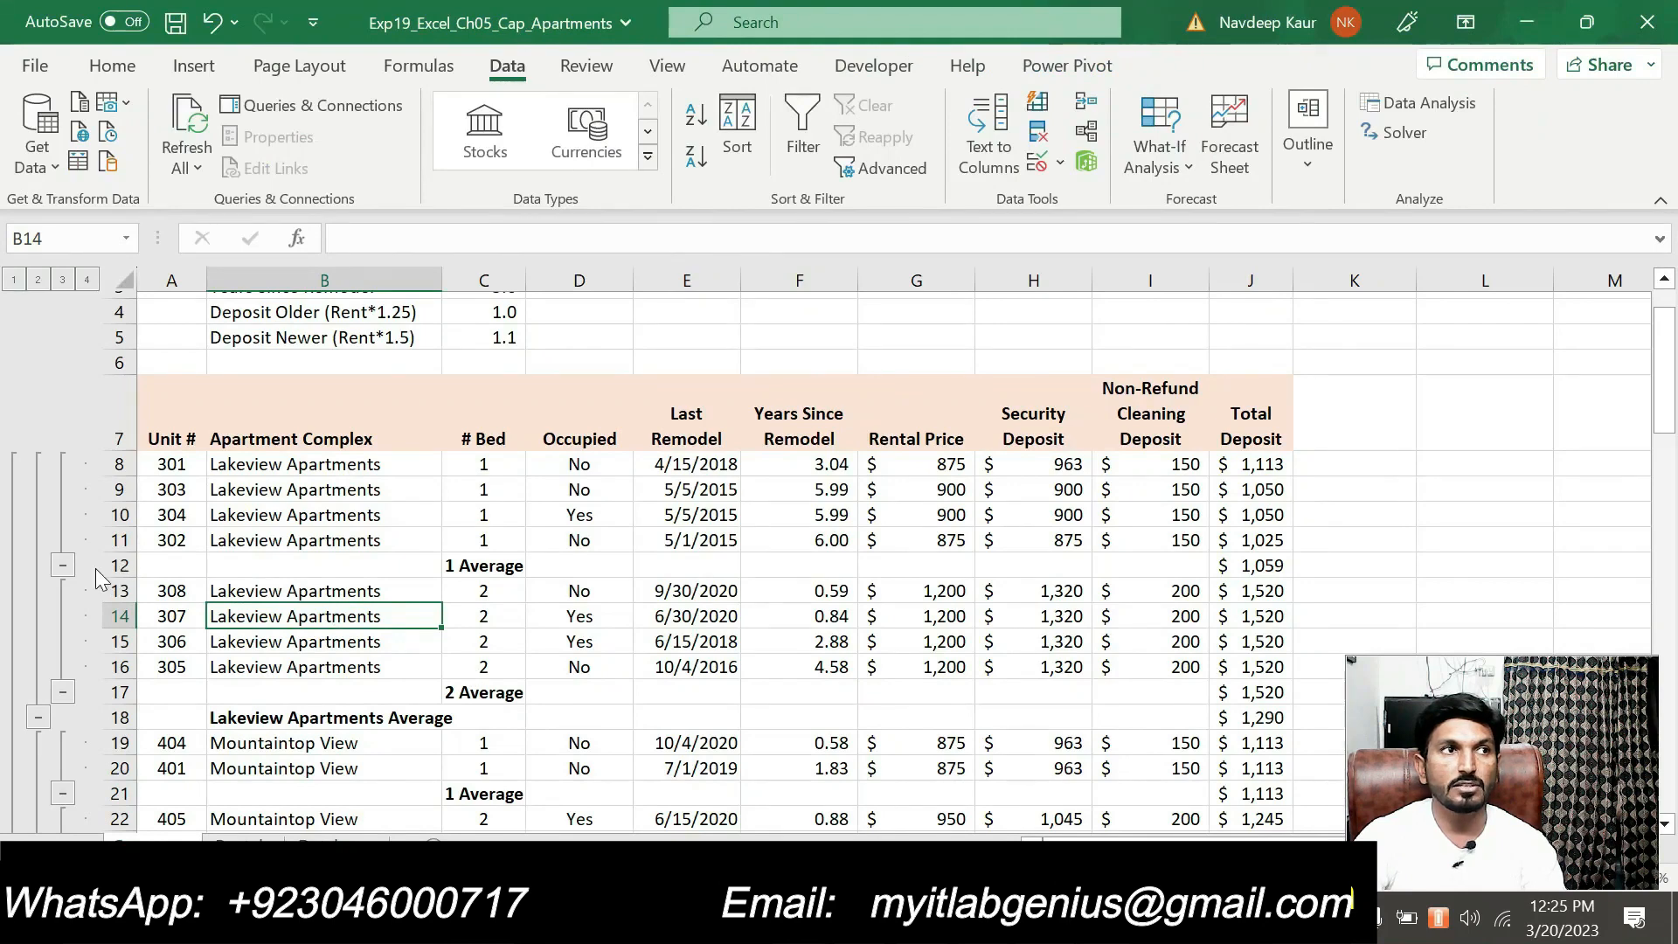
pyautogui.click(62, 565)
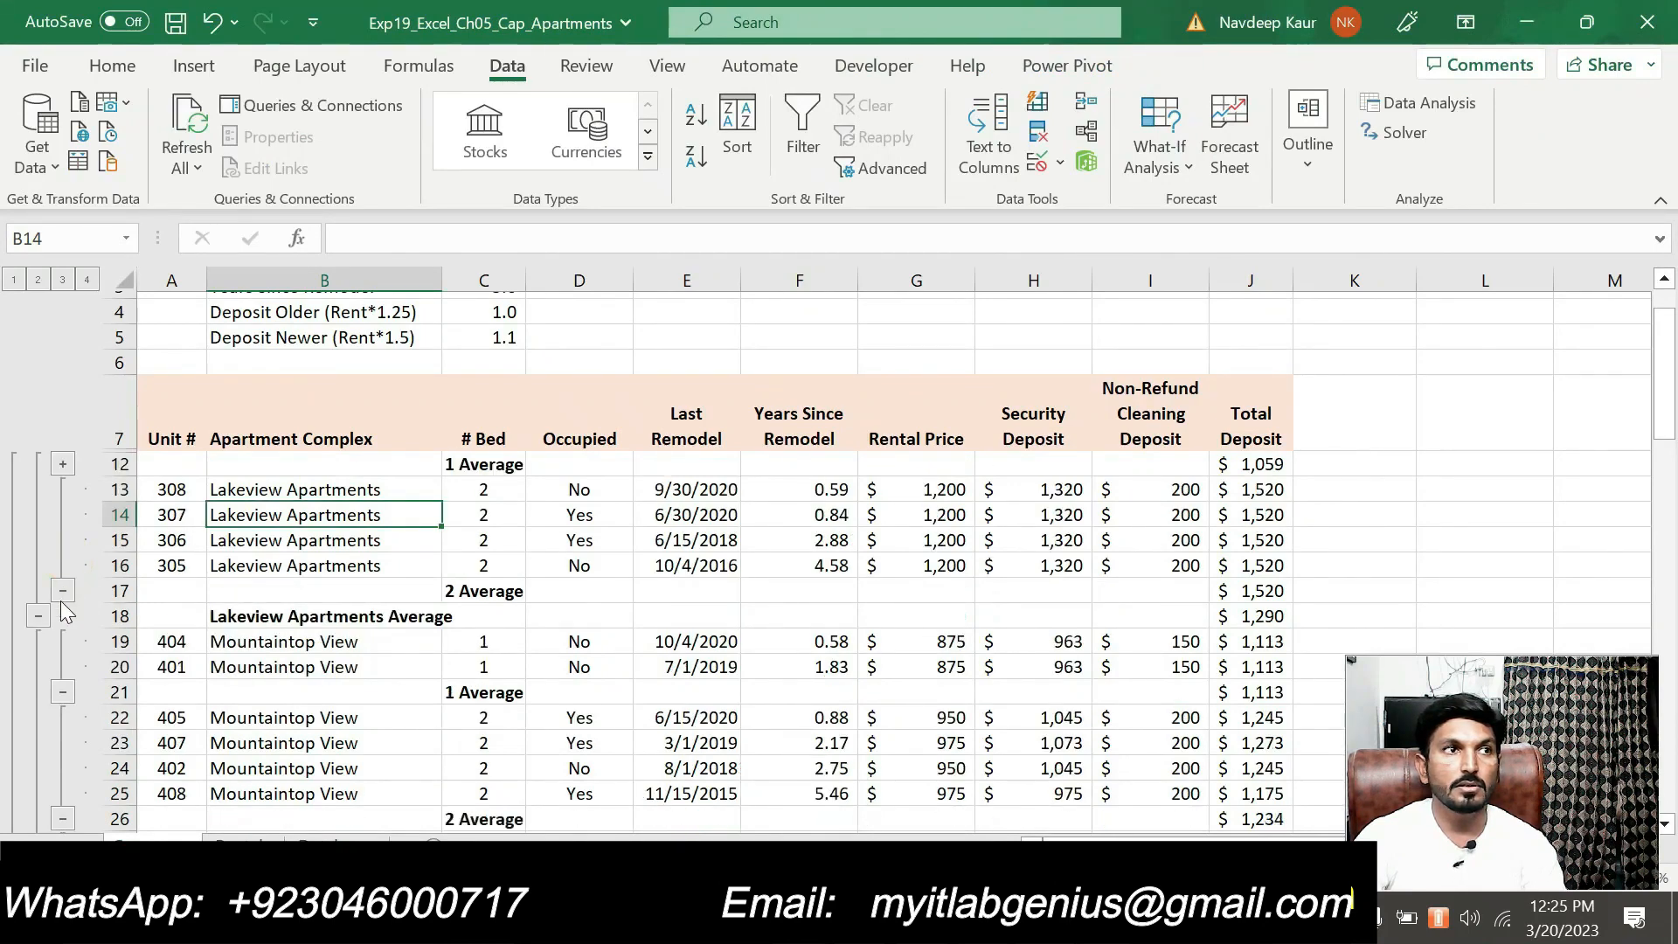
pyautogui.click(62, 590)
pyautogui.click(62, 593)
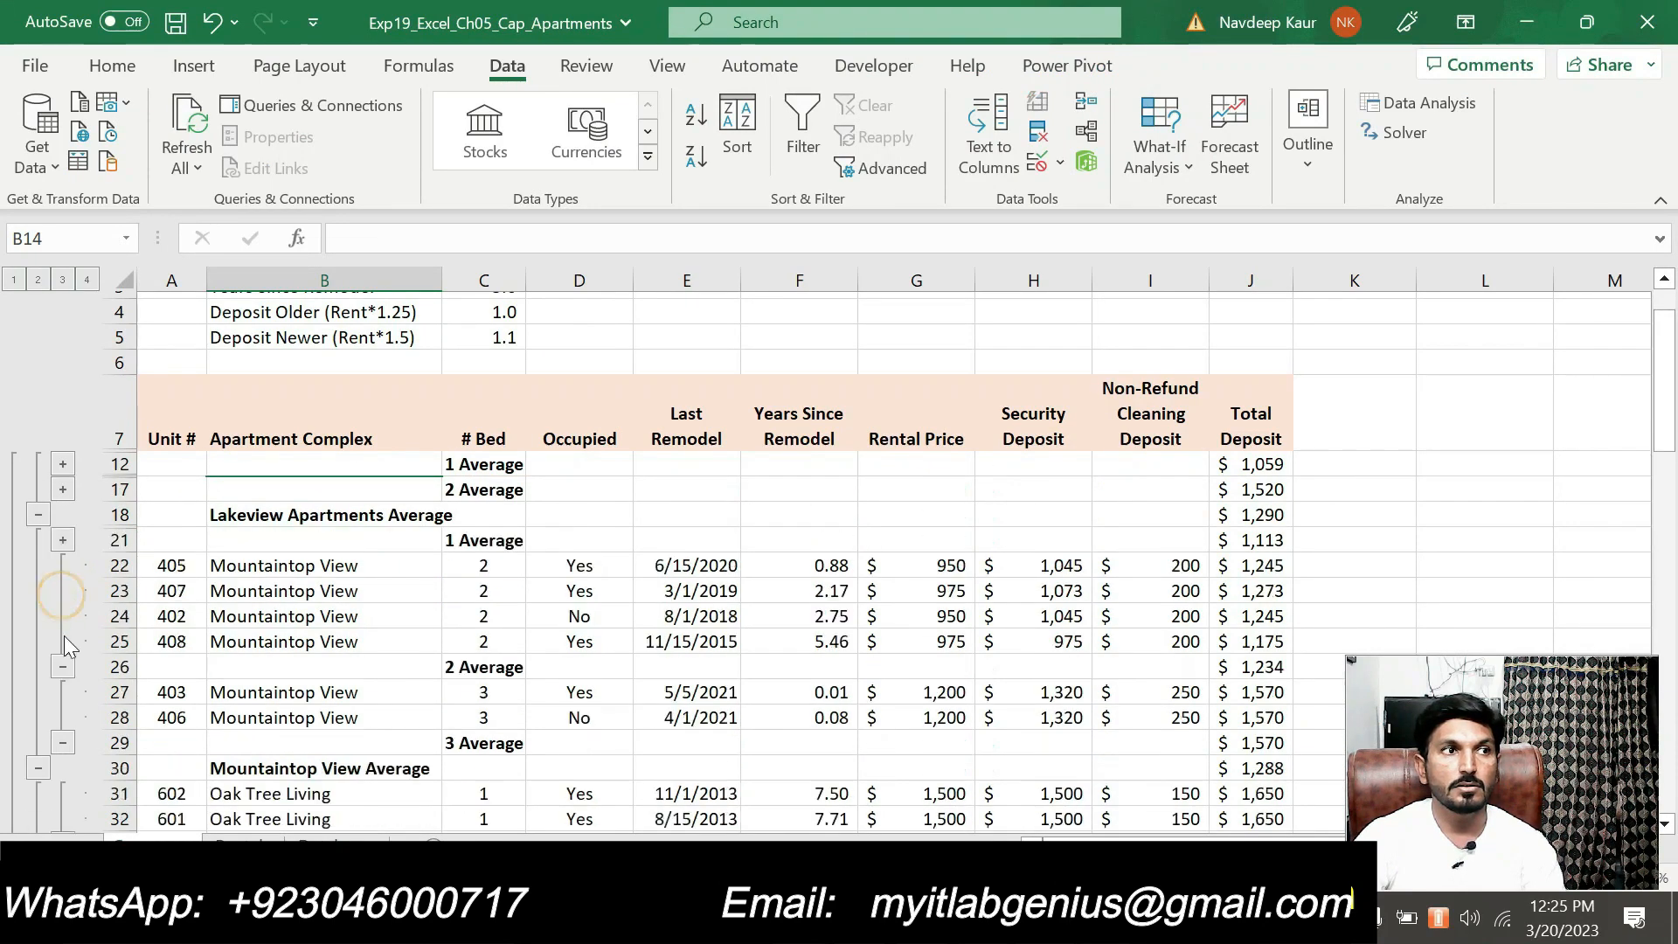
pyautogui.click(62, 666)
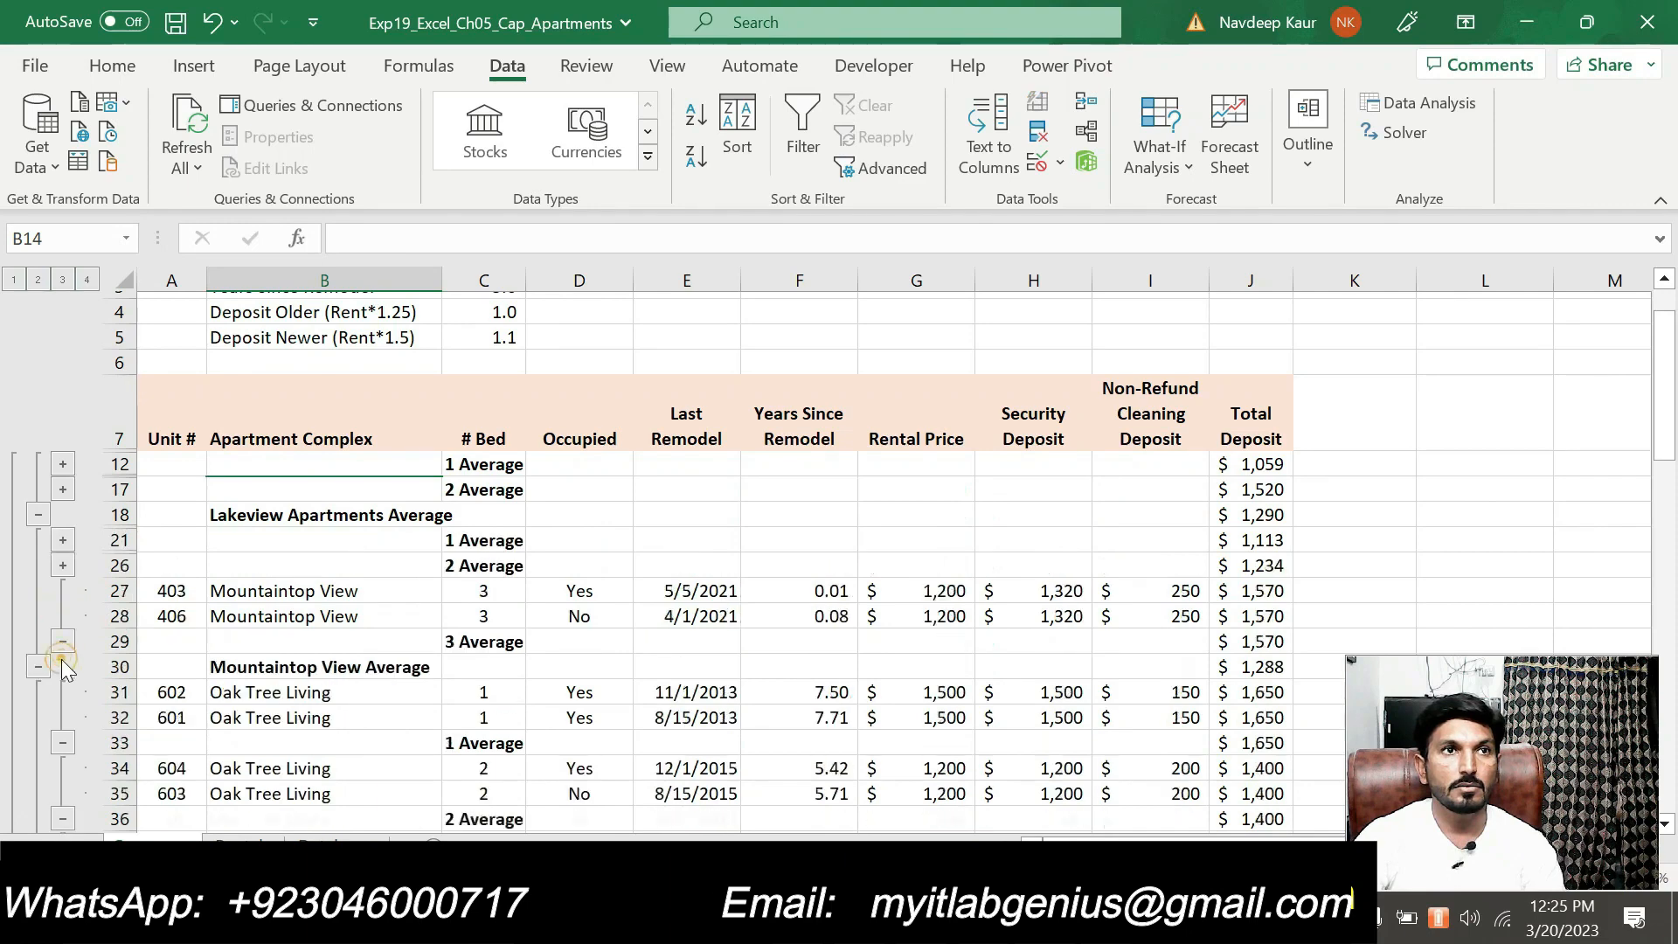
pyautogui.click(62, 742)
pyautogui.click(61, 281)
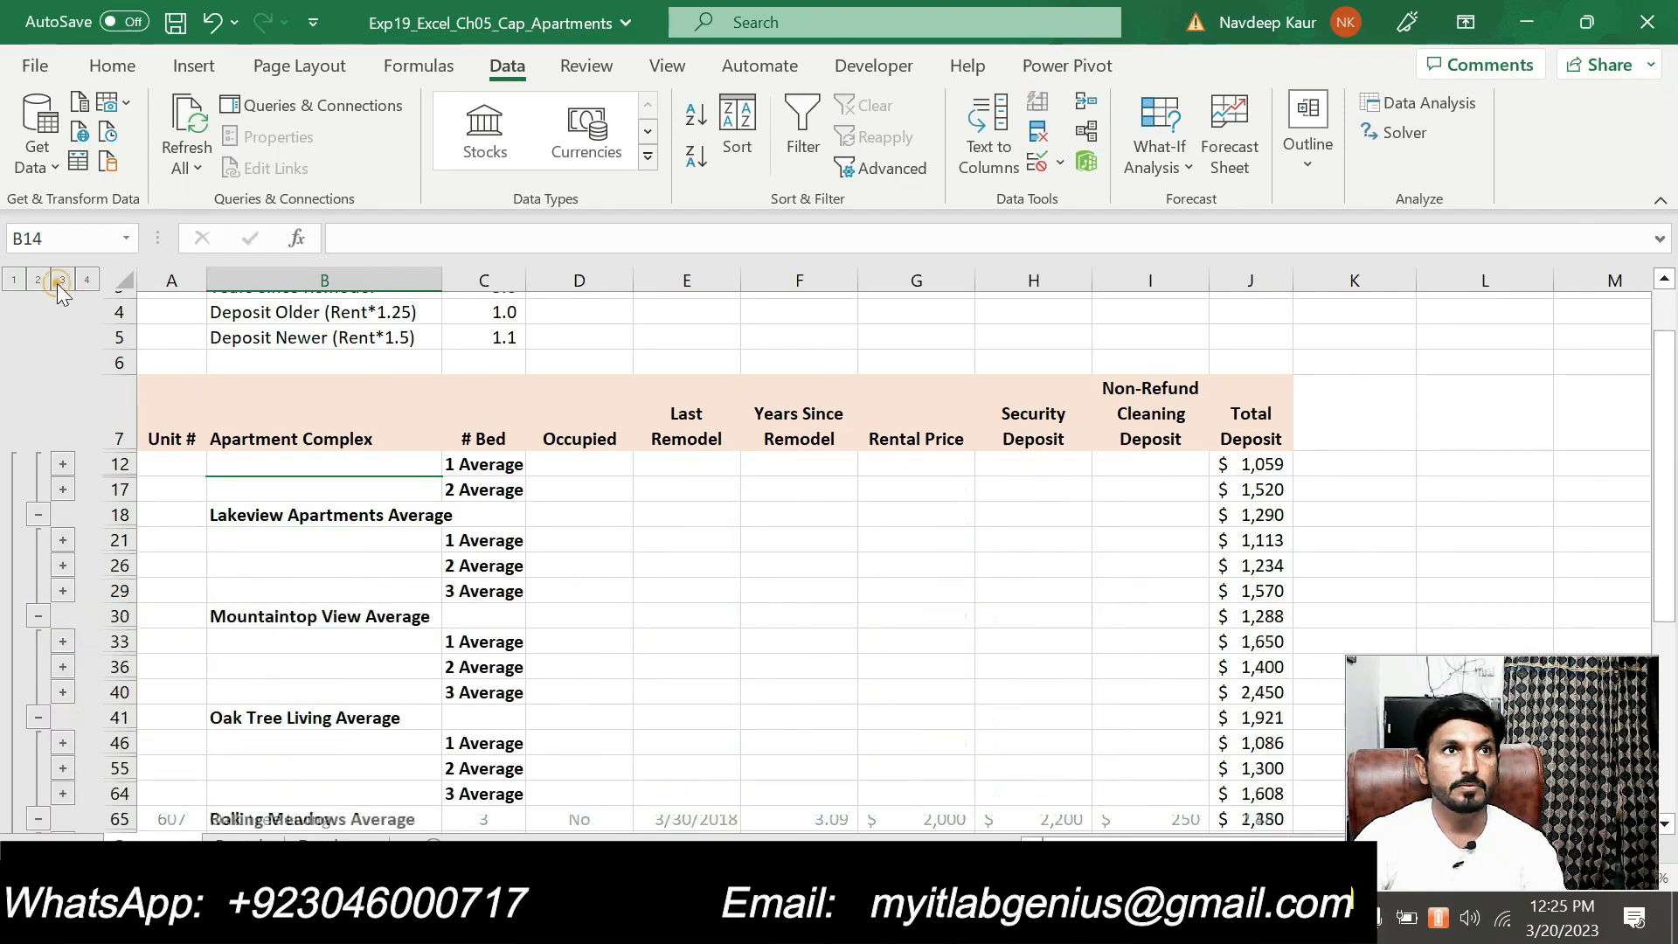
pyautogui.click(40, 281)
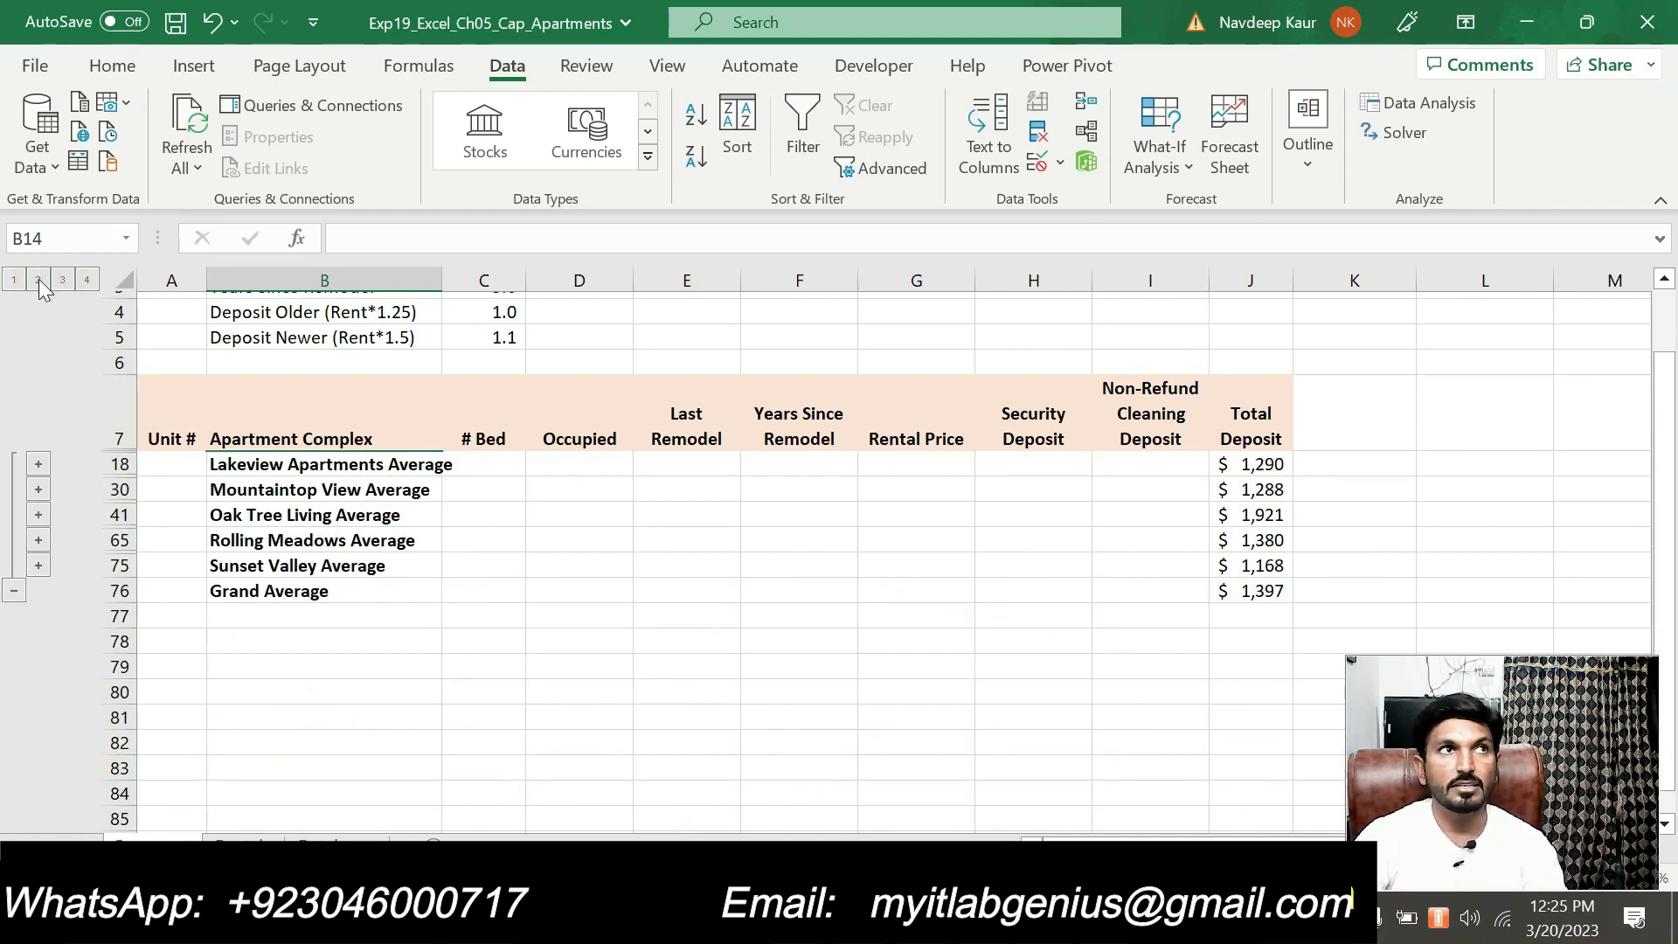
# Create an automatic outline over the existing one on the Summary sheet and collapse the column outline above Total Deposit
pyautogui.click(1305, 165)
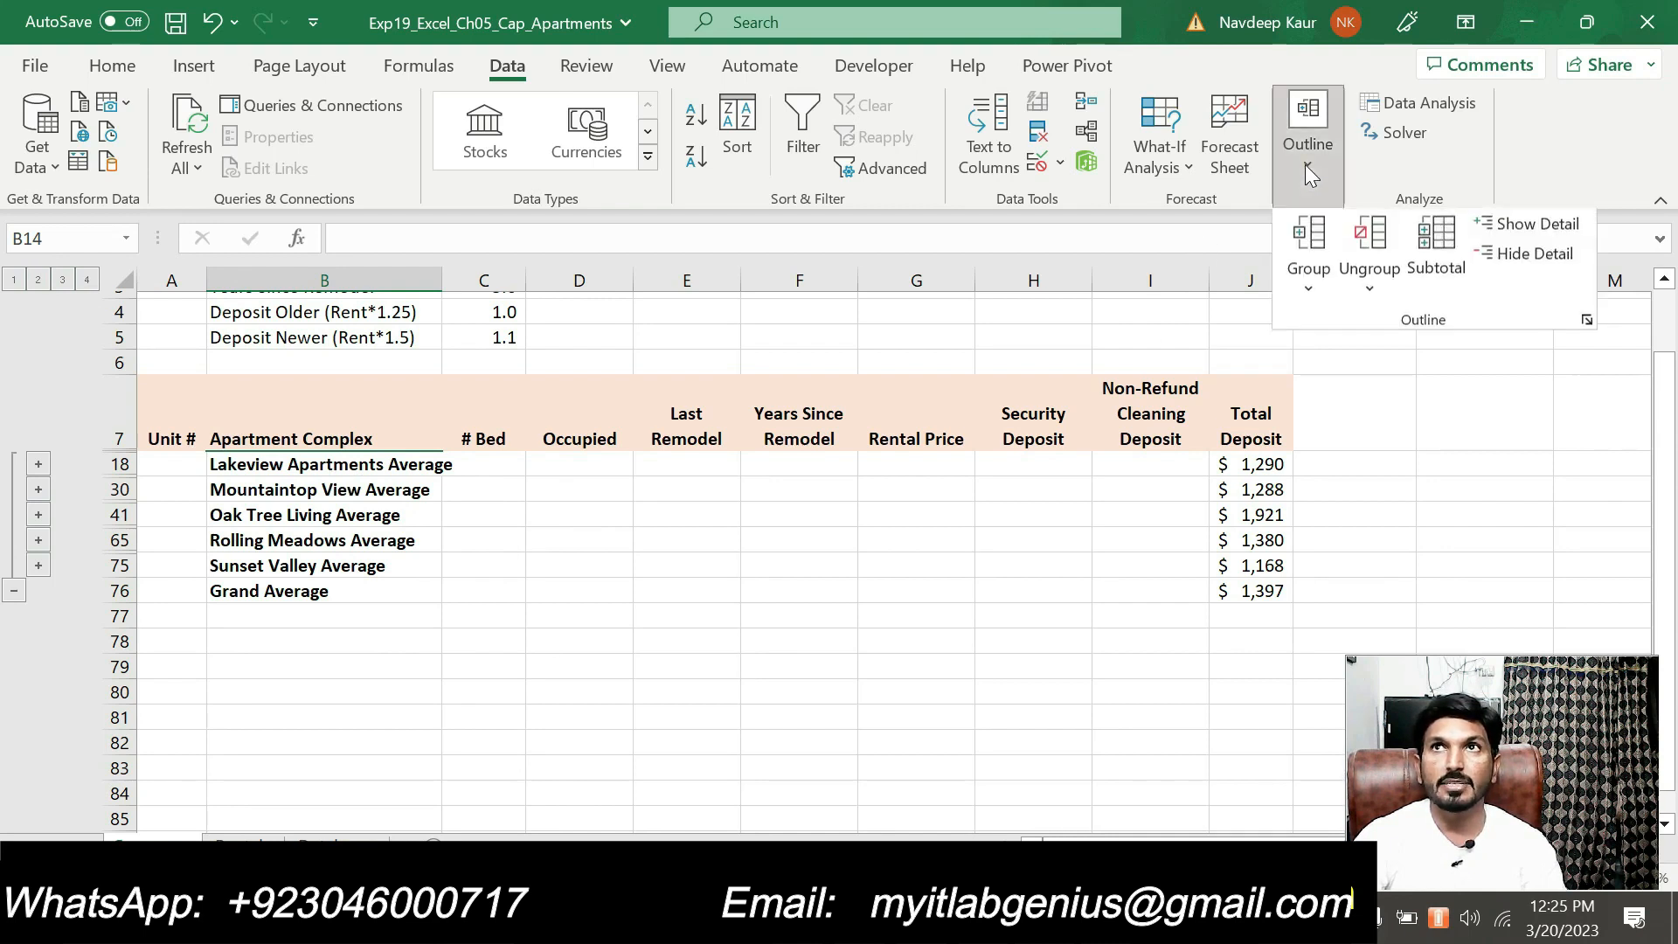
pyautogui.click(1309, 292)
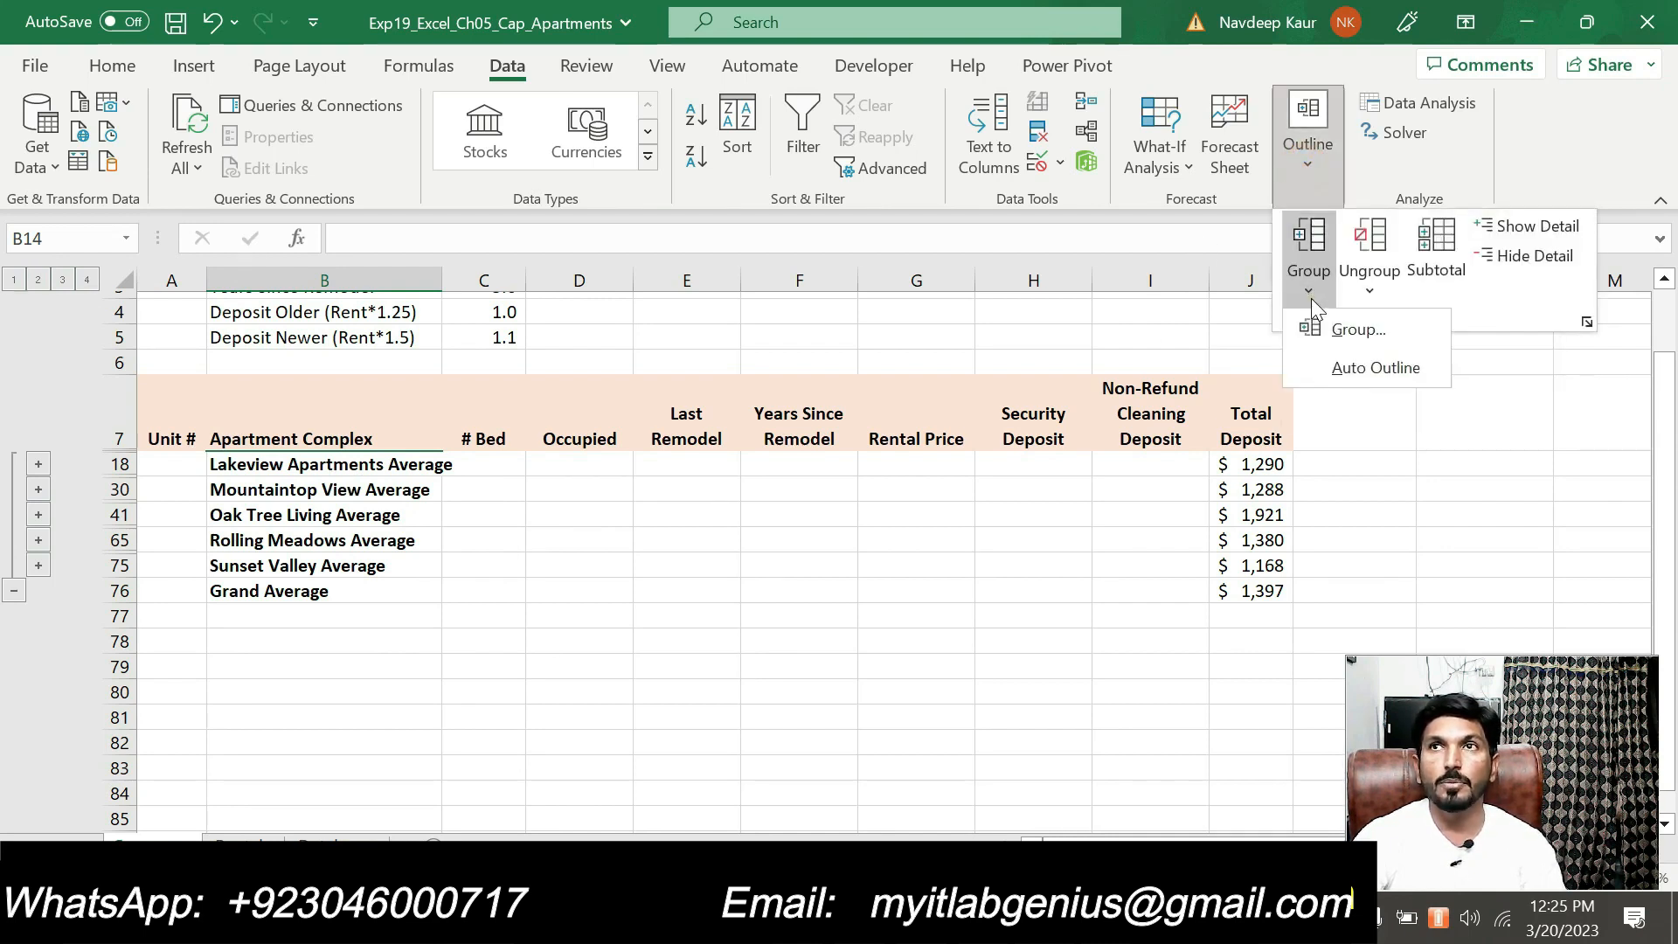
pyautogui.click(1329, 368)
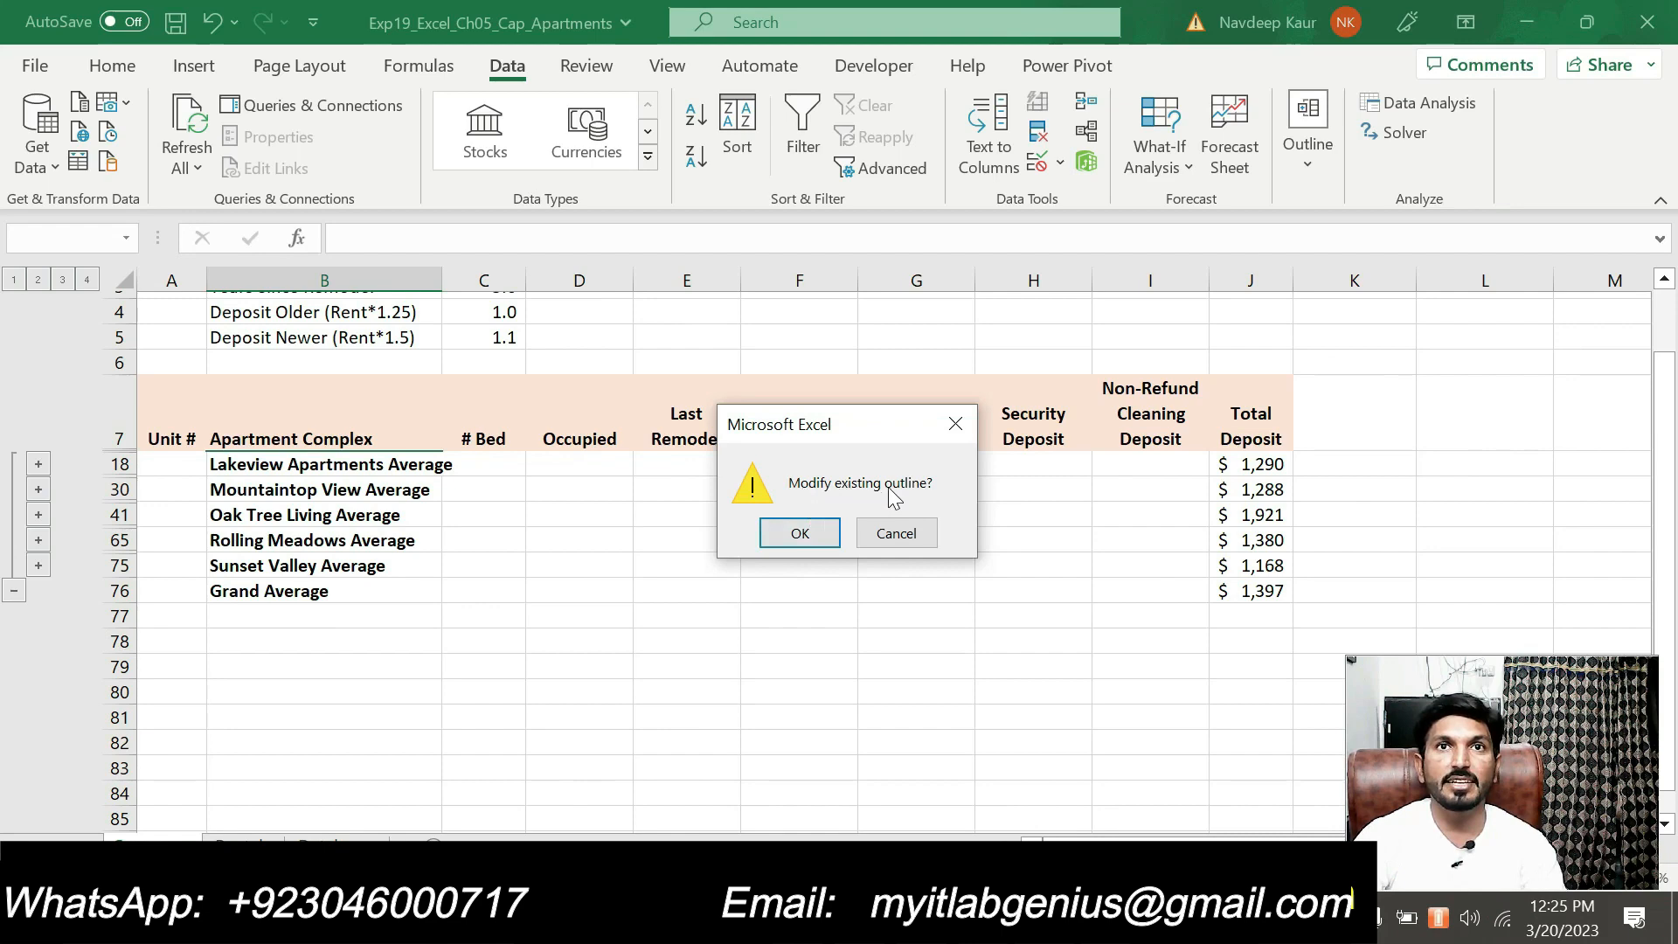
pyautogui.click(803, 525)
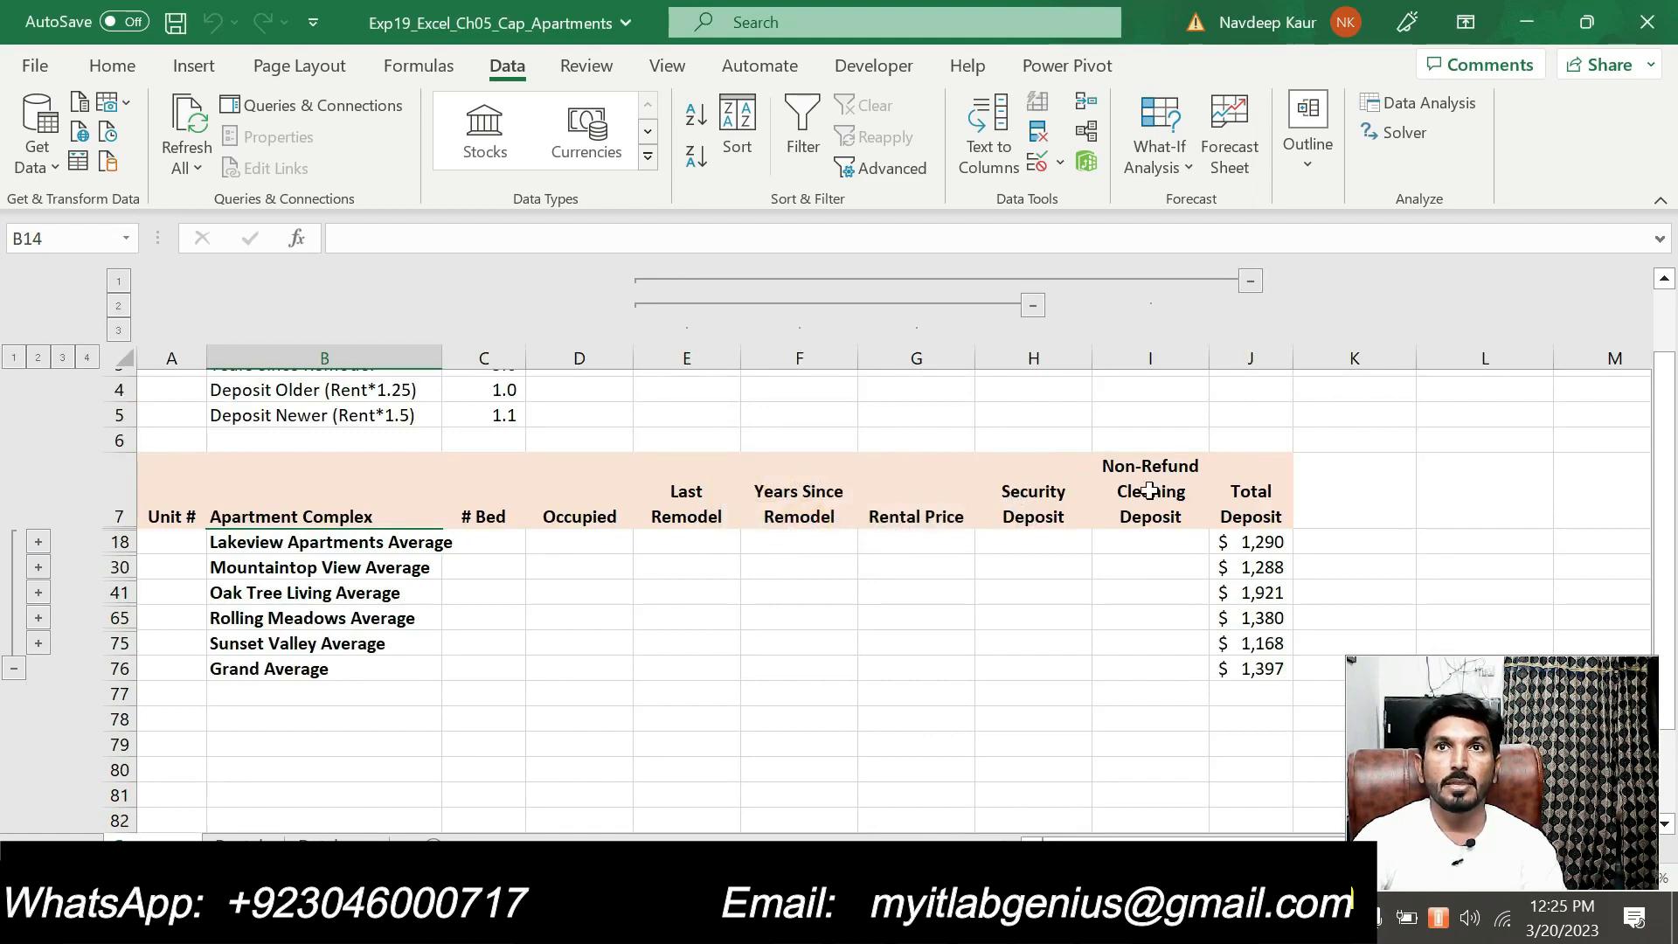
pyautogui.click(1032, 305)
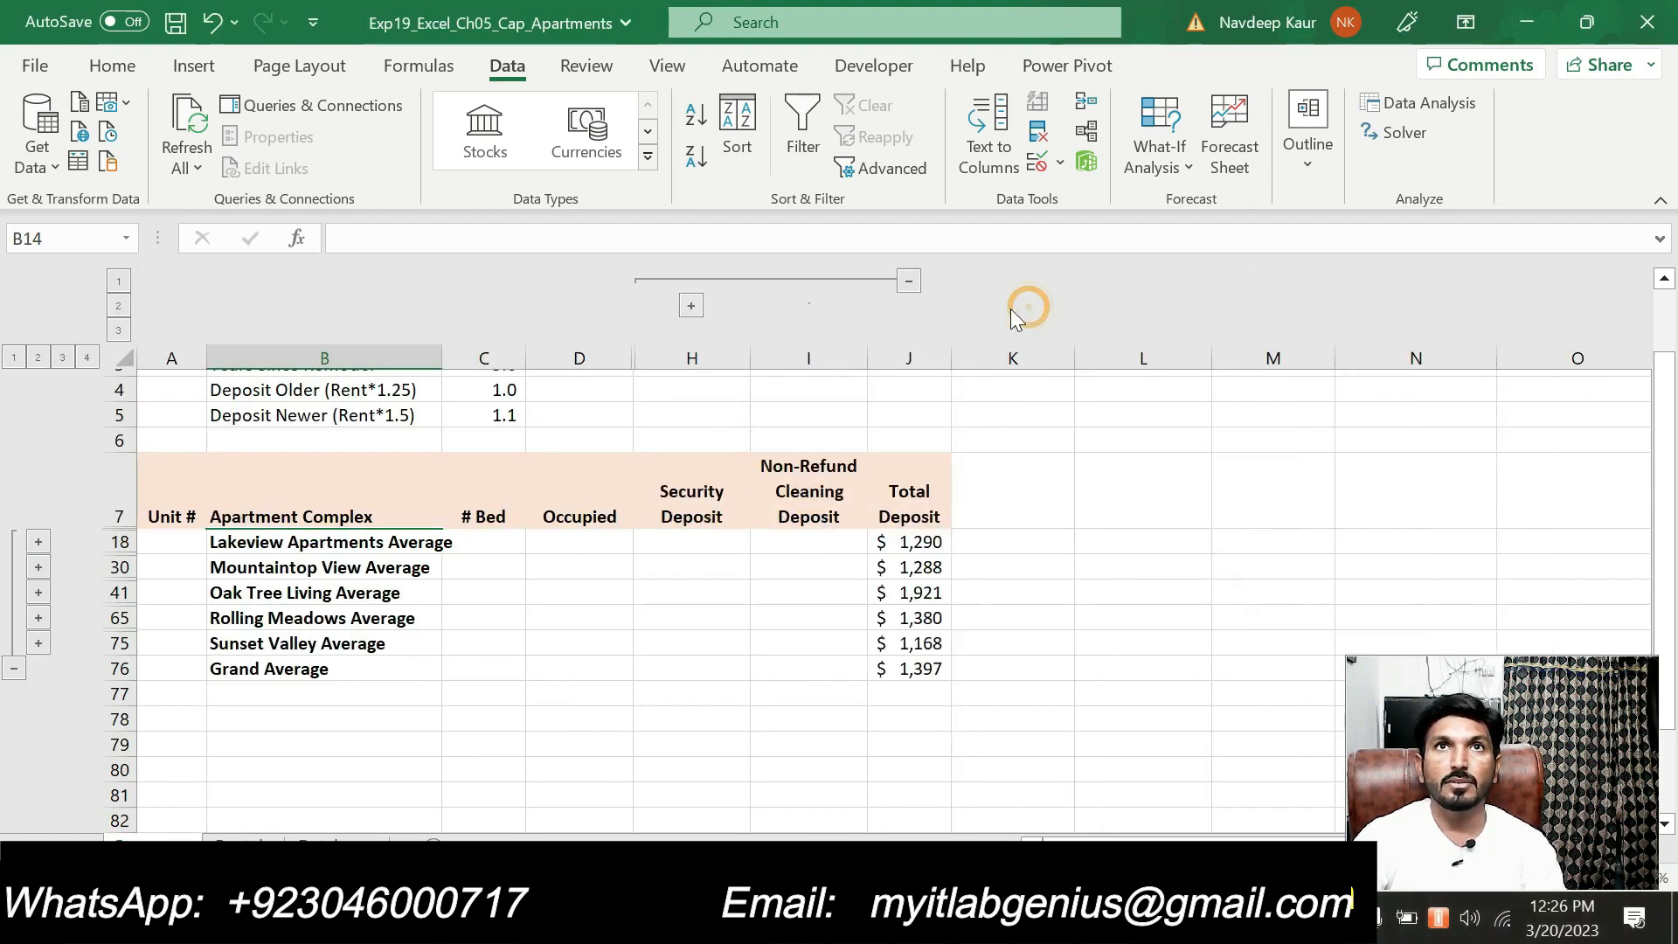
pyautogui.click(908, 282)
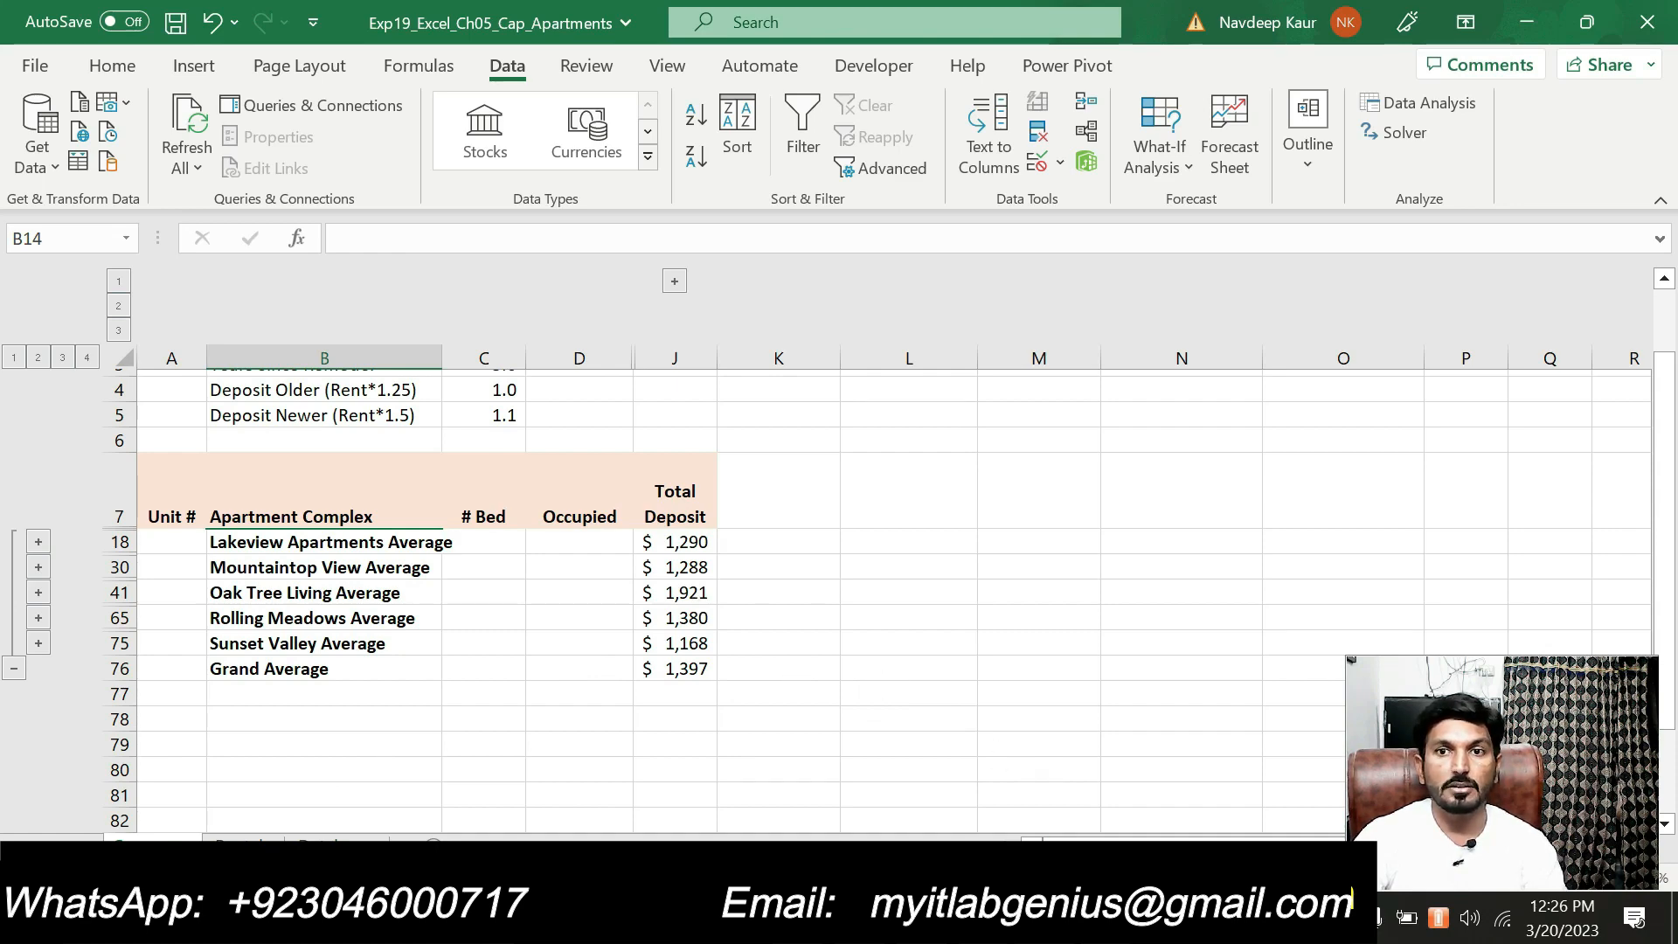
# Switch to the Word instructions, remove the highlight from step 4's outline instruction and highlight step 5's PivotTable instruction in turquoise
pyautogui.hotkey('alt', 'Tab')
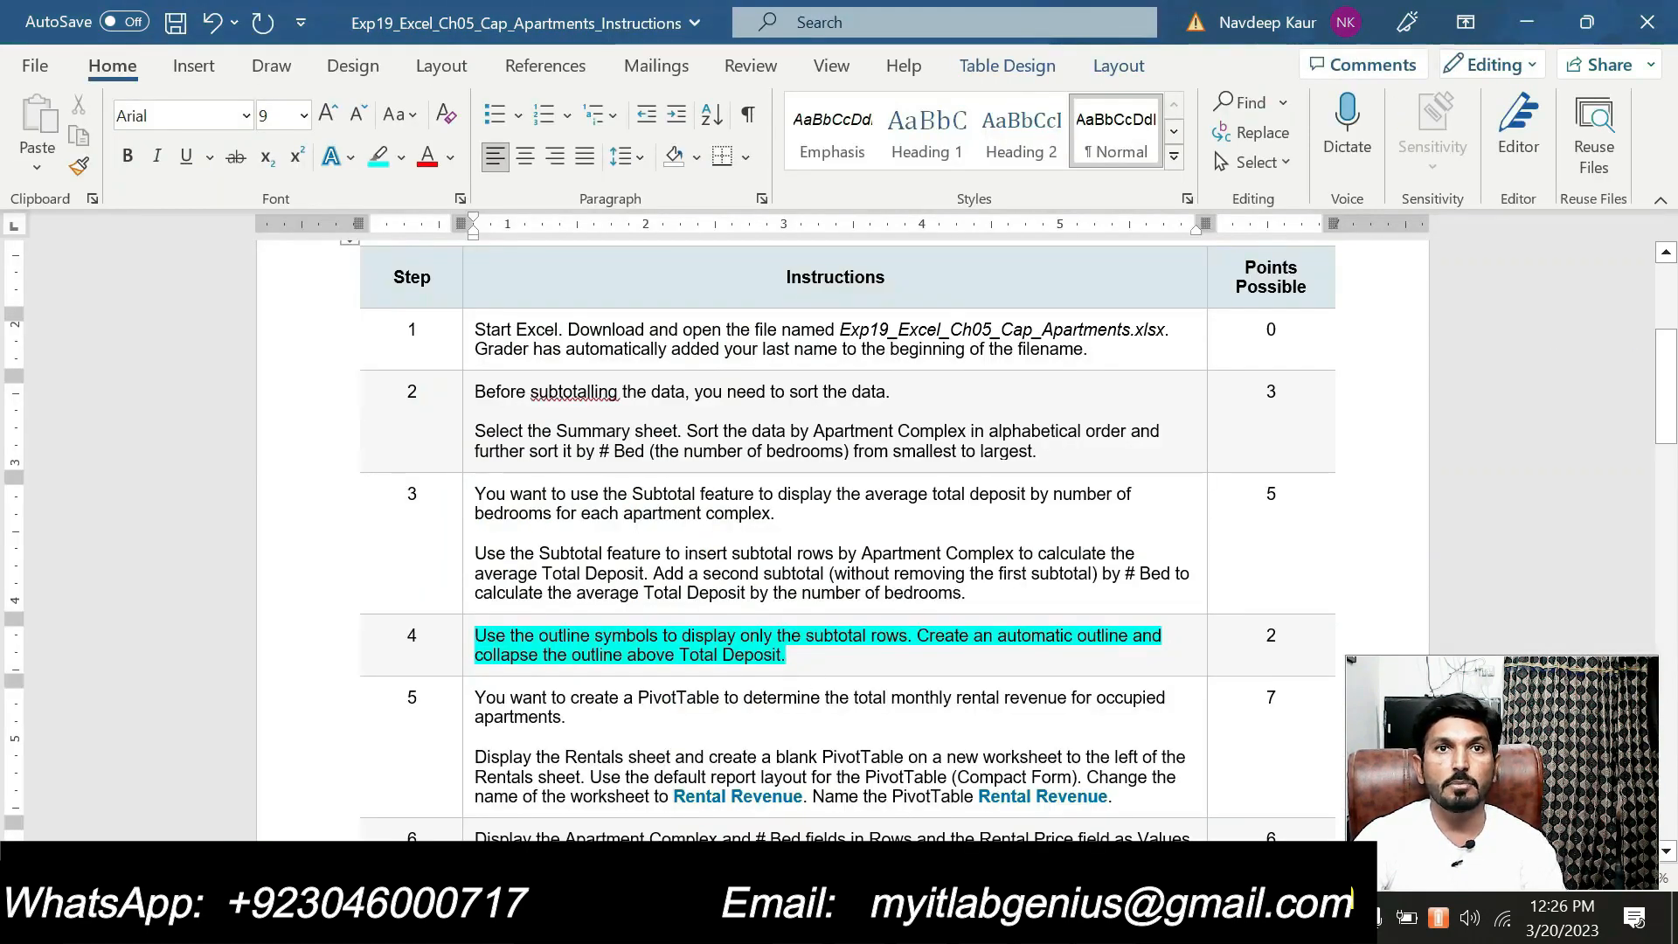
pyautogui.moveTo(870, 635); pyautogui.dragTo(510, 635)
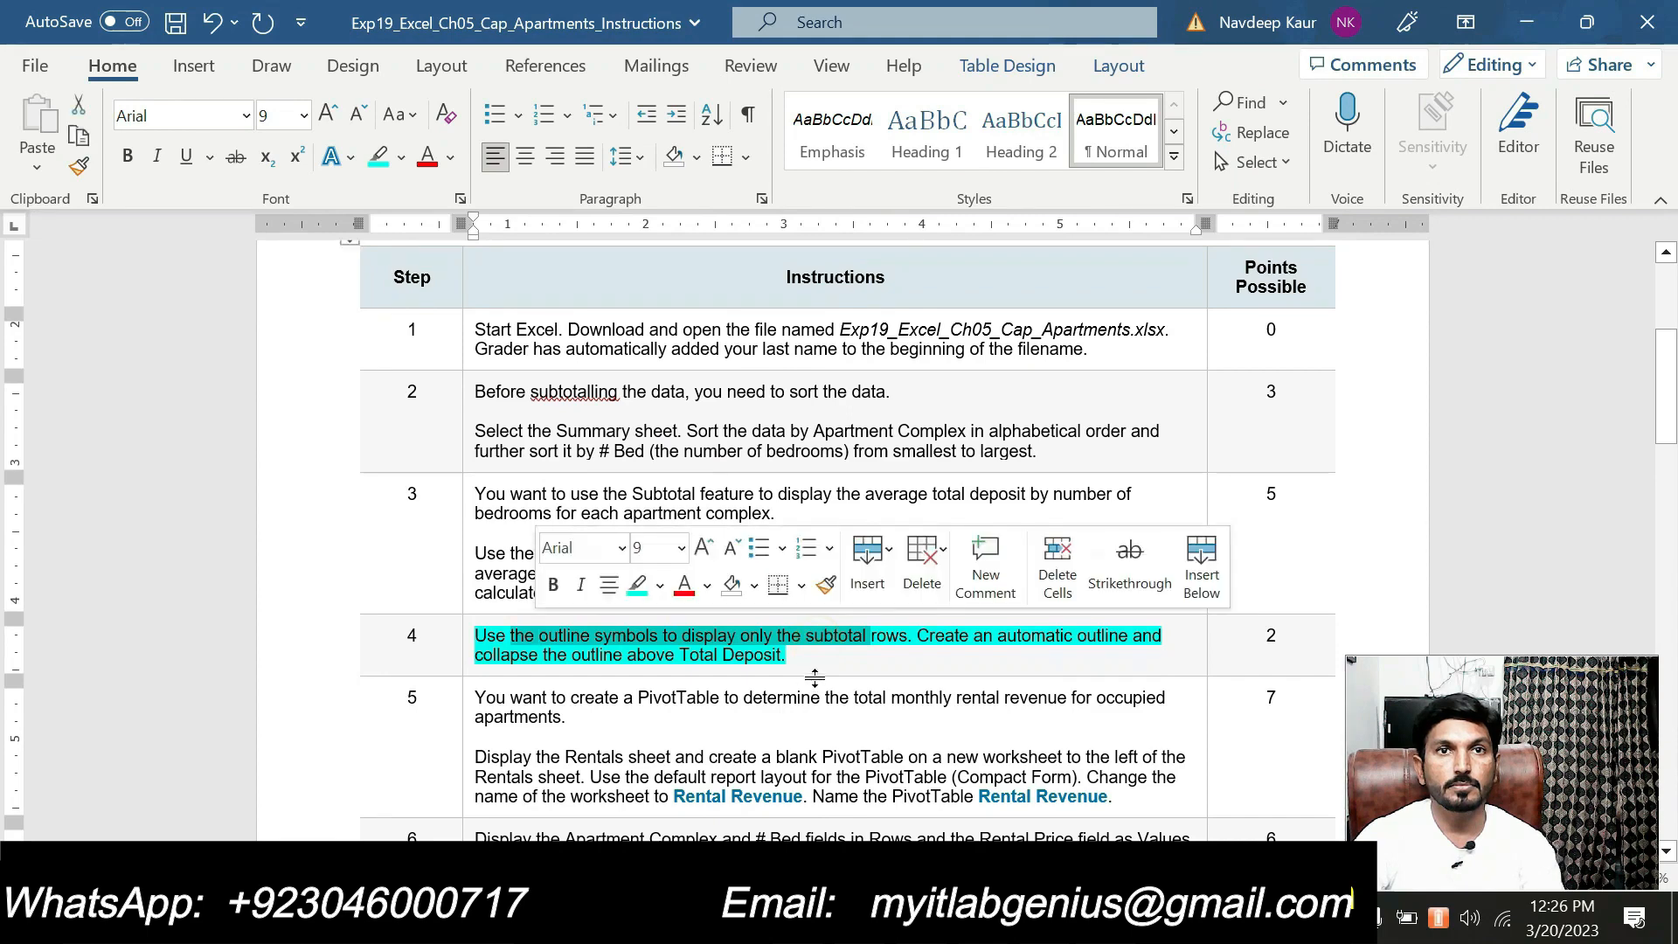
pyautogui.moveTo(813, 658); pyautogui.dragTo(529, 643)
pyautogui.click(592, 592)
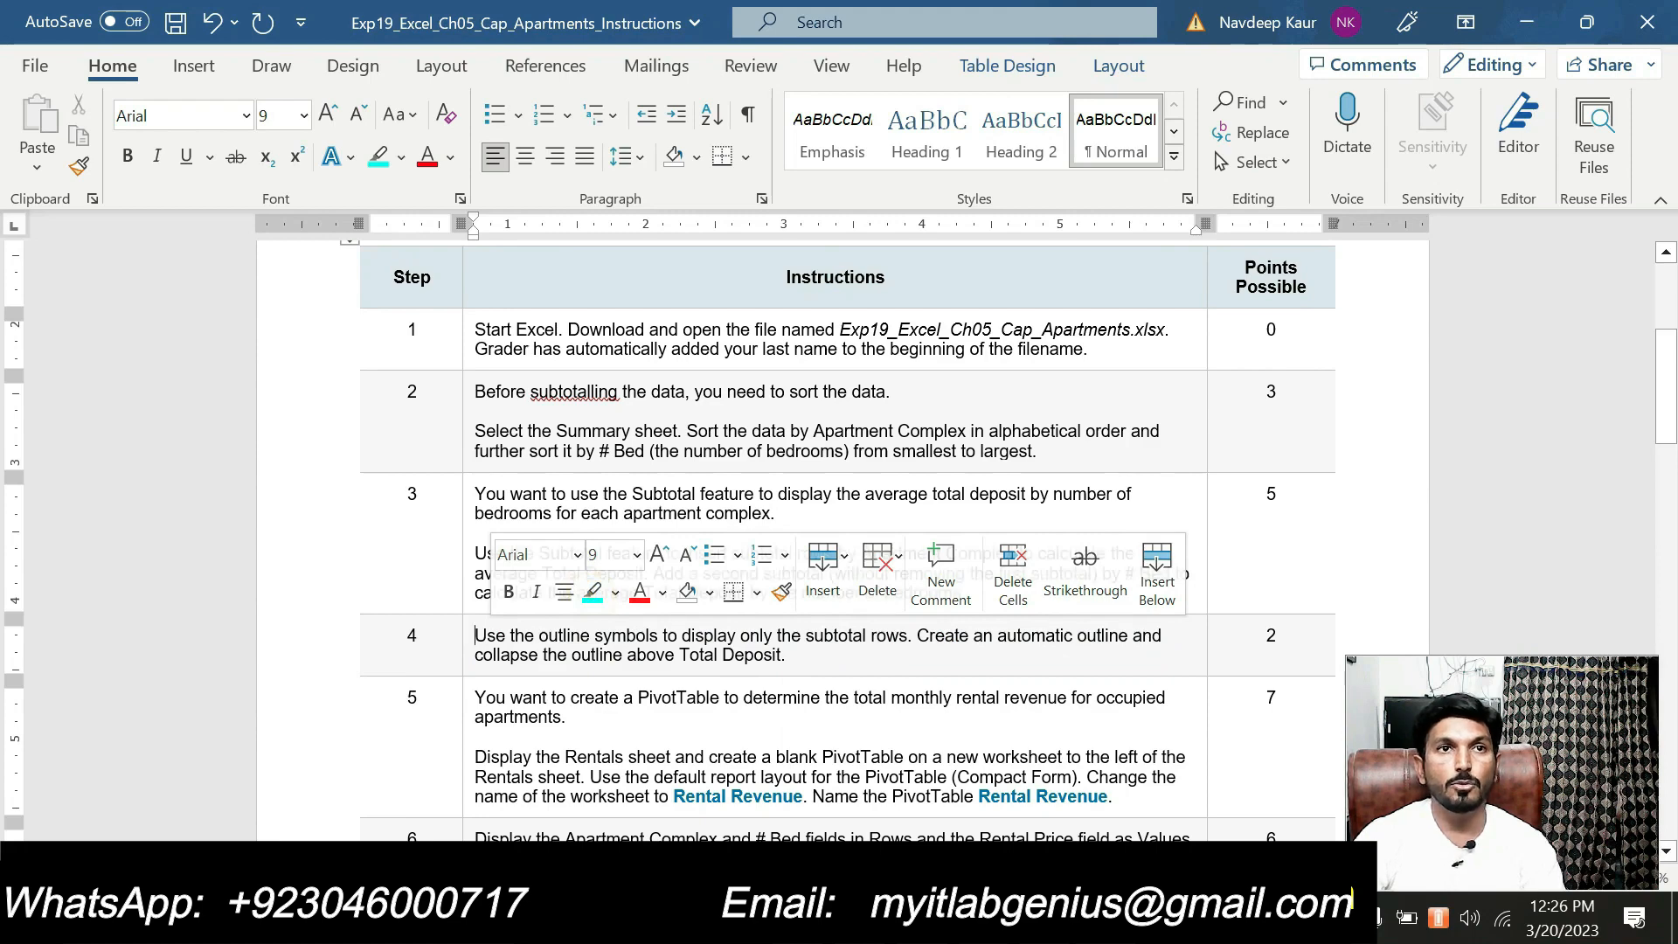
pyautogui.scroll(-2, 839, 542)
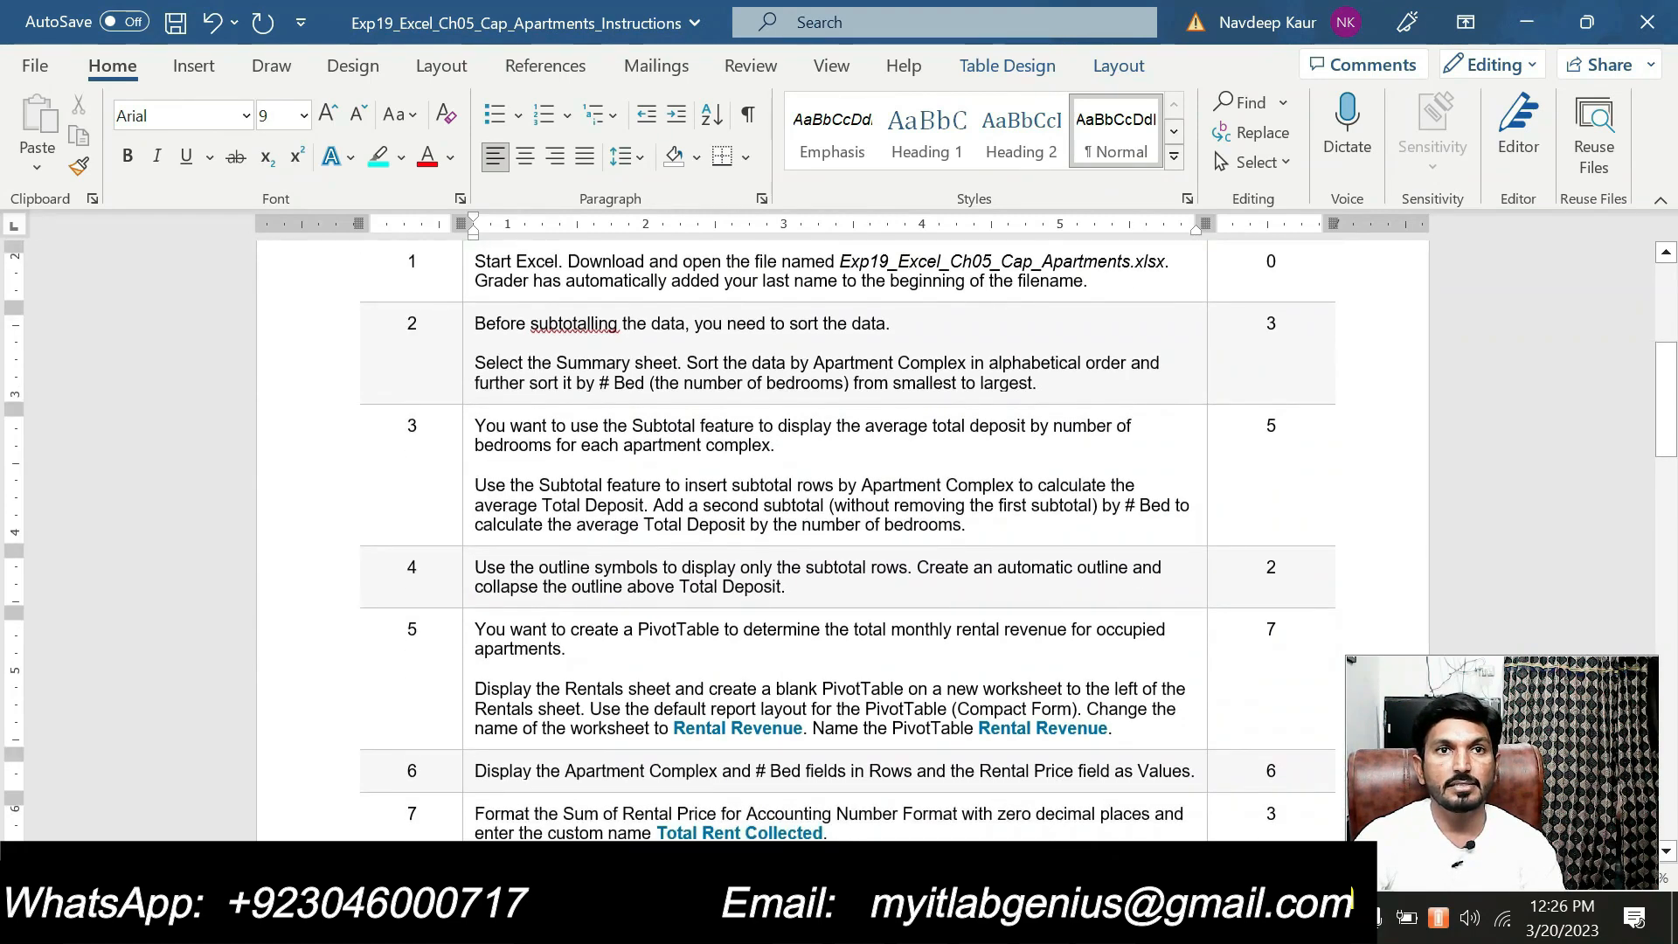
pyautogui.moveTo(1117, 729); pyautogui.dragTo(475, 689)
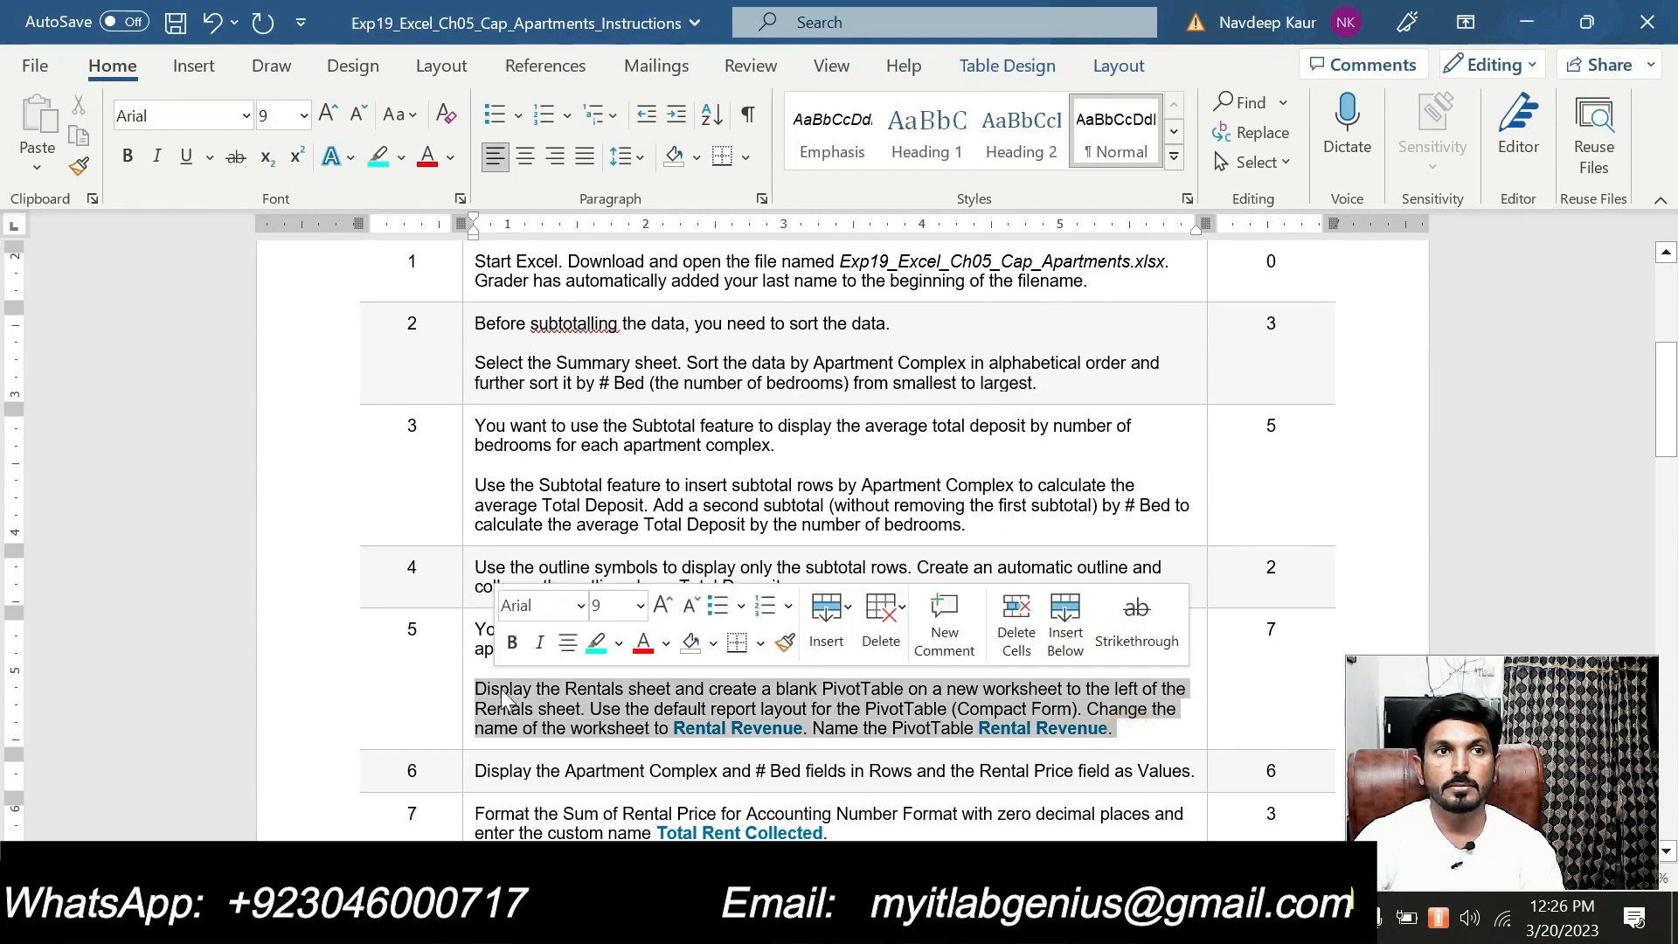
pyautogui.click(600, 645)
pyautogui.click(743, 727)
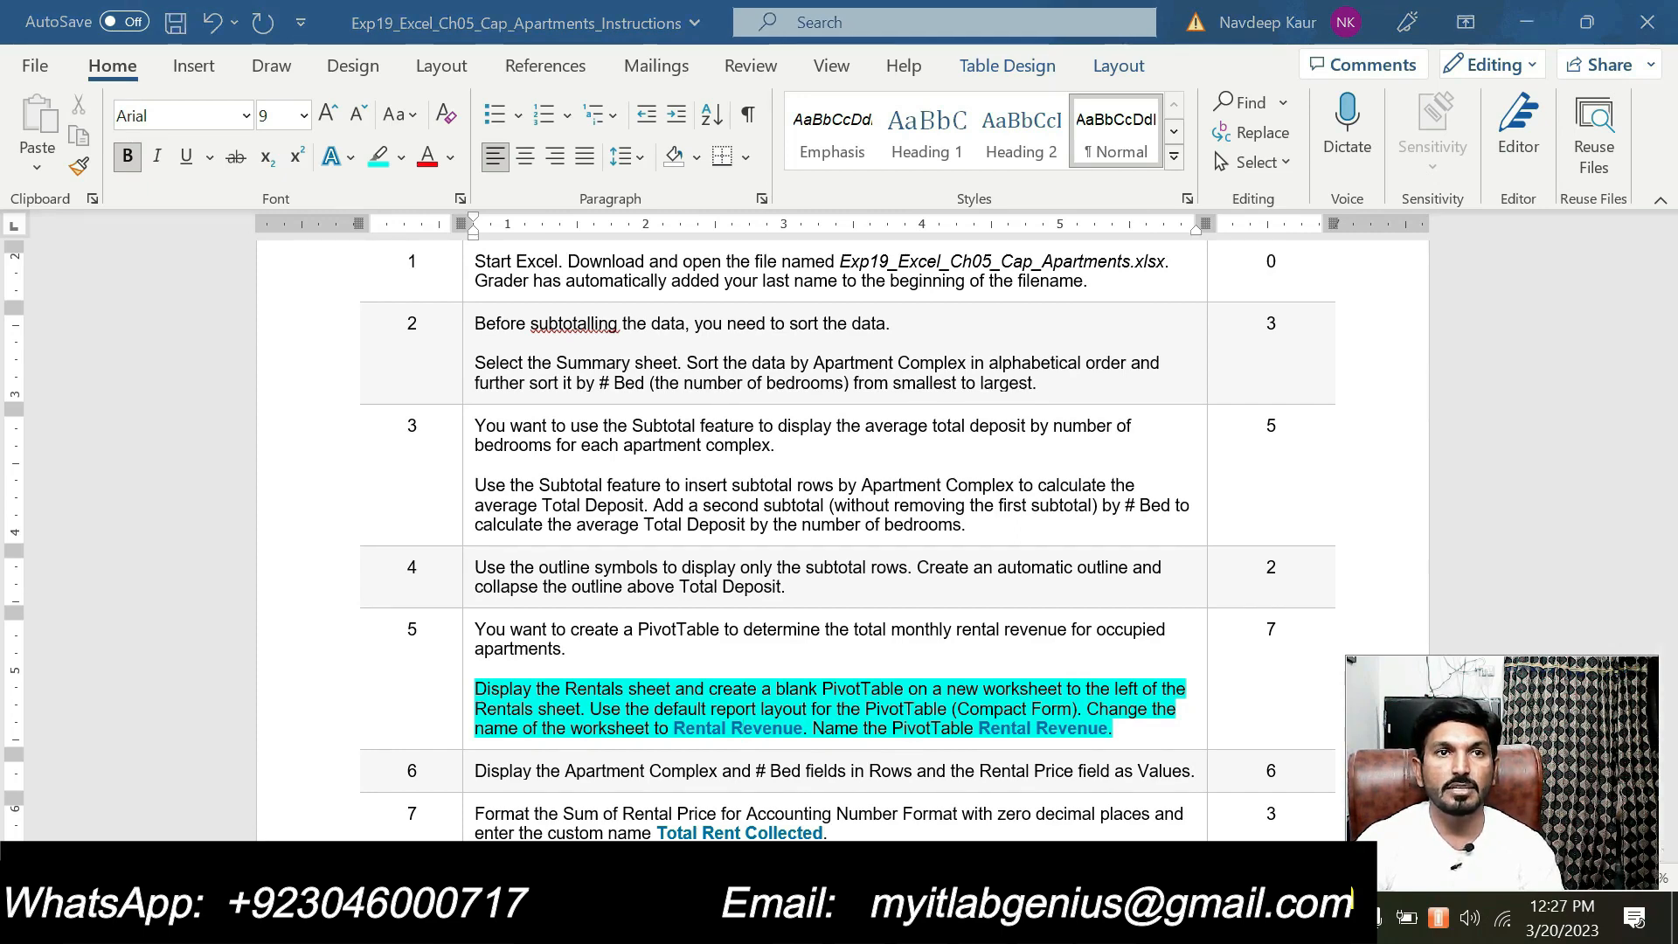
# Switch to Excel and create a blank PivotTable on a new worksheet from the Rentals sheet's range A1:J51
pyautogui.hotkey('alt', 'Tab')
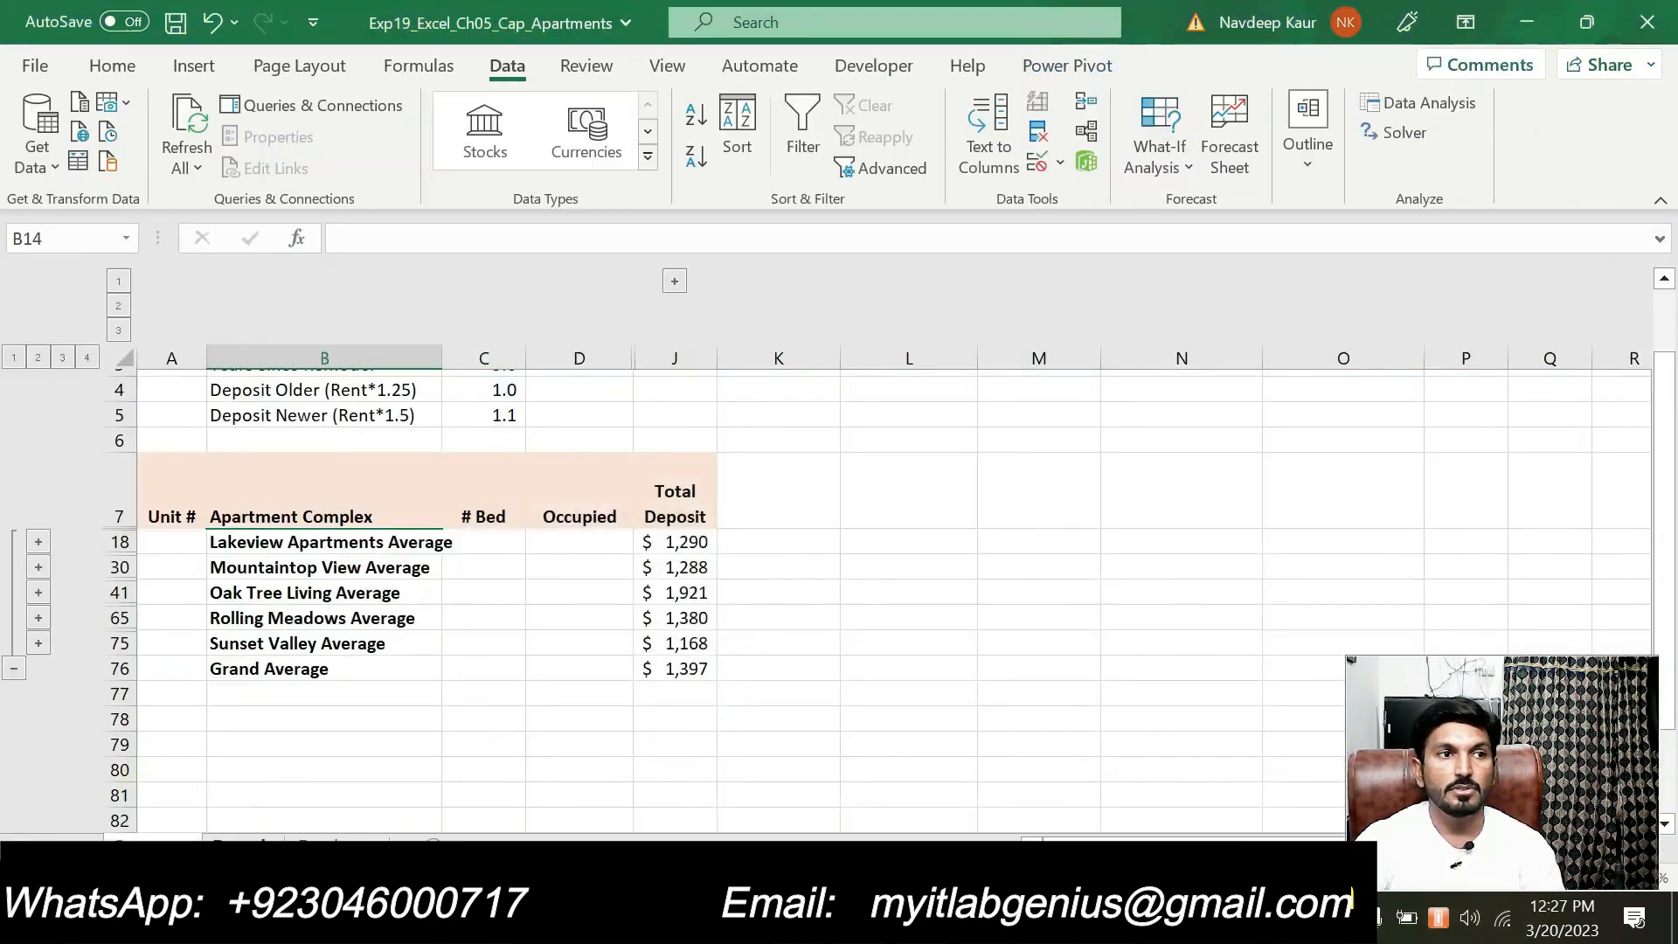
pyautogui.click(243, 846)
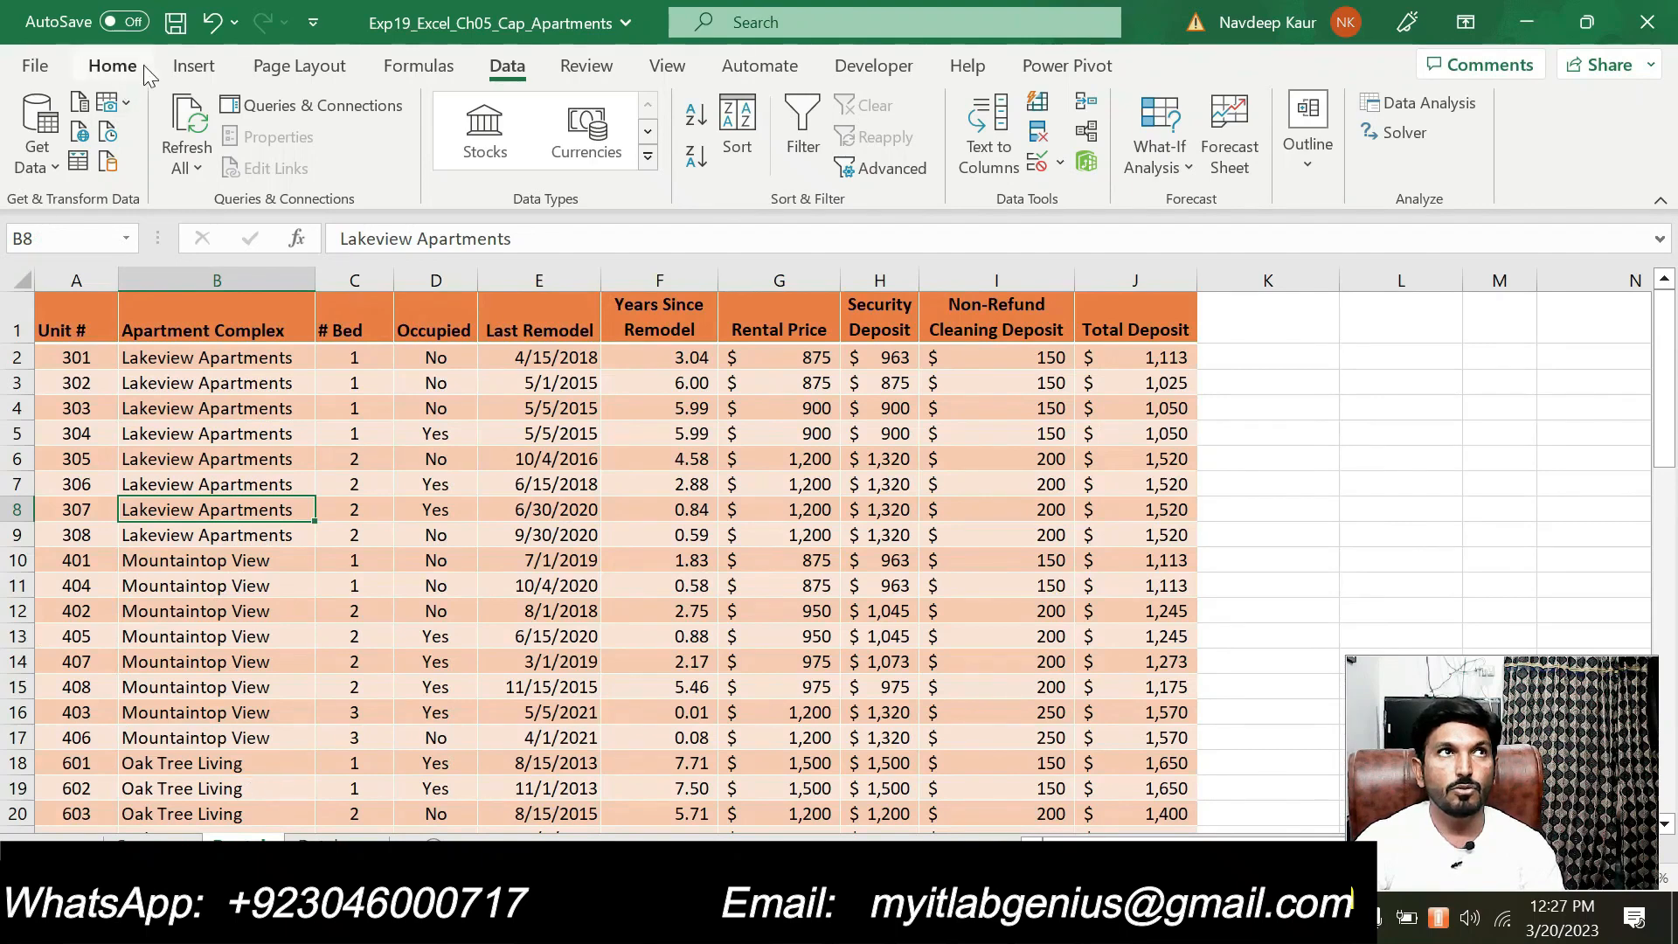
pyautogui.click(193, 67)
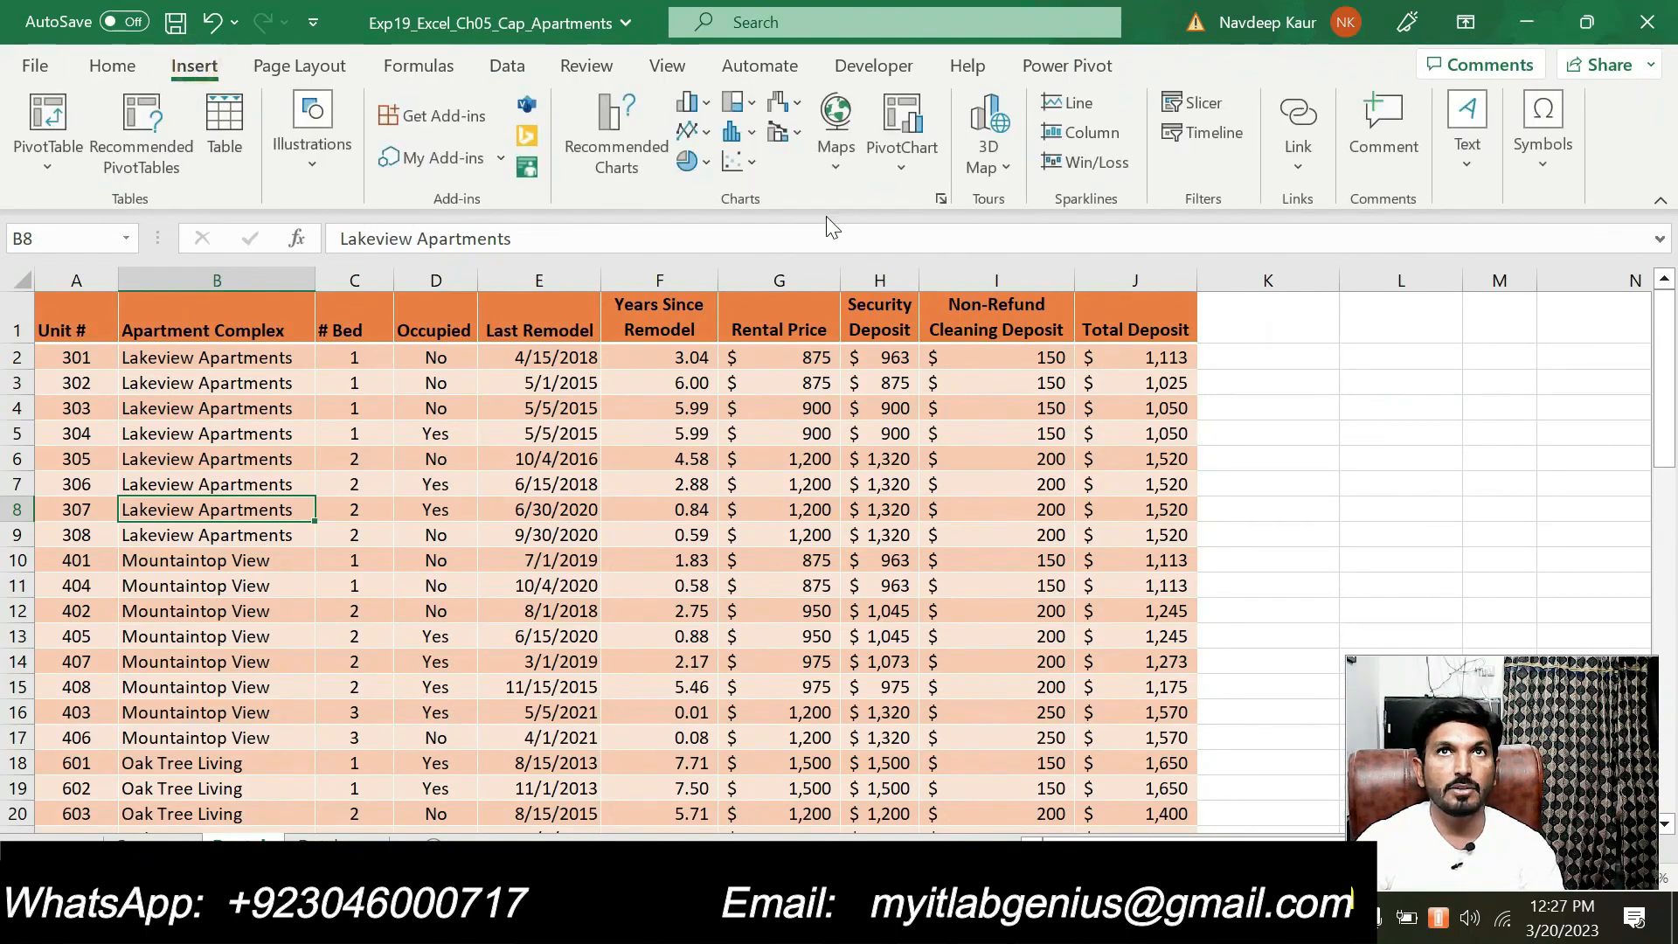
pyautogui.click(49, 179)
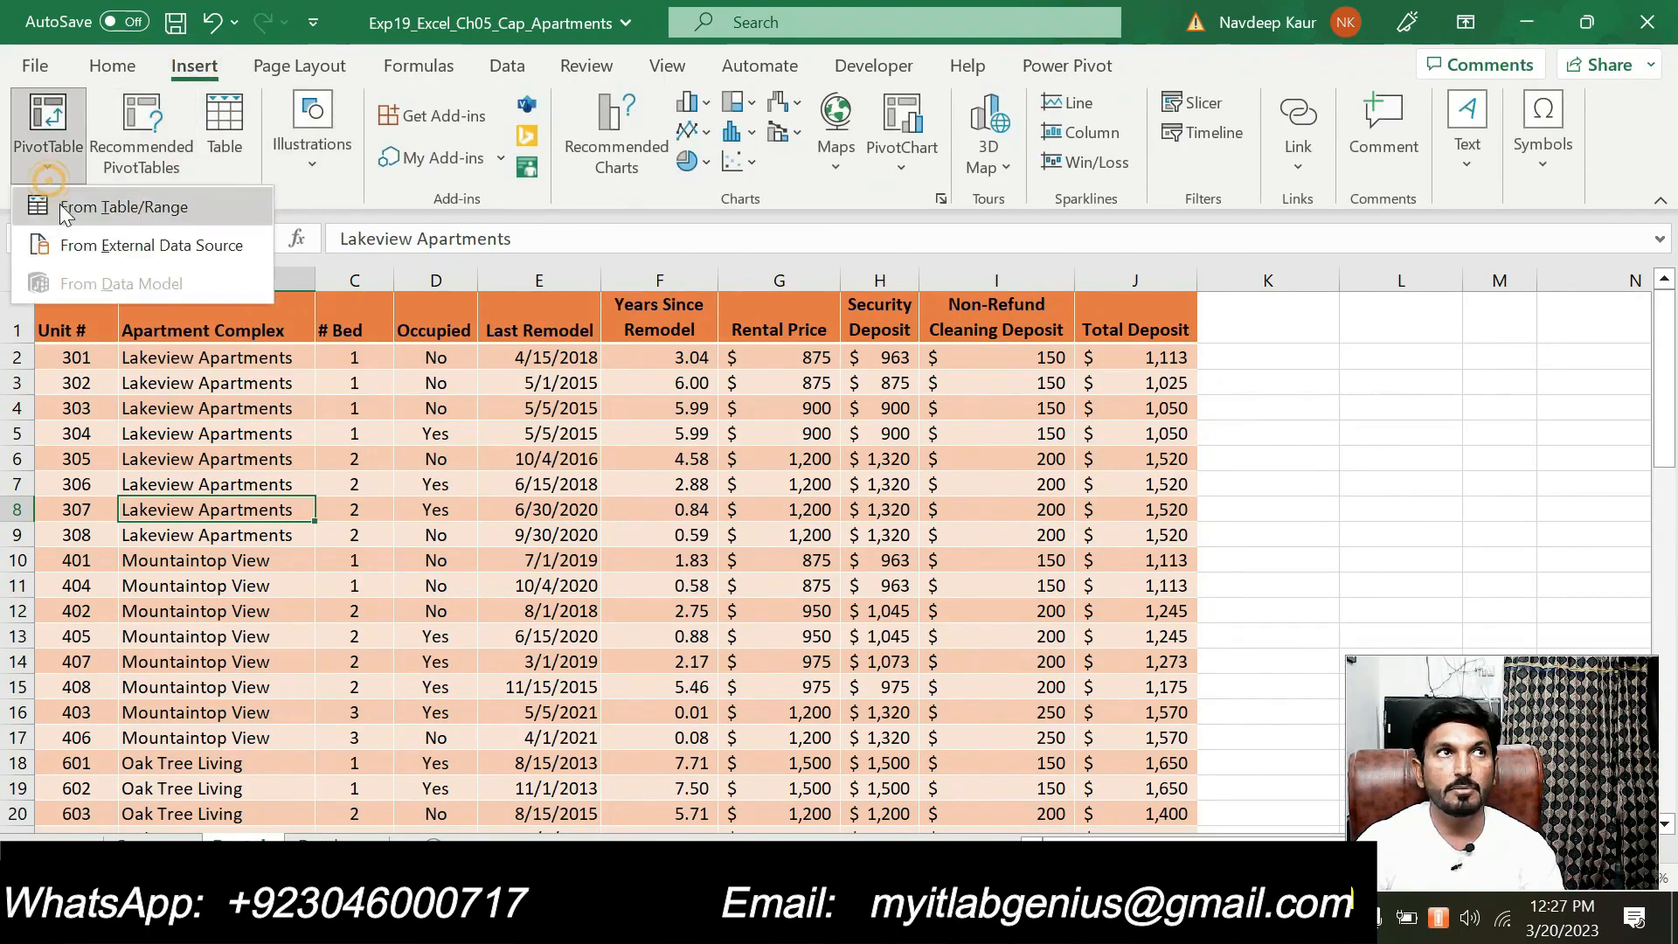
pyautogui.click(68, 210)
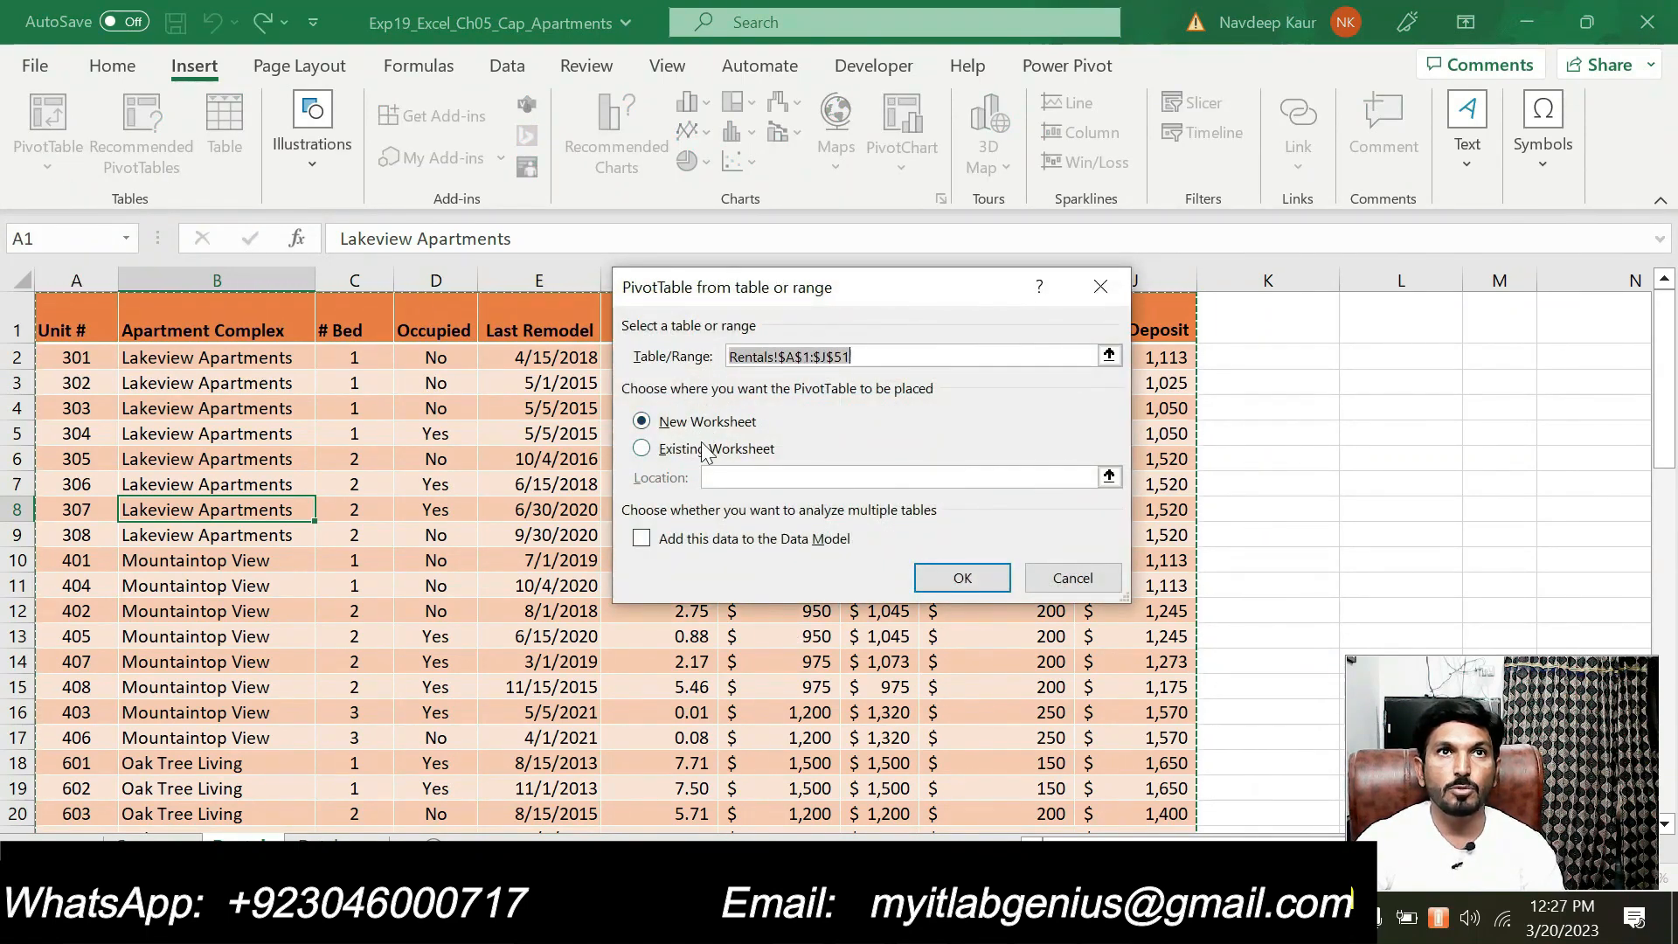
pyautogui.click(962, 586)
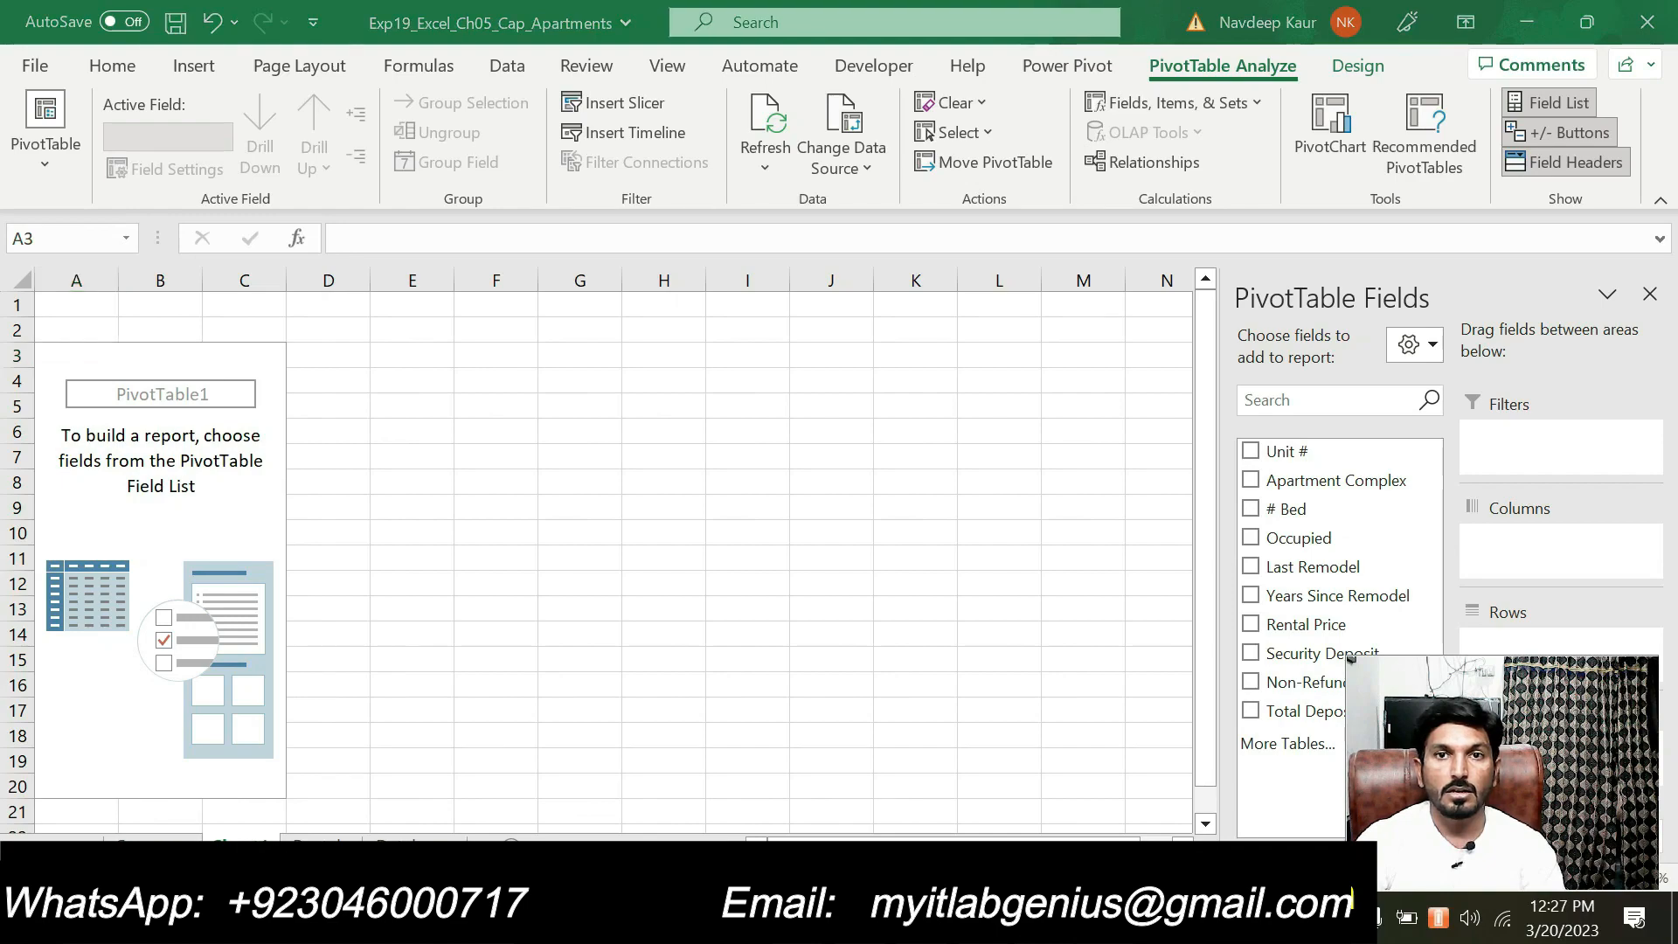
# Check step 5's report layout requirement in the Word instructions and set the blank PivotTable in Excel to Compact Form
pyautogui.hotkey('alt', 'Tab')
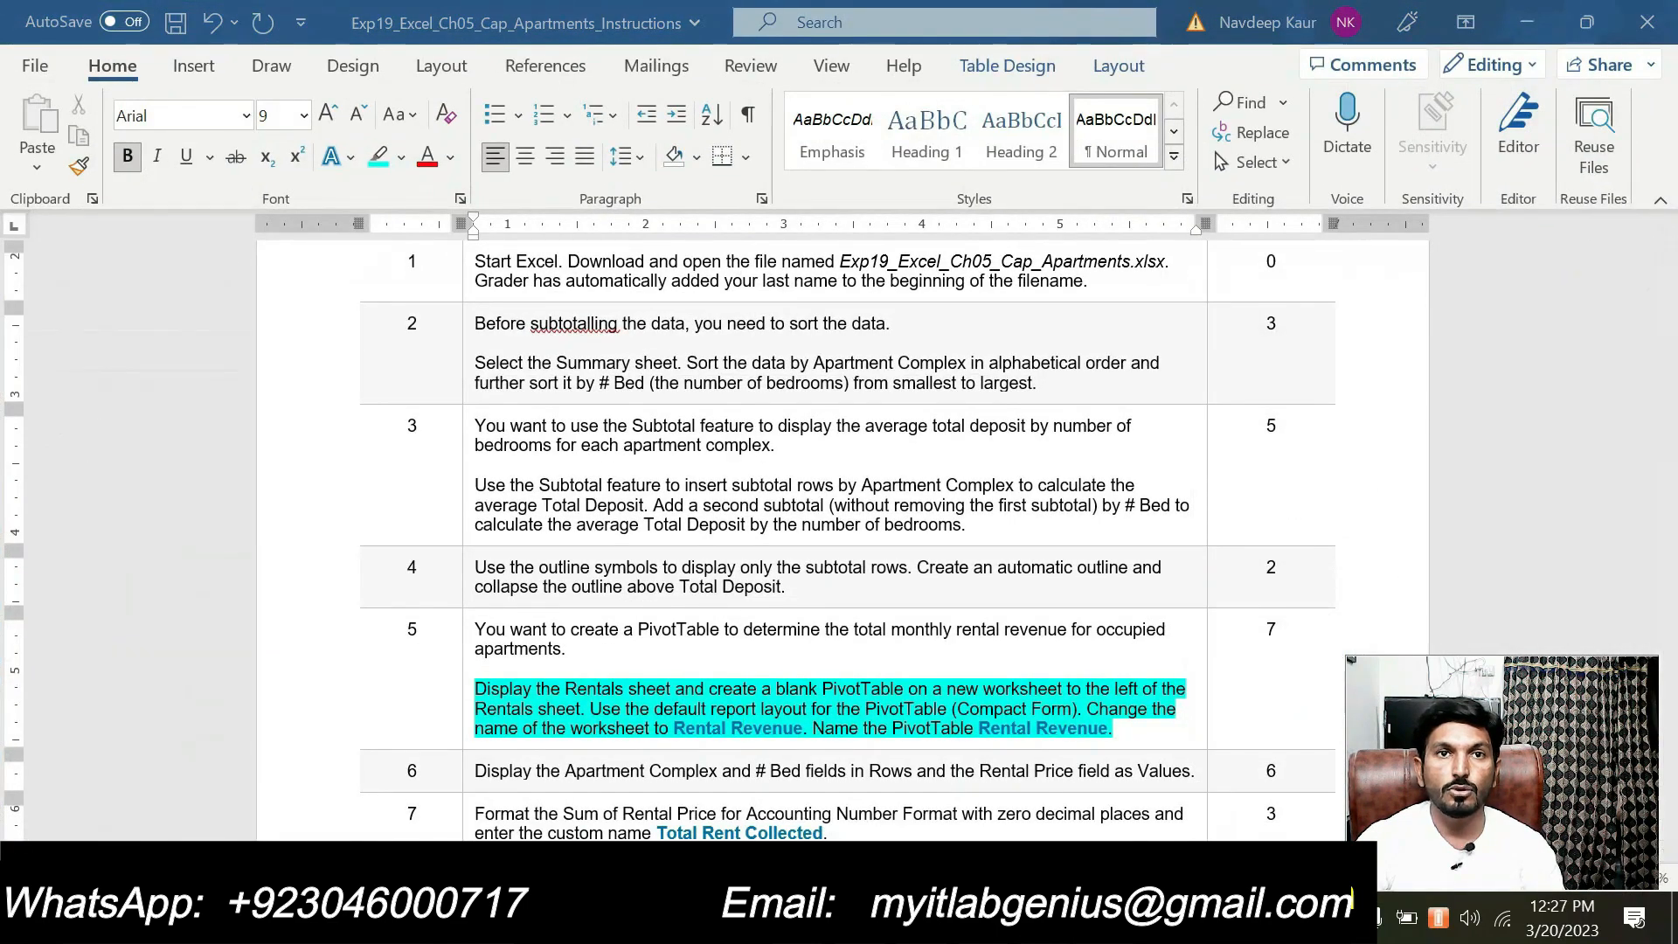
pyautogui.hotkey('alt', 'Tab')
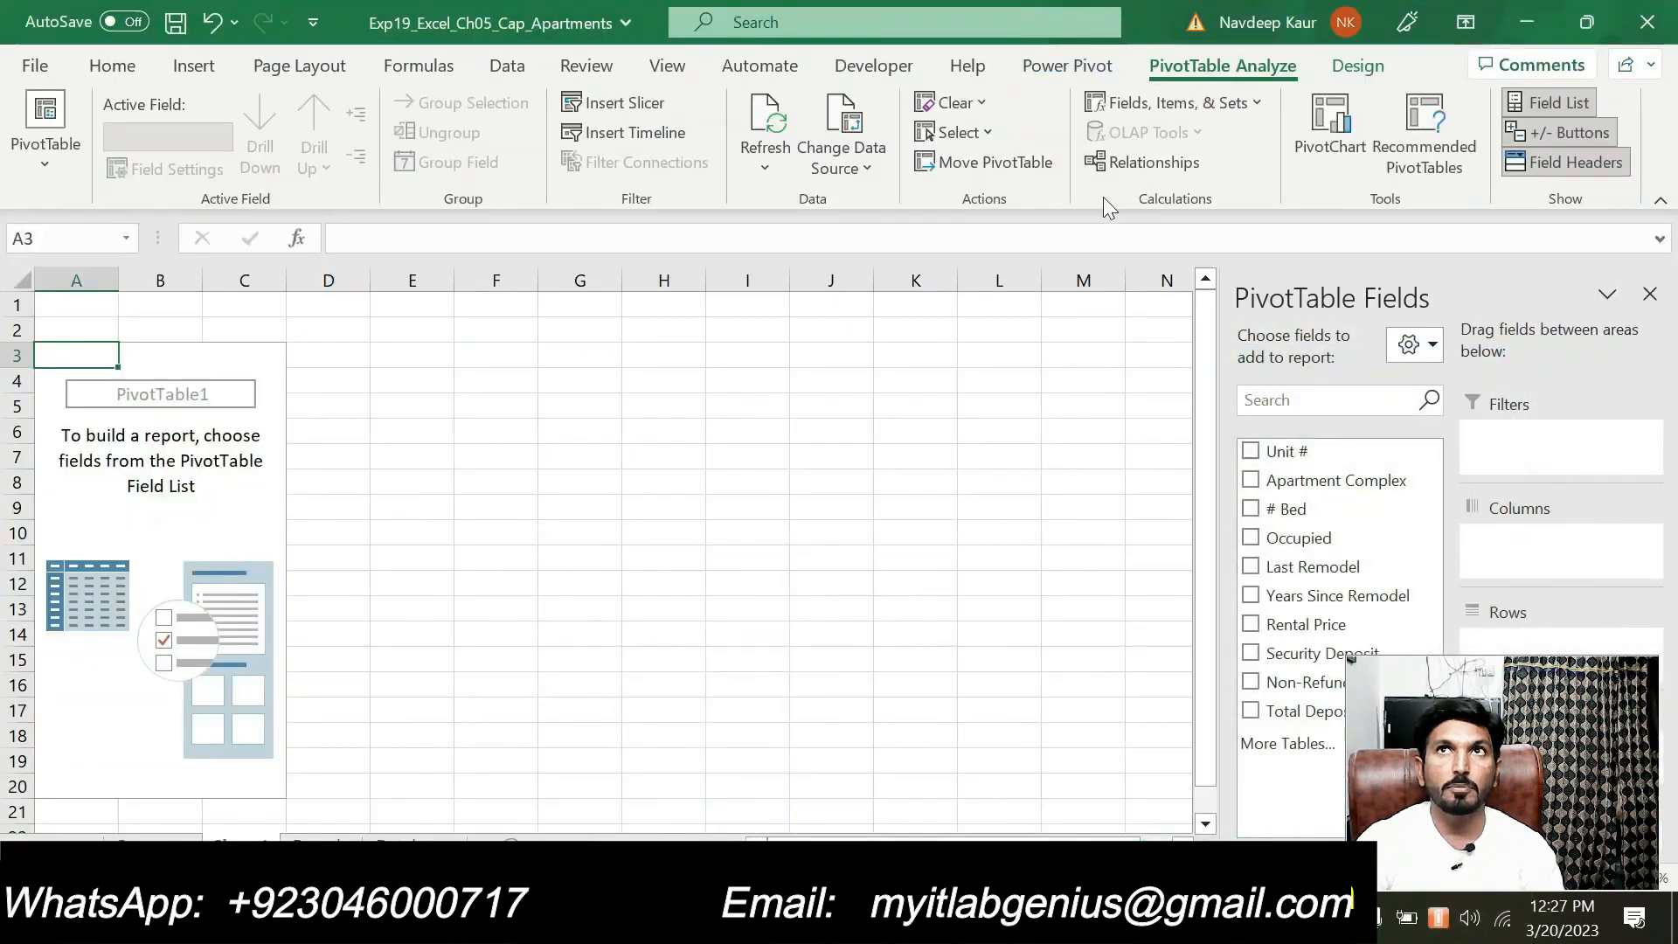
pyautogui.click(1337, 72)
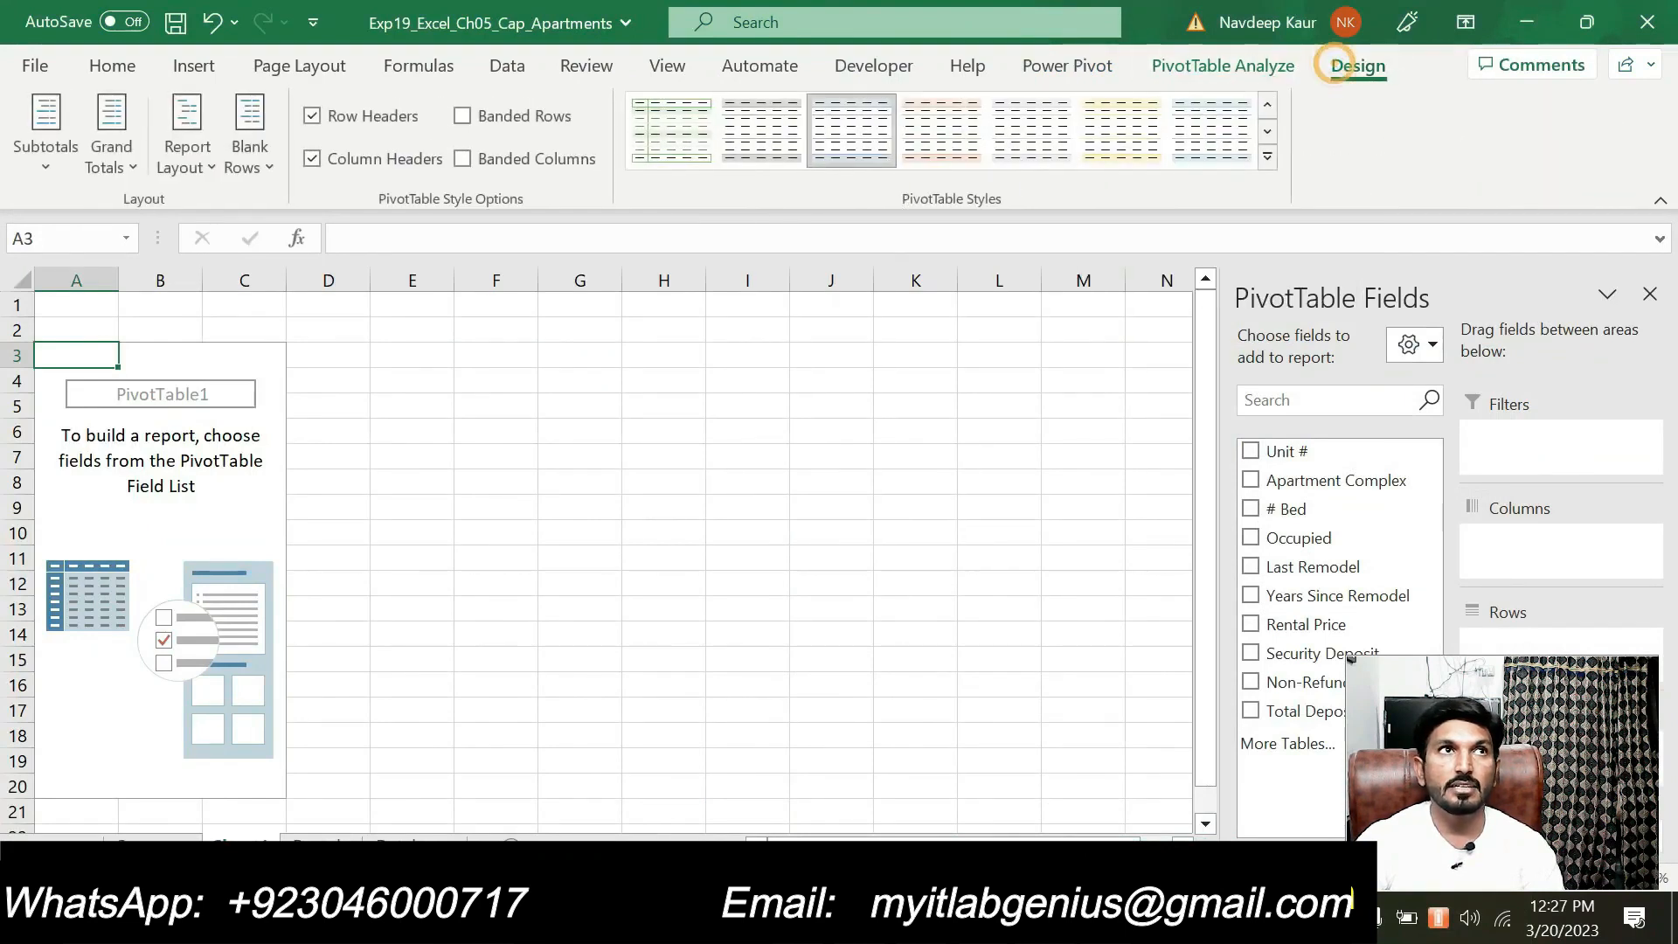
pyautogui.click(208, 168)
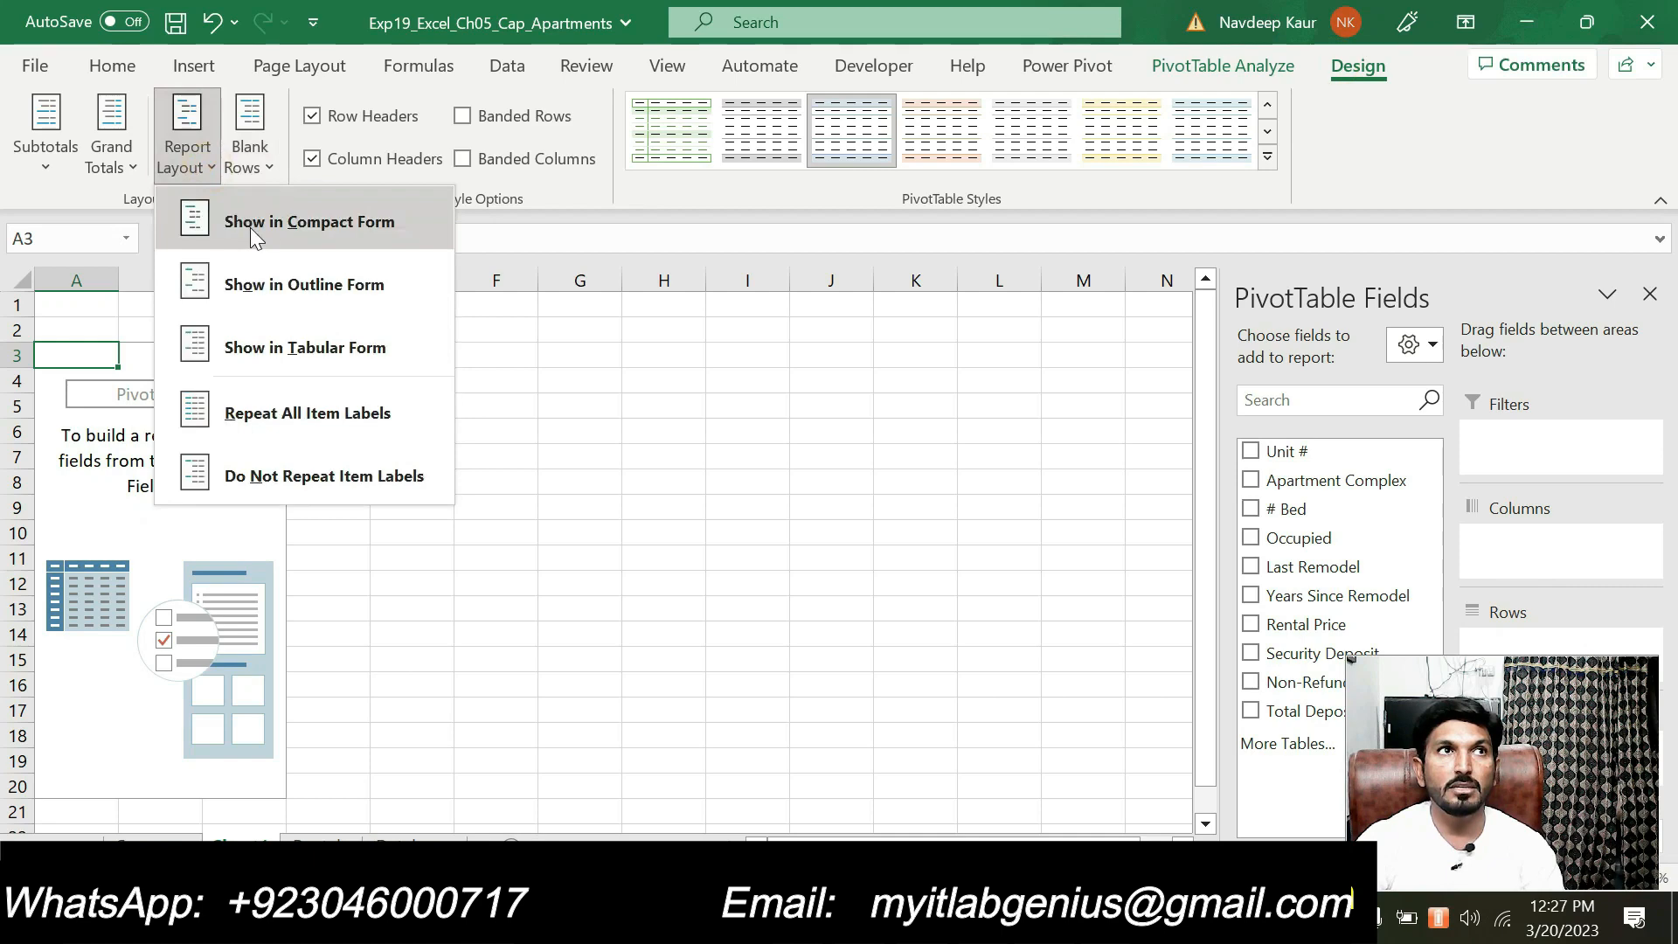
pyautogui.click(293, 219)
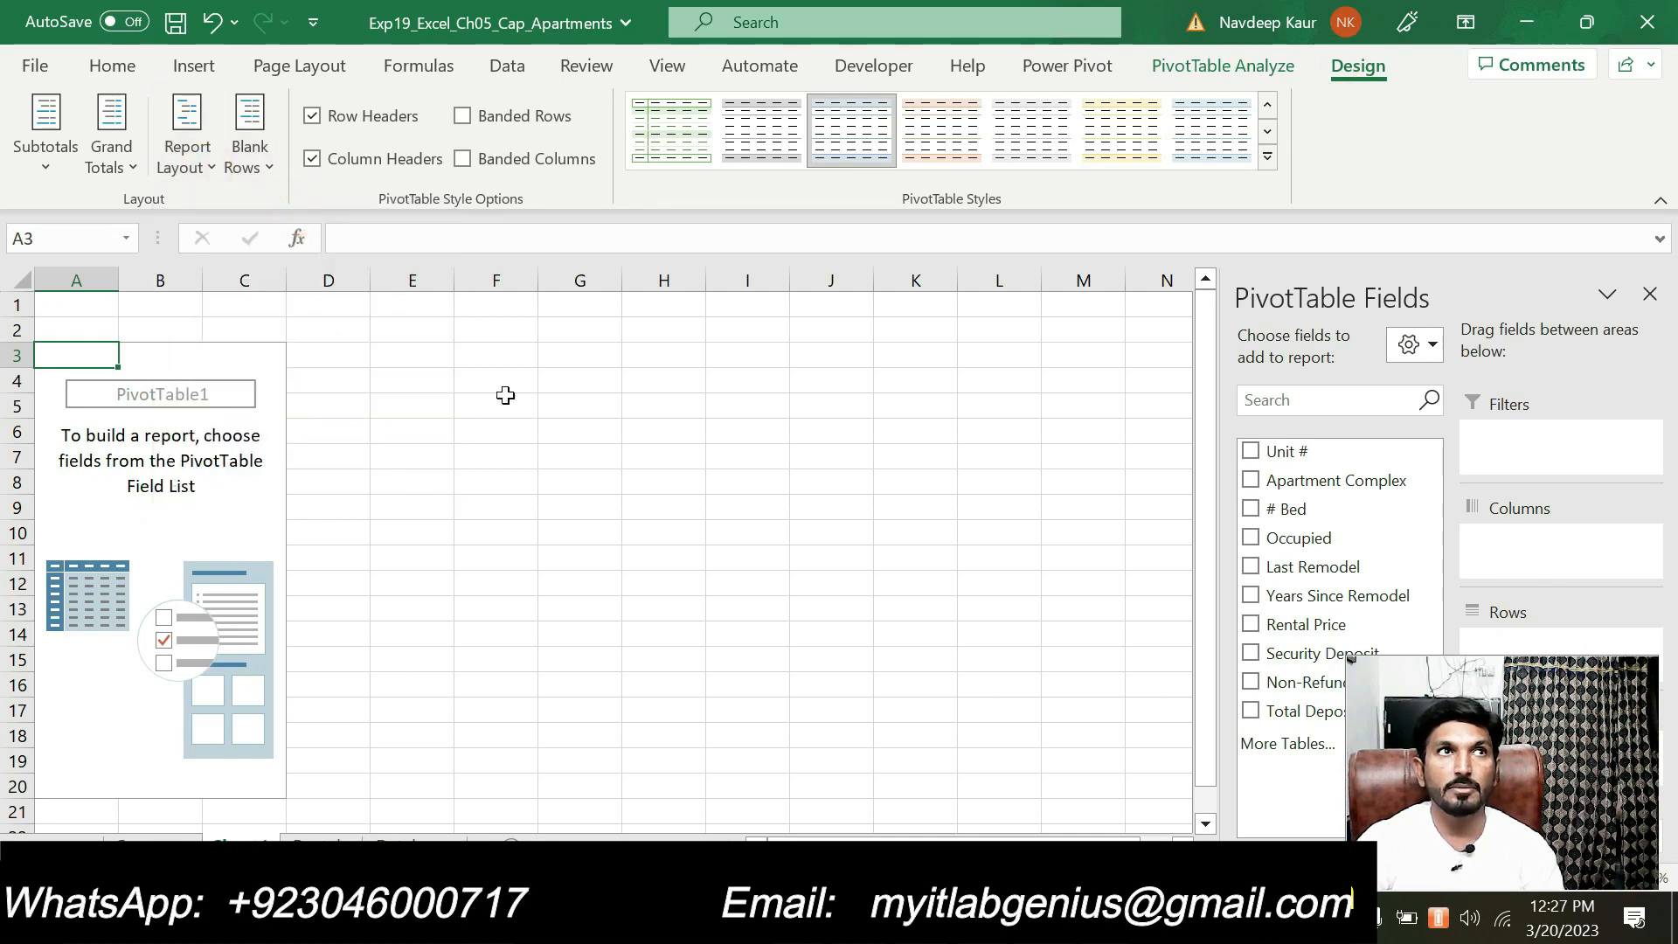
# Copy the worksheet name from step 5 in the Word instructions and rename the new PivotTable sheet in Excel as Rental Revenue
pyautogui.hotkey('alt', 'Tab')
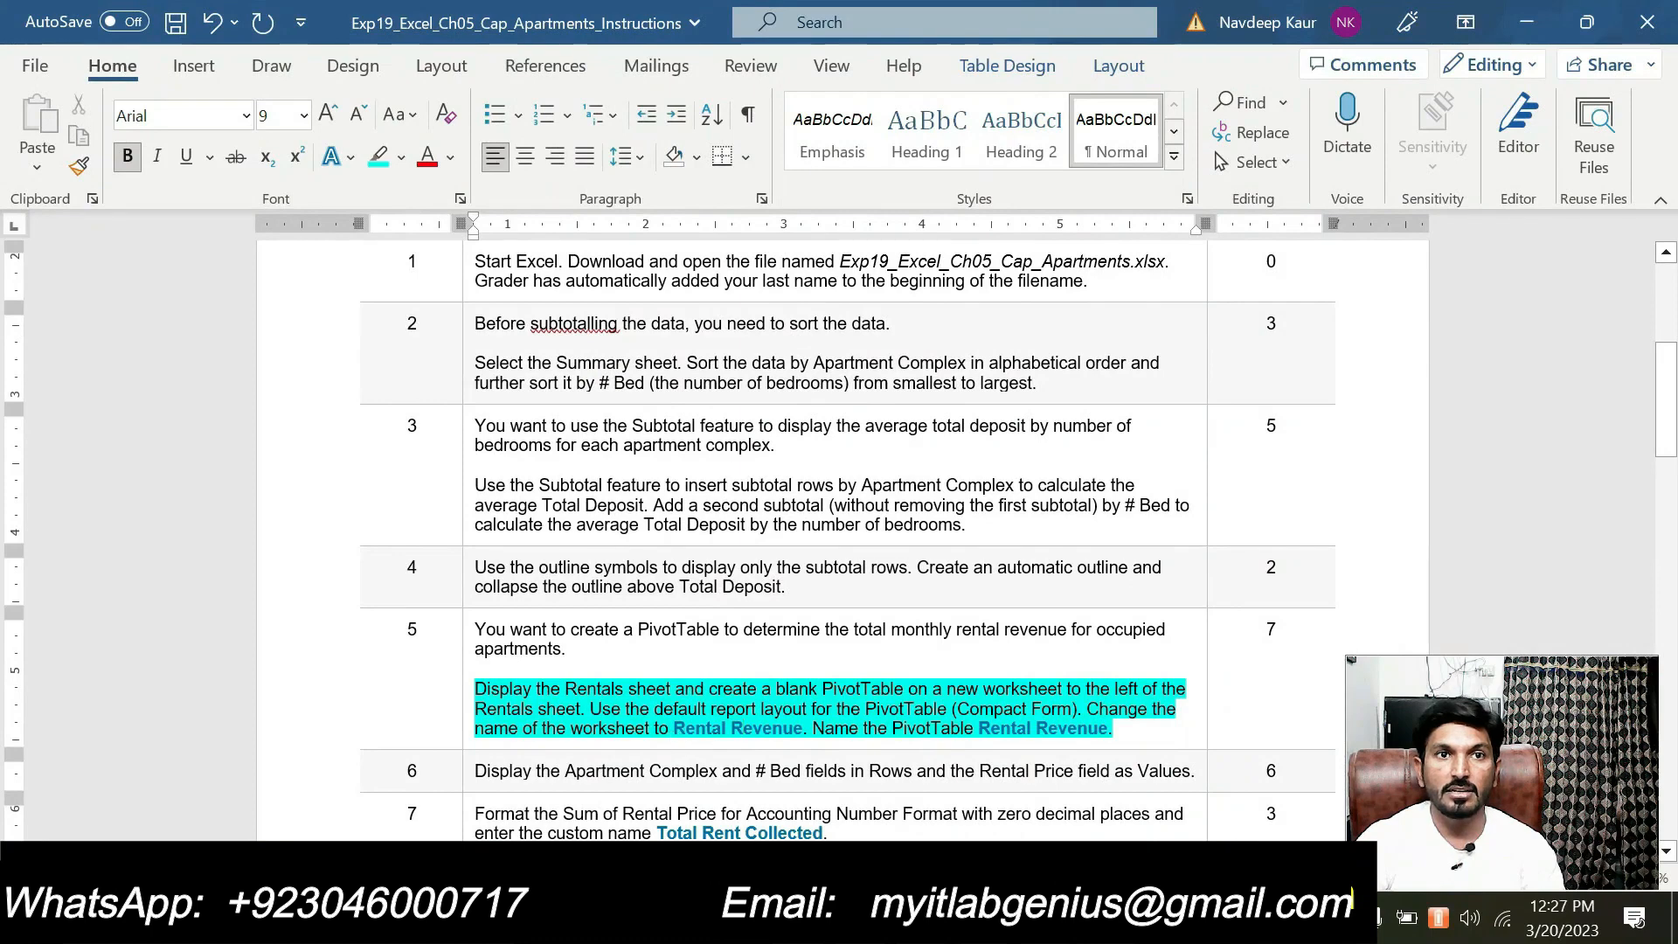
pyautogui.moveTo(674, 728); pyautogui.dragTo(802, 728)
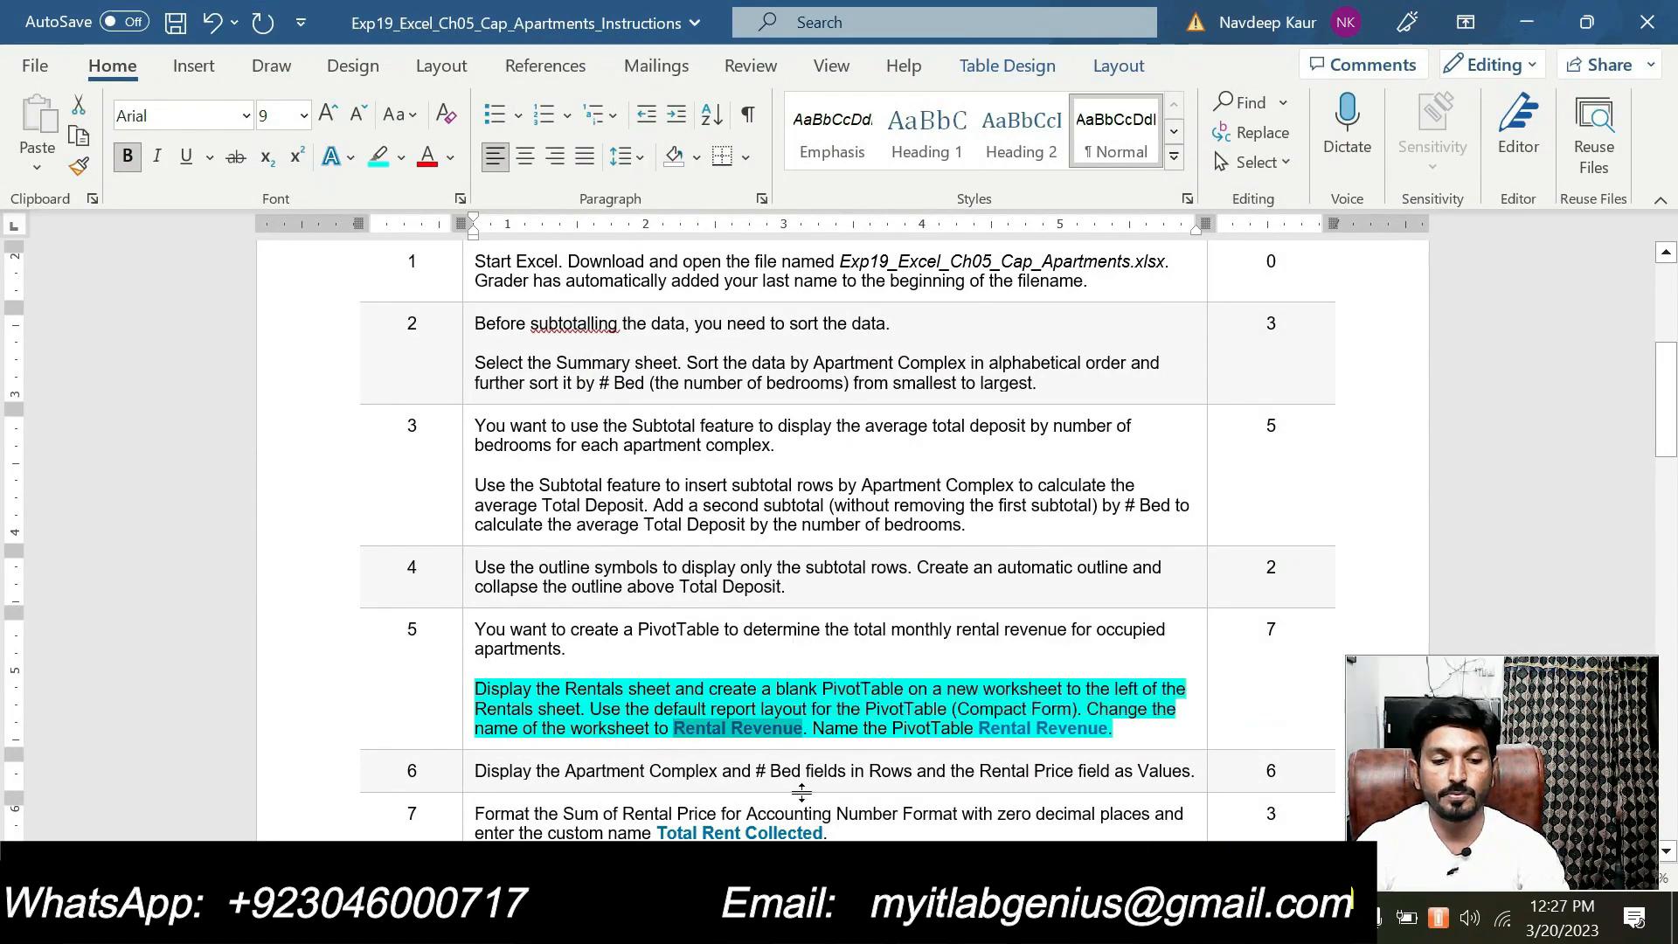
pyautogui.hotkey('alt', 'Tab')
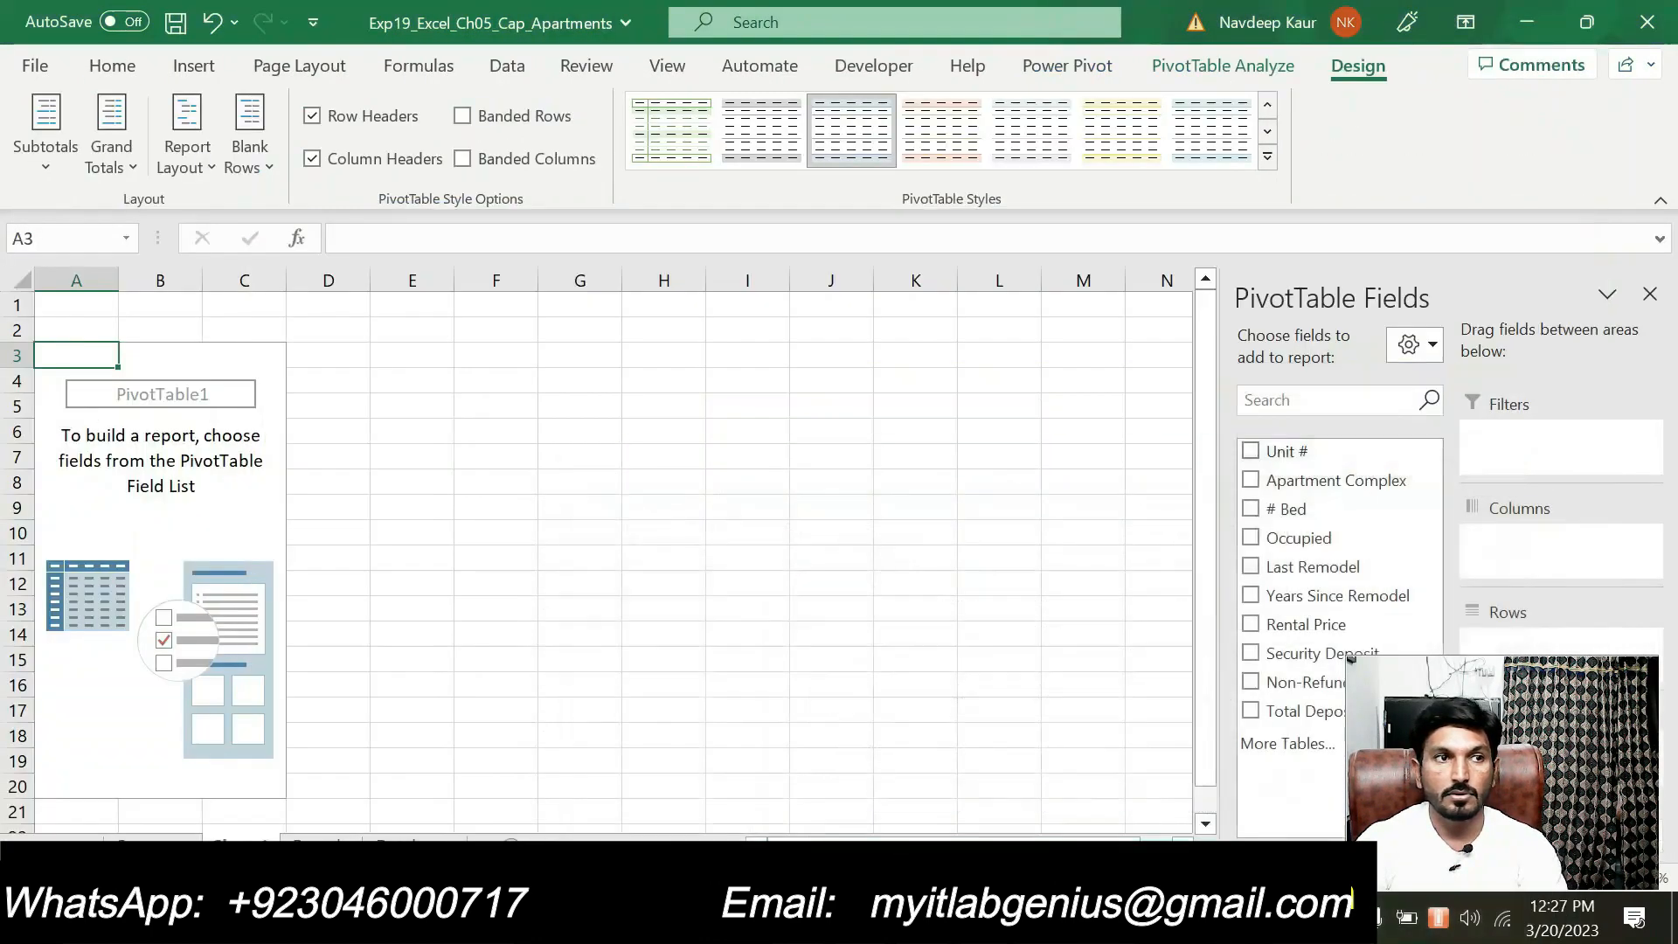
pyautogui.doubleClick(242, 845)
pyautogui.hotkey('ctrl', 'v')
pyautogui.press('Return')
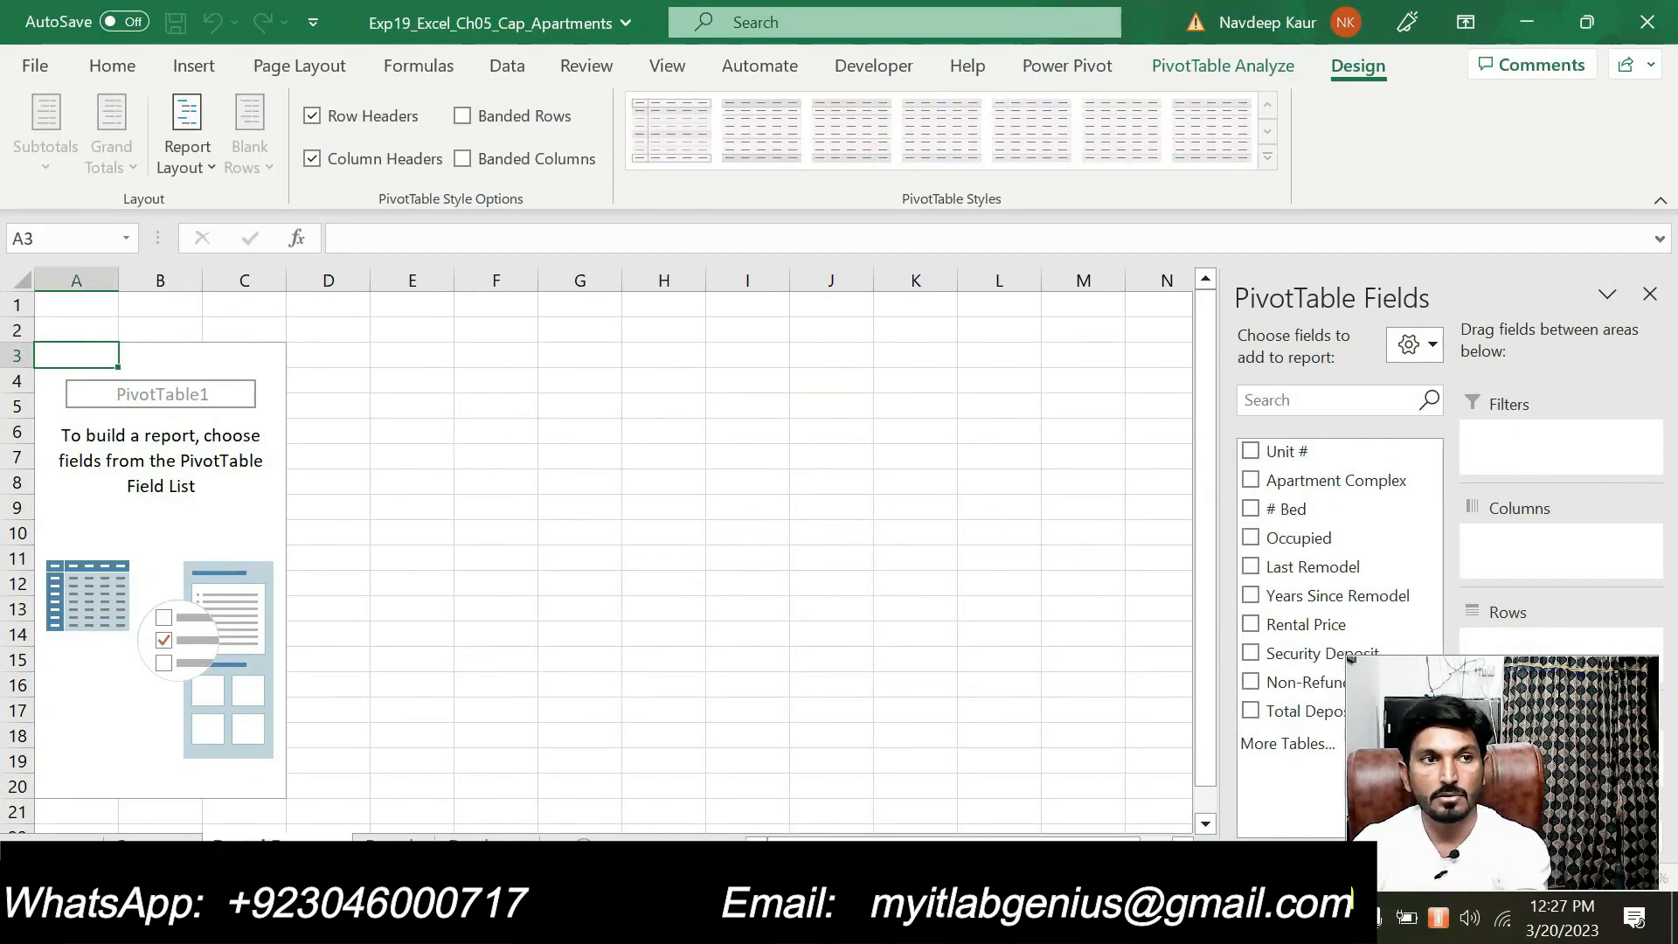
# Get the PivotTable name from step 5 in the Word instructions and name the blank PivotTable in Excel Rental Revenue
pyautogui.hotkey('alt', 'Tab')
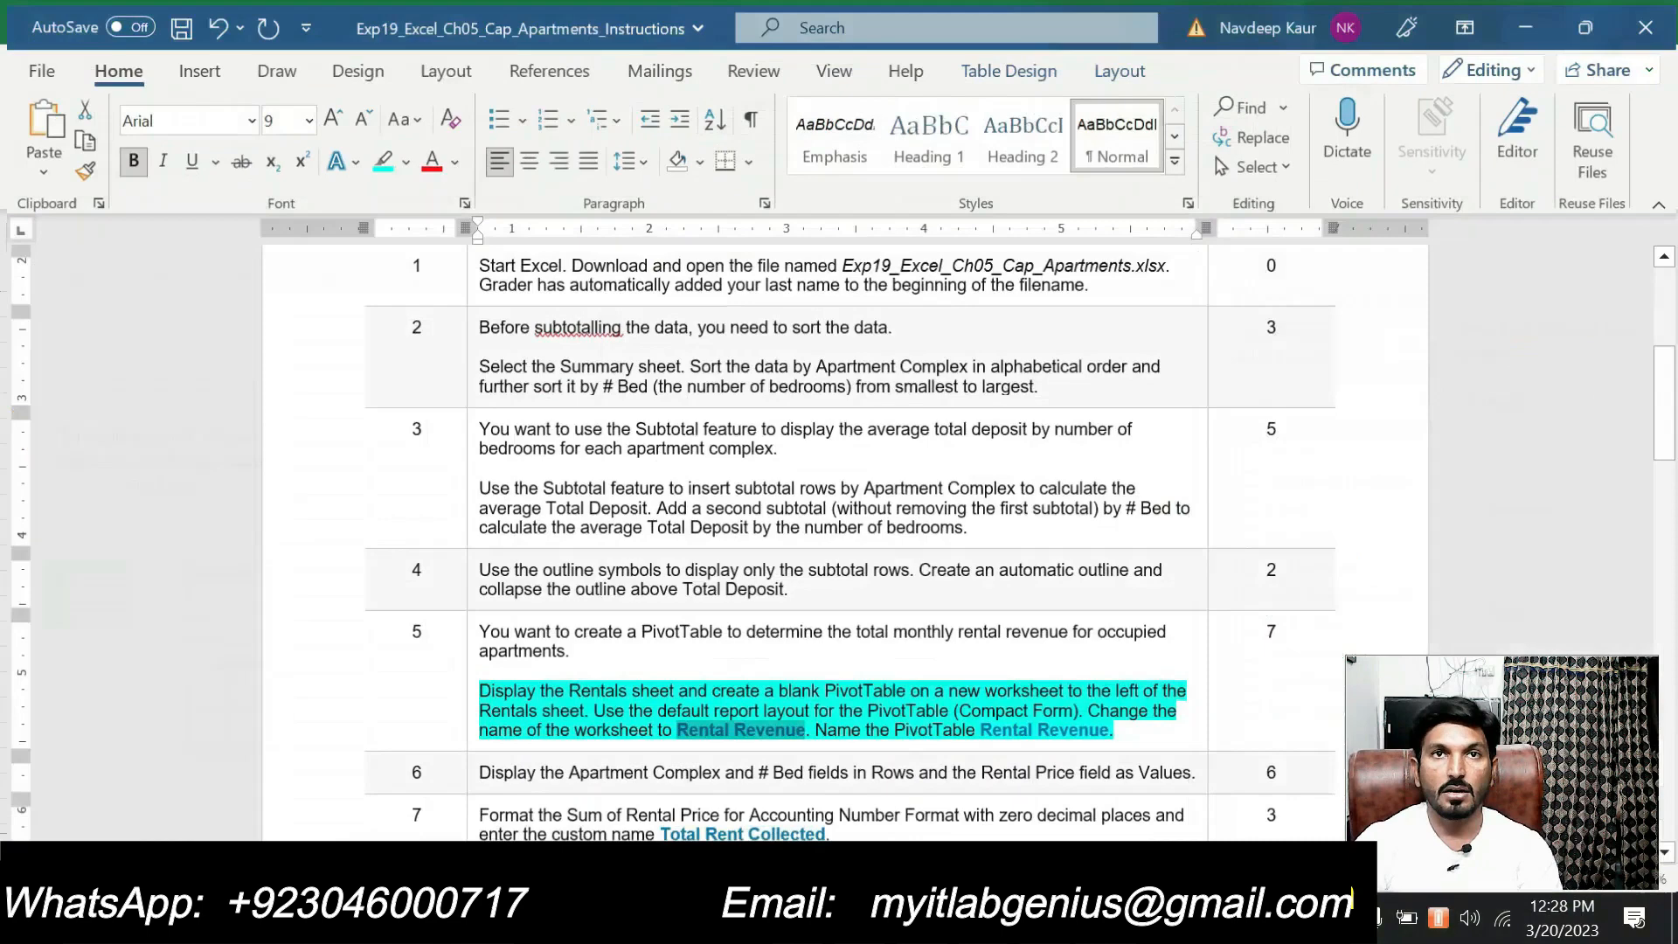
pyautogui.moveTo(979, 729); pyautogui.dragTo(1107, 729)
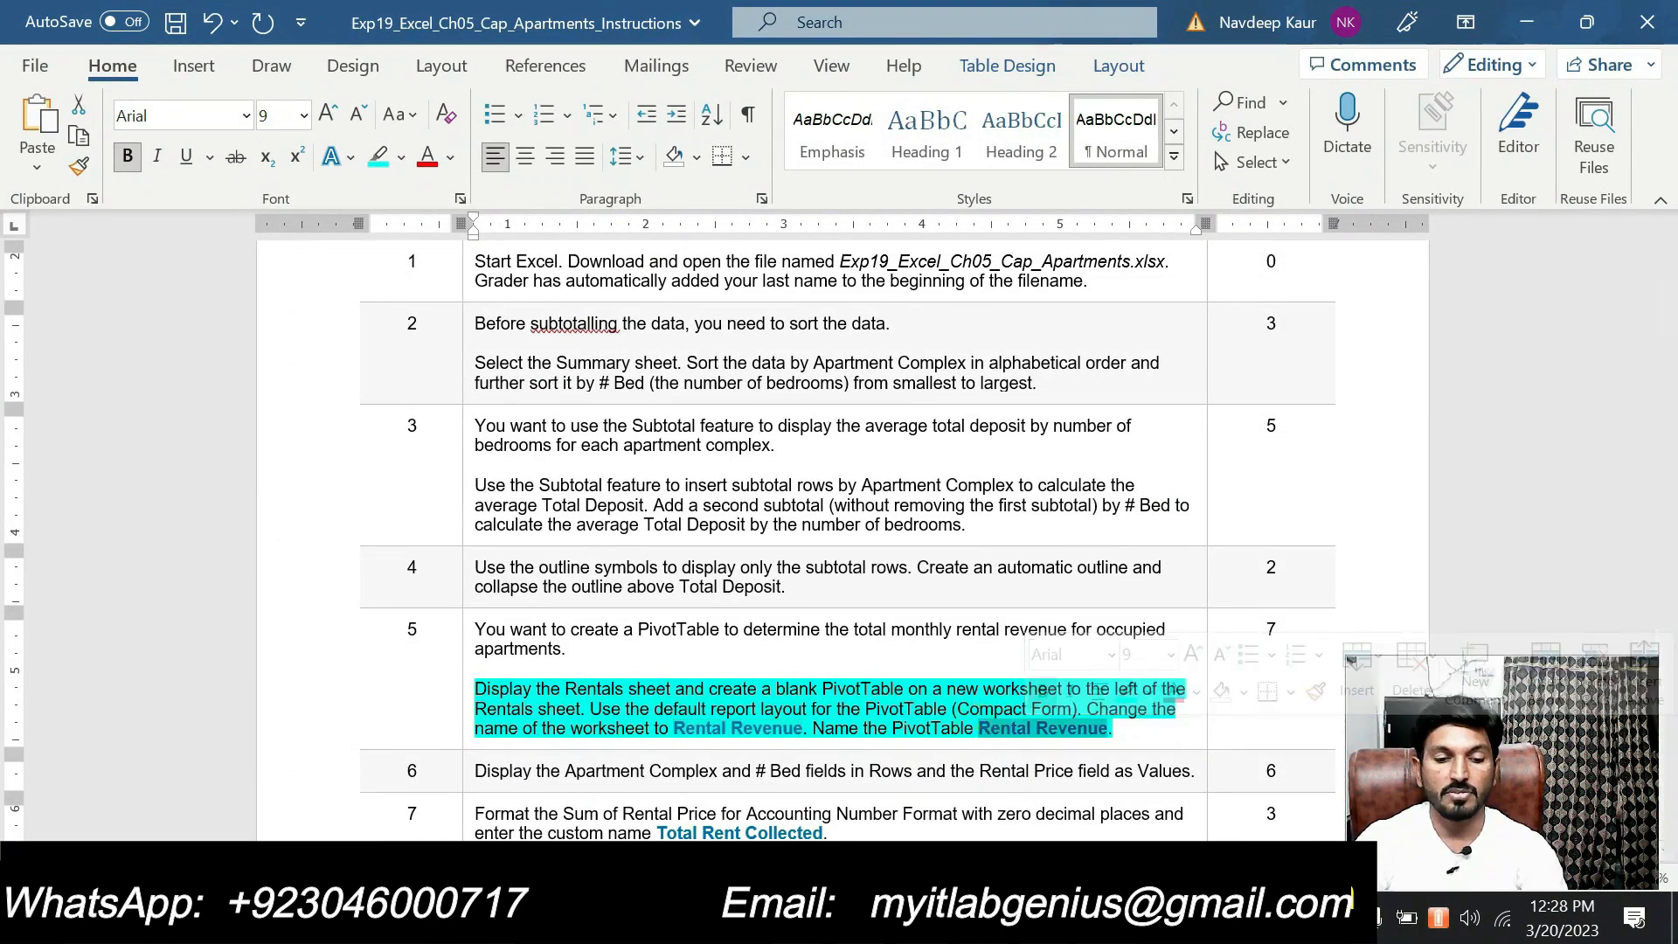
pyautogui.hotkey('alt', 'Tab')
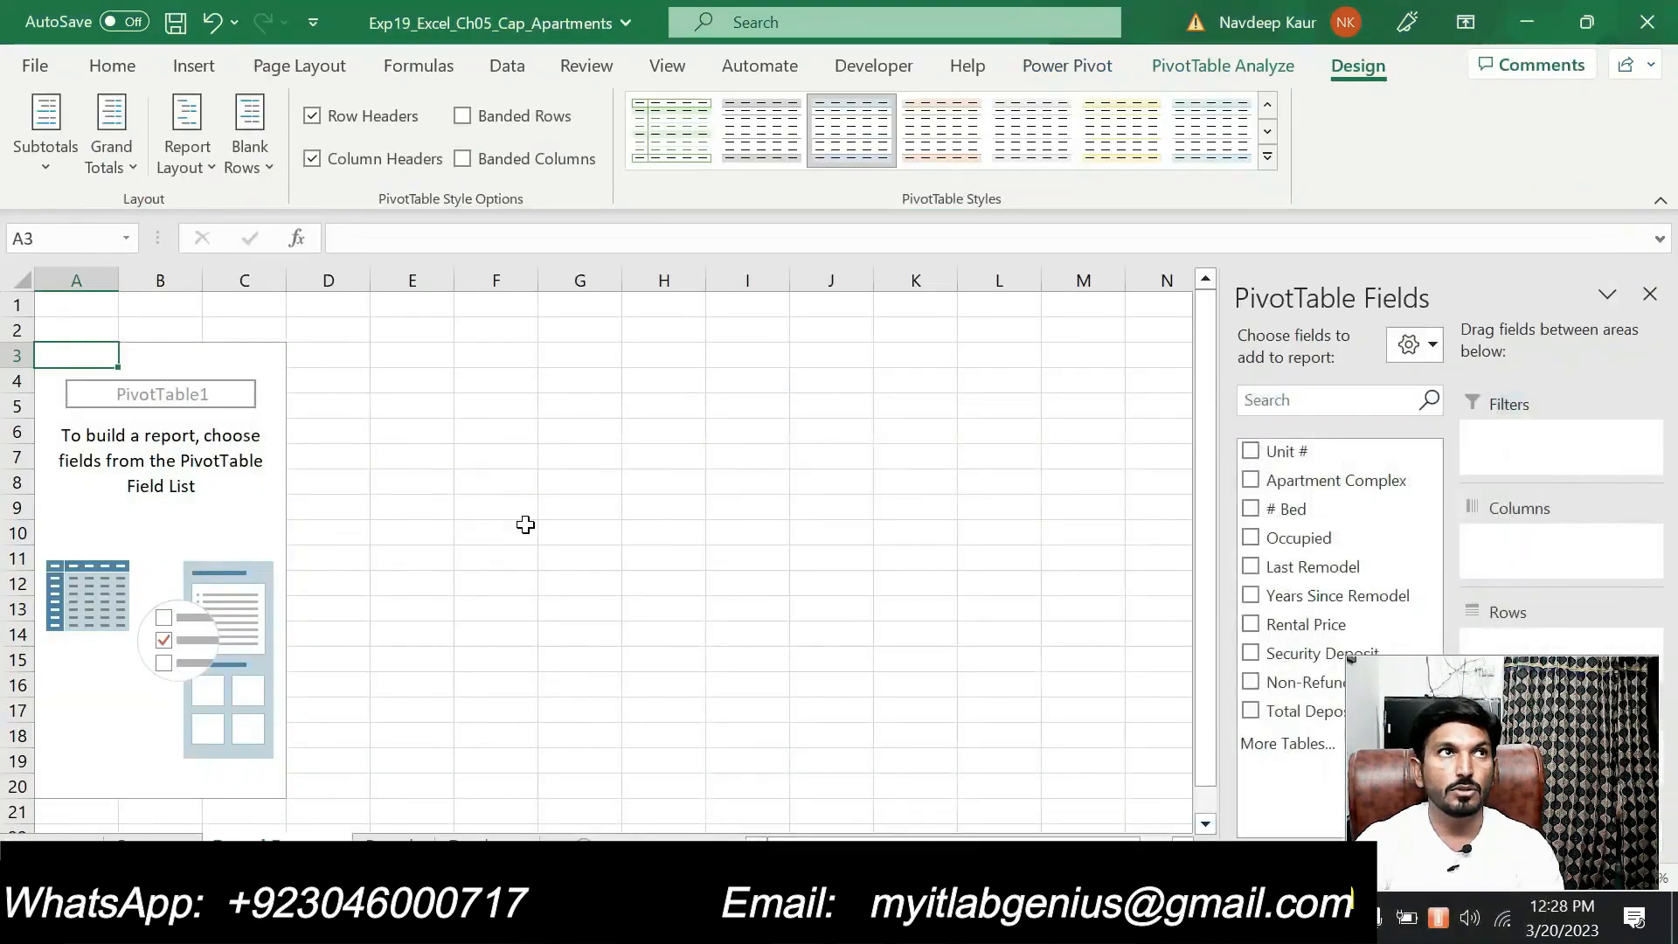
pyautogui.click(1172, 65)
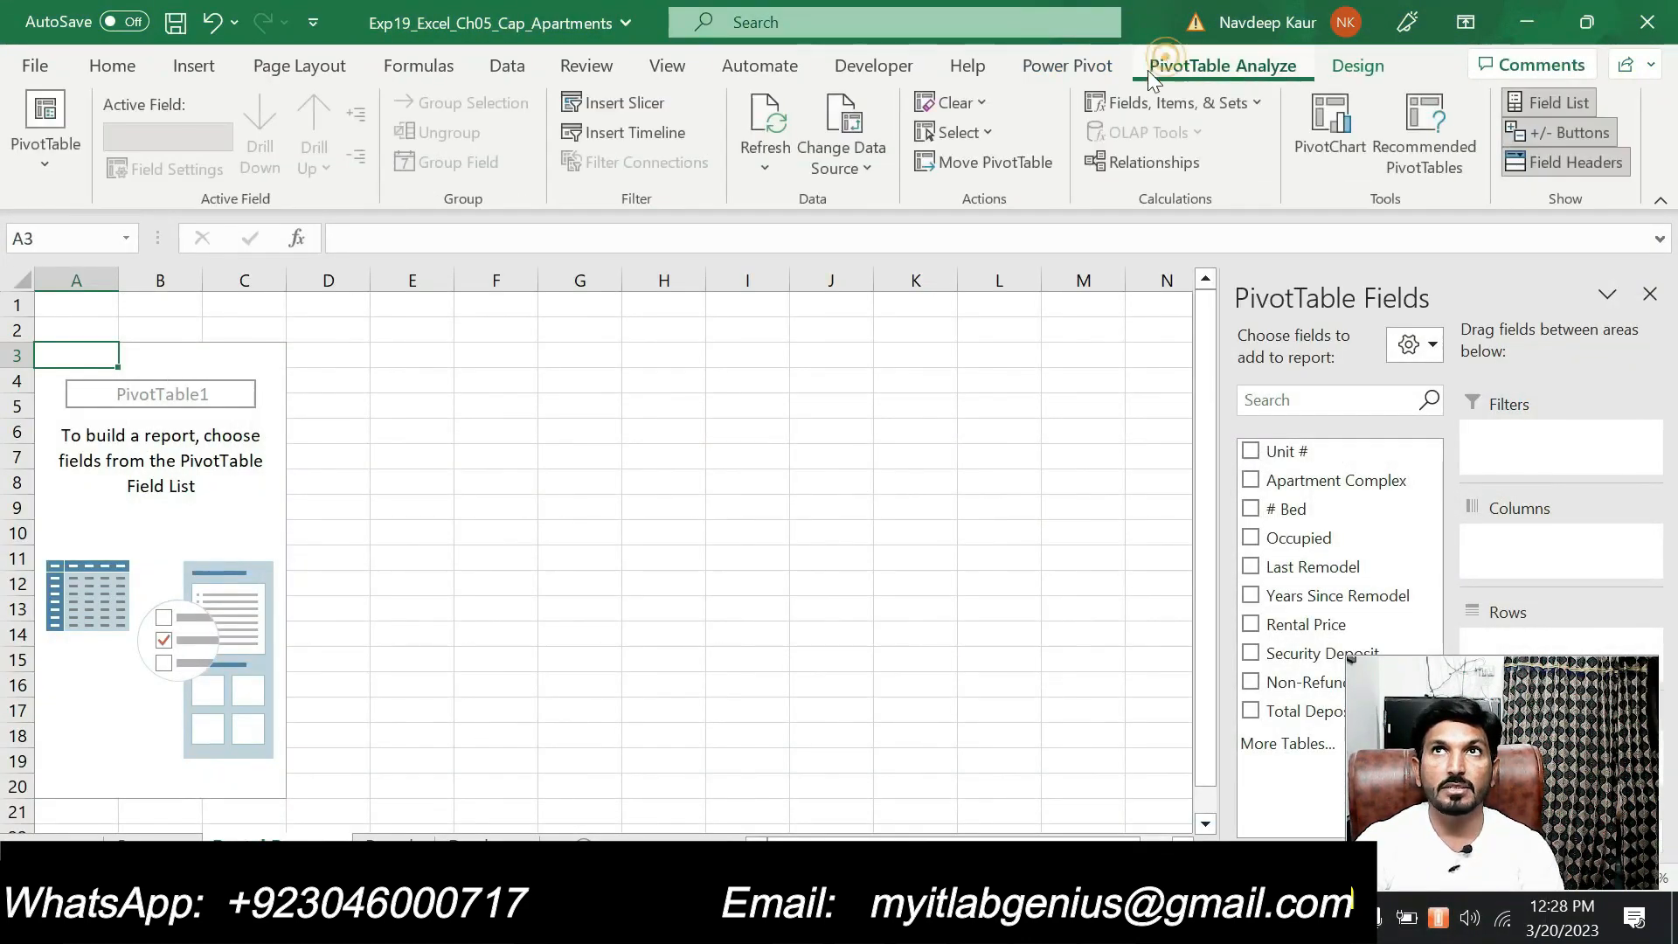
pyautogui.click(40, 171)
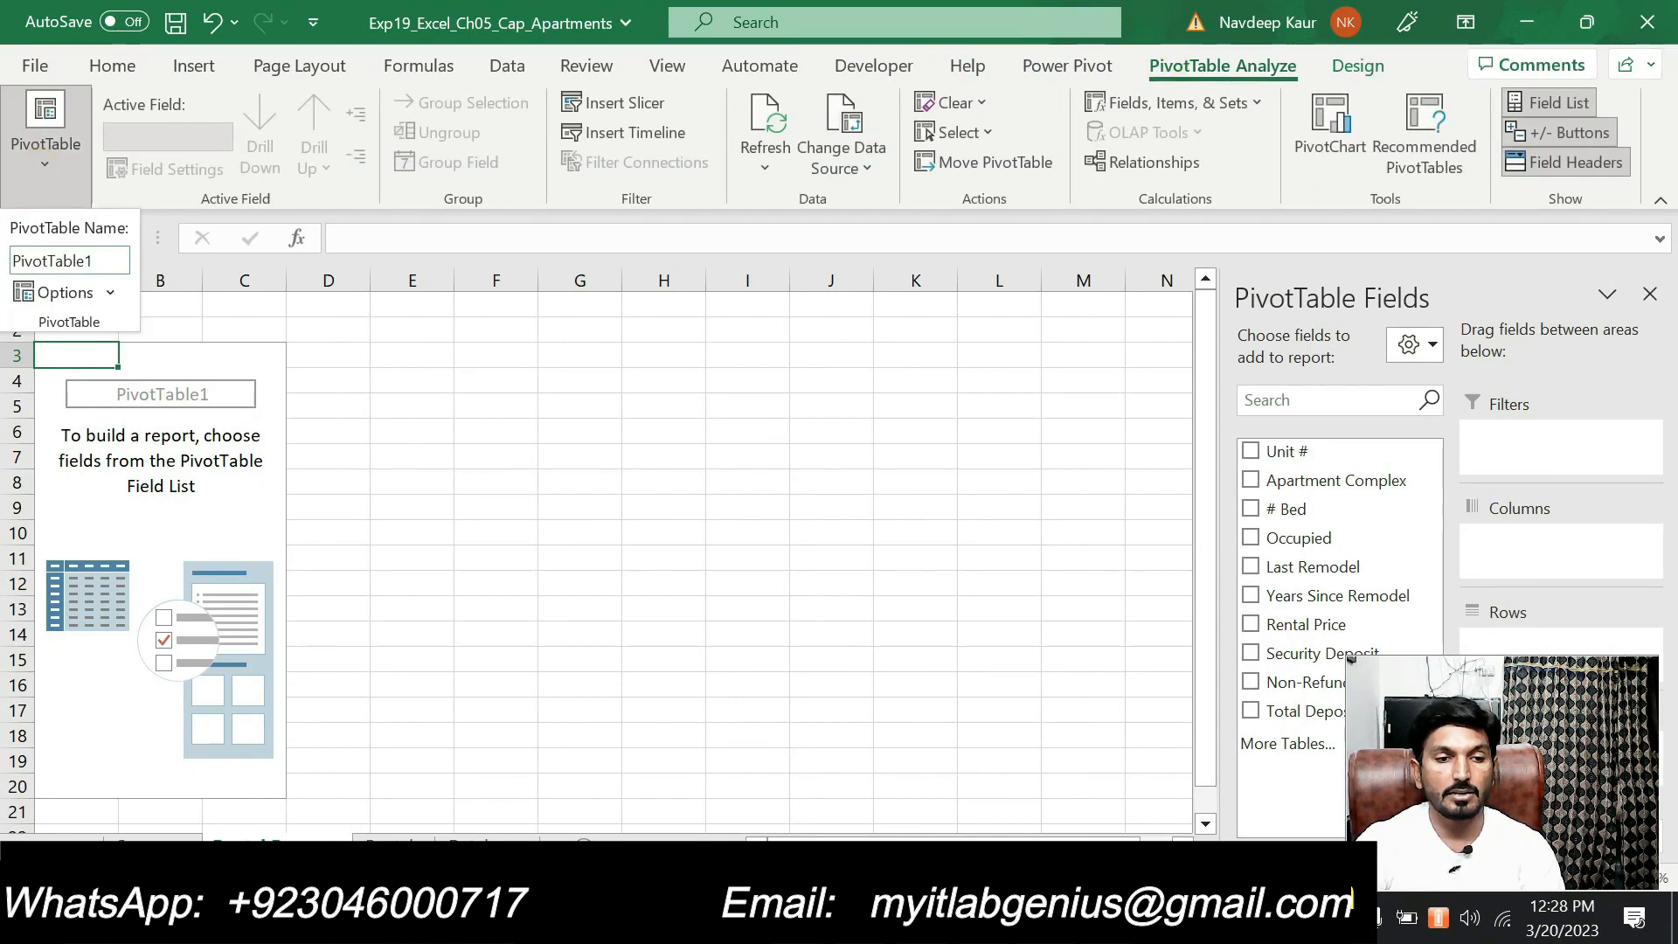
pyautogui.doubleClick(105, 261)
pyautogui.write('Rental Revenue')
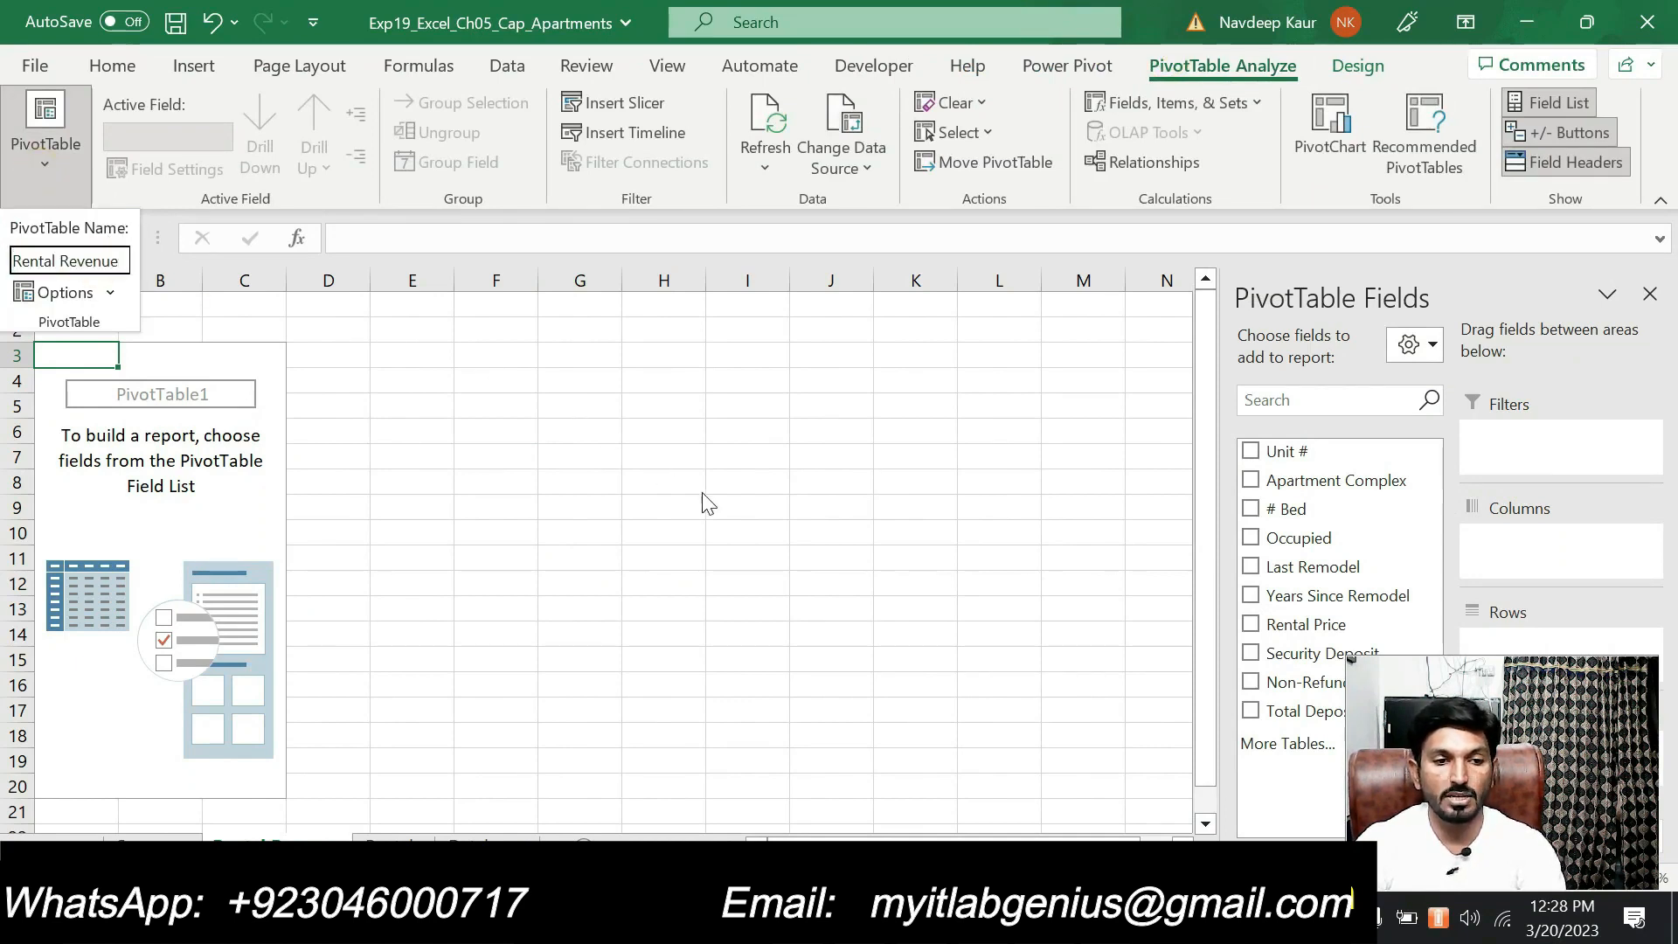
pyautogui.press('Return')
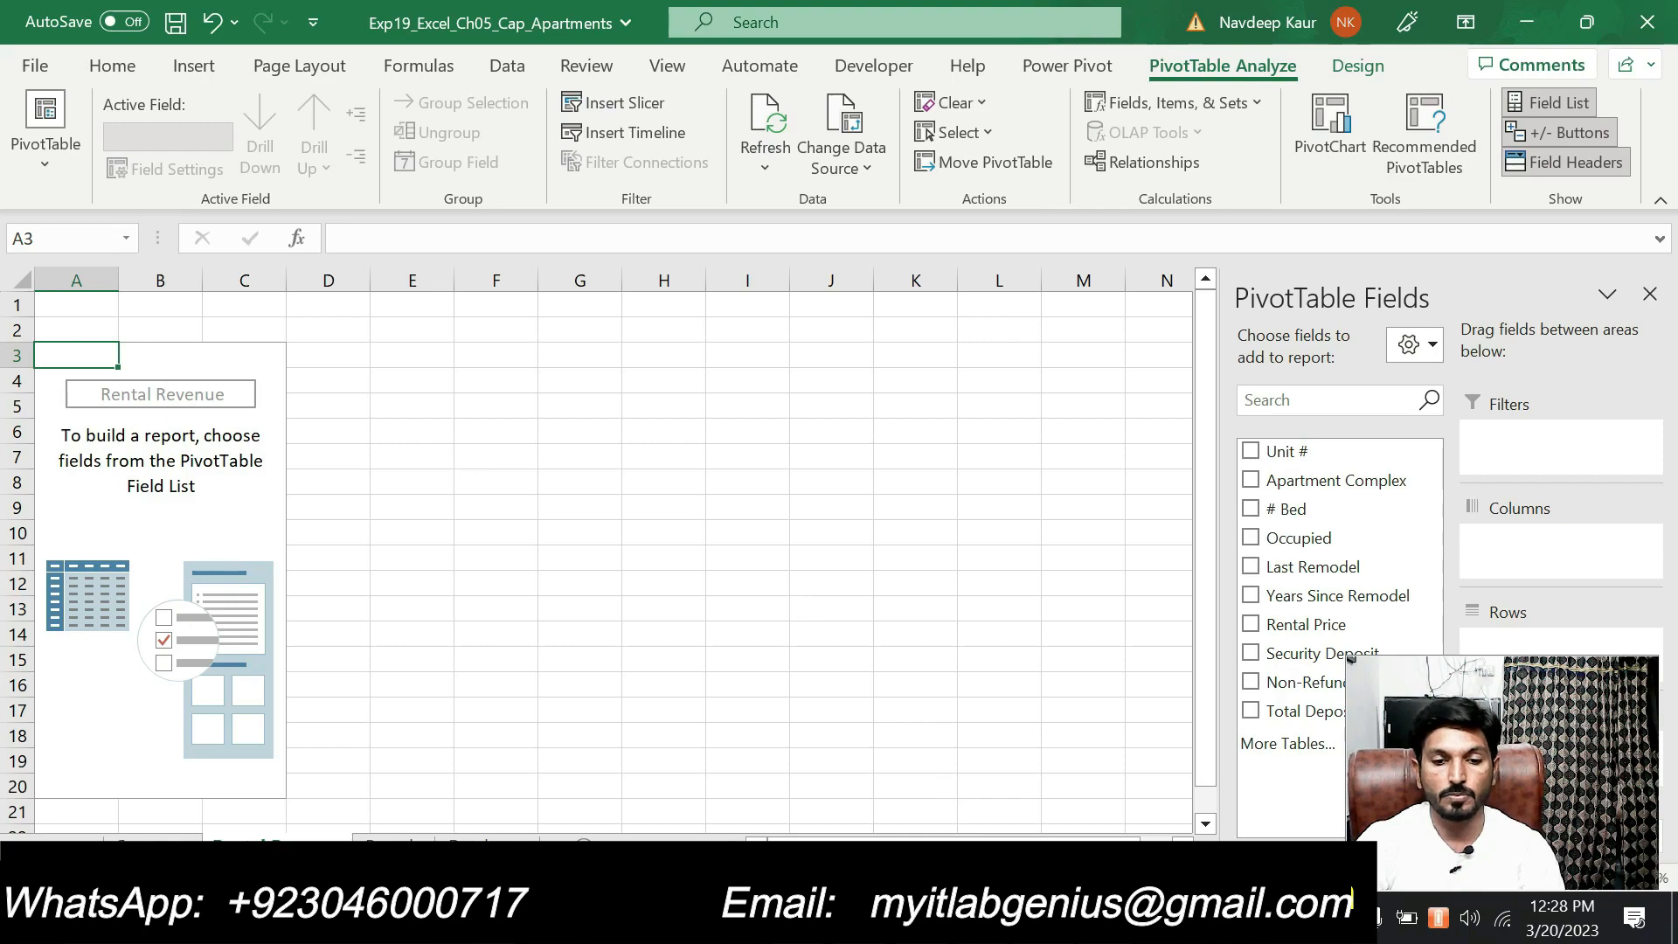
# Switch to the Word instructions, clear the highlight from step 5's PivotTable paragraph and highlight step 6
pyautogui.click(970, 918)
pyautogui.scroll(-3, 989, 794)
pyautogui.moveTo(1112, 525); pyautogui.dragTo(563, 495)
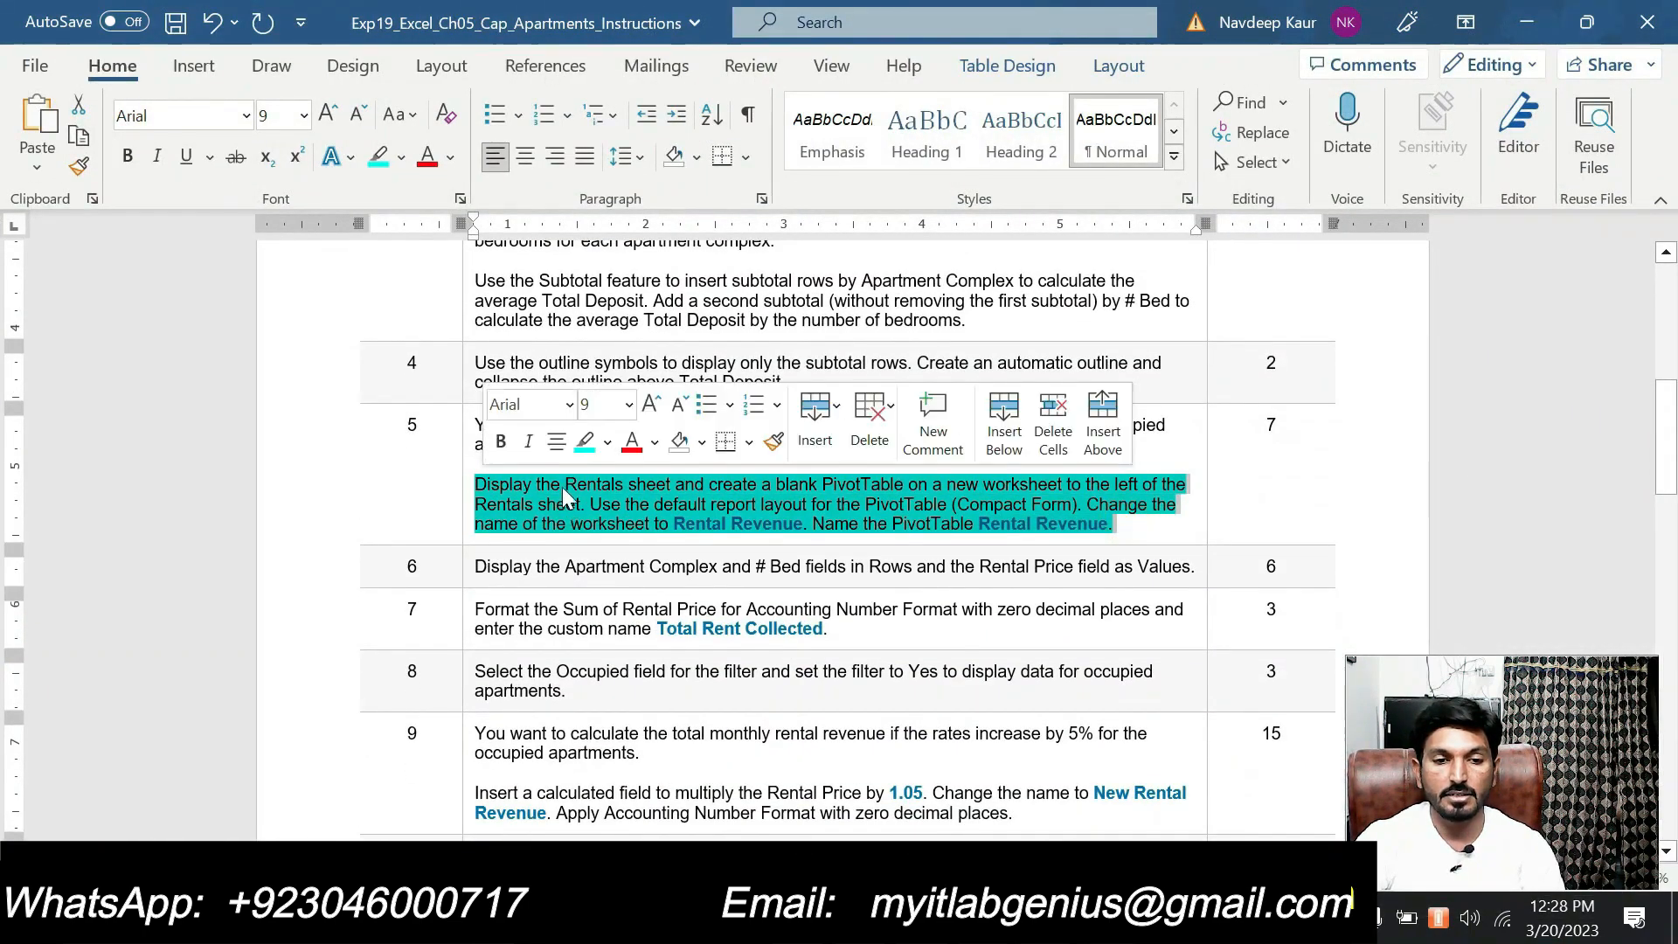
pyautogui.press('Left')
pyautogui.scroll(-1, 493, 525)
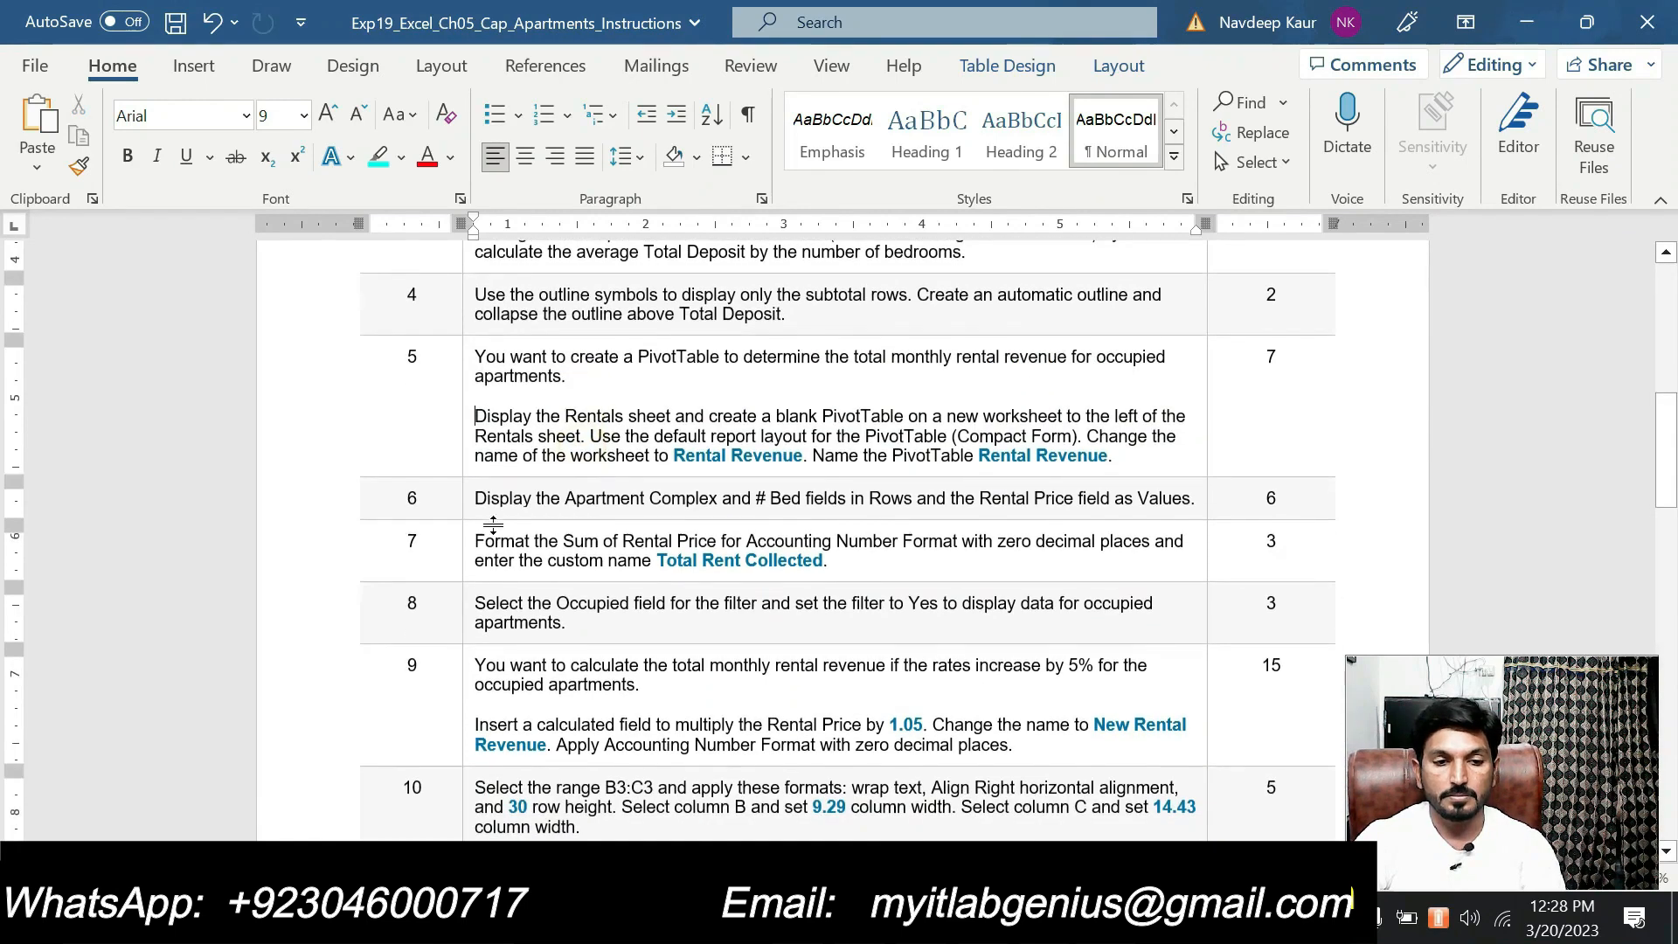
pyautogui.moveTo(474, 498); pyautogui.dragTo(1196, 498)
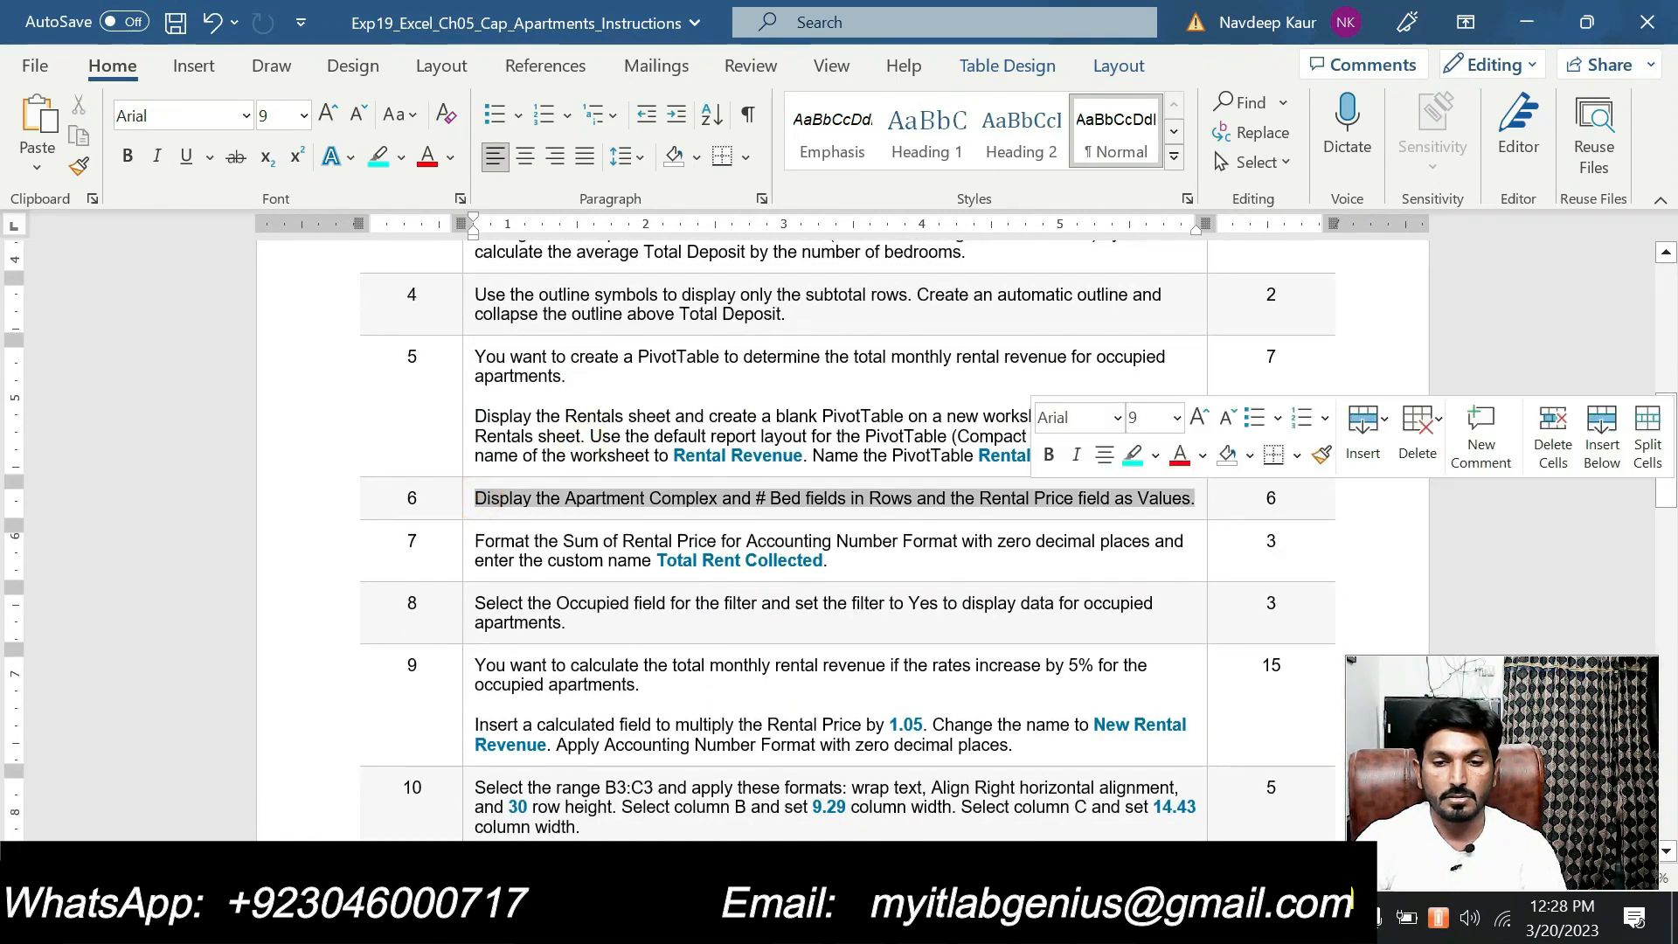
pyautogui.click(1133, 455)
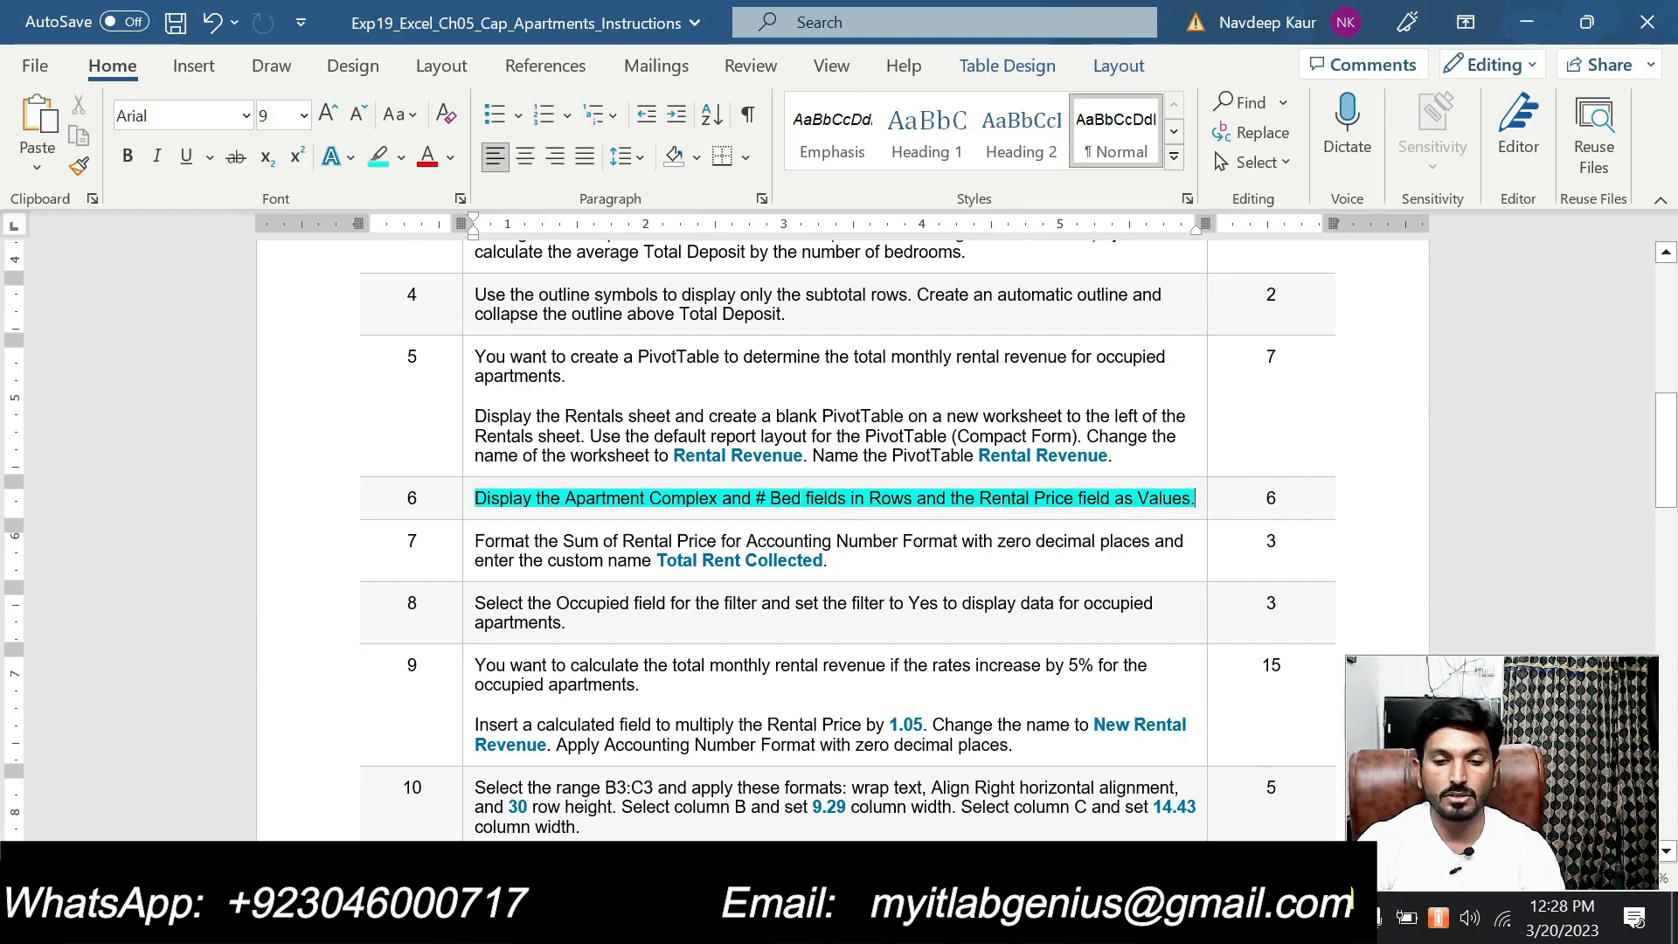
# Switch to Excel and add the Apartment Complex and # Bed fields to the PivotTable's Rows area, in that order
pyautogui.click(1110, 918)
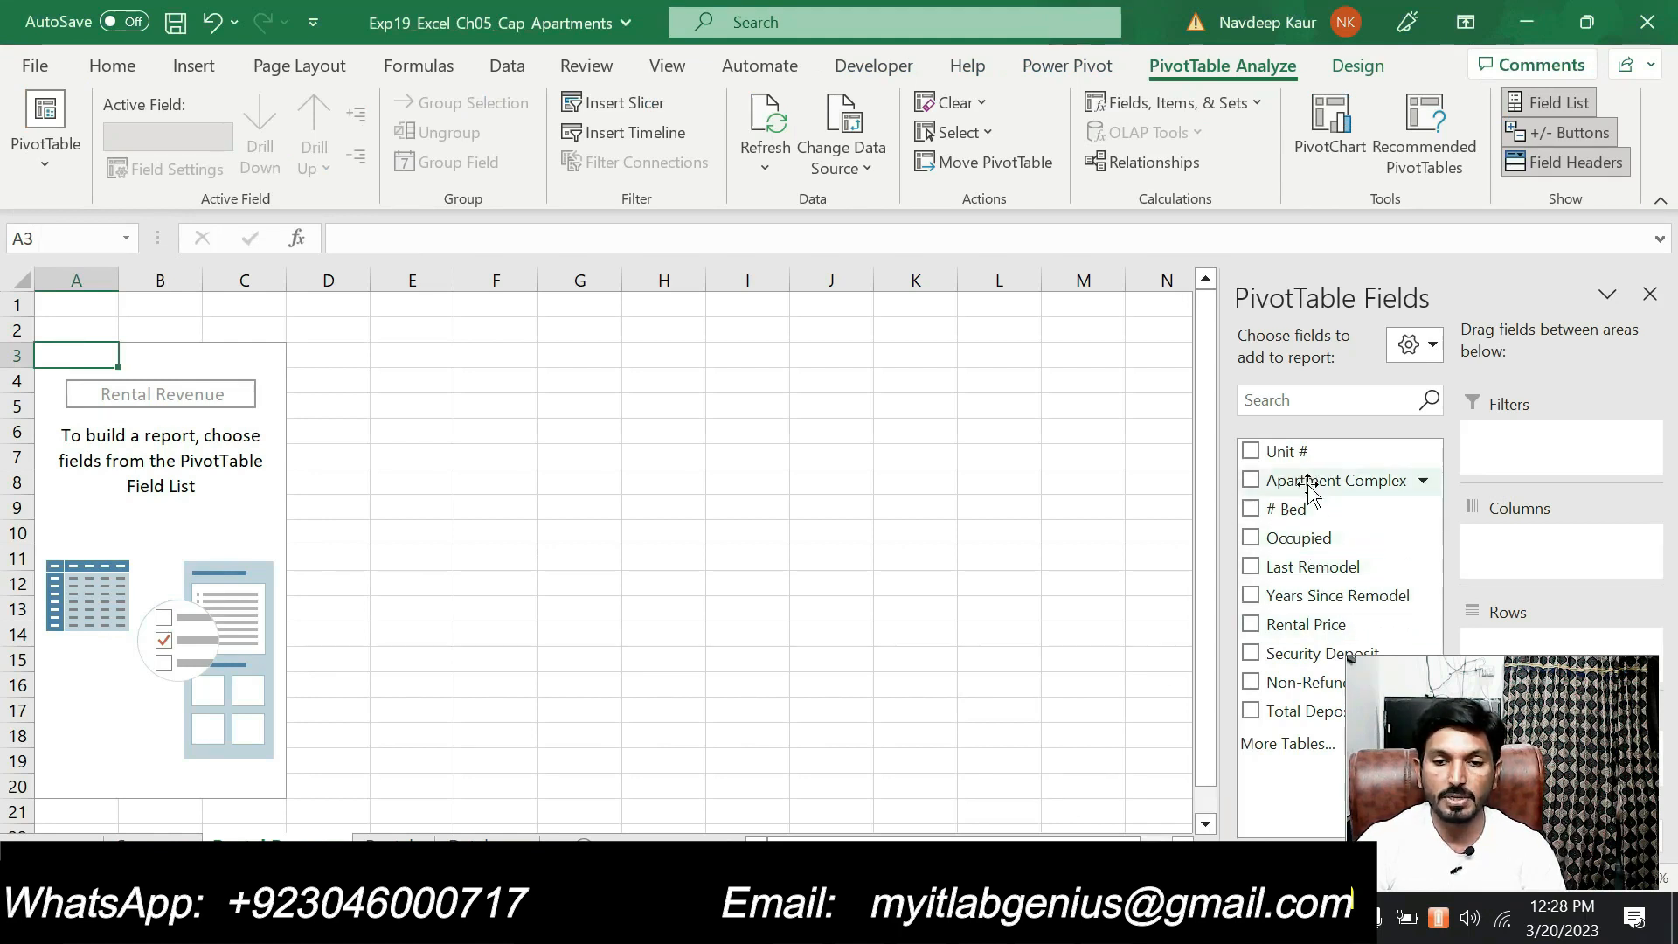
pyautogui.moveTo(1308, 486); pyautogui.dragTo(1540, 648)
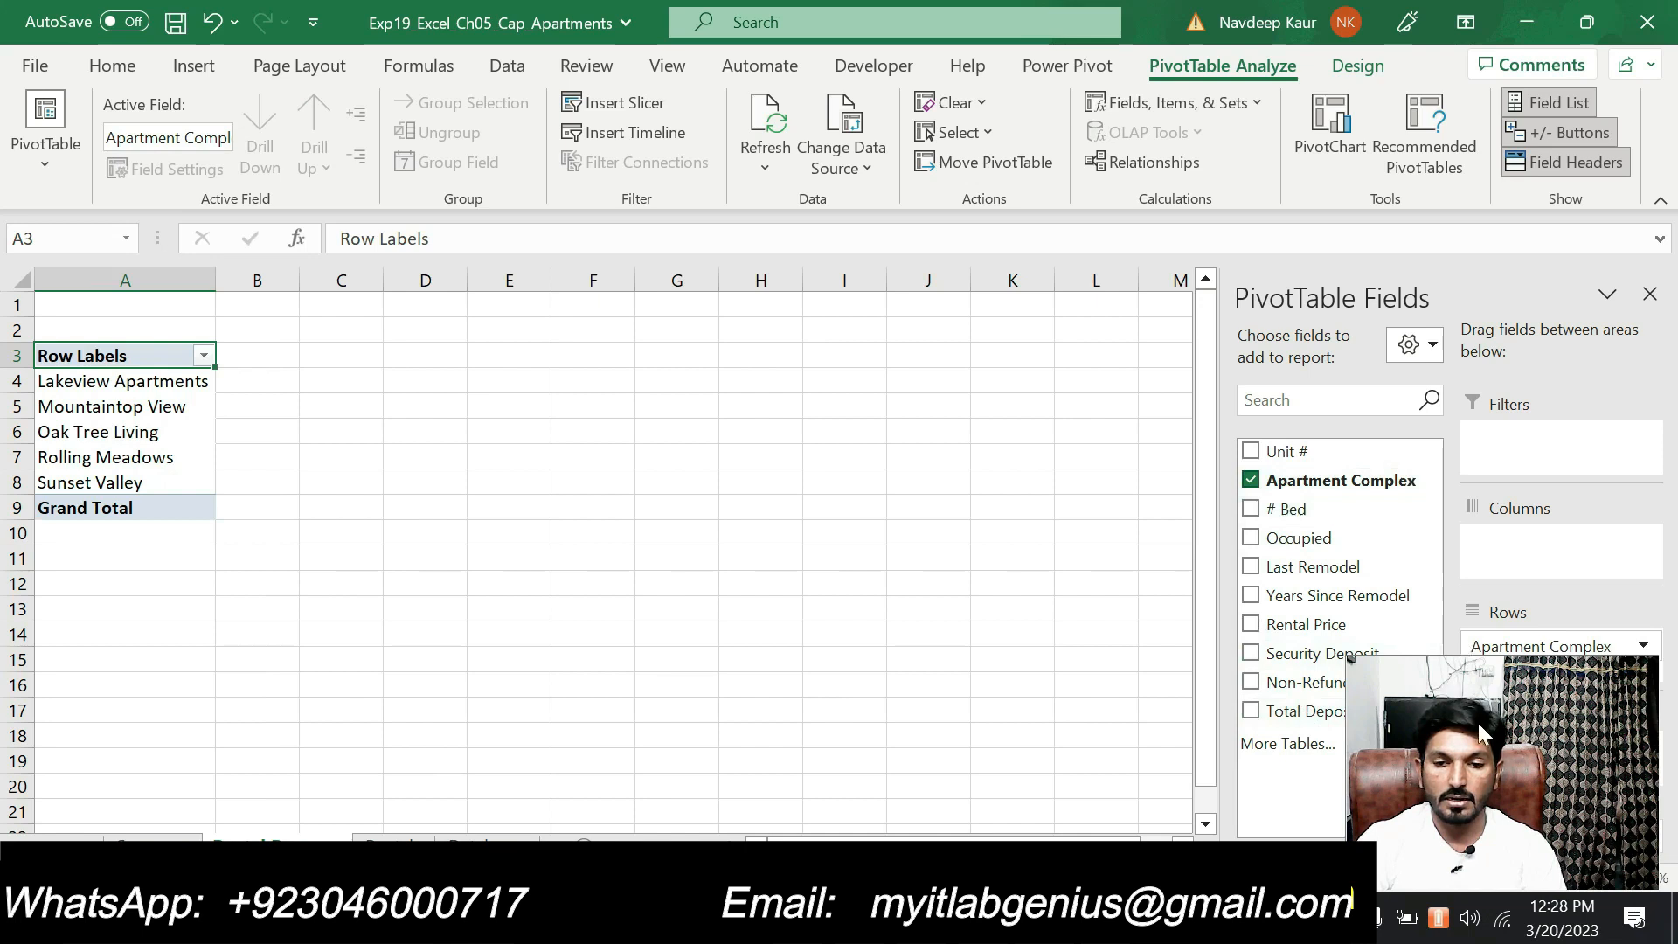
pyautogui.click(1307, 510)
pyautogui.moveTo(1294, 511); pyautogui.dragTo(1516, 684)
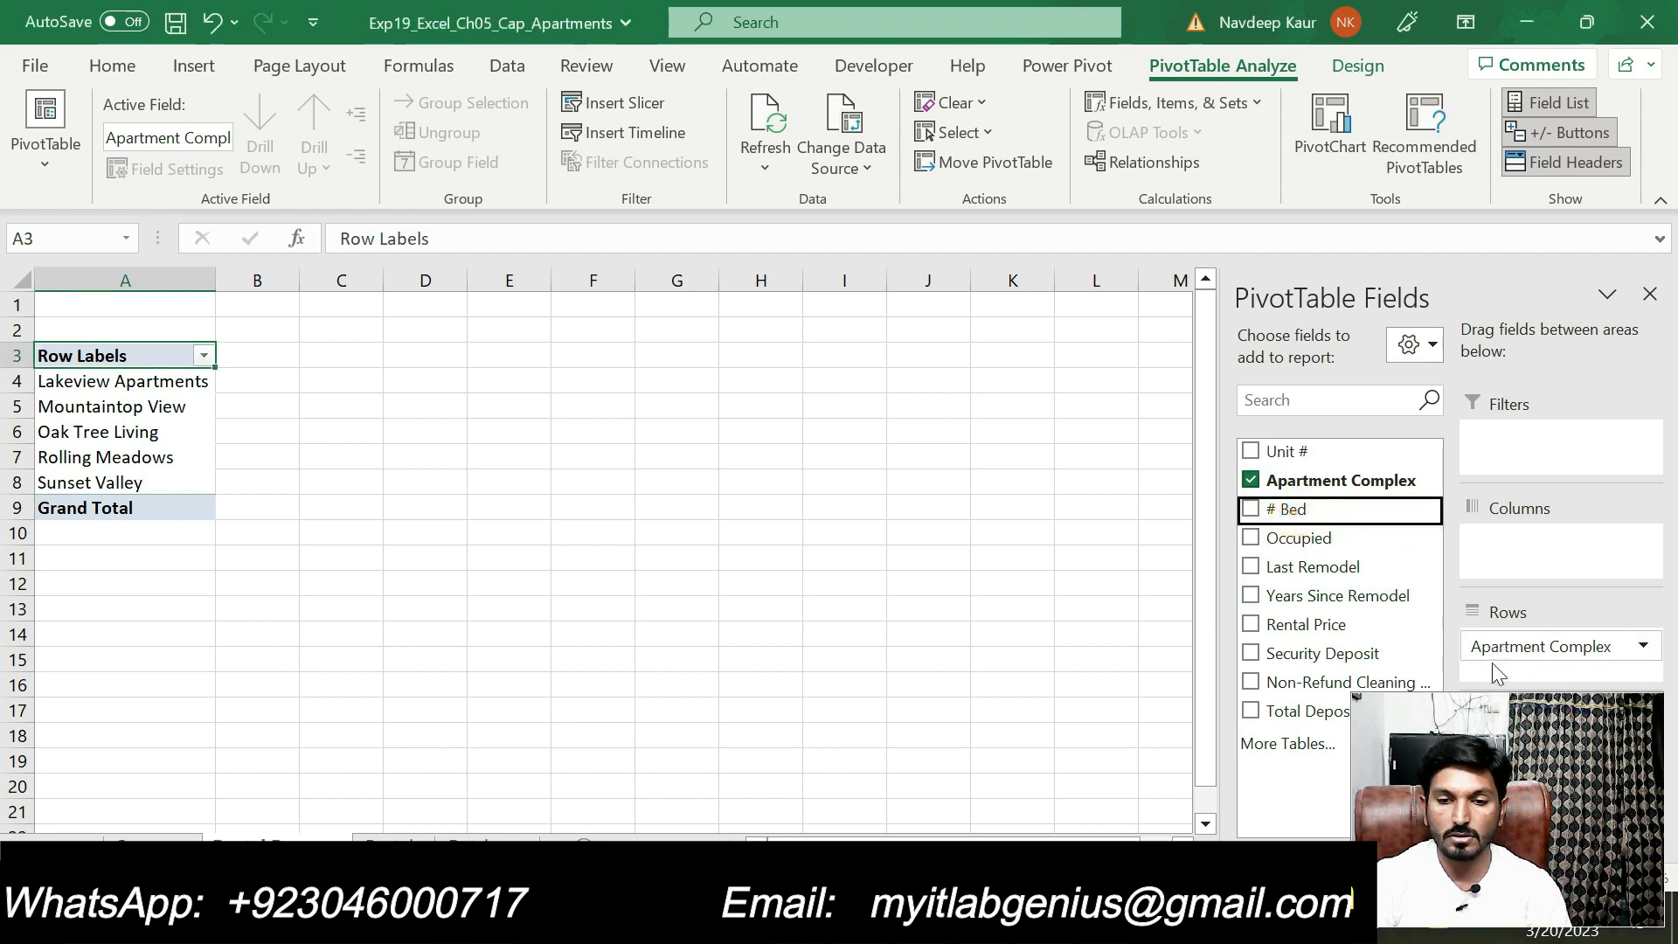
pyautogui.moveTo(1307, 511); pyautogui.dragTo(1518, 684)
pyautogui.moveTo(1131, 760); pyautogui.dragTo(922, 768)
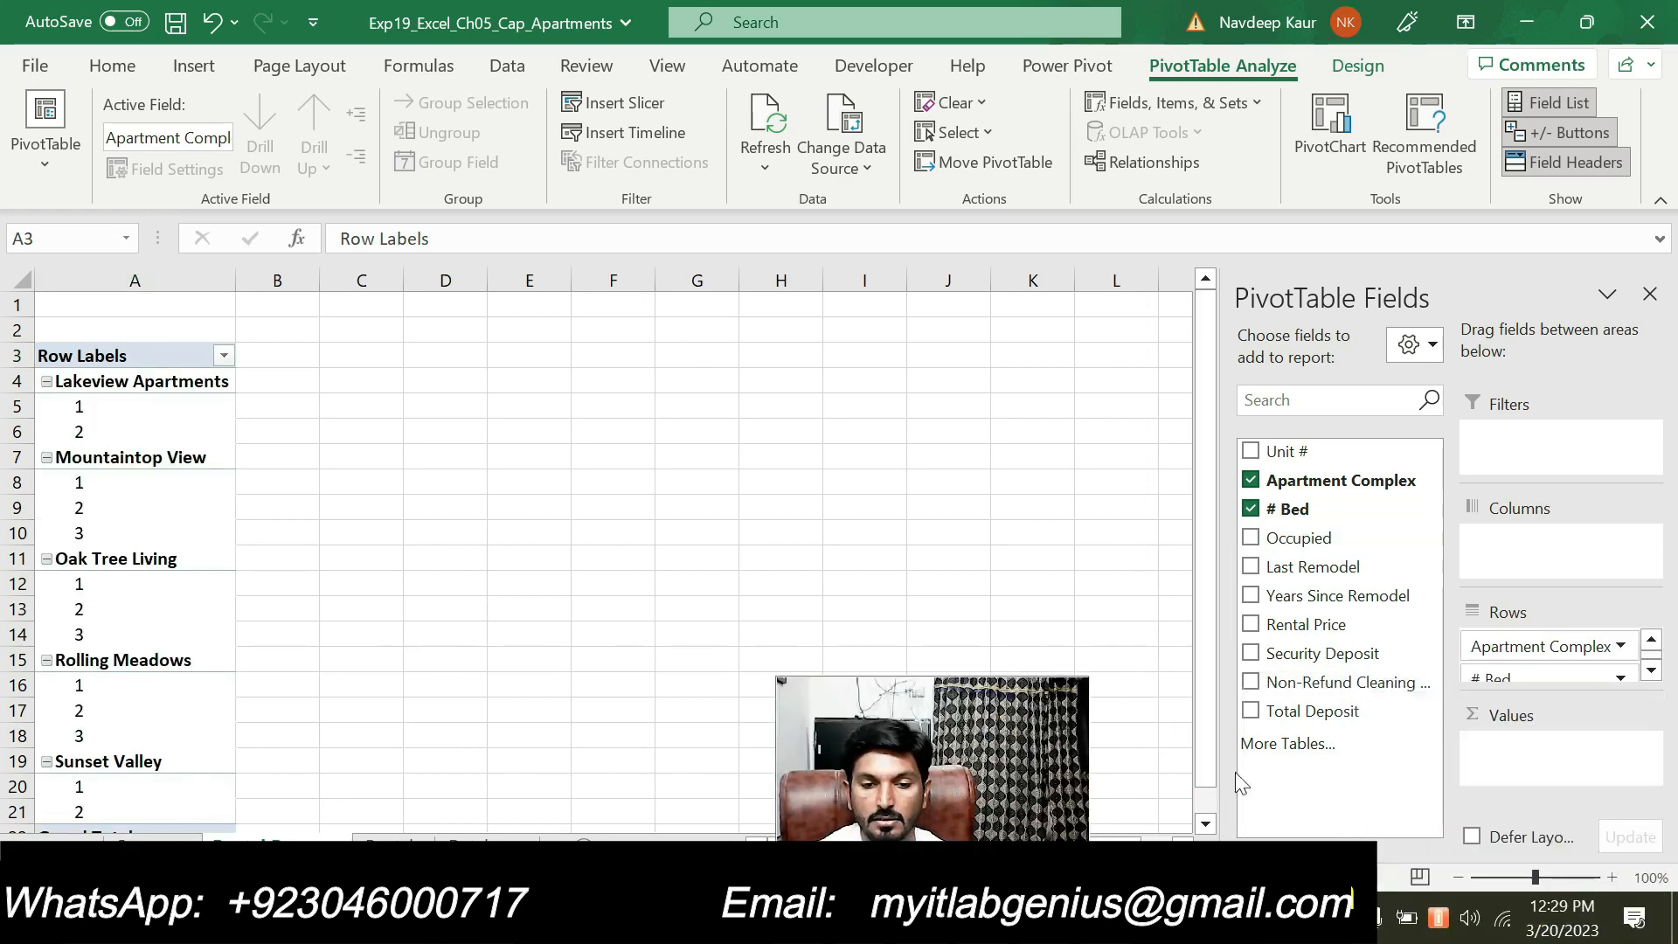
# Recheck step 6 in the Word instructions and add the Rental Price field to the PivotTable's Values area in Excel
pyautogui.hotkey('alt', 'Tab')
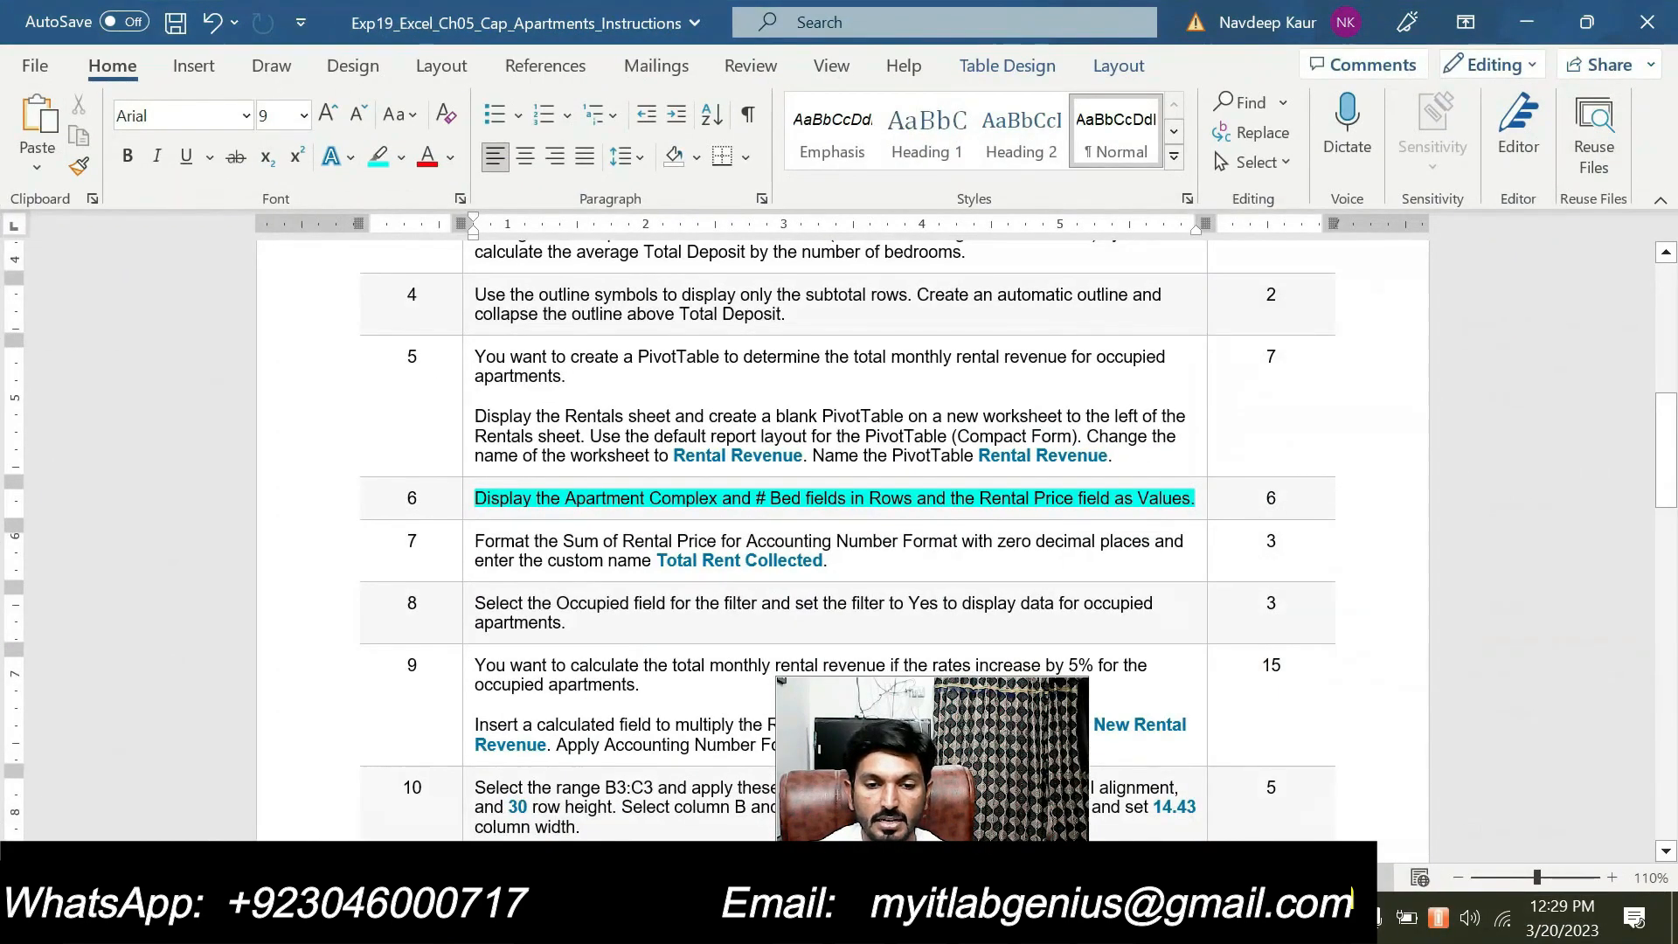
pyautogui.hotkey('alt', 'Tab')
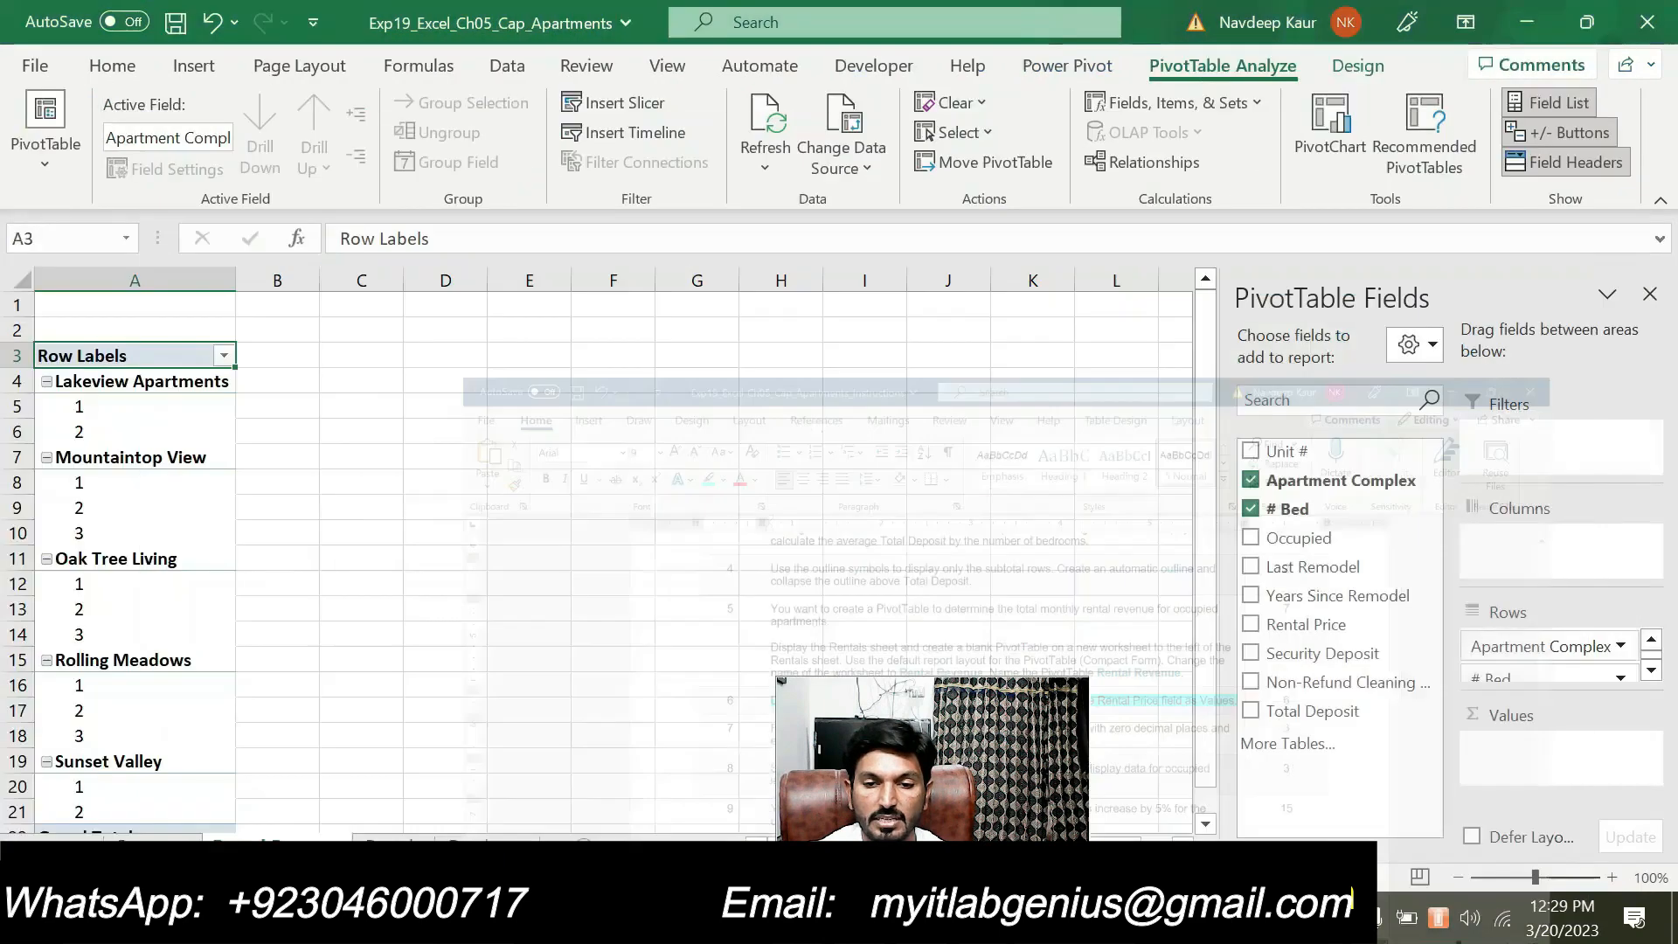
pyautogui.moveTo(1326, 628); pyautogui.dragTo(1525, 774)
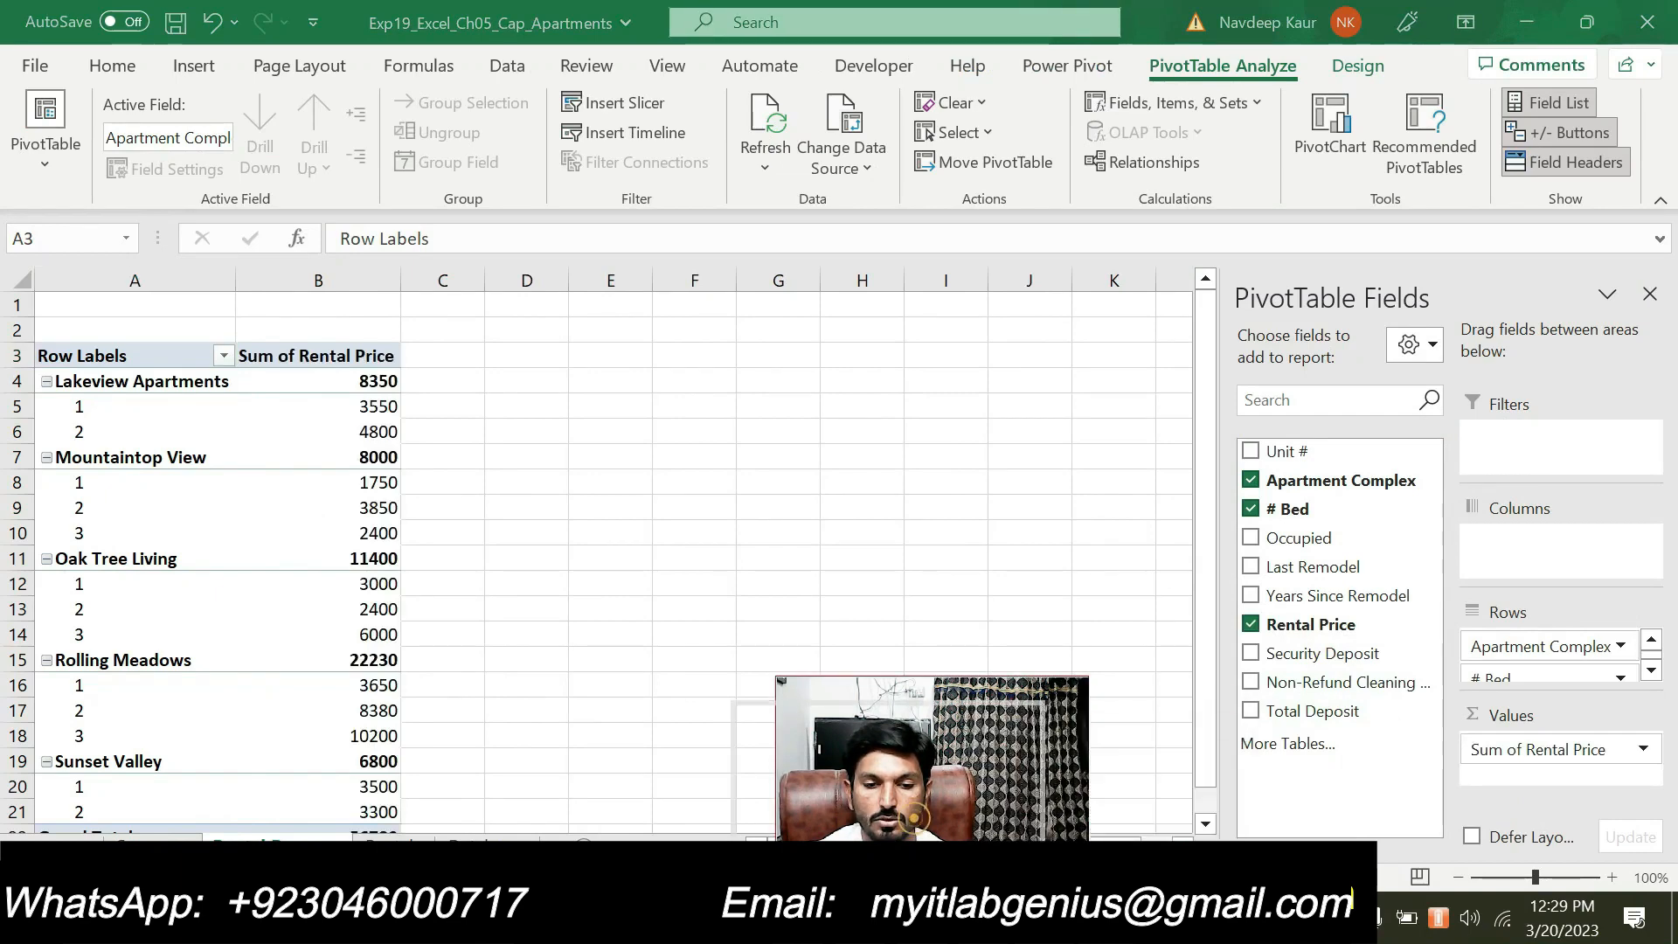
# Switch to the Word instructions, clear the highlight from step 6 and highlight step 7
pyautogui.hotkey('alt', 'Tab')
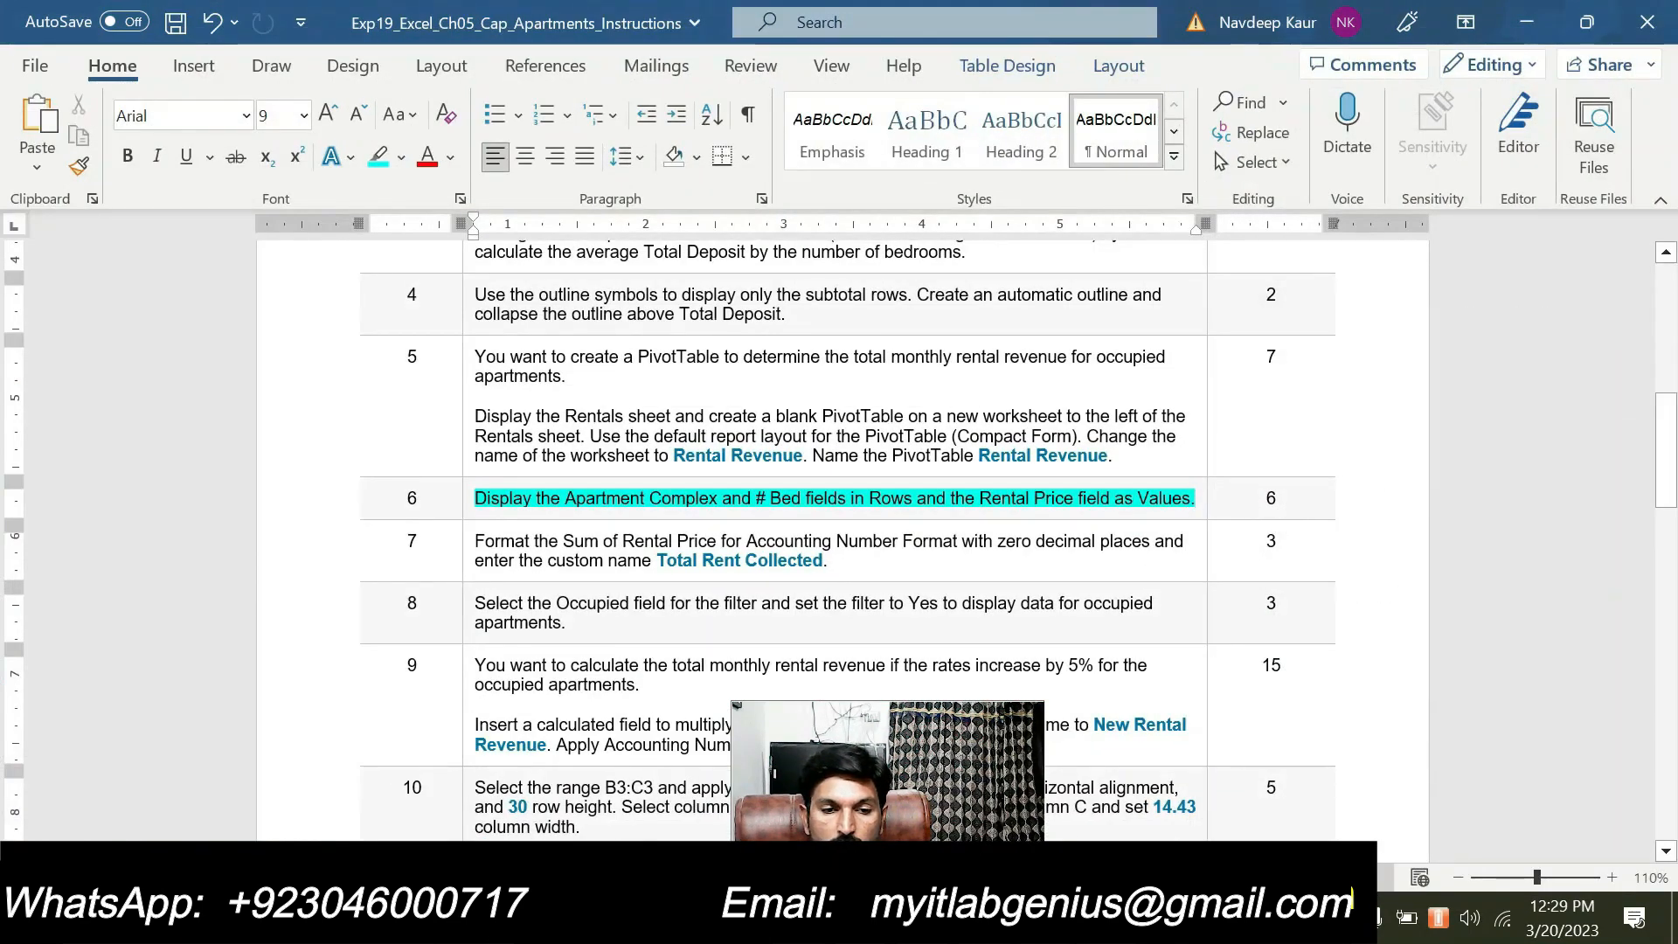
pyautogui.moveTo(1195, 500); pyautogui.dragTo(621, 499)
pyautogui.click(609, 452)
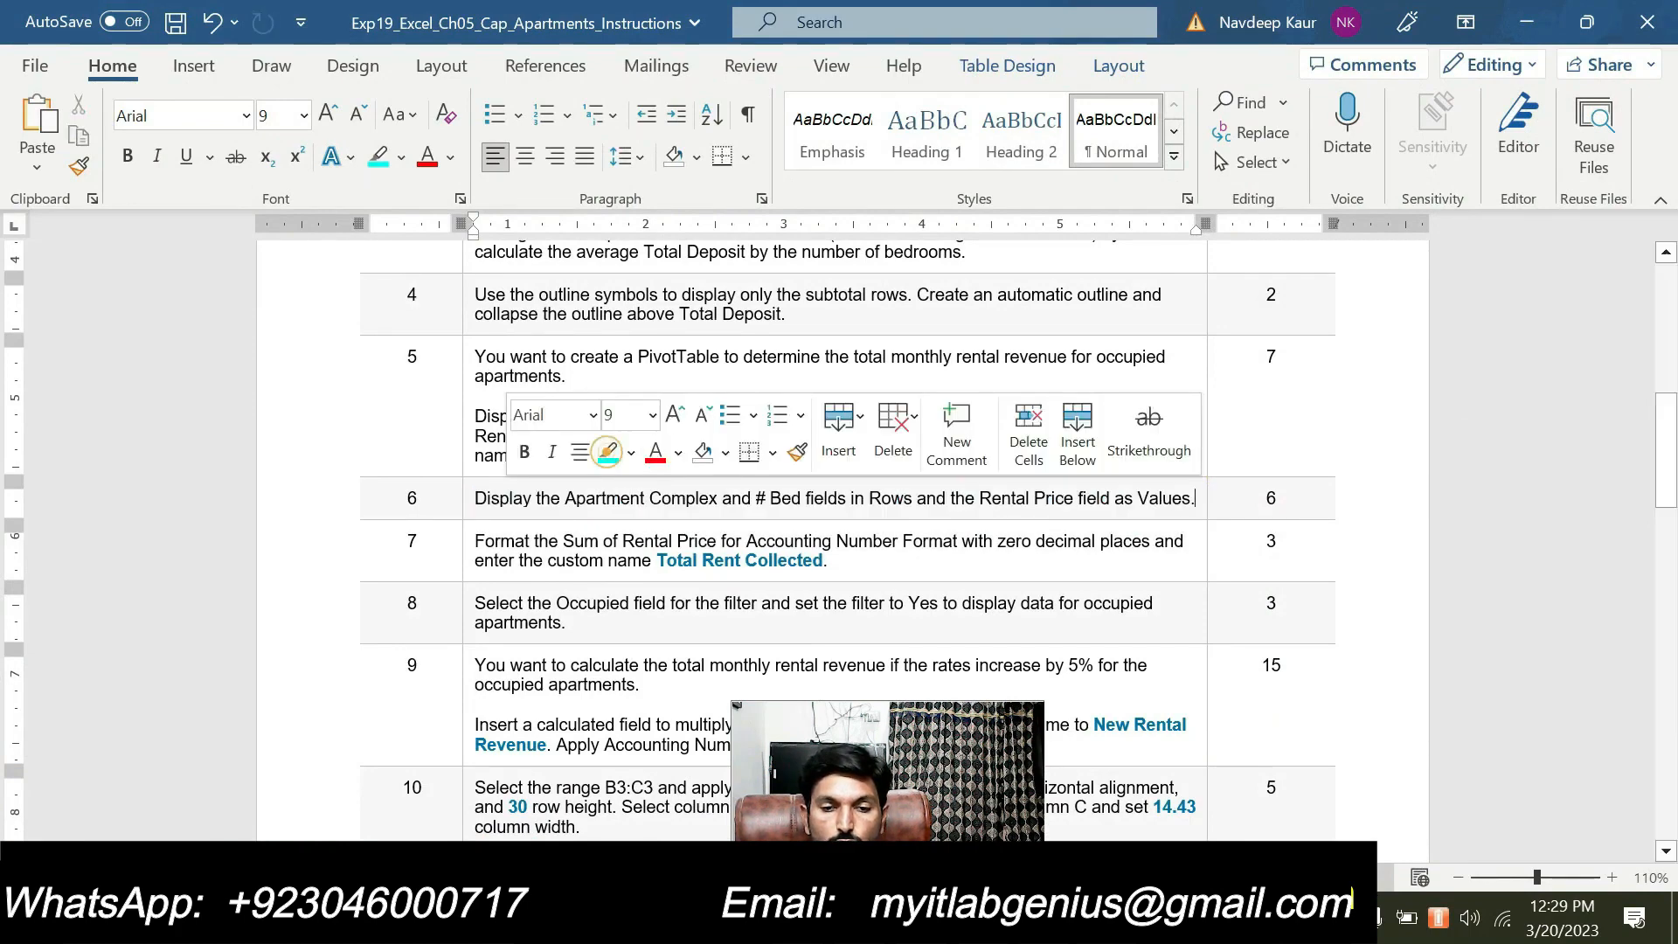
pyautogui.scroll(-3, 971, 742)
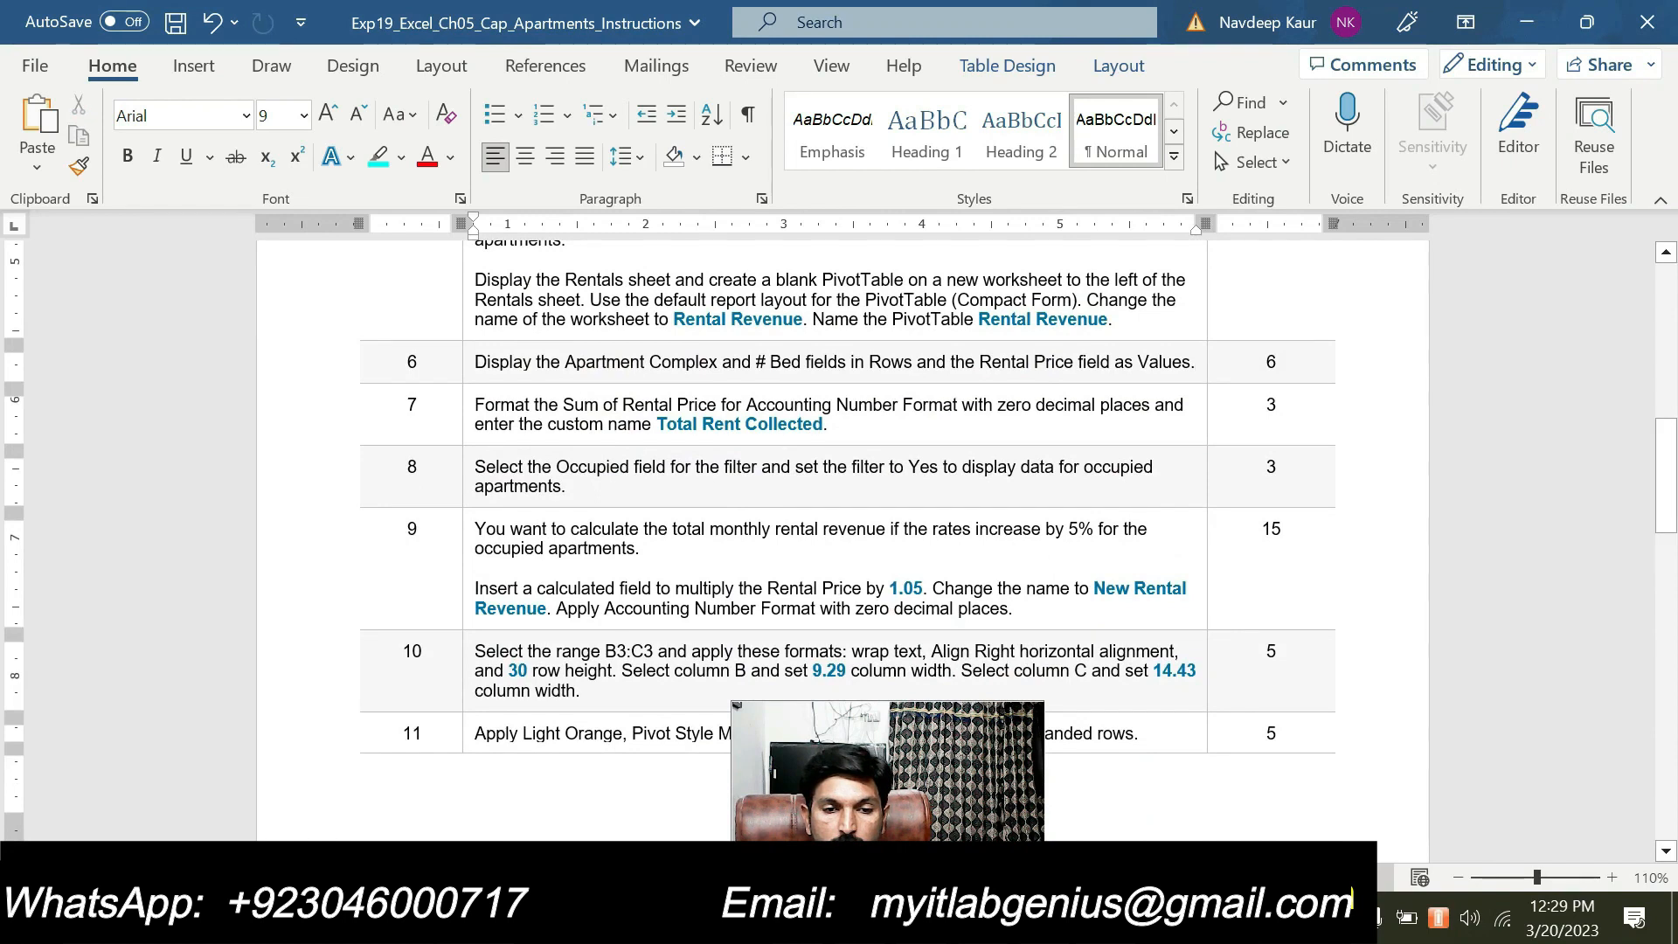
pyautogui.tripleClick(838, 424)
pyautogui.click(602, 364)
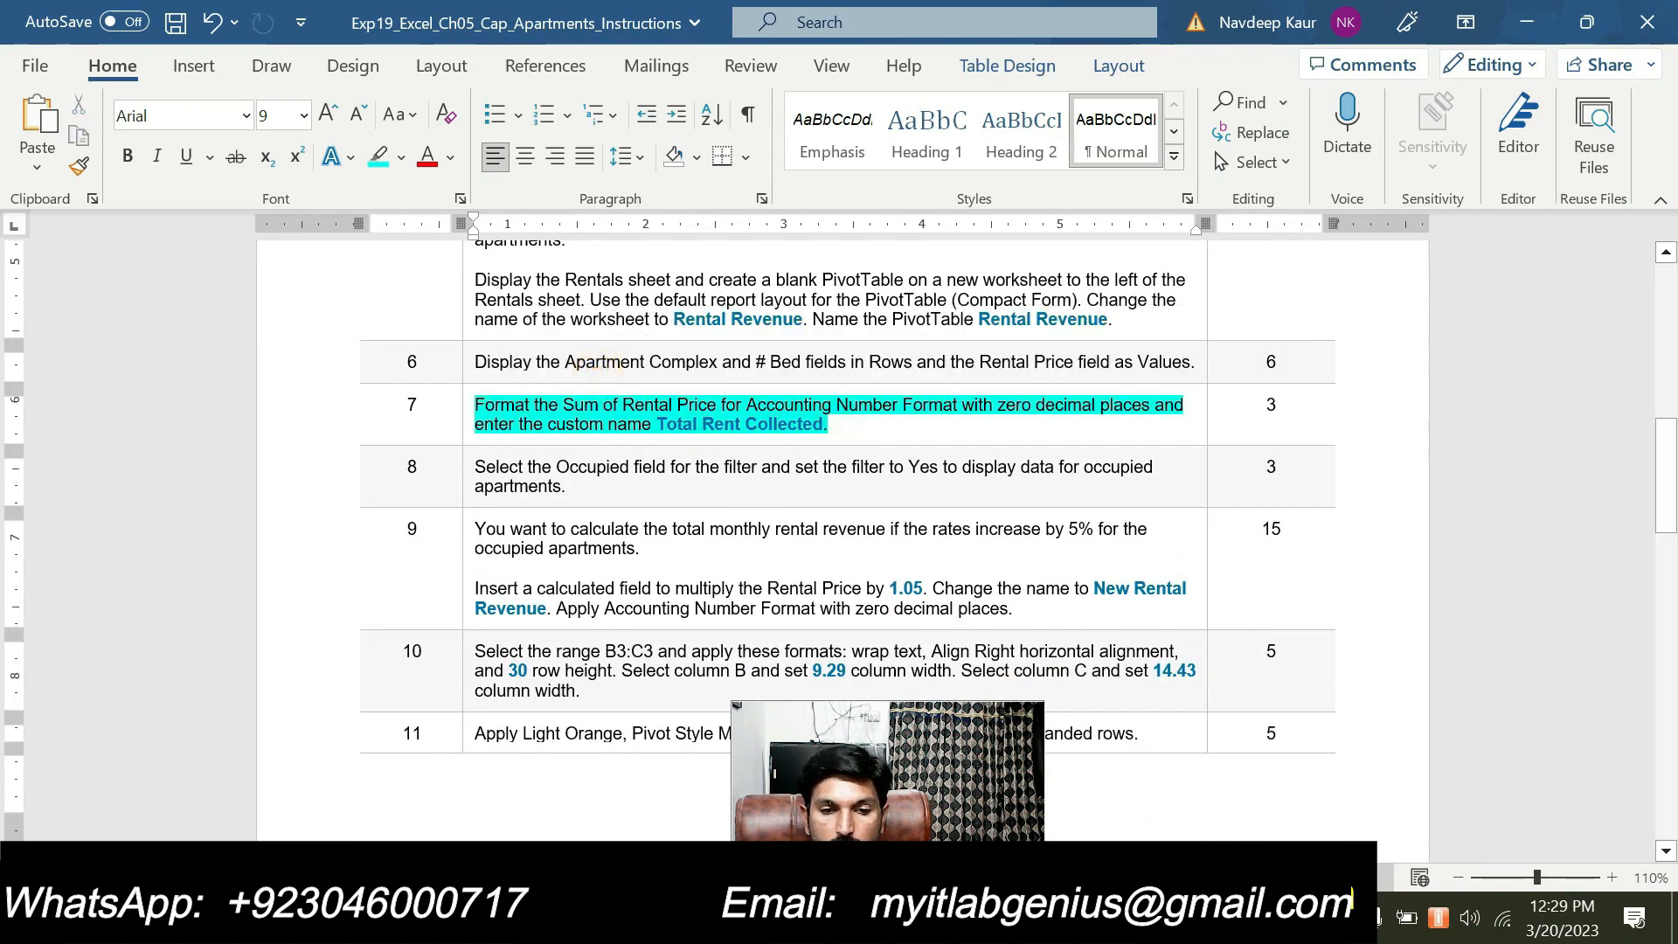
# Copy the custom name from step 7 in Word and enter Total Rent Collected as the Sum of Rental Price field's custom name in Excel
pyautogui.click(837, 424)
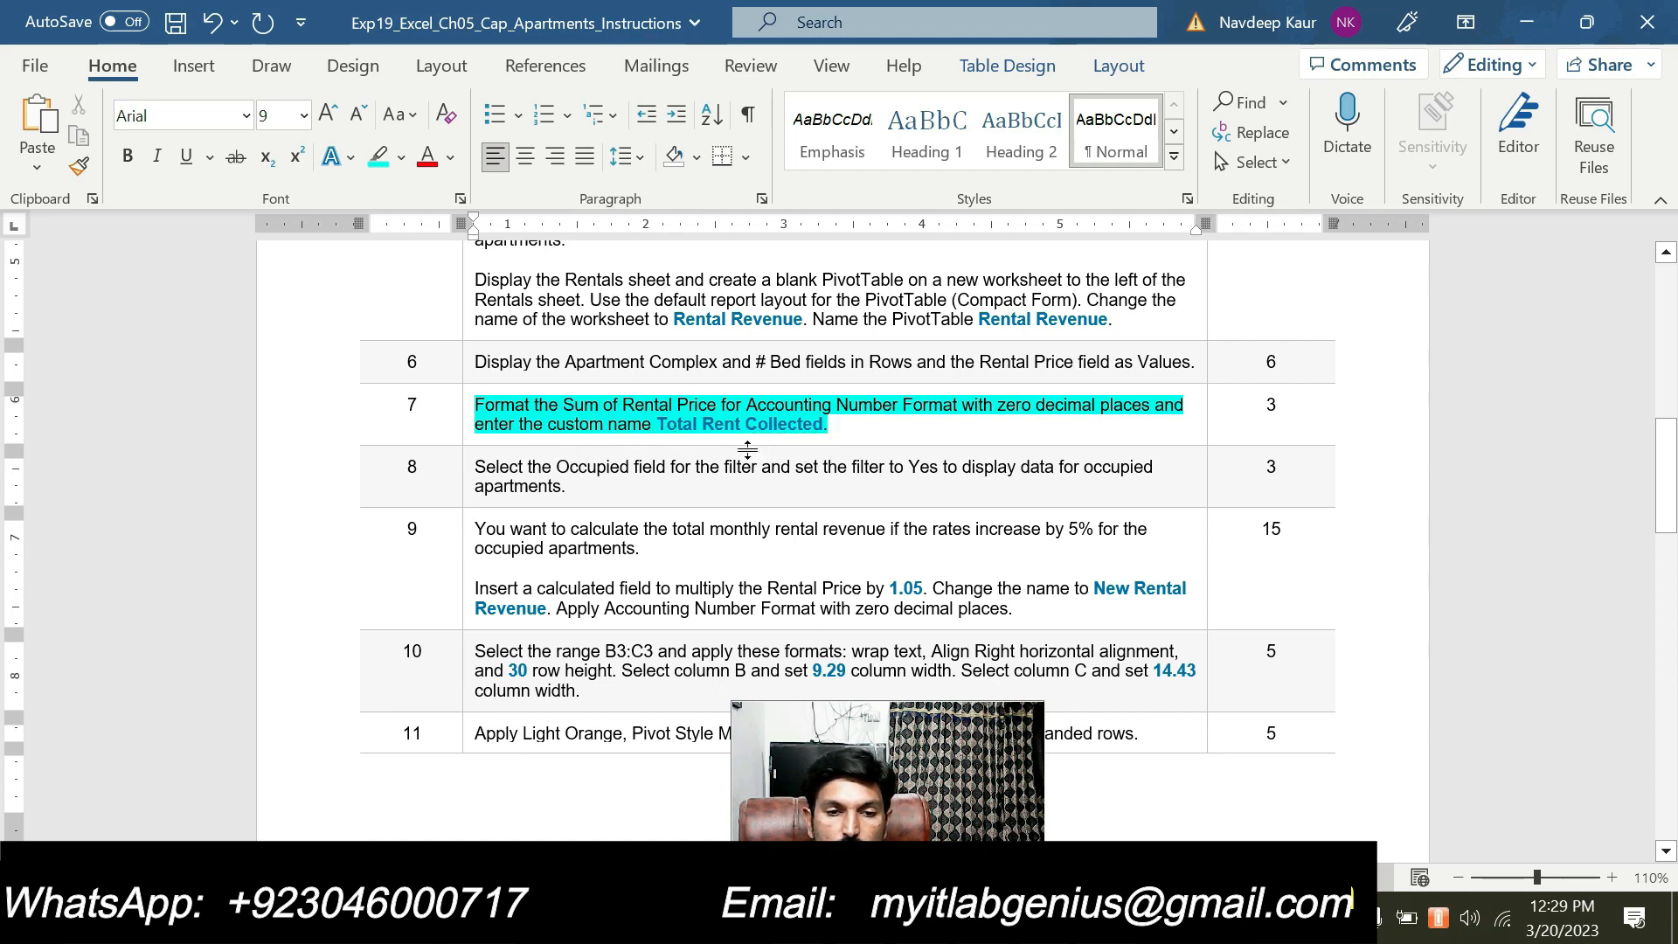
pyautogui.moveTo(658, 425); pyautogui.dragTo(822, 424)
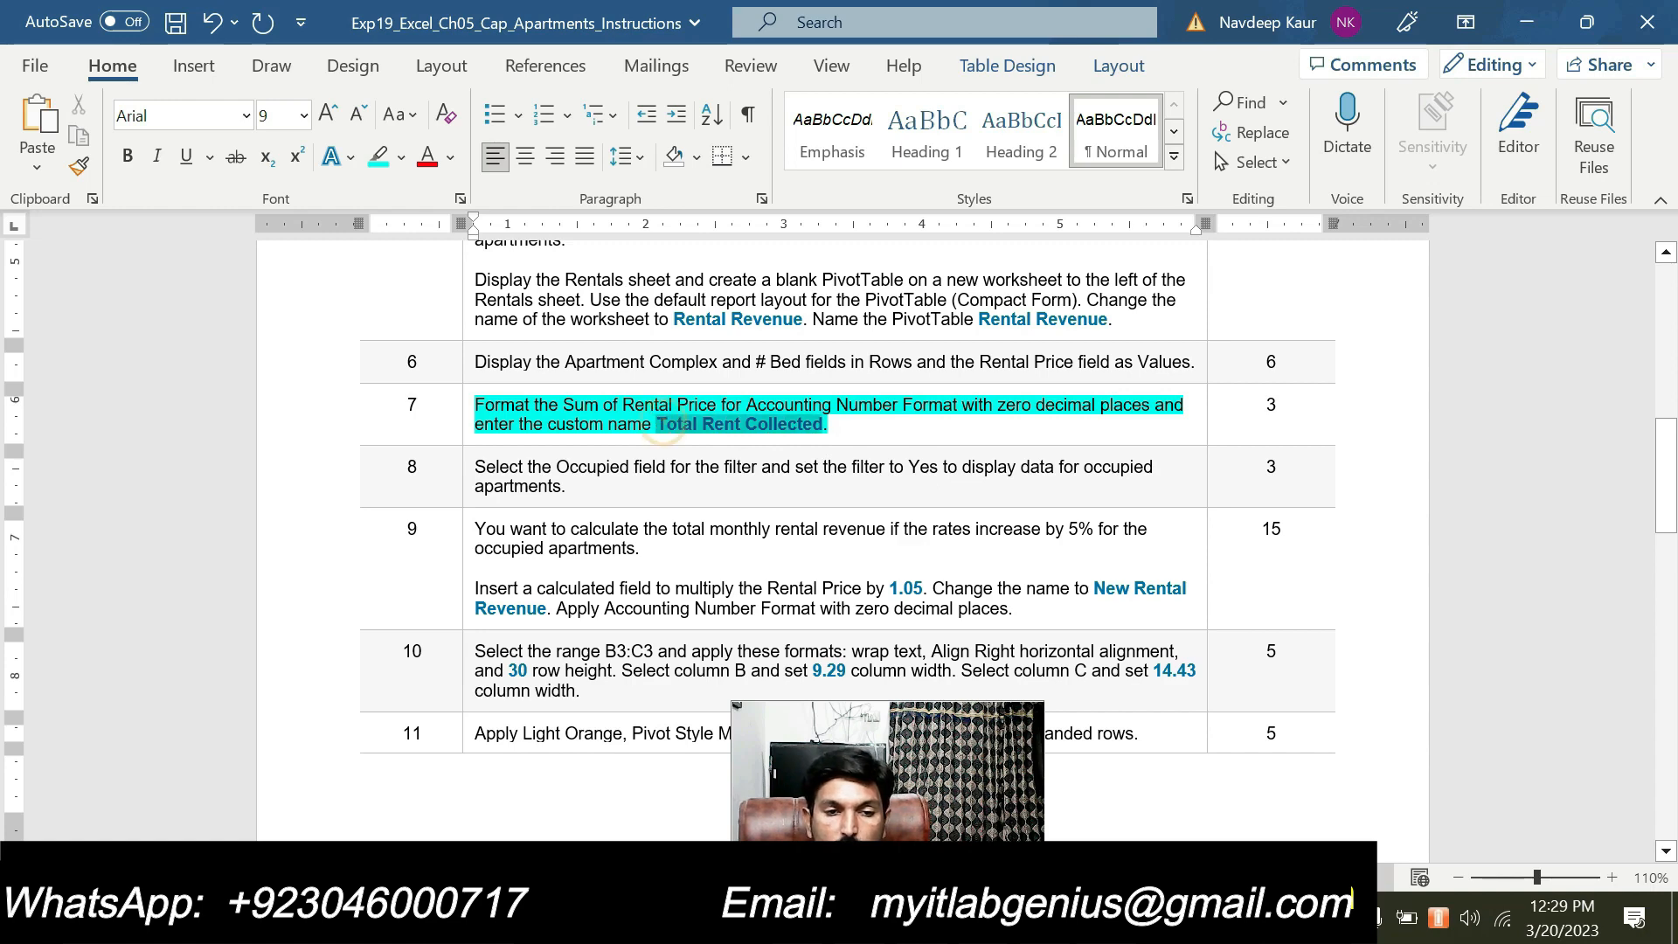
pyautogui.hotkey('ctrl', 'c')
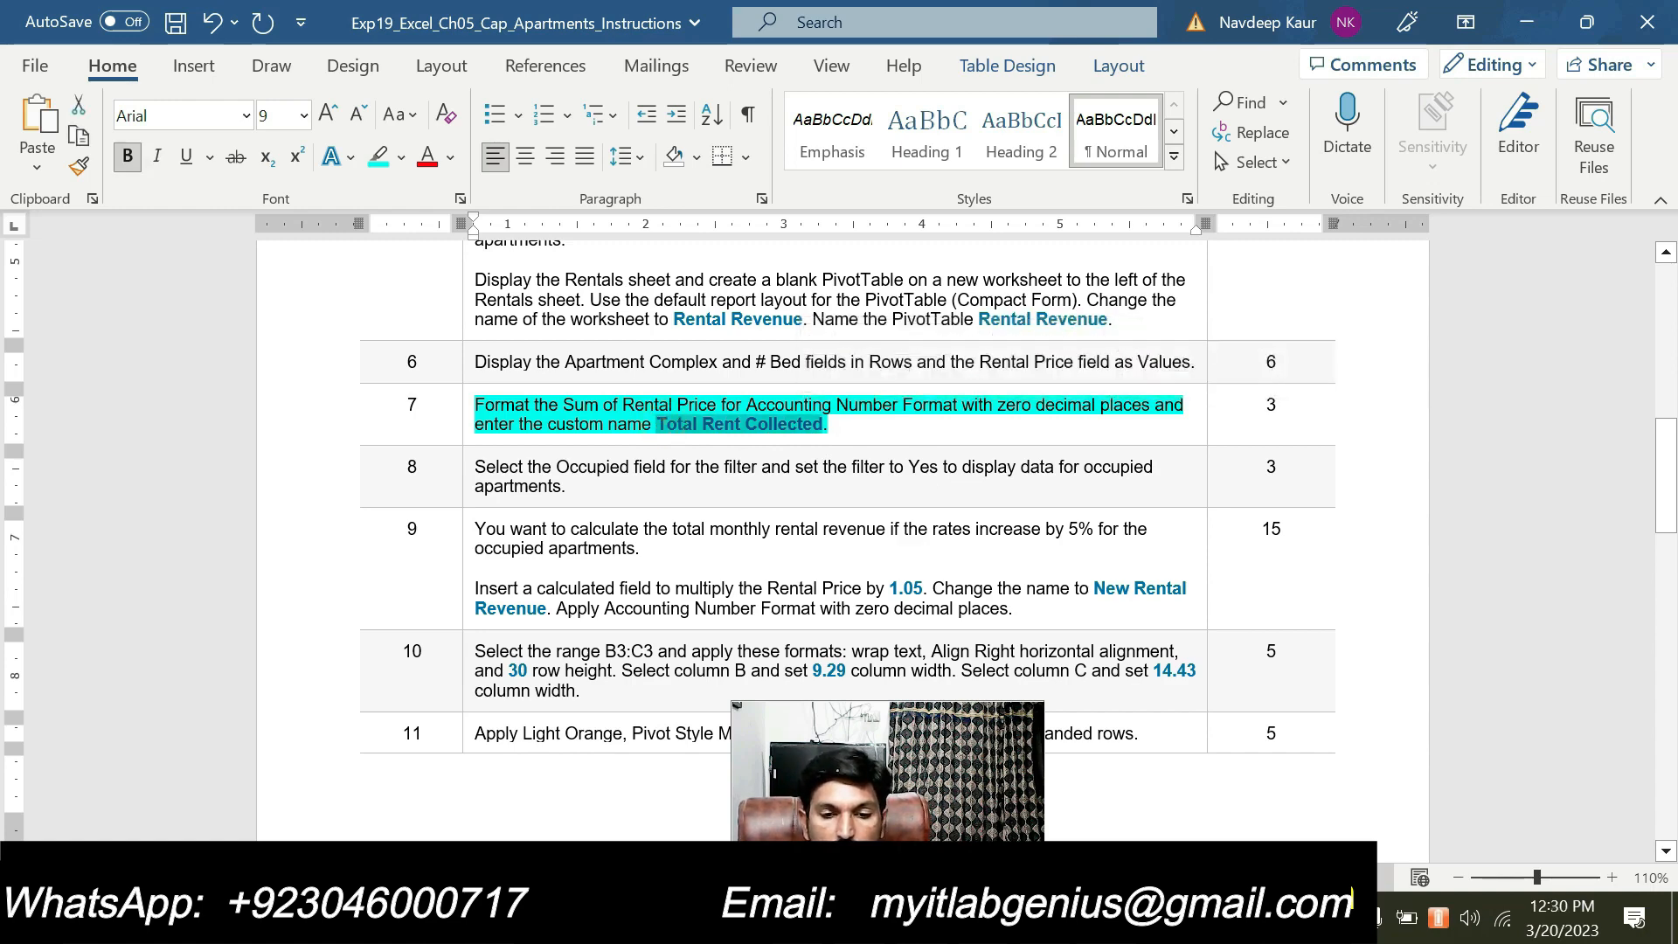
pyautogui.hotkey('alt', 'Tab')
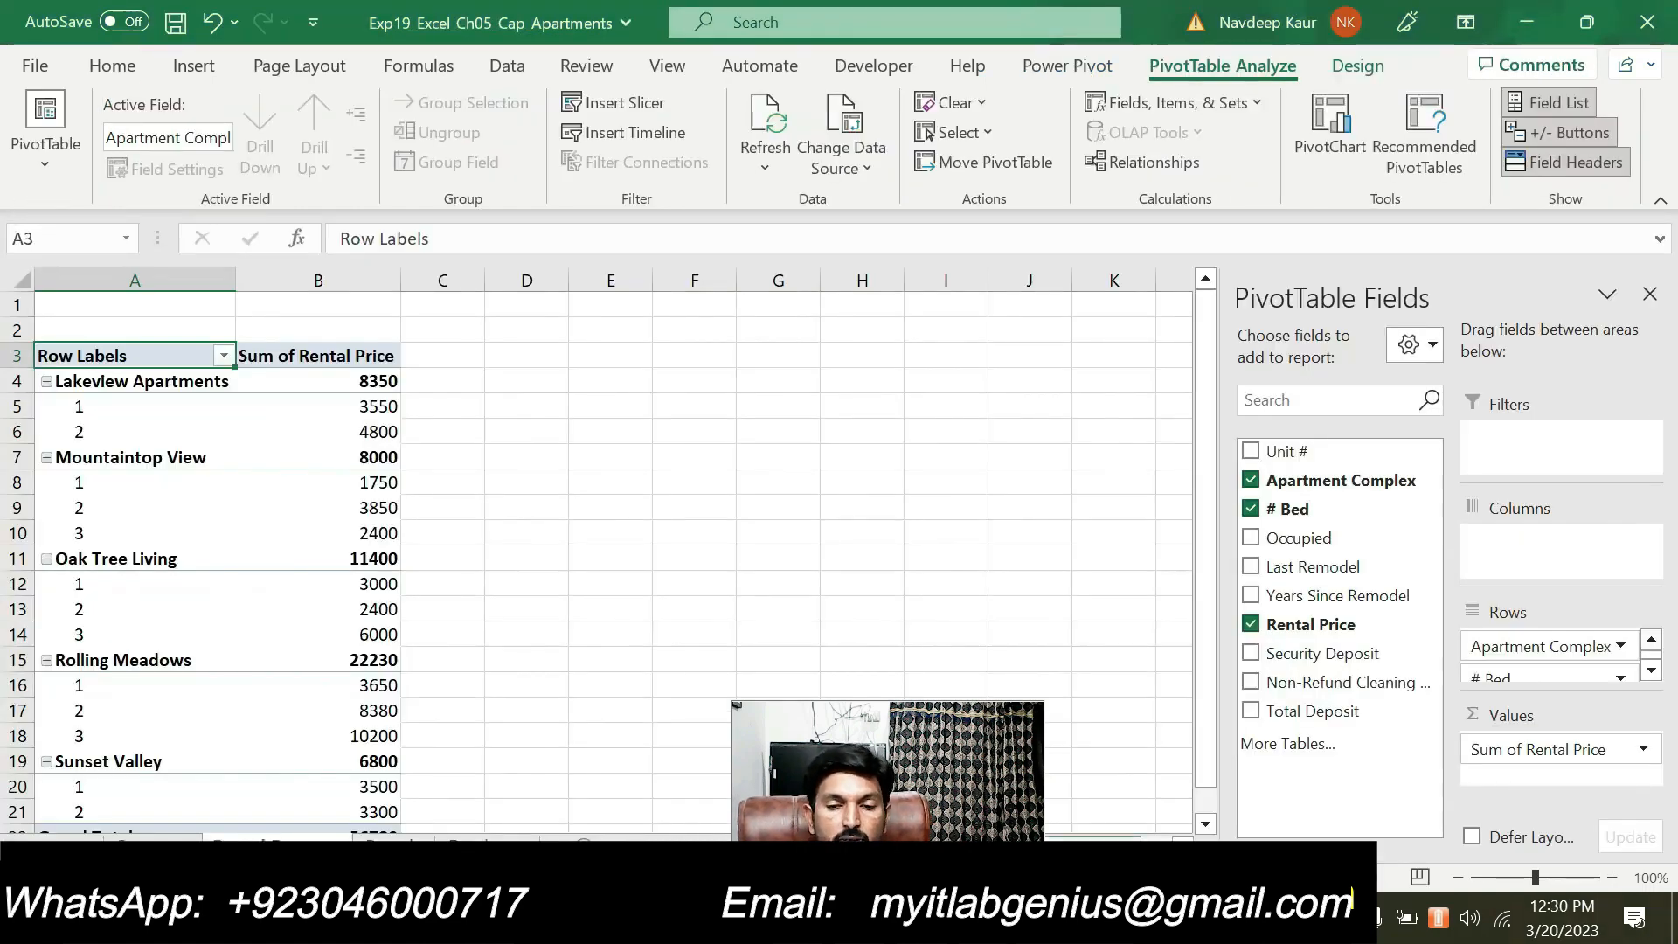
pyautogui.click(1515, 750)
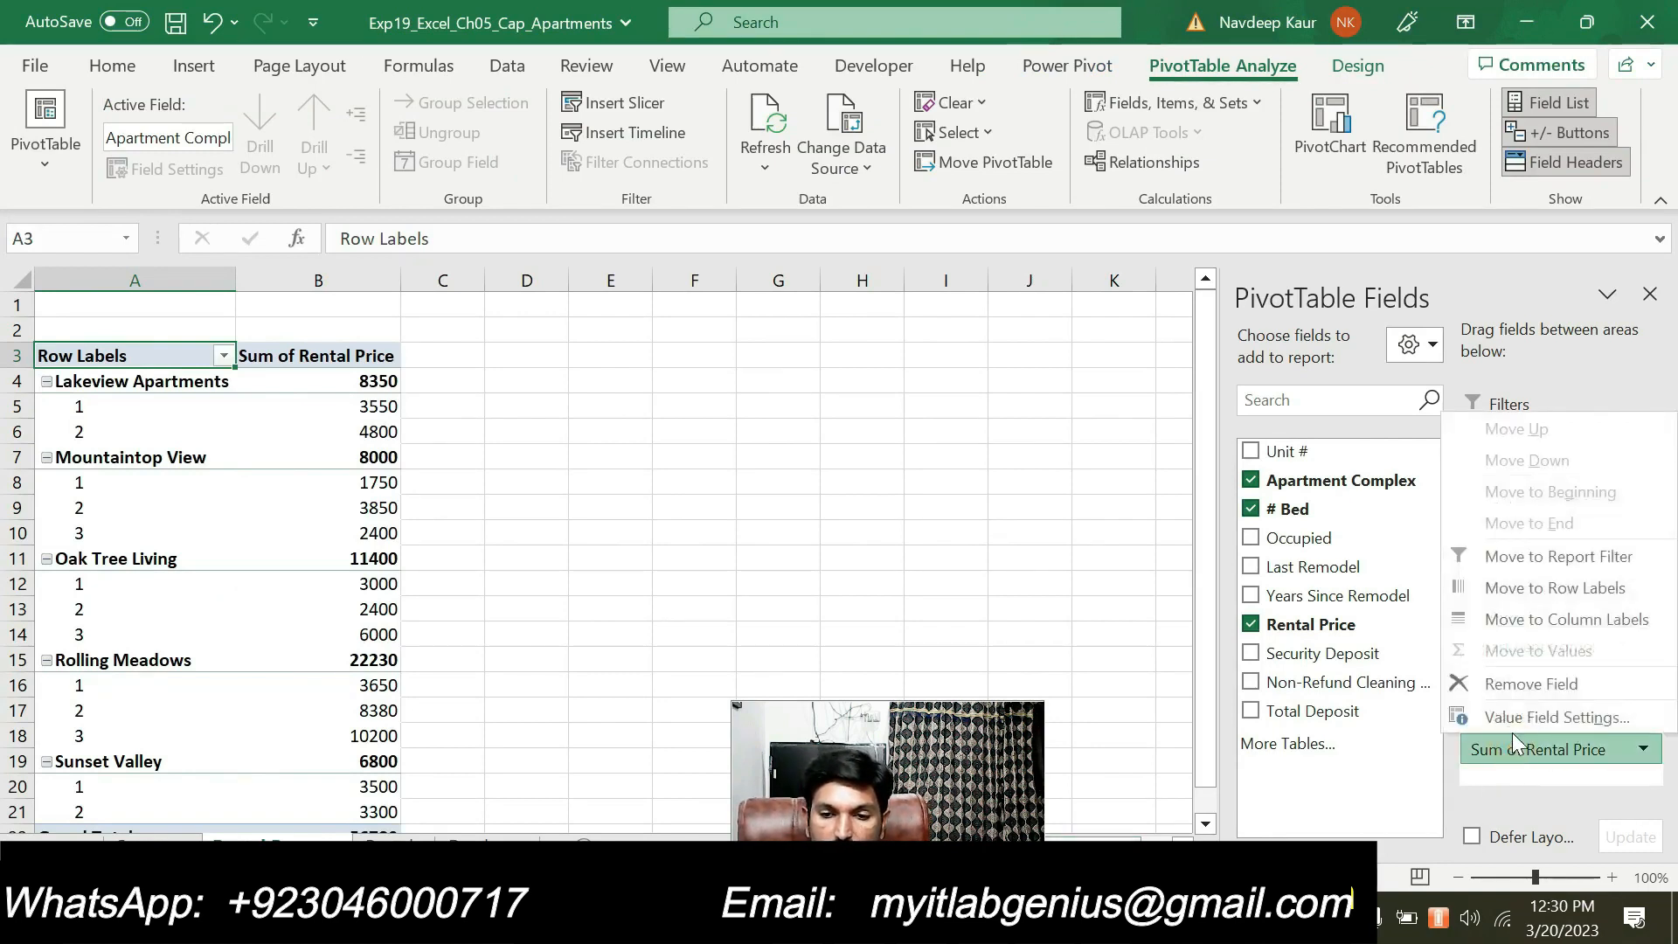
pyautogui.click(1513, 716)
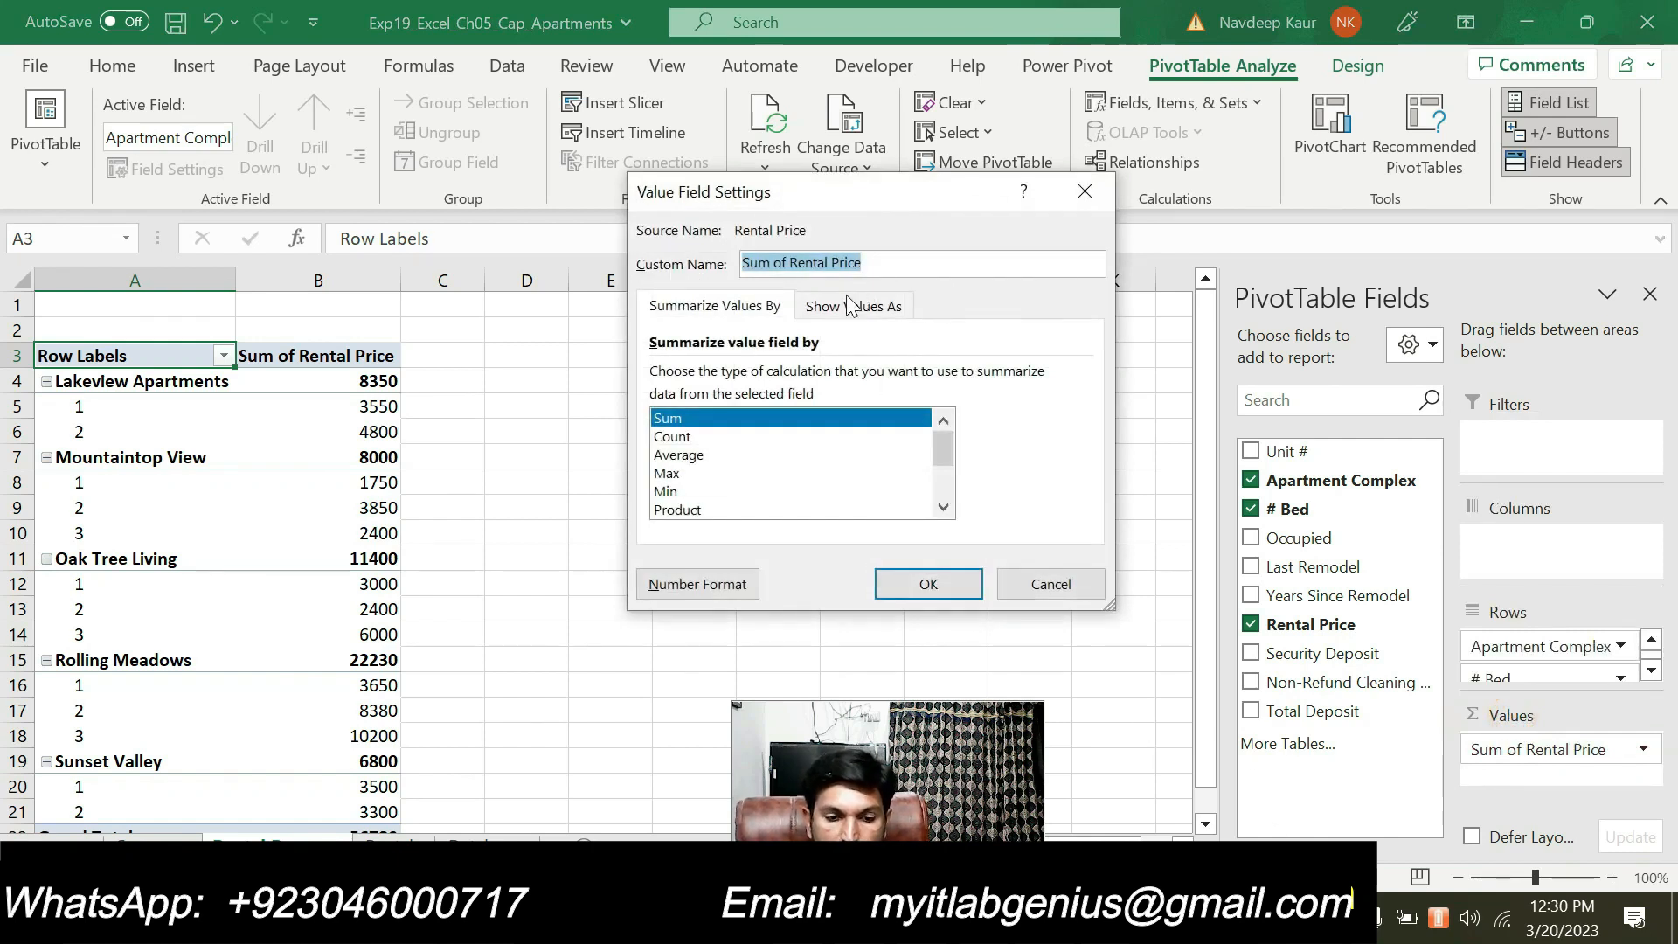
pyautogui.hotkey('ctrl', 'v')
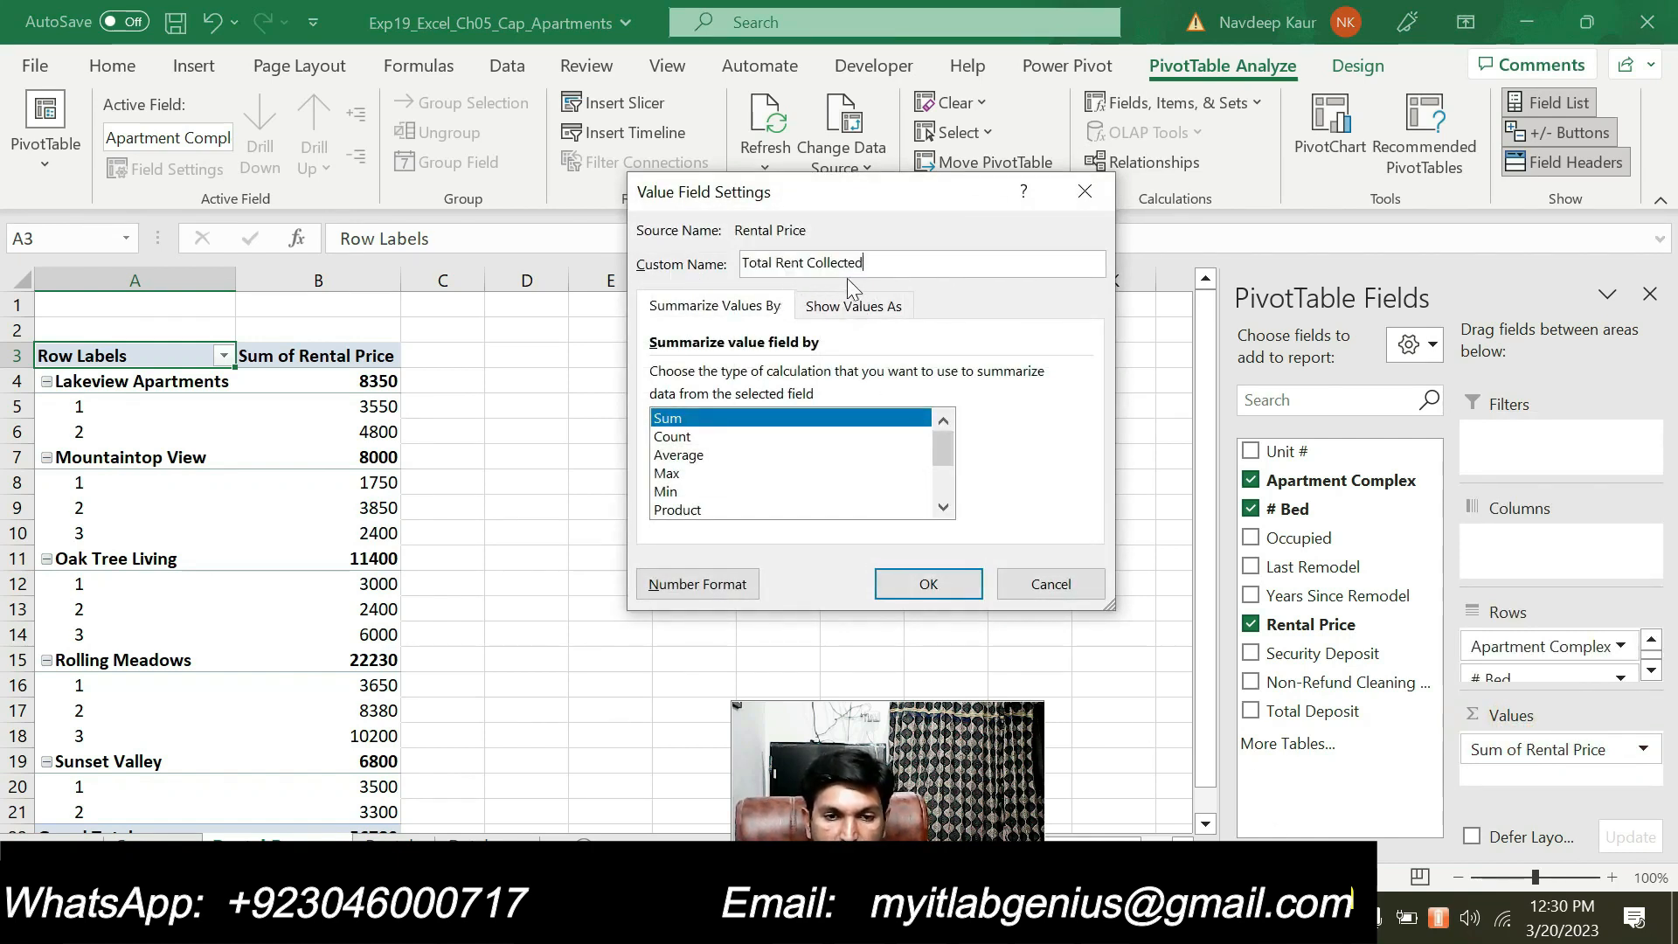
# Set the value field's number format to Accounting with 0 decimal places and apply the field settings
pyautogui.click(713, 586)
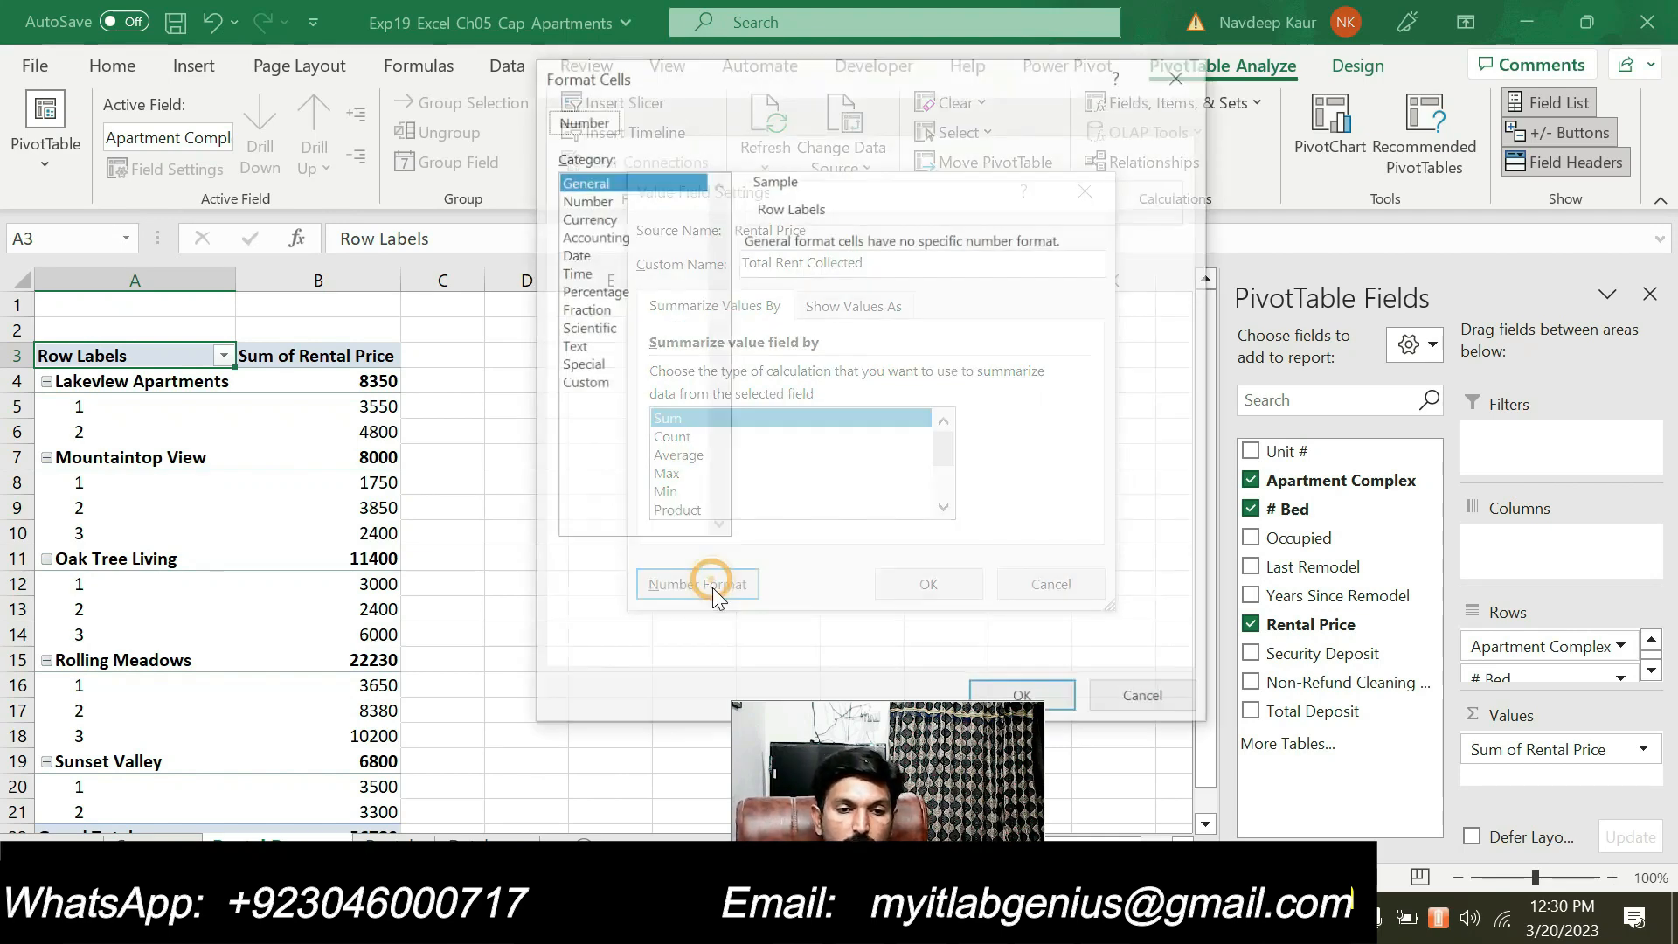
pyautogui.click(595, 236)
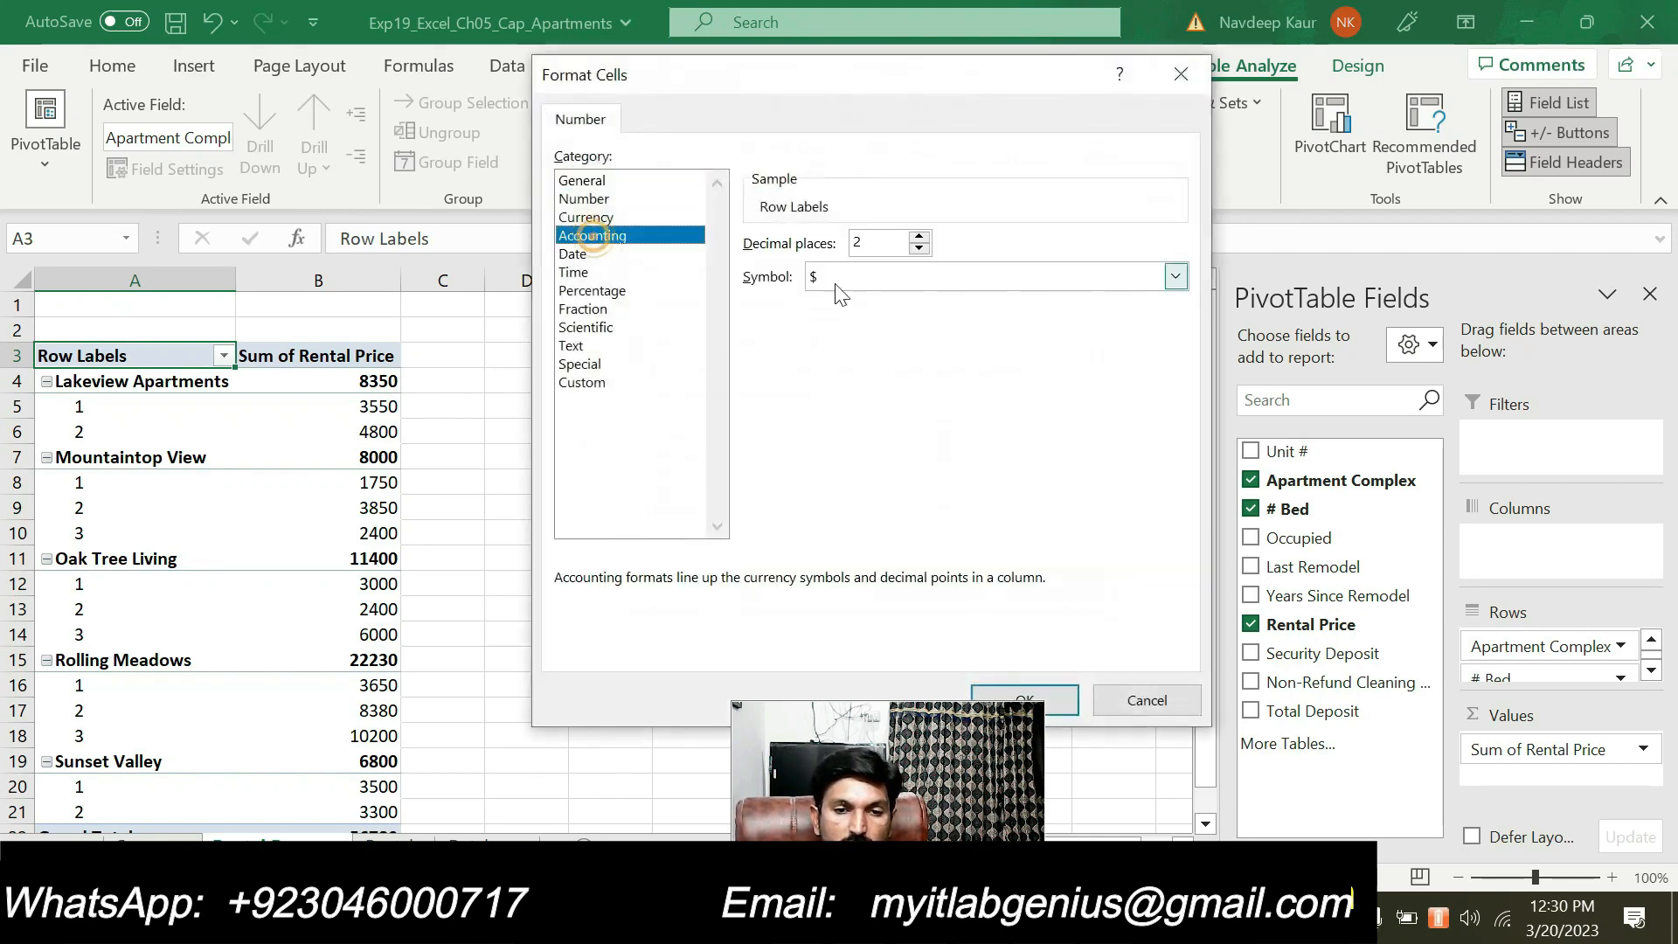
pyautogui.click(918, 249)
pyautogui.click(919, 249)
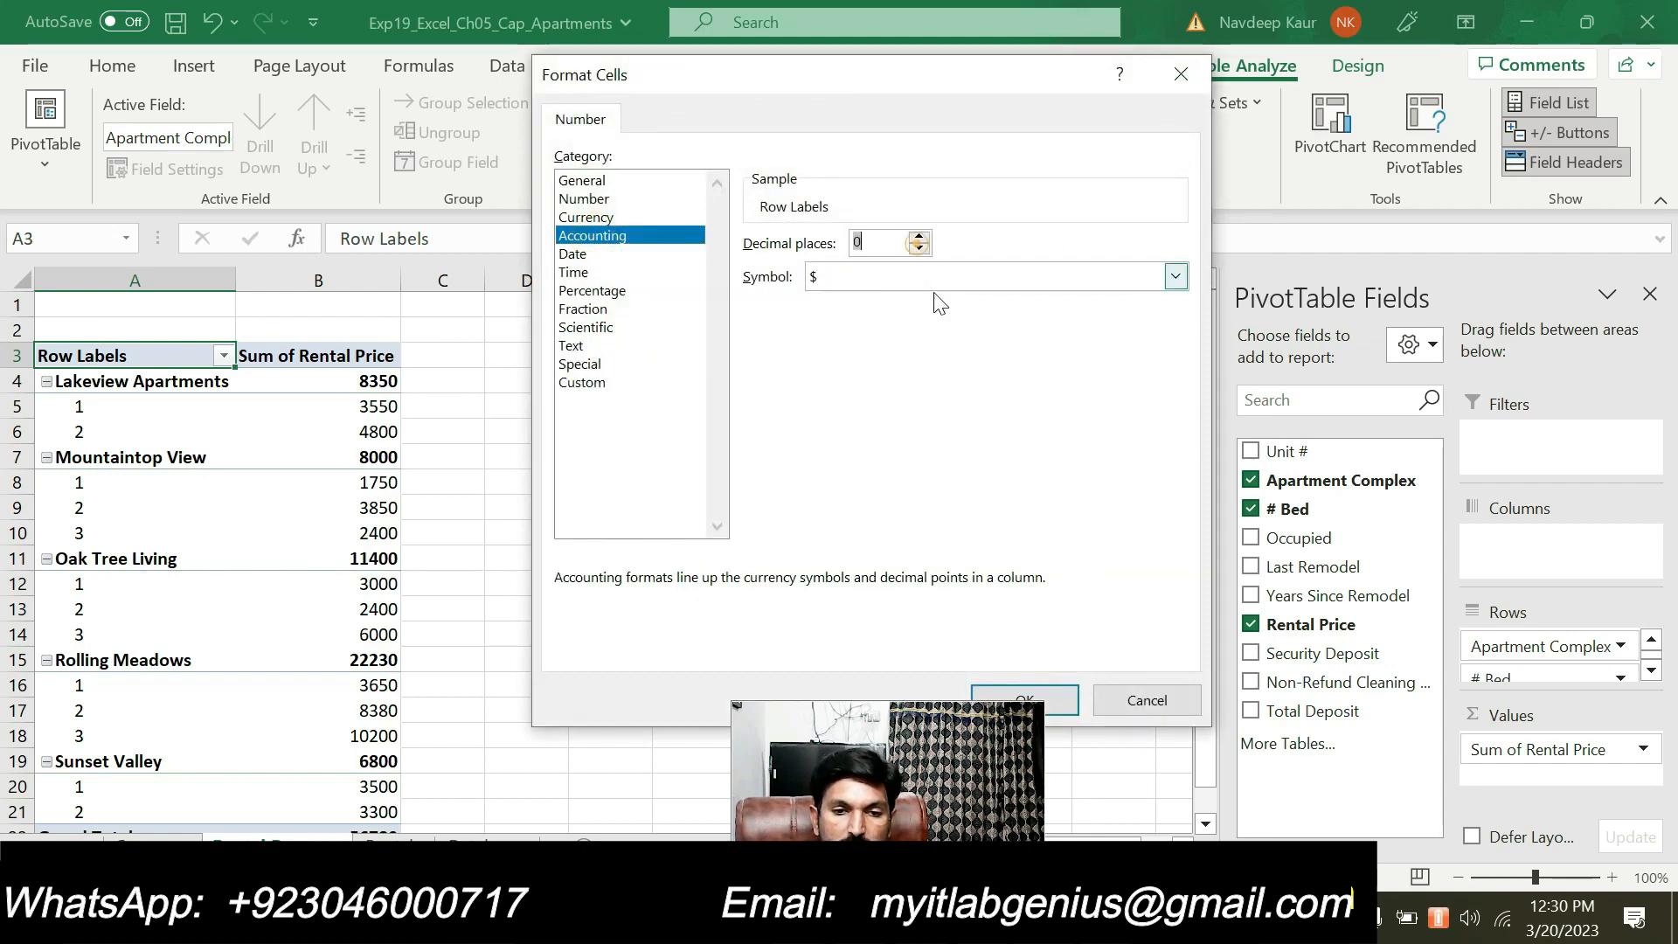
pyautogui.click(1024, 700)
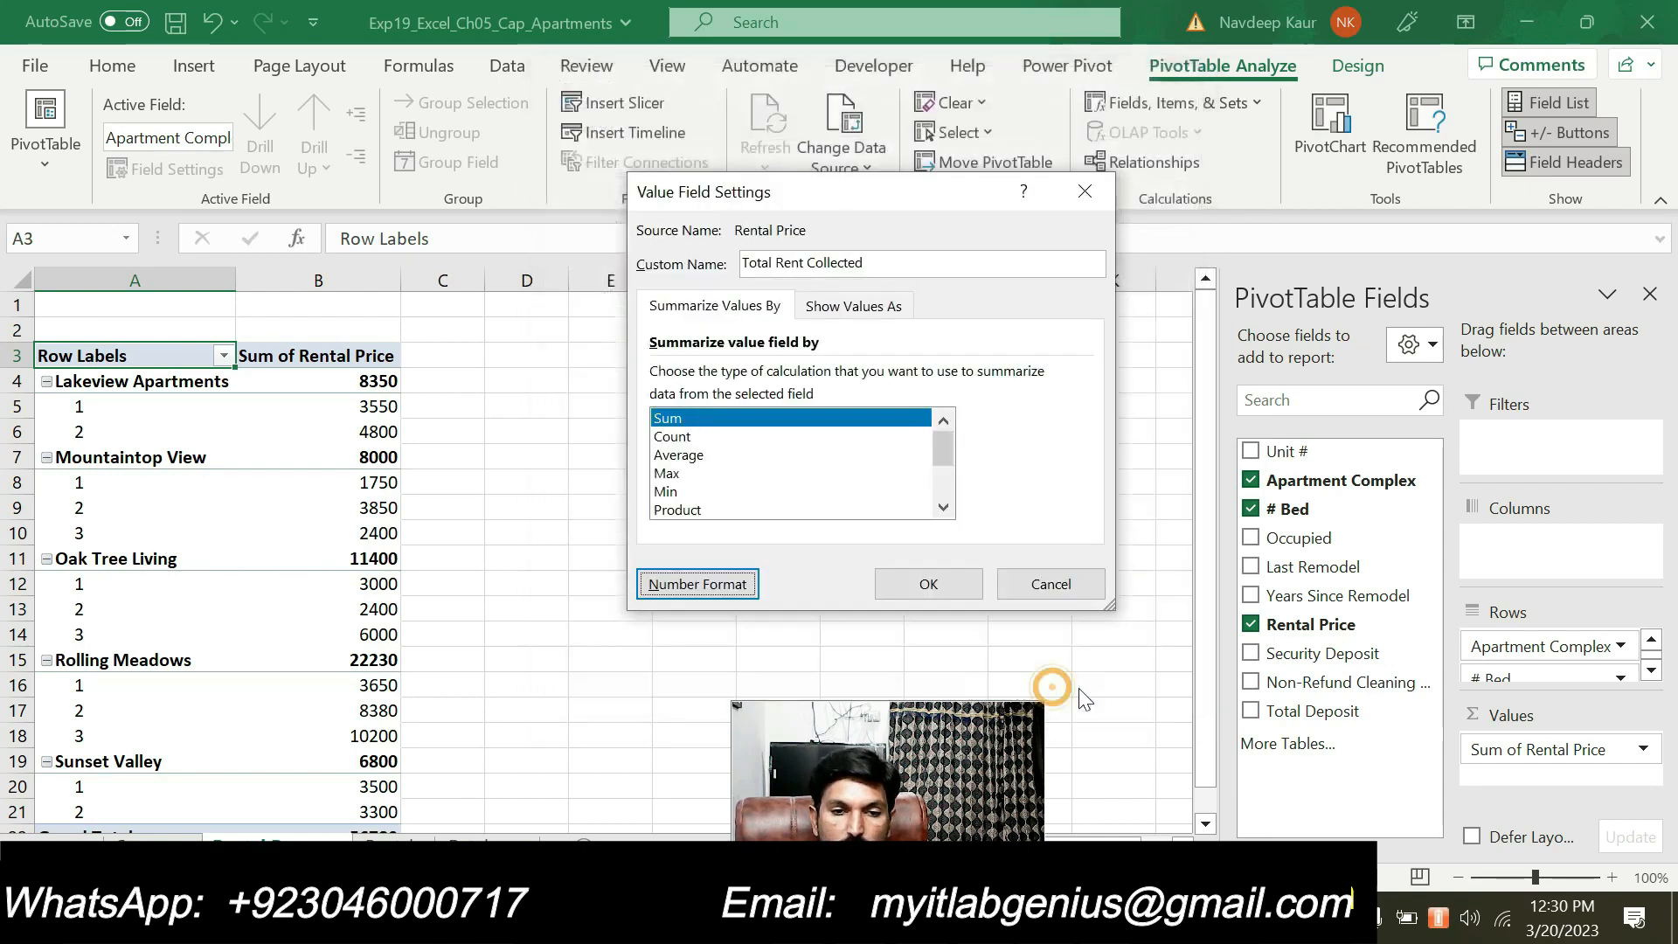
pyautogui.click(926, 586)
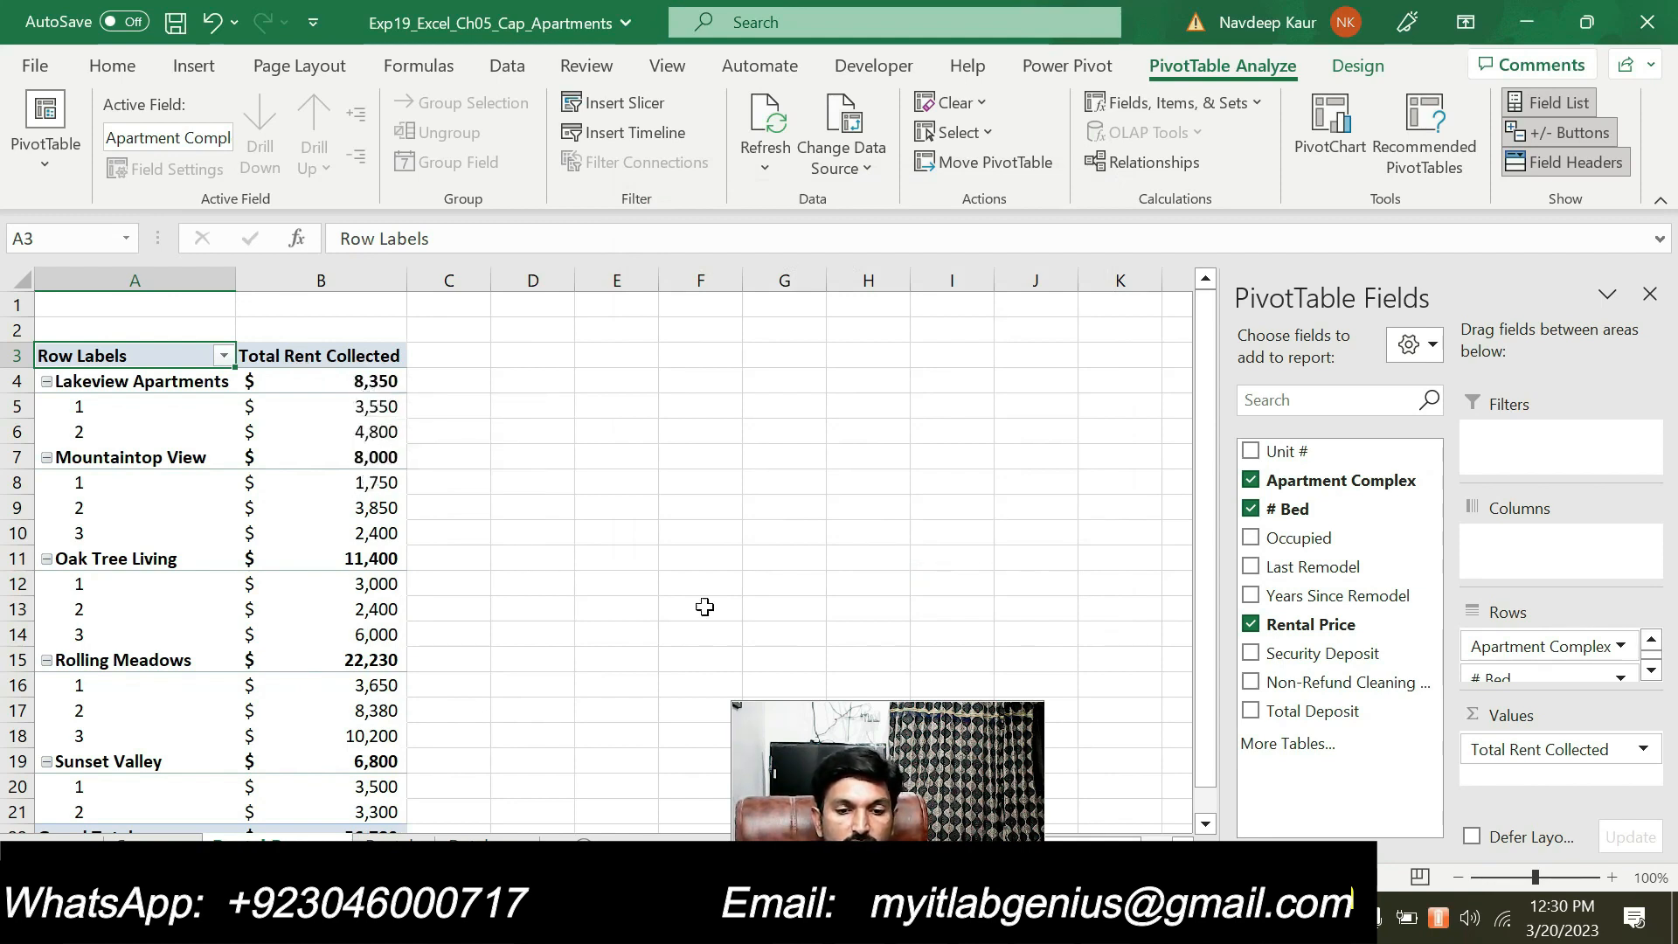
# Switch to the Word instructions, clear the highlight from step 7 and highlight step 8
pyautogui.hotkey('alt', 'Tab')
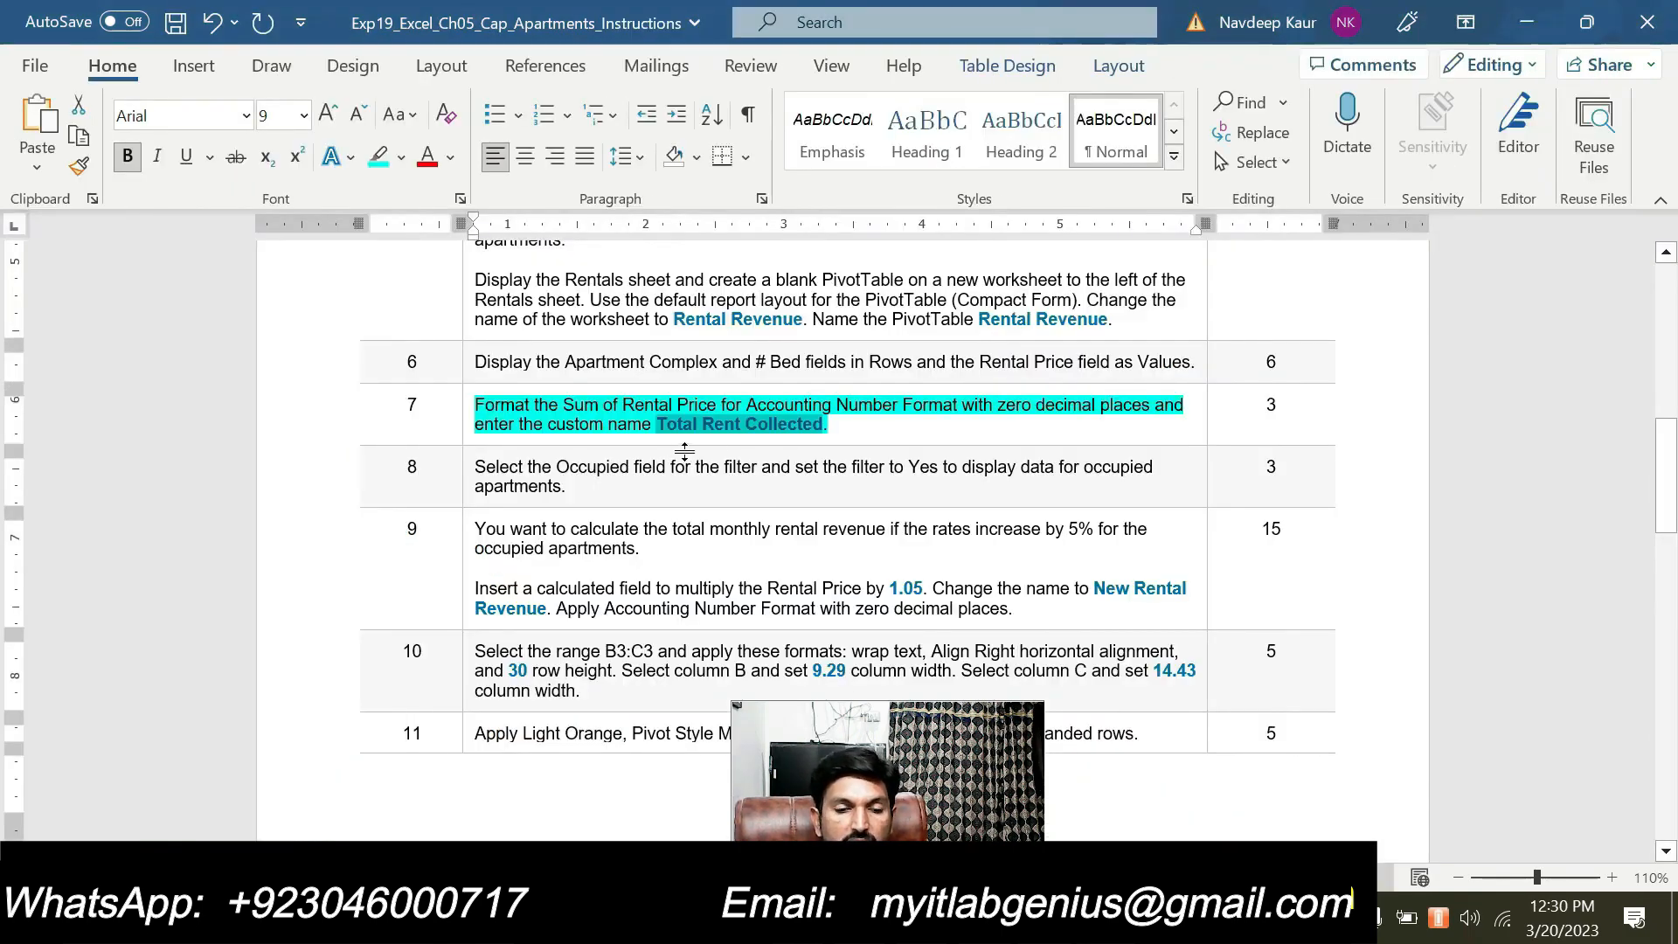
pyautogui.tripleClick(840, 426)
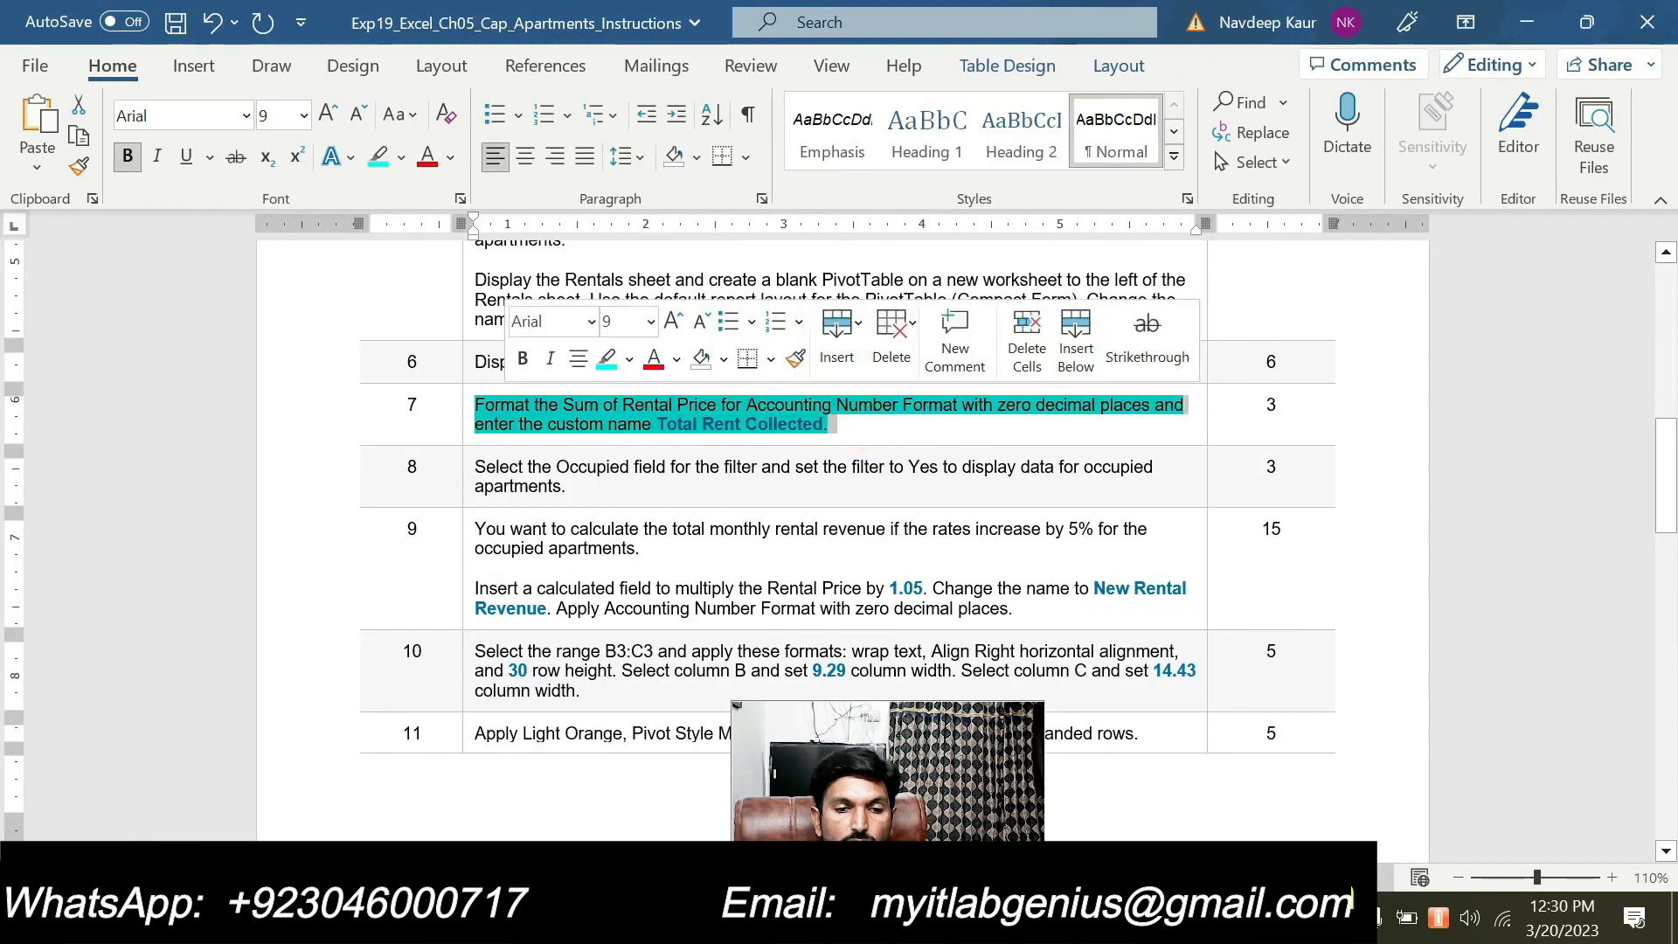
pyautogui.click(604, 358)
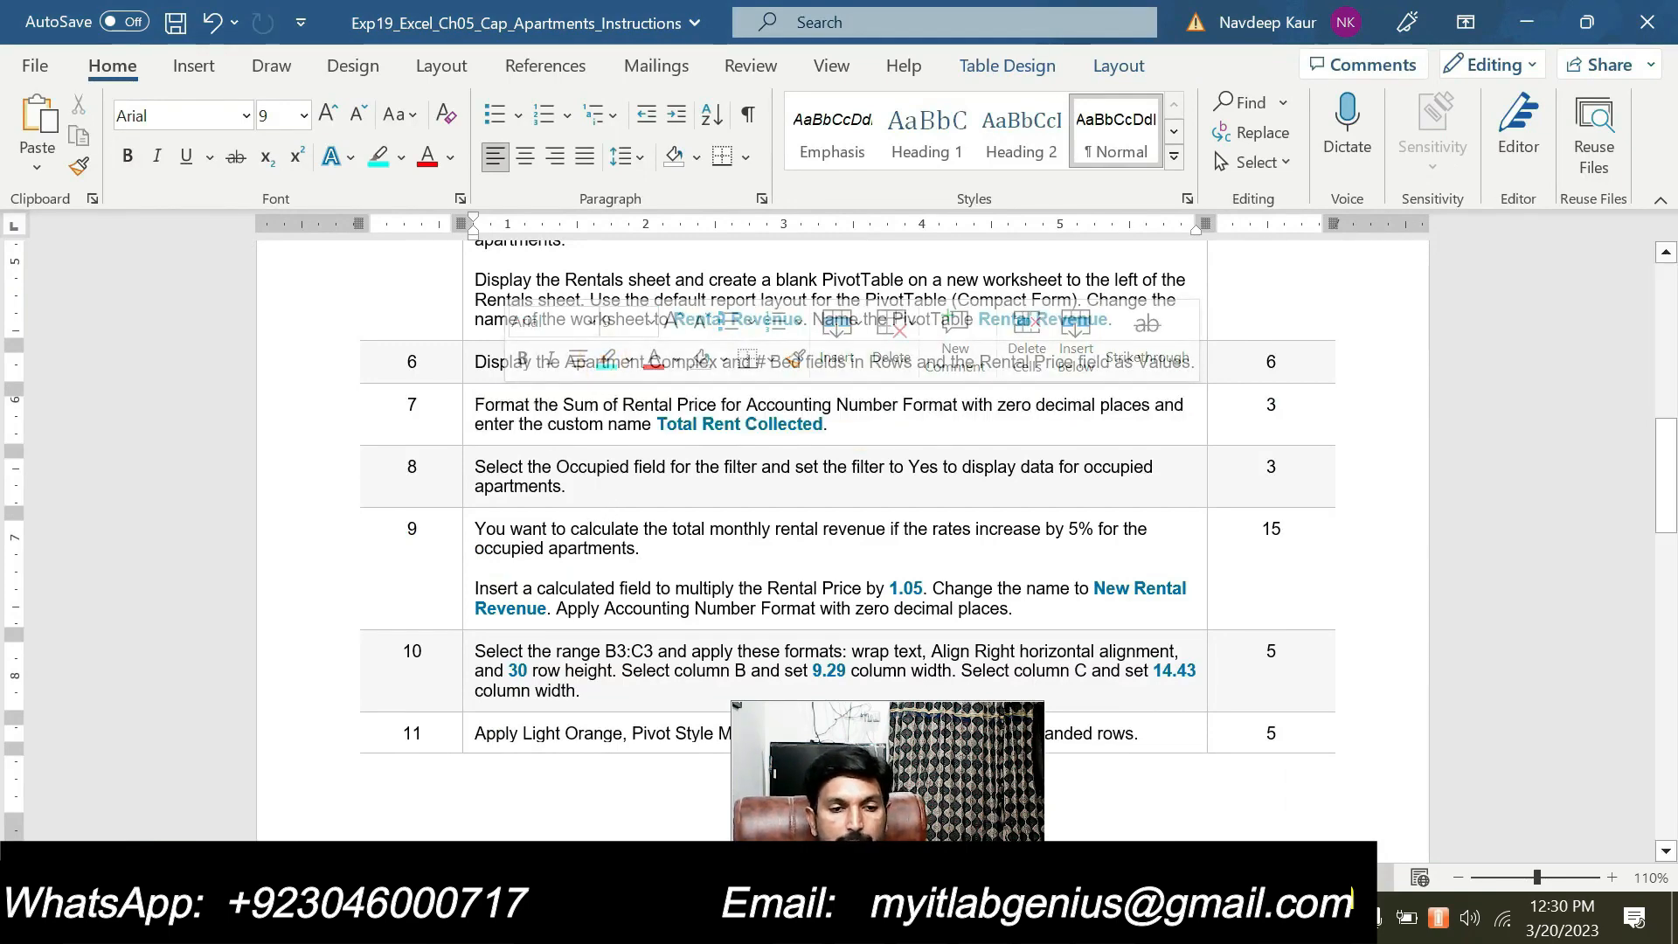
pyautogui.click(590, 493)
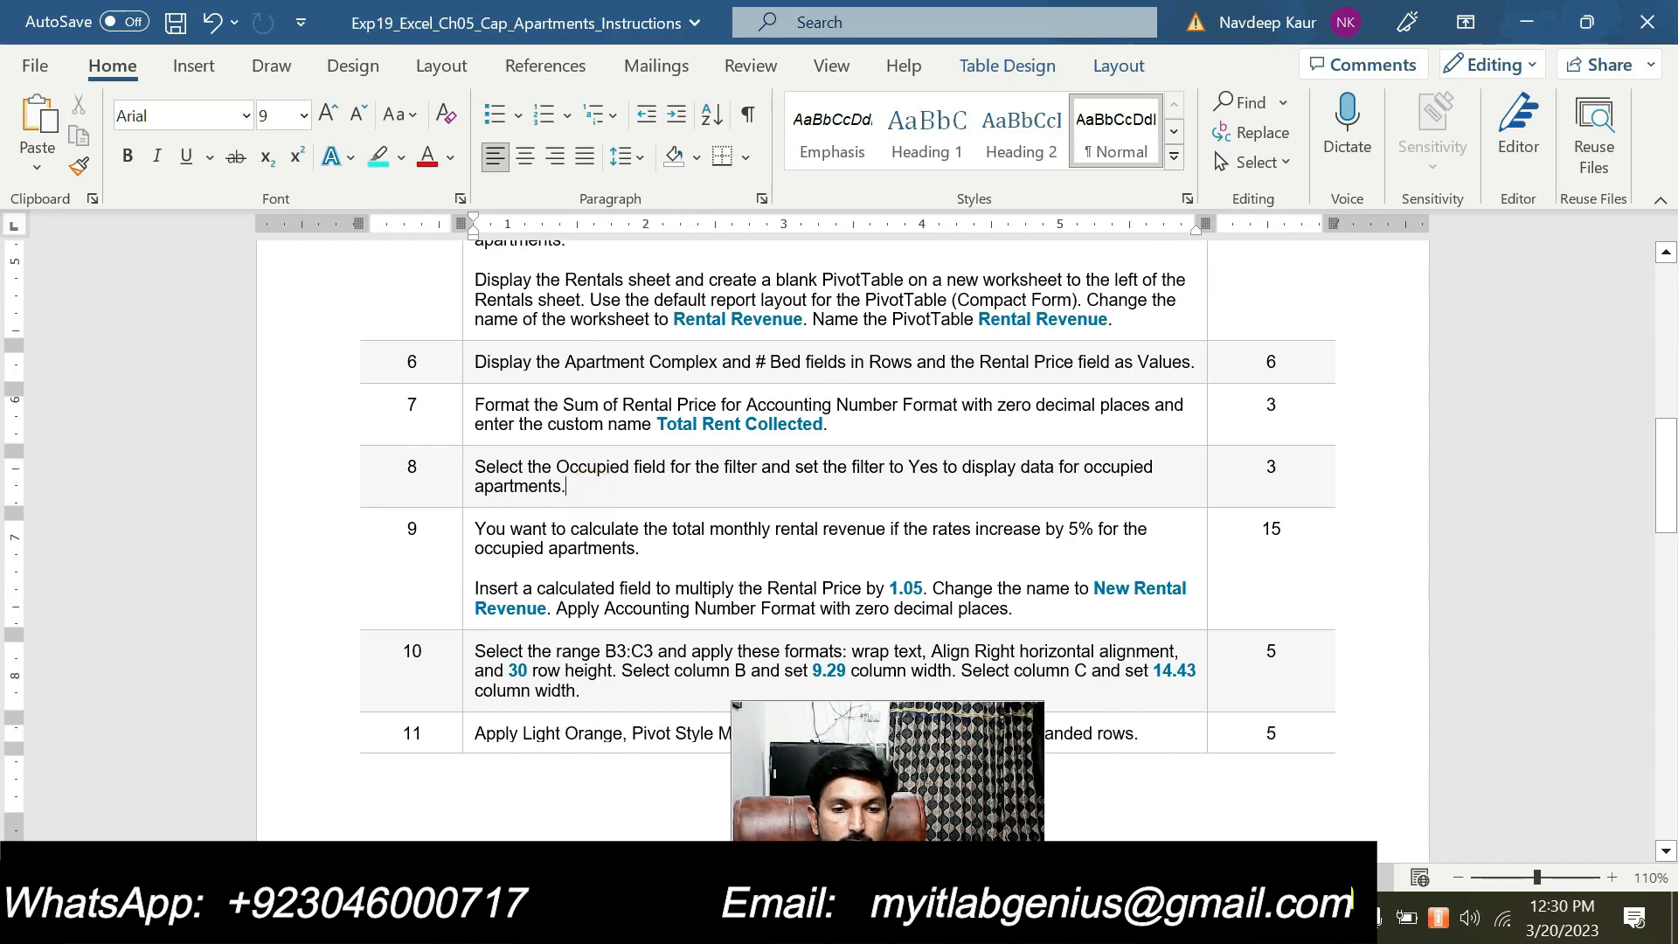
pyautogui.tripleClick(598, 491)
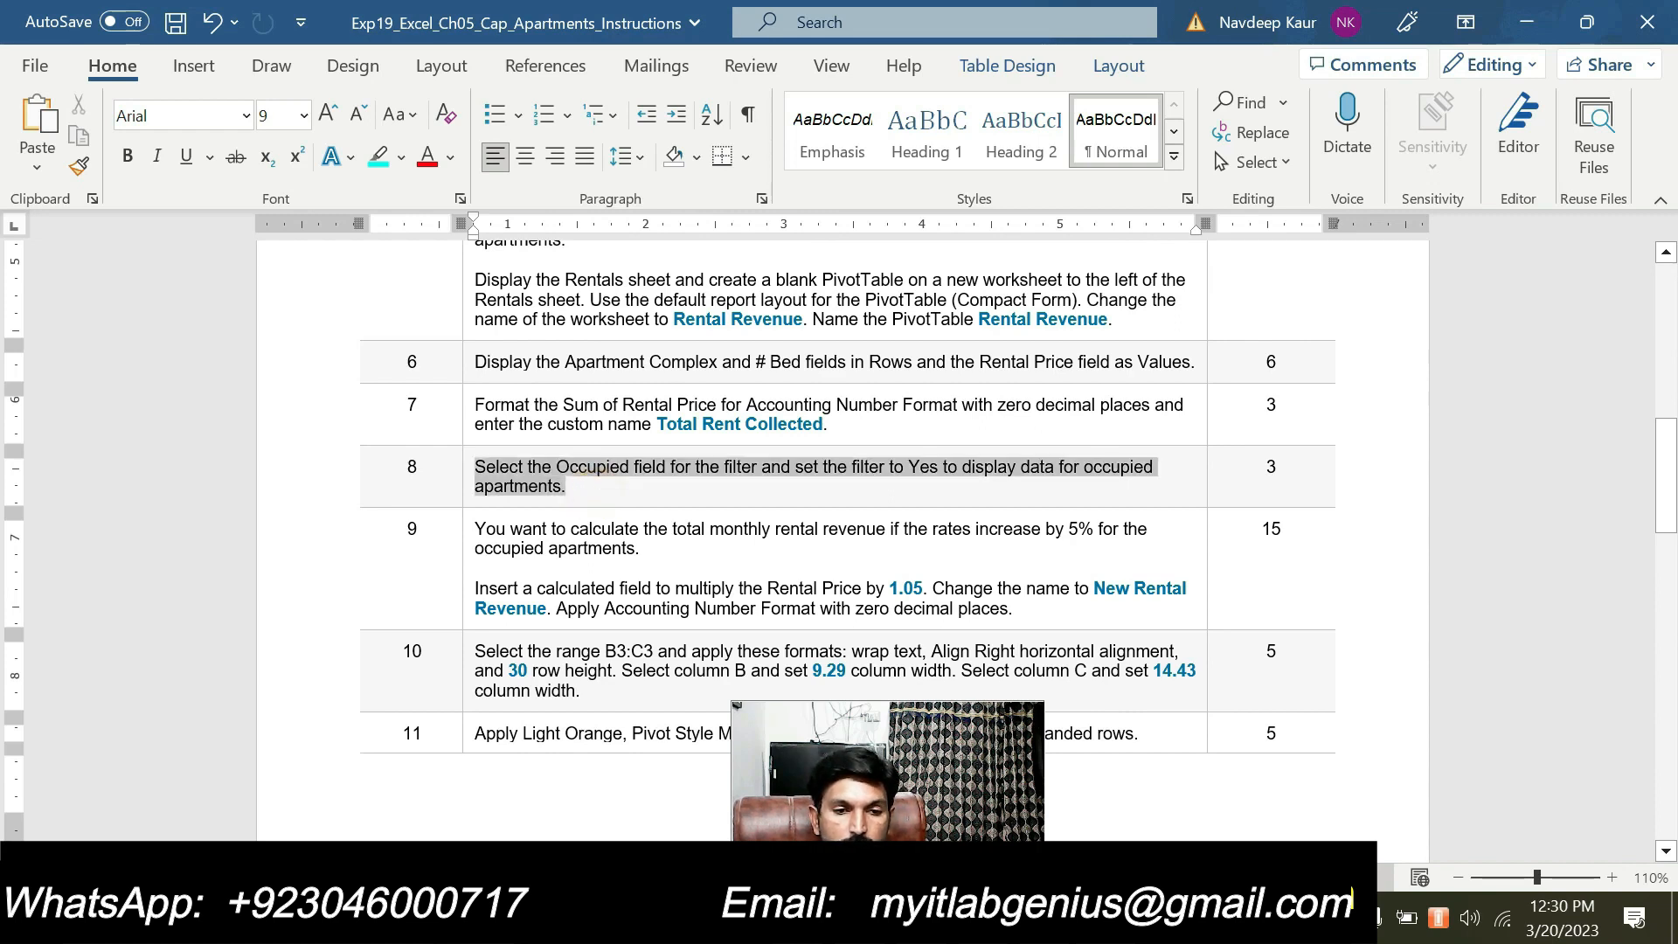
pyautogui.click(600, 427)
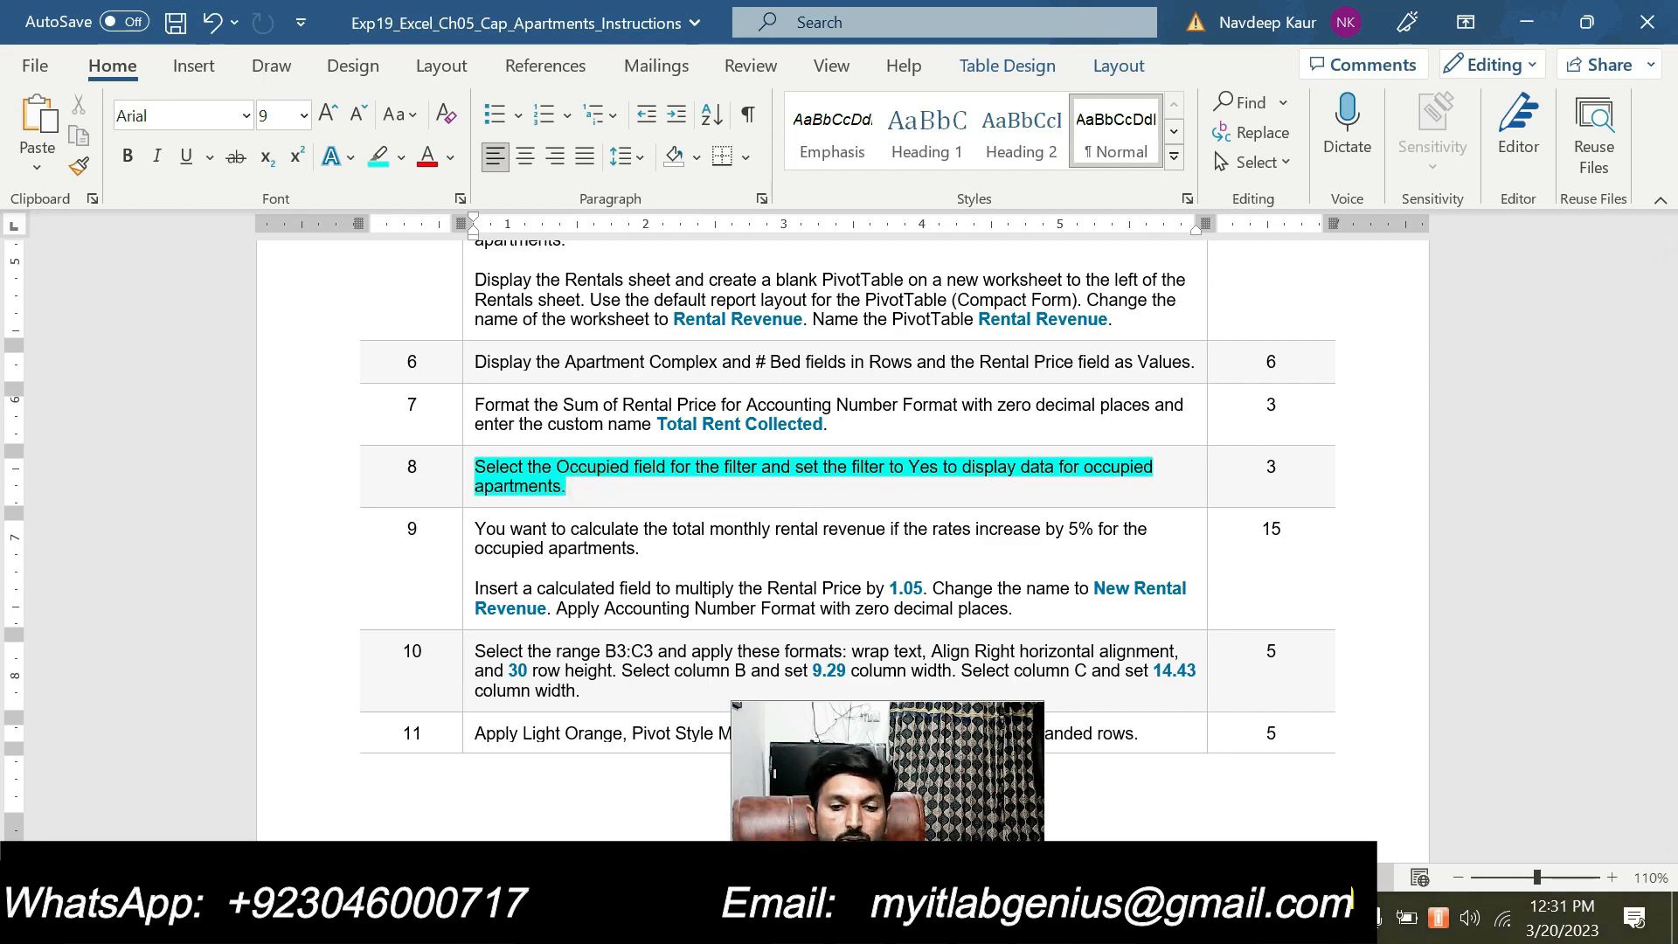
# Switch to Excel and add the Occupied field to the PivotTable's Filters area
pyautogui.hotkey('alt', 'Tab')
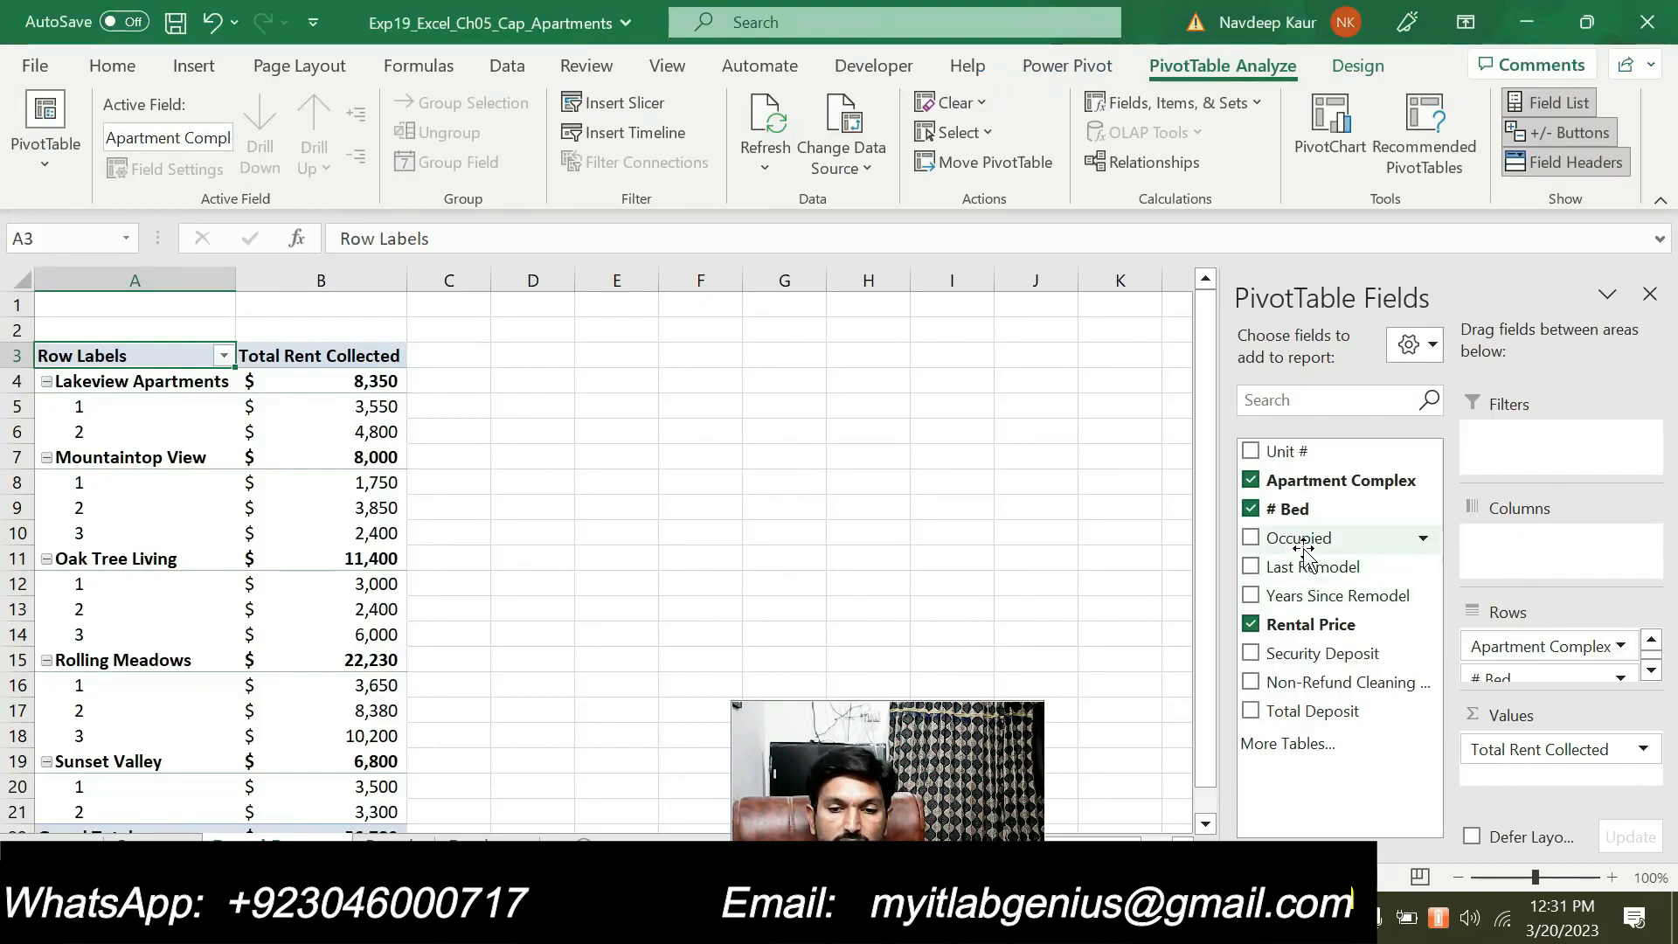
pyautogui.moveTo(1306, 549); pyautogui.dragTo(1517, 441)
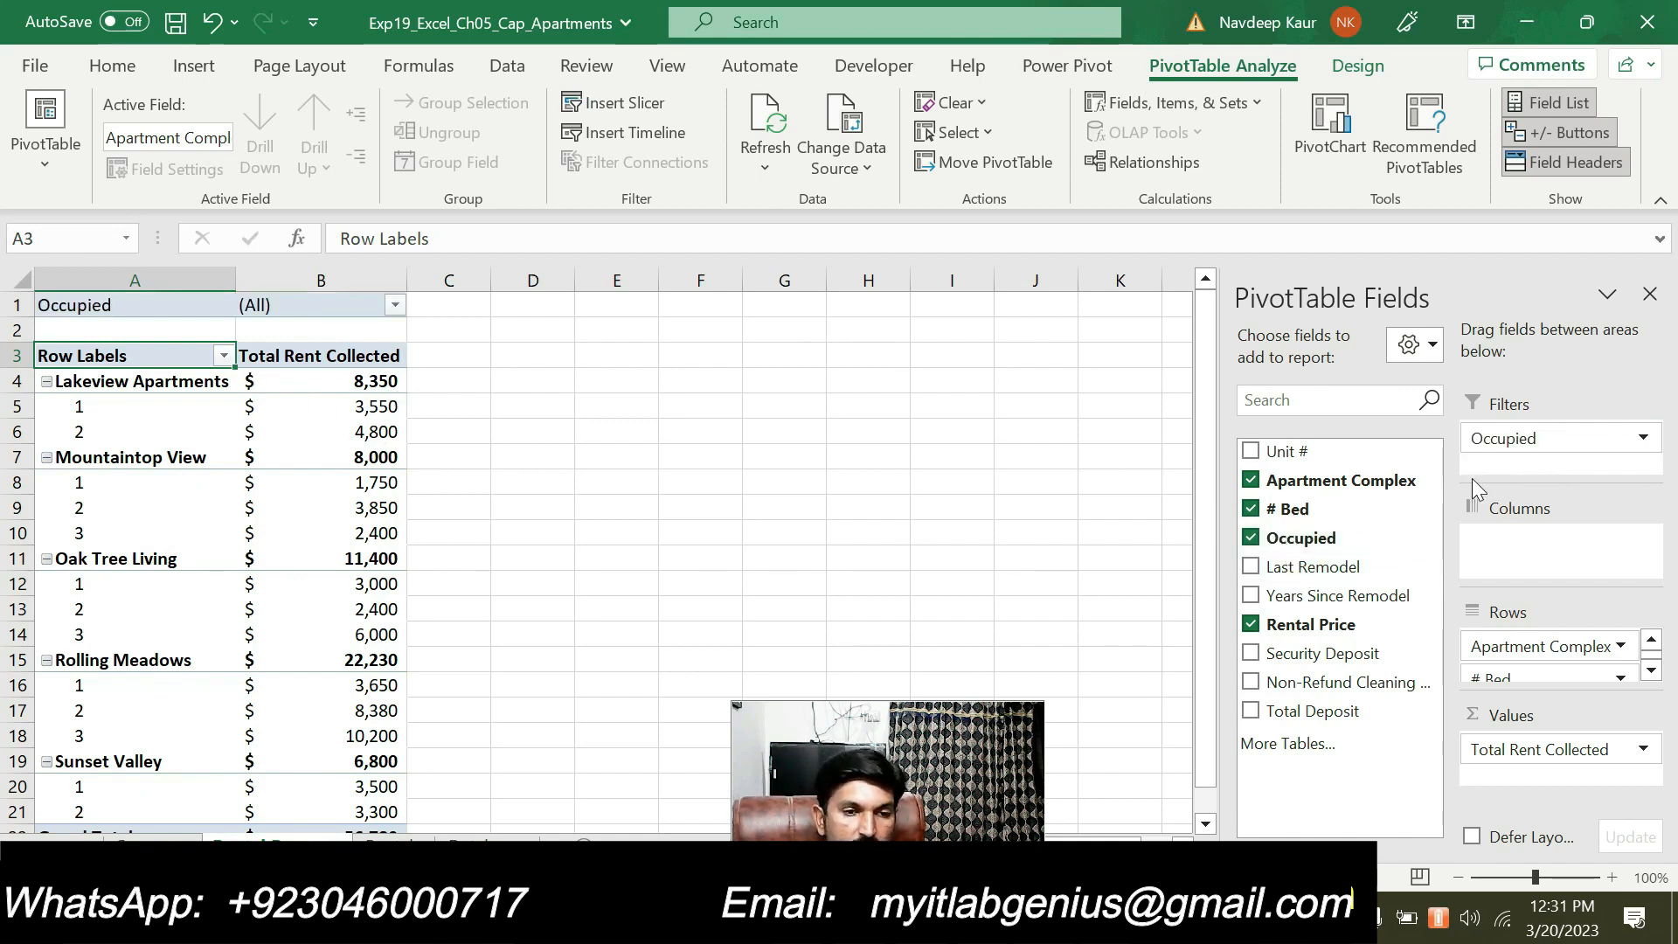
# Filter the PivotTable's Occupied field to show only Yes, with multiple item selection enabled
pyautogui.click(396, 305)
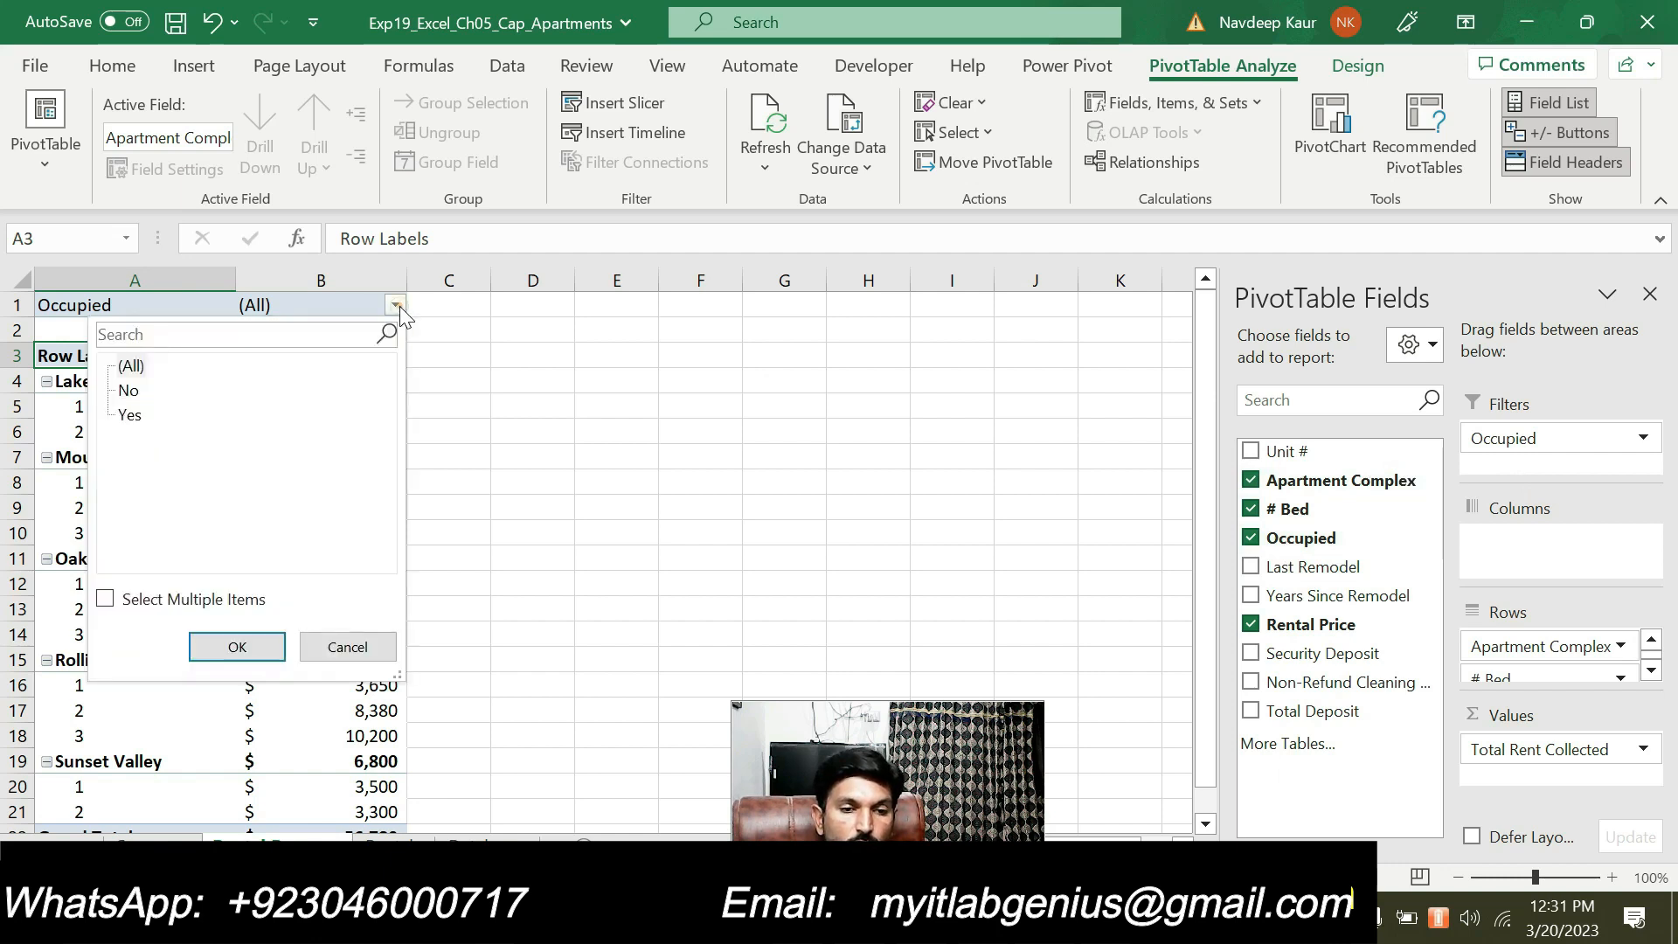
pyautogui.click(106, 600)
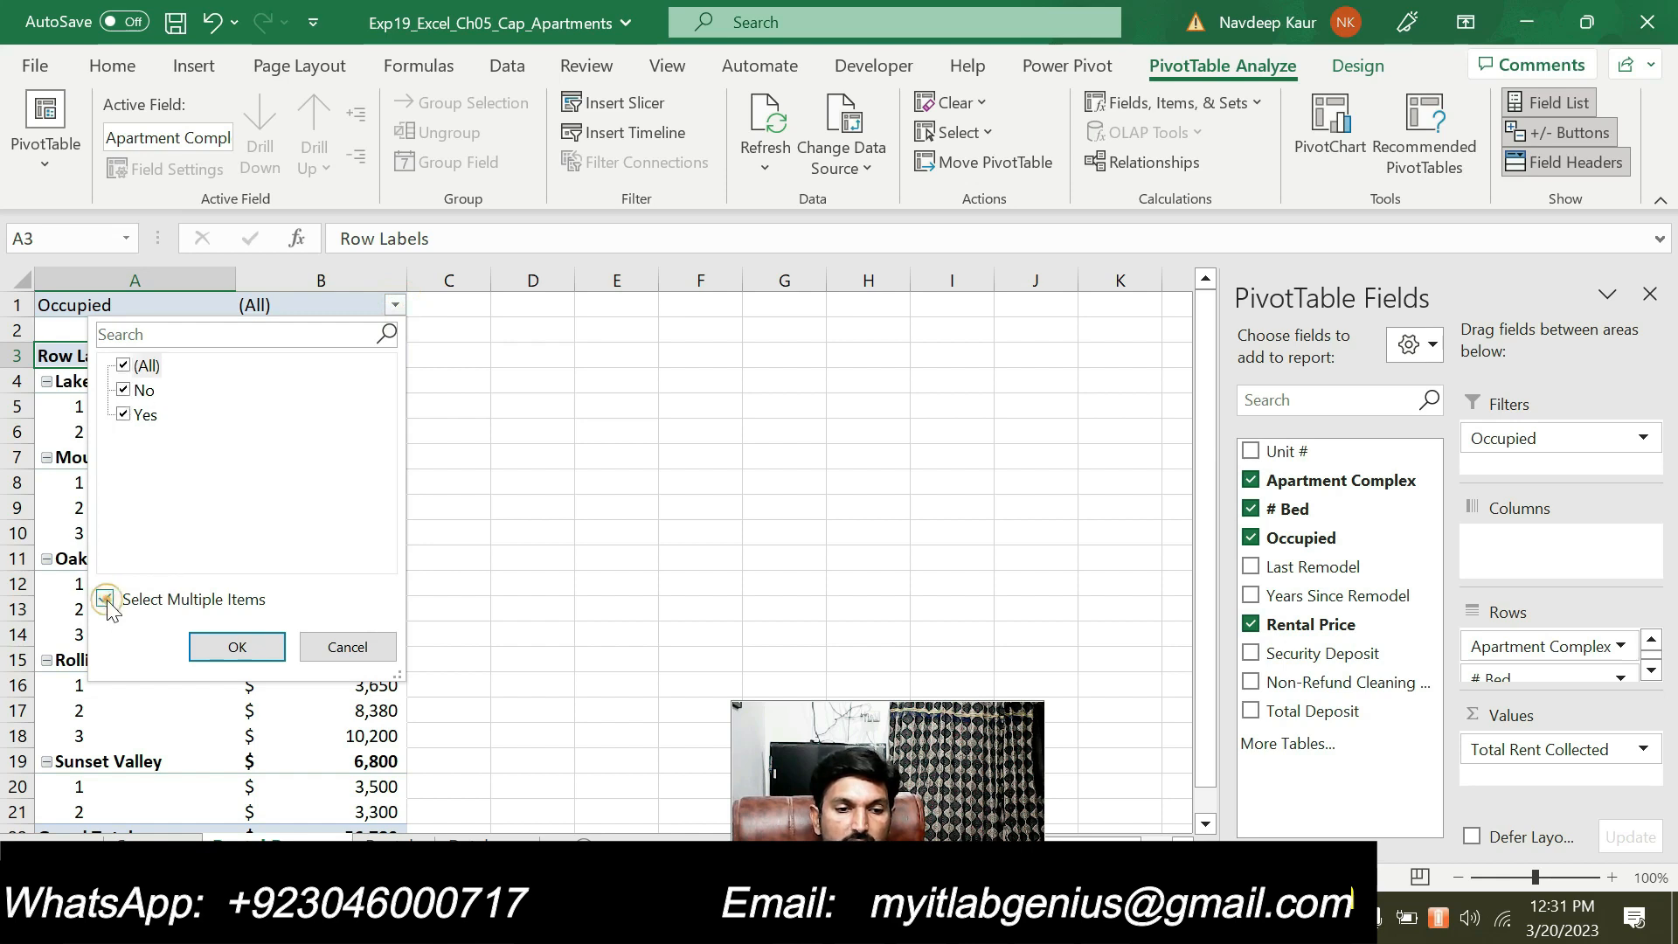
pyautogui.click(125, 365)
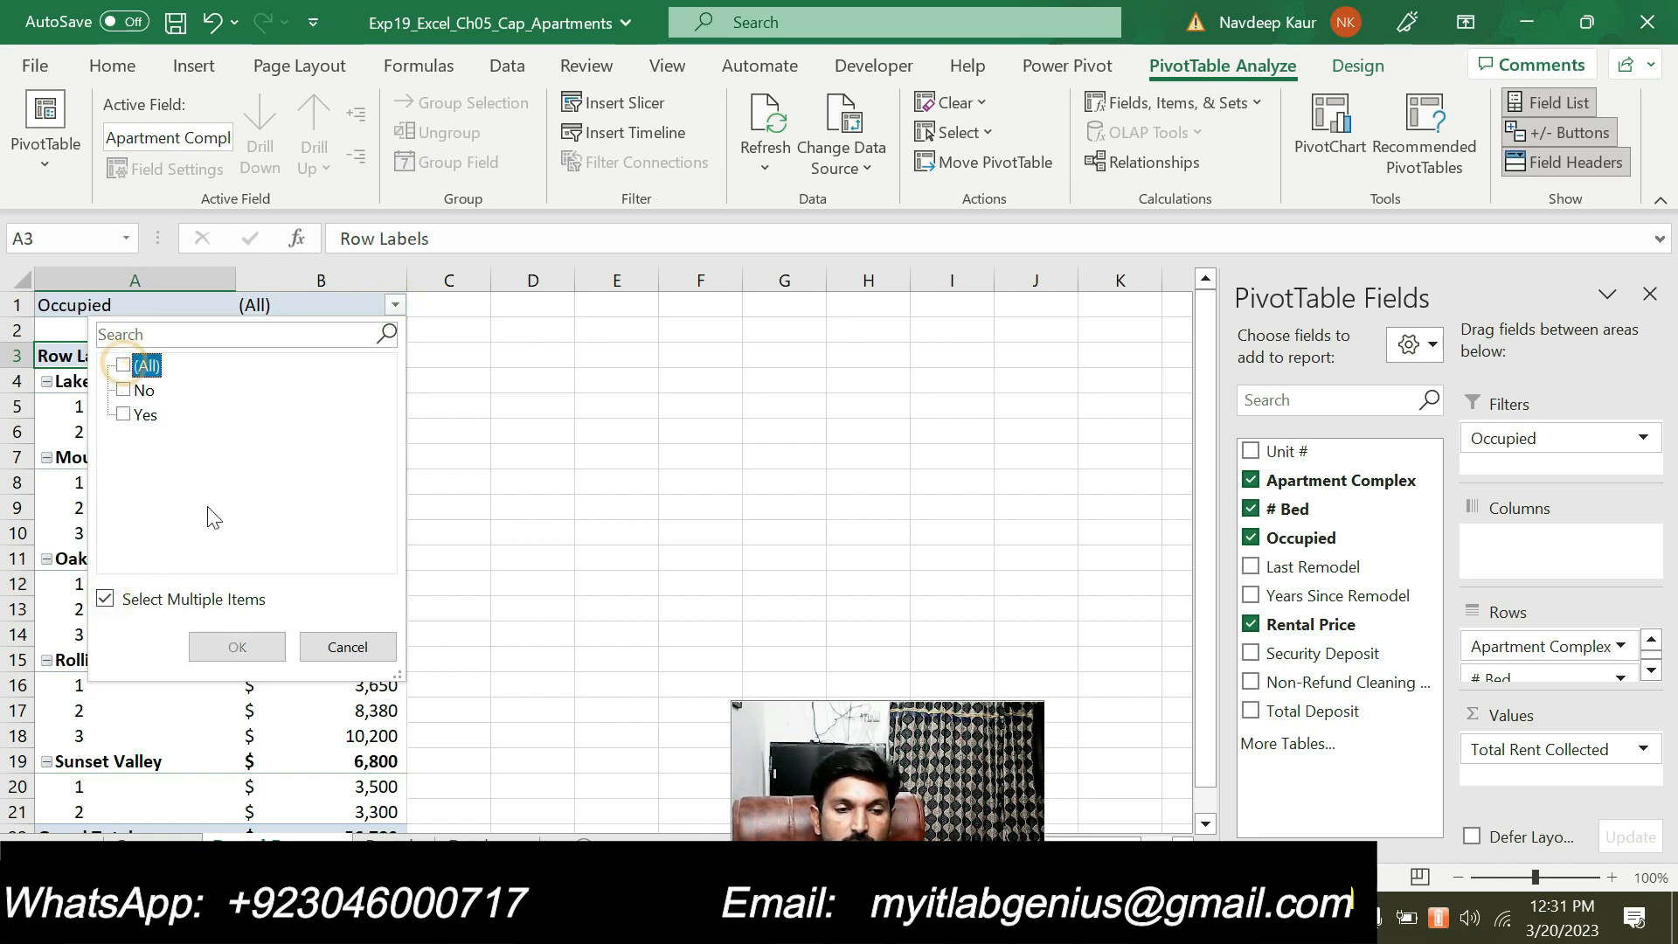
pyautogui.click(123, 414)
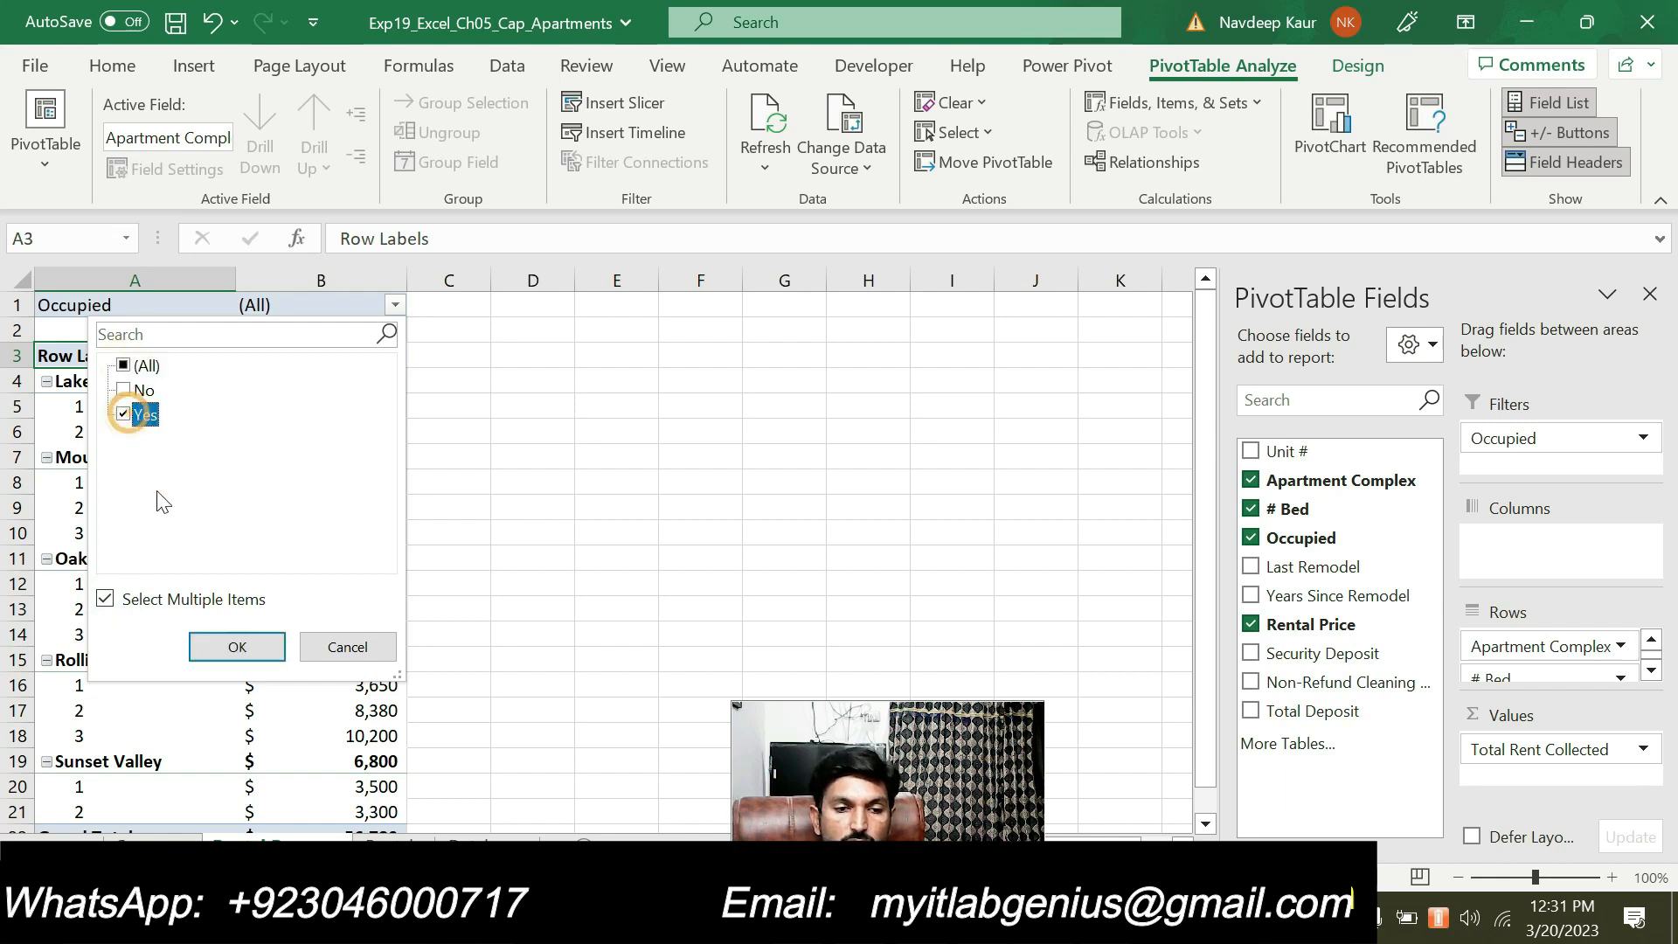
pyautogui.click(220, 647)
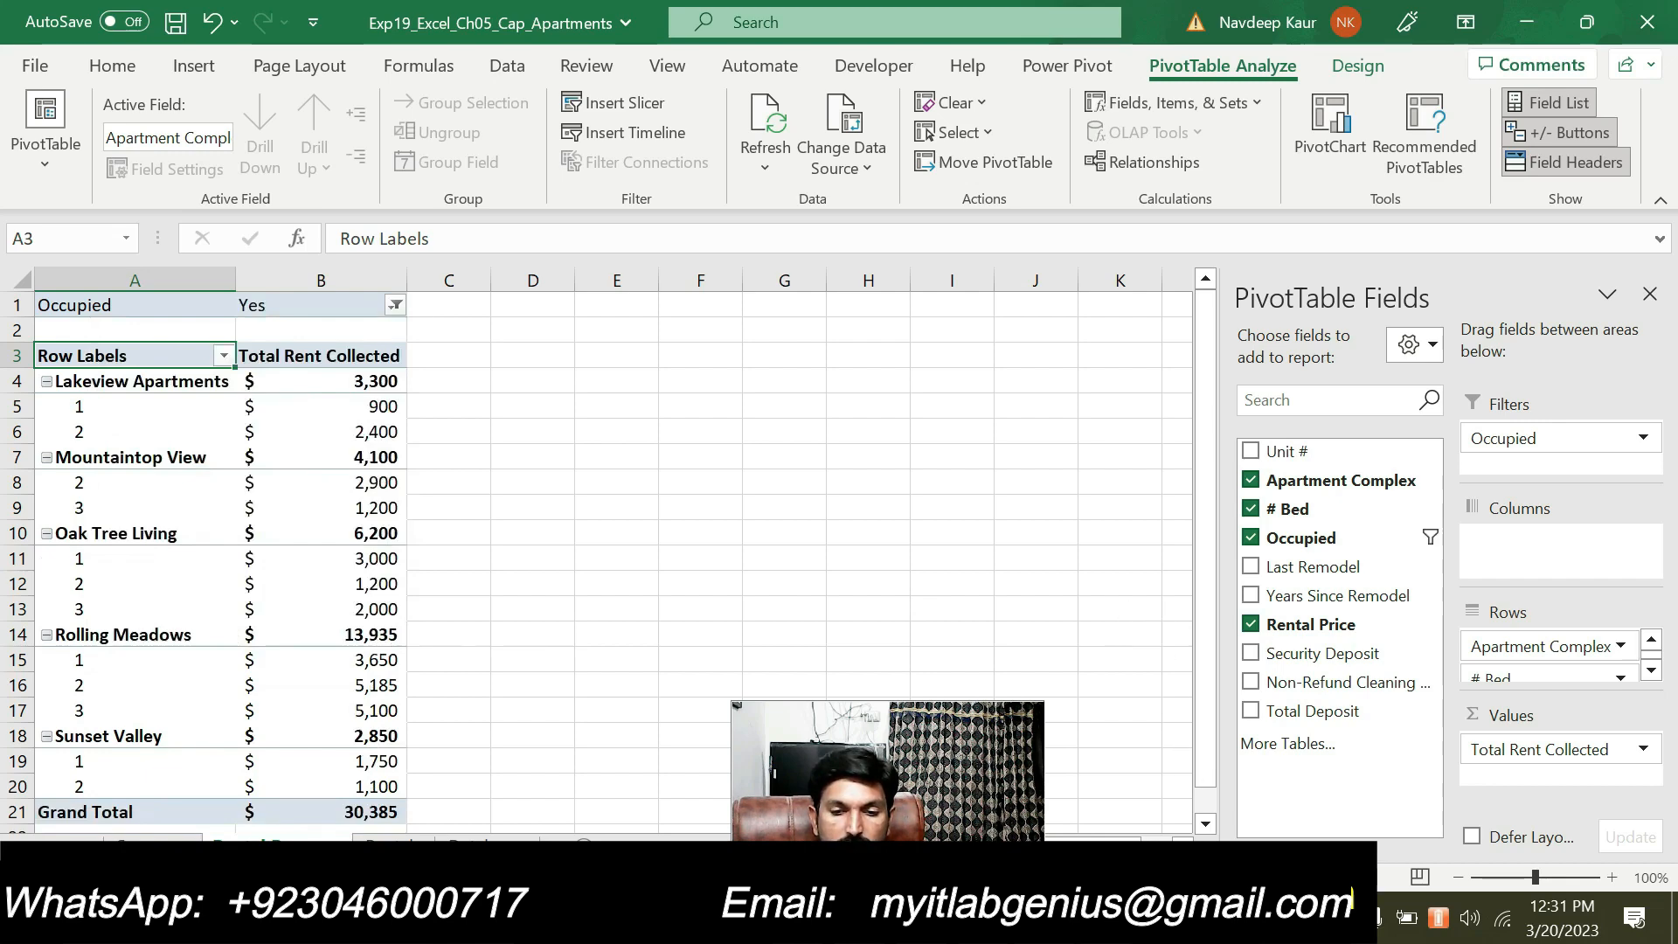
# Switch to the Word instructions, clear the highlight from step 8 and highlight step 9's calculated field paragraph
pyautogui.hotkey('alt', 'Tab')
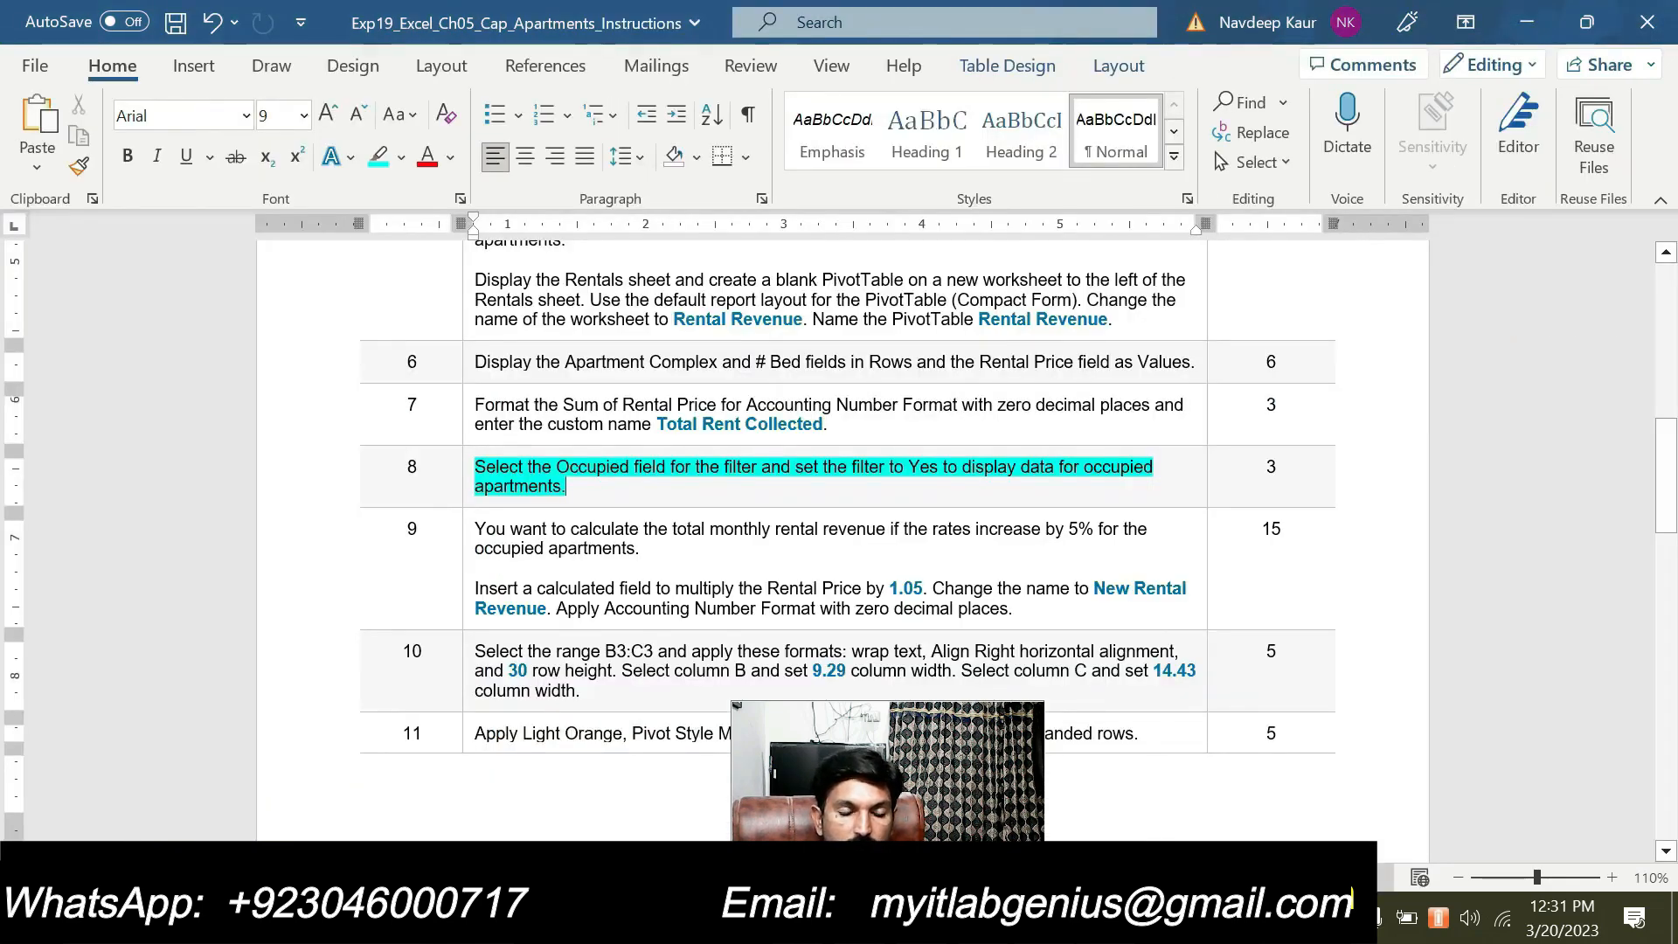
pyautogui.tripleClick(577, 487)
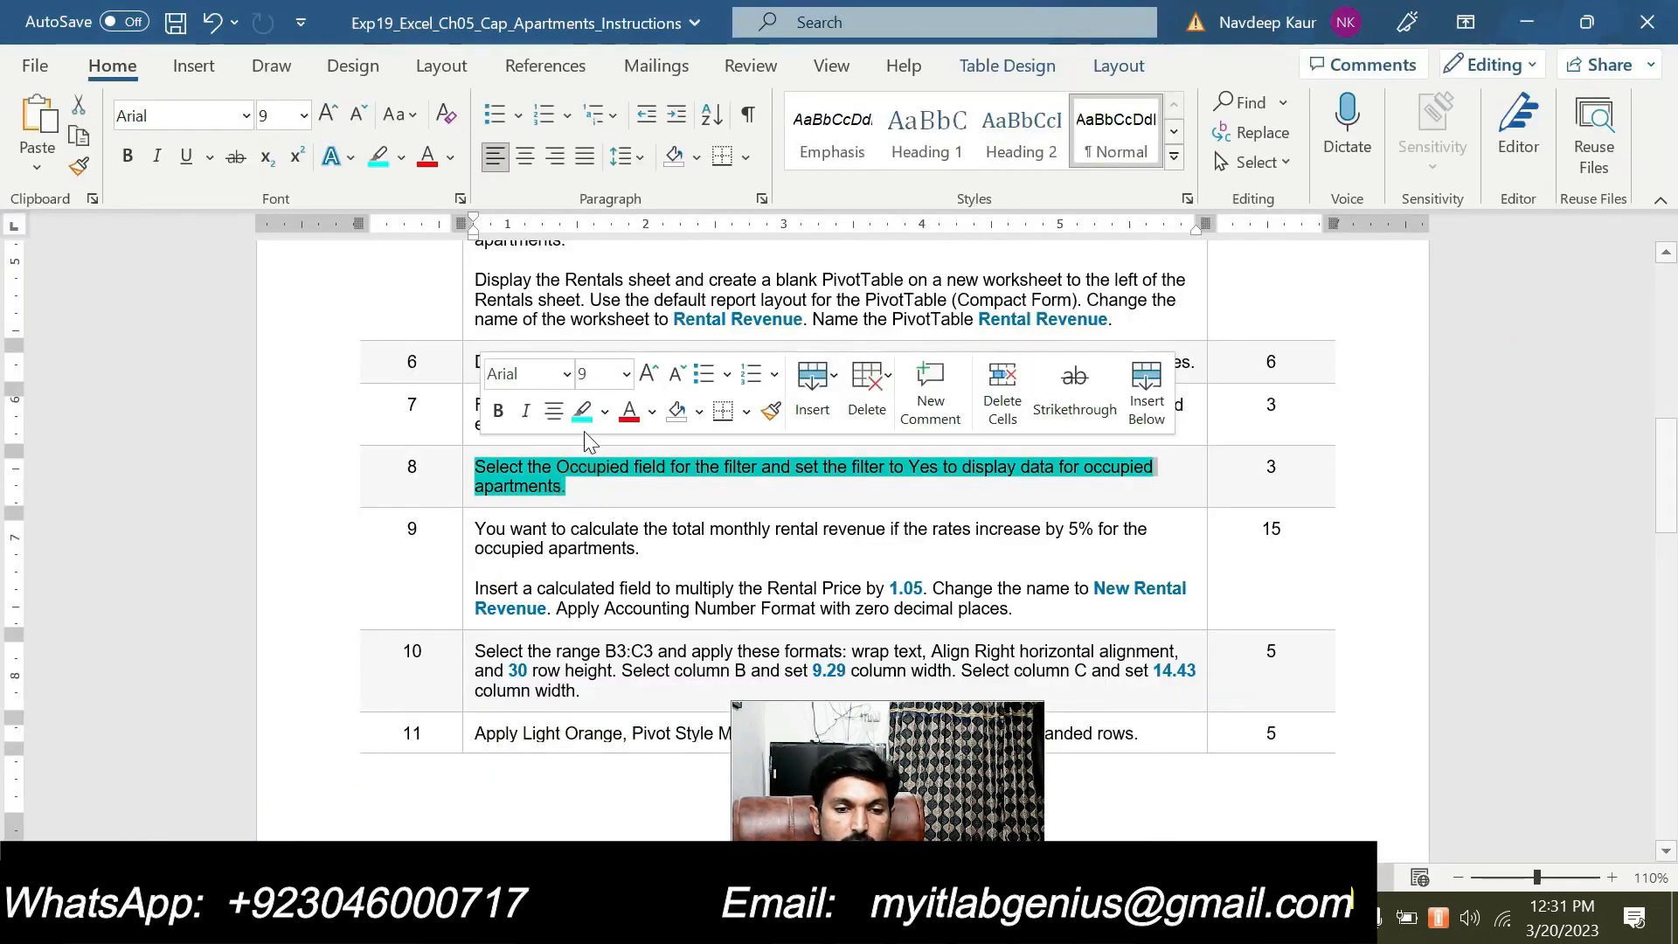
pyautogui.click(581, 411)
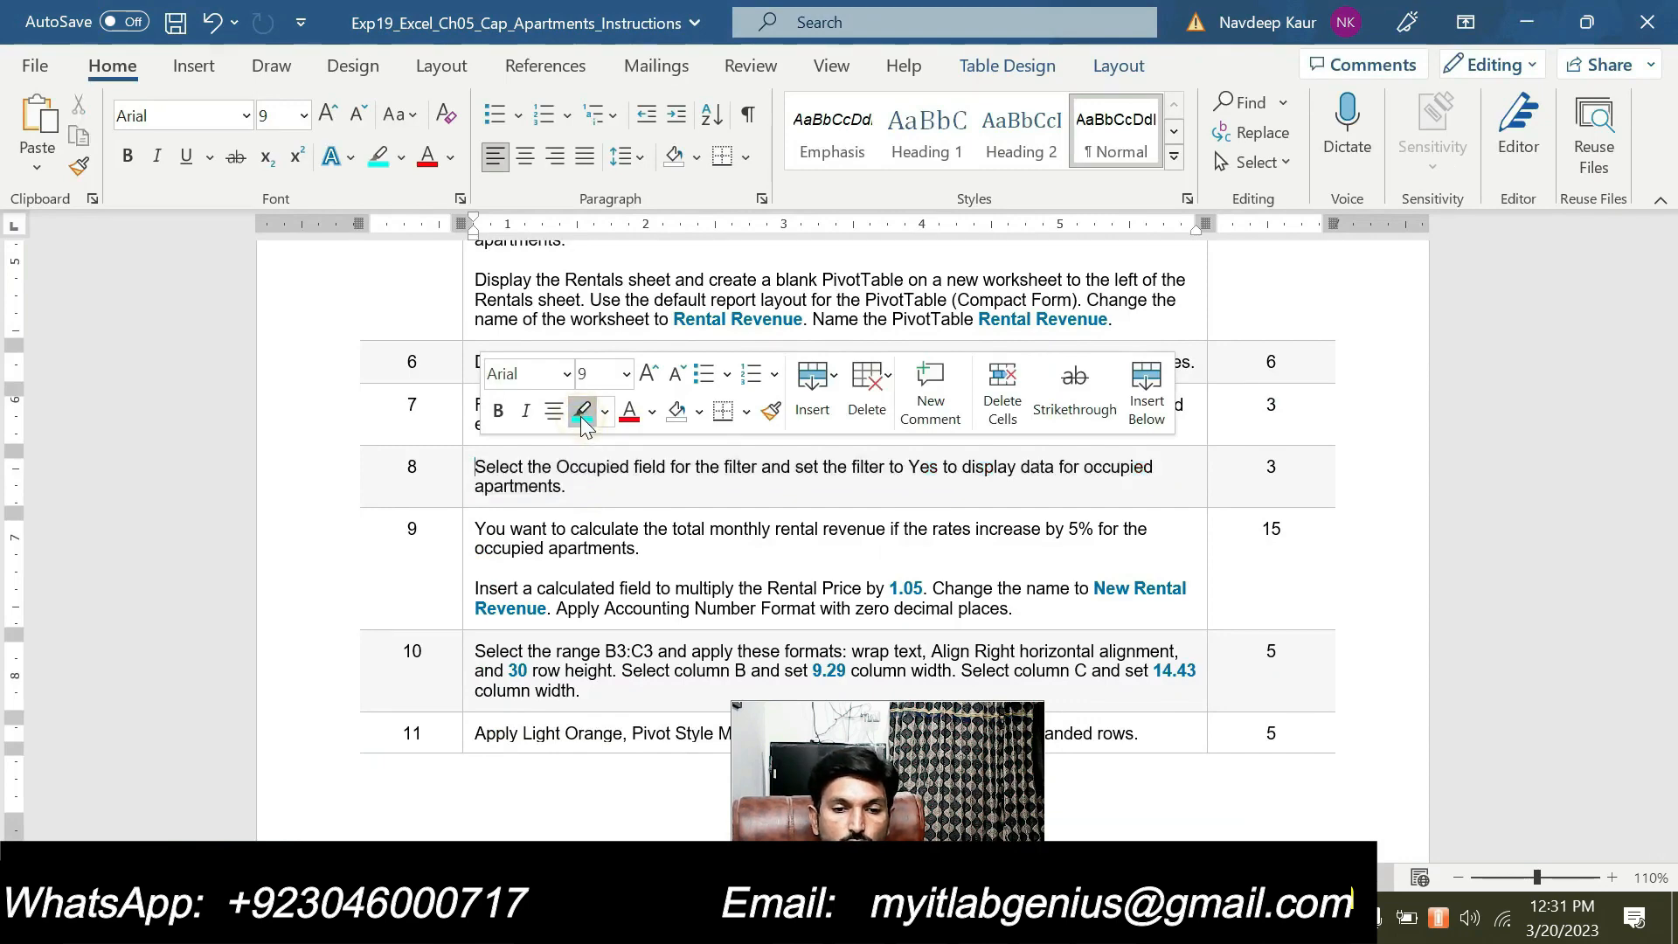
pyautogui.scroll(1, 839, 524)
pyautogui.scroll(1, 839, 525)
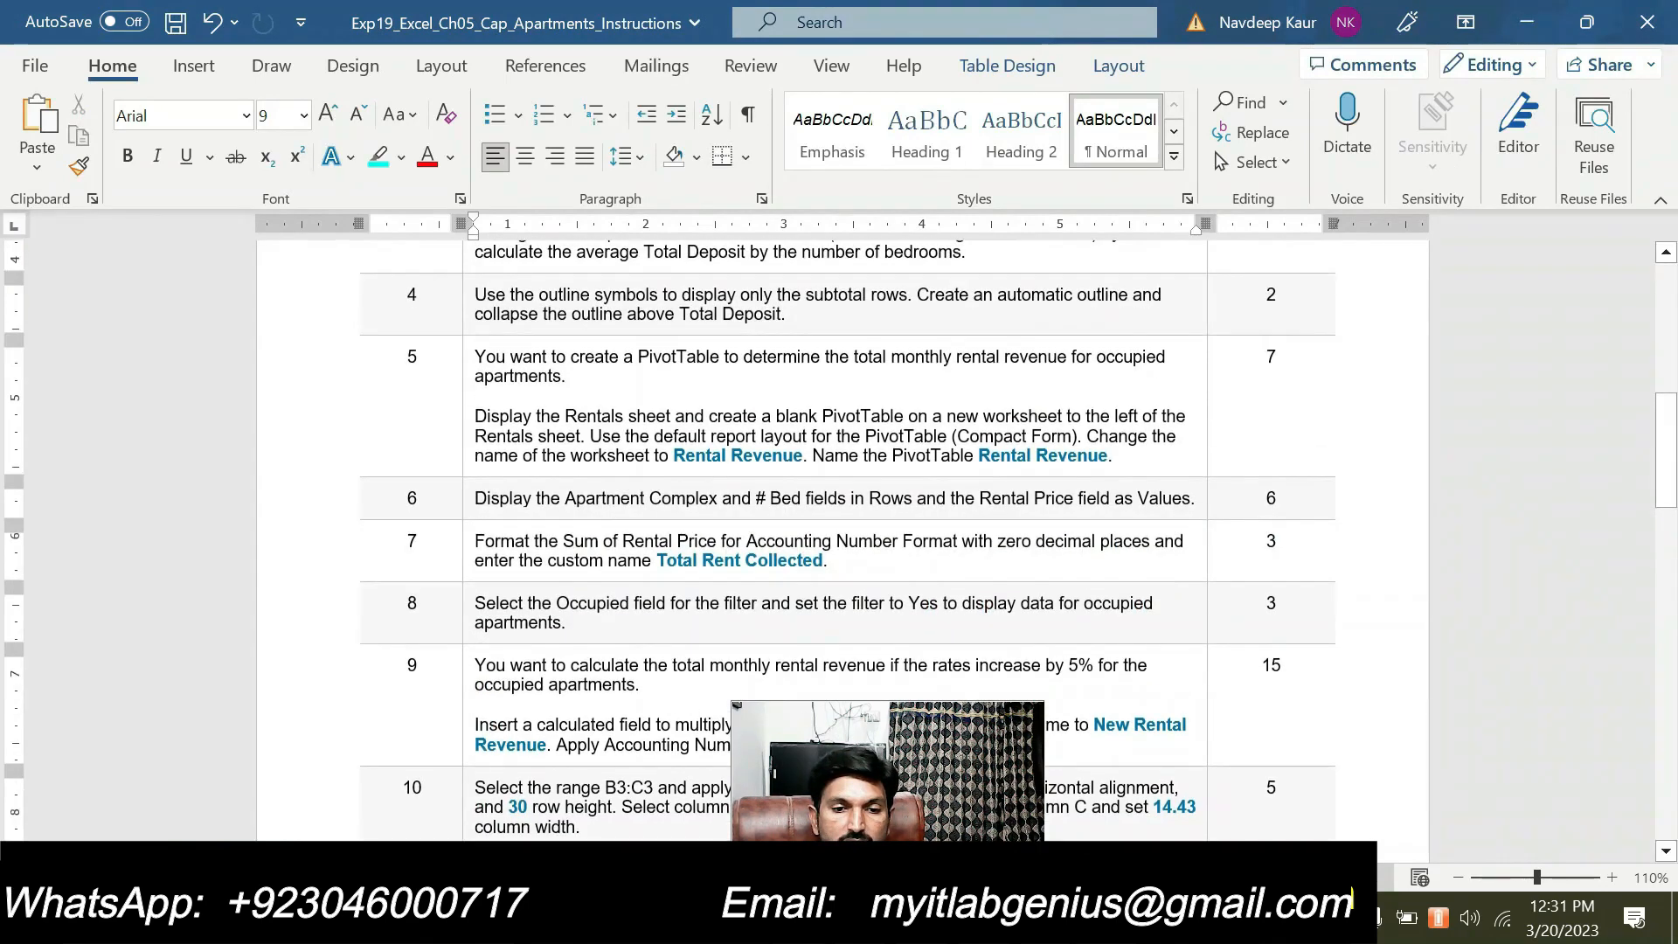
pyautogui.scroll(-3, 839, 524)
pyautogui.scroll(-1, 839, 525)
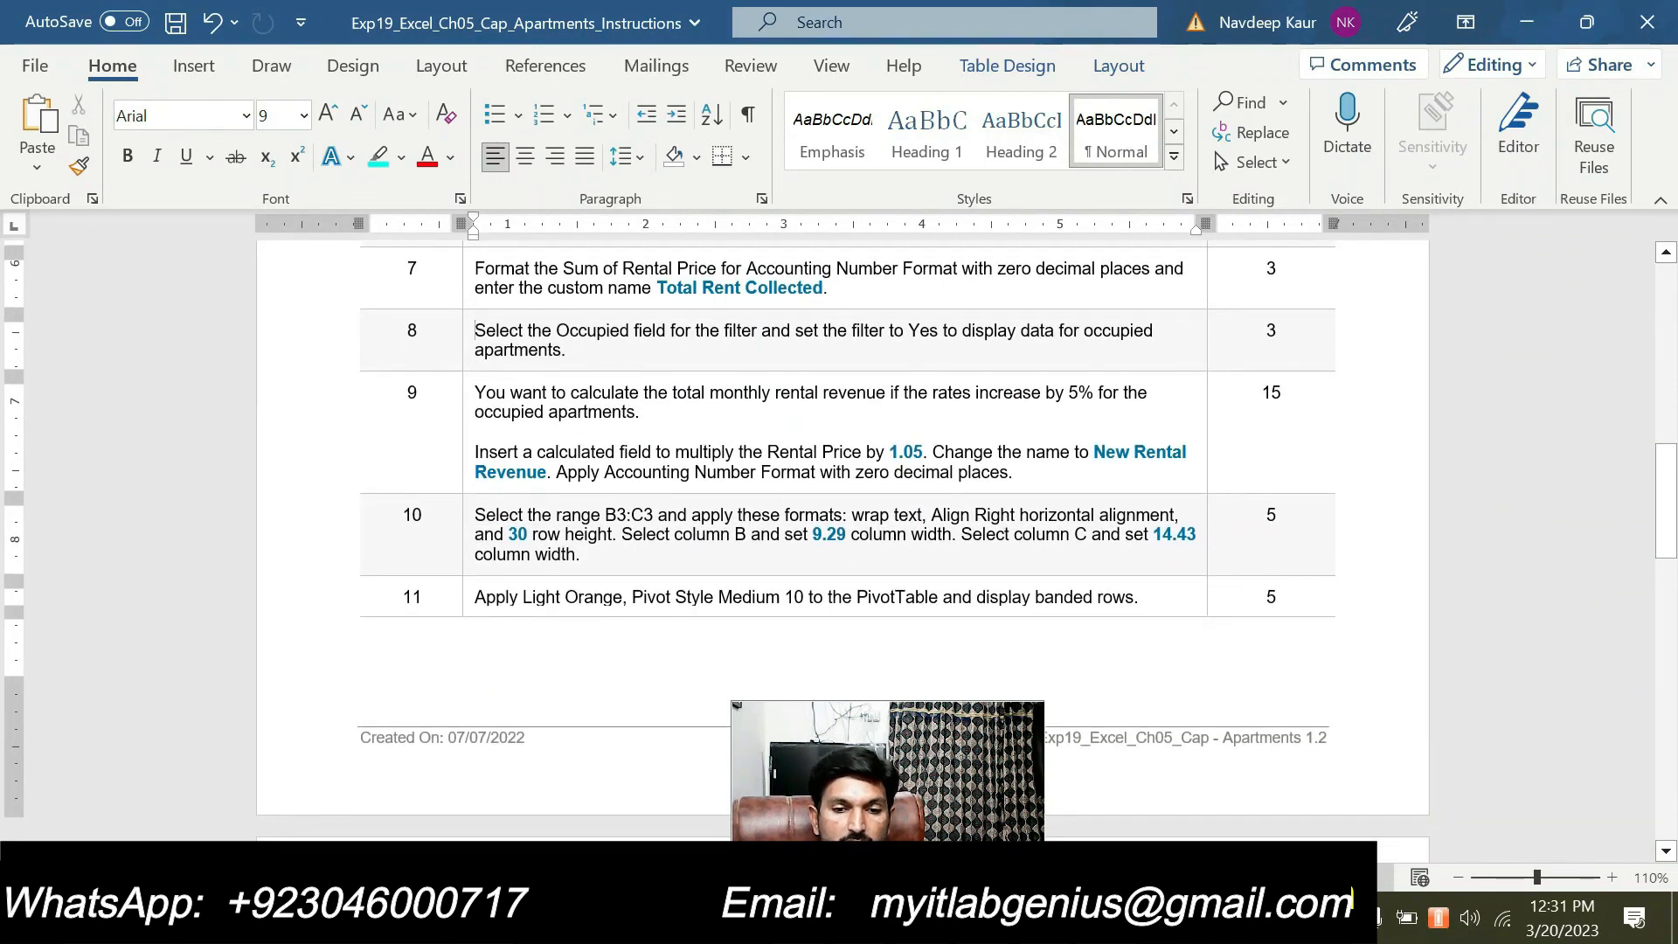
pyautogui.moveTo(1014, 472); pyautogui.dragTo(475, 452)
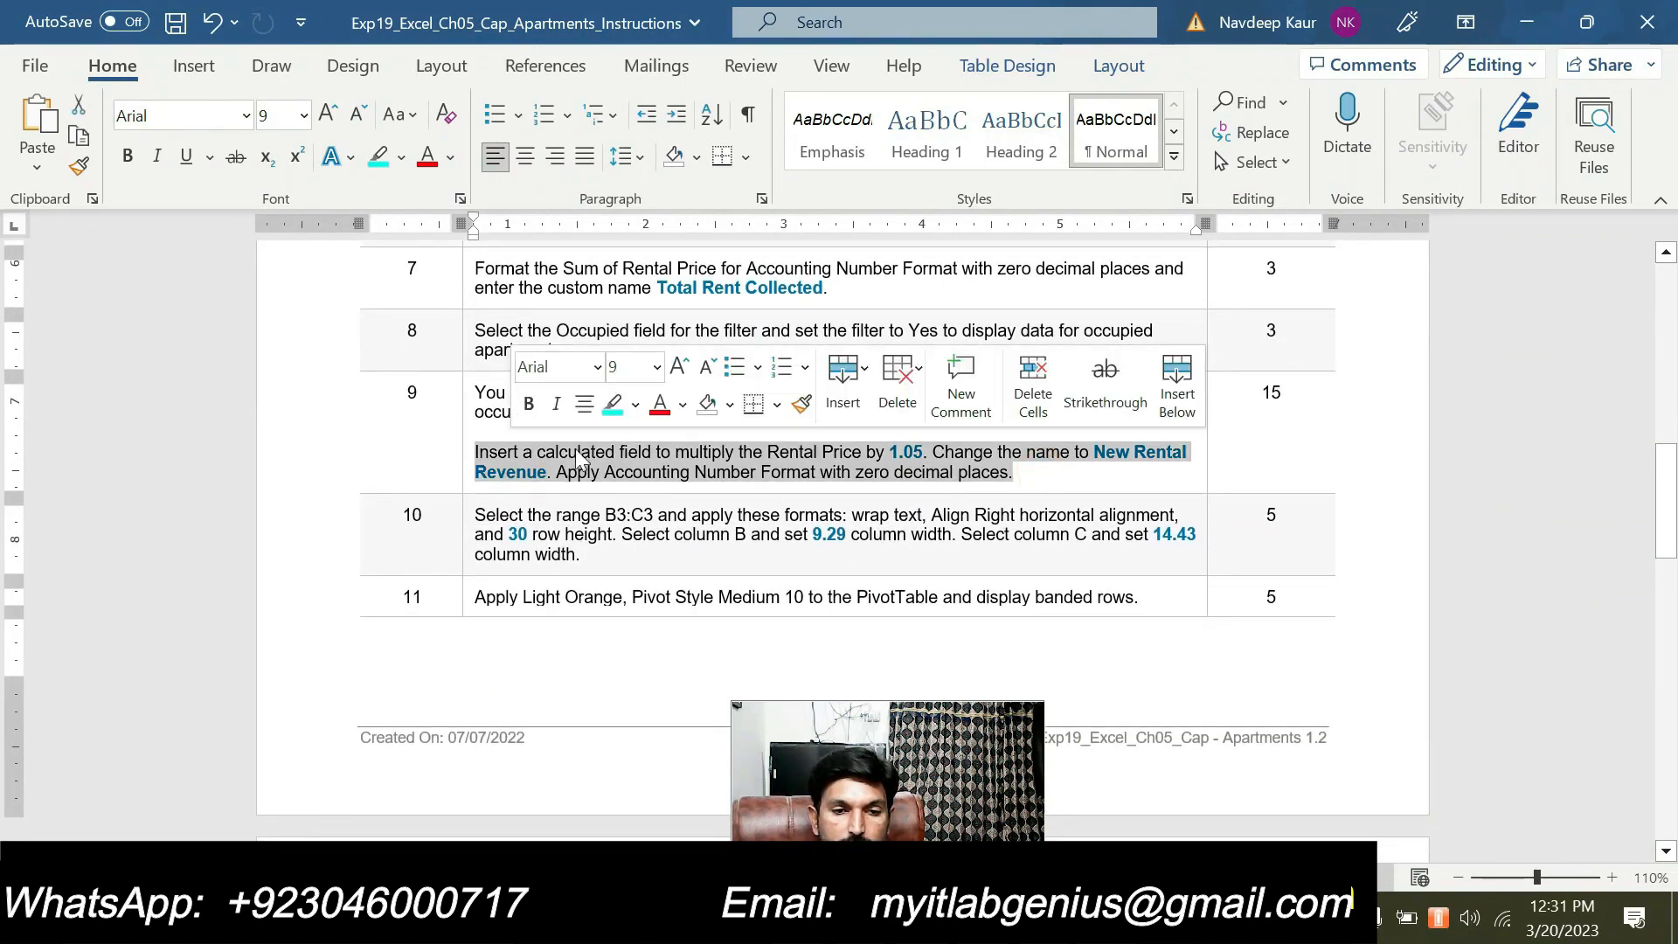
pyautogui.click(615, 406)
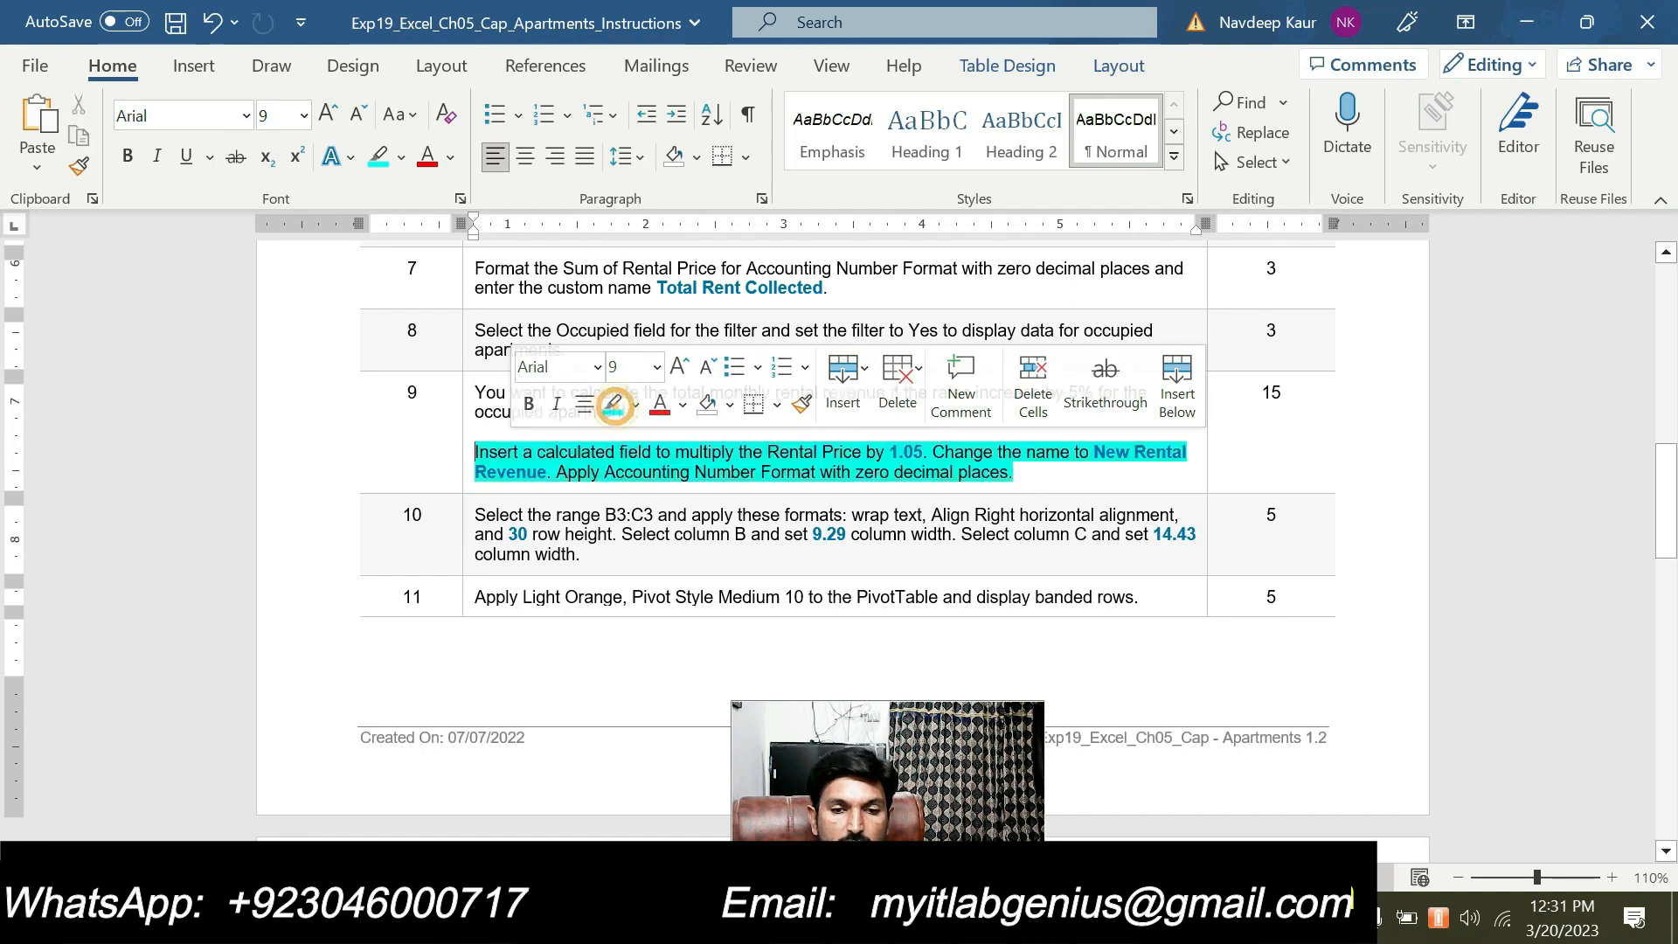
pyautogui.click(1045, 476)
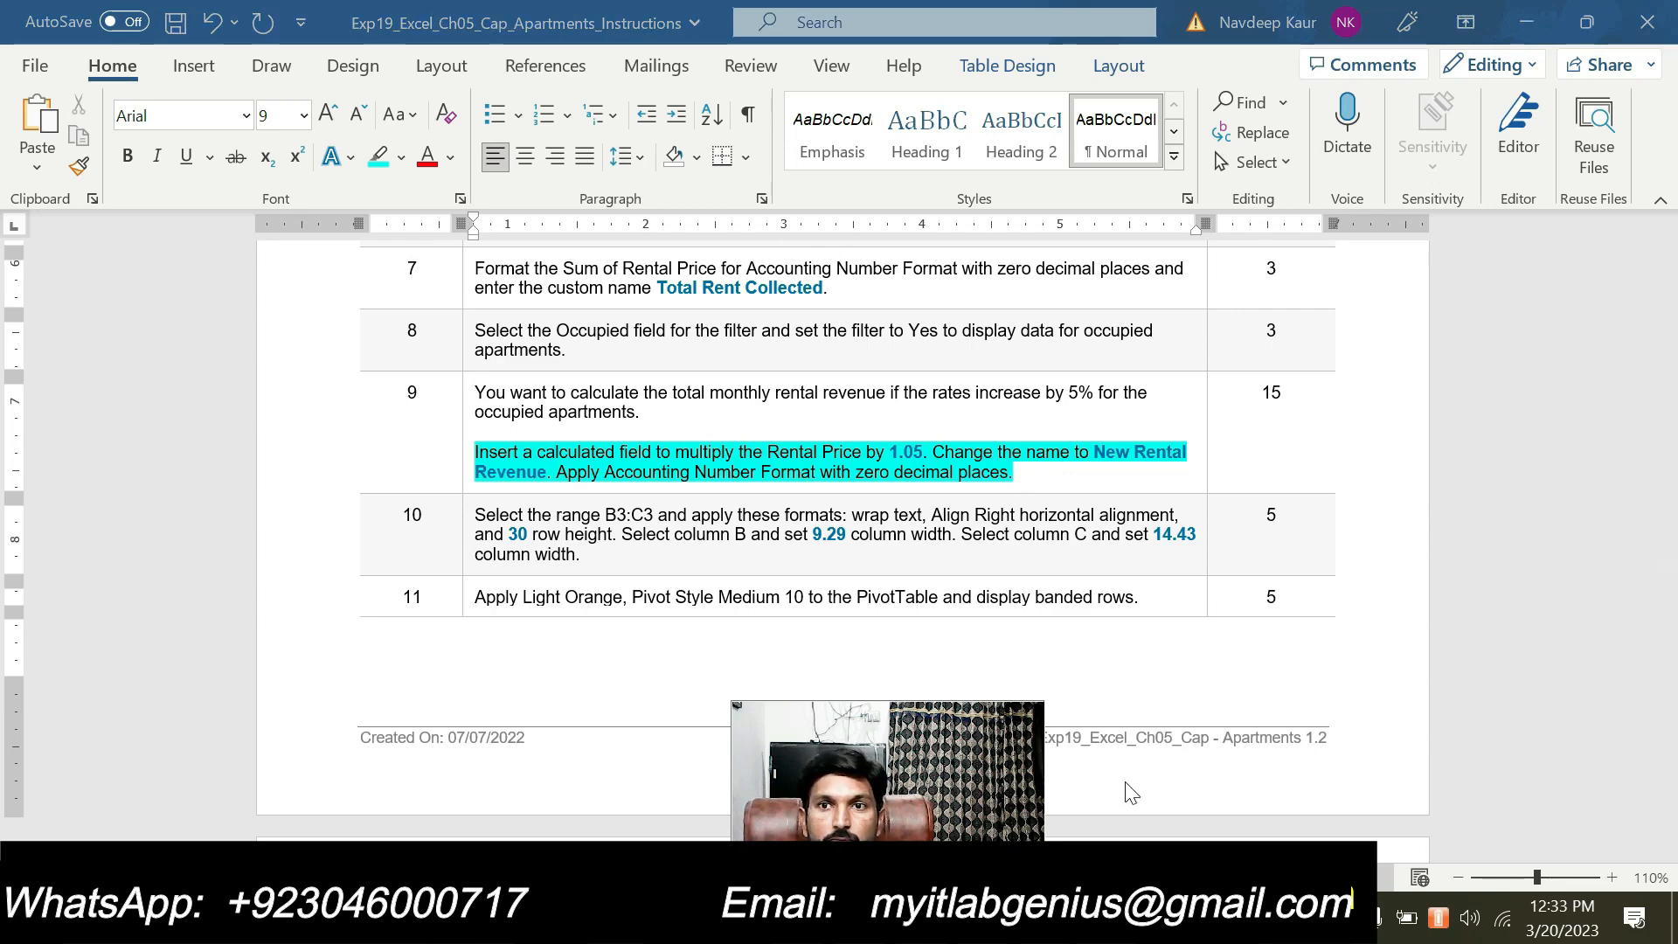
pyautogui.rightClick(1106, 918)
pyautogui.click(814, 542)
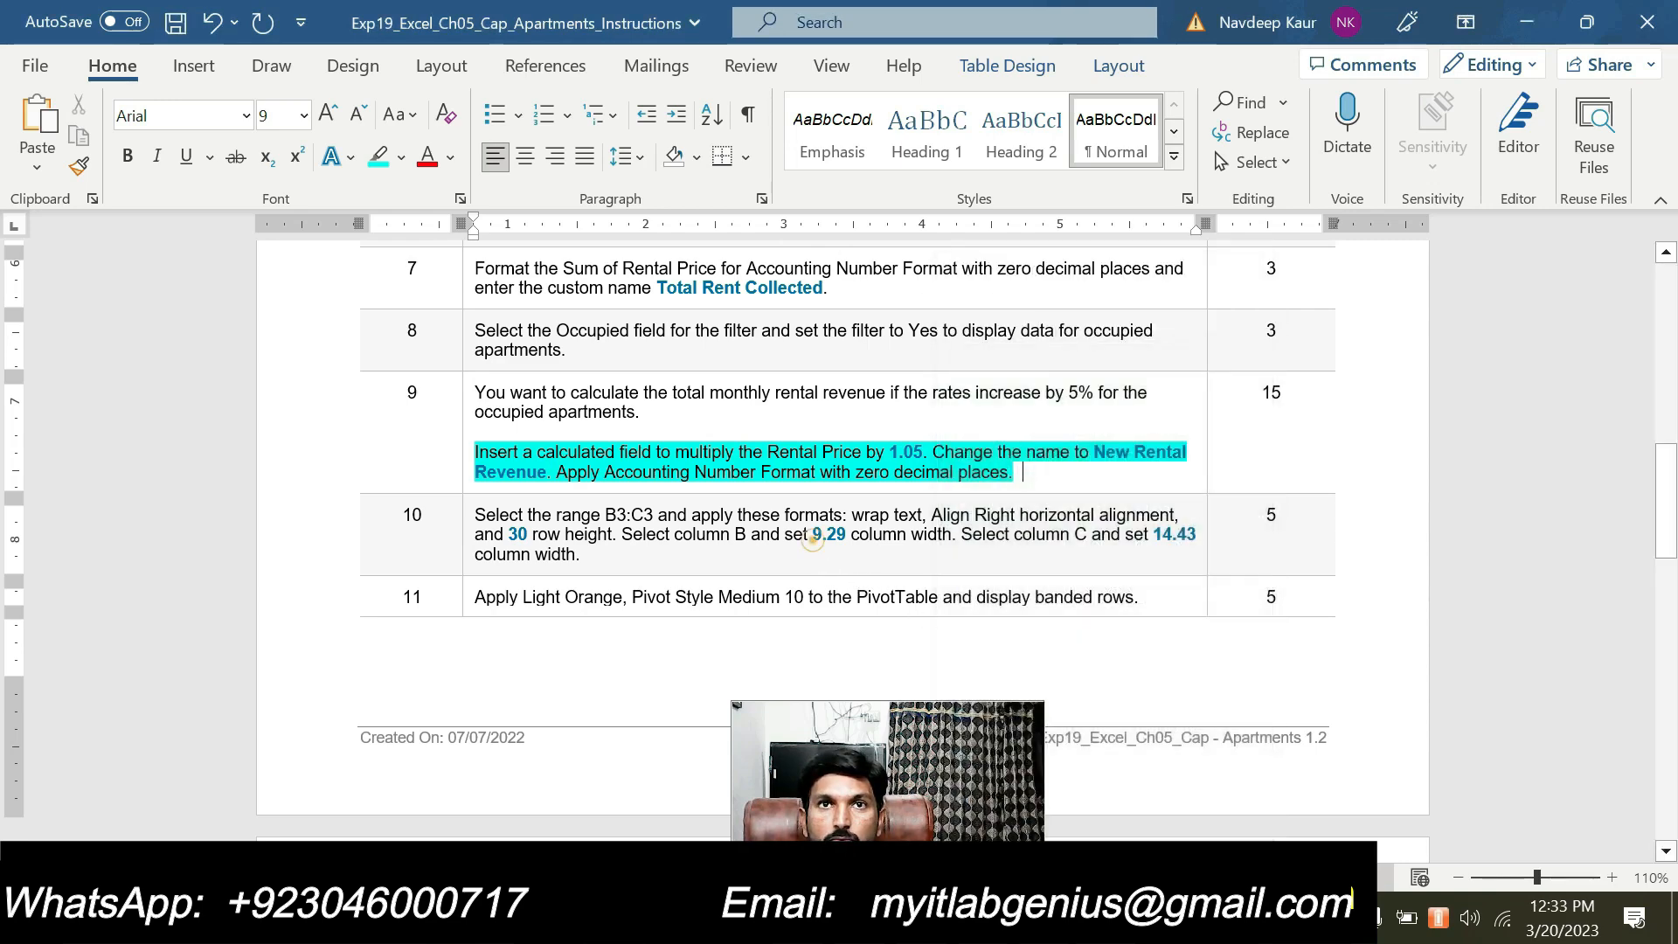
# Start a calculated field in the Excel PivotTable and name it New Rental Revenue, copying the name from step 9 in Word
pyautogui.hotkey('alt', 'Tab')
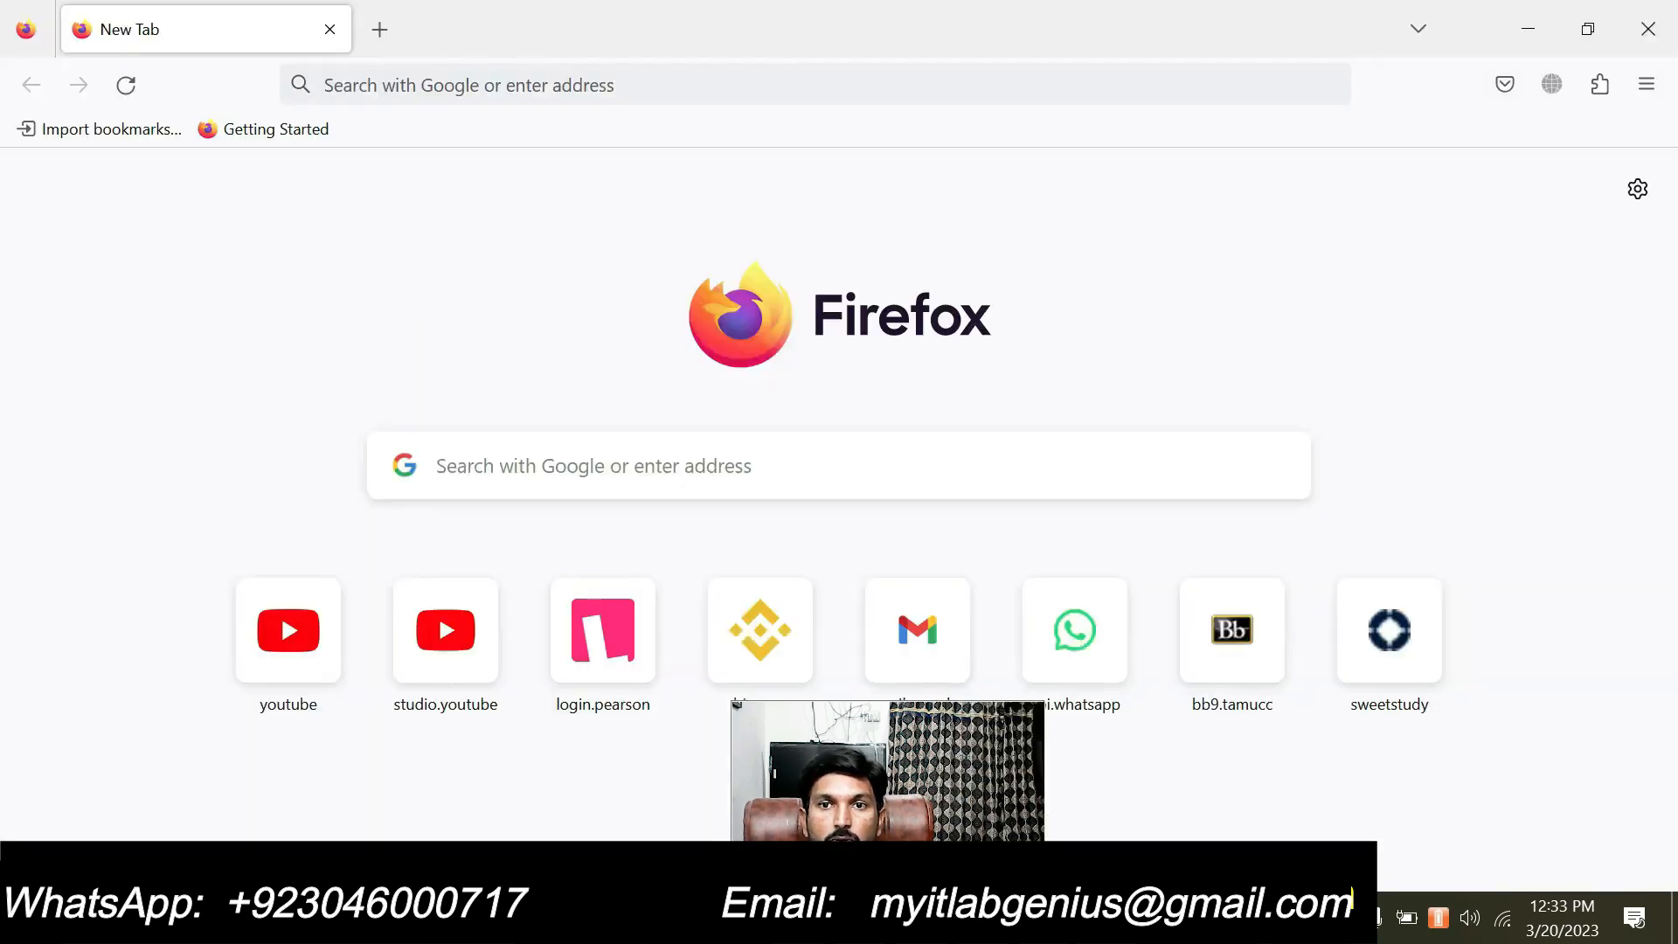
pyautogui.hotkey('alt', 'Tab')
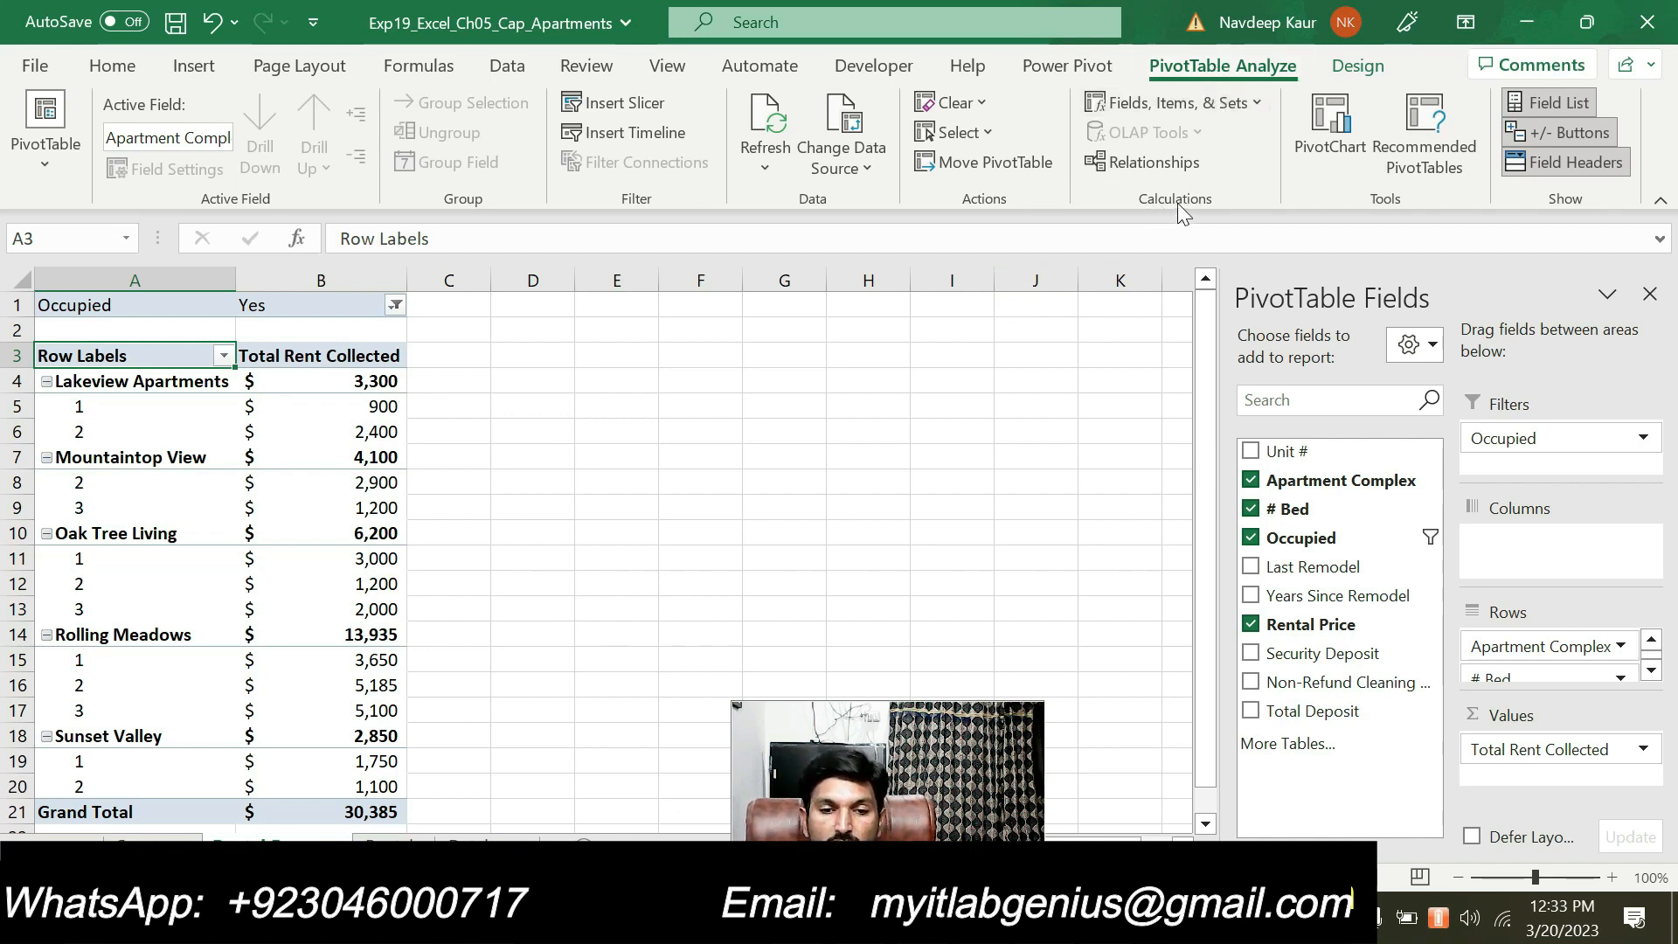
pyautogui.click(1245, 103)
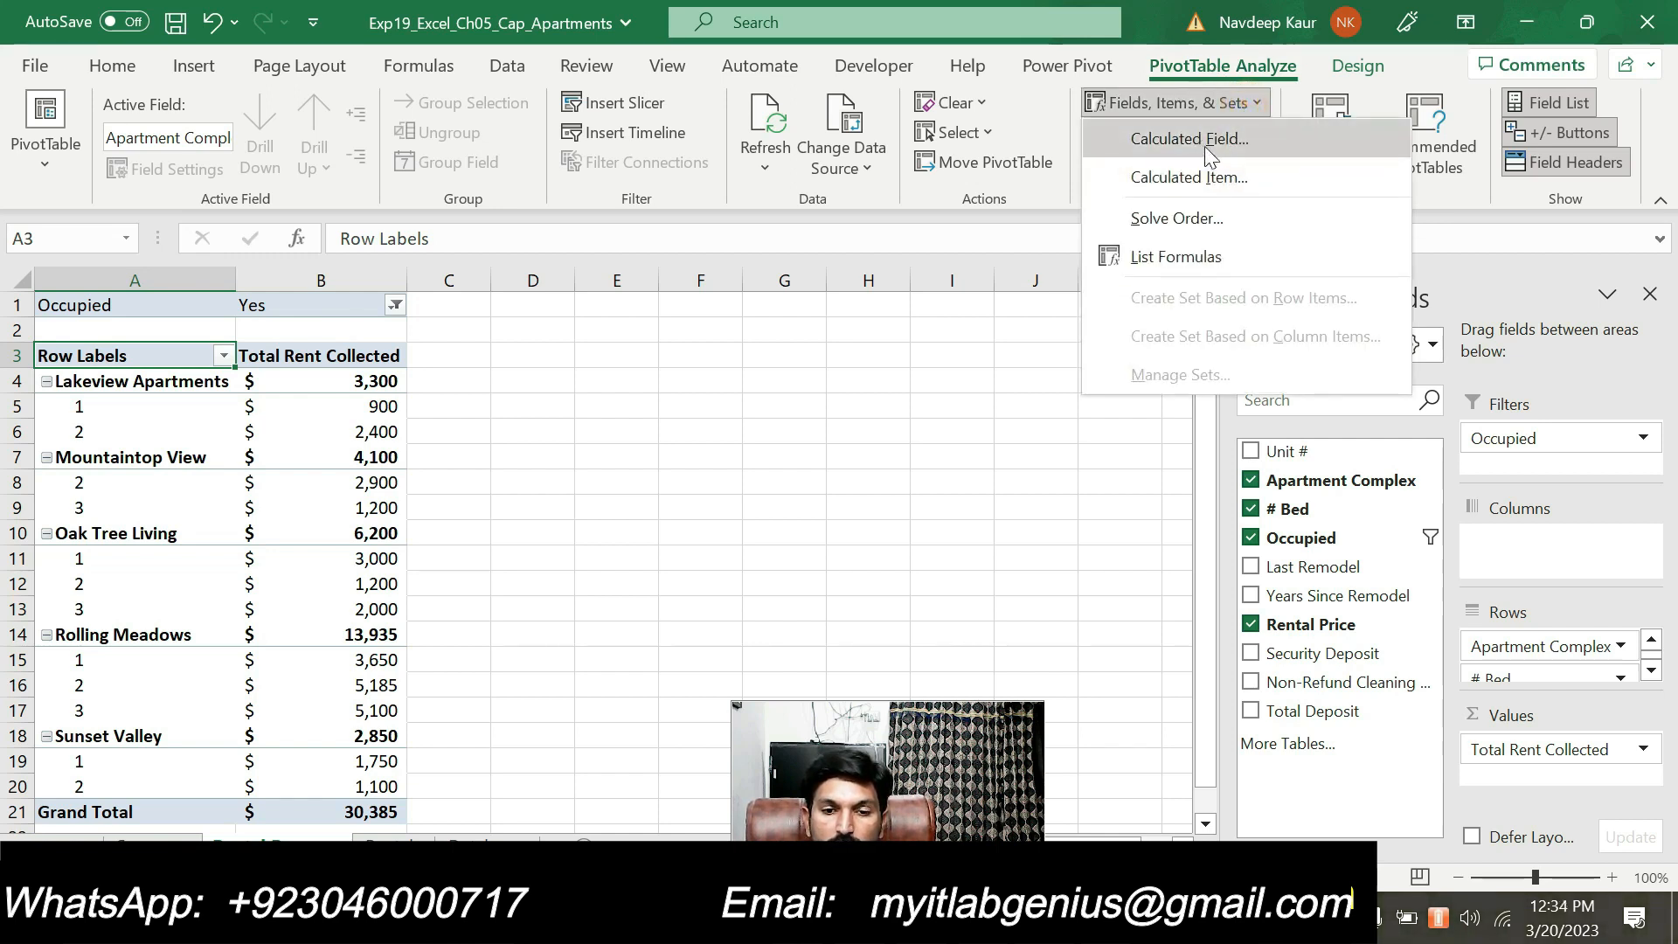
pyautogui.click(1207, 142)
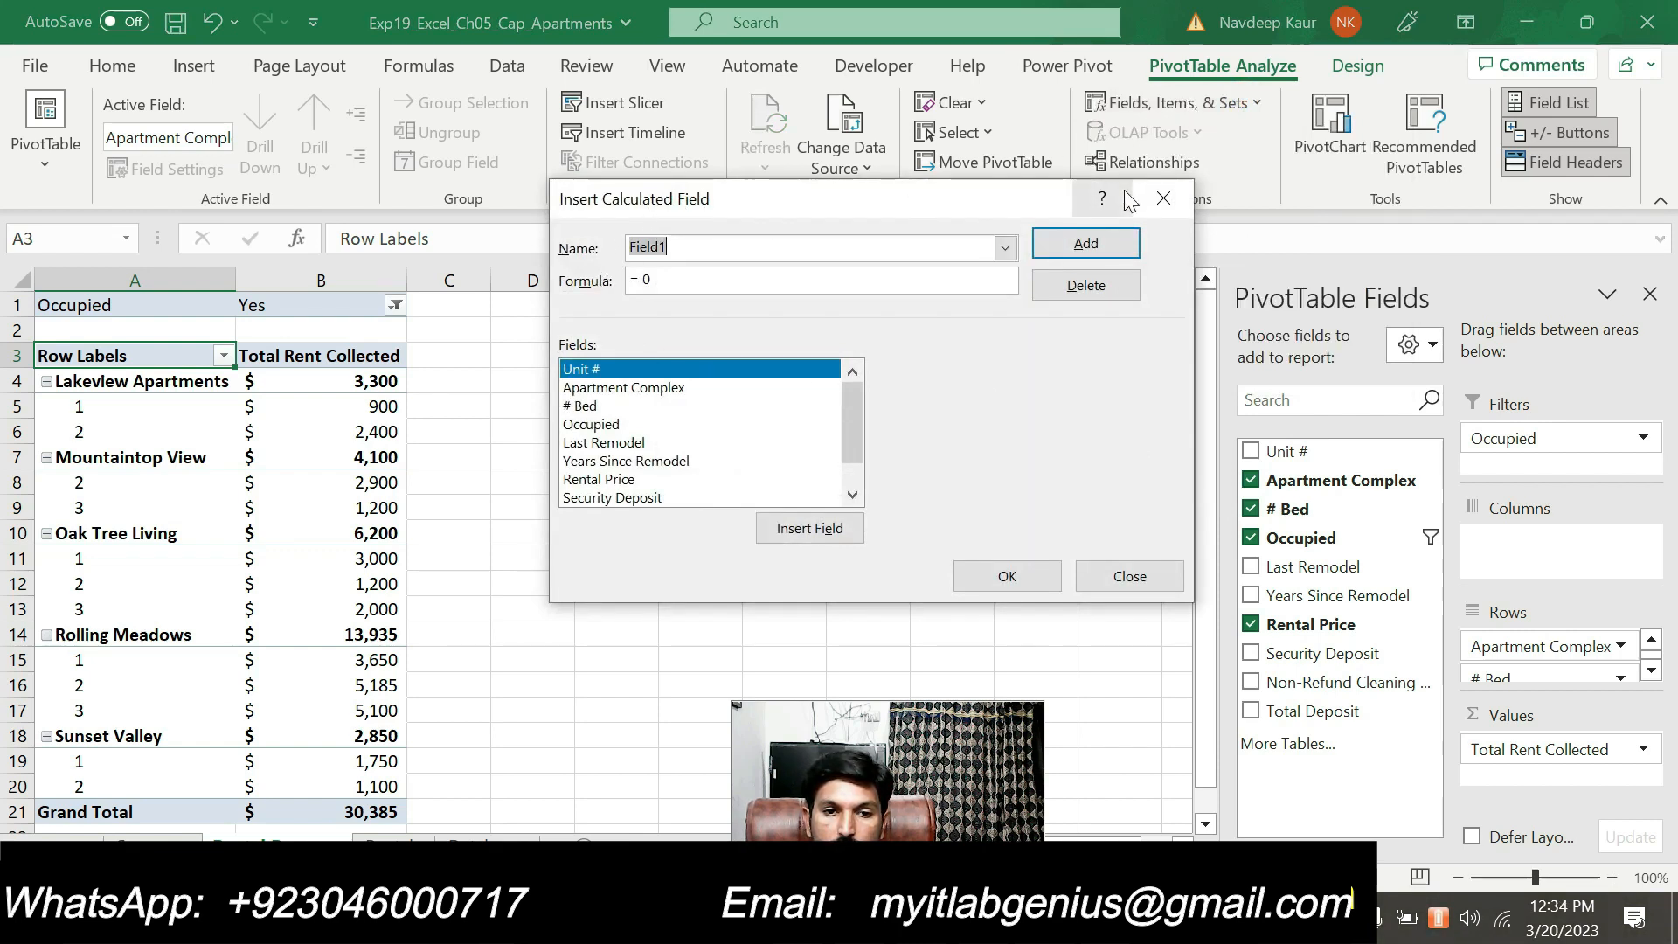
pyautogui.hotkey('alt', 'Tab')
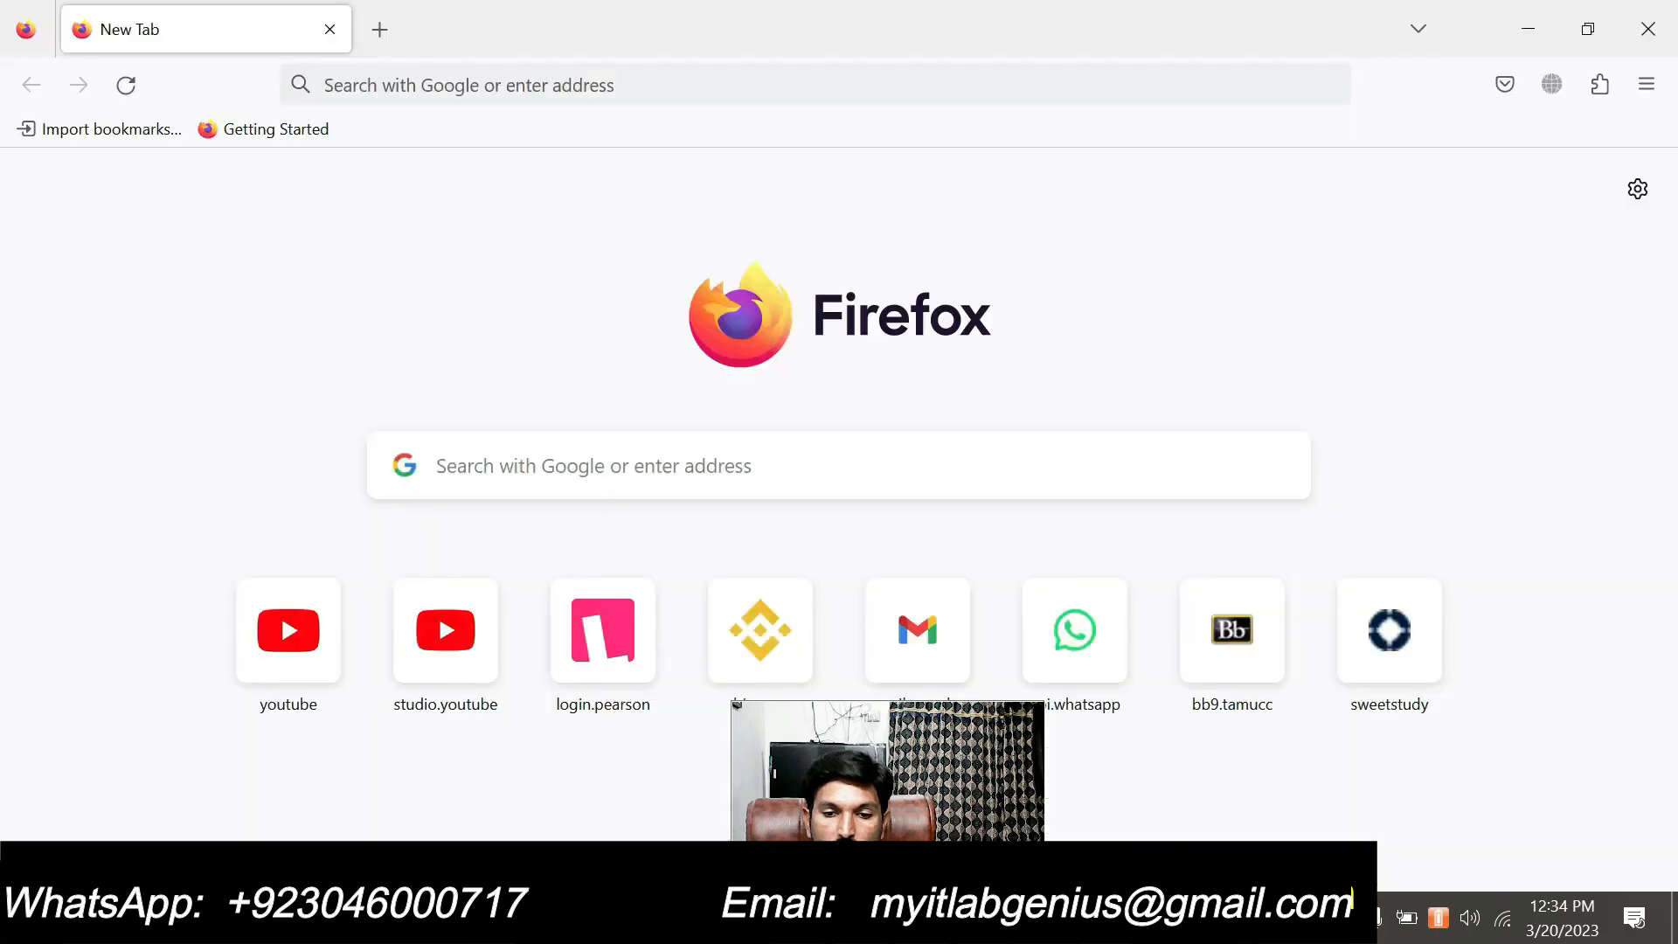
pyautogui.hotkey('alt', 'Tab')
pyautogui.moveTo(1091, 452); pyautogui.dragTo(862, 492)
pyautogui.click(1021, 538)
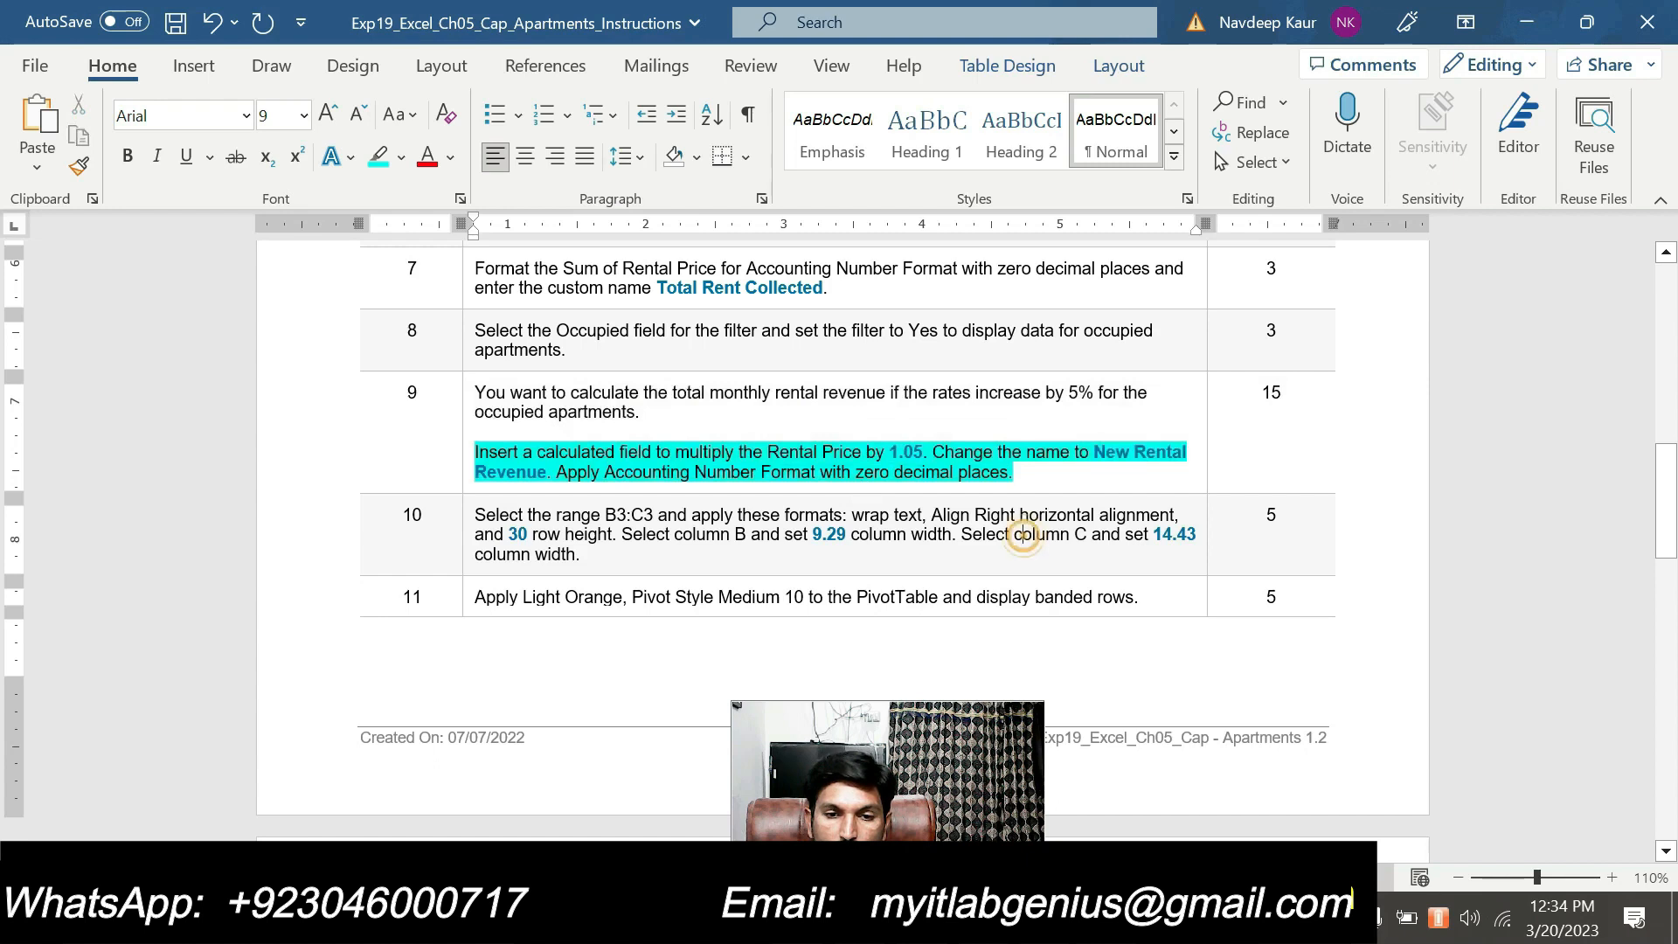
pyautogui.click(1097, 446)
pyautogui.moveTo(1094, 452); pyautogui.dragTo(548, 473)
pyautogui.hotkey('ctrl', 'c')
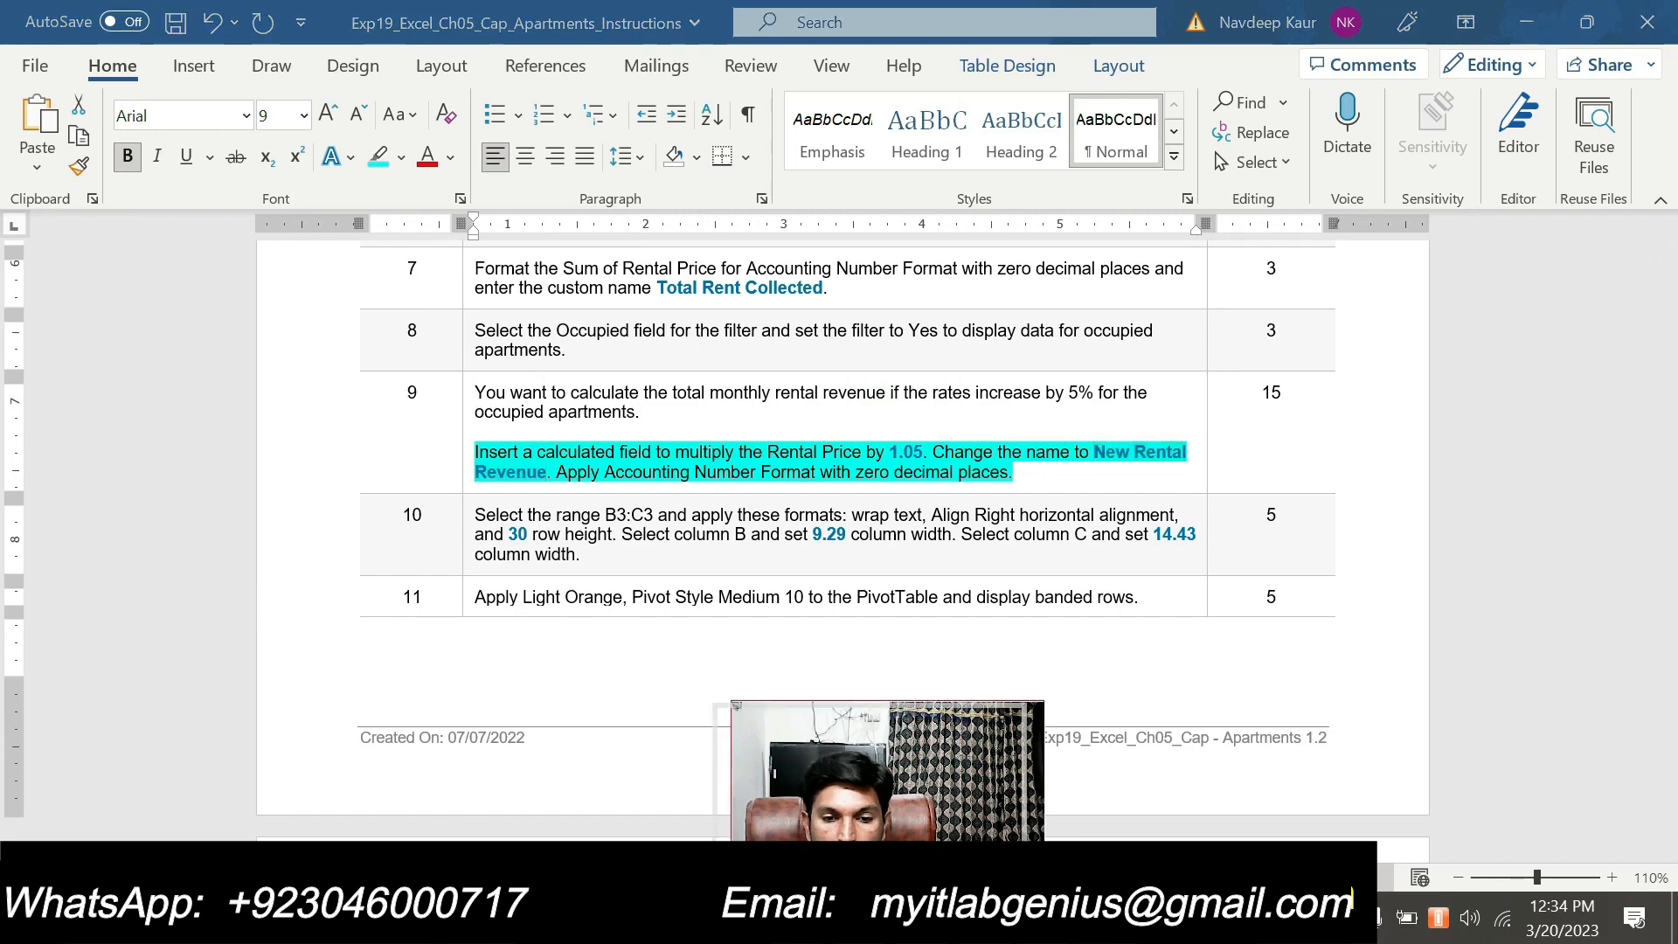
pyautogui.hotkey('alt', 'Tab')
pyautogui.hotkey('ctrl', 'v')
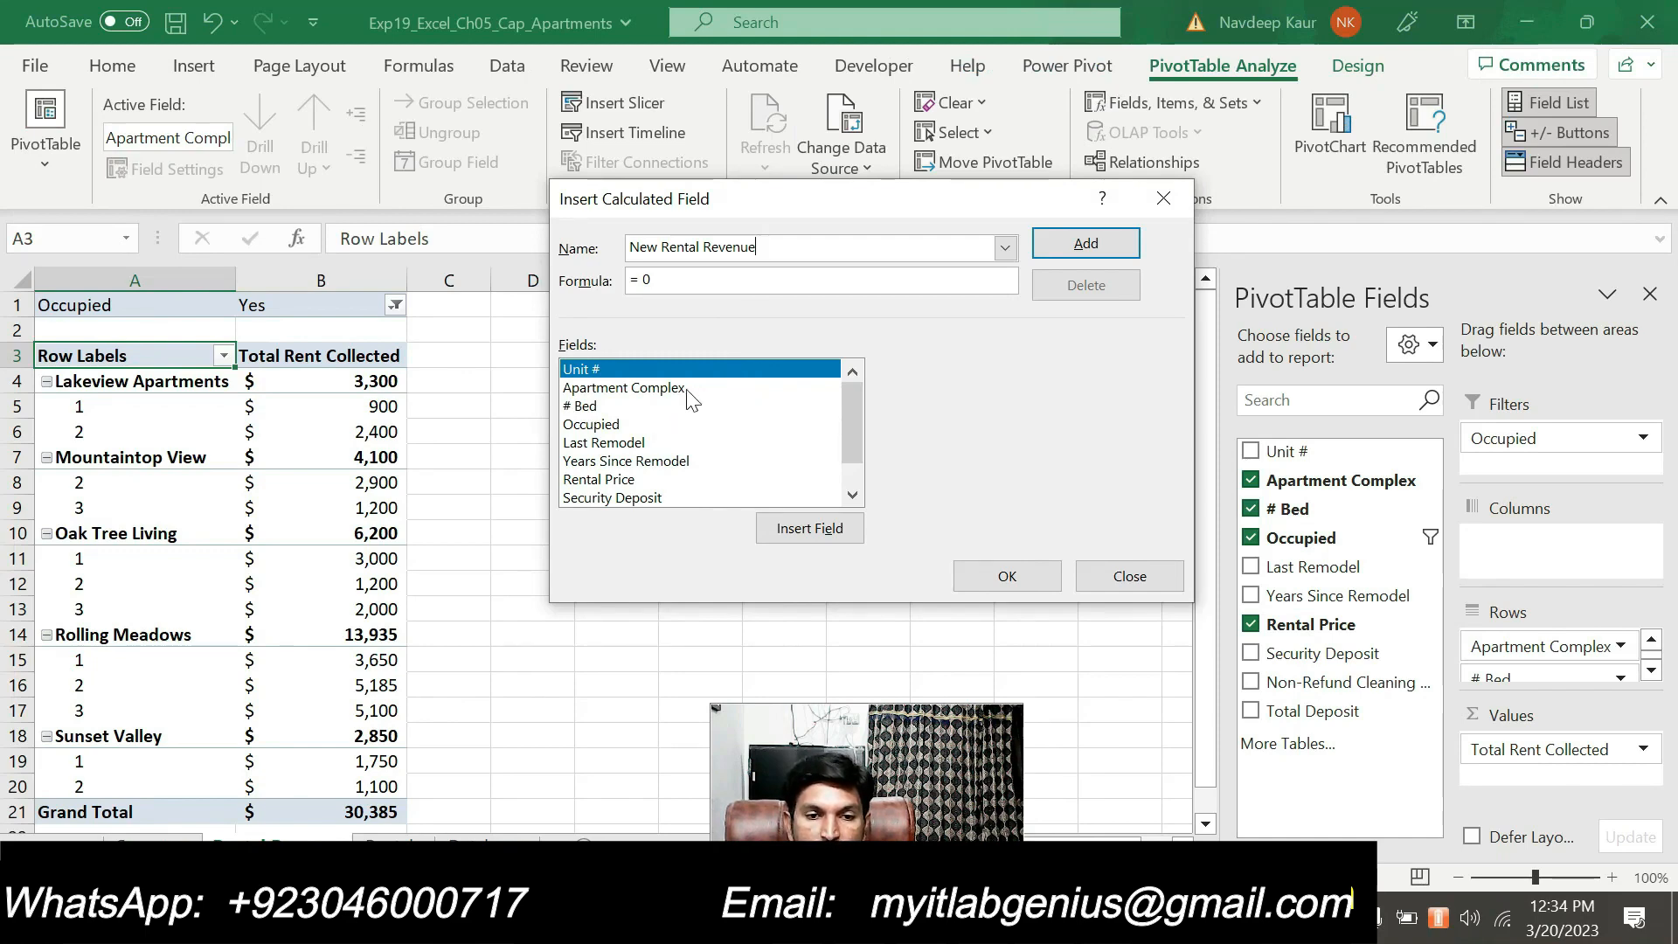
# Set the calculated field's formula to = 'Rental Price'*1.05 and insert the field into the PivotTable
pyautogui.doubleClick(646, 280)
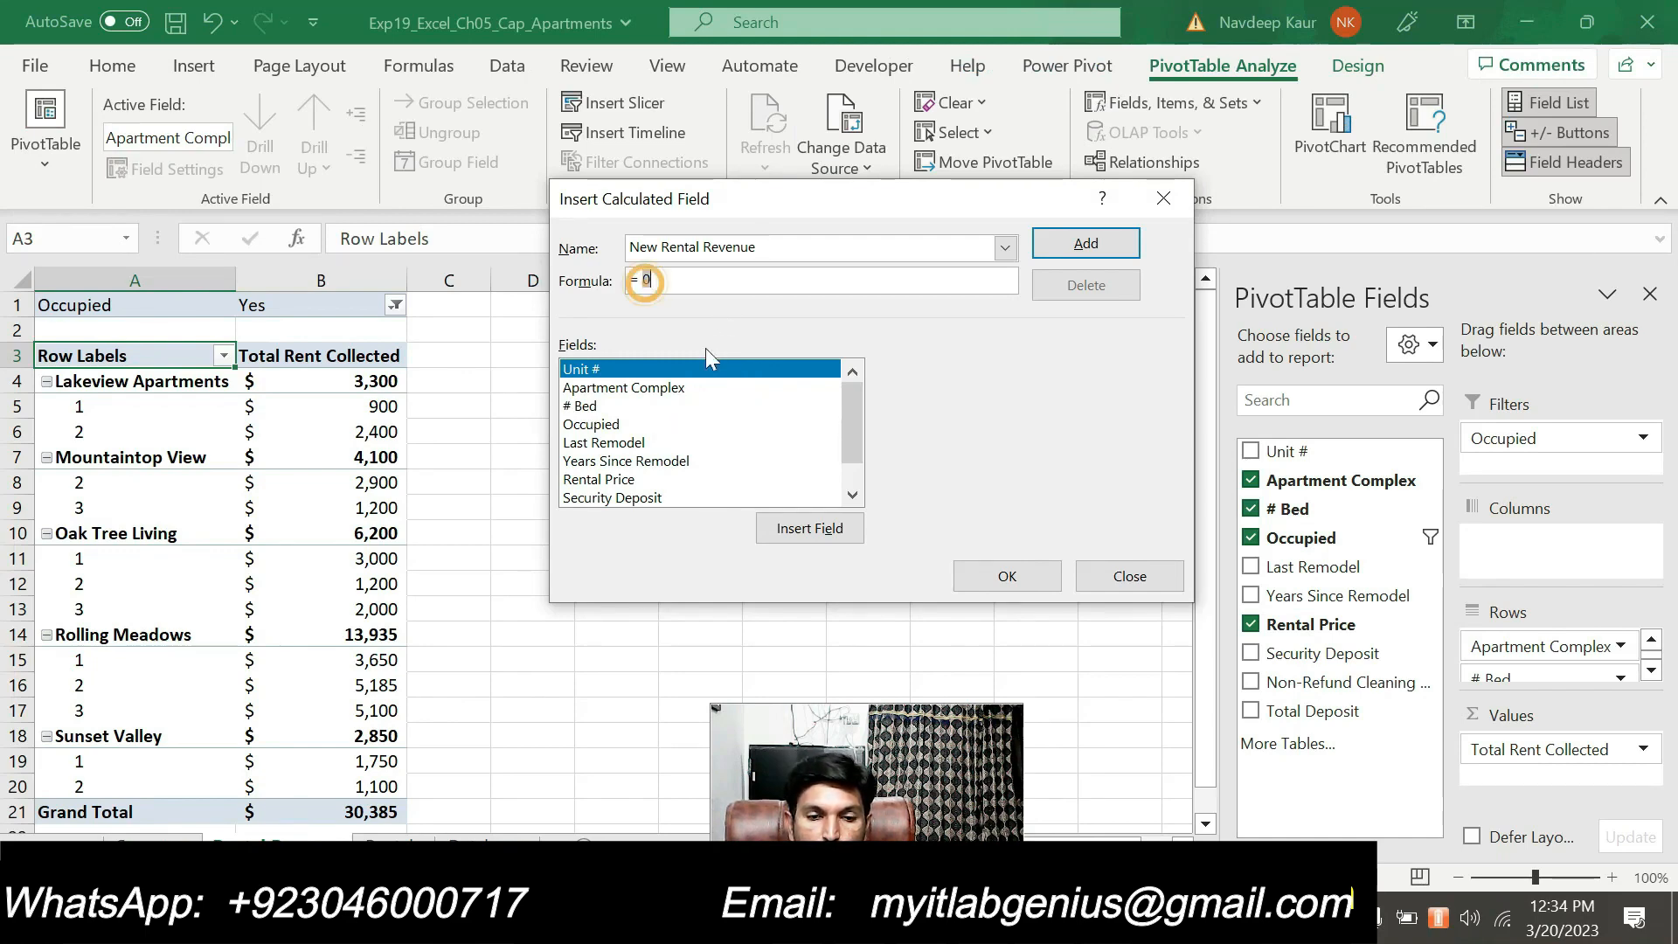
pyautogui.hotkey('alt', 'Tab')
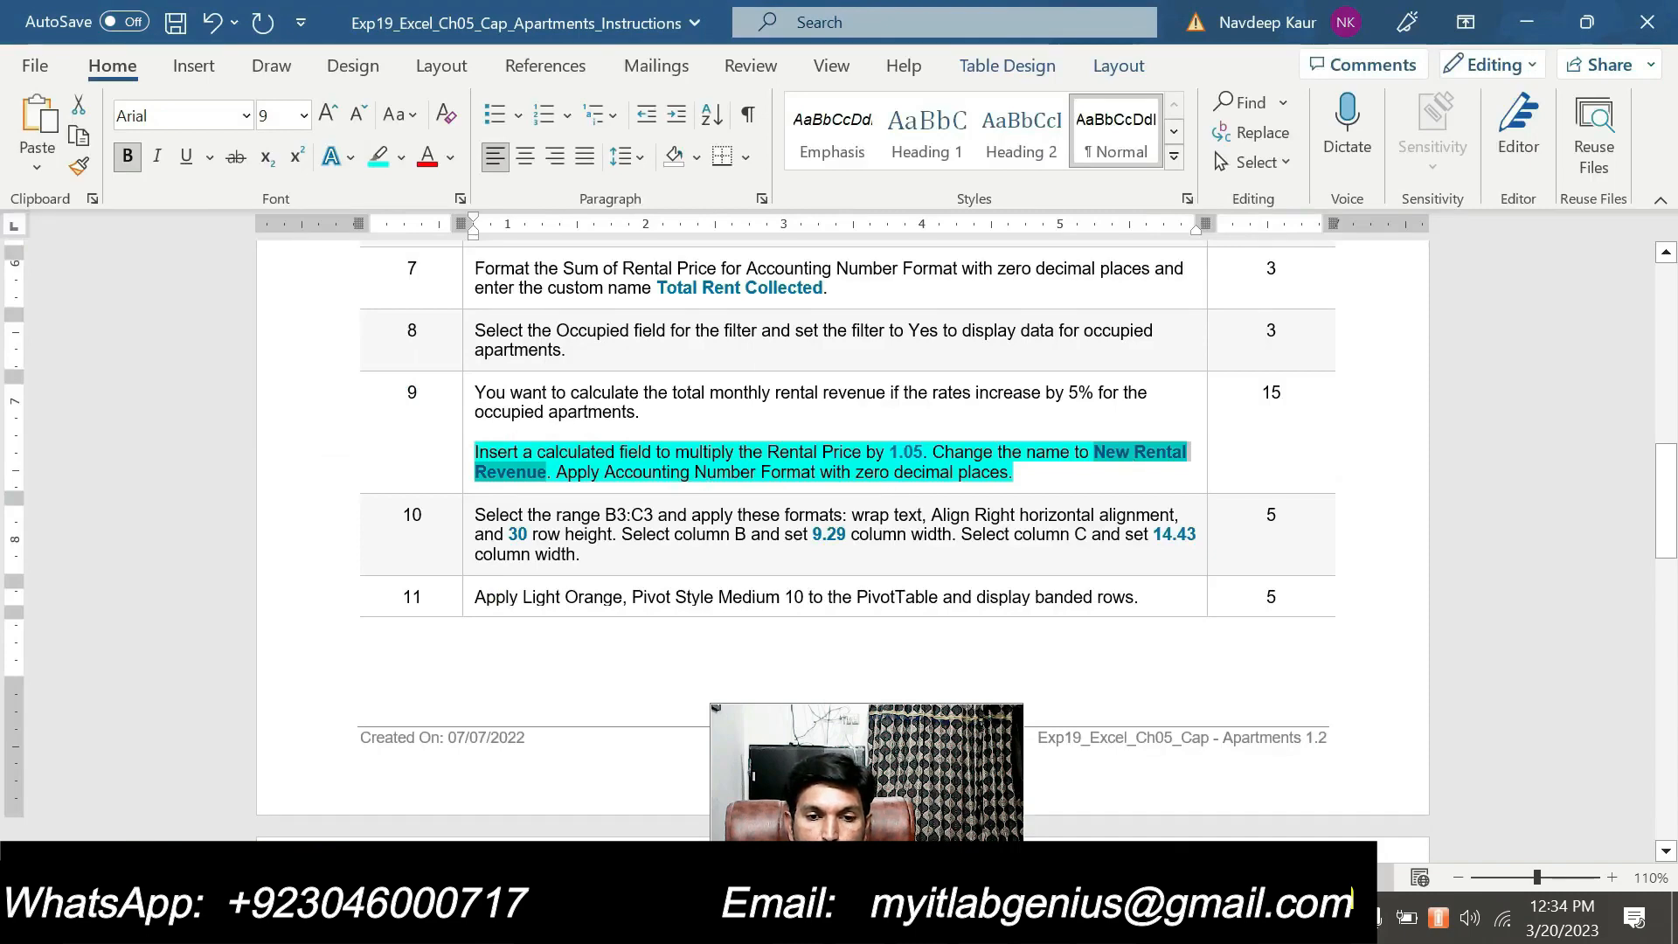
pyautogui.hotkey('alt', 'Tab')
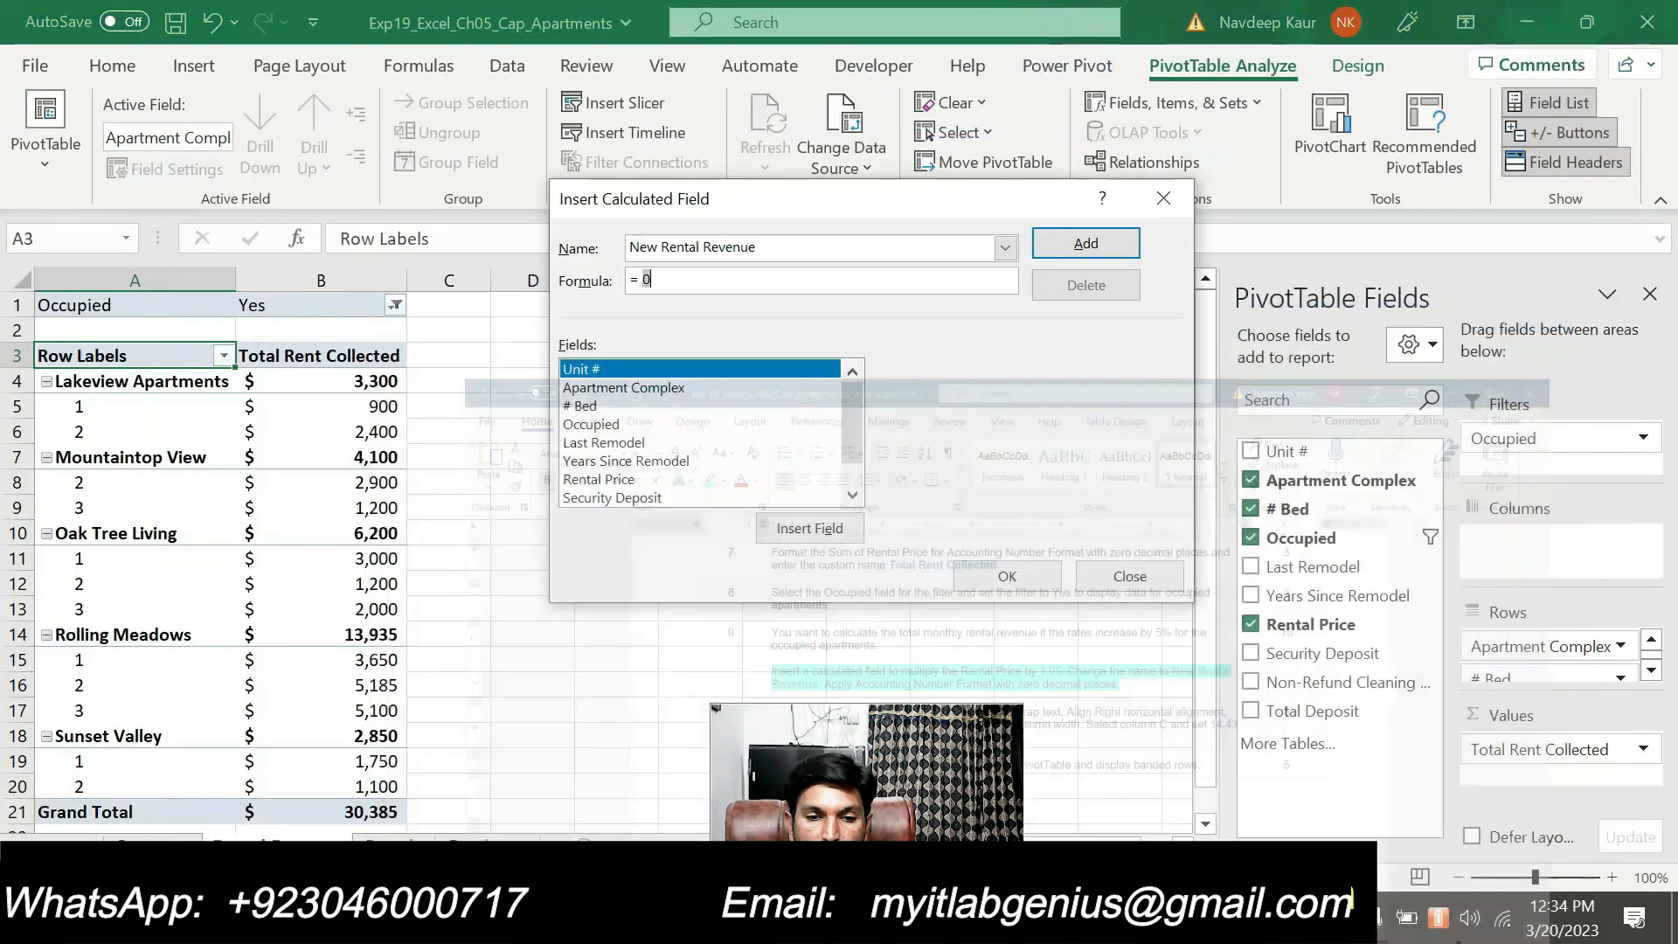
pyautogui.doubleClick(617, 479)
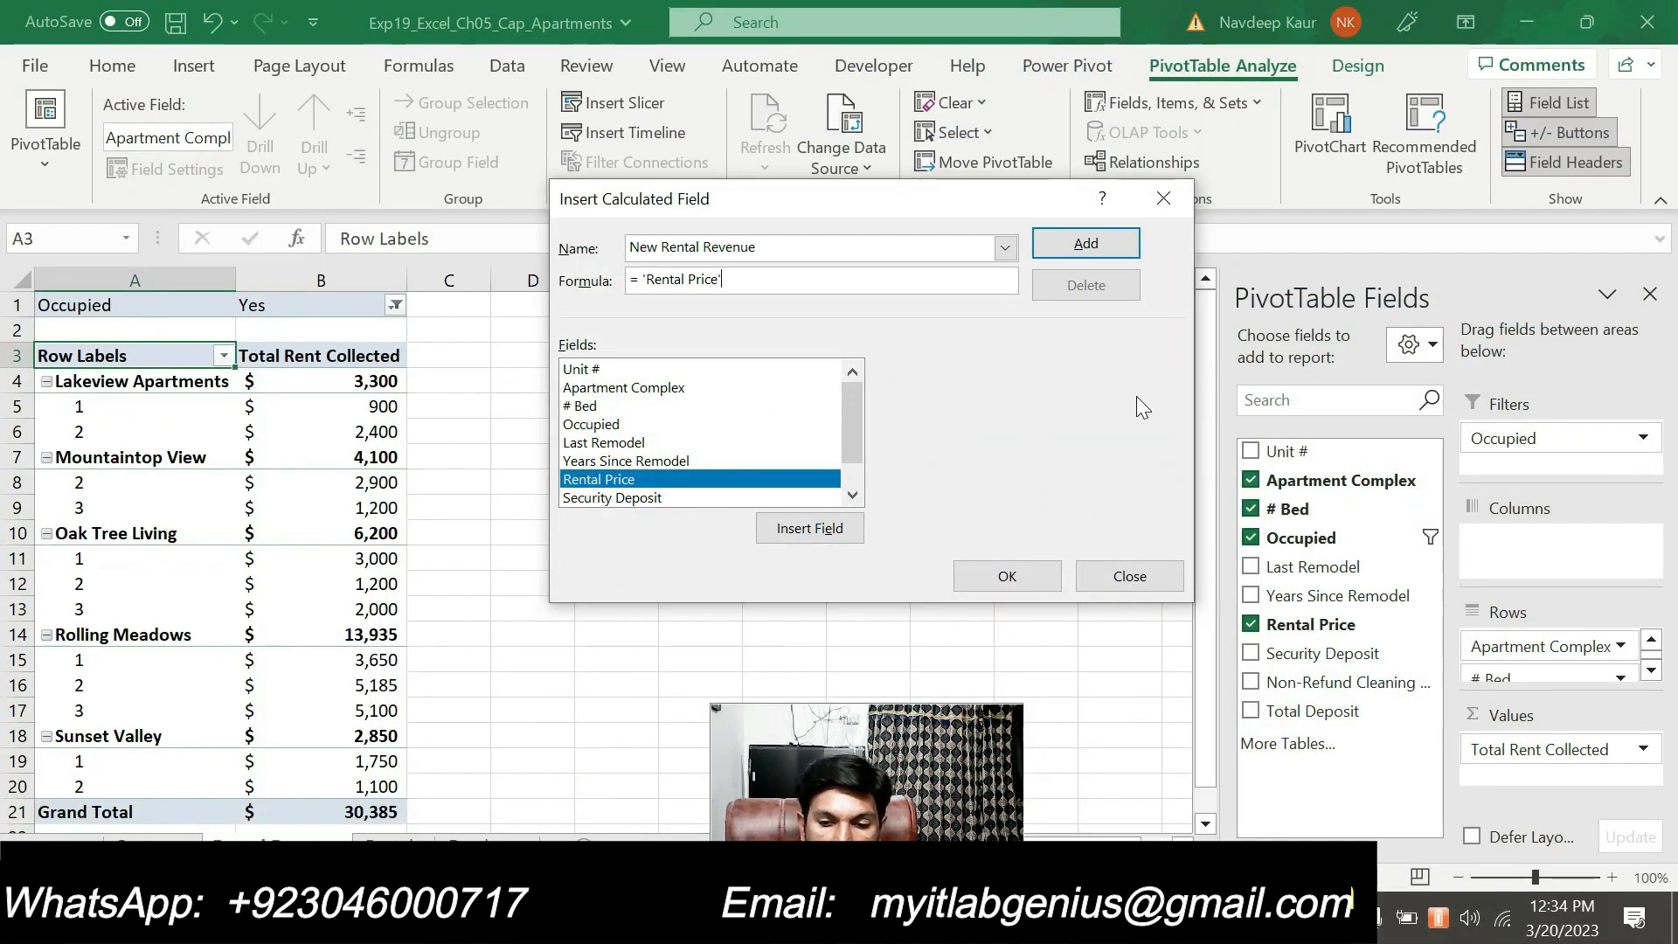
pyautogui.write('*')
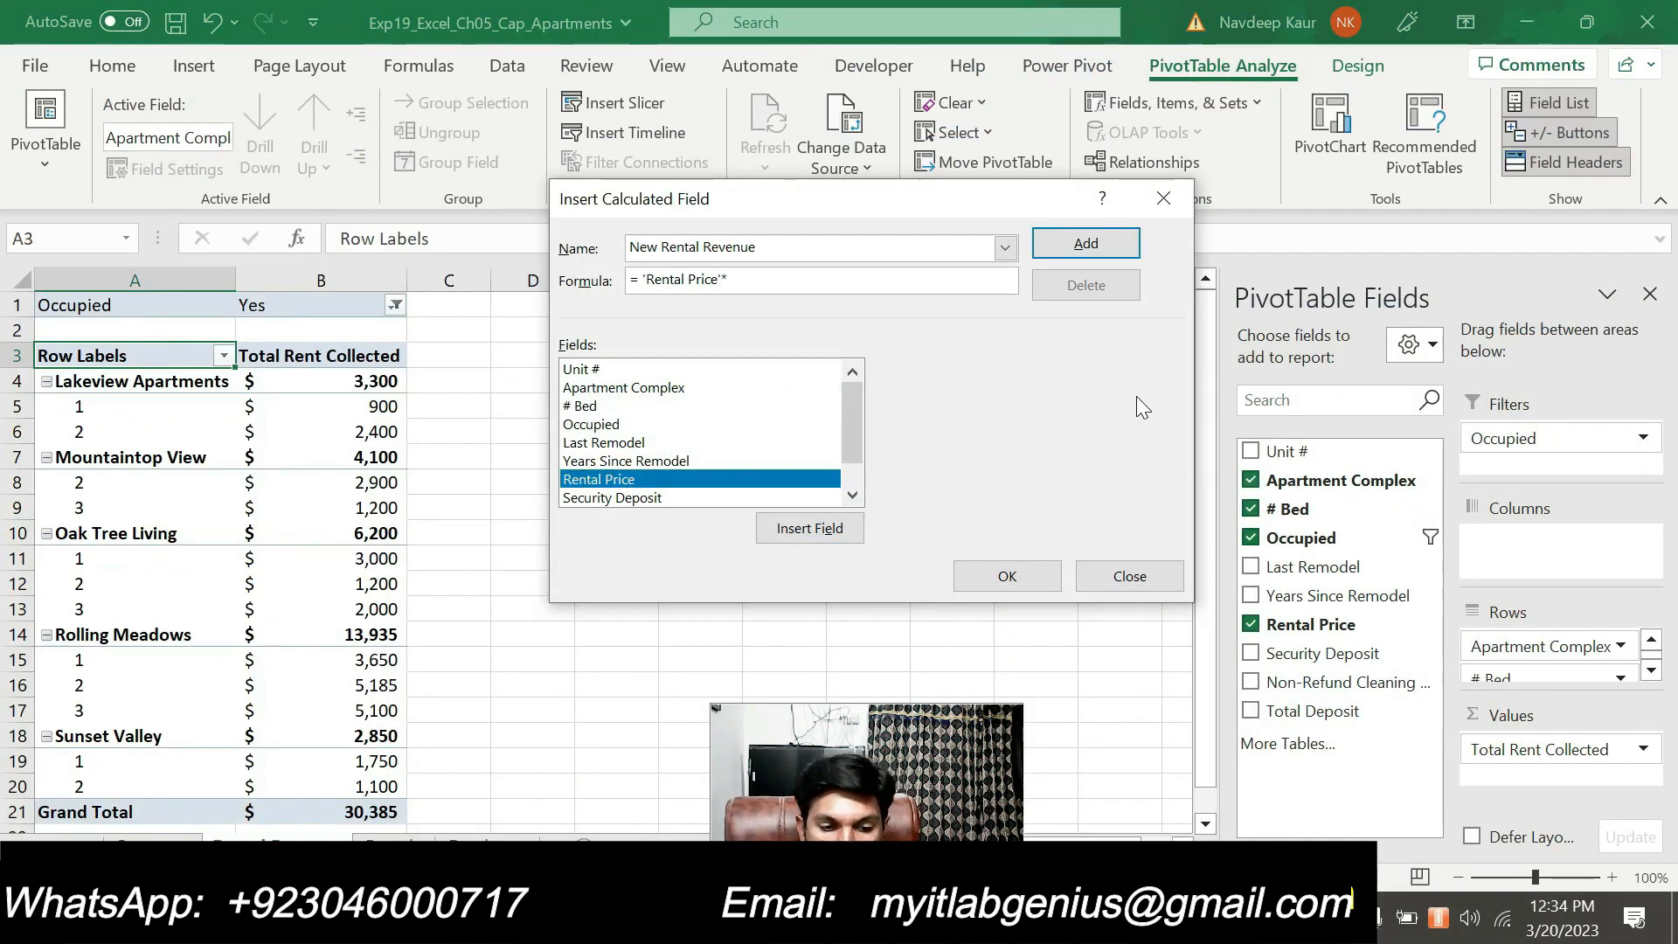
pyautogui.write('1.05')
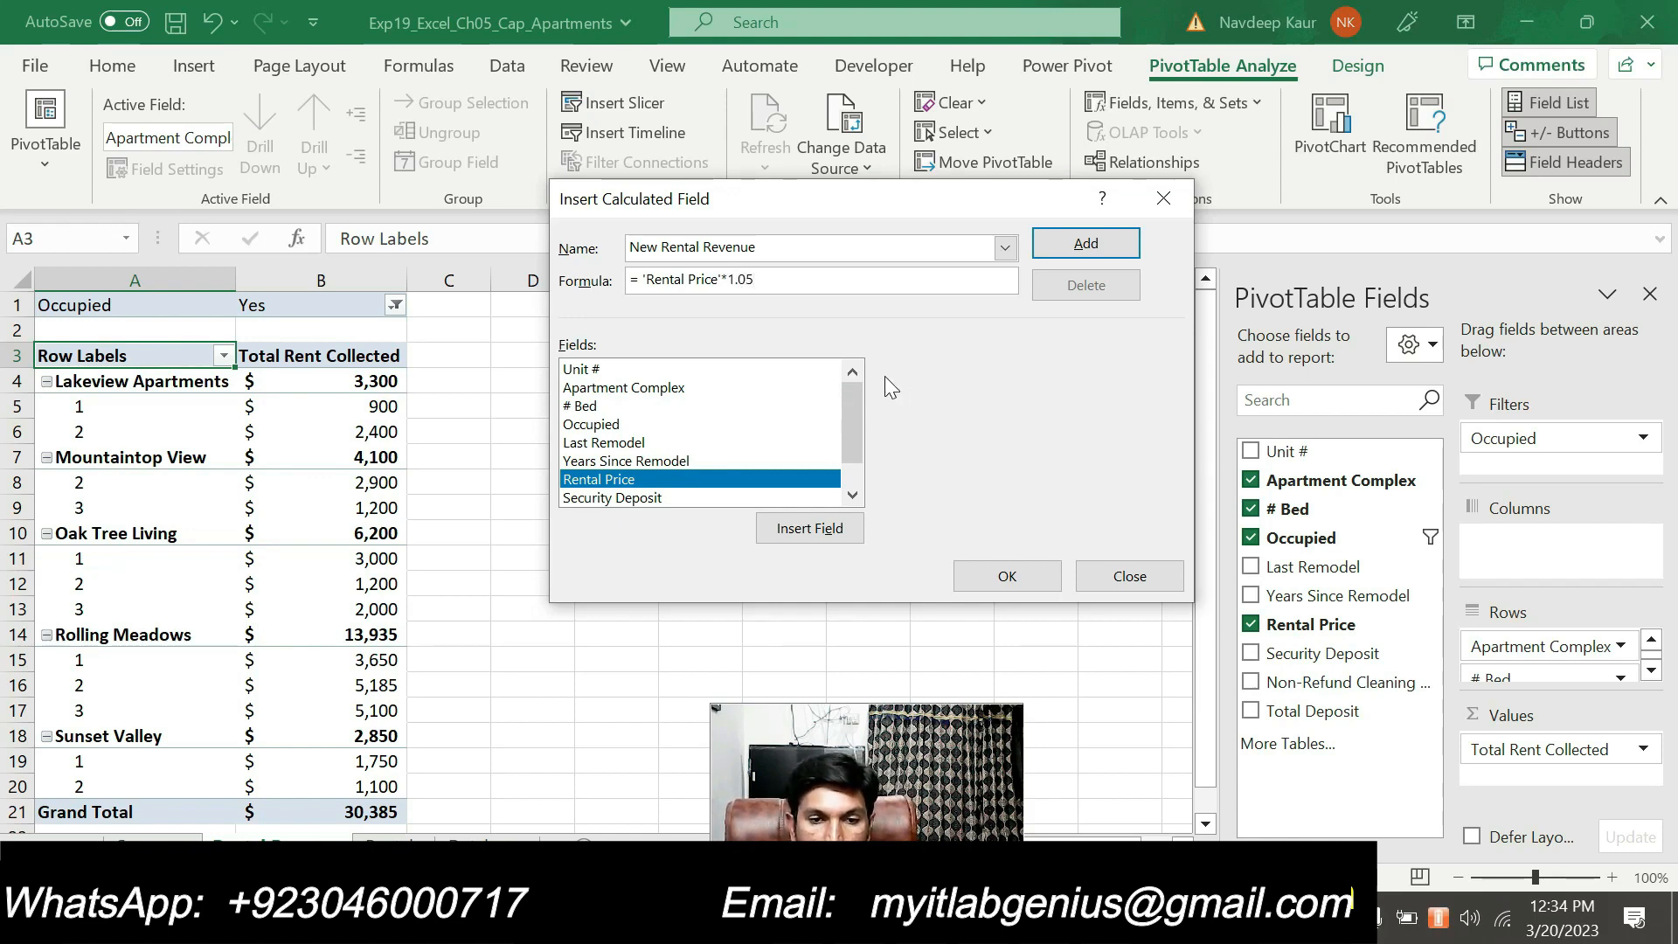
pyautogui.click(993, 574)
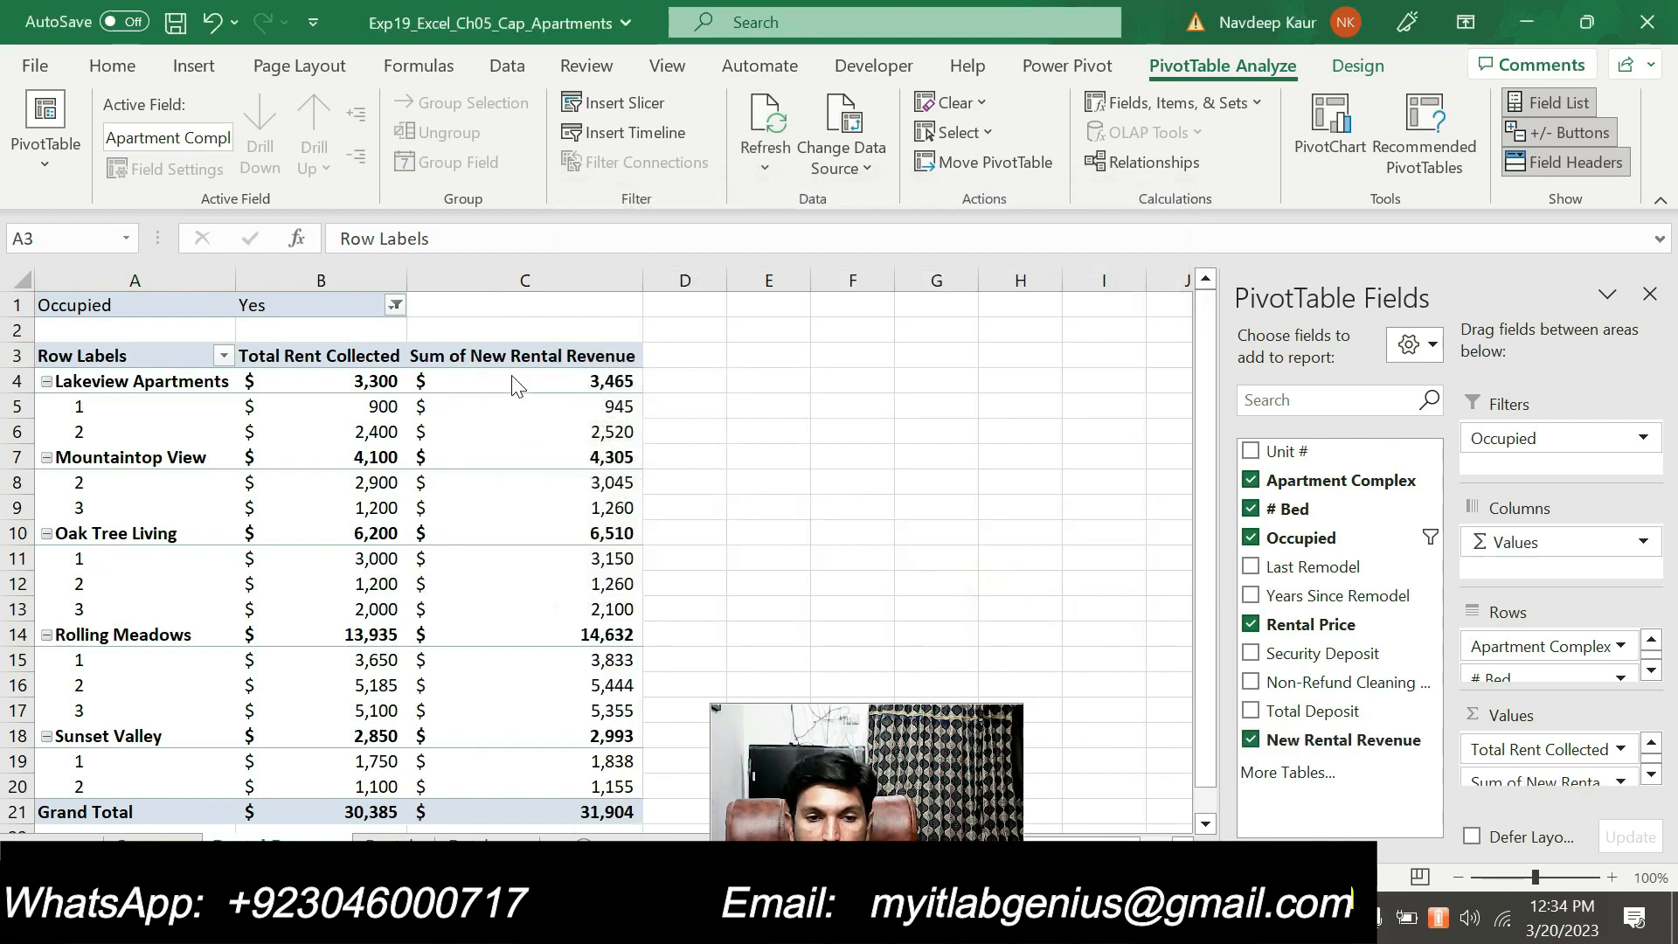
# Format the Sum of New Rental Revenue value field as Accounting with 0 decimal places and apply the field settings
pyautogui.click(1551, 780)
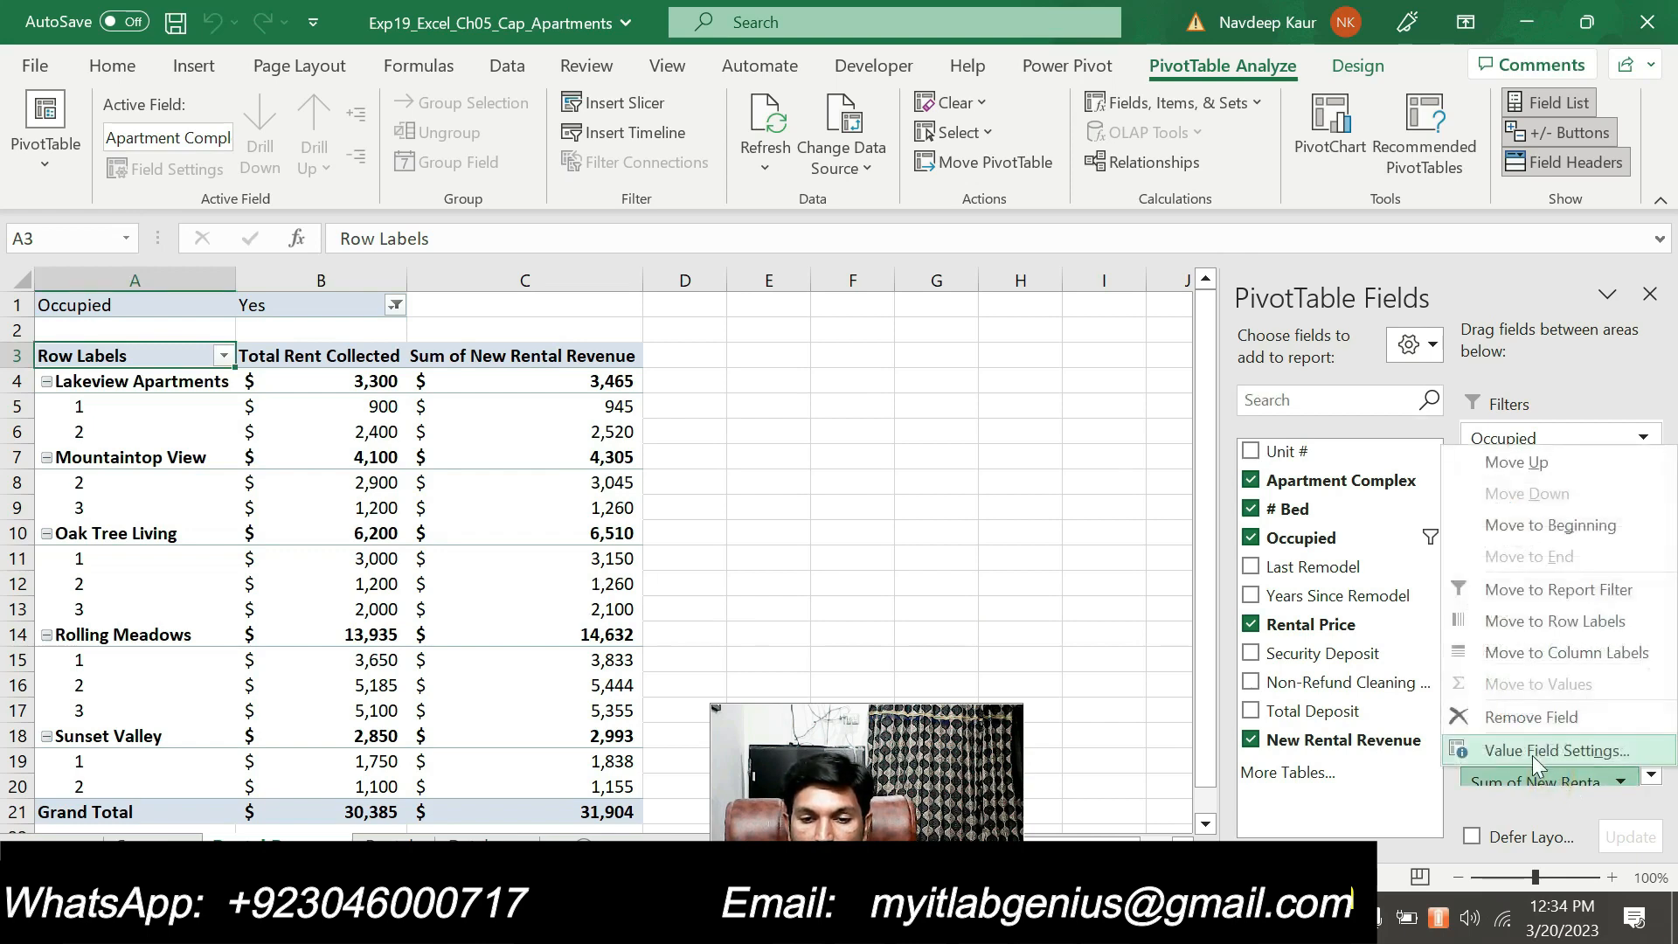
pyautogui.click(1530, 752)
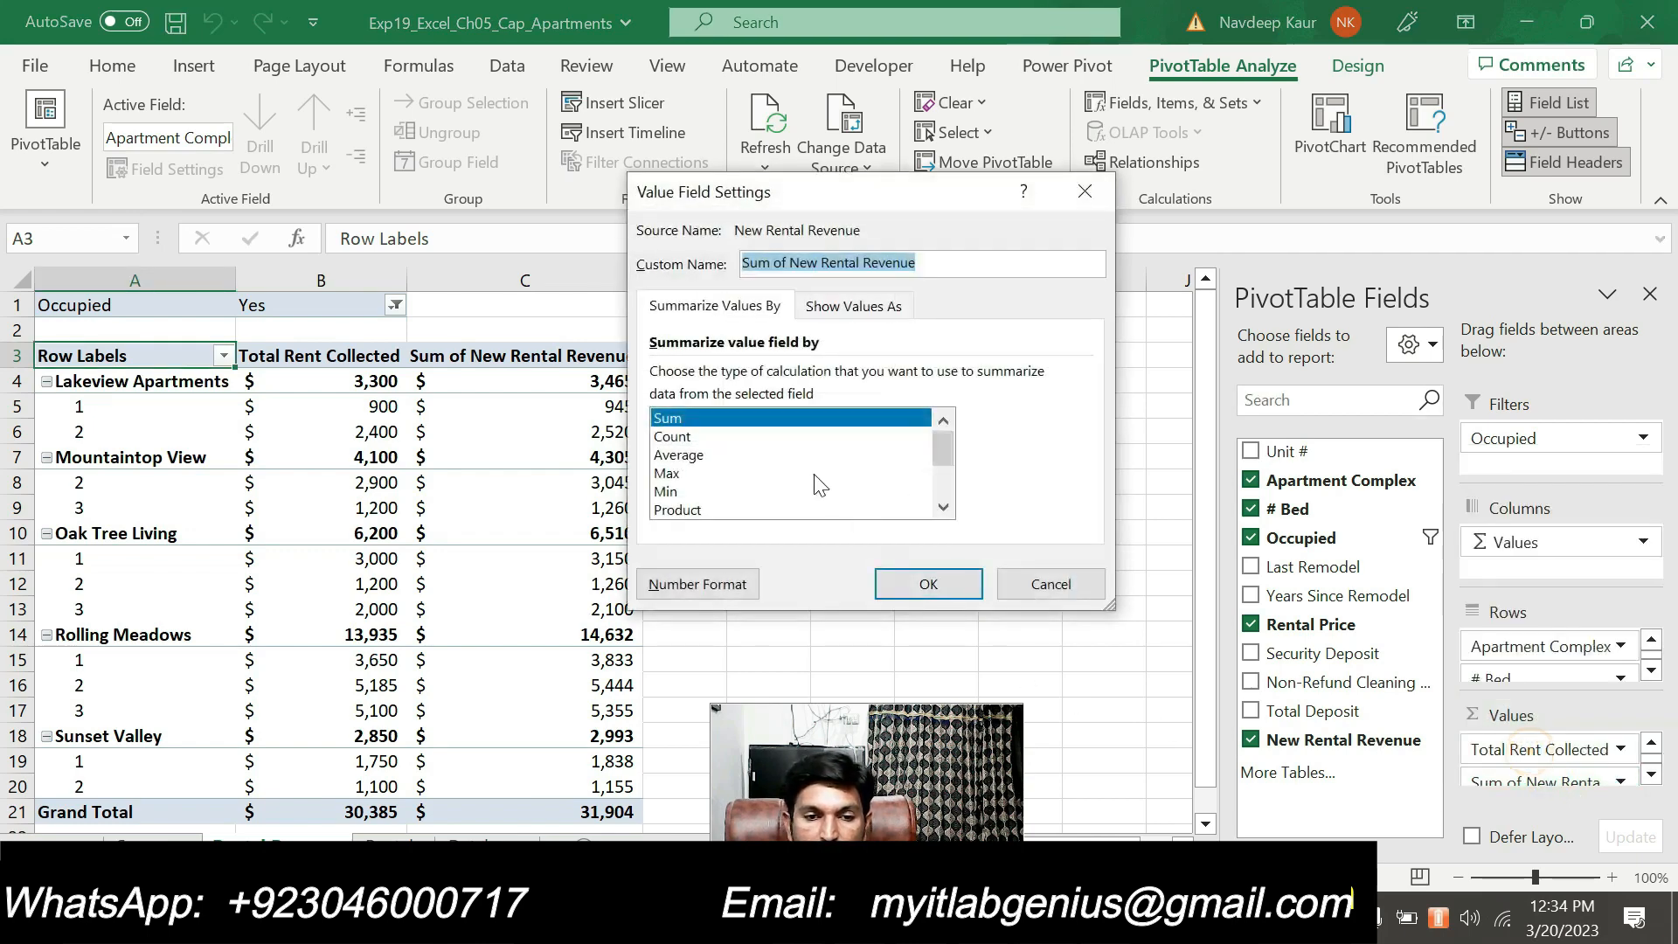
pyautogui.click(717, 580)
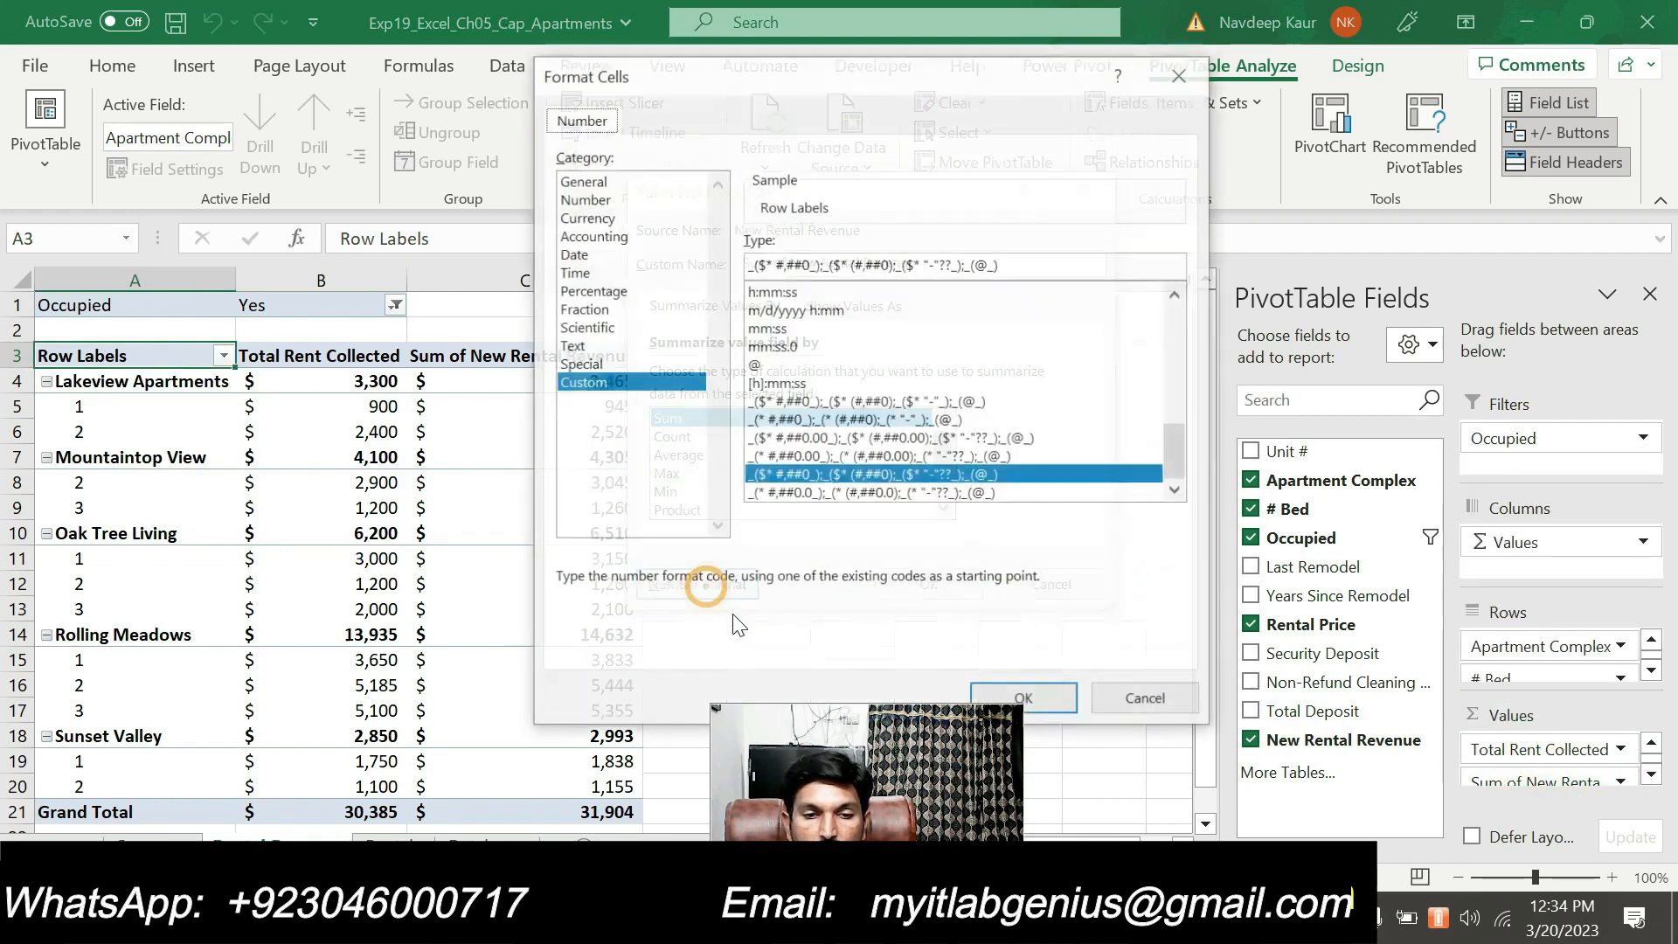
pyautogui.click(612, 236)
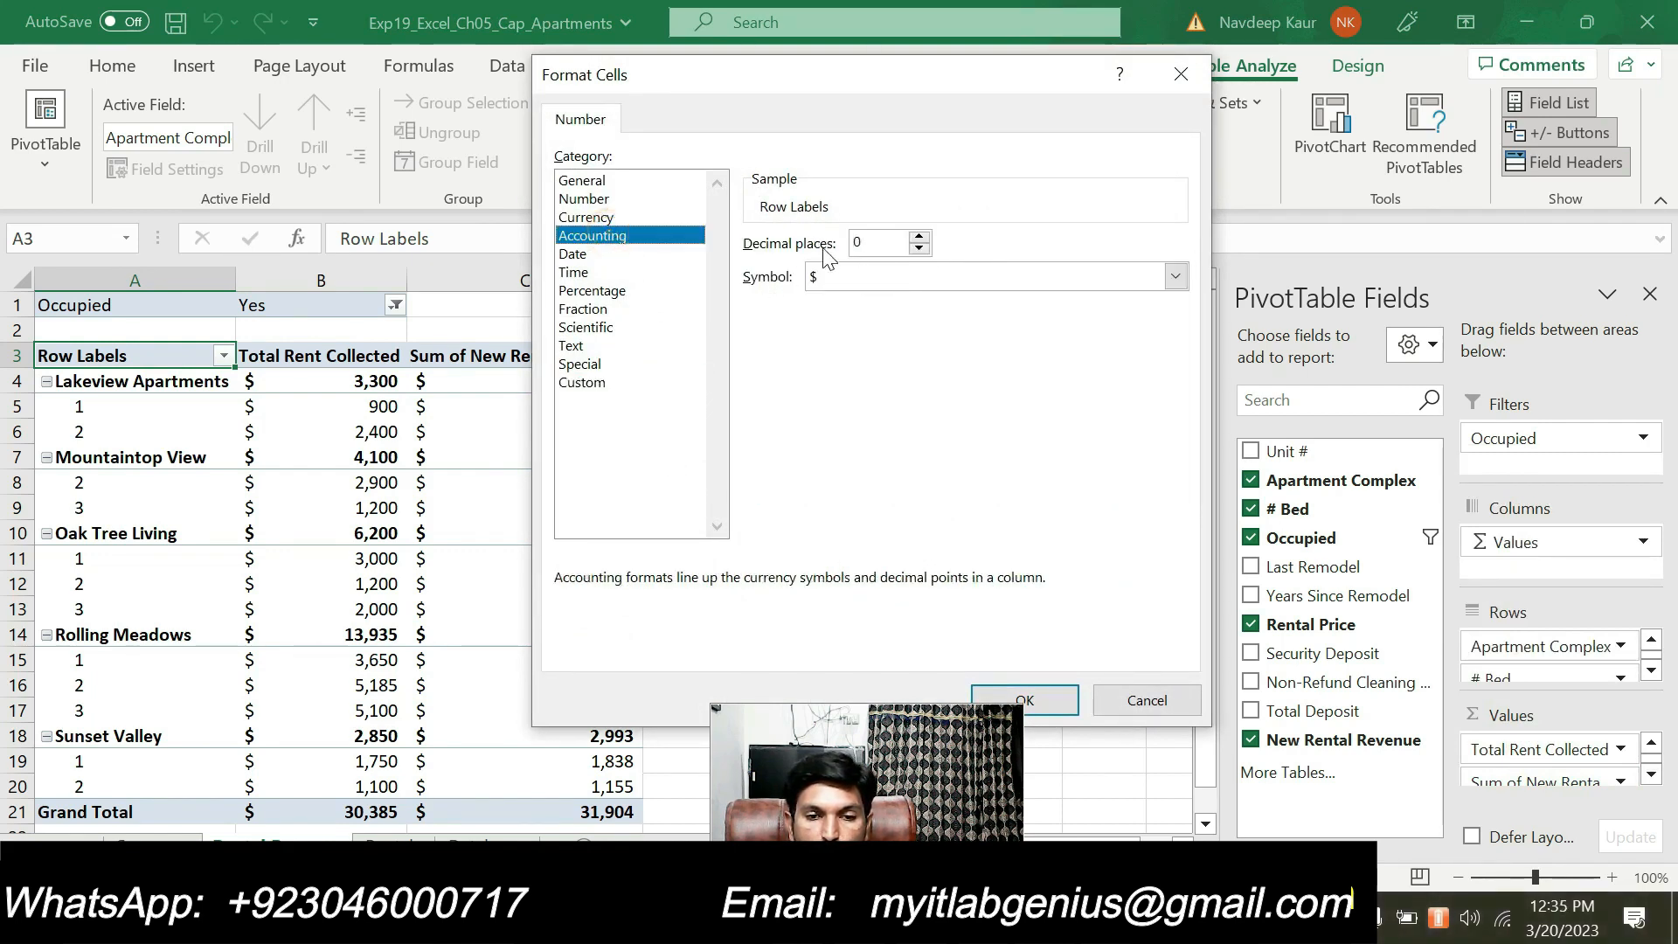
pyautogui.click(1057, 697)
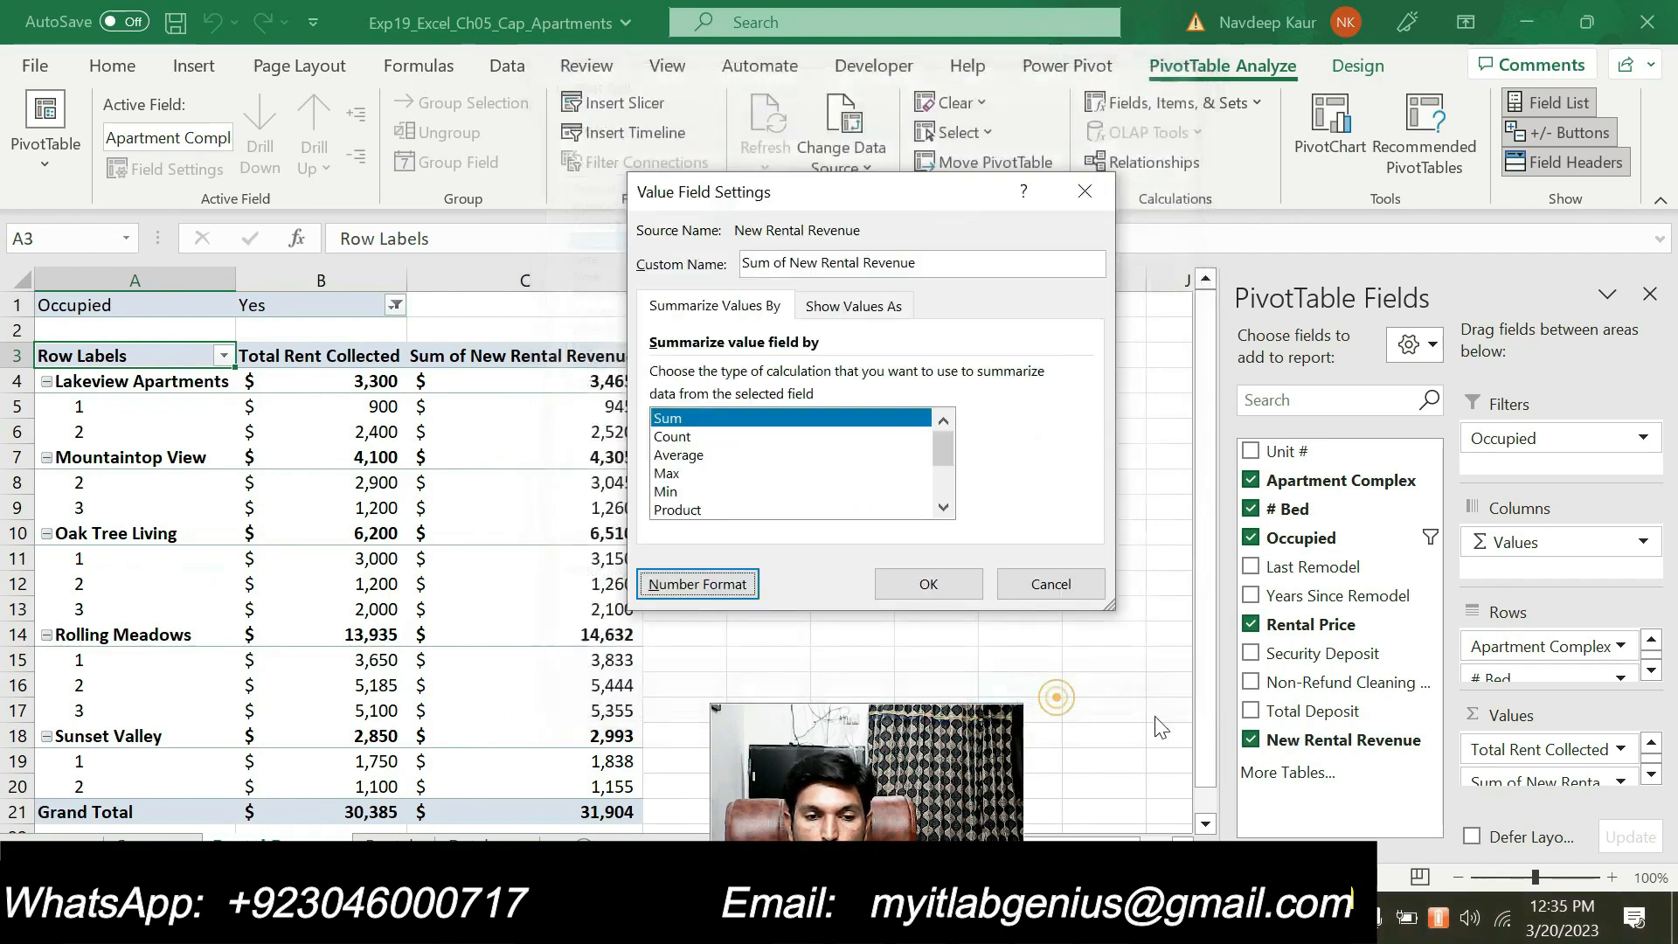
pyautogui.click(944, 582)
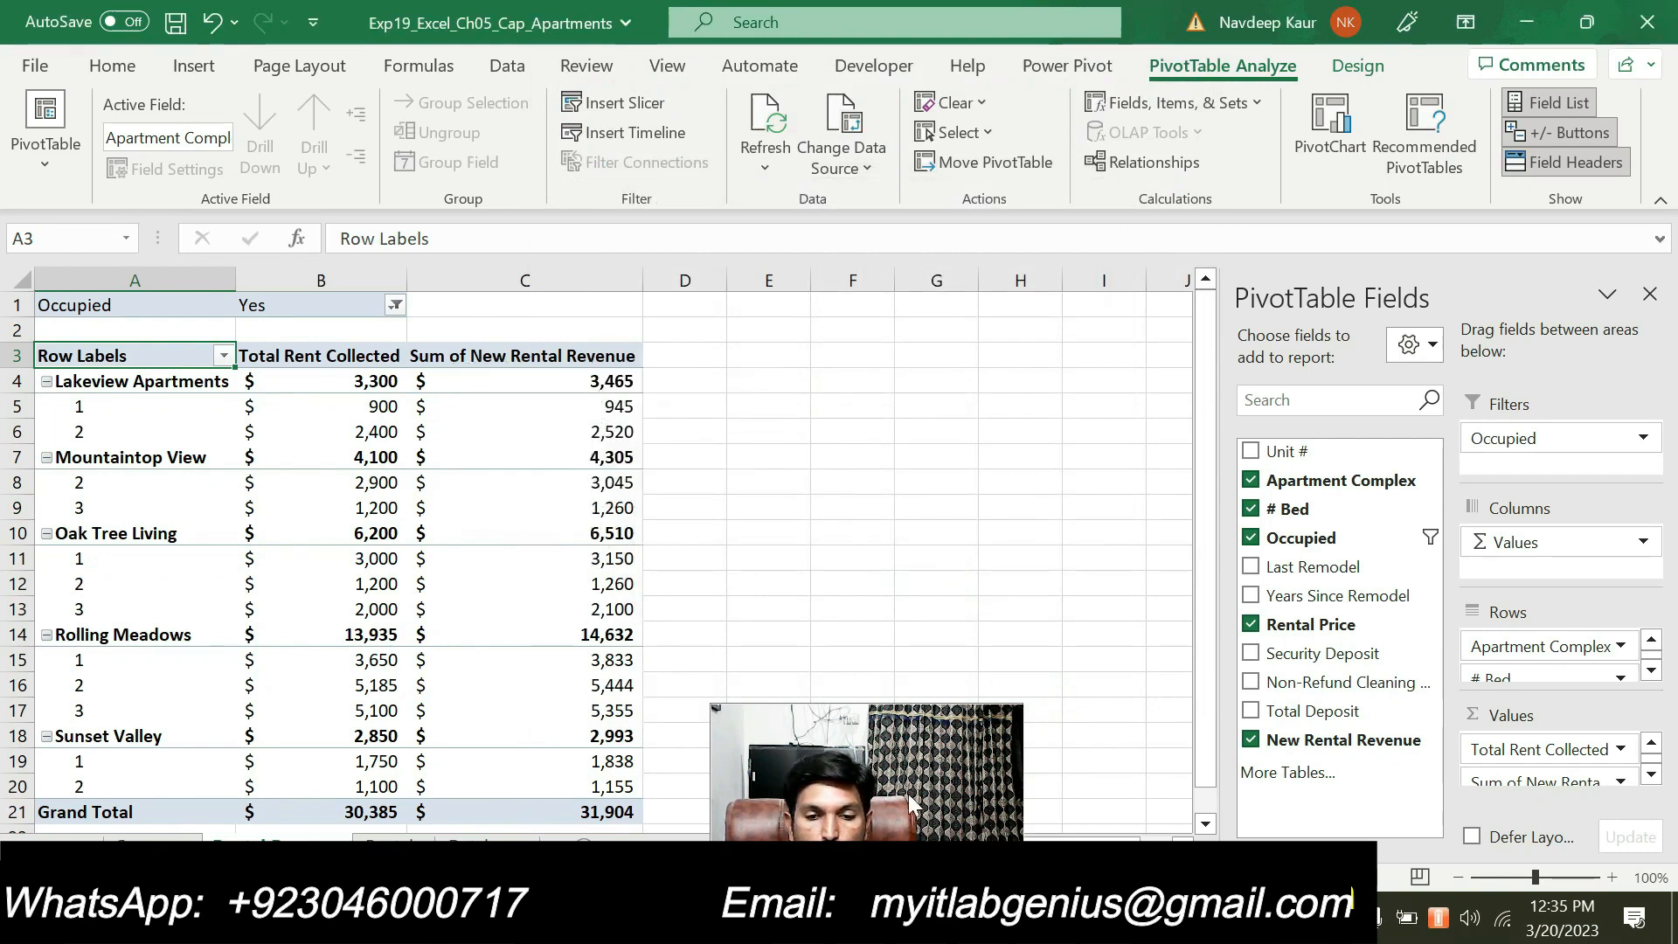
# Switch to the Word instructions, clear the highlight from step 9's calculated field paragraph and highlight step 10
pyautogui.hotkey('alt', 'Tab')
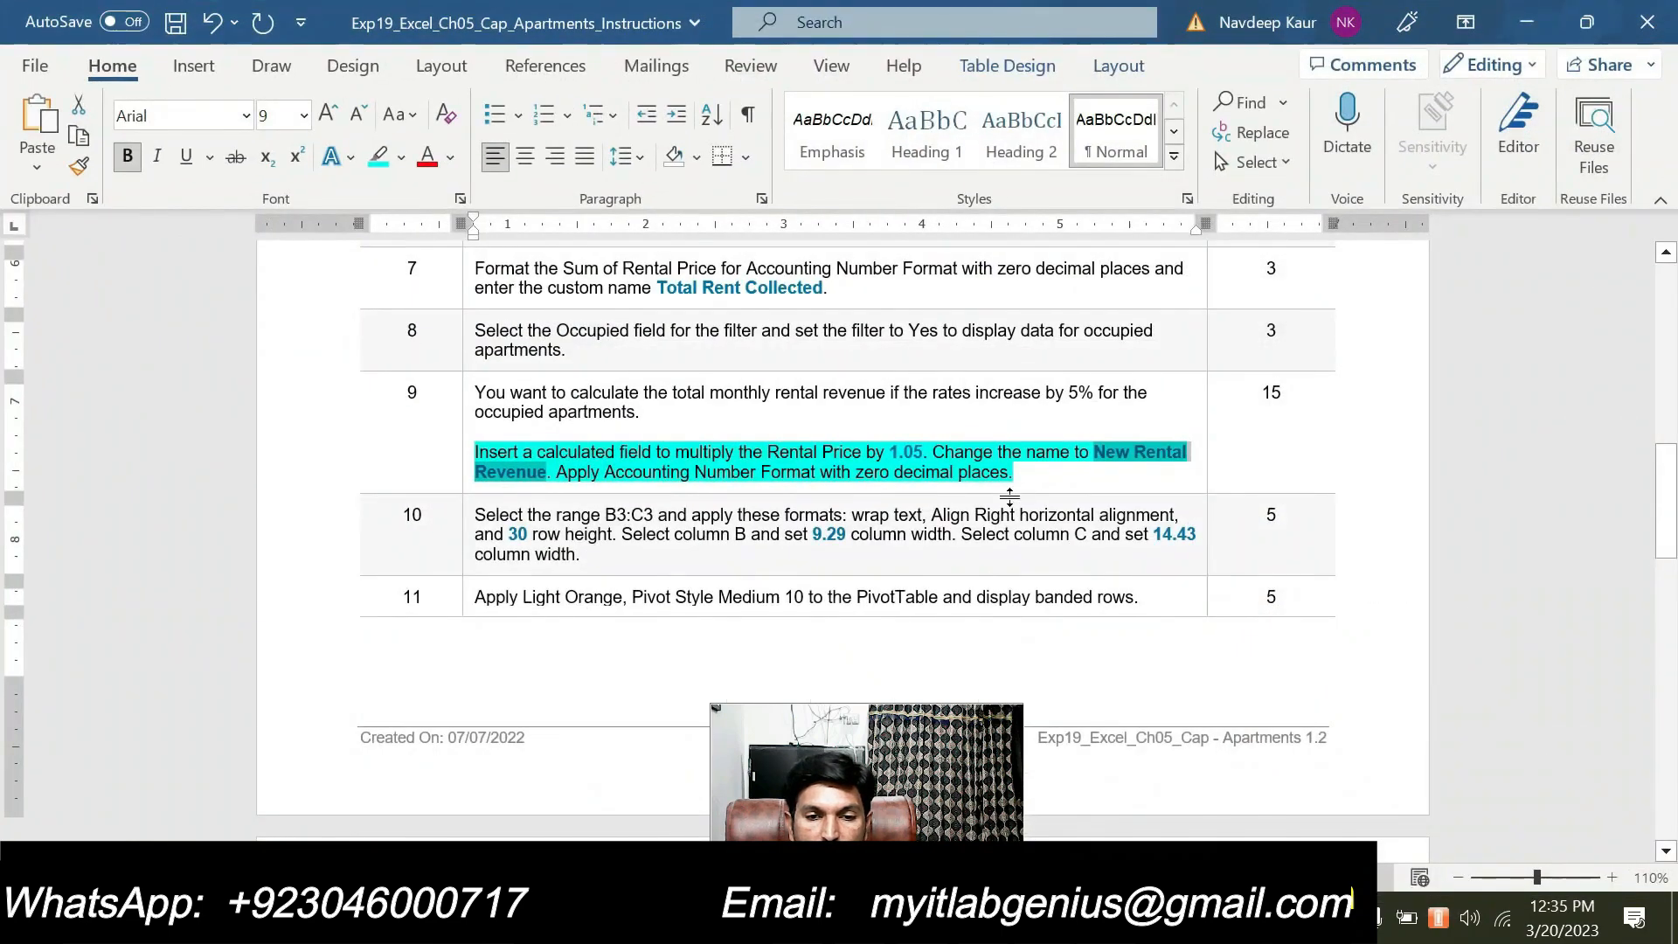
pyautogui.moveTo(1018, 472); pyautogui.dragTo(474, 451)
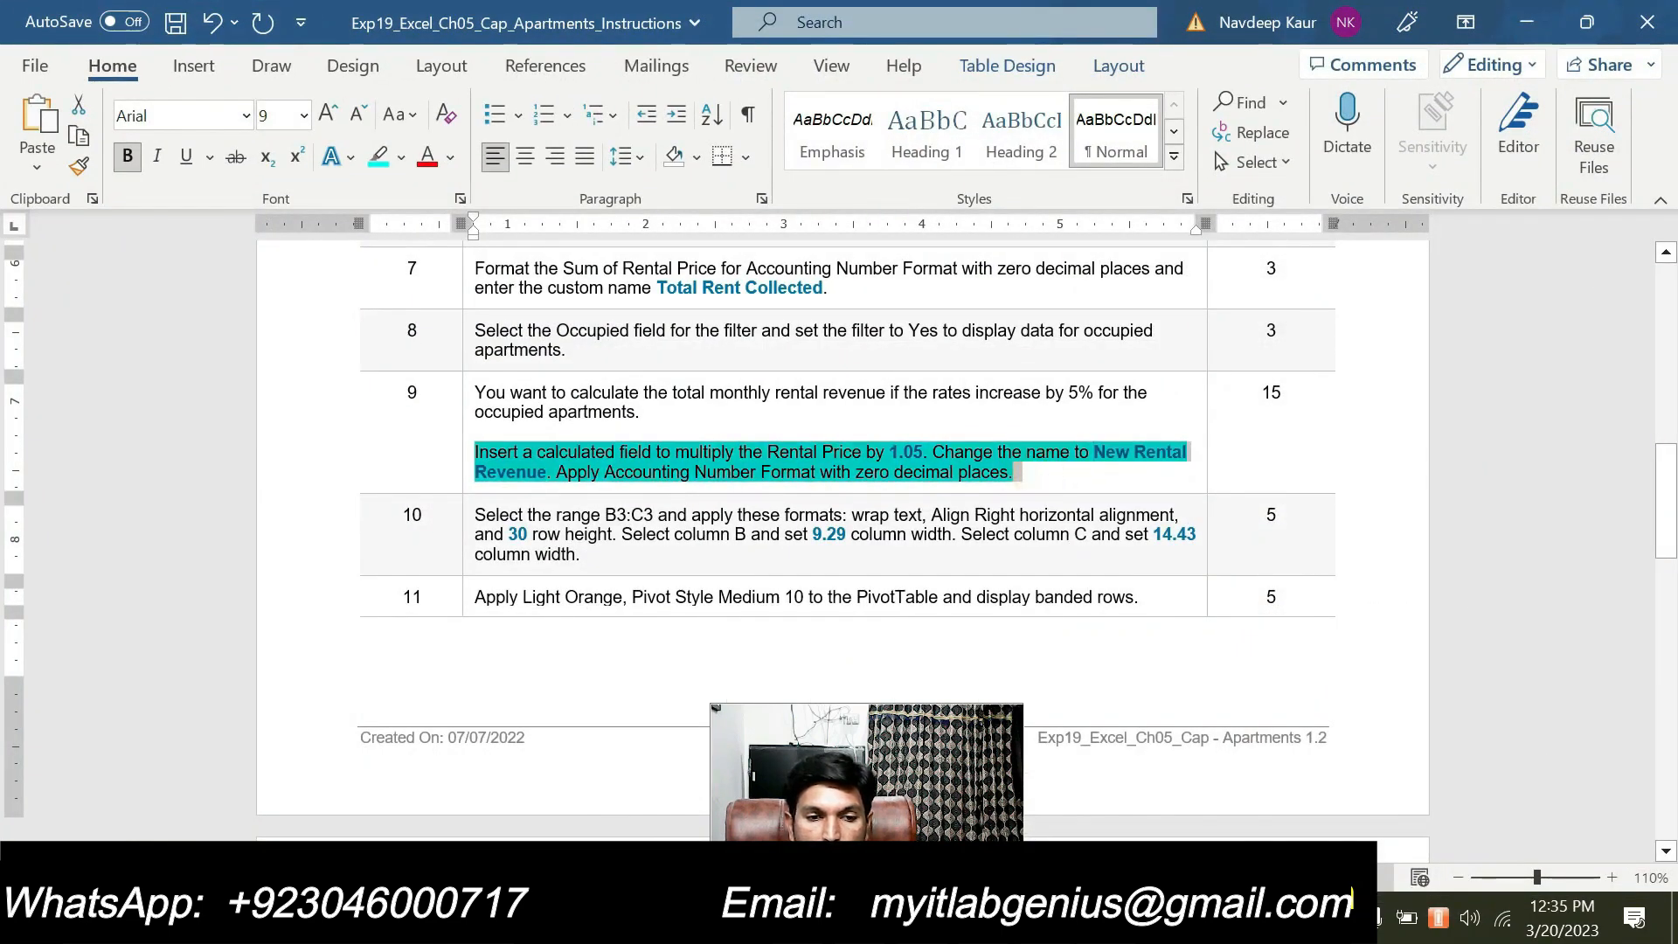
pyautogui.click(596, 422)
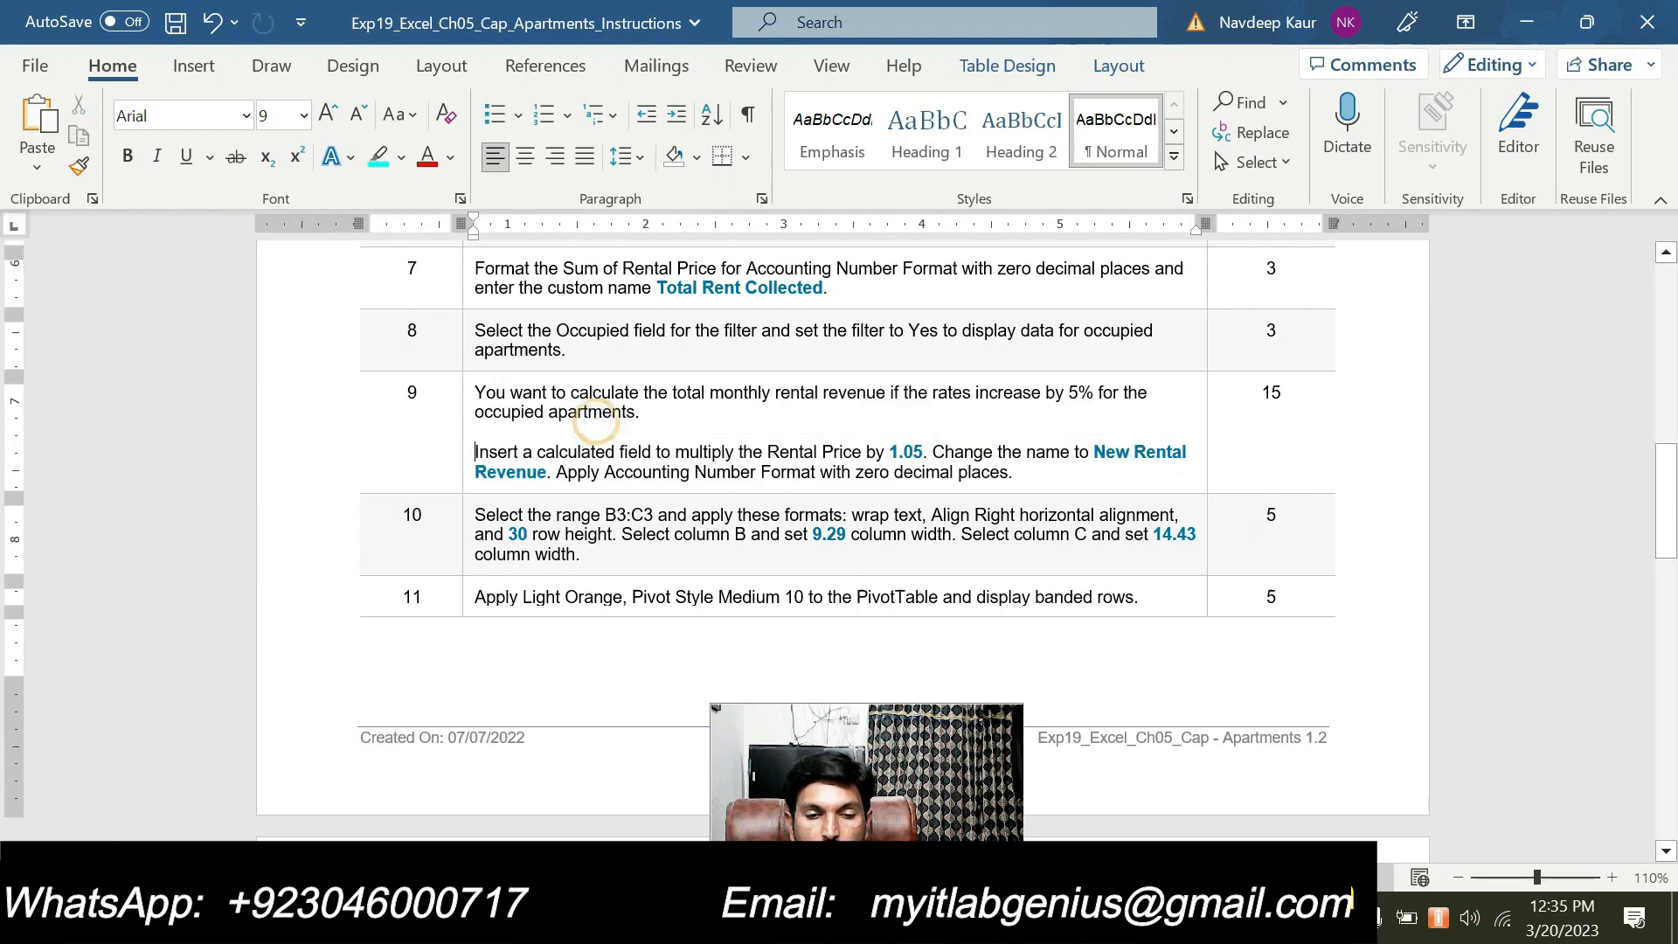
pyautogui.scroll(-1, 596, 422)
pyautogui.moveTo(611, 488); pyautogui.dragTo(474, 447)
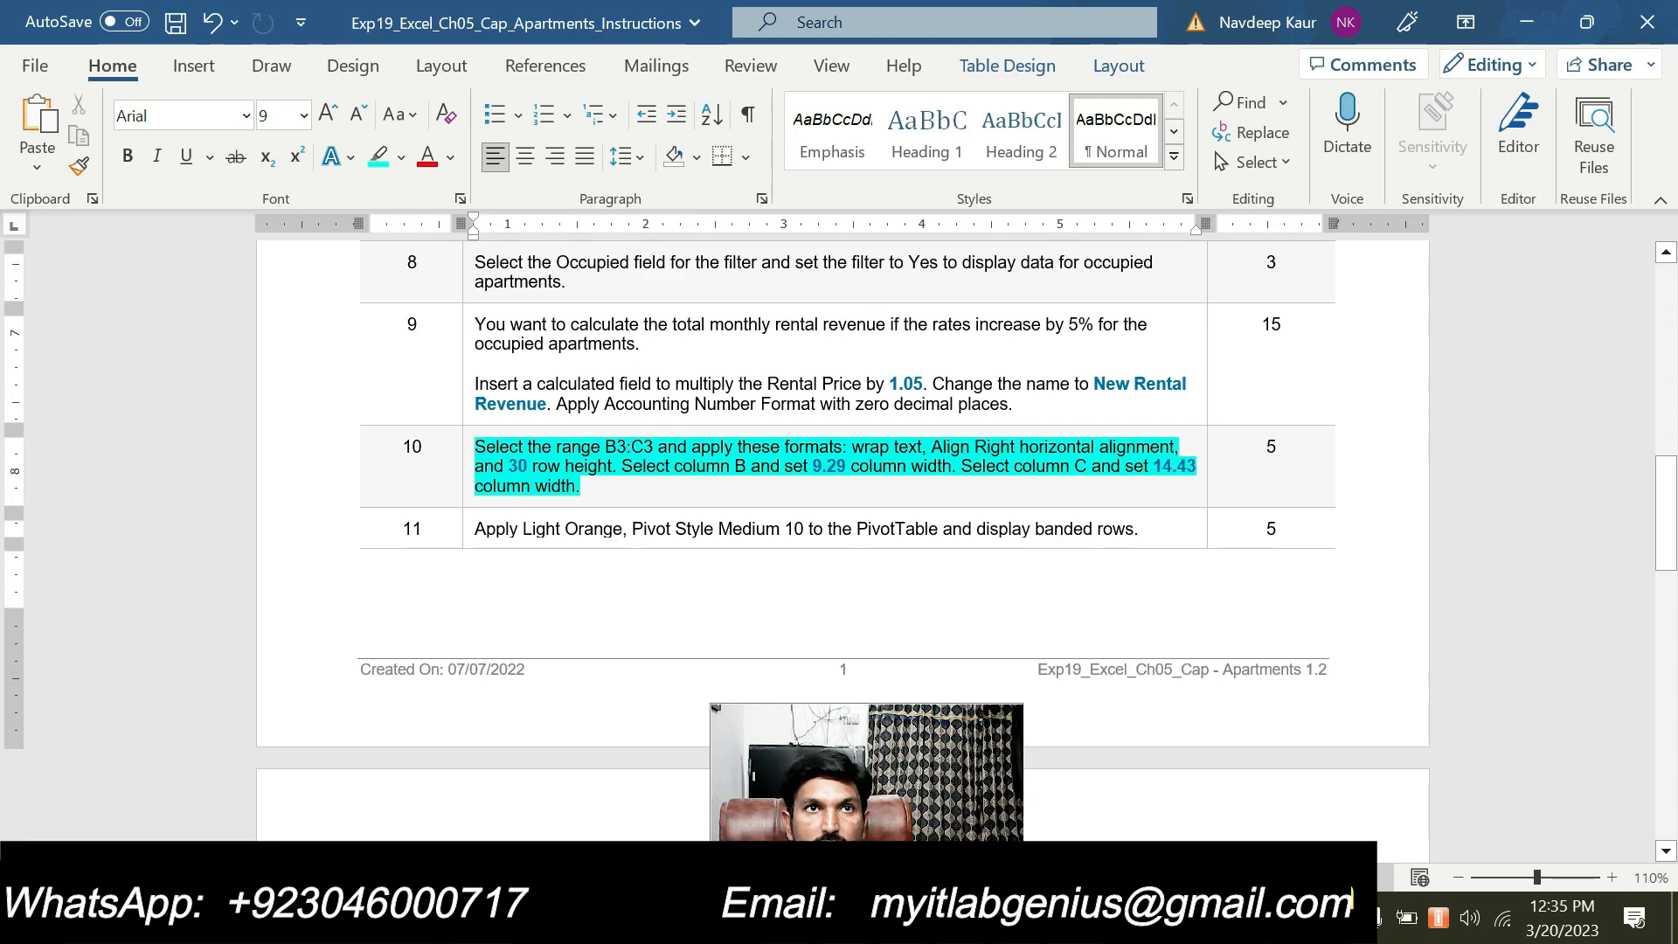
# Copy the reference B3:C3 from step 10 in Word and use it to select that range in the Excel worksheet
pyautogui.doubleClick(626, 447)
pyautogui.hotkey('ctrl', 'c')
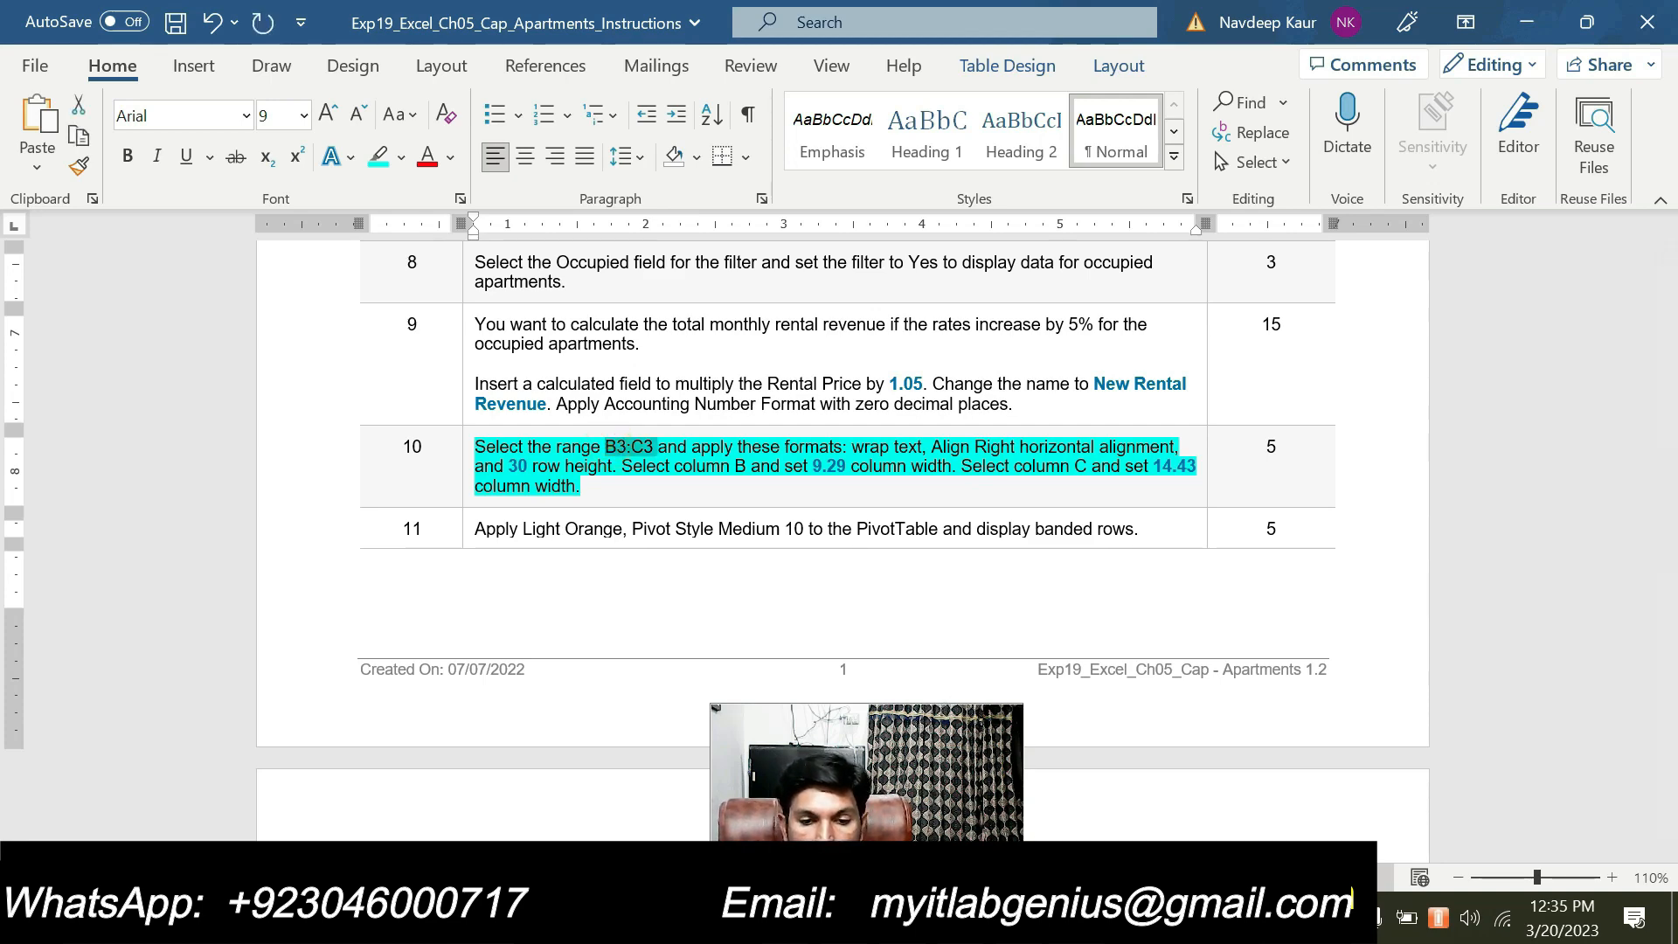
pyautogui.hotkey('alt', 'Tab')
pyautogui.click(45, 242)
pyautogui.hotkey('ctrl', 'v')
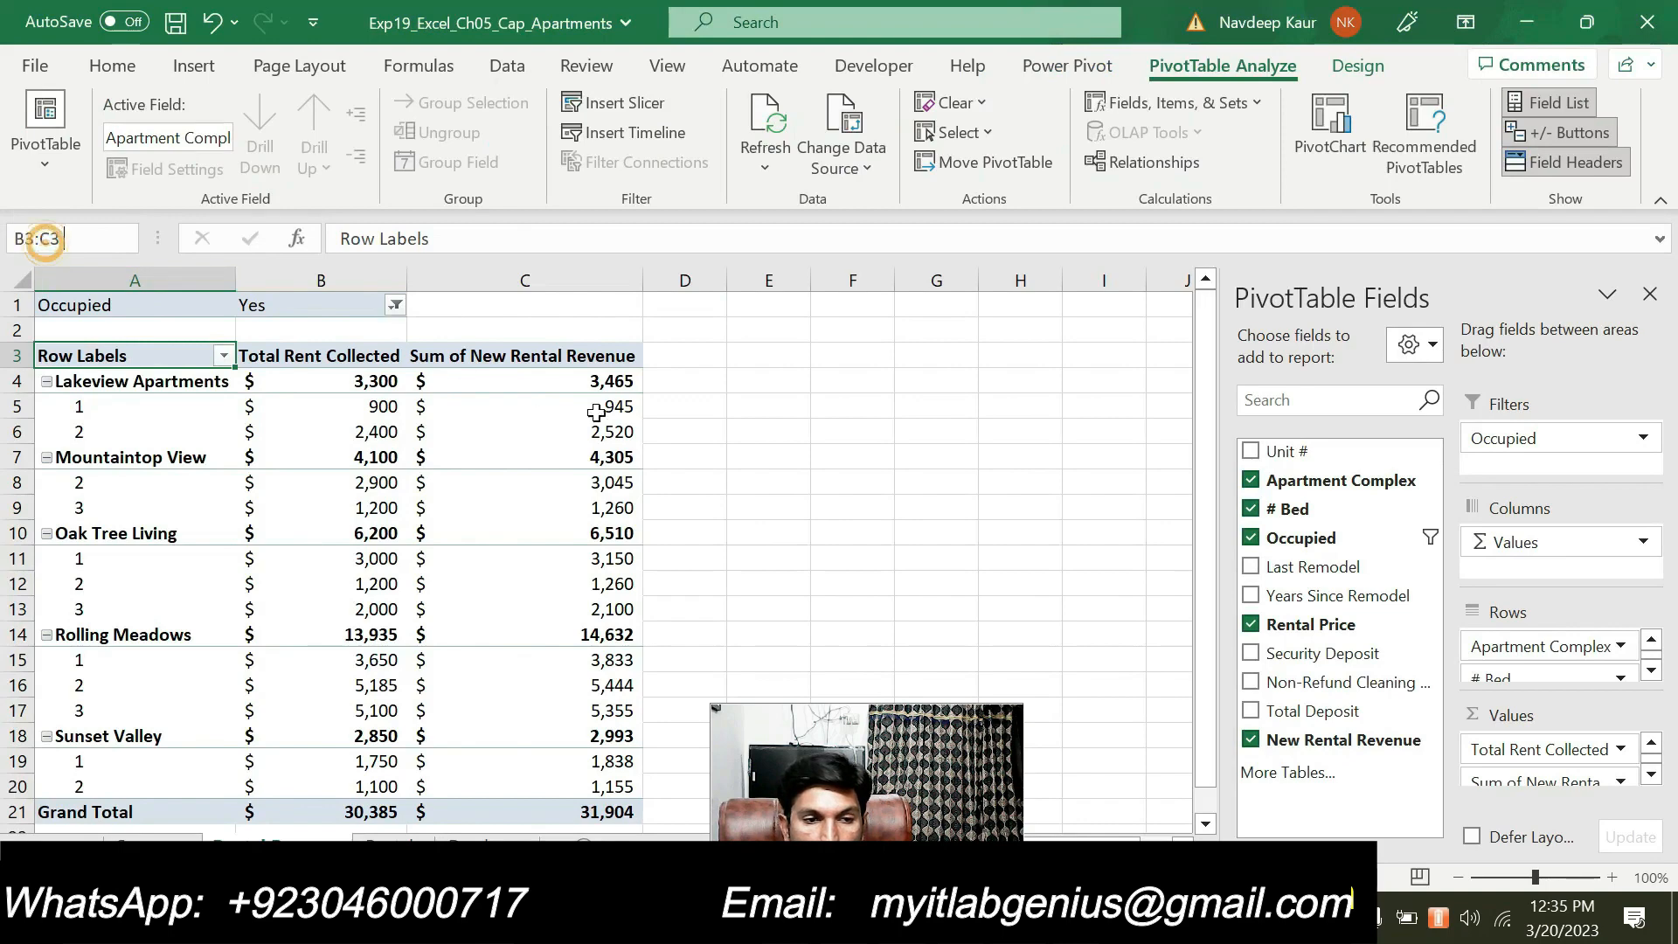
pyautogui.press('Return')
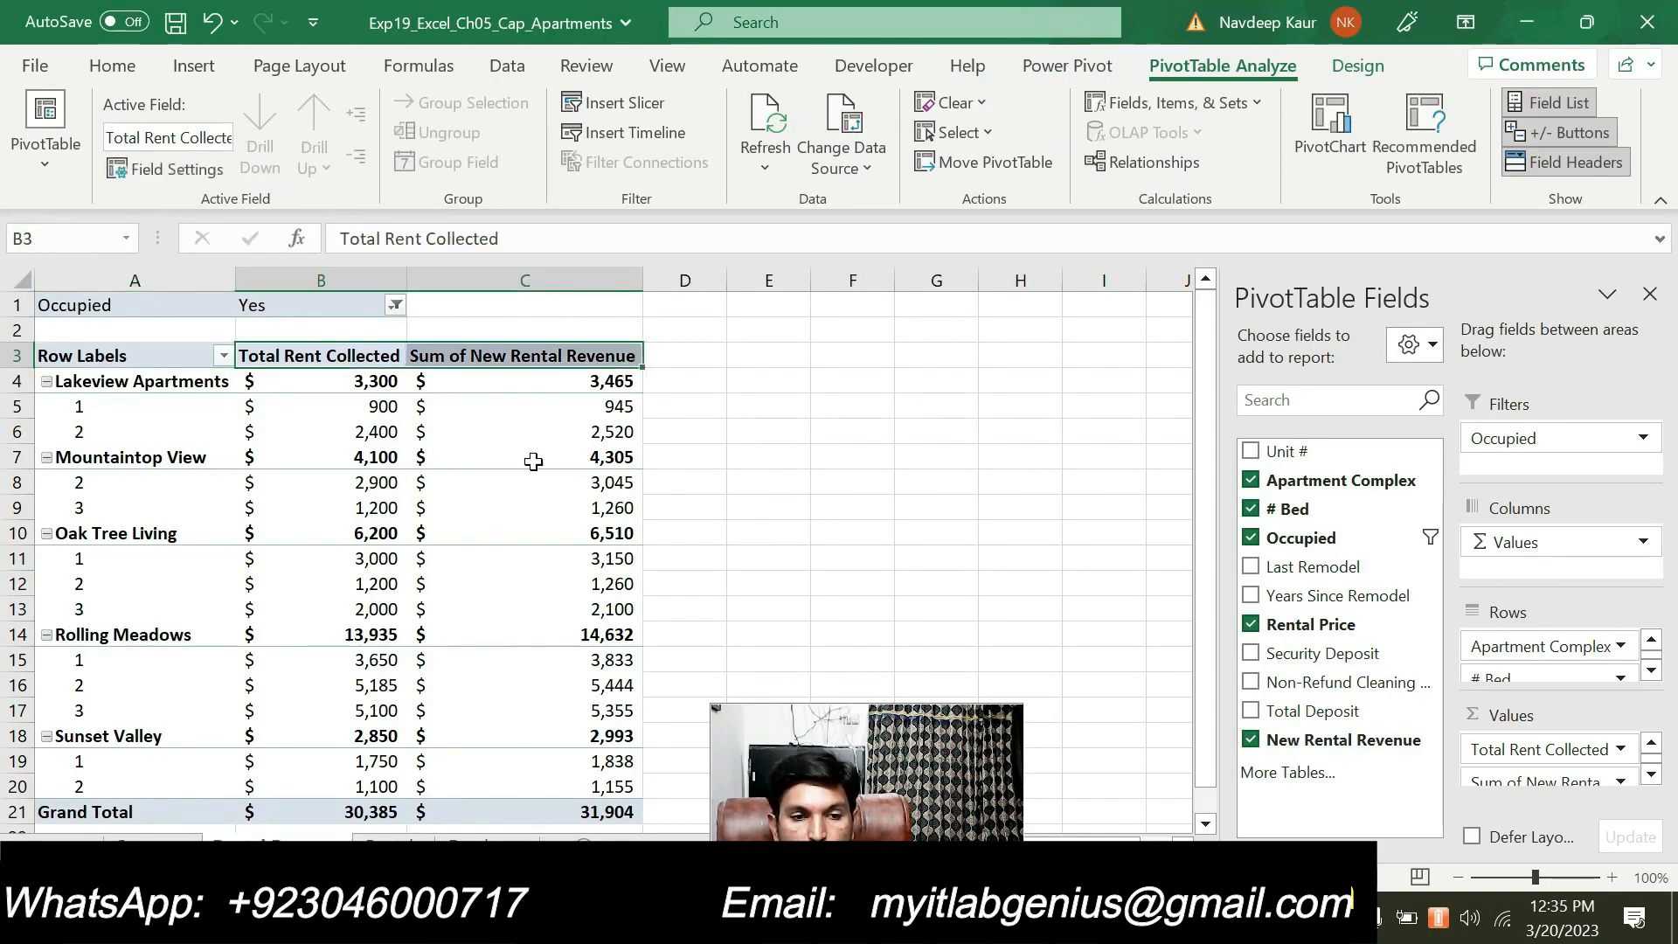
# Apply wrap text and Align Right horizontal alignment to the PivotTable headings in B3:C3, checking step 10 in Word in between
pyautogui.click(131, 67)
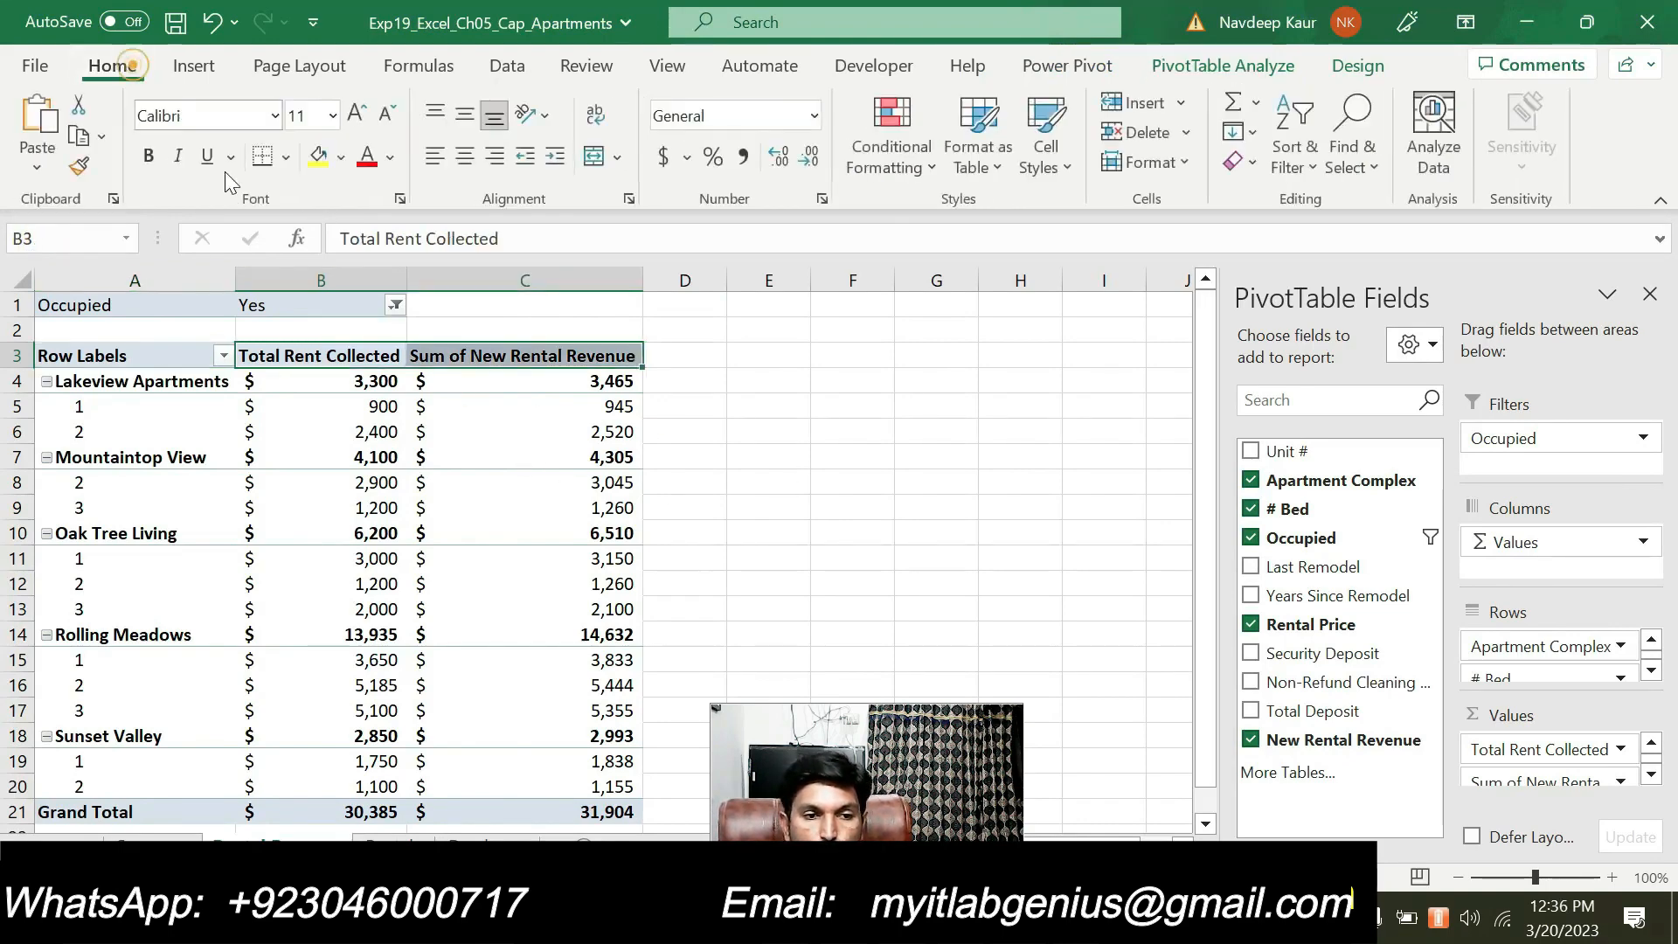
pyautogui.click(601, 119)
pyautogui.click(835, 918)
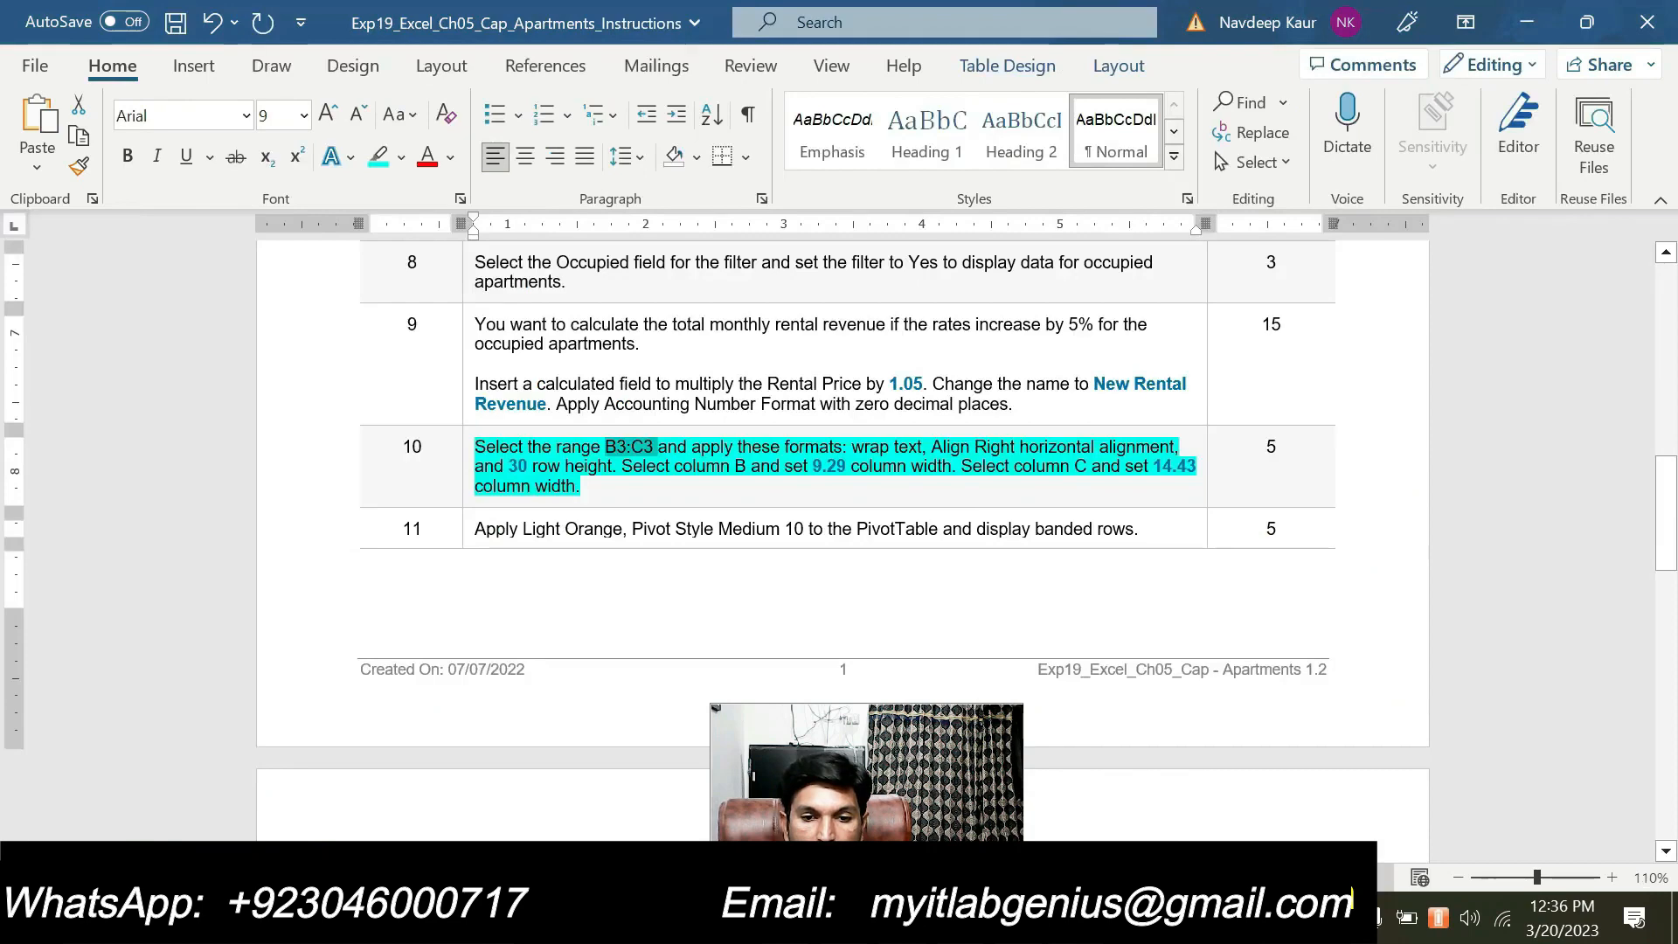
pyautogui.click(883, 918)
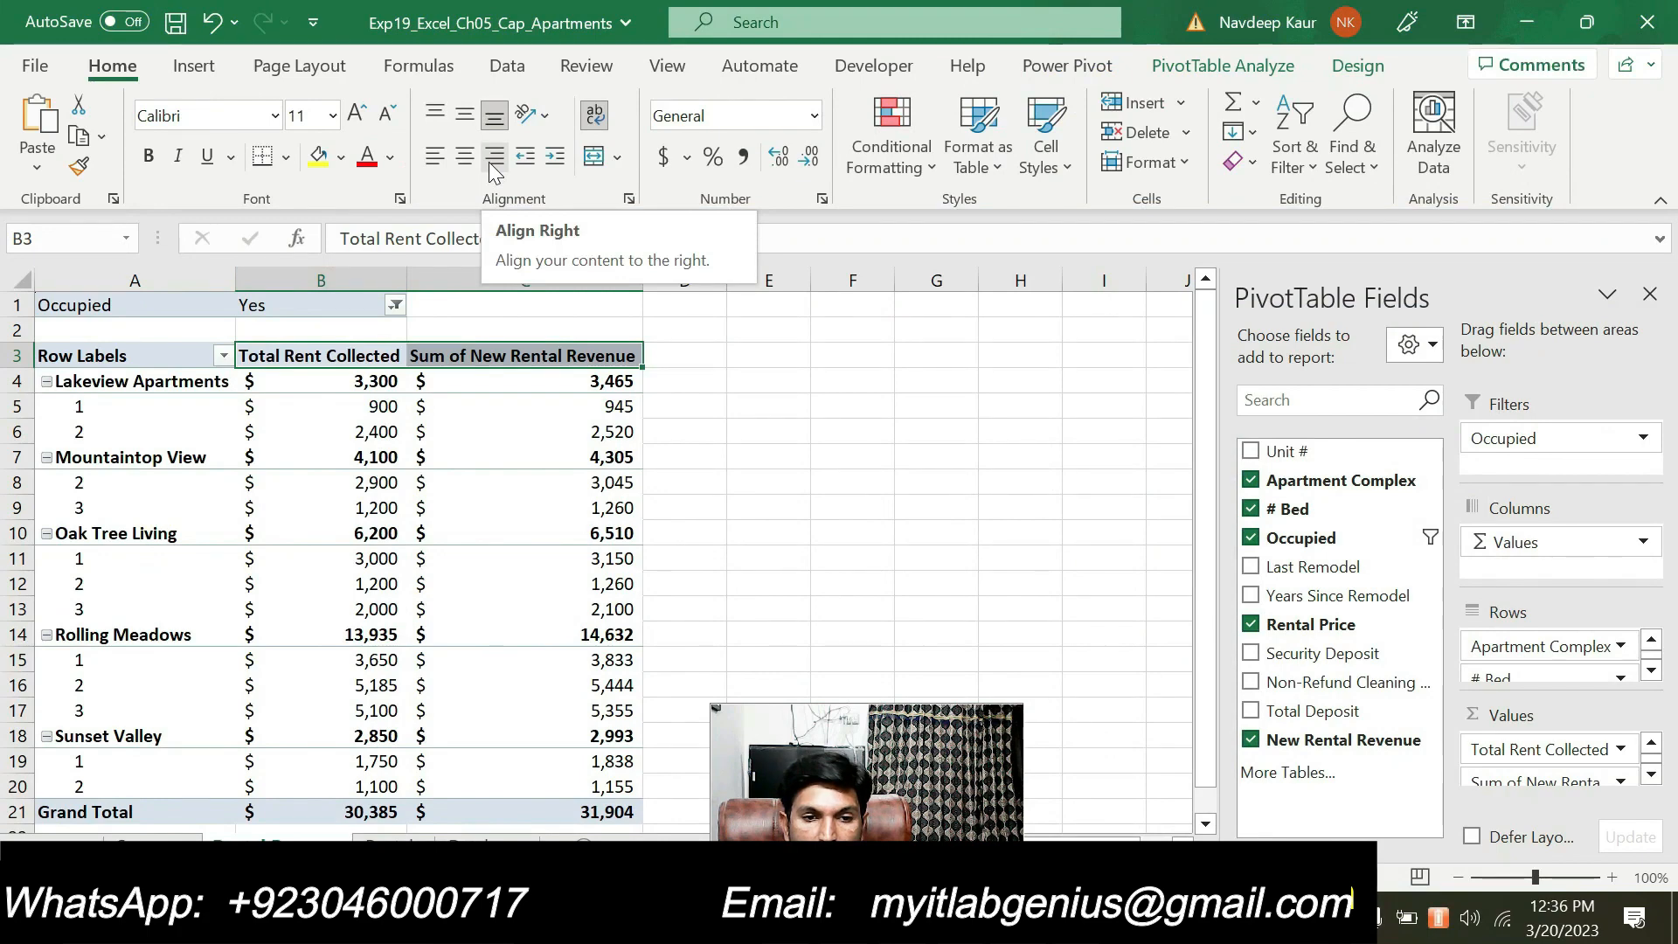
pyautogui.click(490, 162)
# Check step 10 in Word, return to Excel and set the row height of the selected heading range to 30
pyautogui.hotkey('alt', 'Tab')
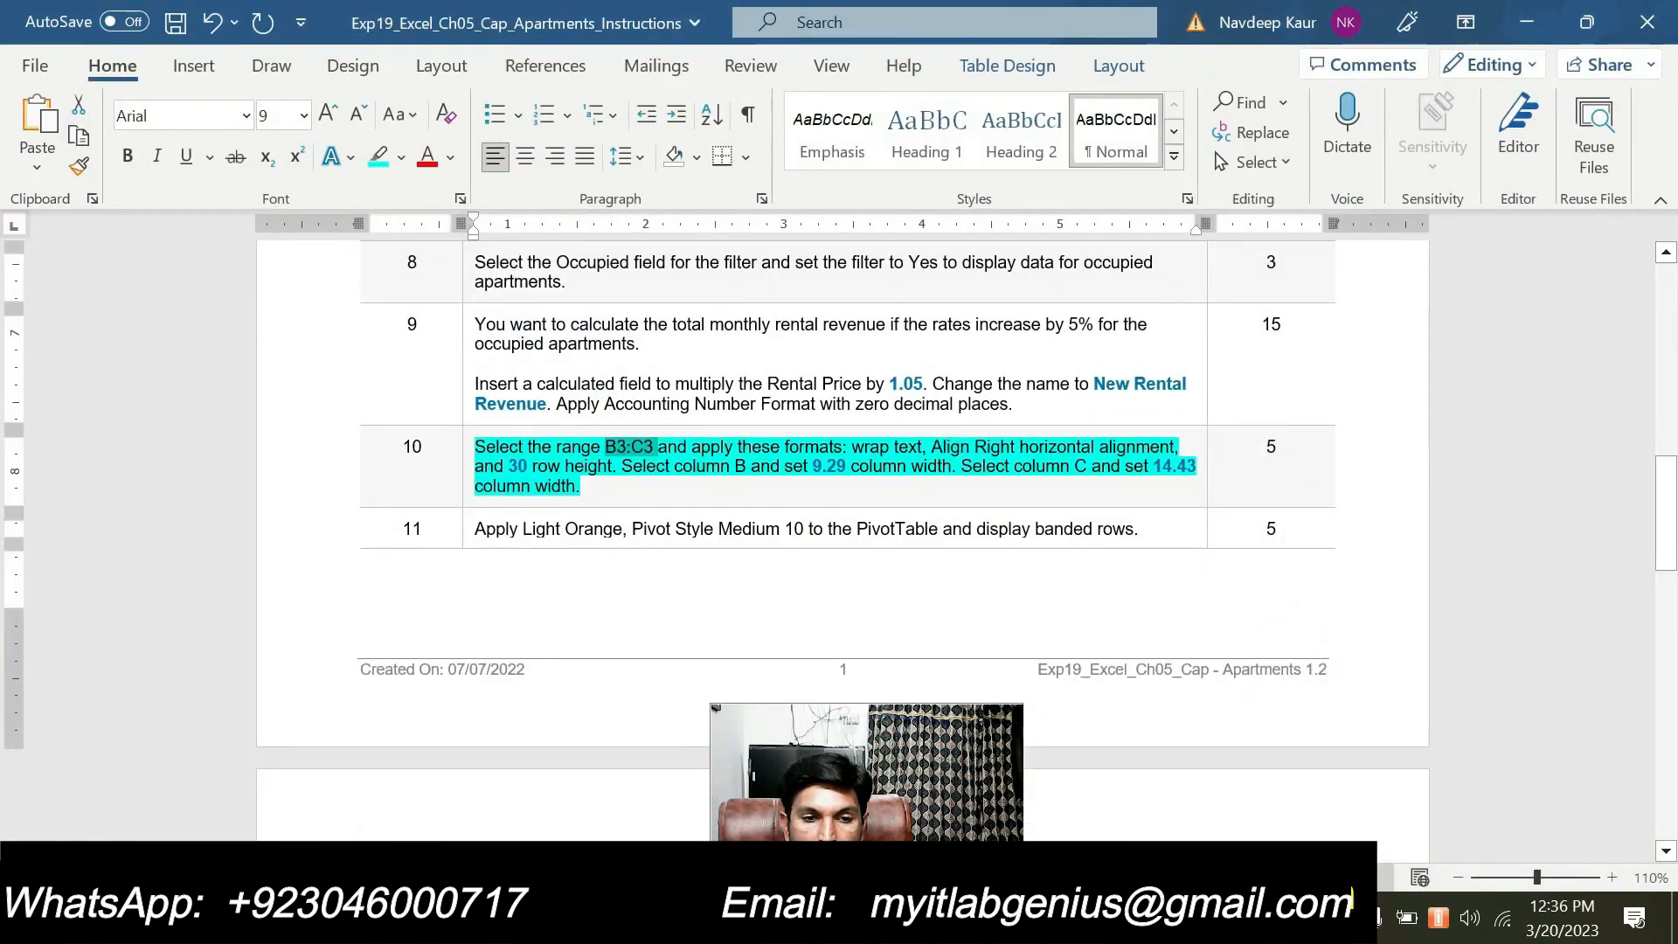
pyautogui.hotkey('alt', 'Tab')
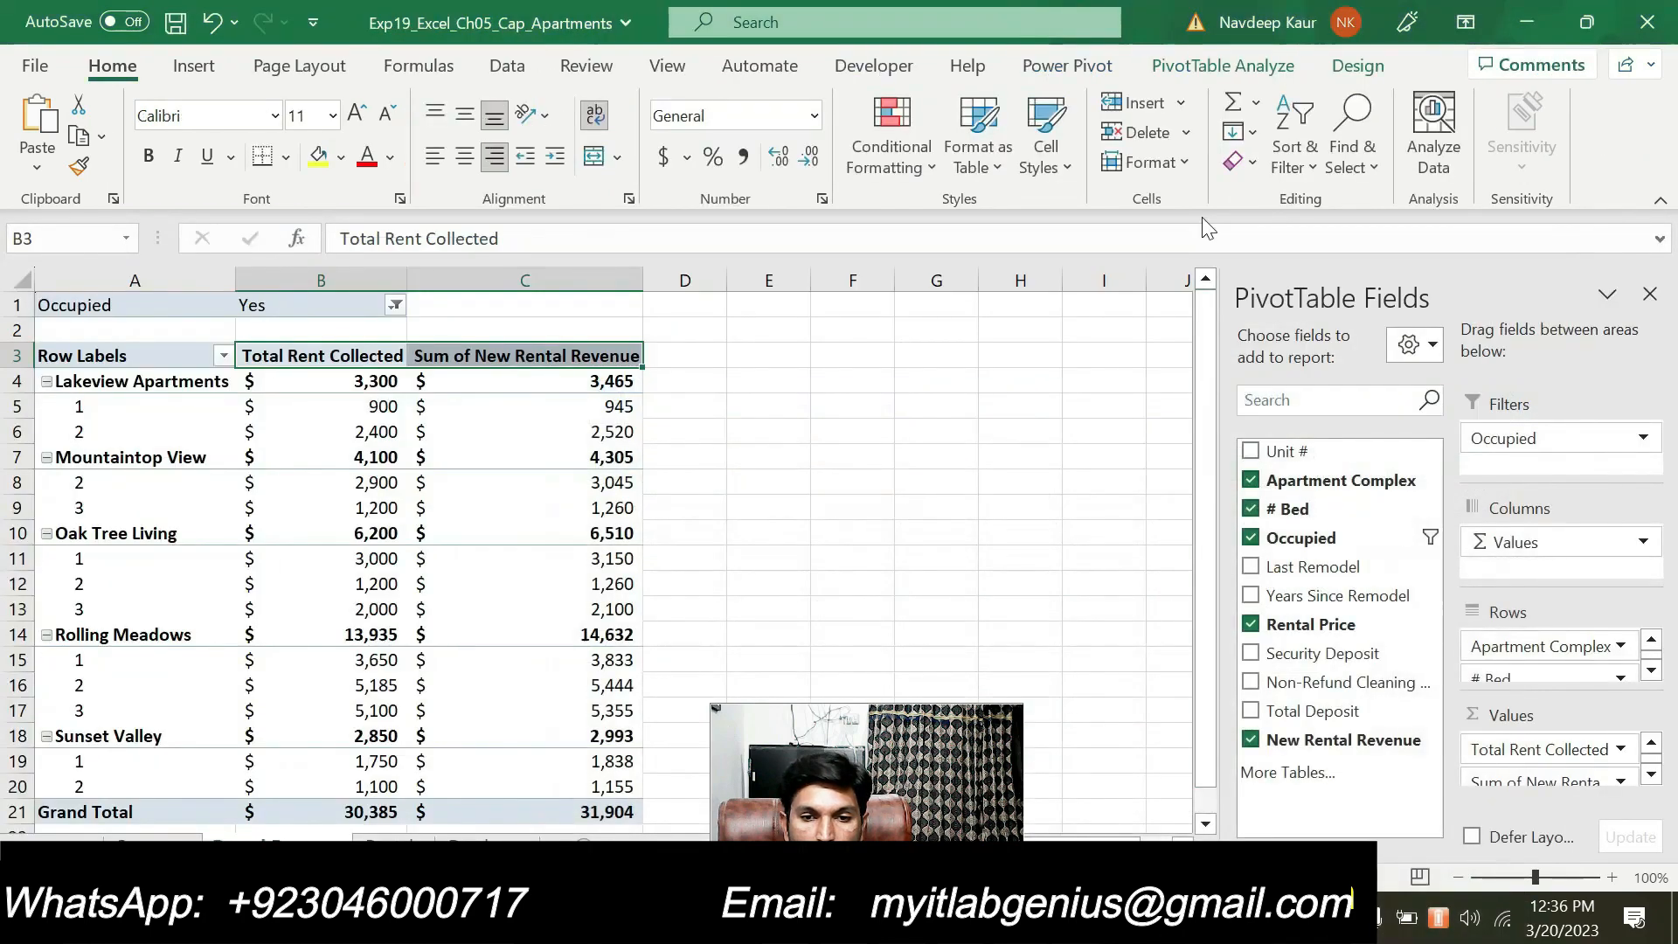
pyautogui.click(1180, 160)
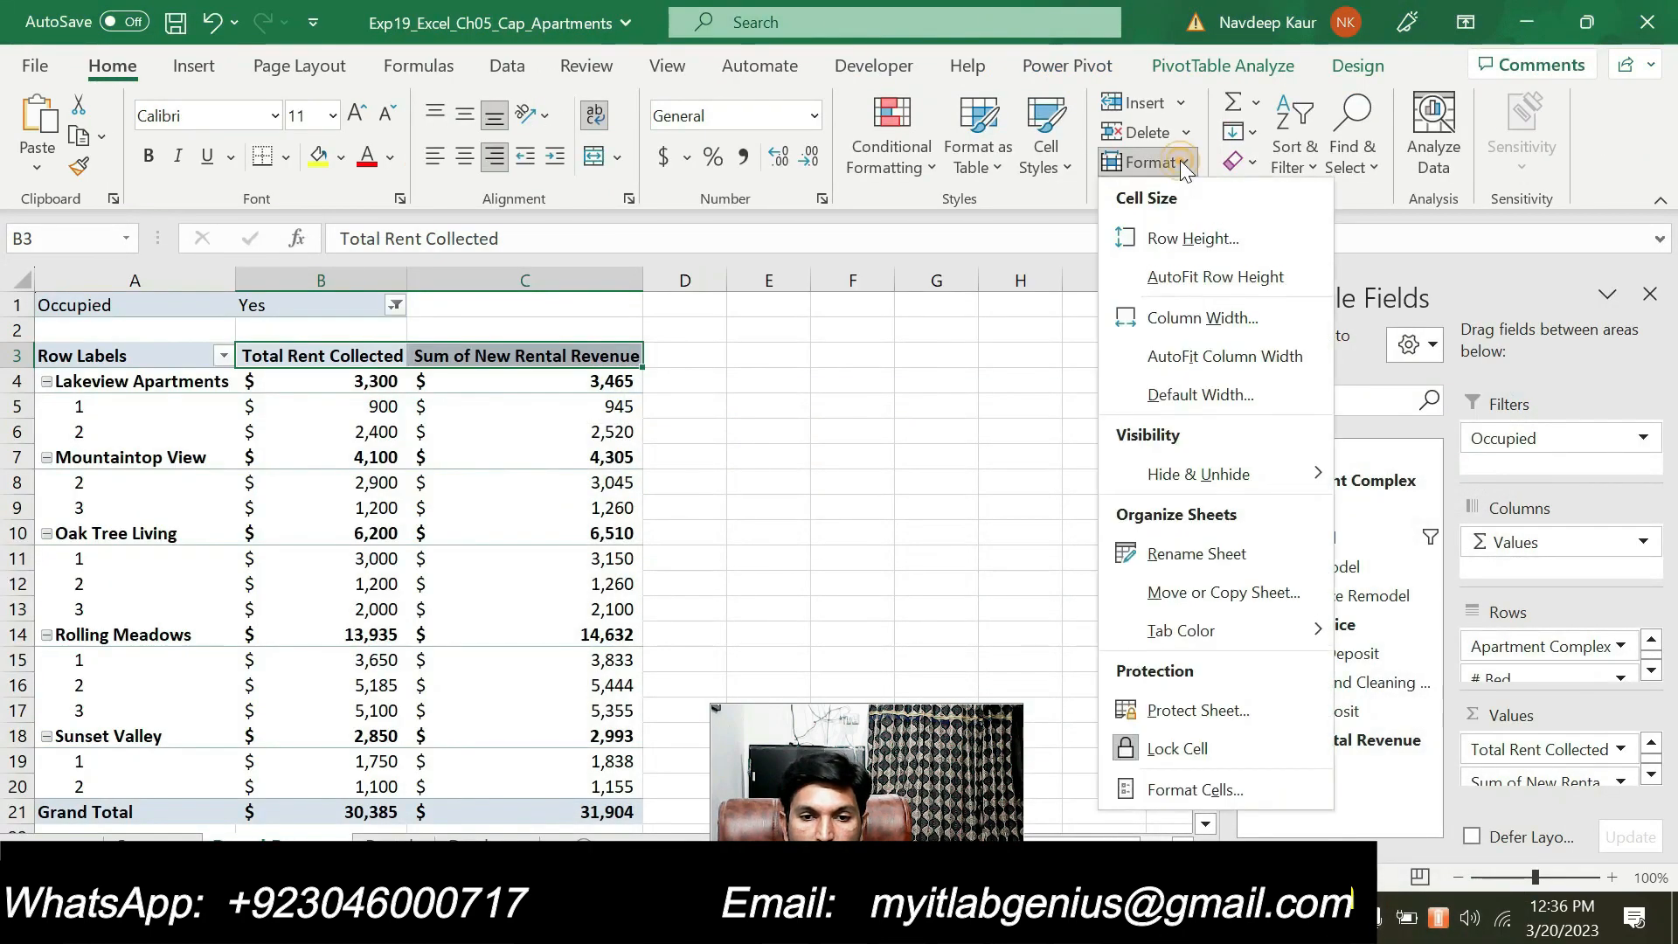
pyautogui.click(1182, 236)
pyautogui.write('30')
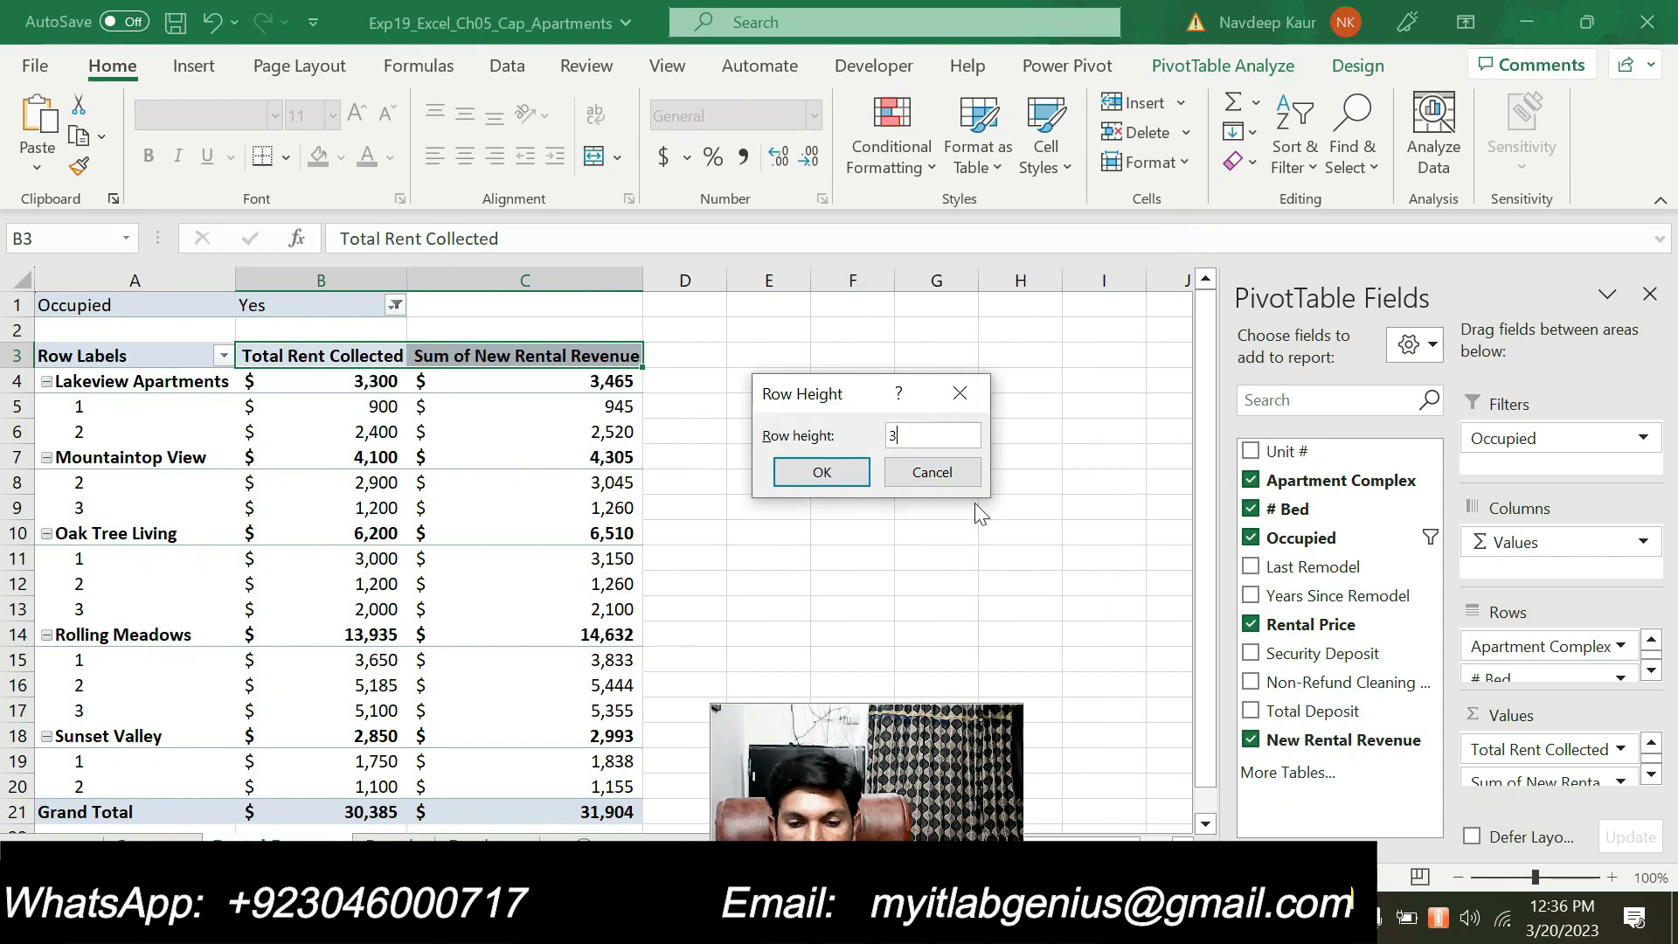
pyautogui.click(822, 474)
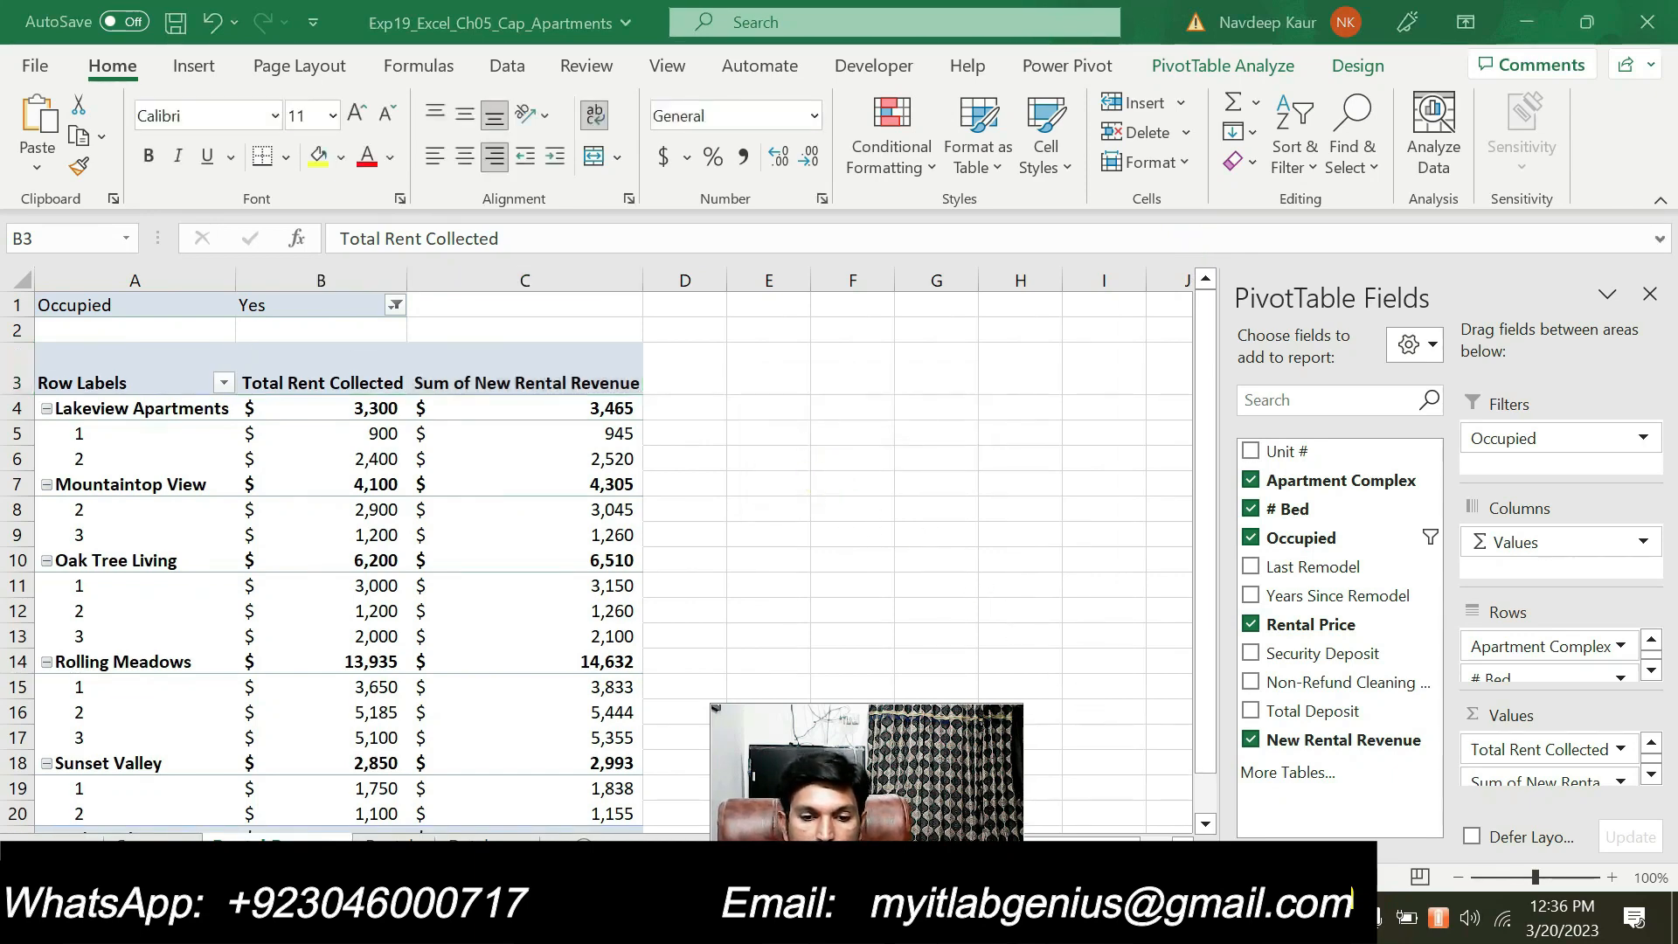
# Check step 10 in Word again, return to Excel and set the width of column B to 9.29
pyautogui.hotkey('alt', 'Tab')
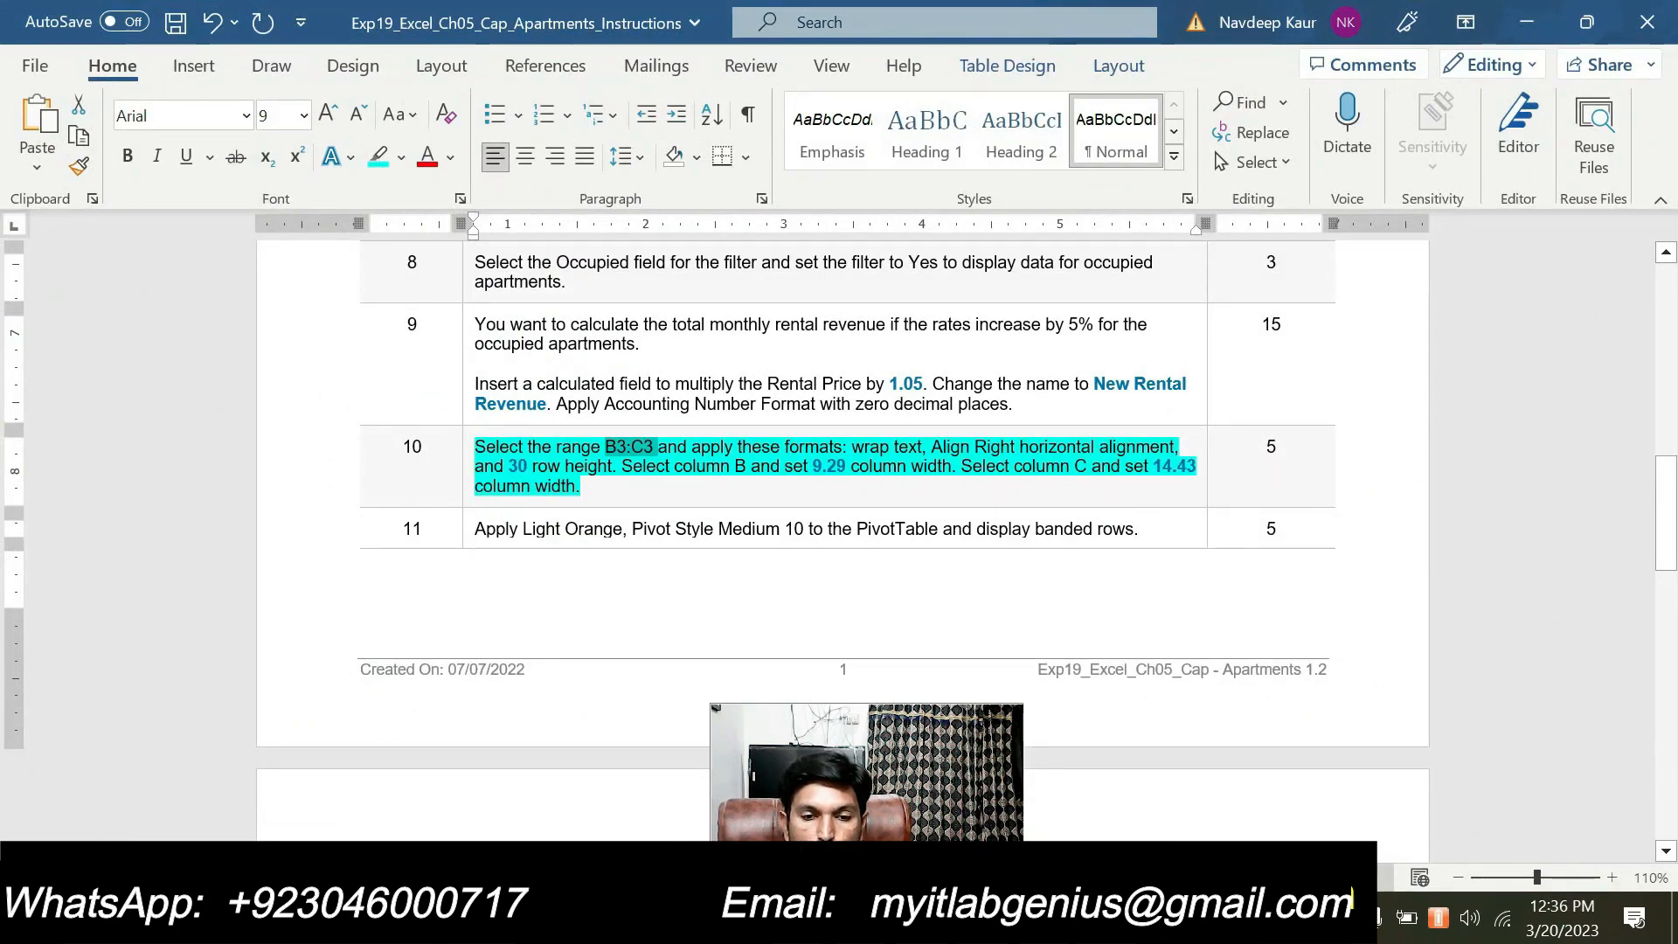
pyautogui.hotkey('alt', 'Tab')
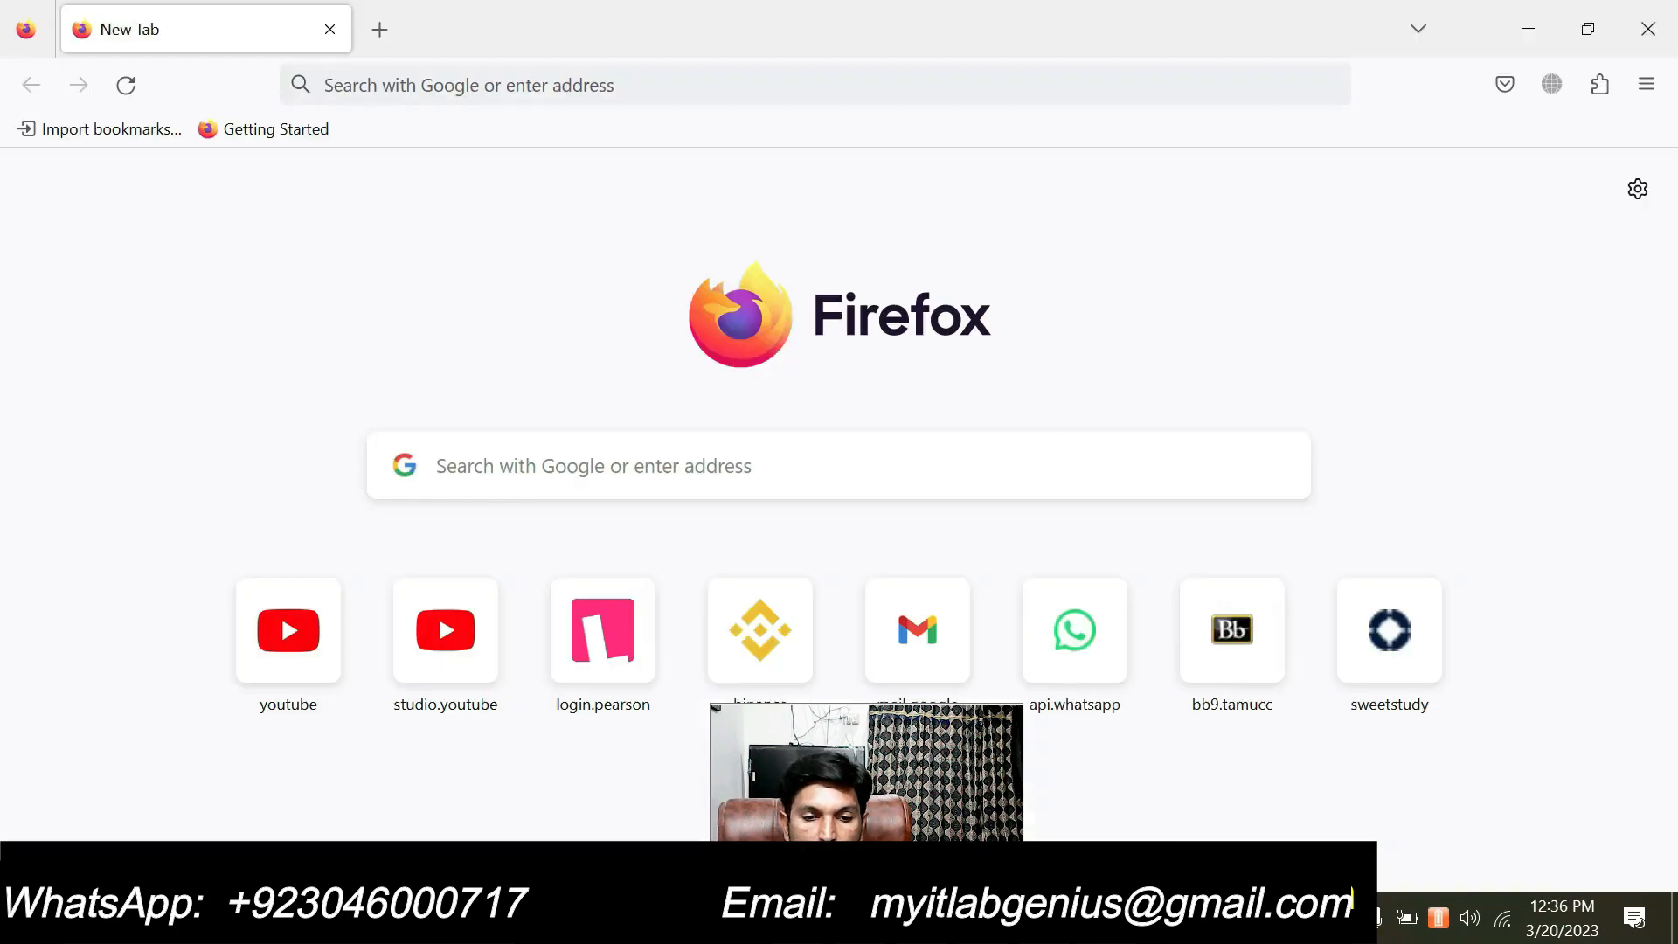
pyautogui.hotkey('alt', 'Tab')
pyautogui.hotkey('alt', 'Tab')
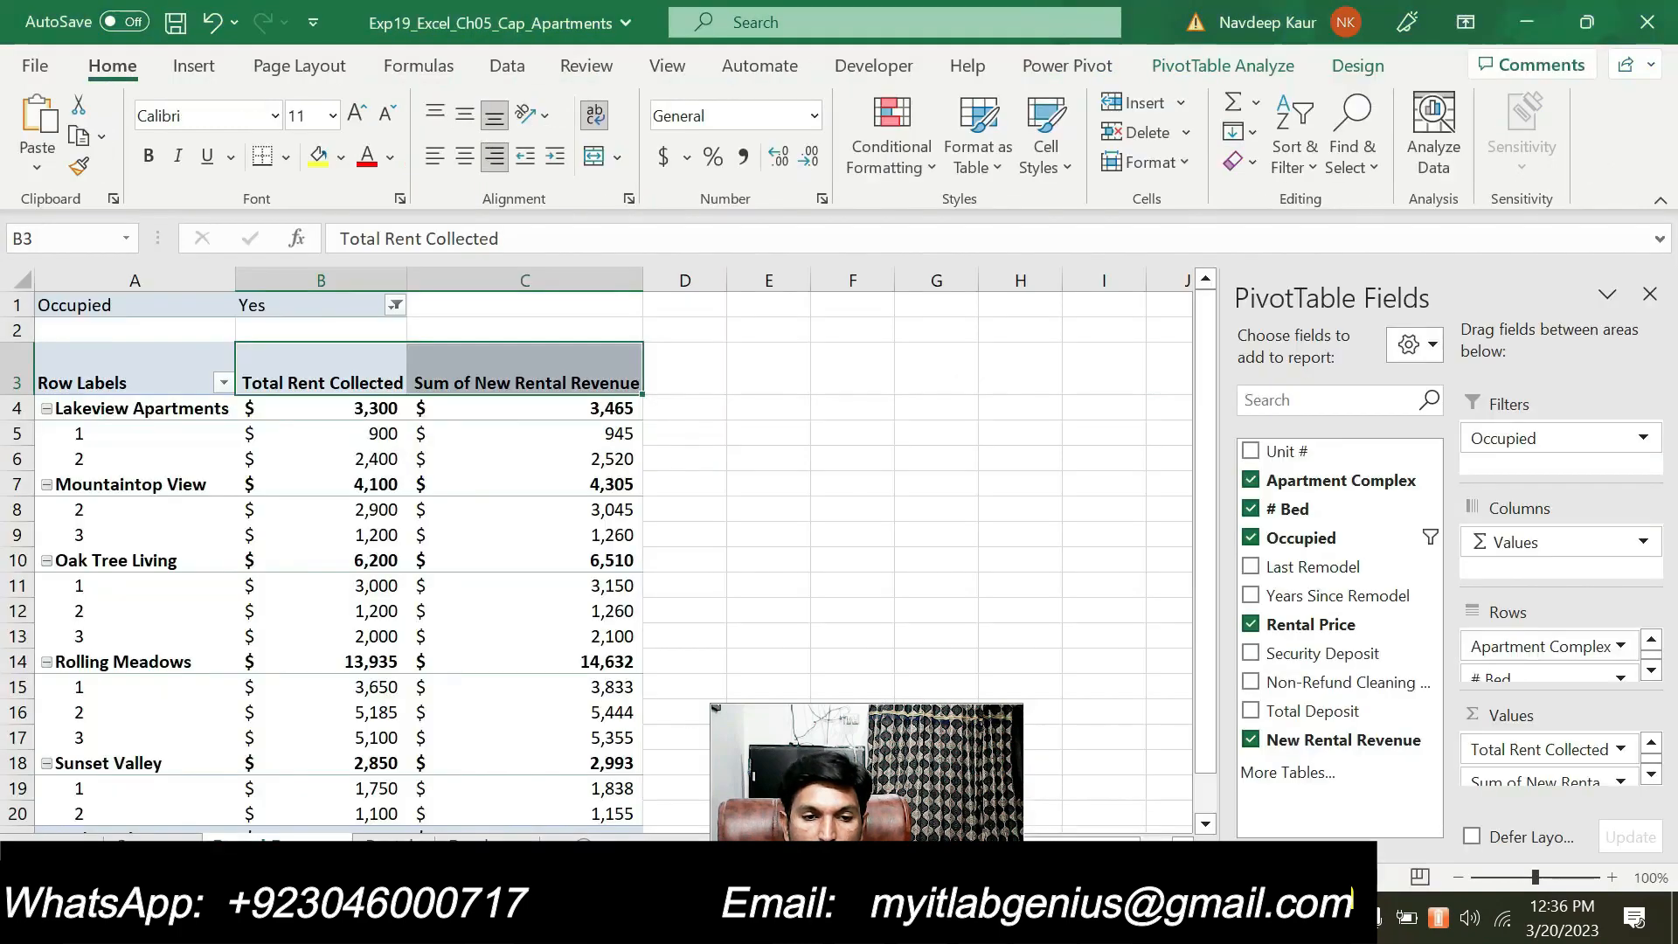
pyautogui.click(359, 279)
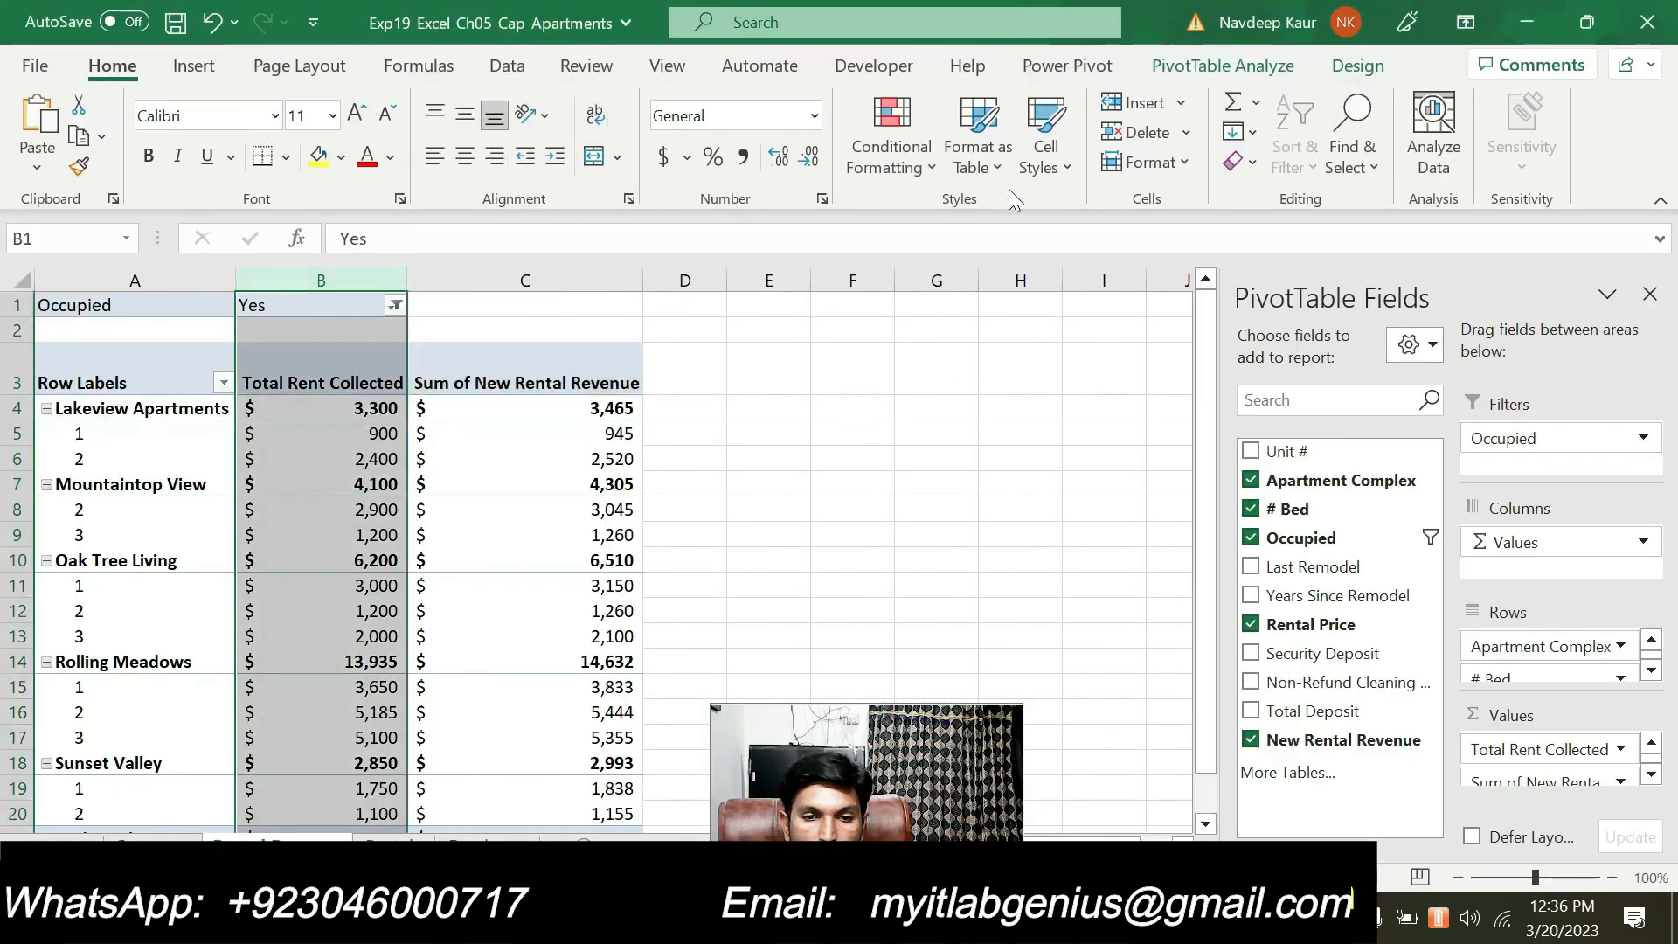
pyautogui.click(1176, 165)
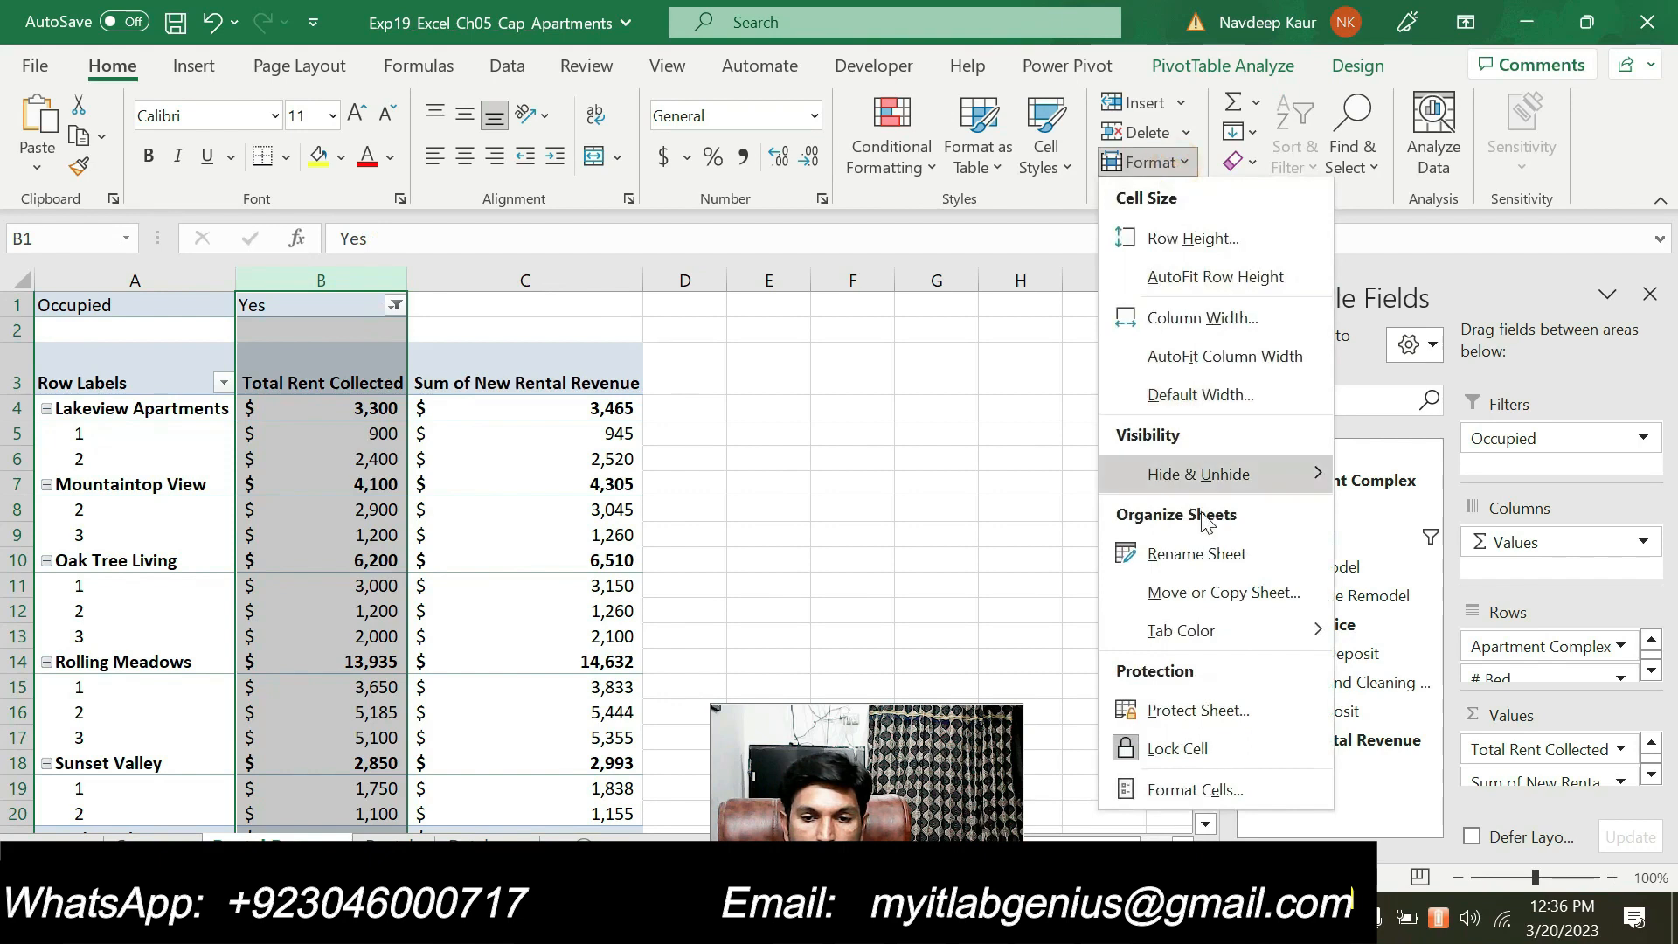
pyautogui.click(1183, 319)
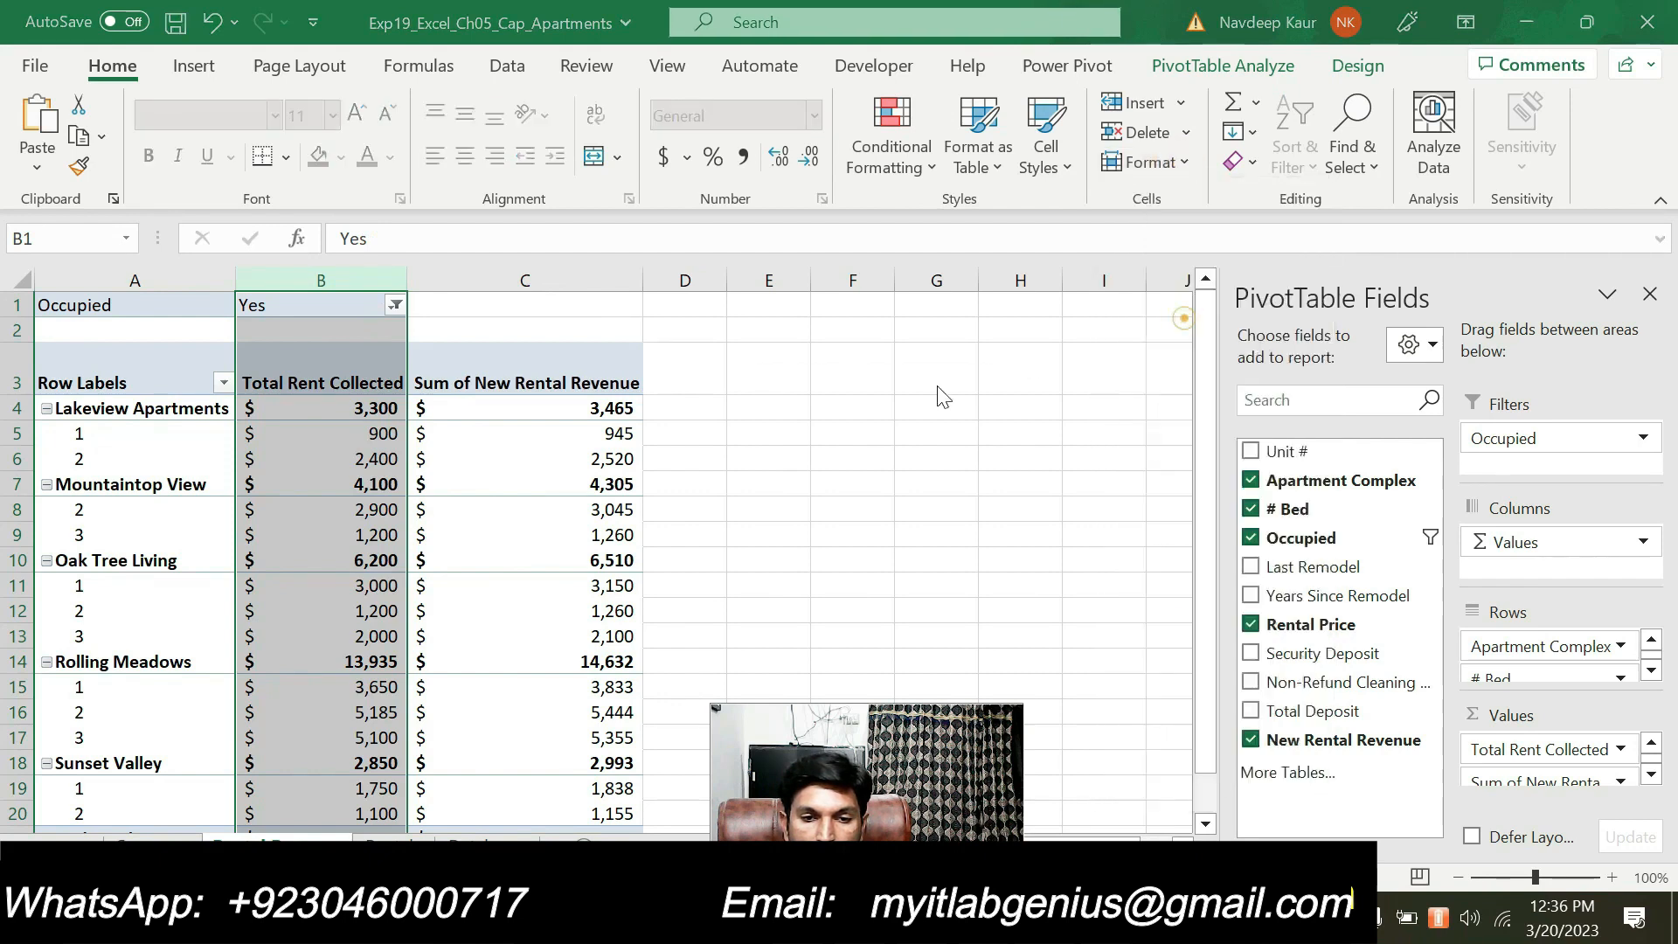
pyautogui.write('9.29')
pyautogui.click(821, 472)
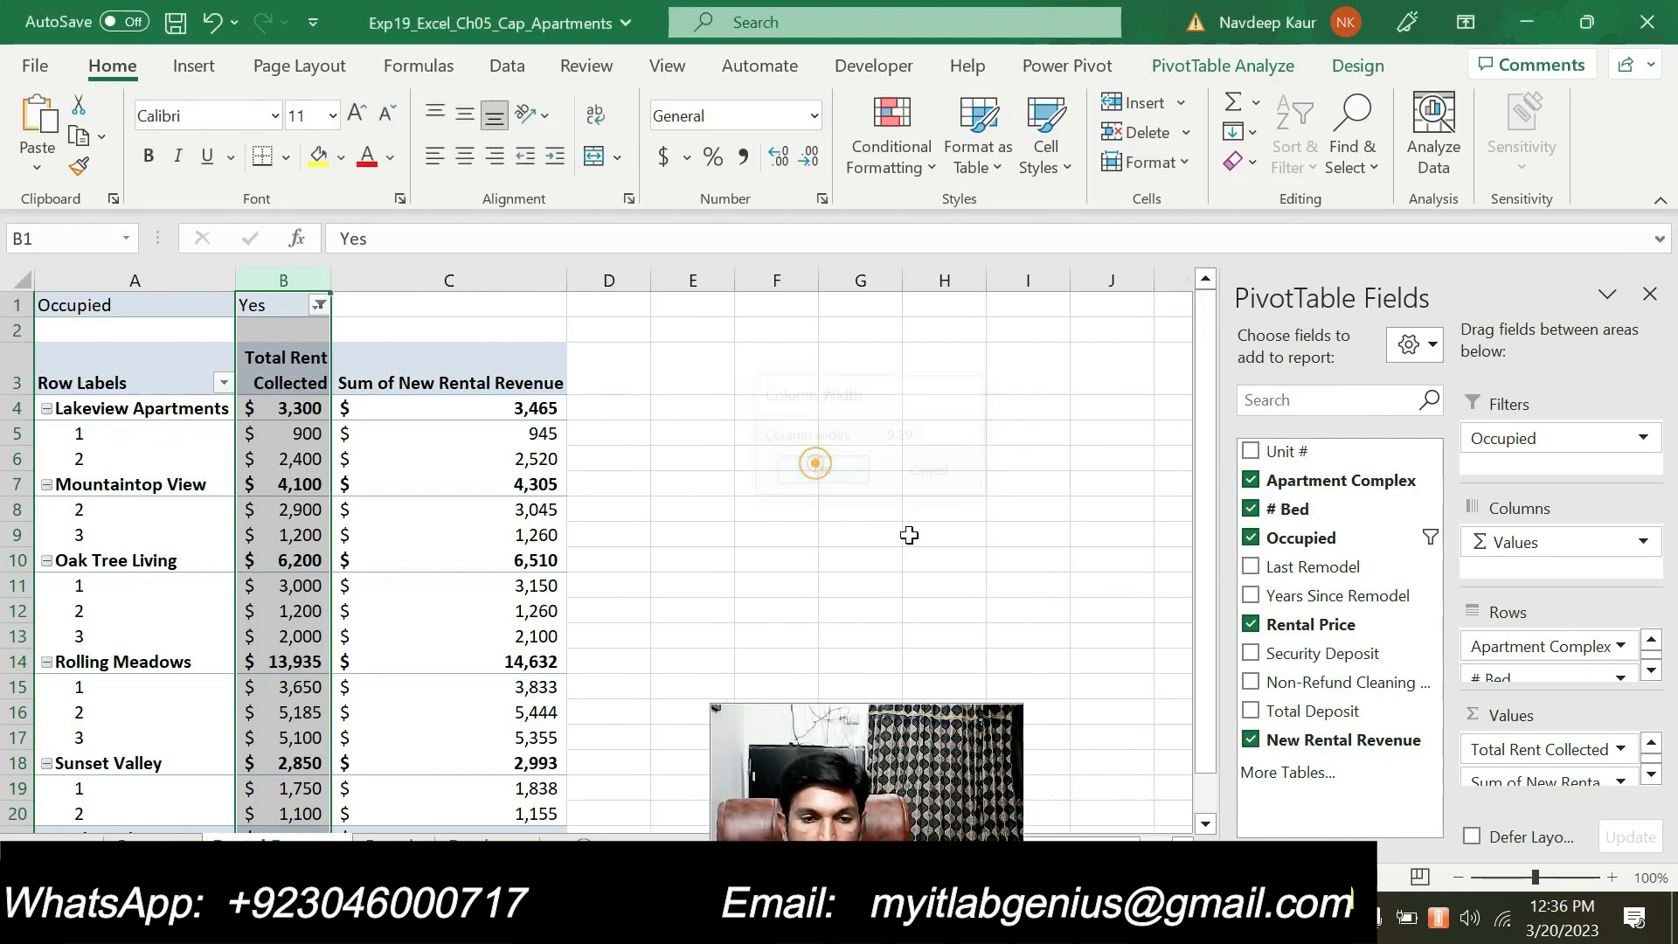
pyautogui.click(790, 502)
# Look up column C's width in Word's step 10 and set that column to 14.43 in Excel
pyautogui.hotkey('alt', 'Tab')
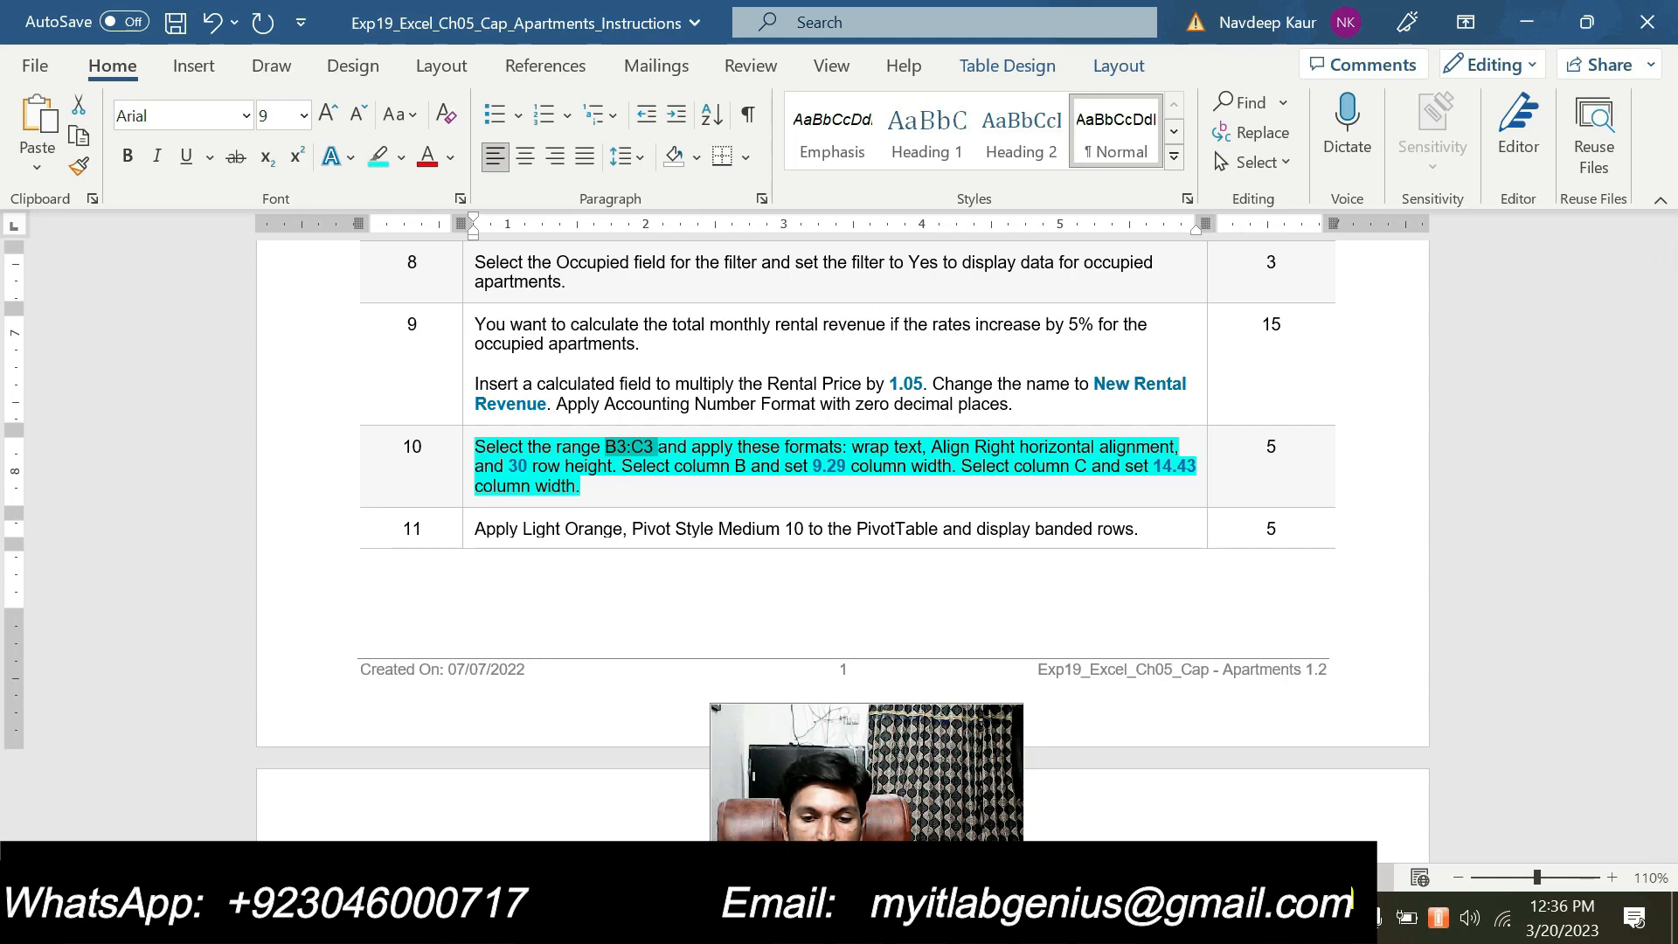
pyautogui.hotkey('alt', 'Tab')
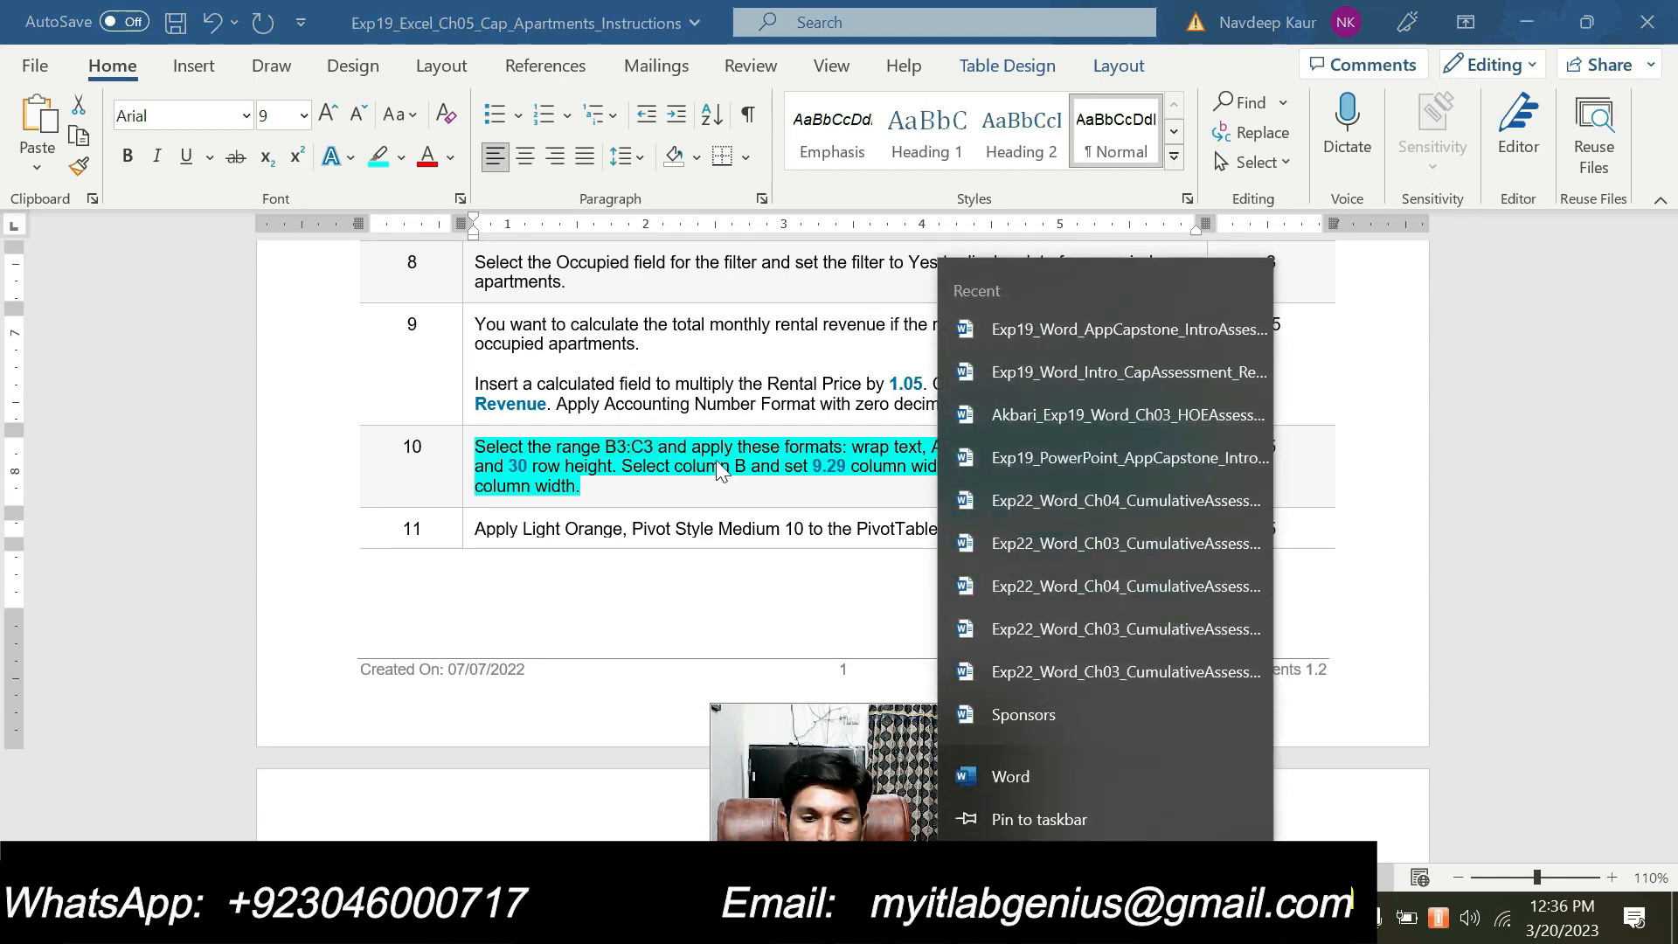
pyautogui.click(720, 463)
pyautogui.hotkey('alt', 'Tab')
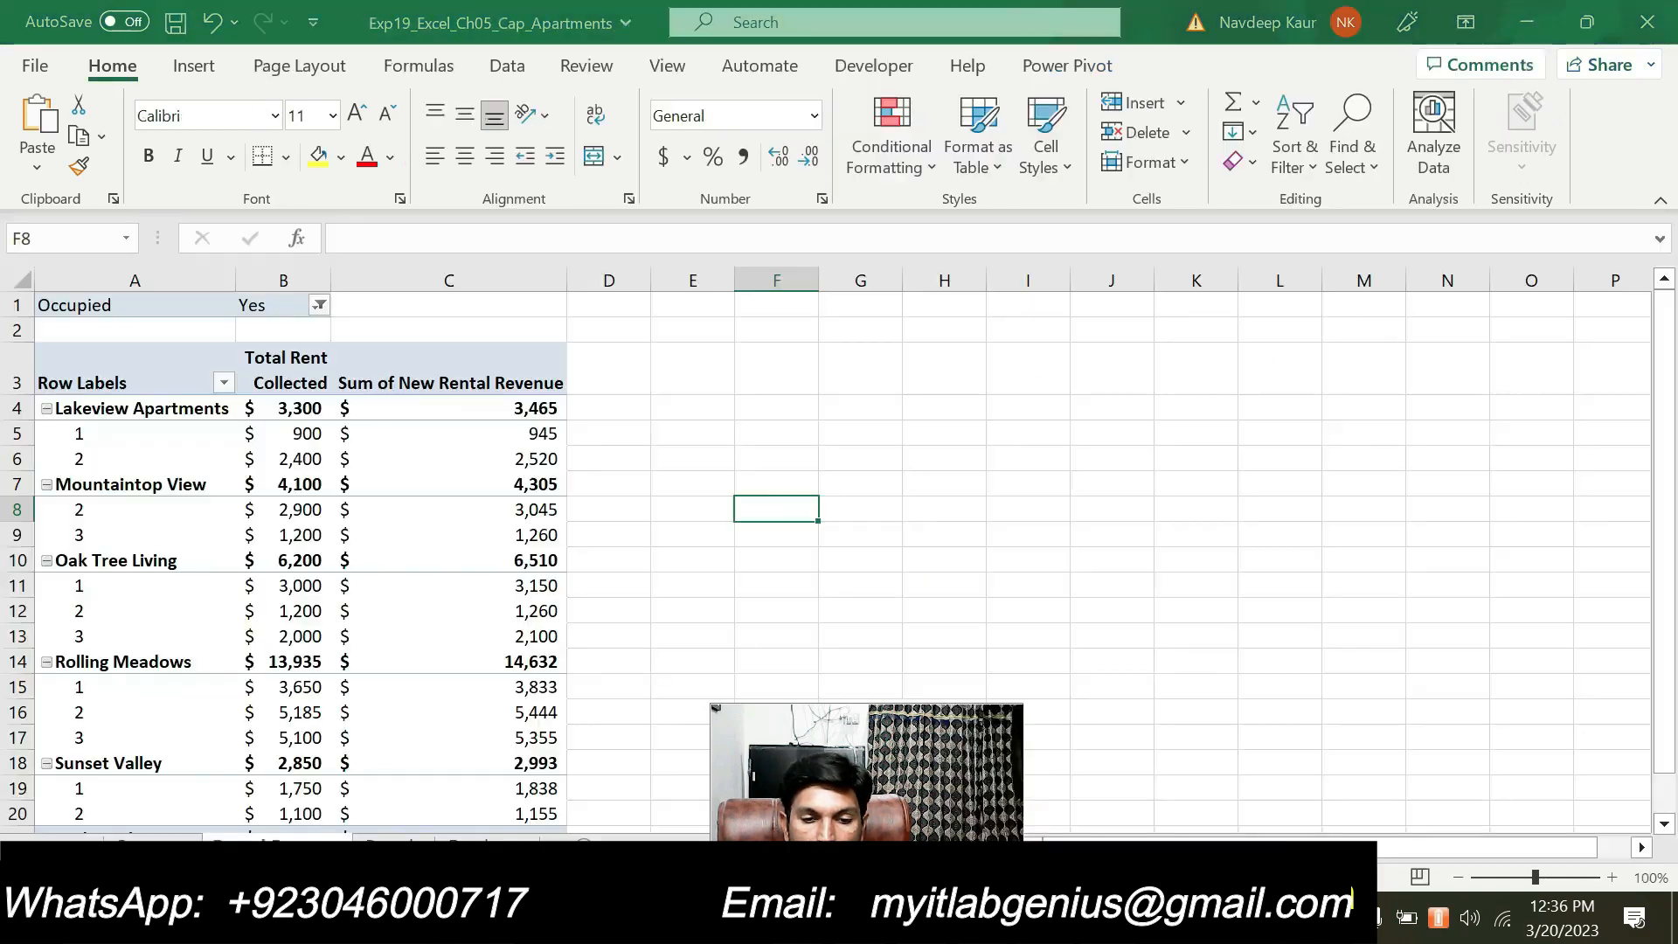
pyautogui.click(446, 281)
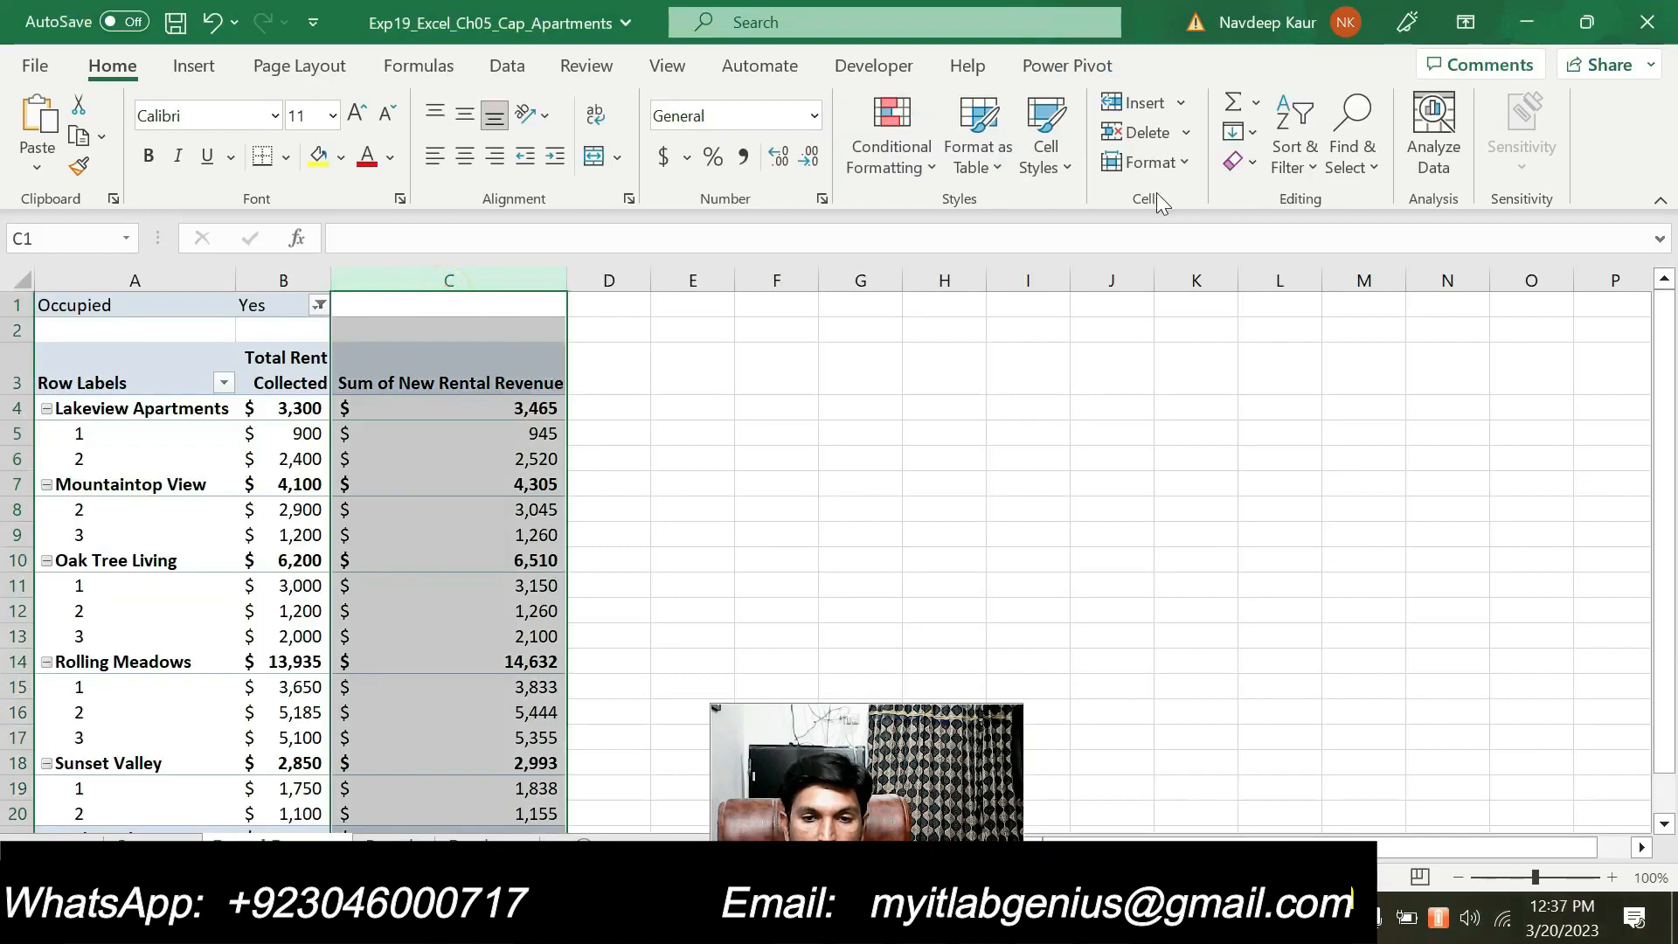
pyautogui.click(1187, 162)
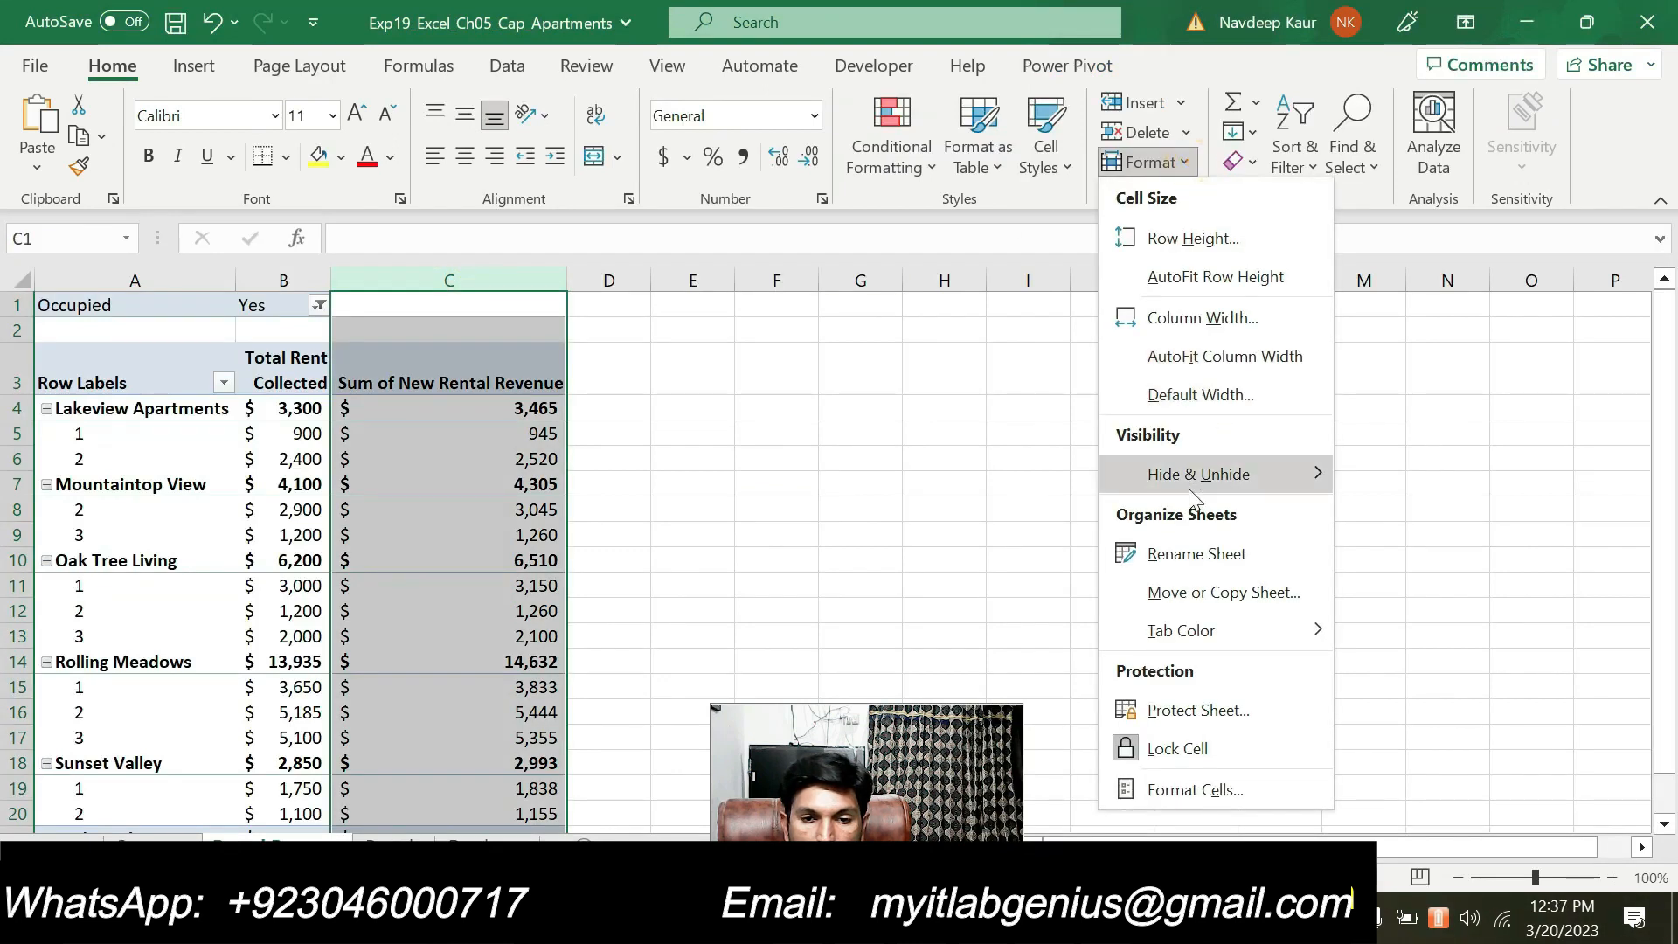
pyautogui.click(1203, 319)
pyautogui.write('1')
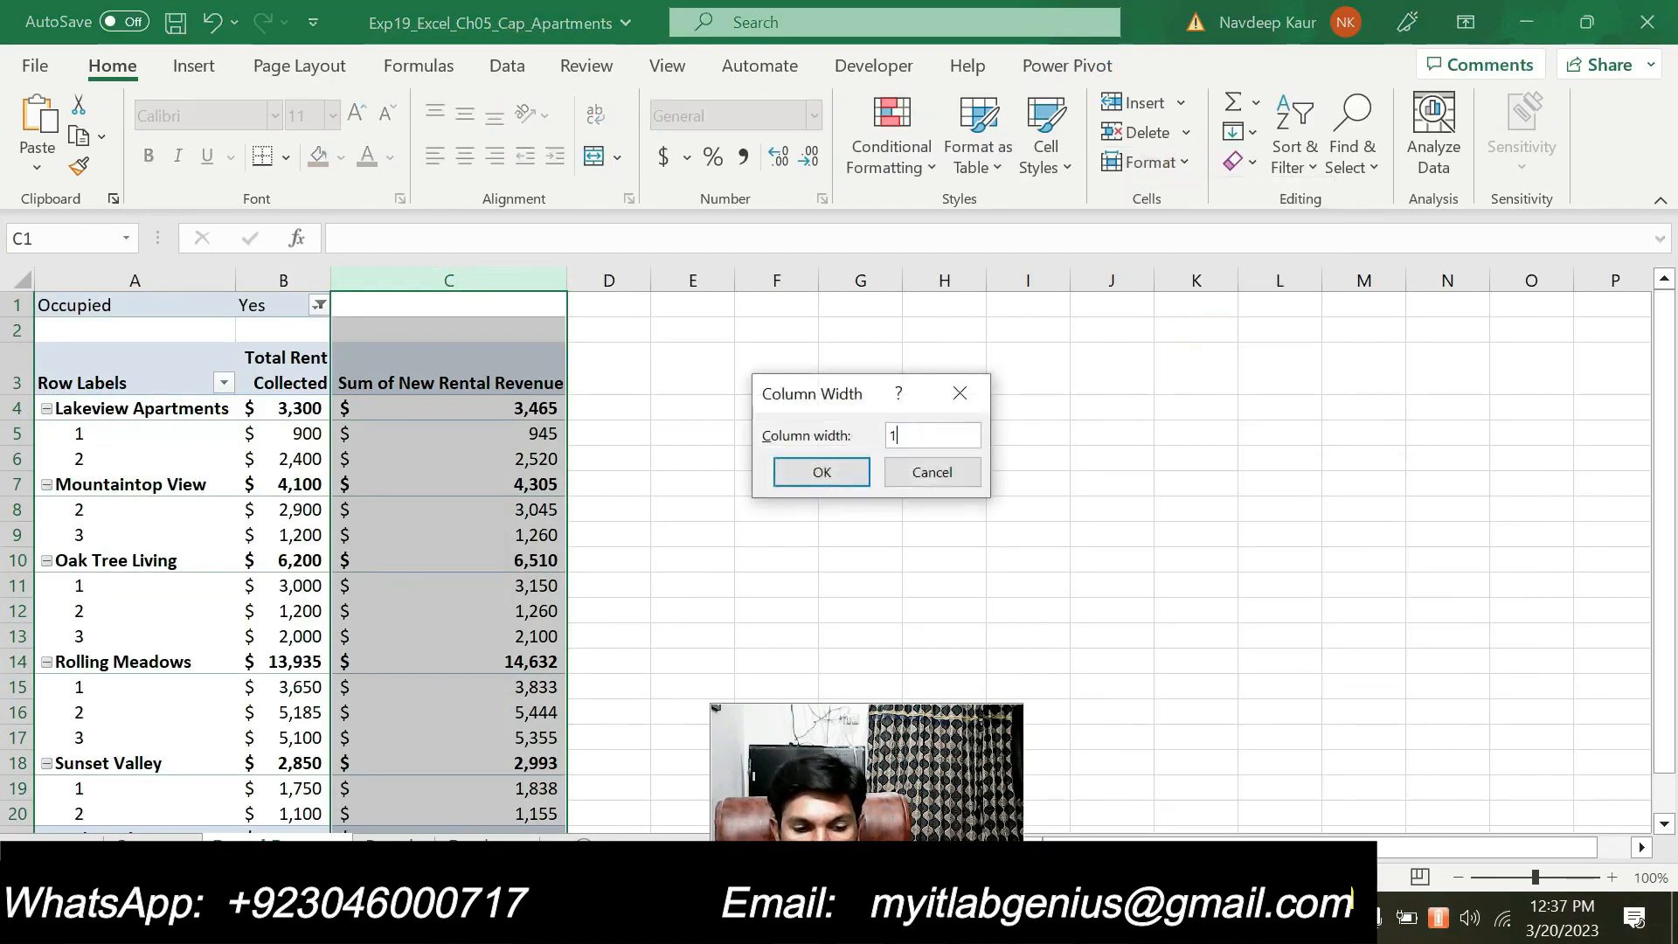
pyautogui.write('4.43')
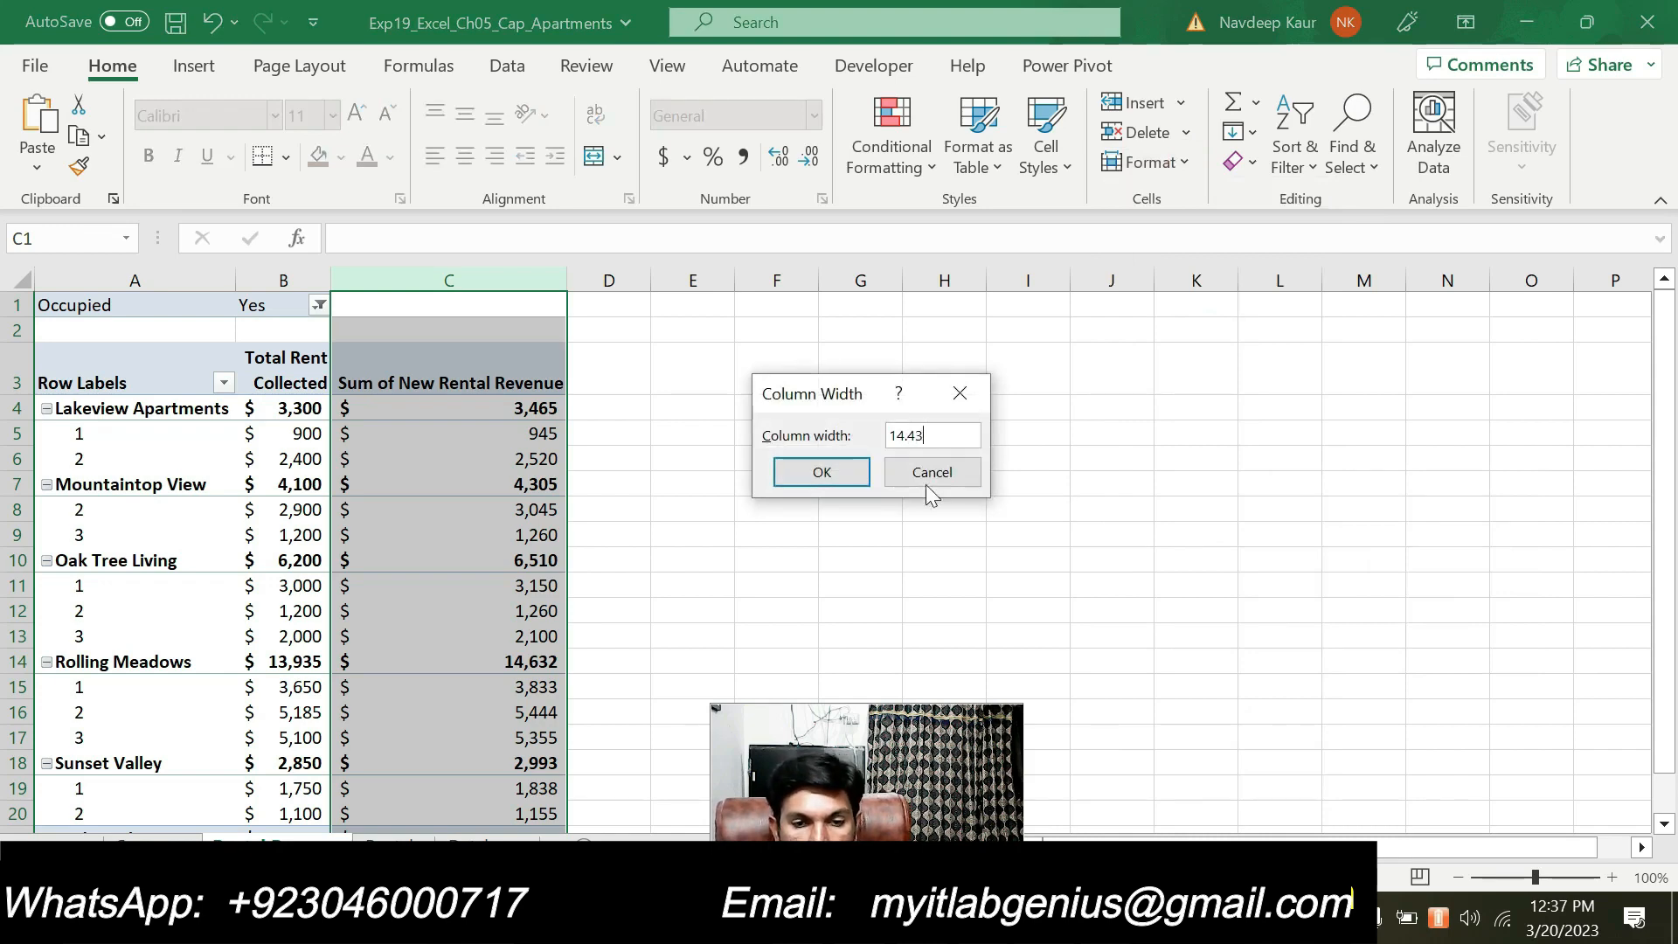
pyautogui.click(820, 472)
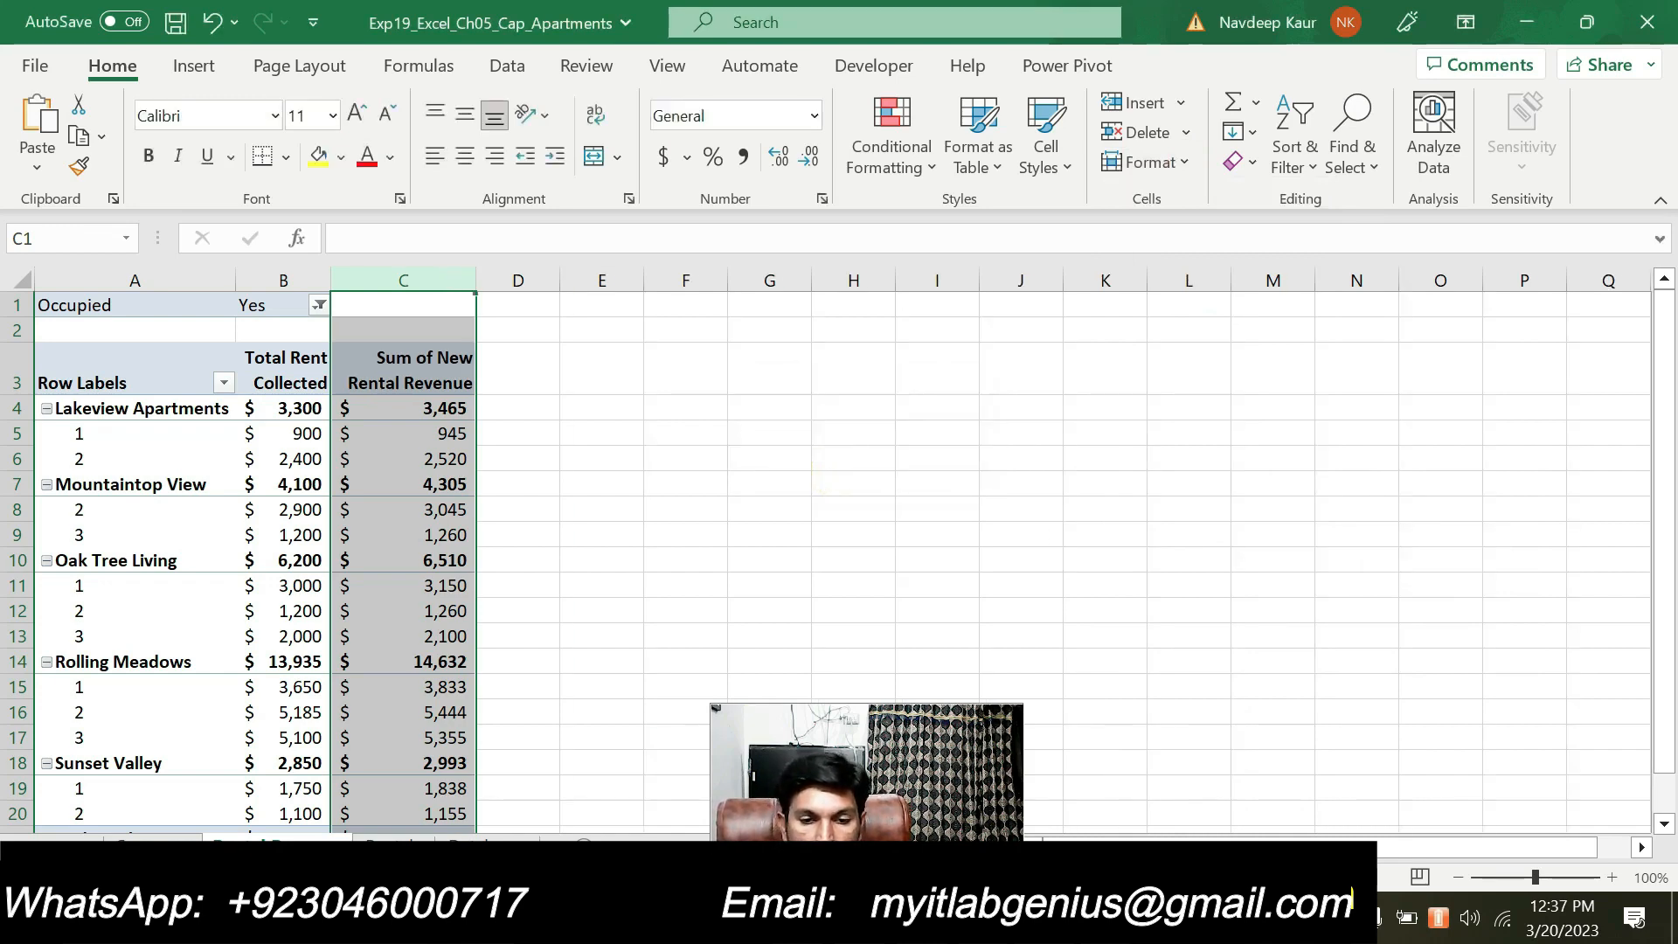
# Switch to the Word instructions, clear the highlight from step 10 and highlight step 11 about the pivot style and banded rows
pyautogui.hotkey('alt', 'Tab')
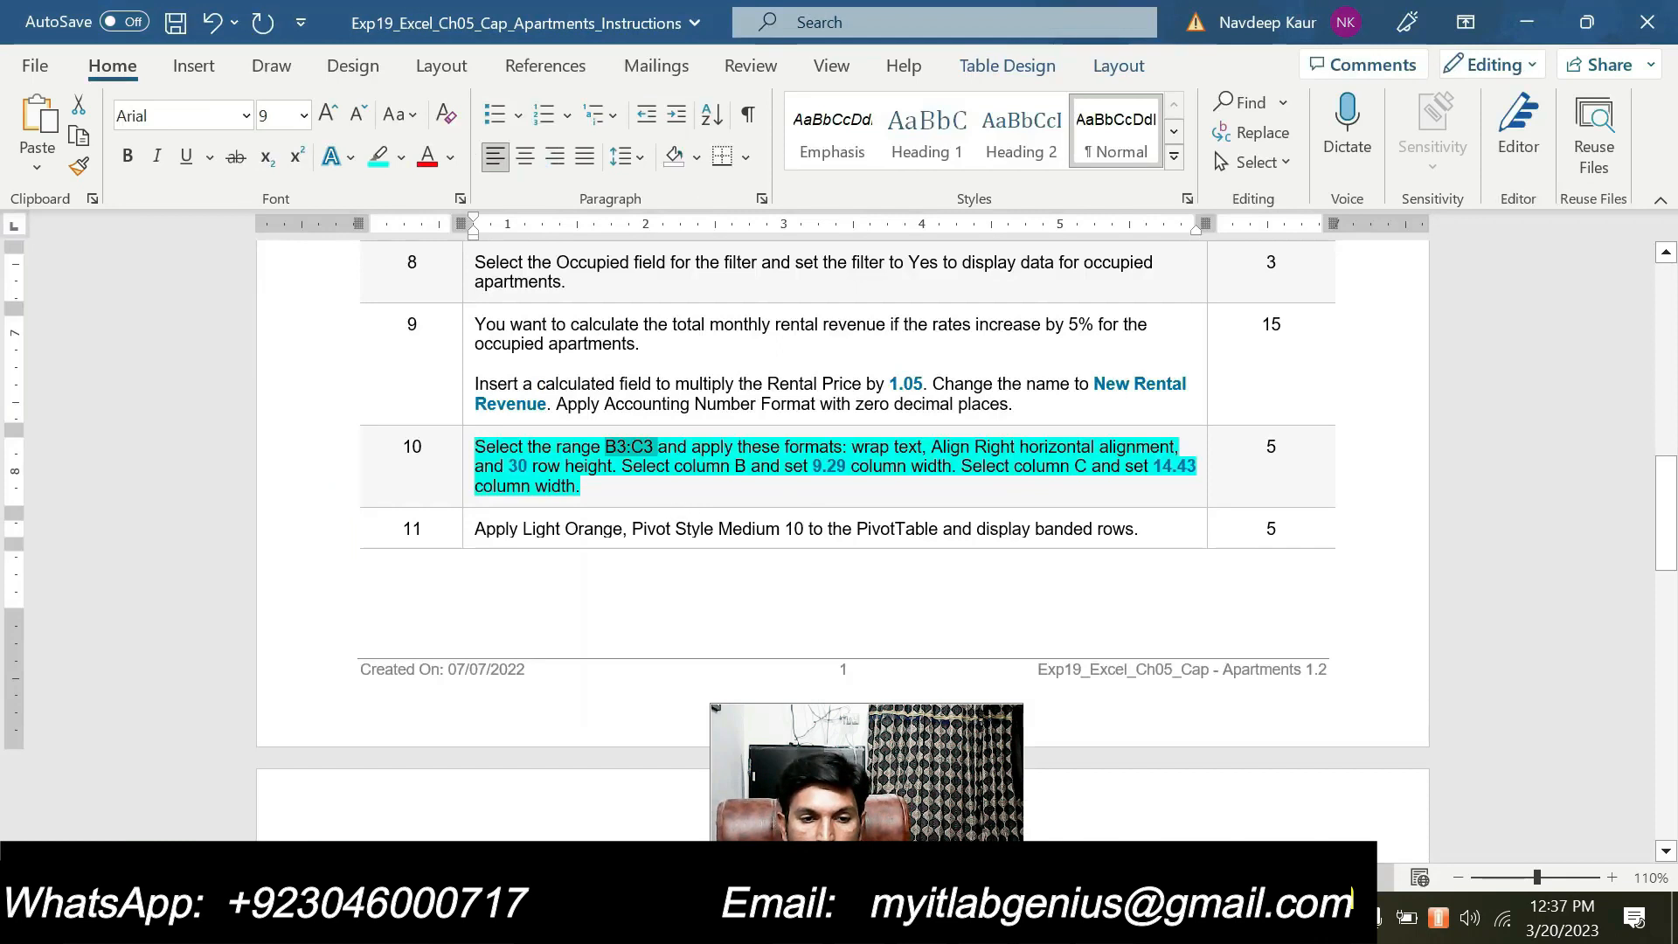
pyautogui.moveTo(613, 494); pyautogui.dragTo(477, 448)
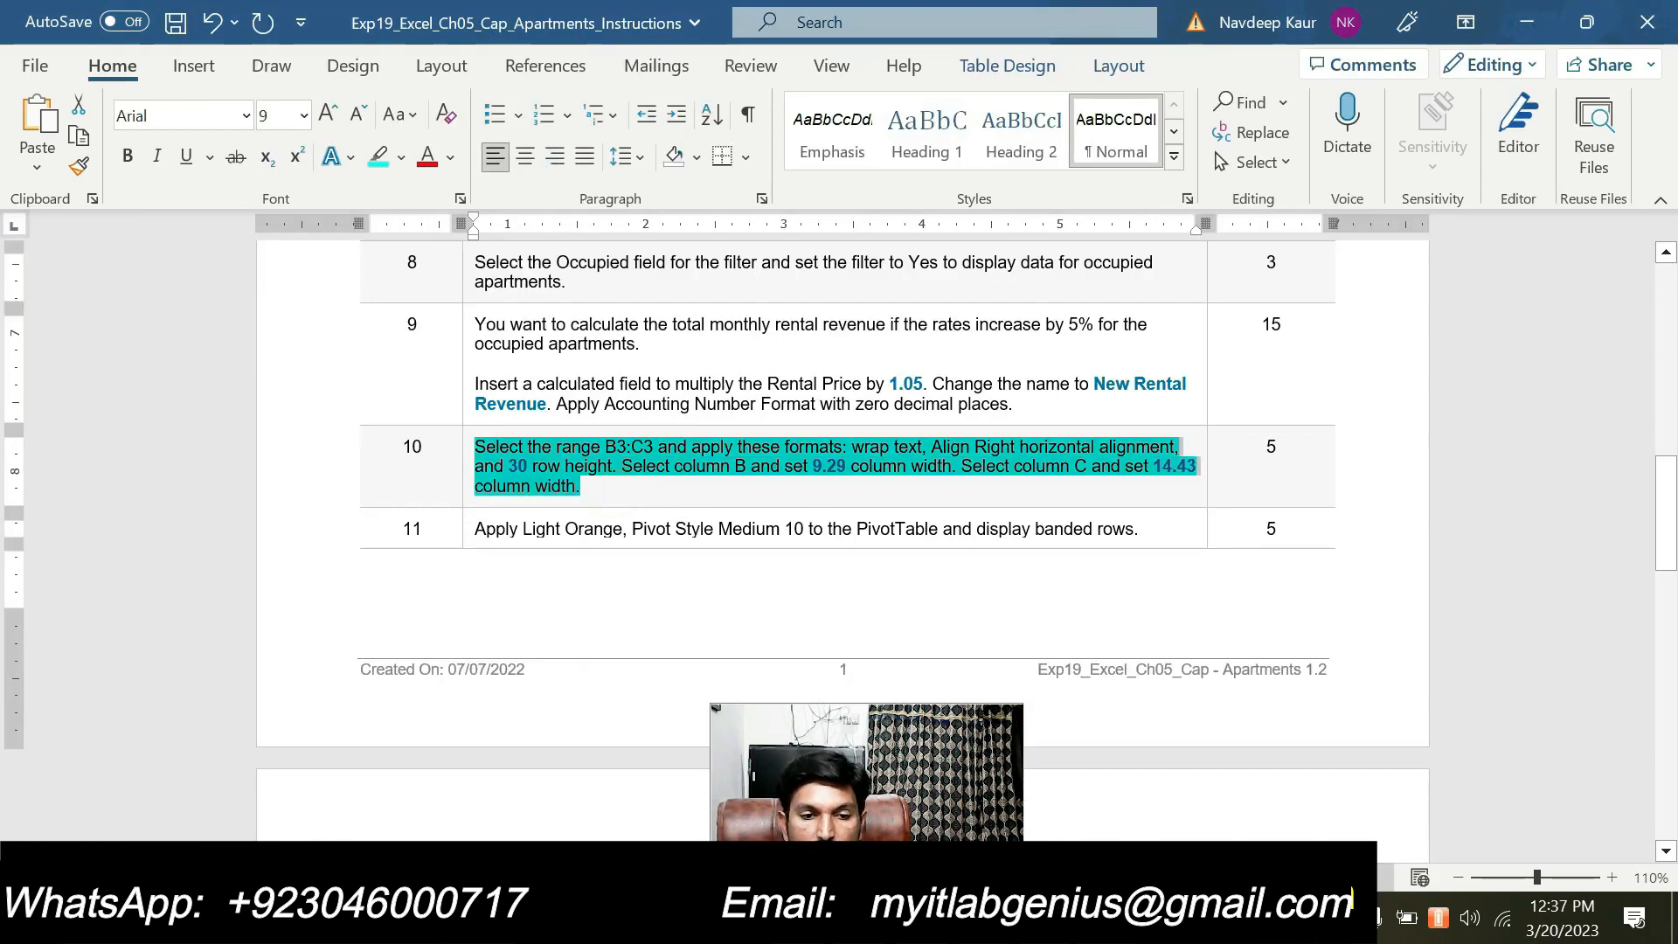
pyautogui.click(581, 407)
pyautogui.scroll(-1, 710, 516)
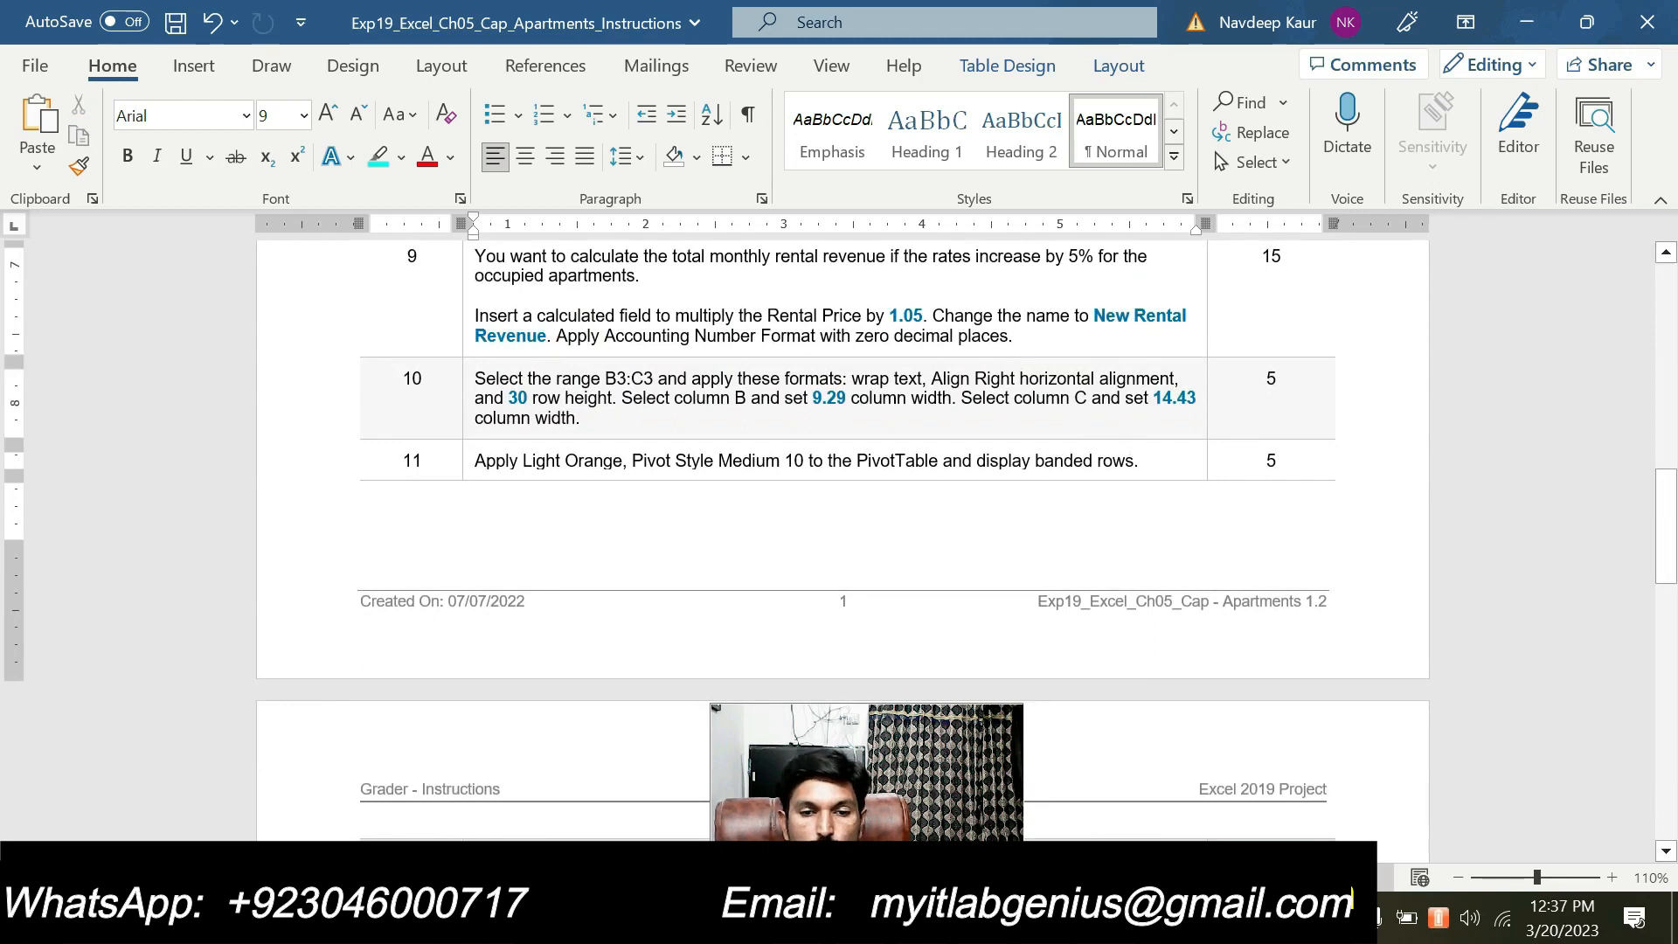
pyautogui.moveTo(1143, 460); pyautogui.dragTo(634, 437)
pyautogui.click(610, 414)
pyautogui.click(742, 460)
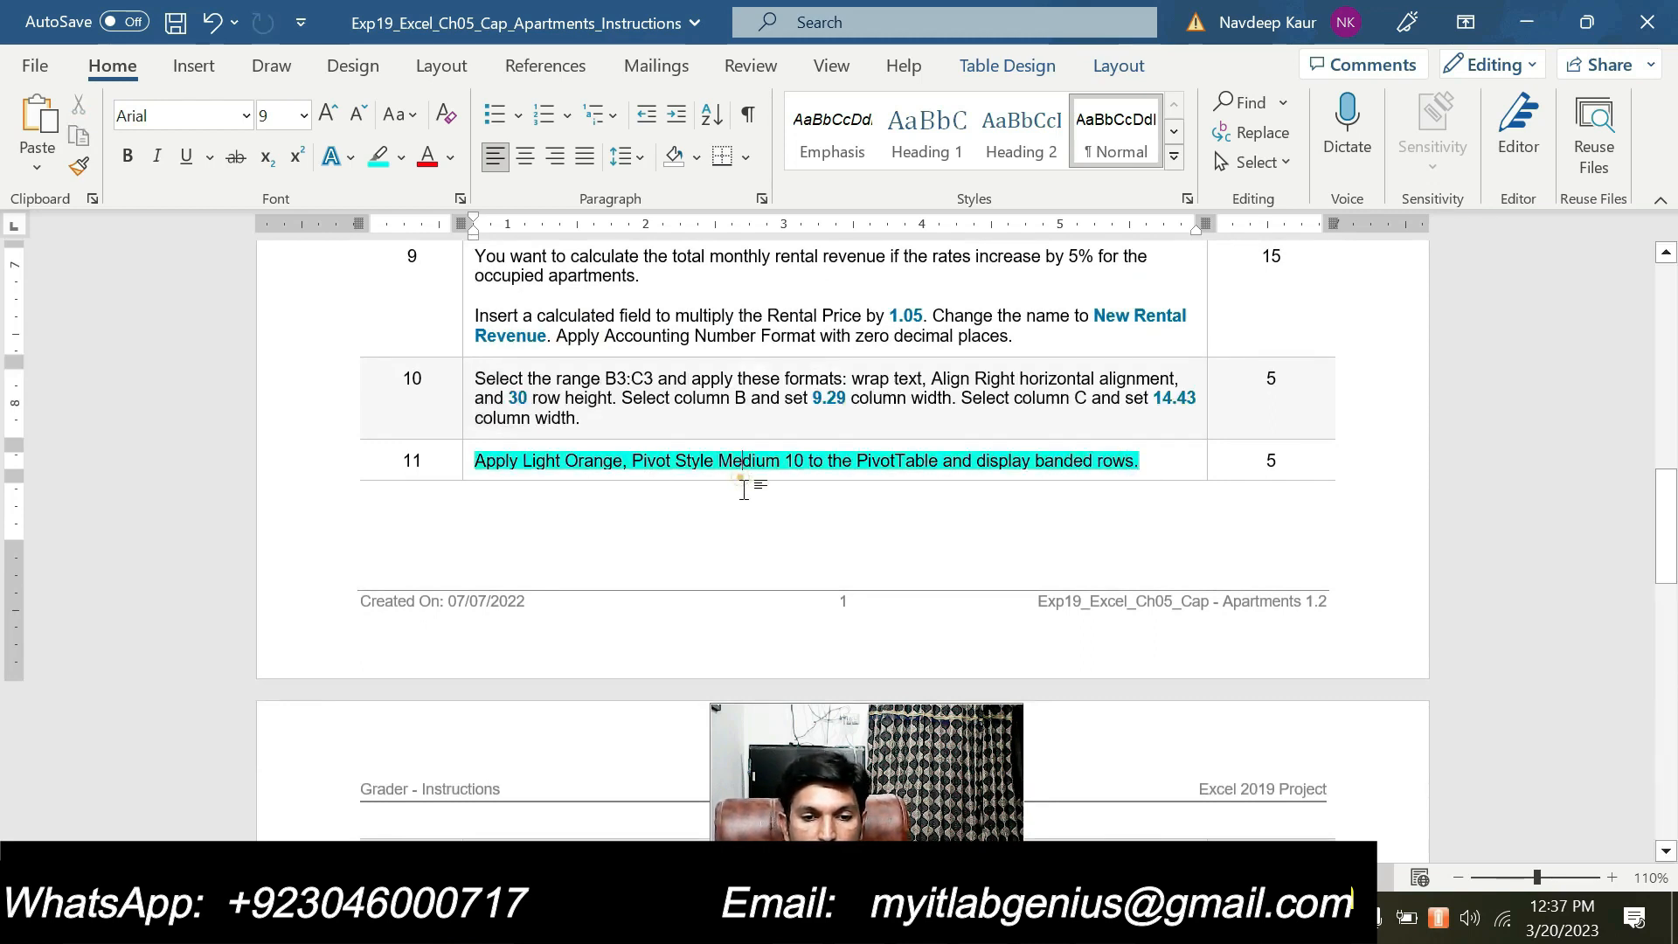
pyautogui.click(1145, 458)
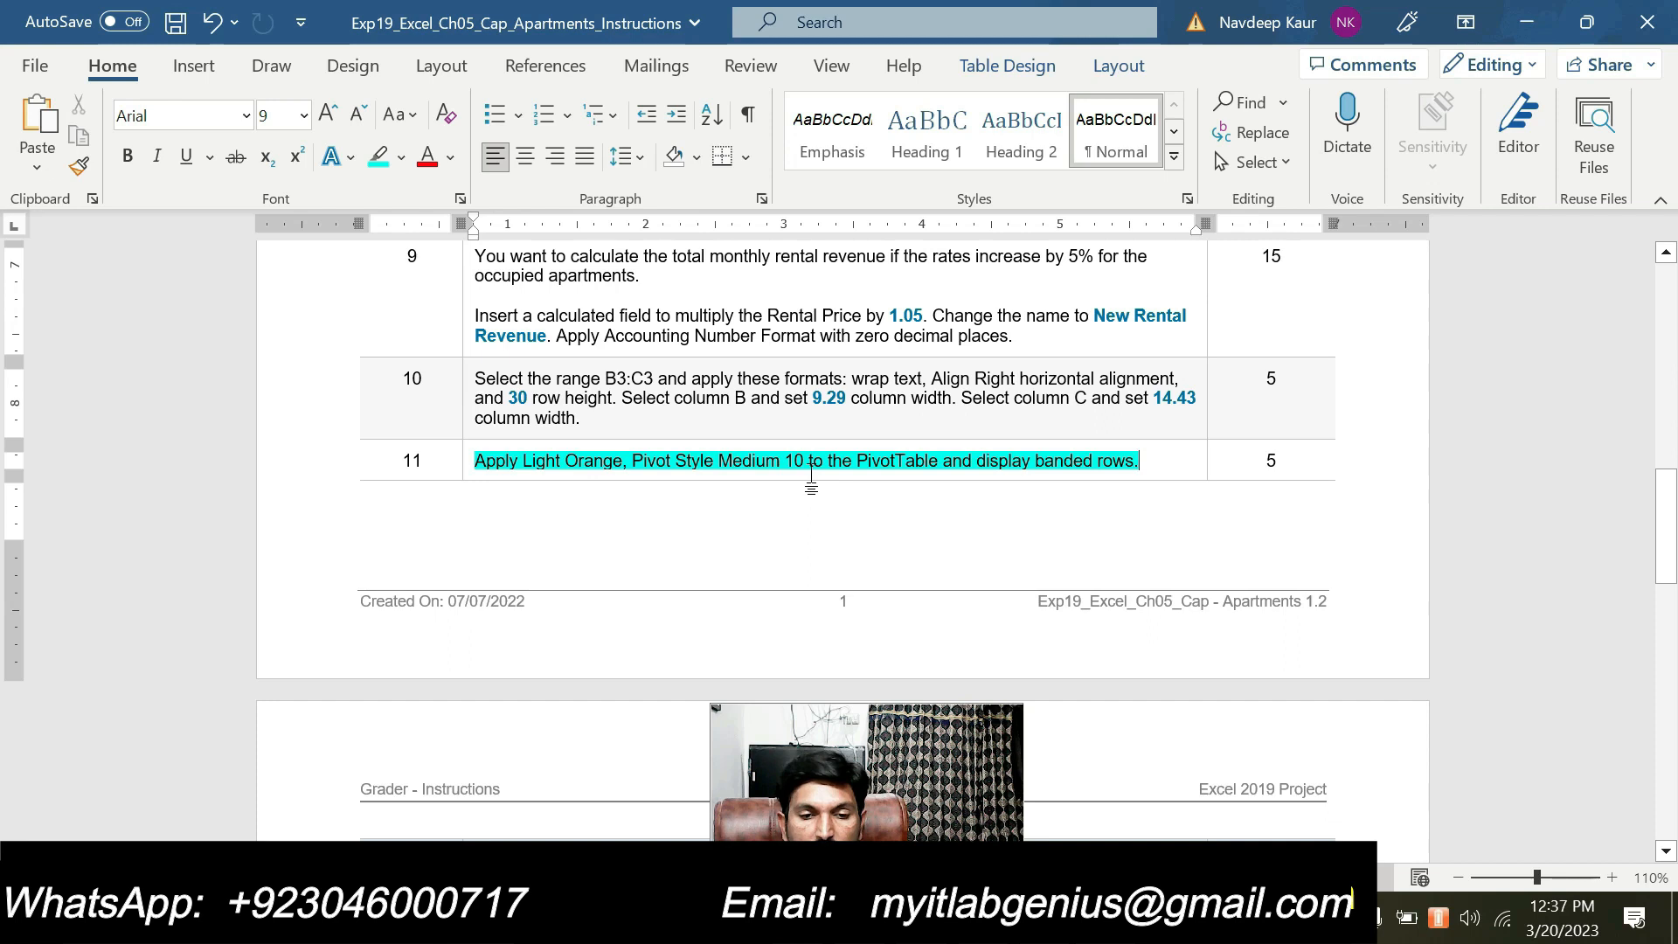
# Switch from the Word instructions to Excel and apply Light Orange, Pivot Style Medium 10 to the PivotTable
pyautogui.click(1152, 462)
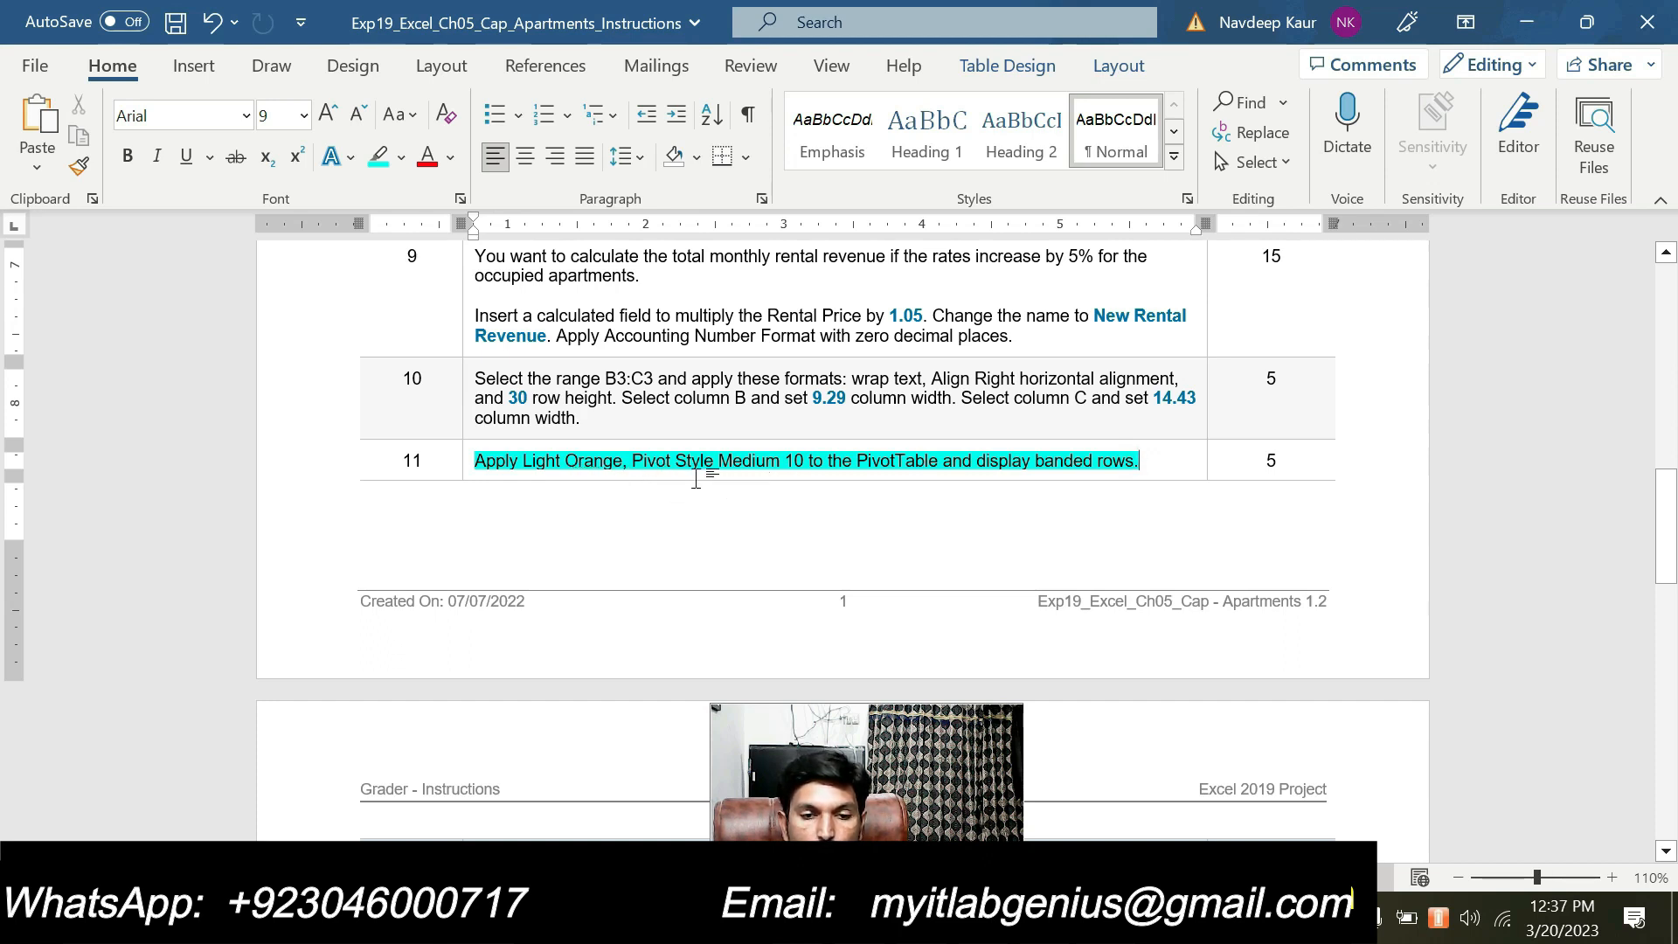
pyautogui.hotkey('alt', 'Tab')
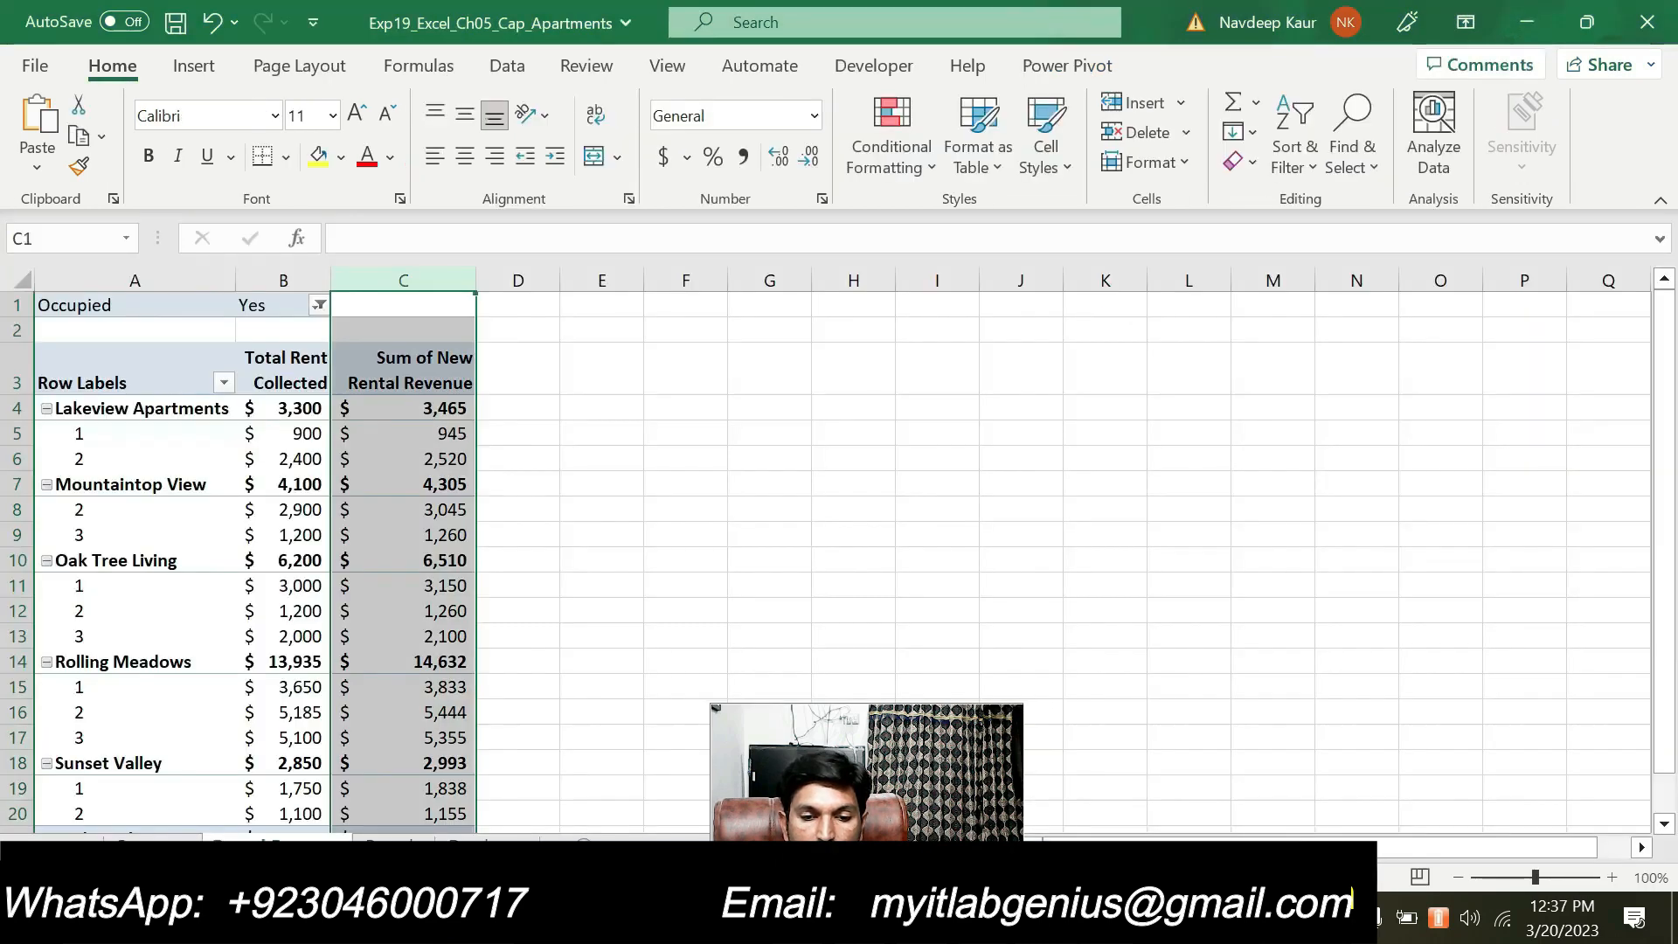
pyautogui.click(363, 503)
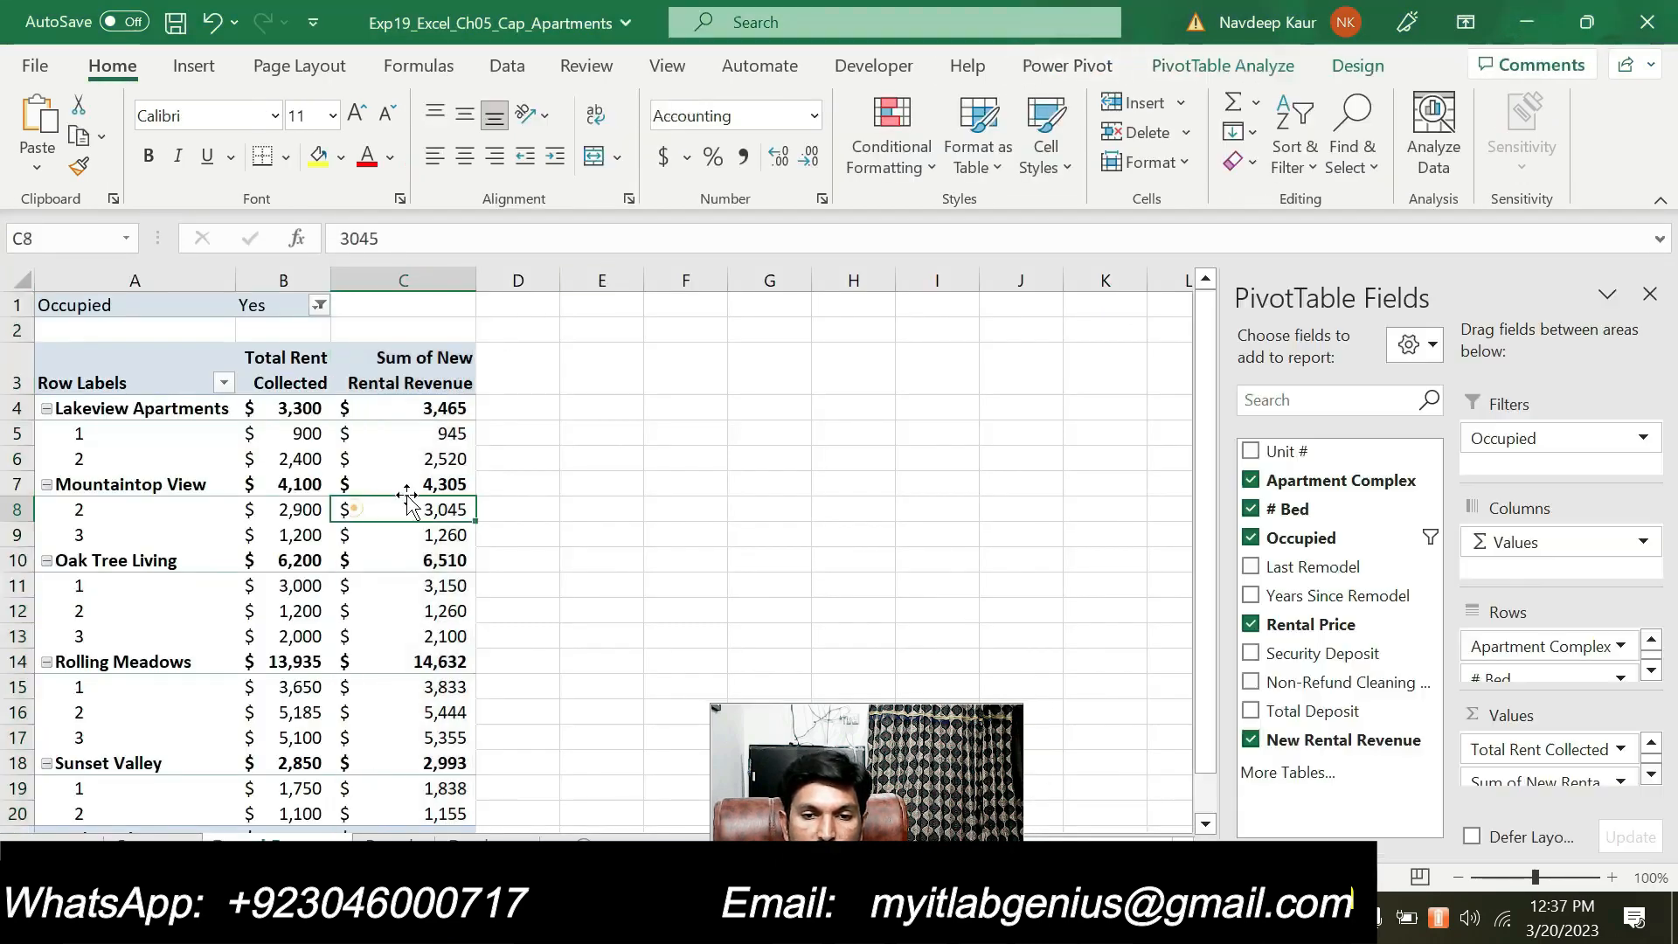
pyautogui.click(1358, 66)
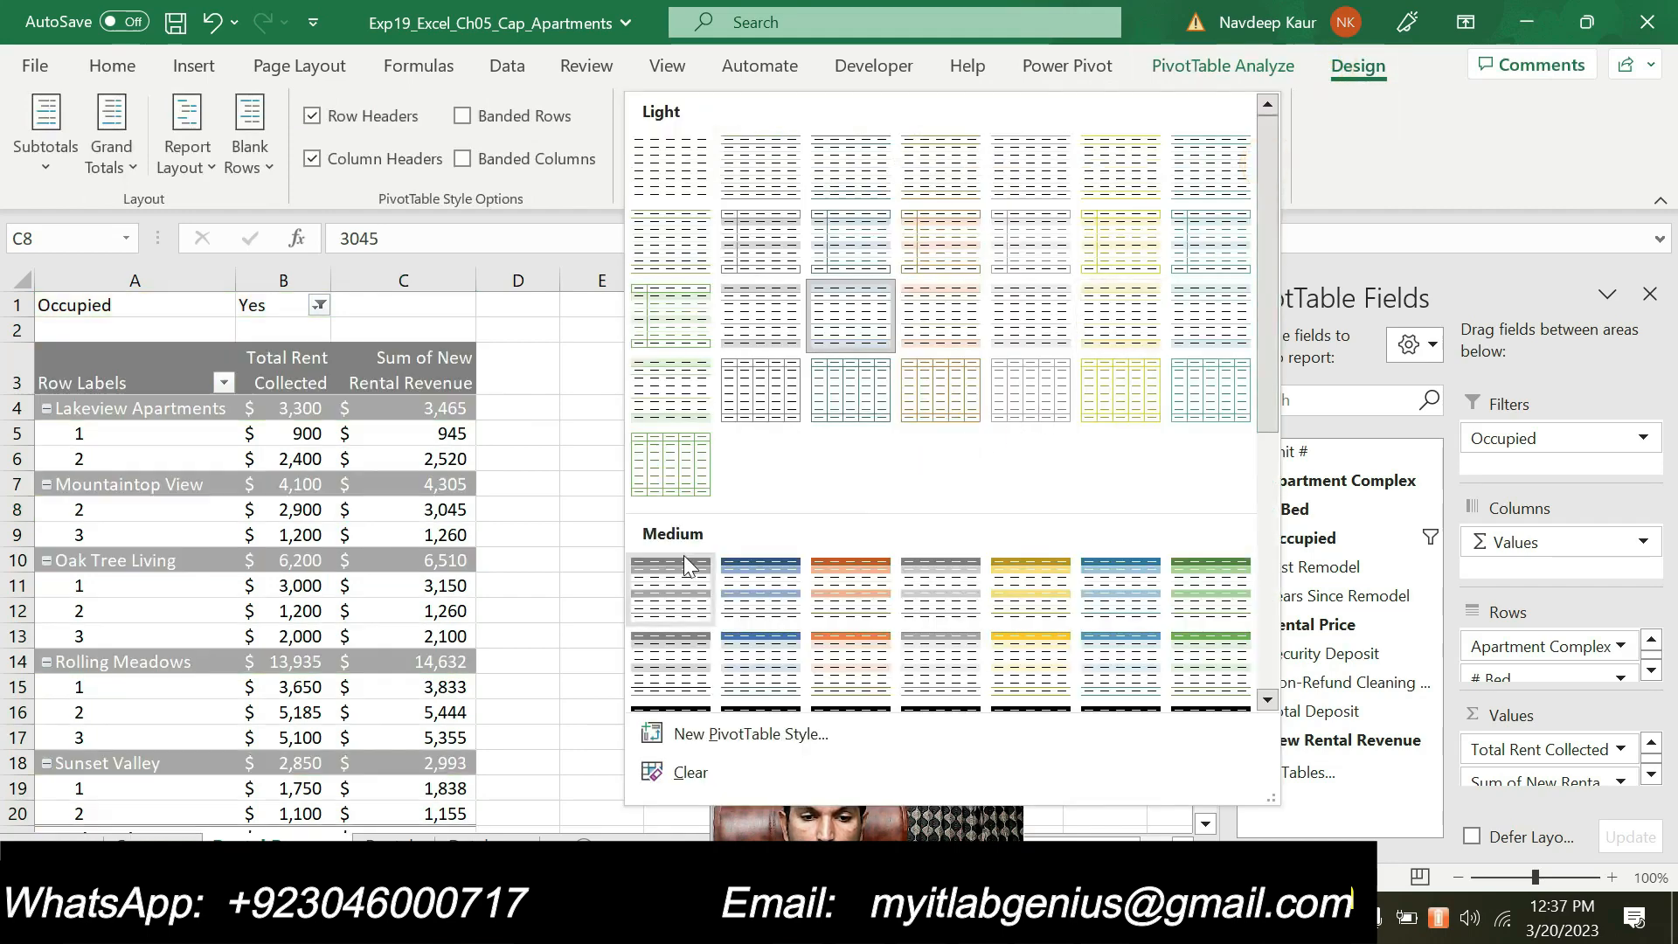
pyautogui.scroll(-3, 685, 552)
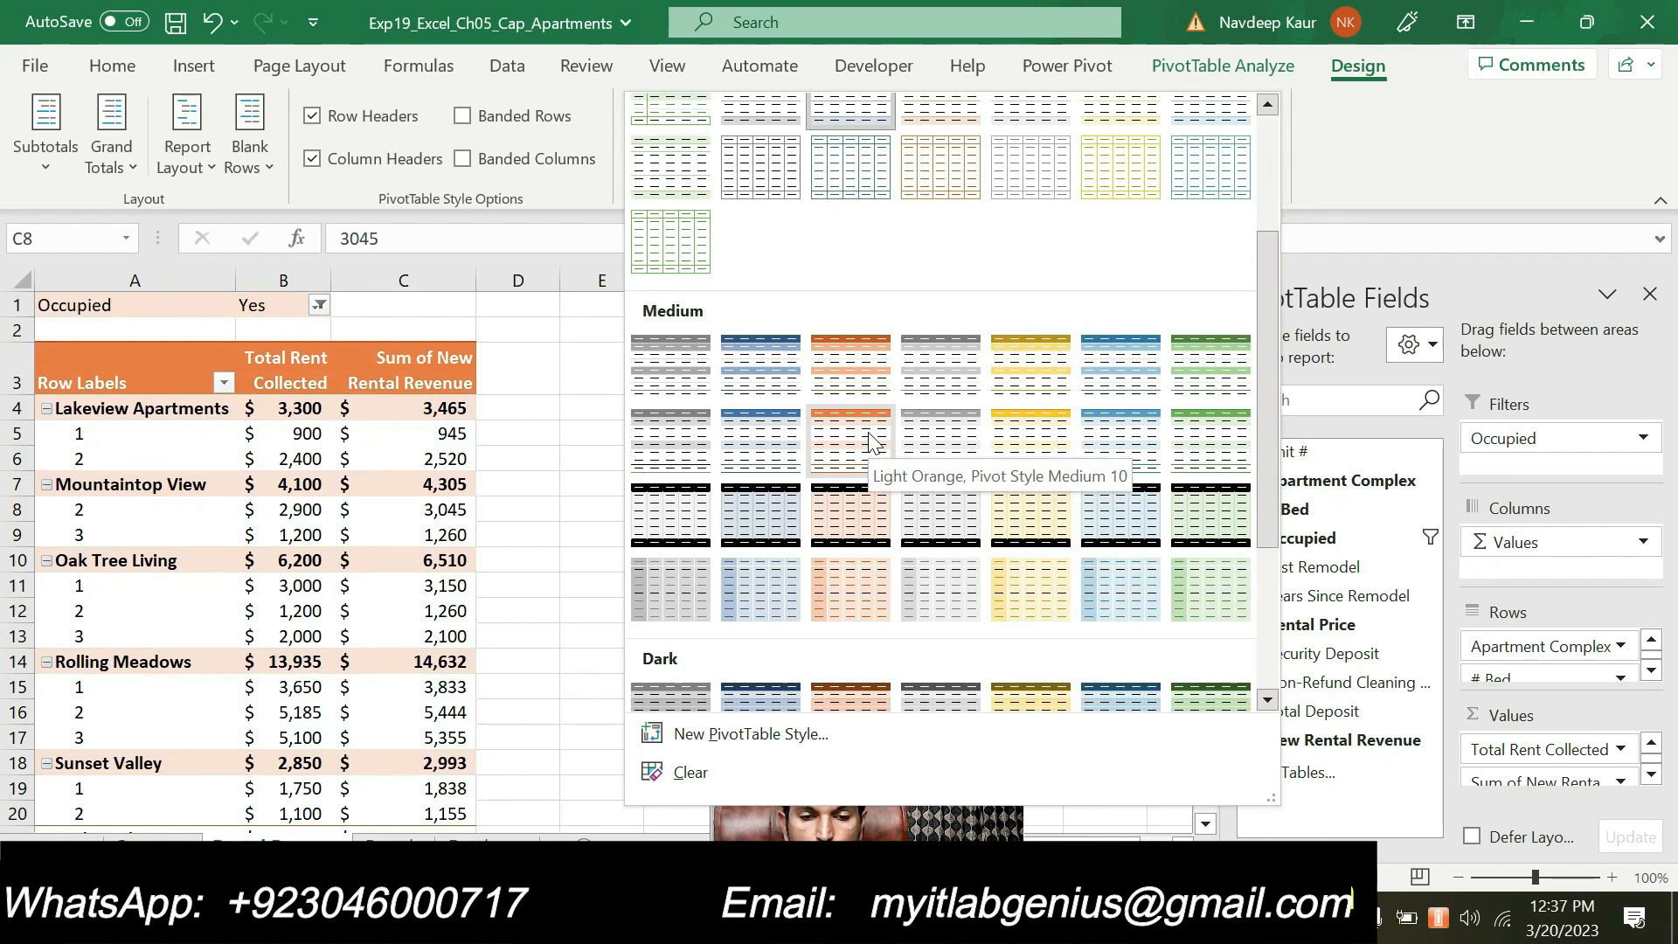
pyautogui.click(872, 442)
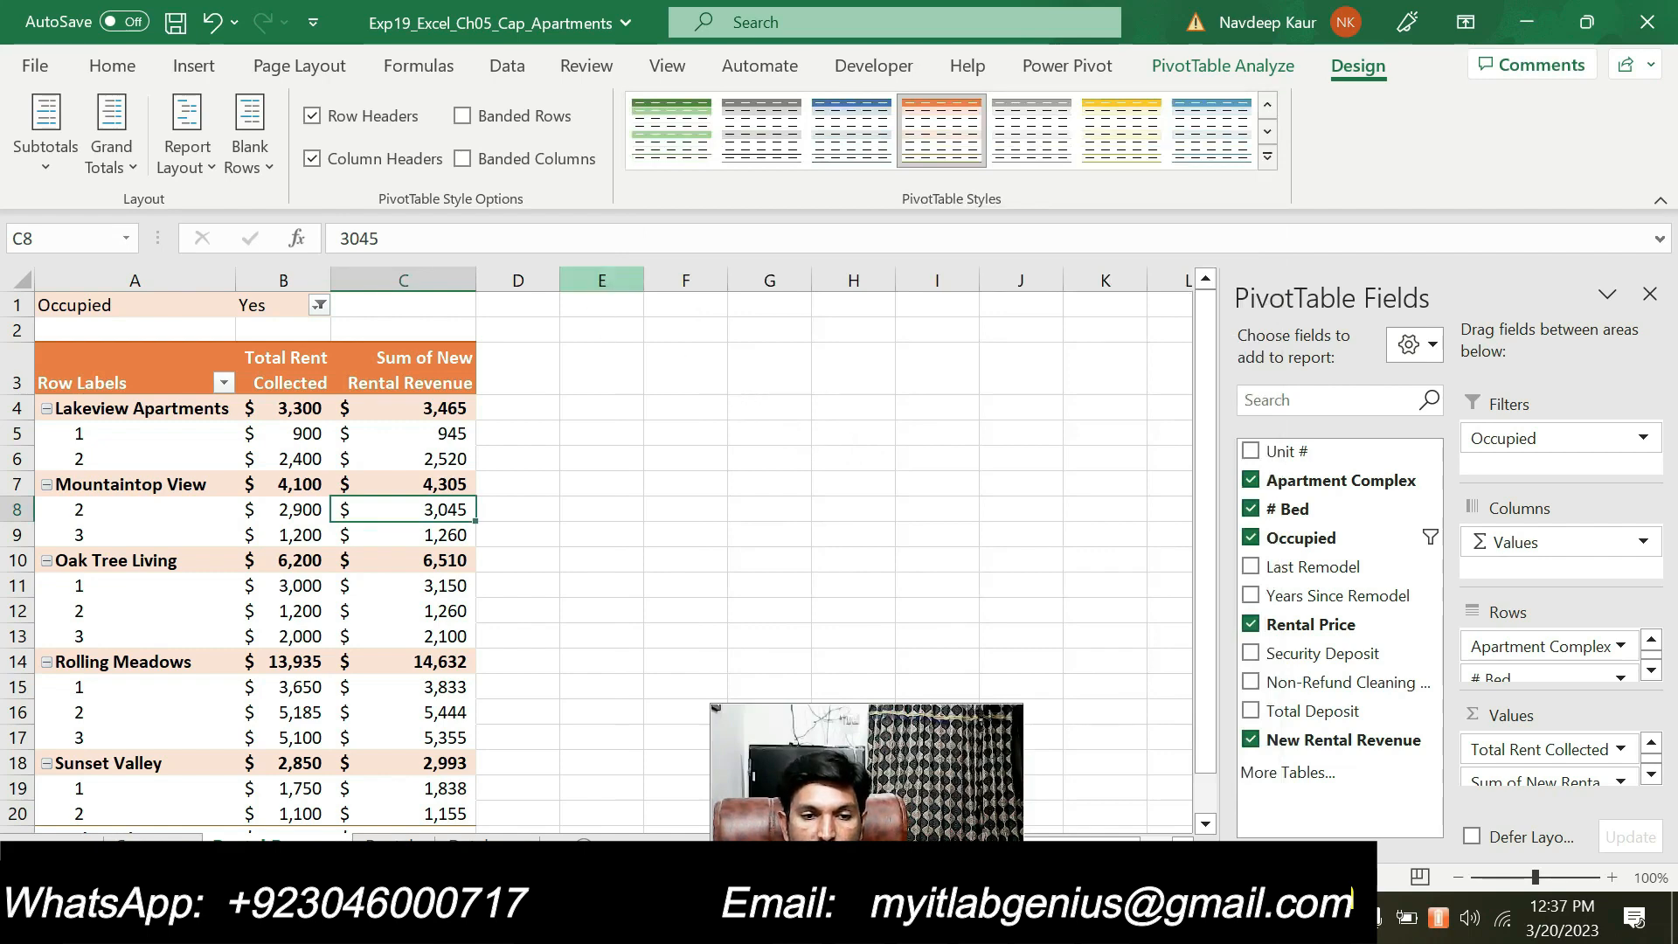
# Check step 11 in Word, return to Excel and turn on banded rows for the PivotTable
pyautogui.click(1049, 918)
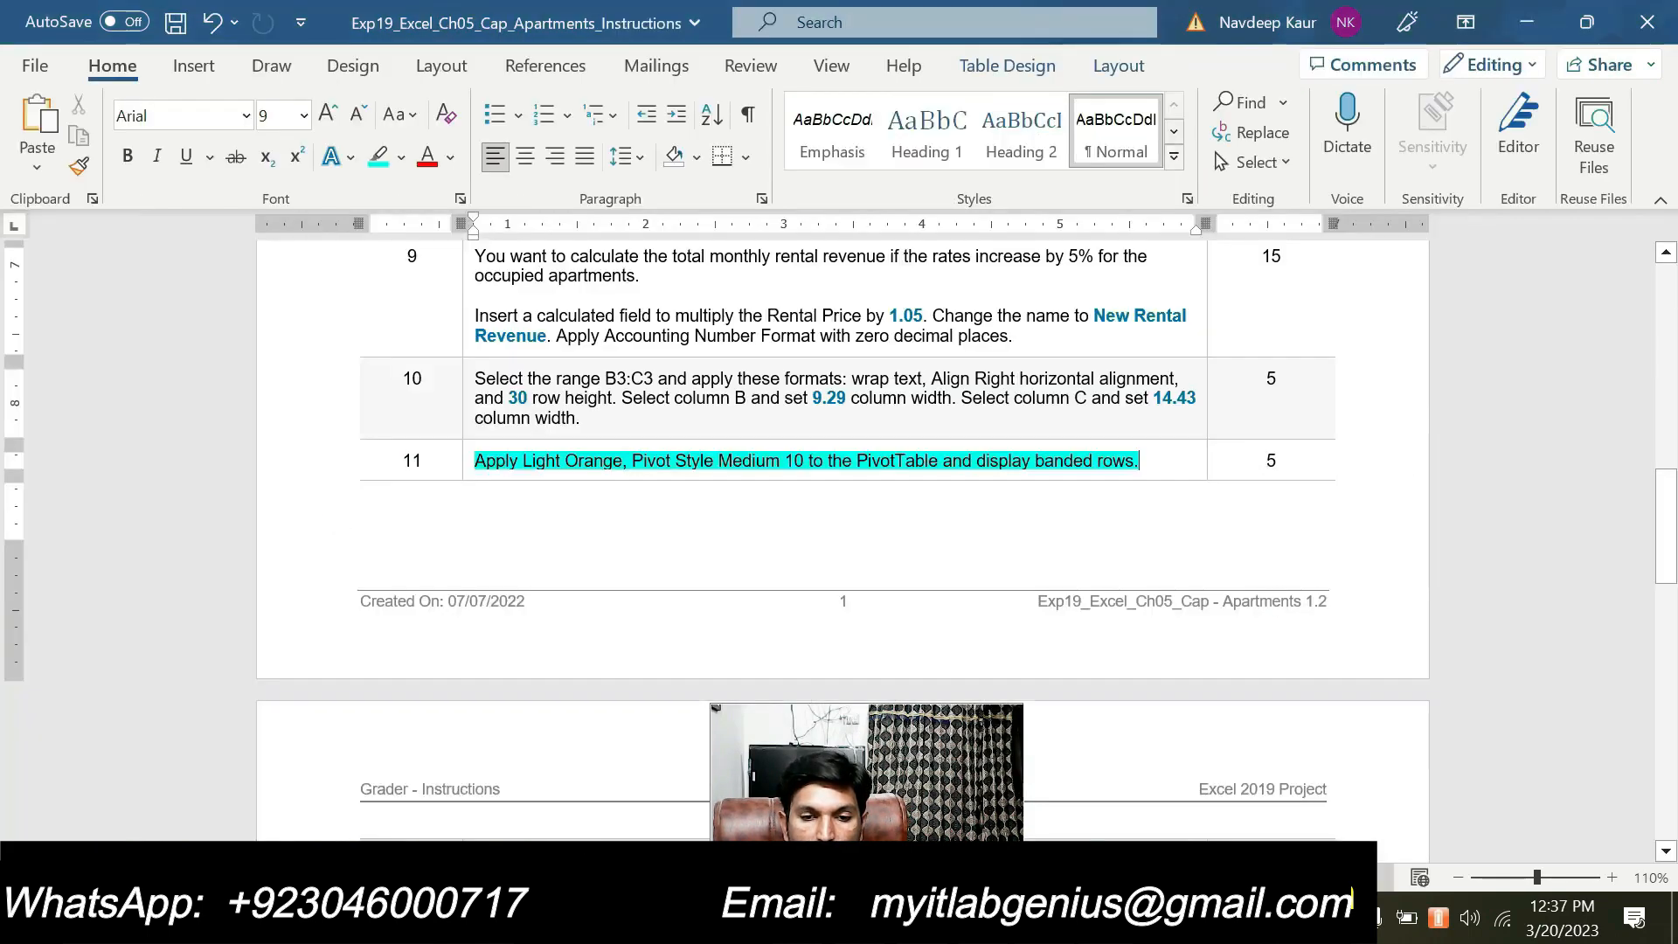
pyautogui.hotkey('alt', 'Tab')
pyautogui.click(464, 119)
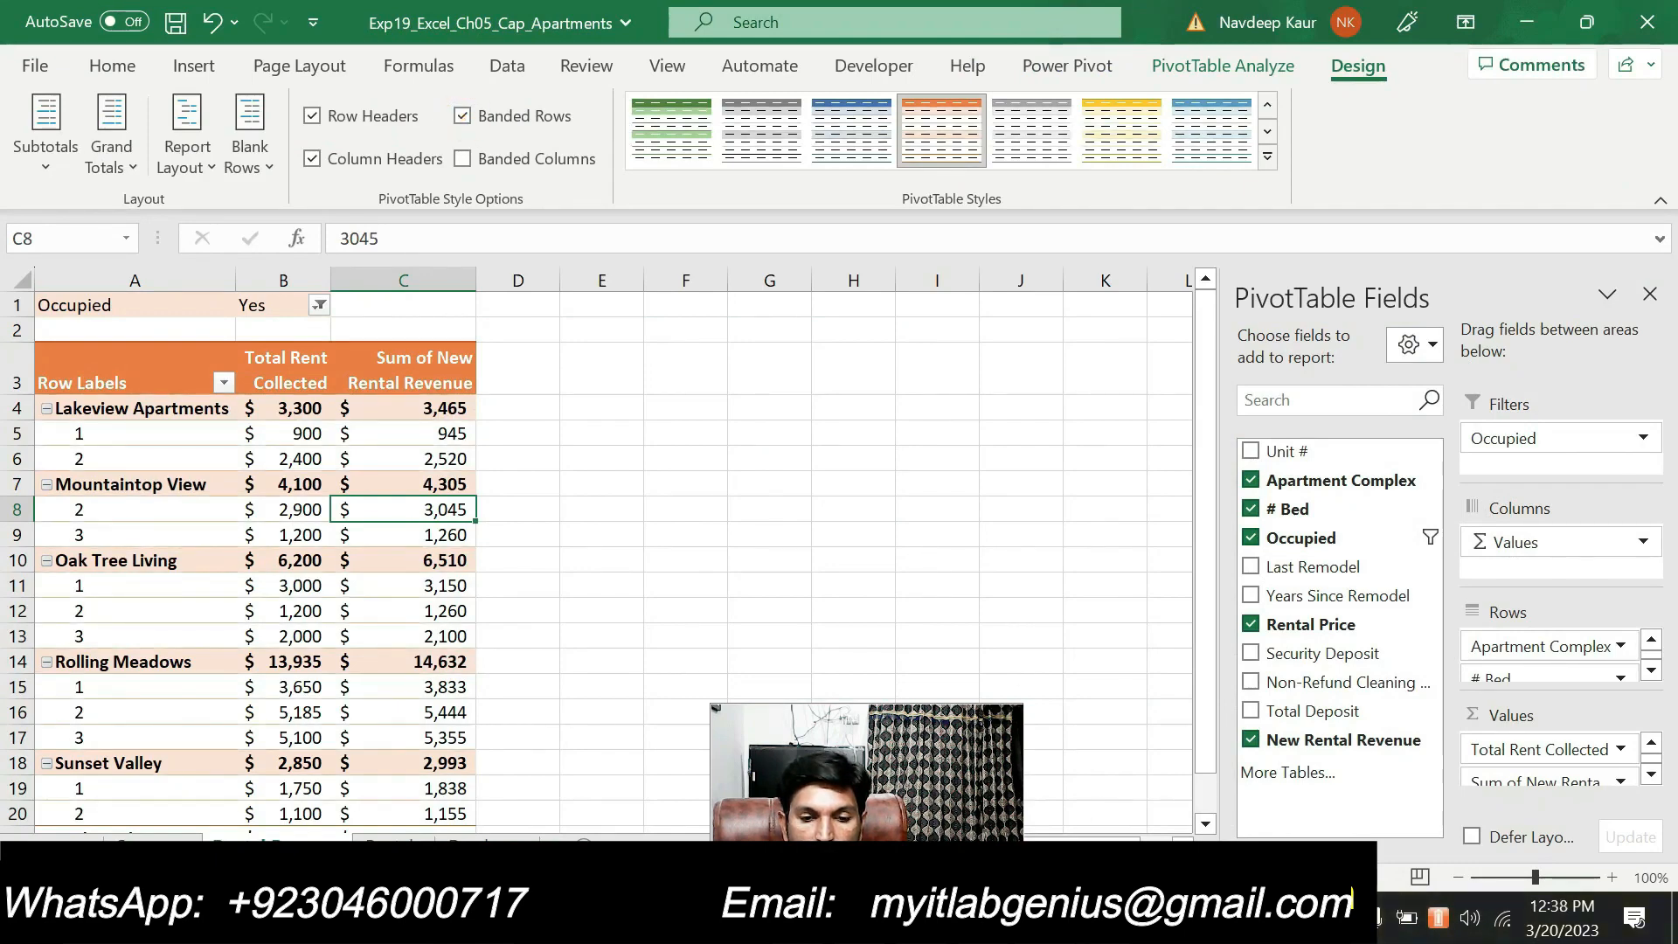
# Switch to the Word instructions and remove the highlight from step 11
pyautogui.hotkey('alt', 'Tab')
pyautogui.moveTo(1139, 460); pyautogui.dragTo(474, 460)
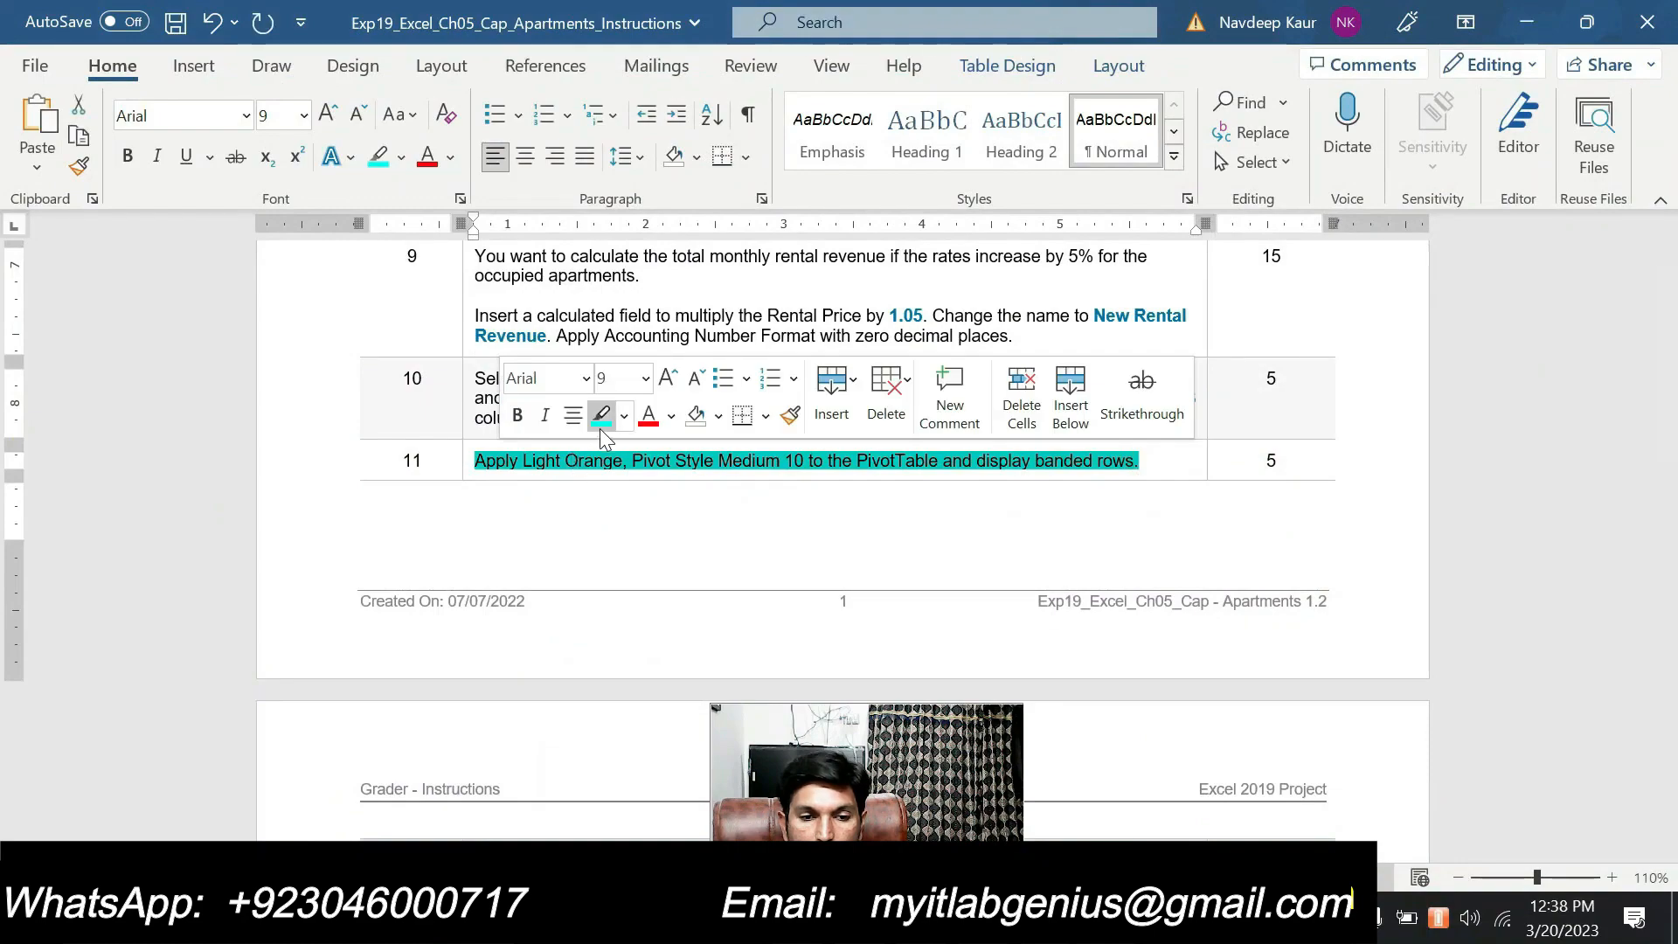
pyautogui.click(601, 435)
pyautogui.click(1170, 468)
# Highlight step 12 about the # Bed slicer in the instructions table
pyautogui.scroll(2, 1170, 468)
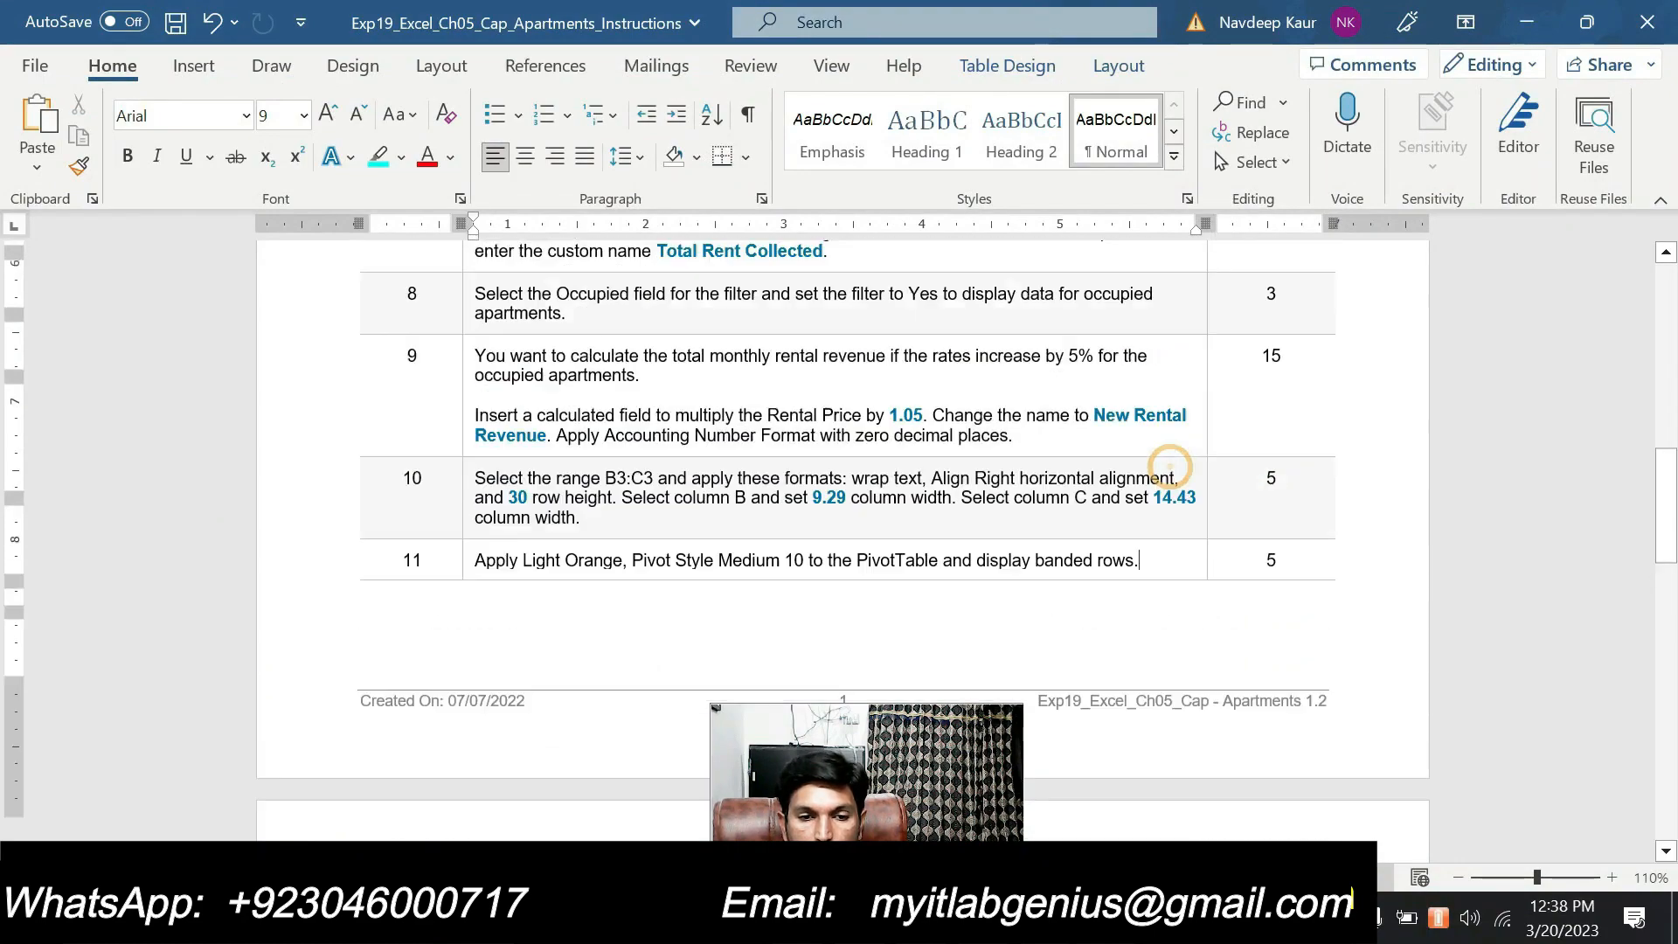
pyautogui.scroll(-15, 1169, 468)
pyautogui.scroll(10, 1062, 481)
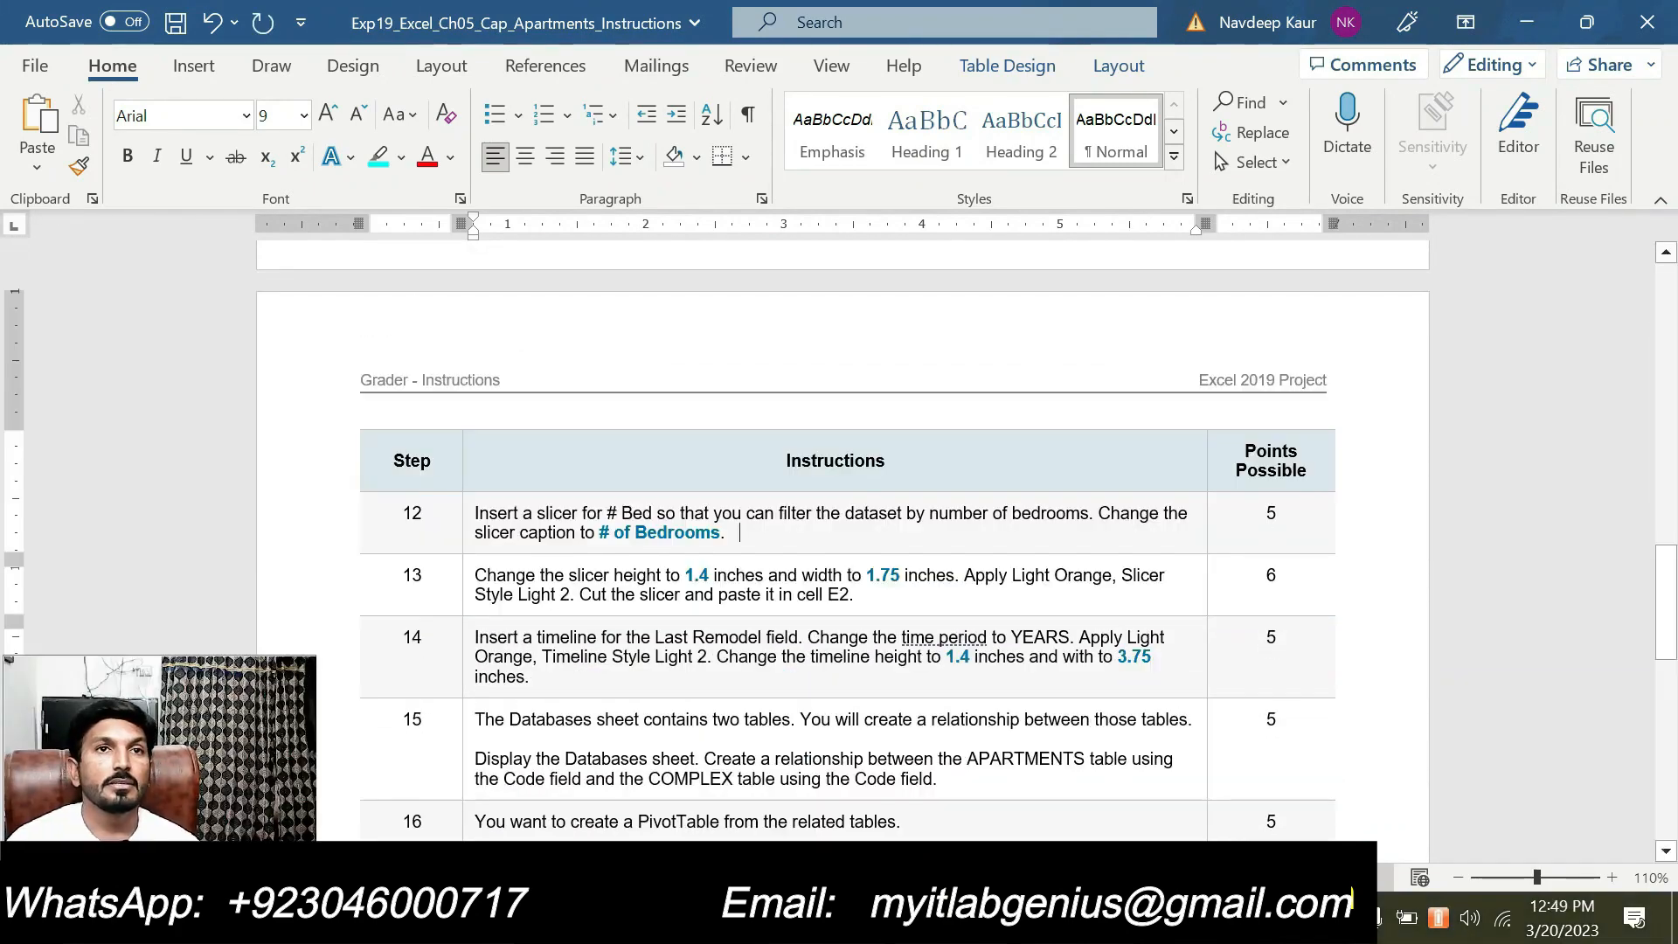
pyautogui.tripleClick(739, 533)
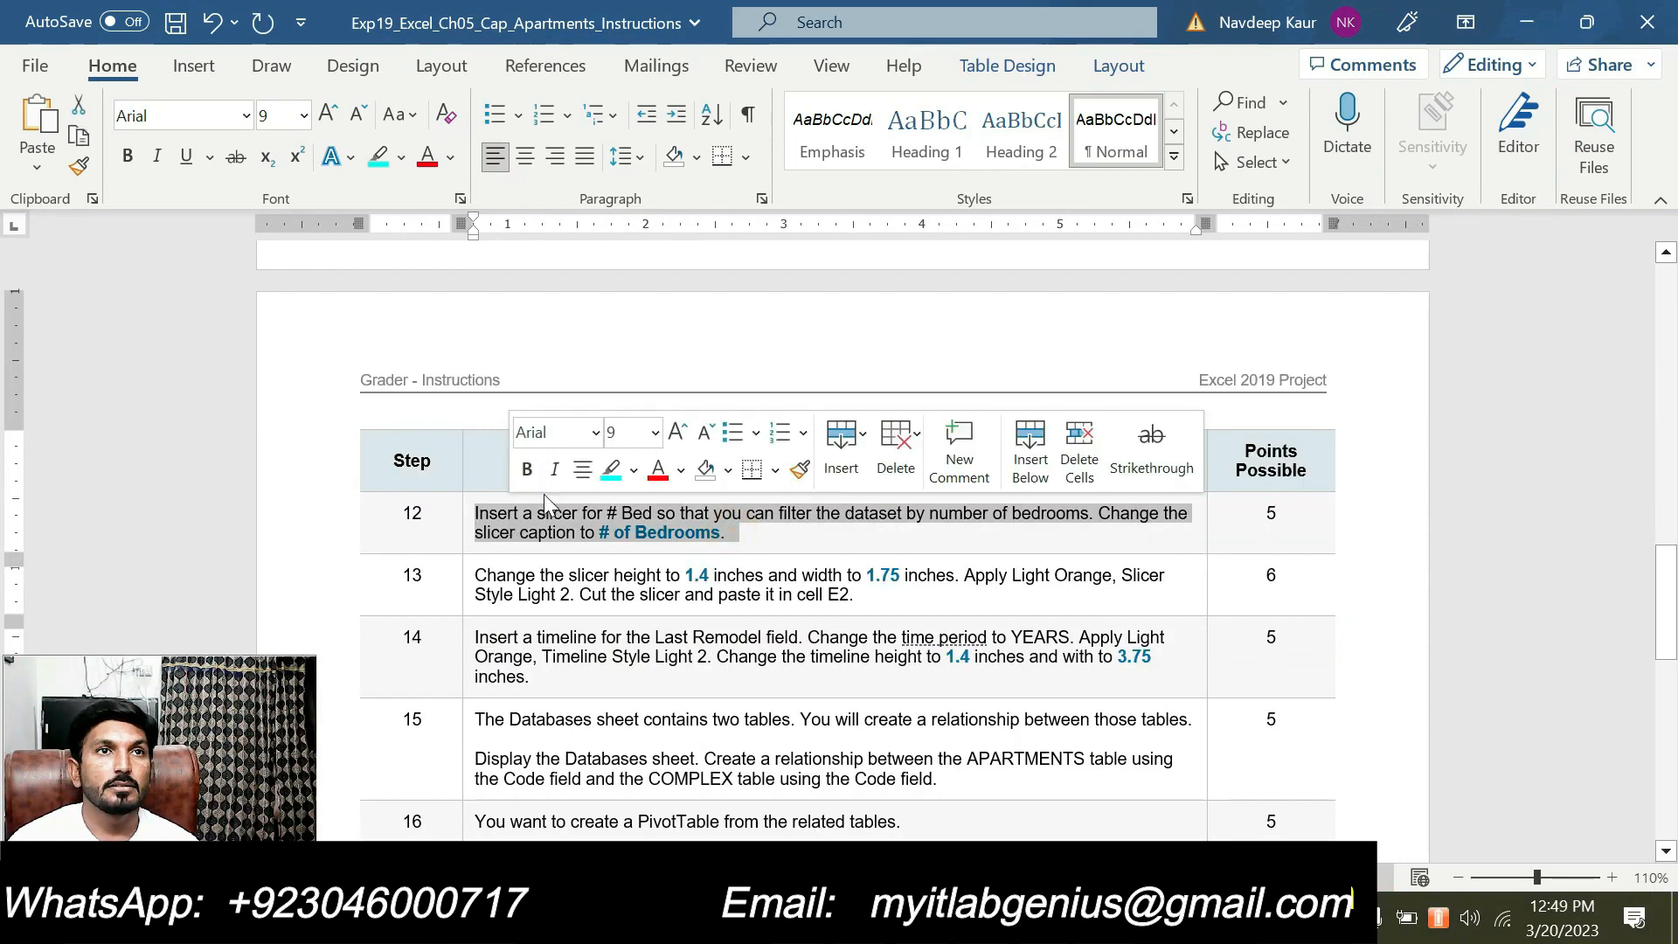
pyautogui.click(611, 470)
pyautogui.click(615, 531)
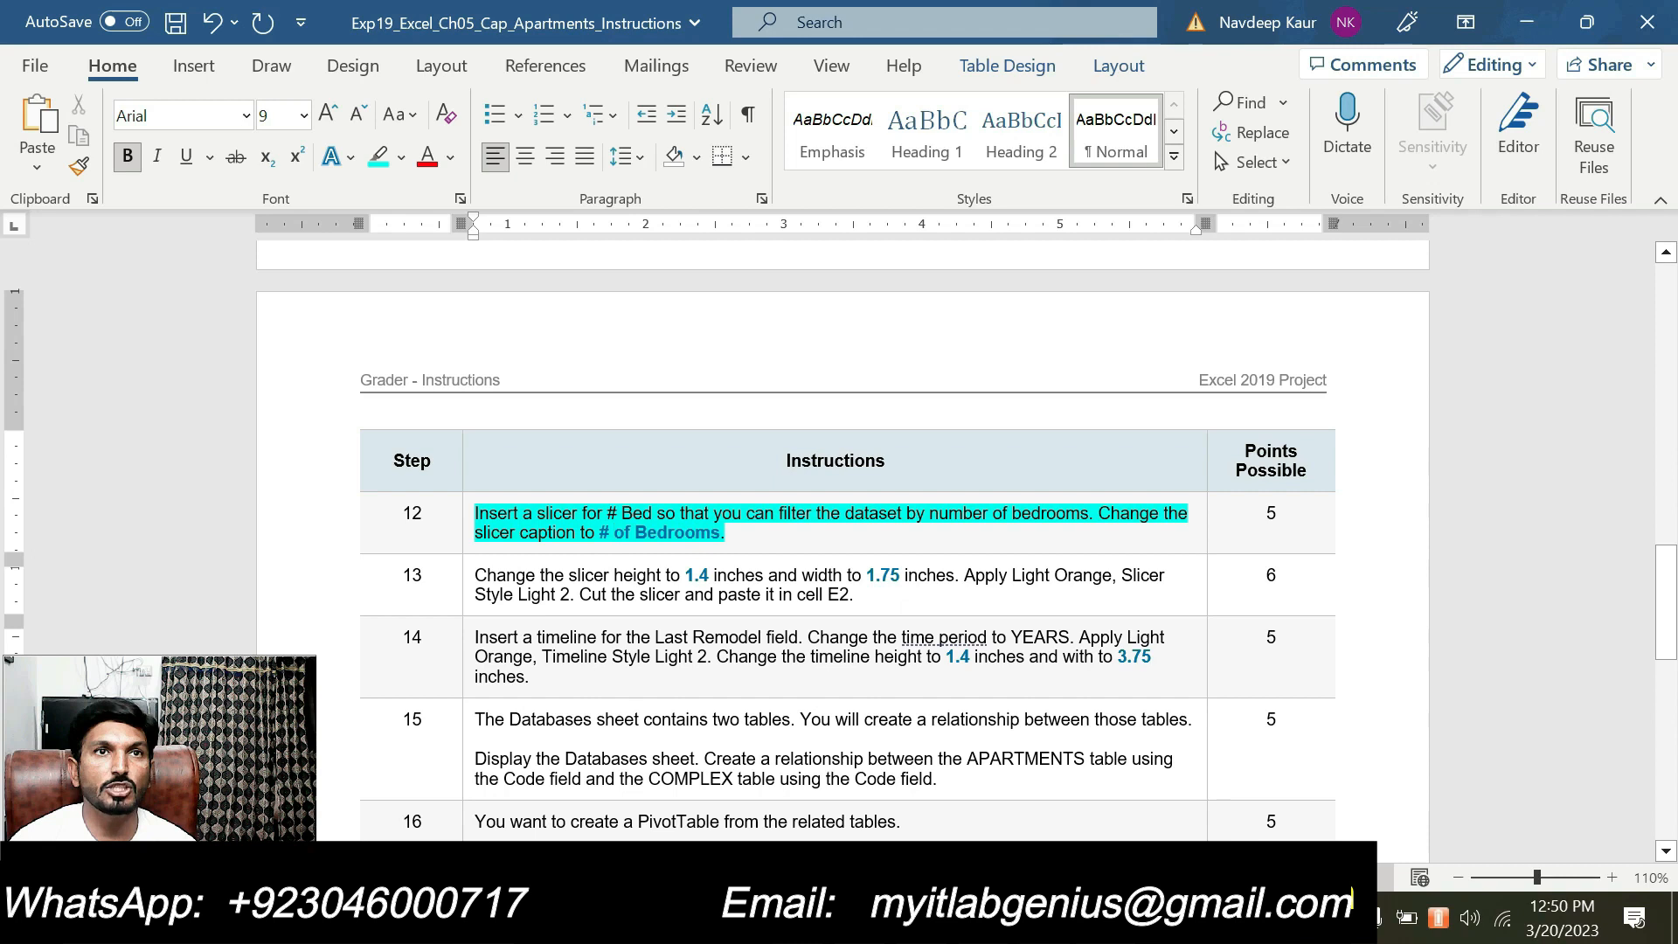
# Copy the caption text "# of Bedrooms" from step 12, switch to Excel and insert a # Bed slicer for the PivotTable
pyautogui.moveTo(599, 533); pyautogui.dragTo(721, 534)
pyautogui.hotkey('ctrl', 'c')
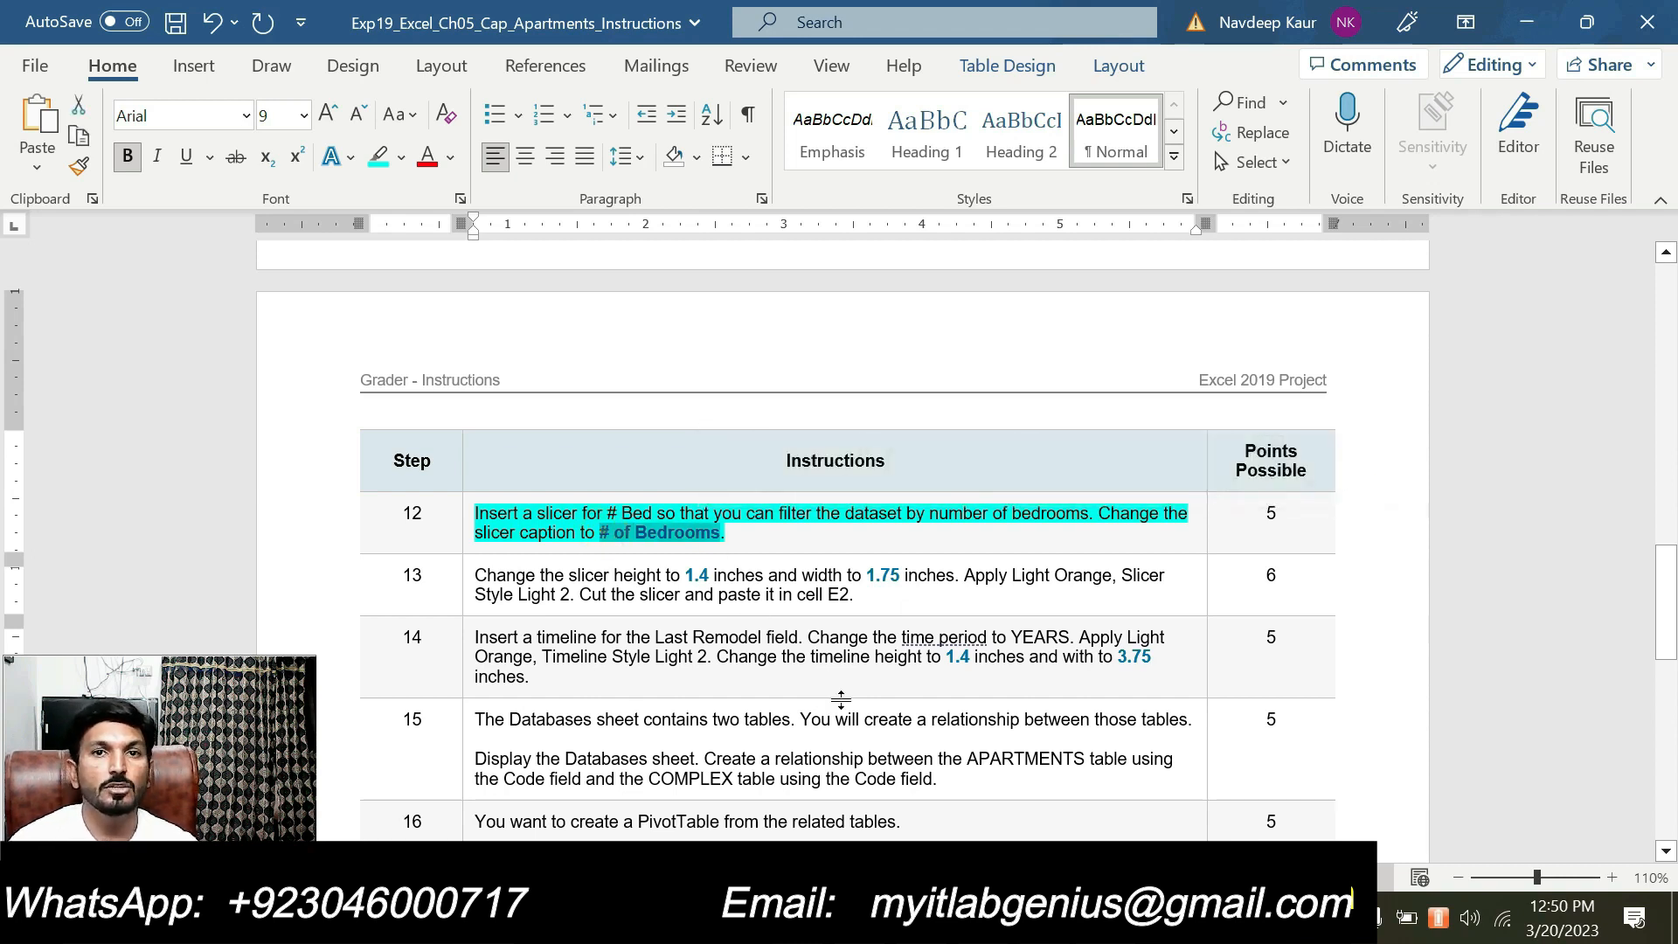
pyautogui.hotkey('alt', 'Tab')
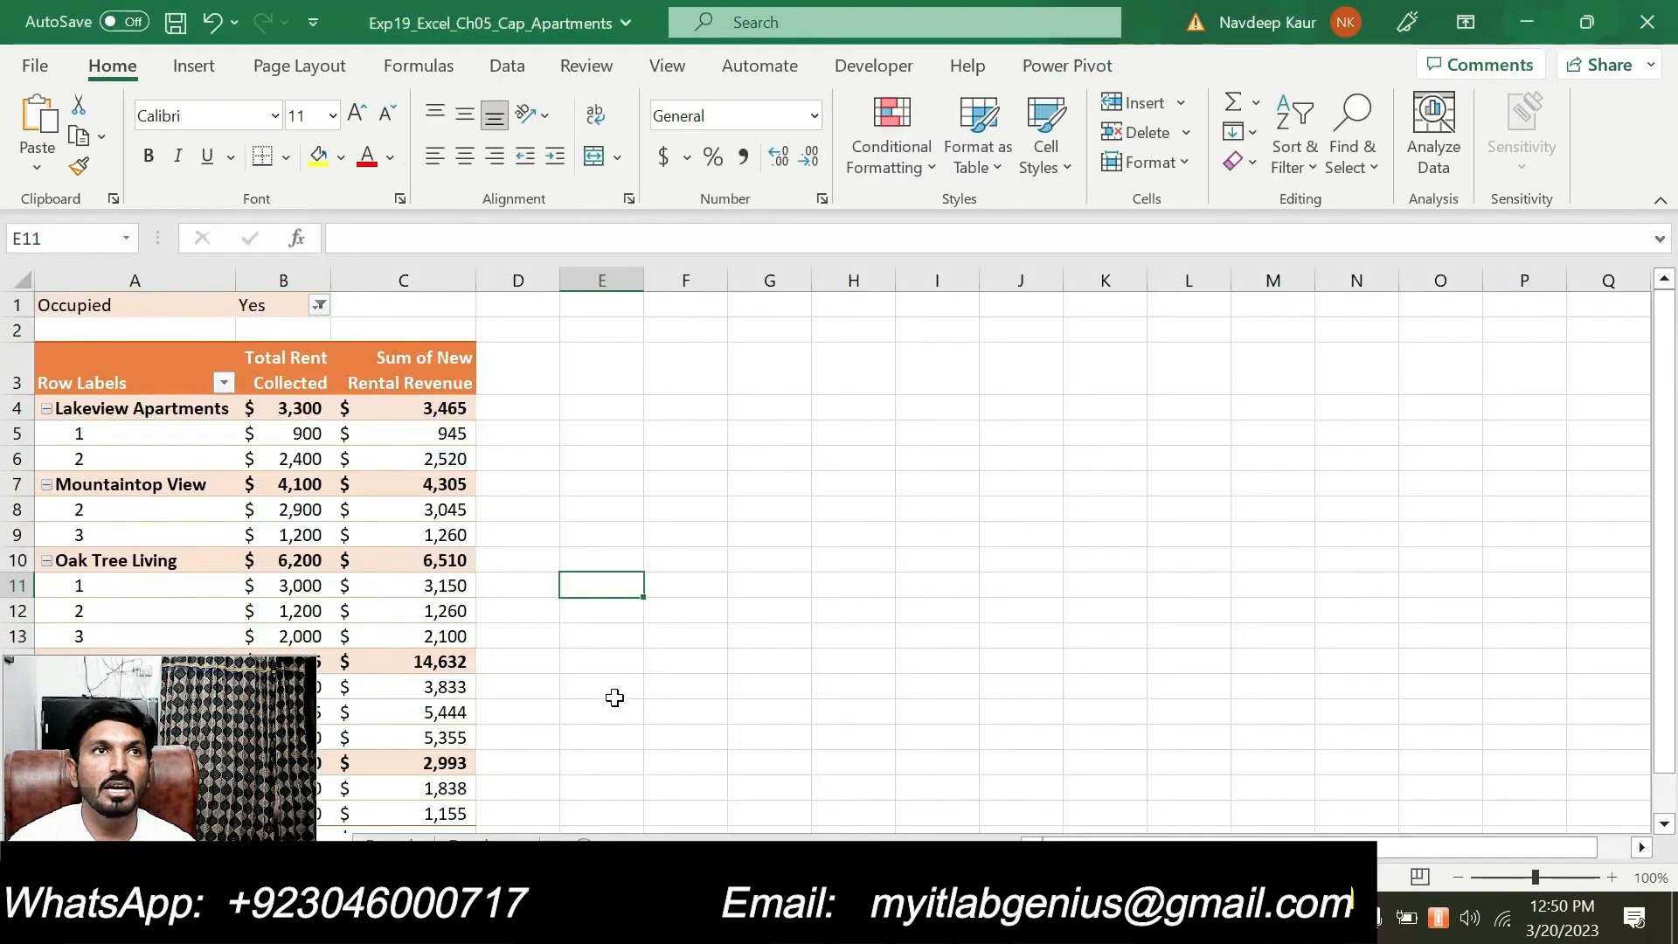
pyautogui.click(447, 564)
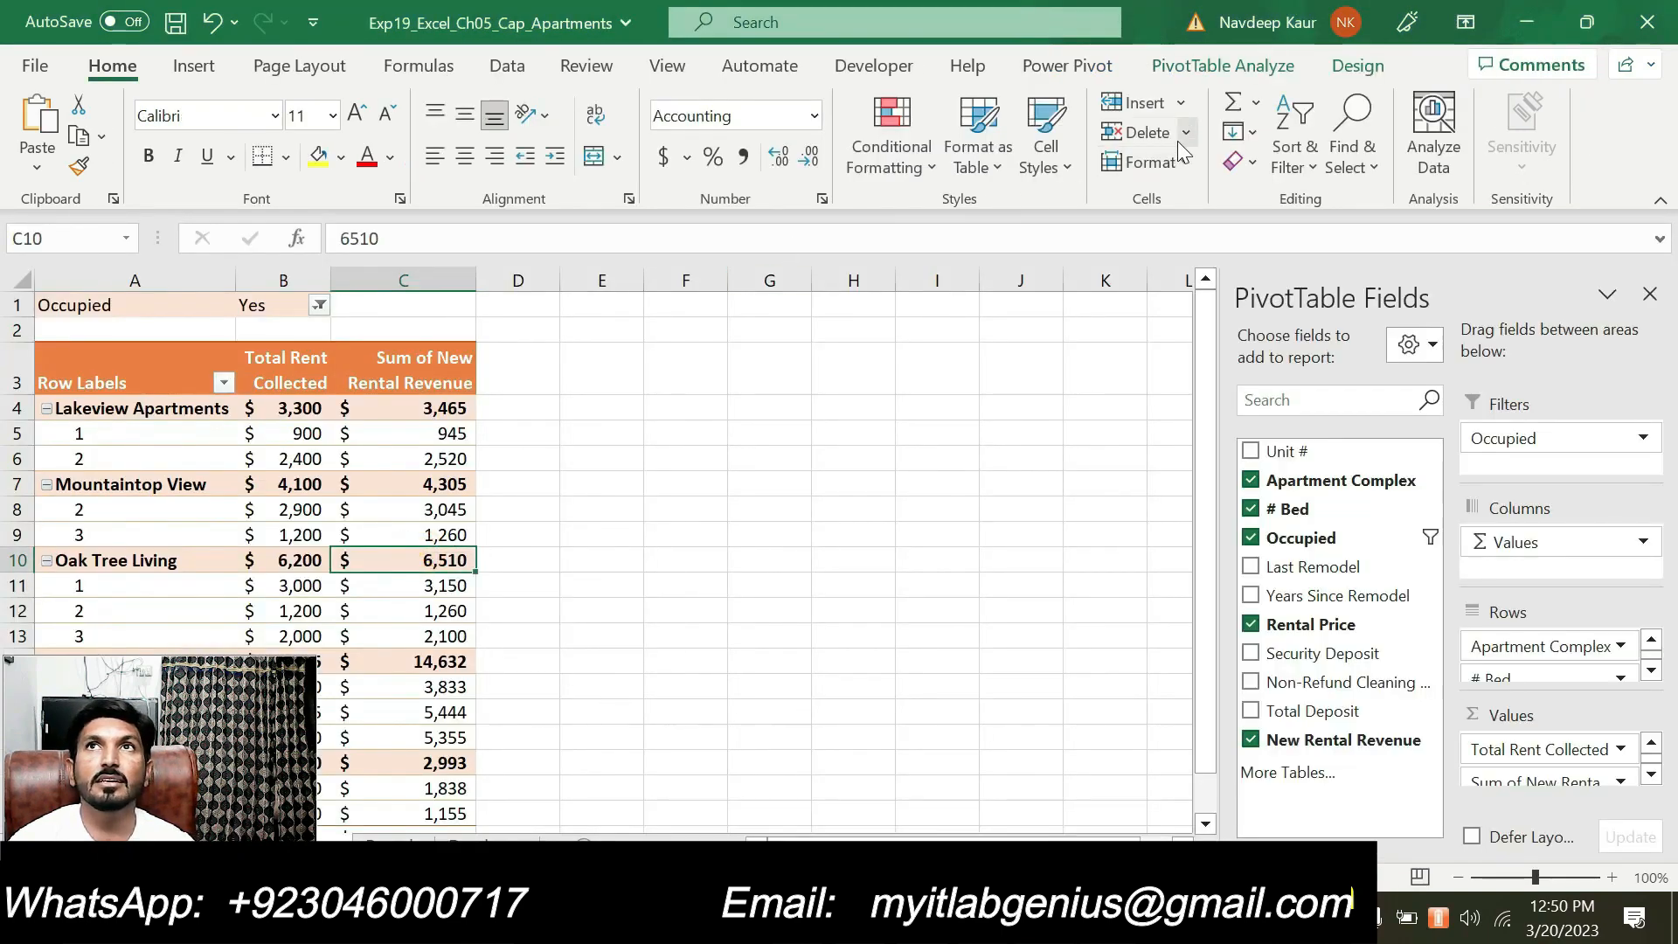
pyautogui.click(1217, 68)
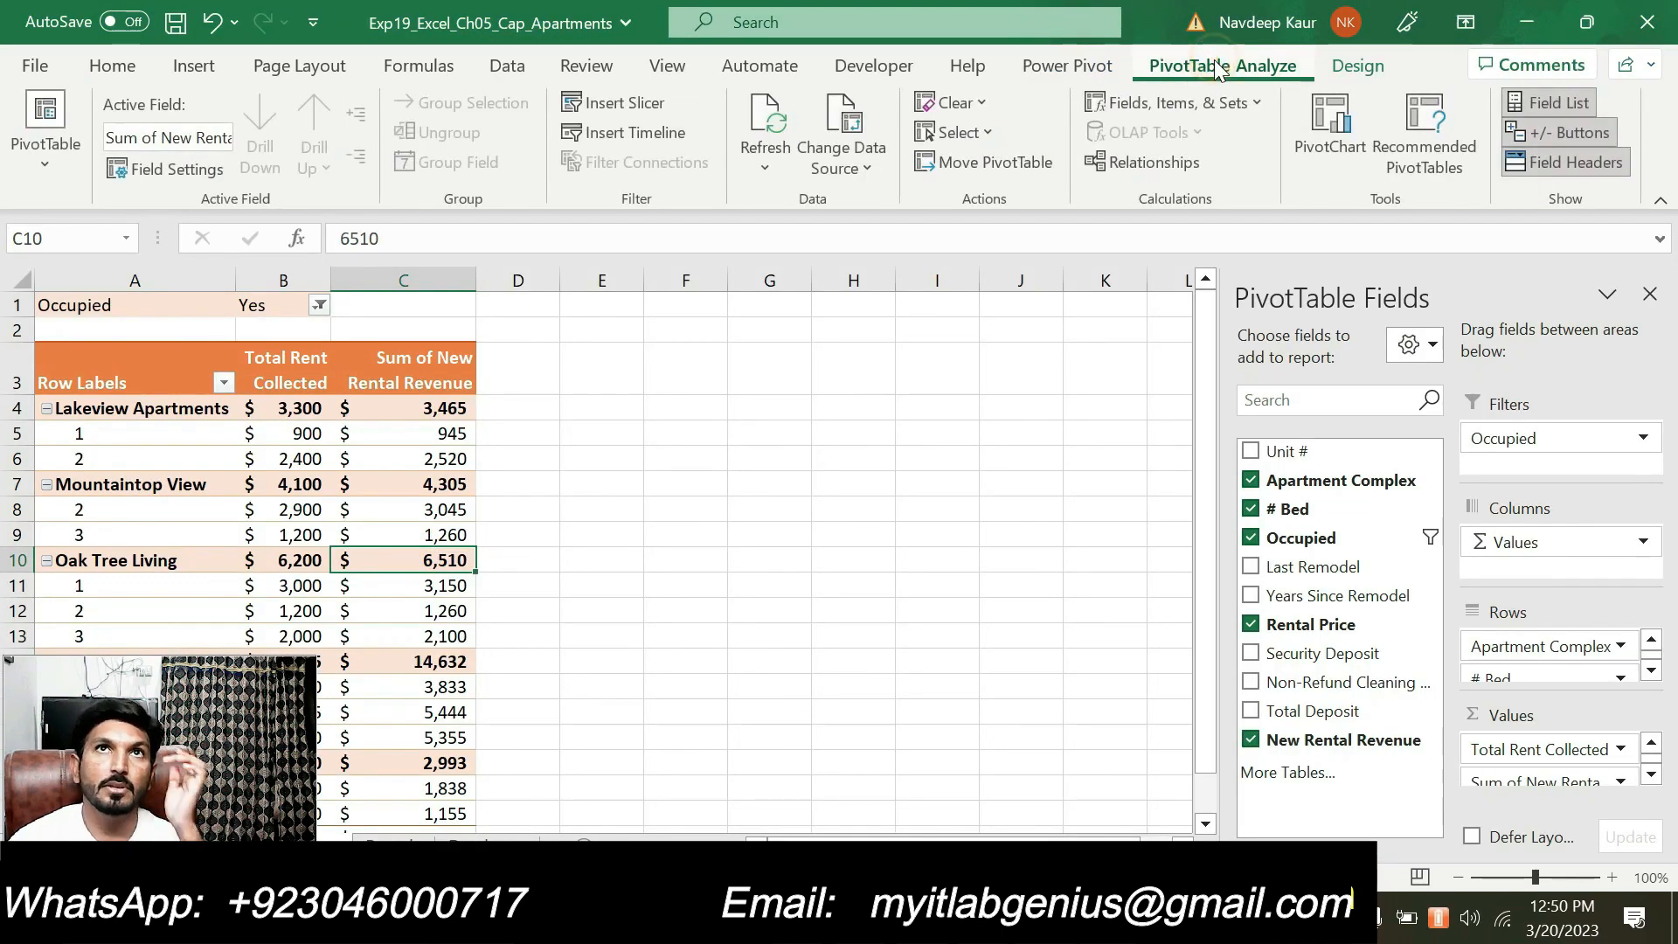
pyautogui.click(623, 105)
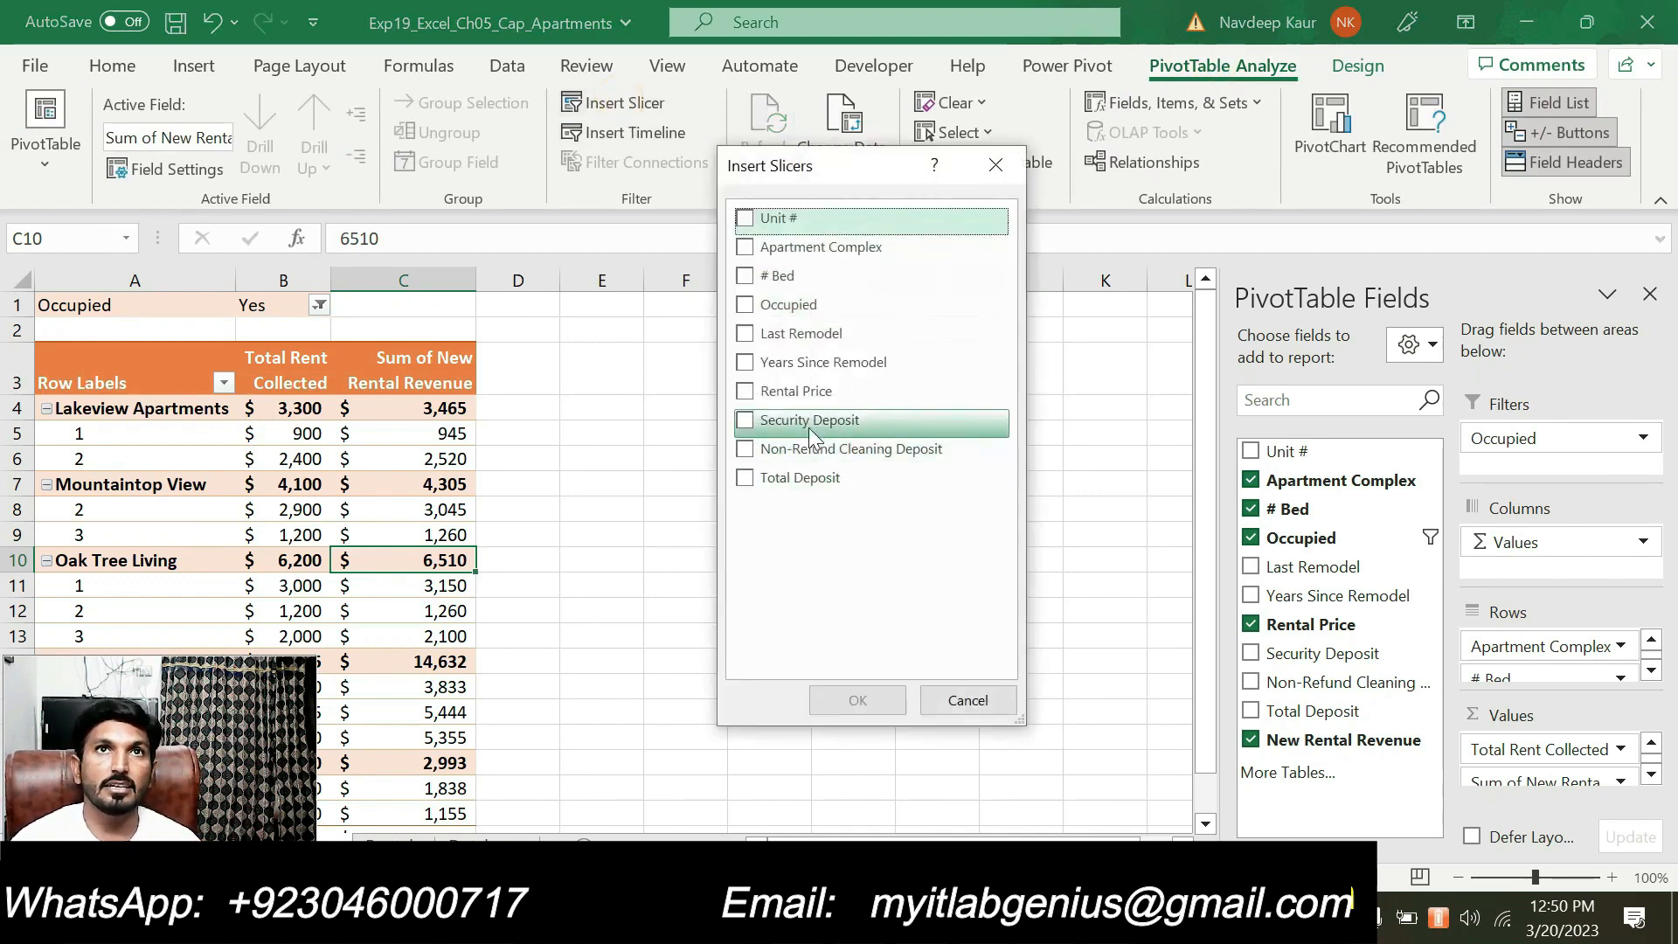
pyautogui.click(746, 277)
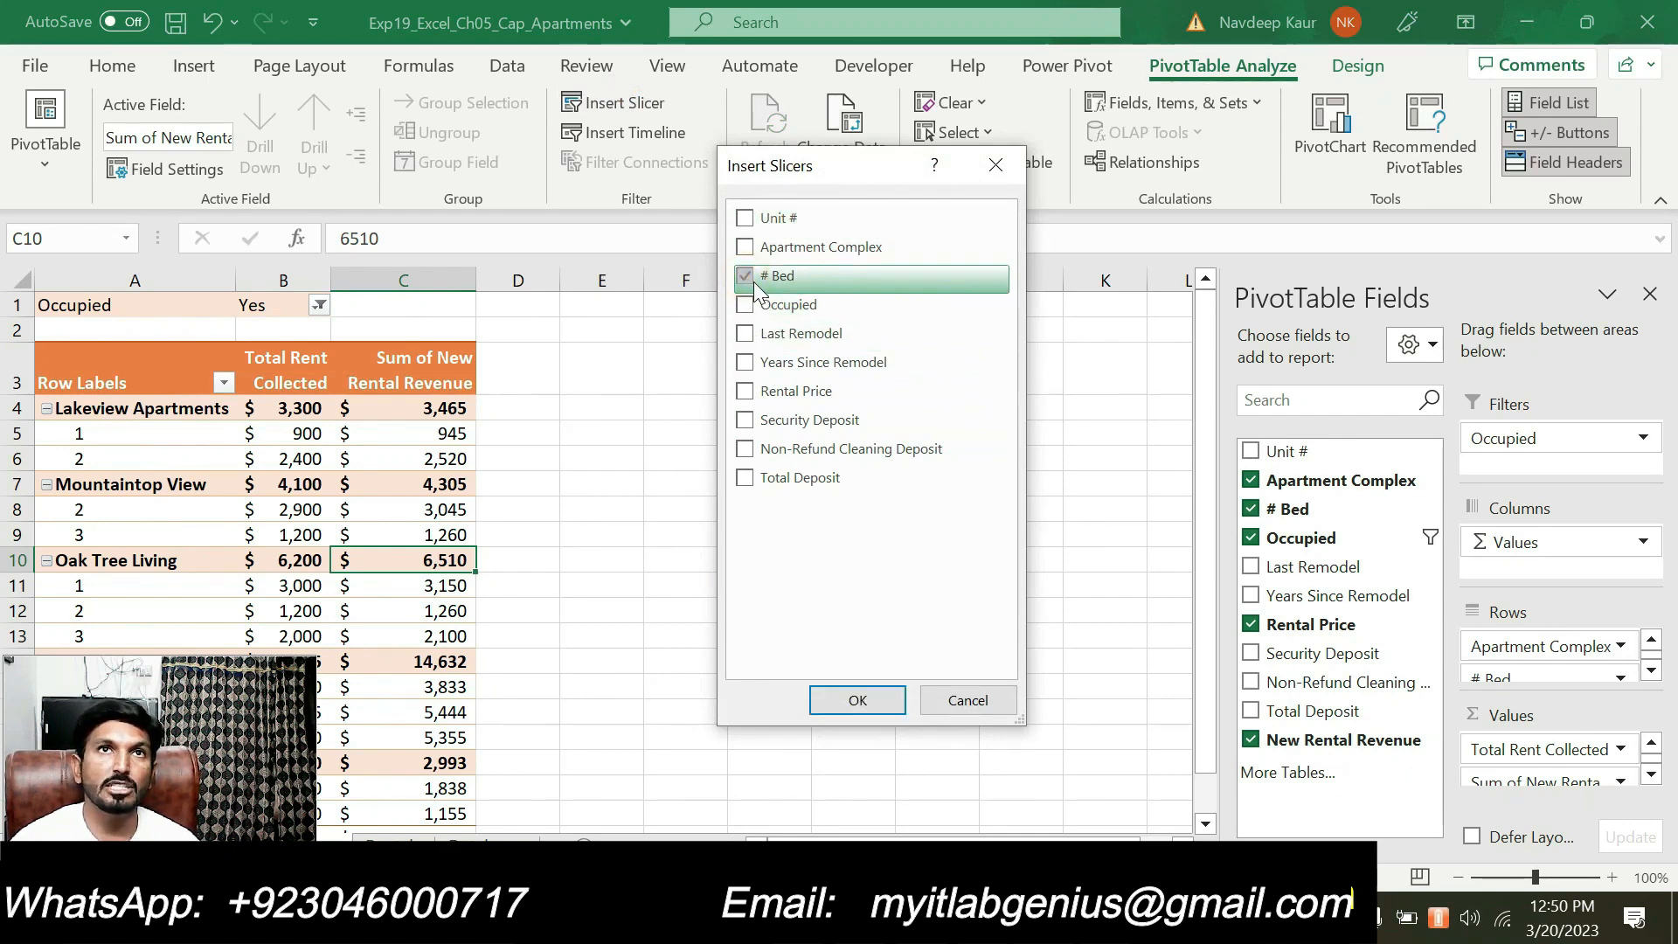
pyautogui.click(855, 700)
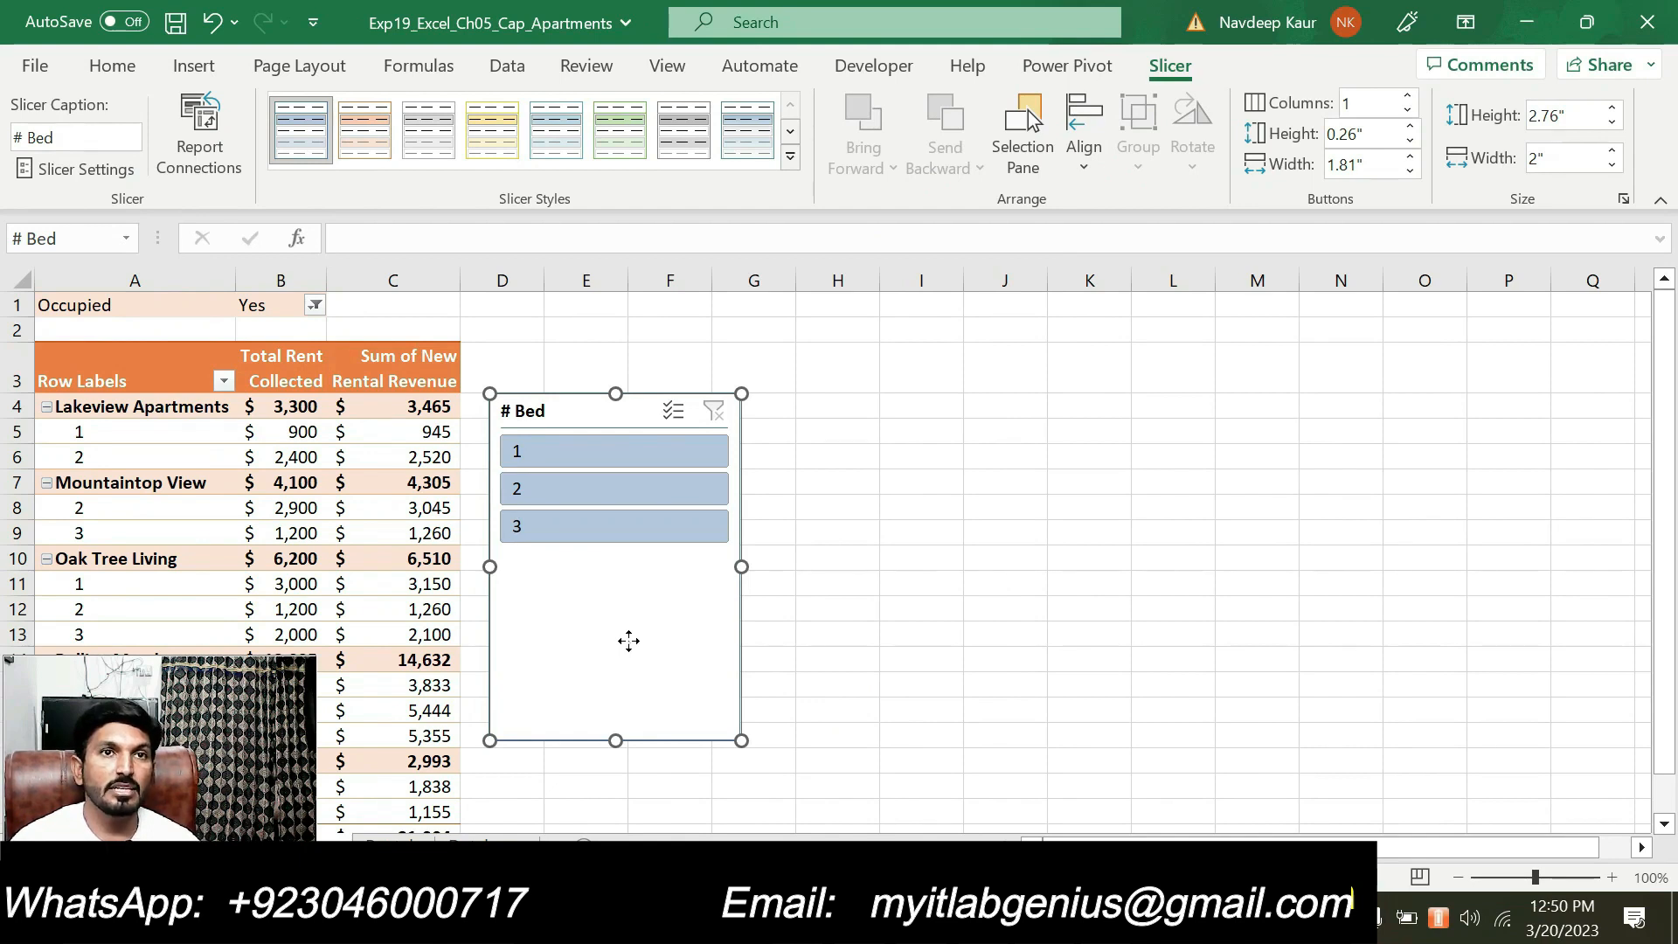
# Change the # Bed slicer's caption to "# of Bedrooms" in its slicer settings
pyautogui.rightClick(629, 641)
pyautogui.click(614, 572)
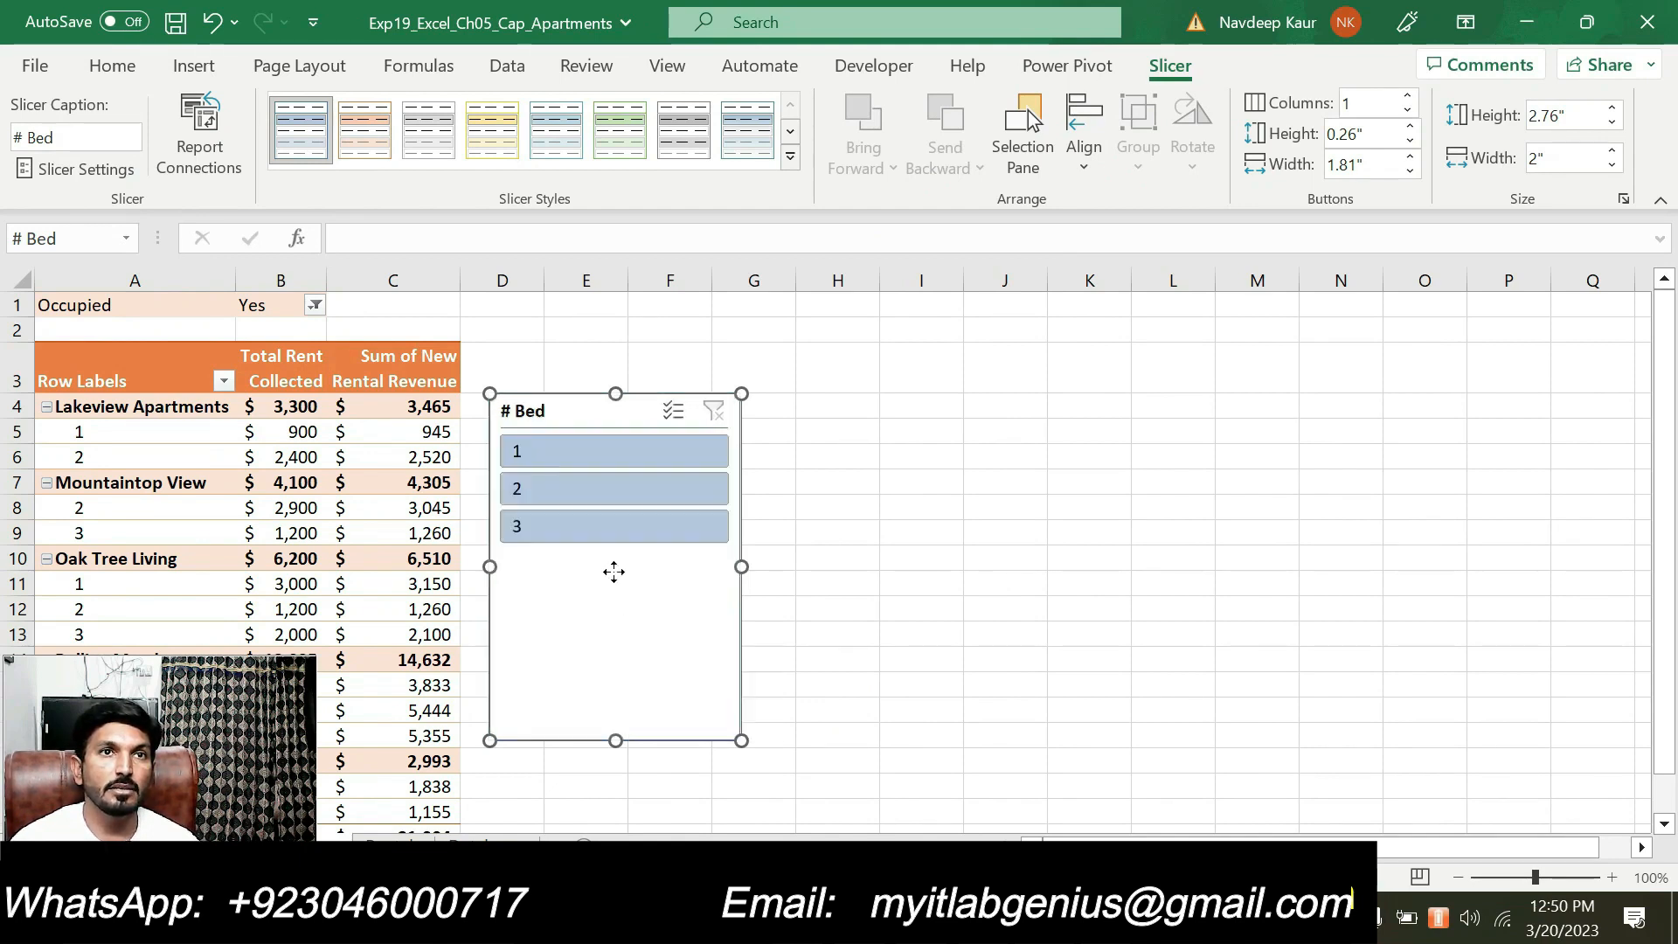
pyautogui.rightClick(613, 571)
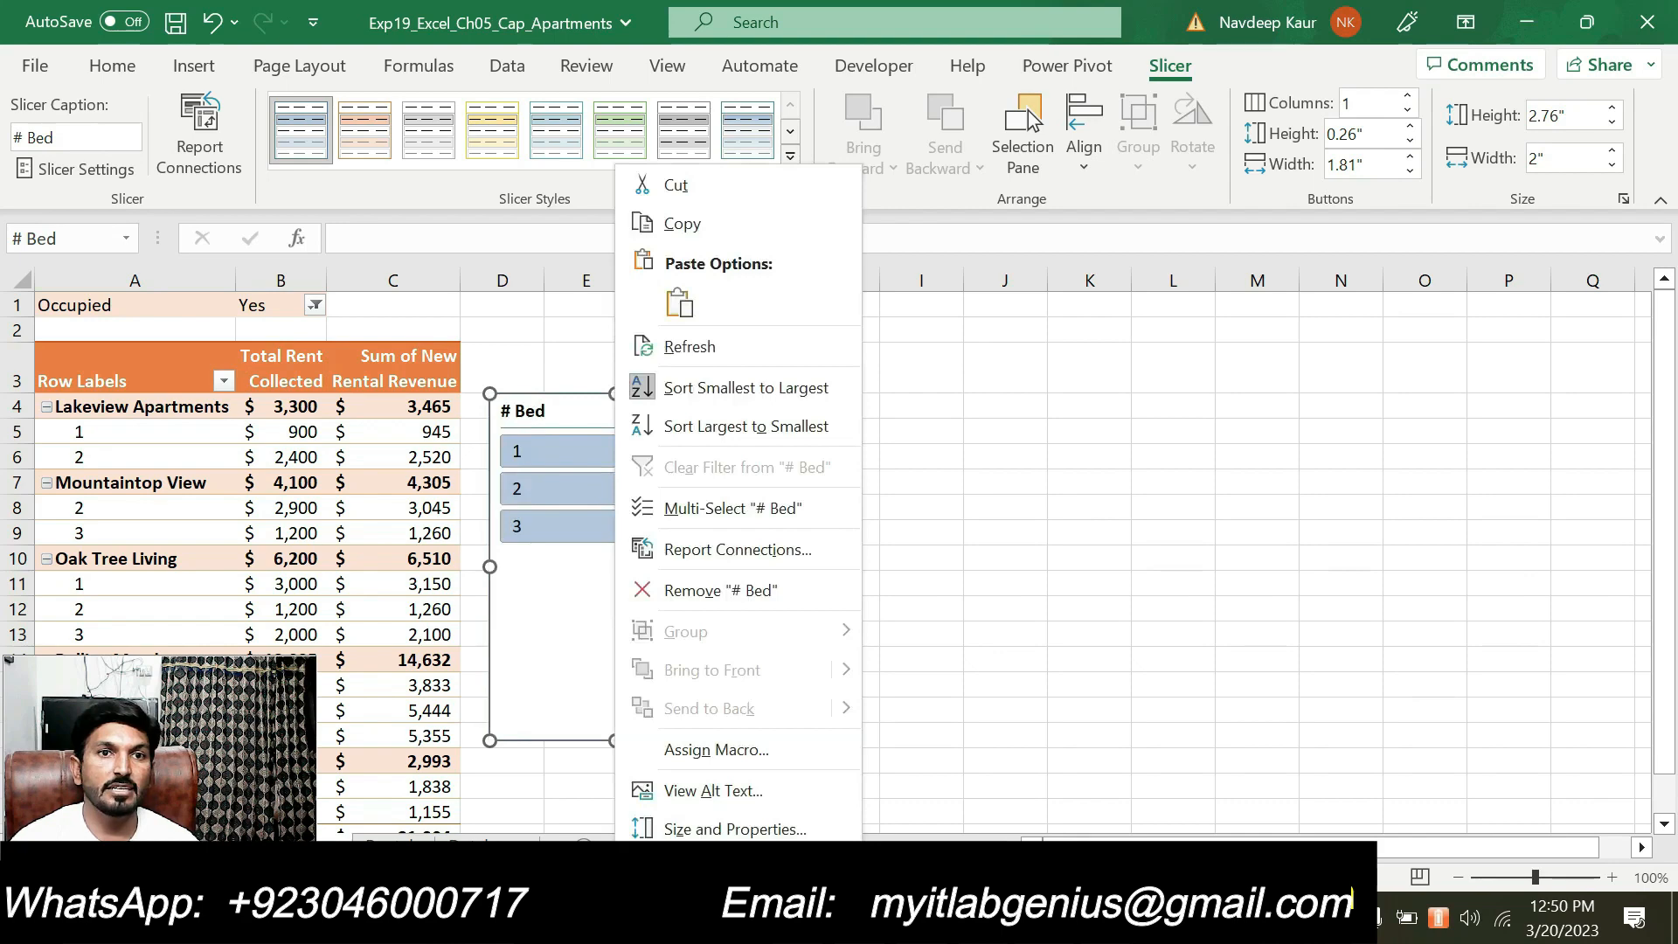
pyautogui.click(700, 868)
pyautogui.moveTo(652, 502); pyautogui.dragTo(863, 277)
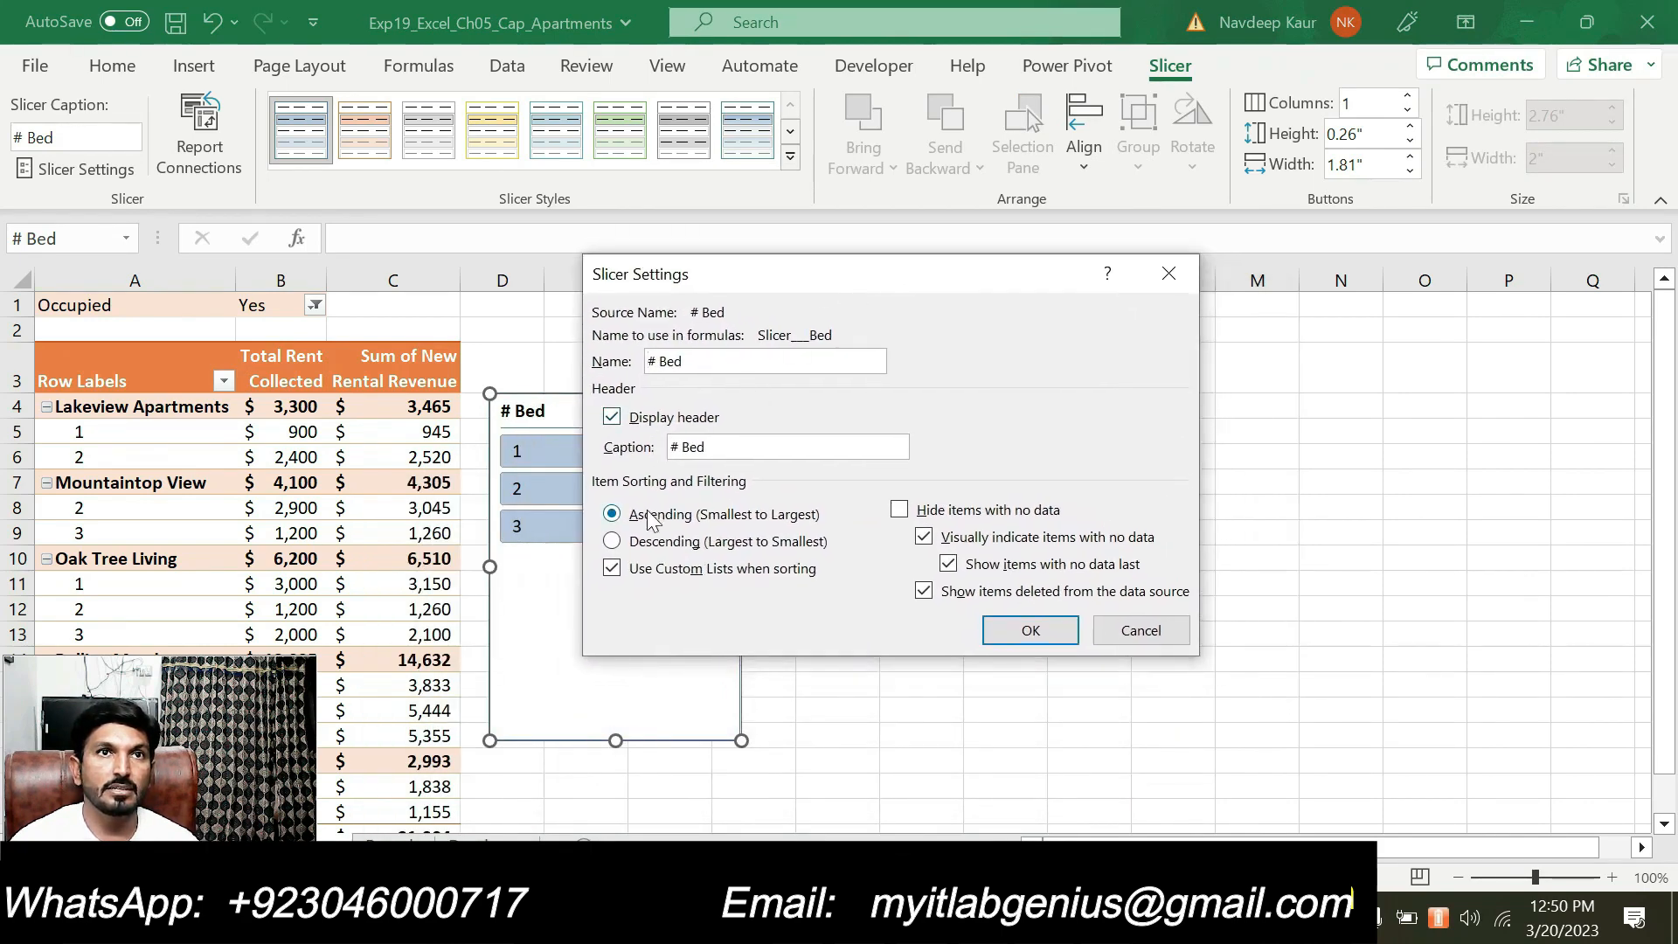
pyautogui.moveTo(715, 446); pyautogui.dragTo(676, 444)
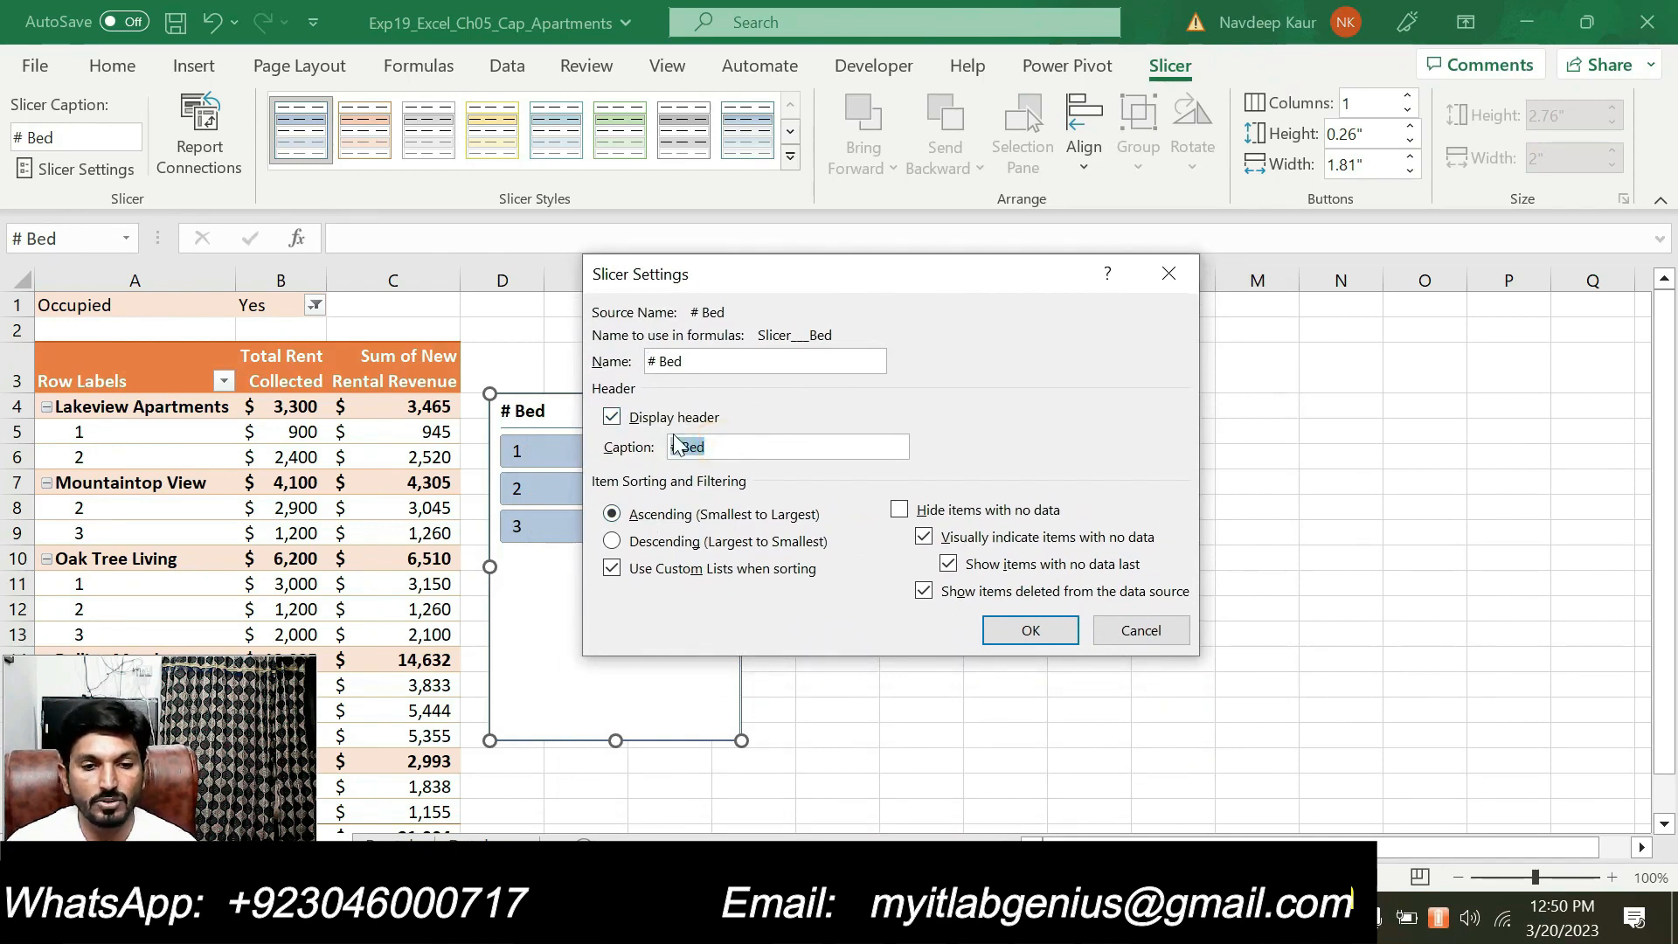
pyautogui.hotkey('ctrl', 'v')
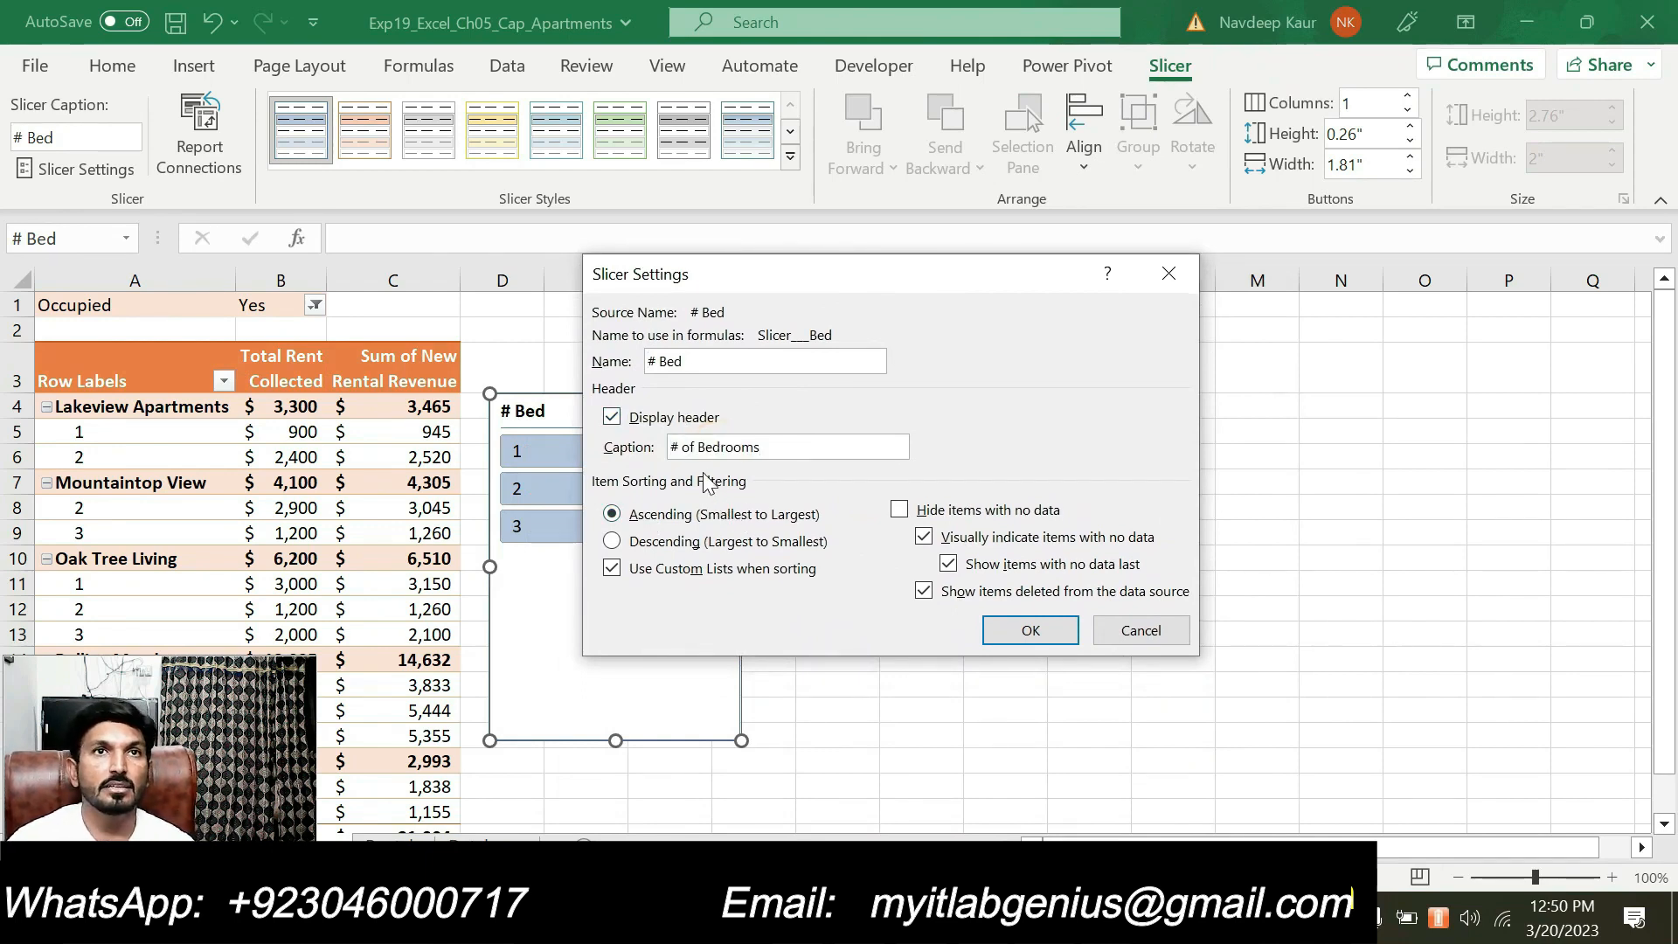
pyautogui.click(996, 628)
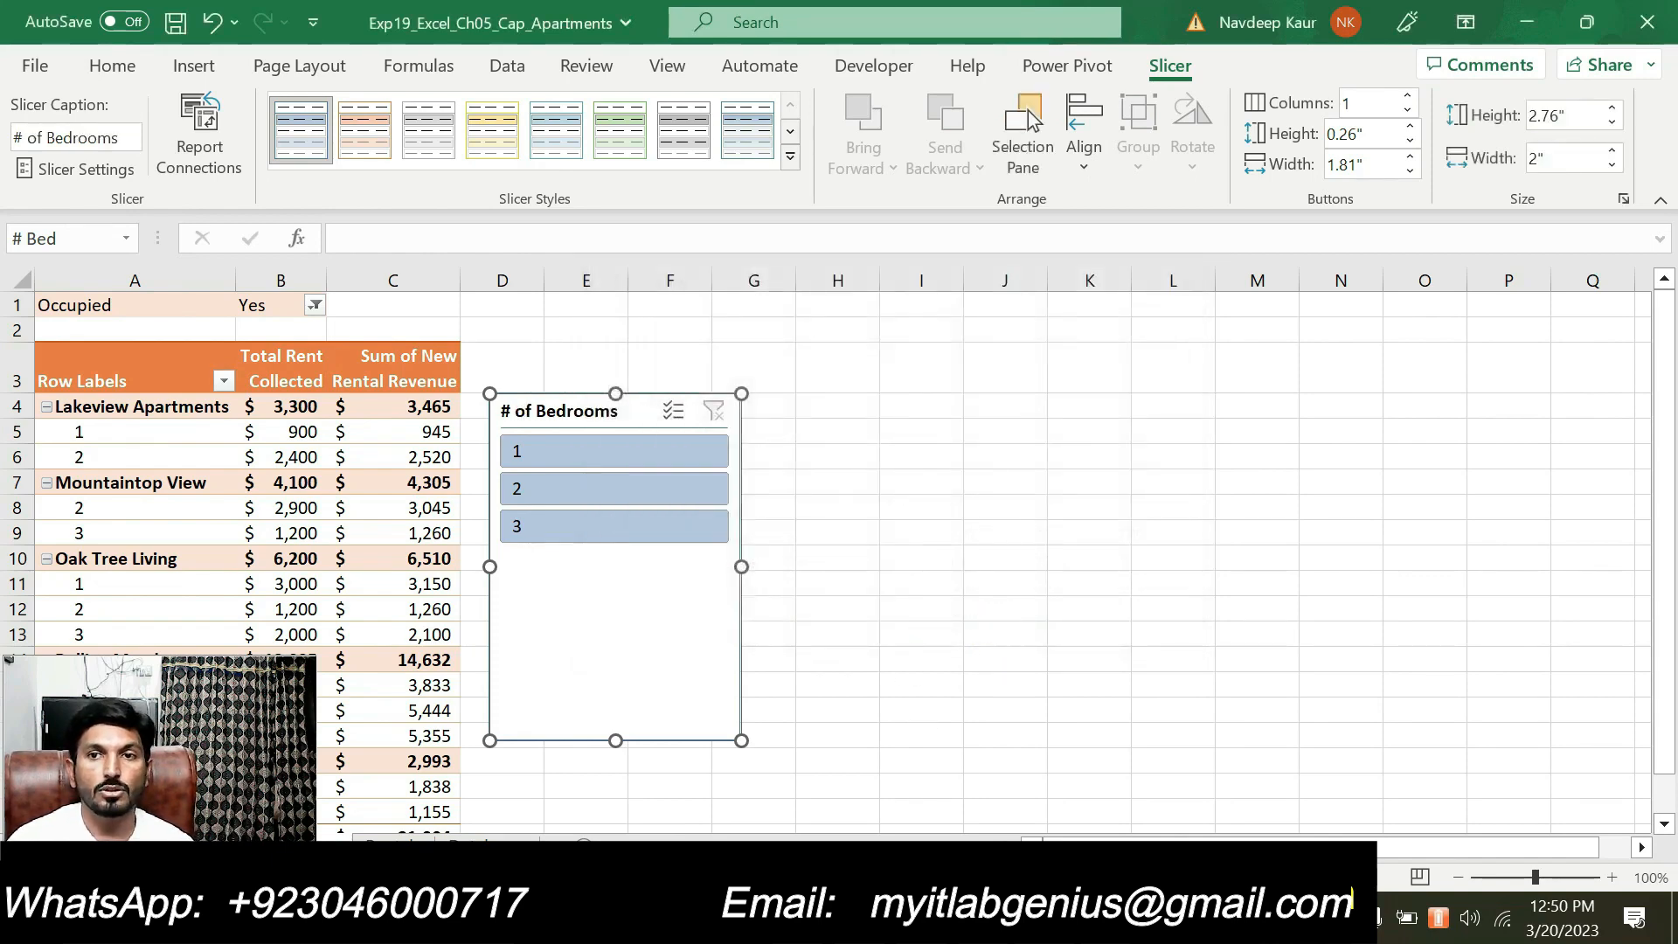
# Switch to the Word instructions, clear the highlight from step 12 and highlight step 13 about the slicer's size, style and location
pyautogui.hotkey('alt', 'Tab')
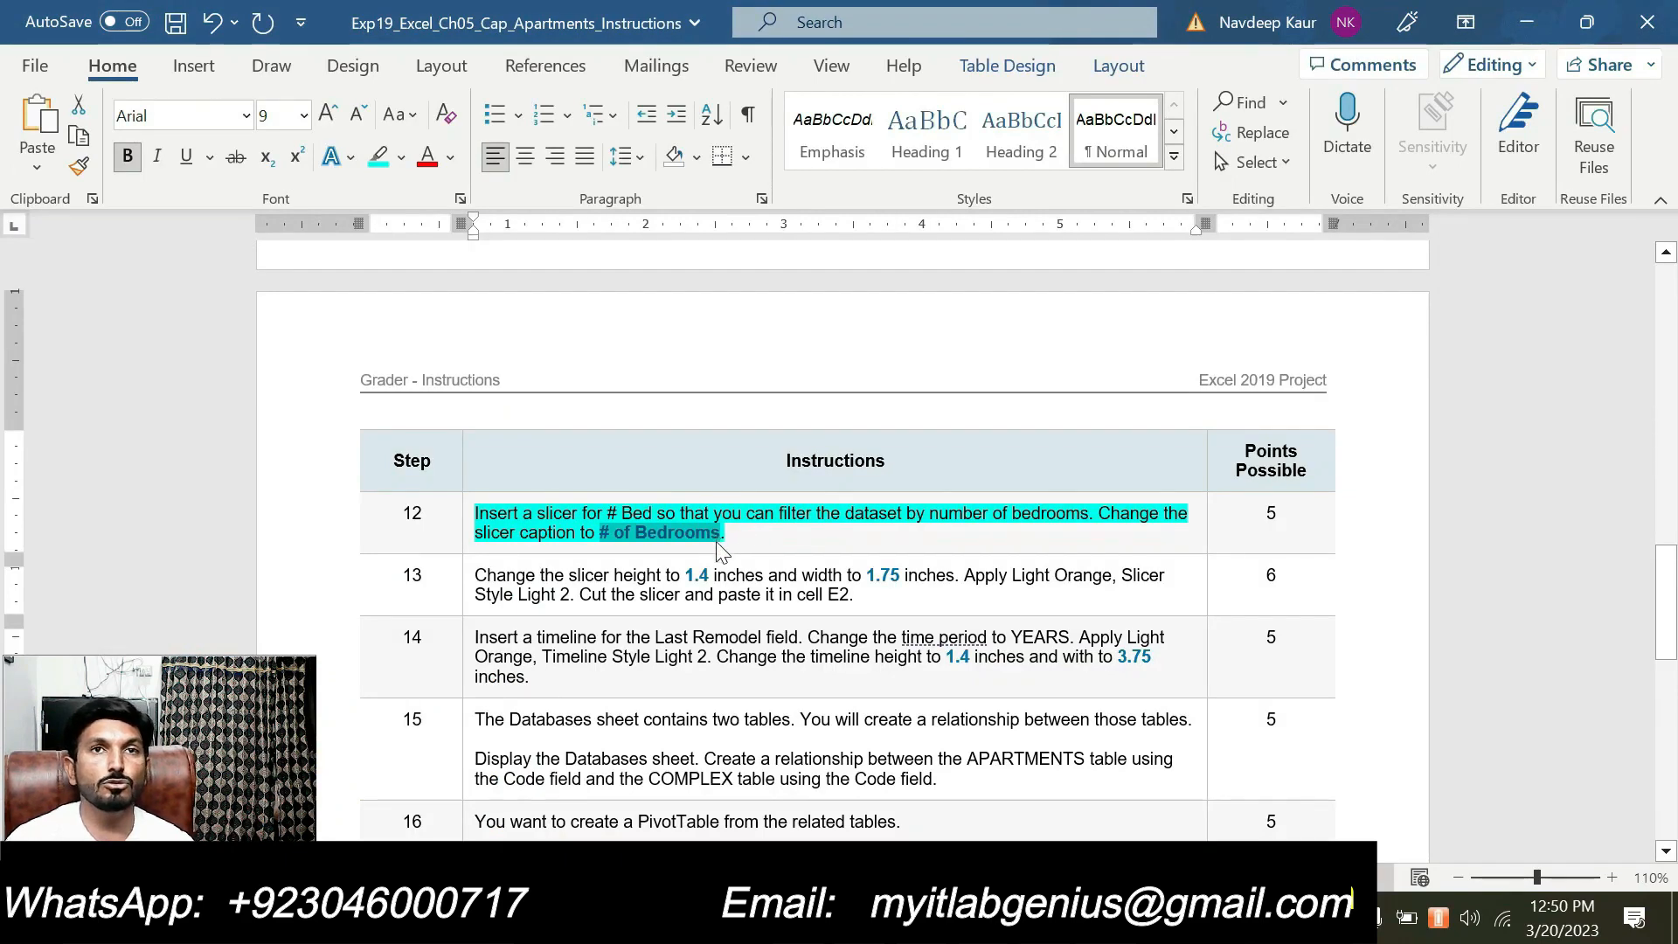
pyautogui.scroll(-10, 718, 551)
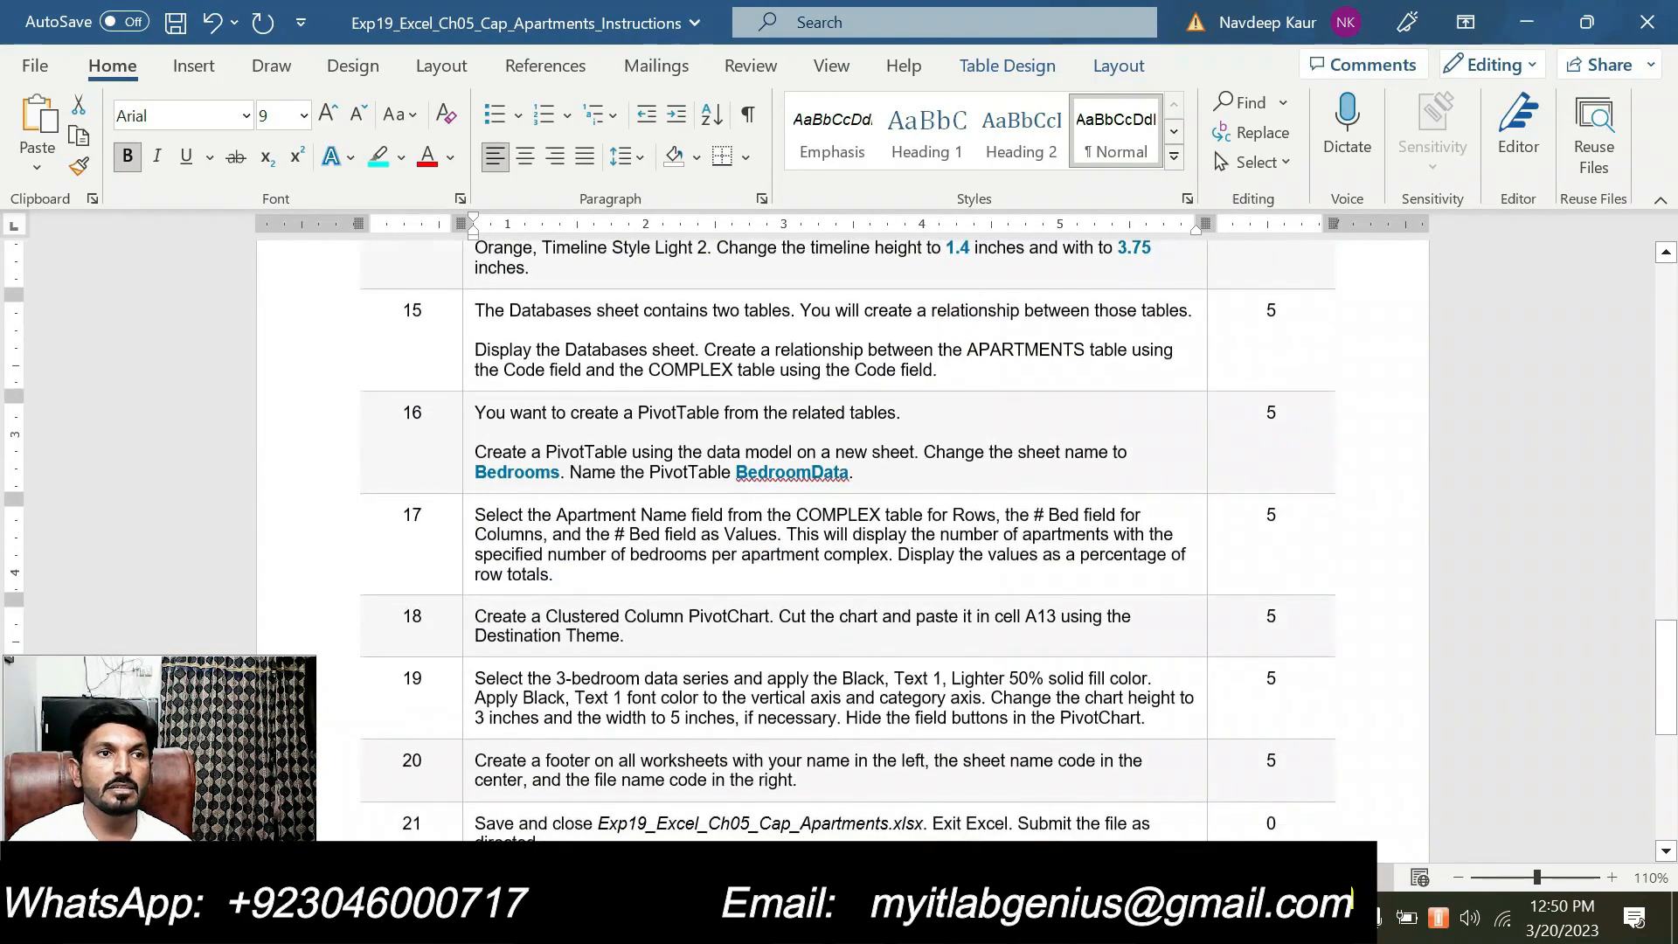
pyautogui.scroll(10, 716, 541)
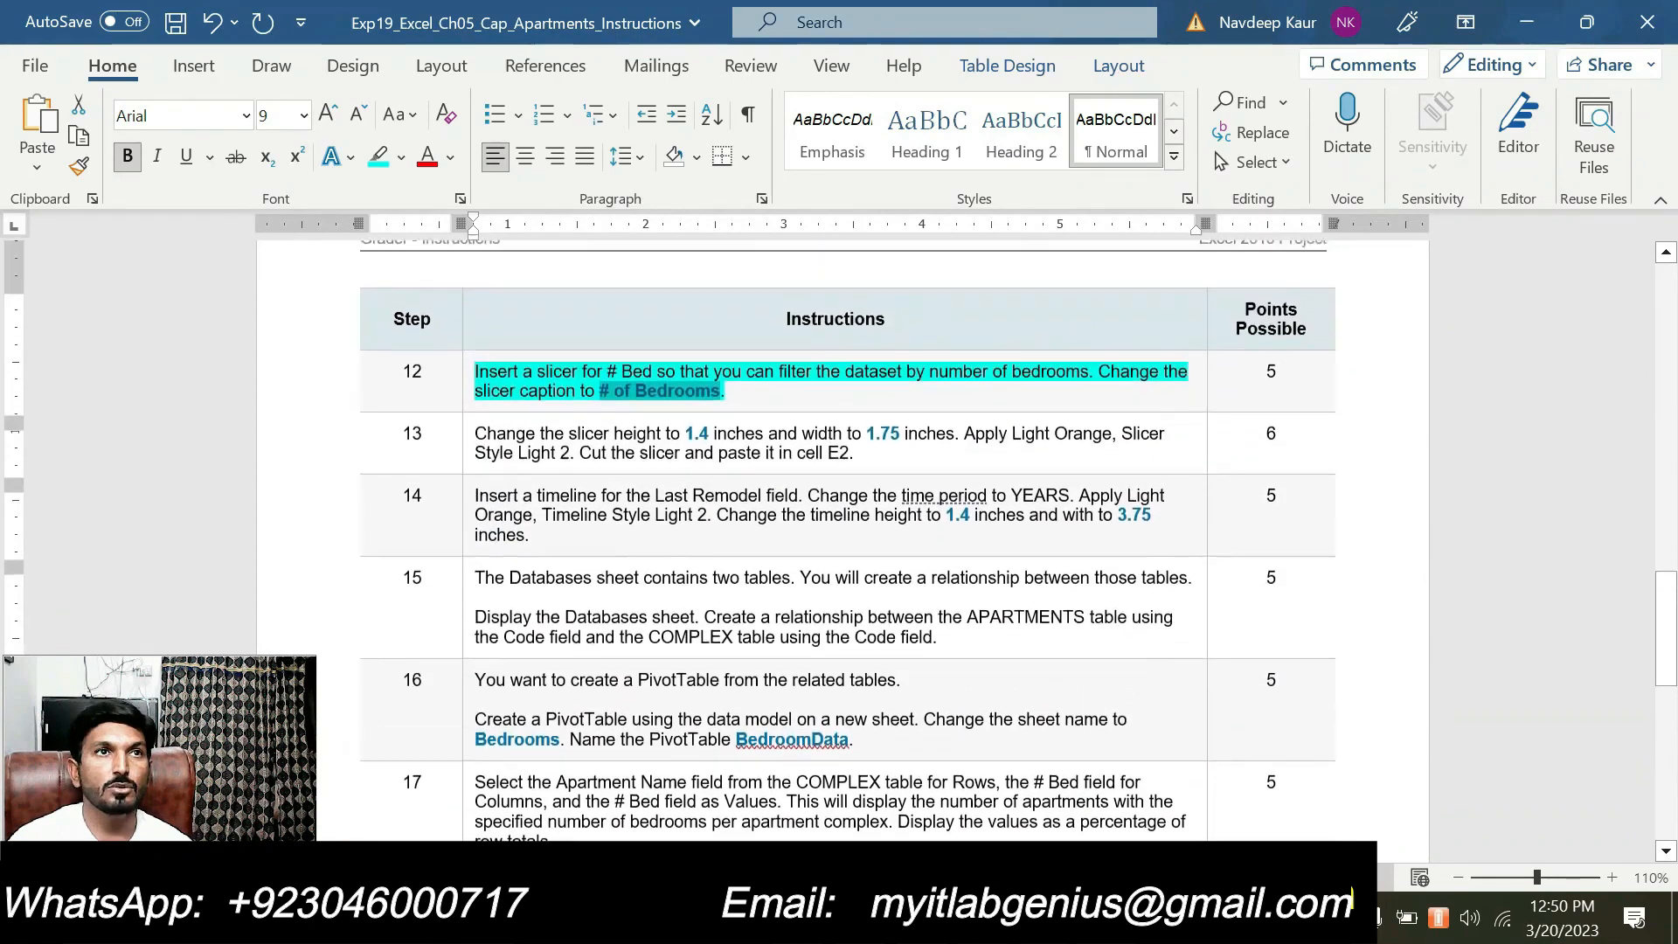
pyautogui.moveTo(732, 464); pyautogui.dragTo(475, 445)
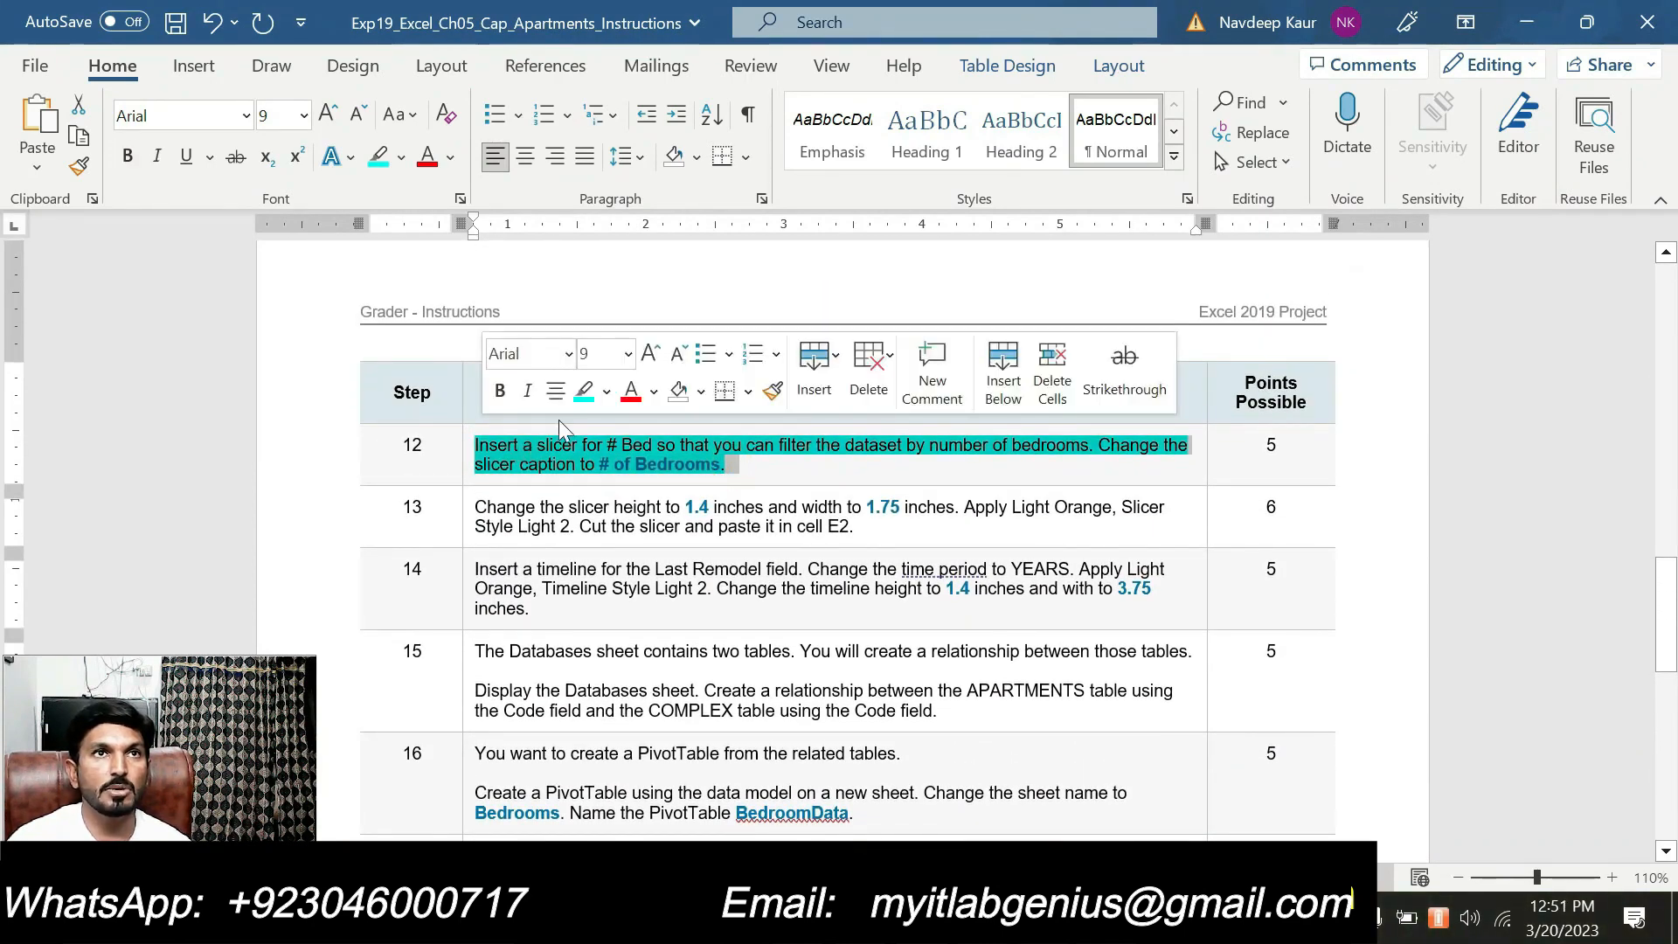
pyautogui.click(580, 387)
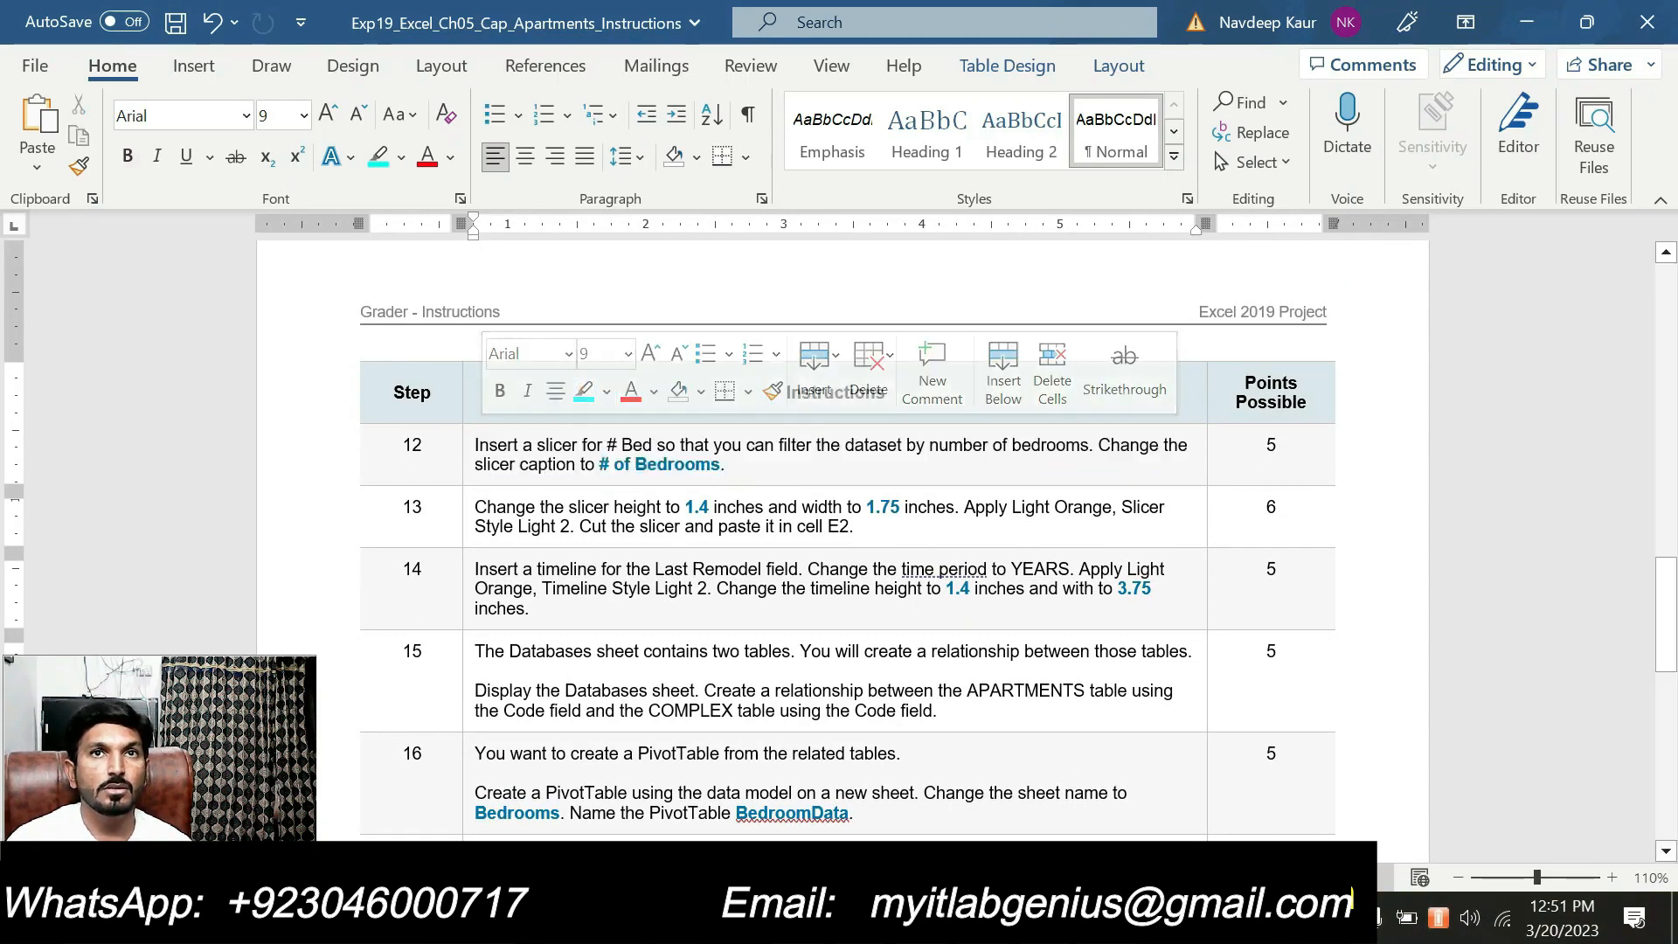
pyautogui.moveTo(853, 525); pyautogui.dragTo(474, 507)
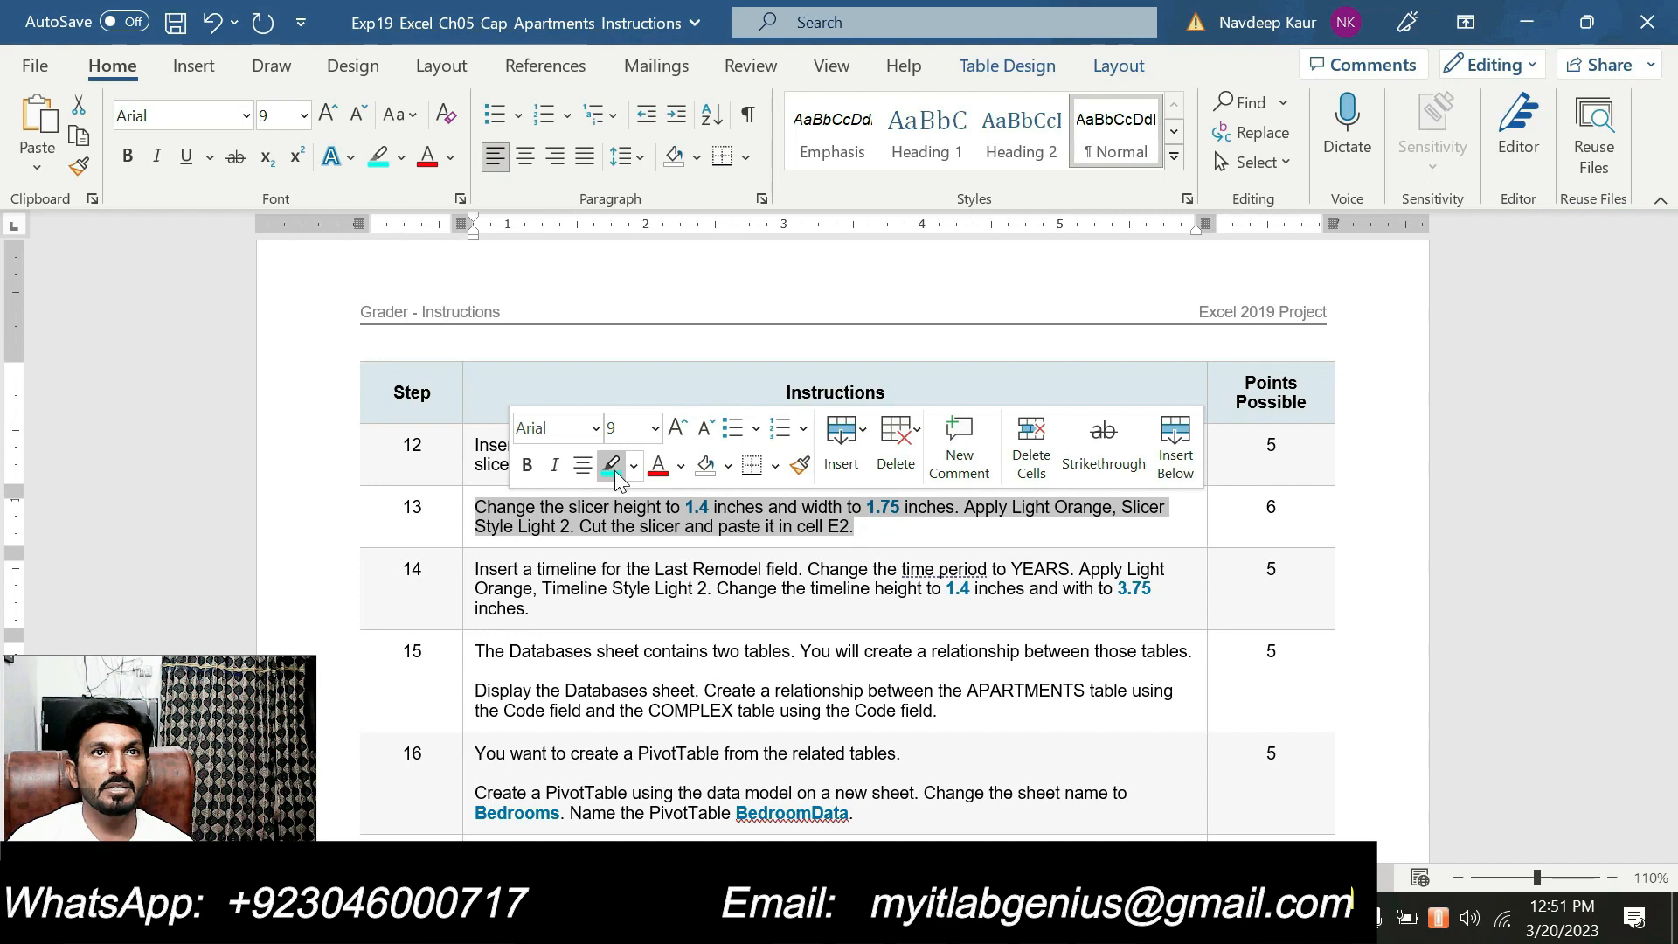
pyautogui.click(610, 466)
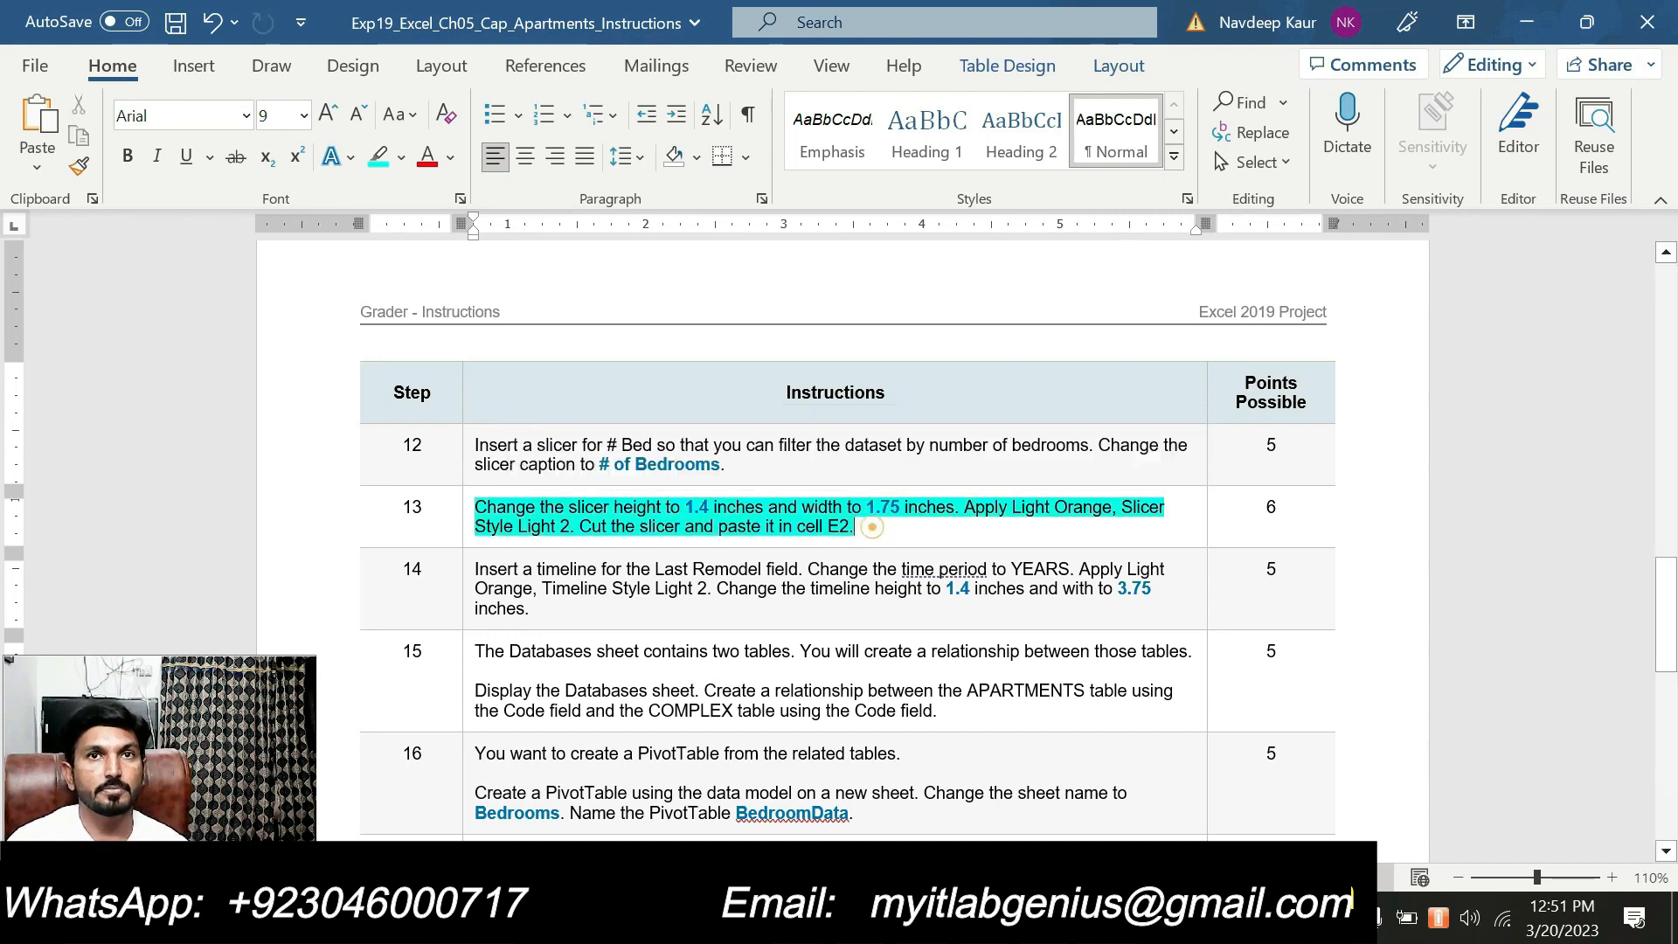
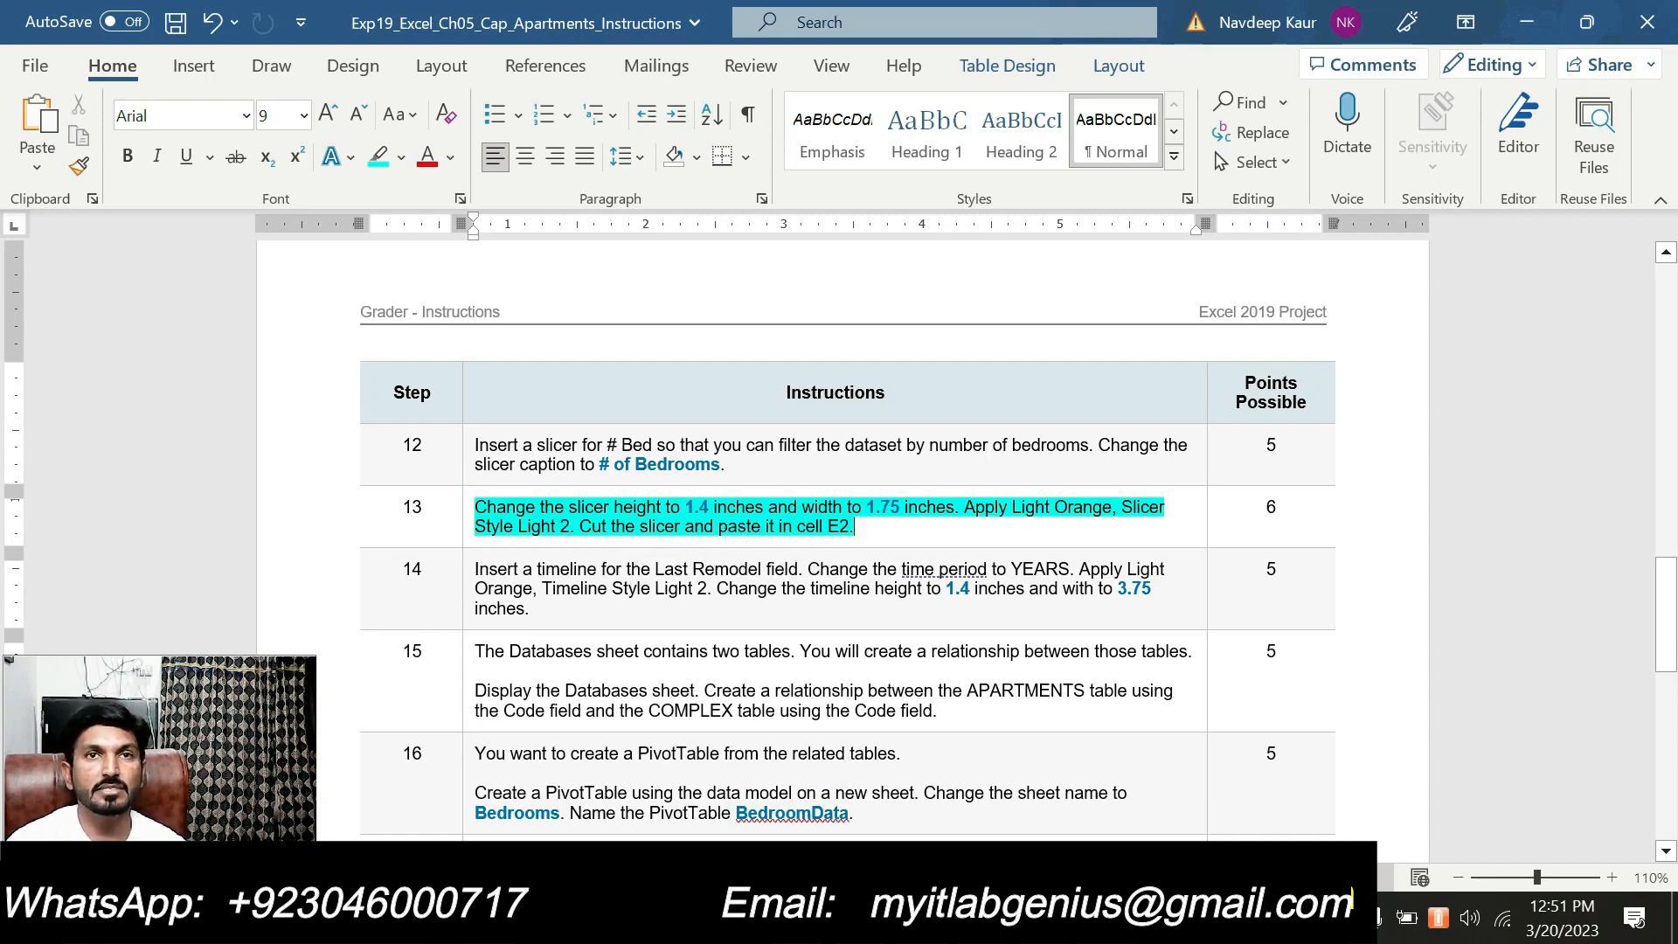
# Switch to the Excel workbook and set the # of Bedrooms slicer's height to 1.4" and width to 1.75"
pyautogui.hotkey('alt', 'Tab')
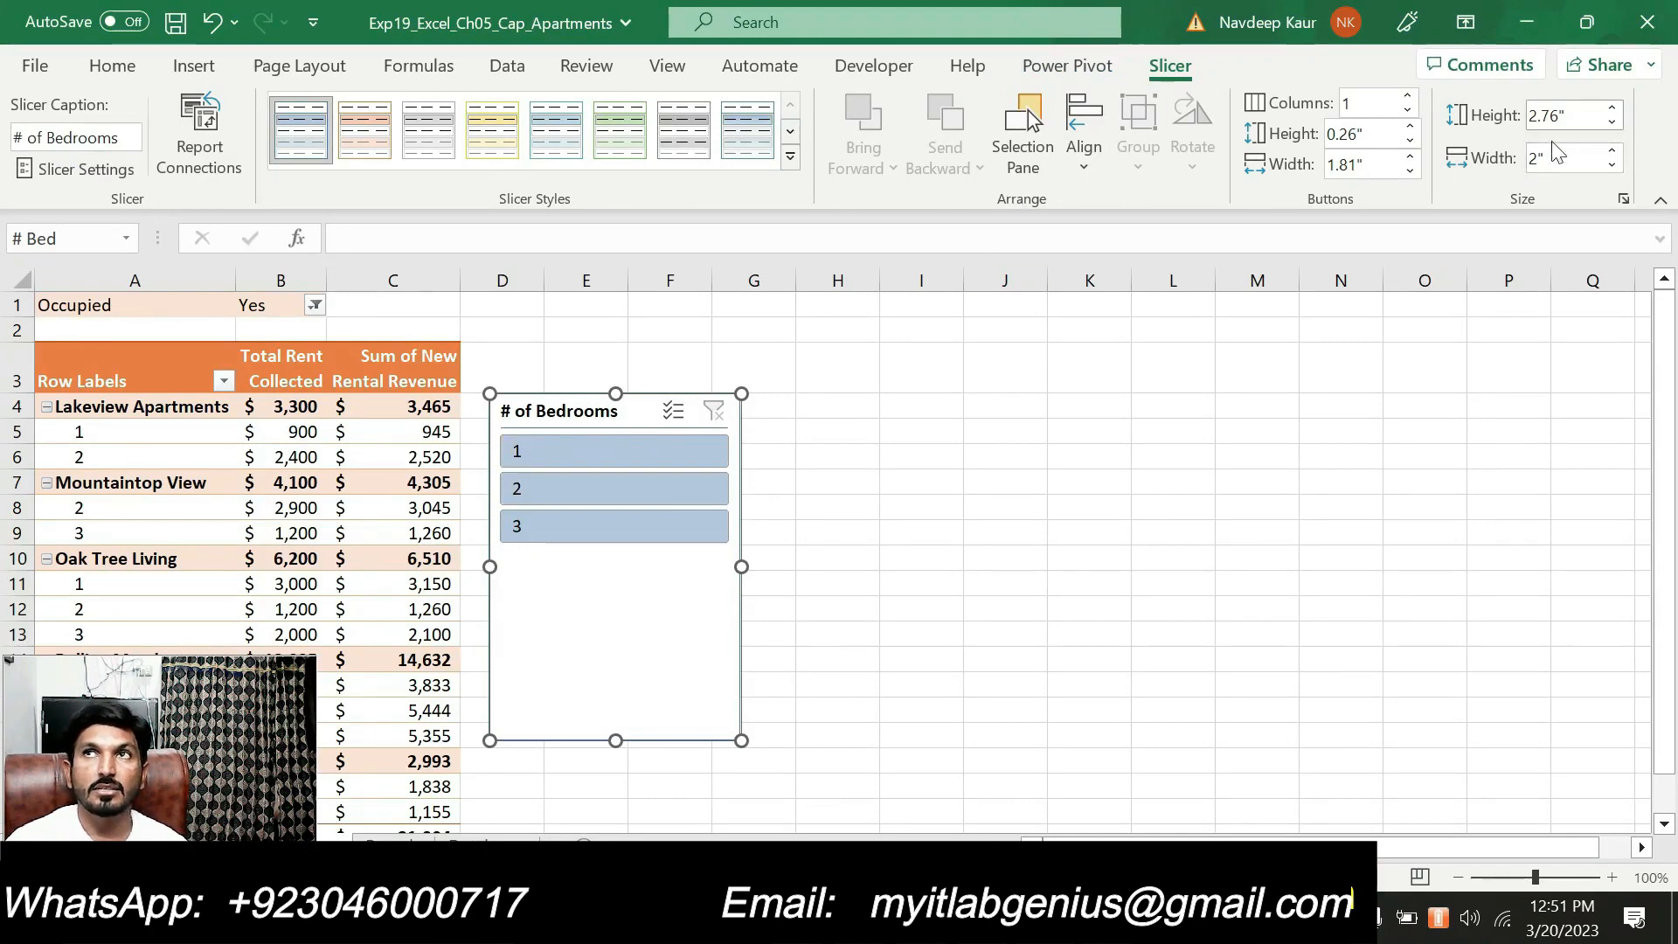
pyautogui.hotkey('alt', 'Tab')
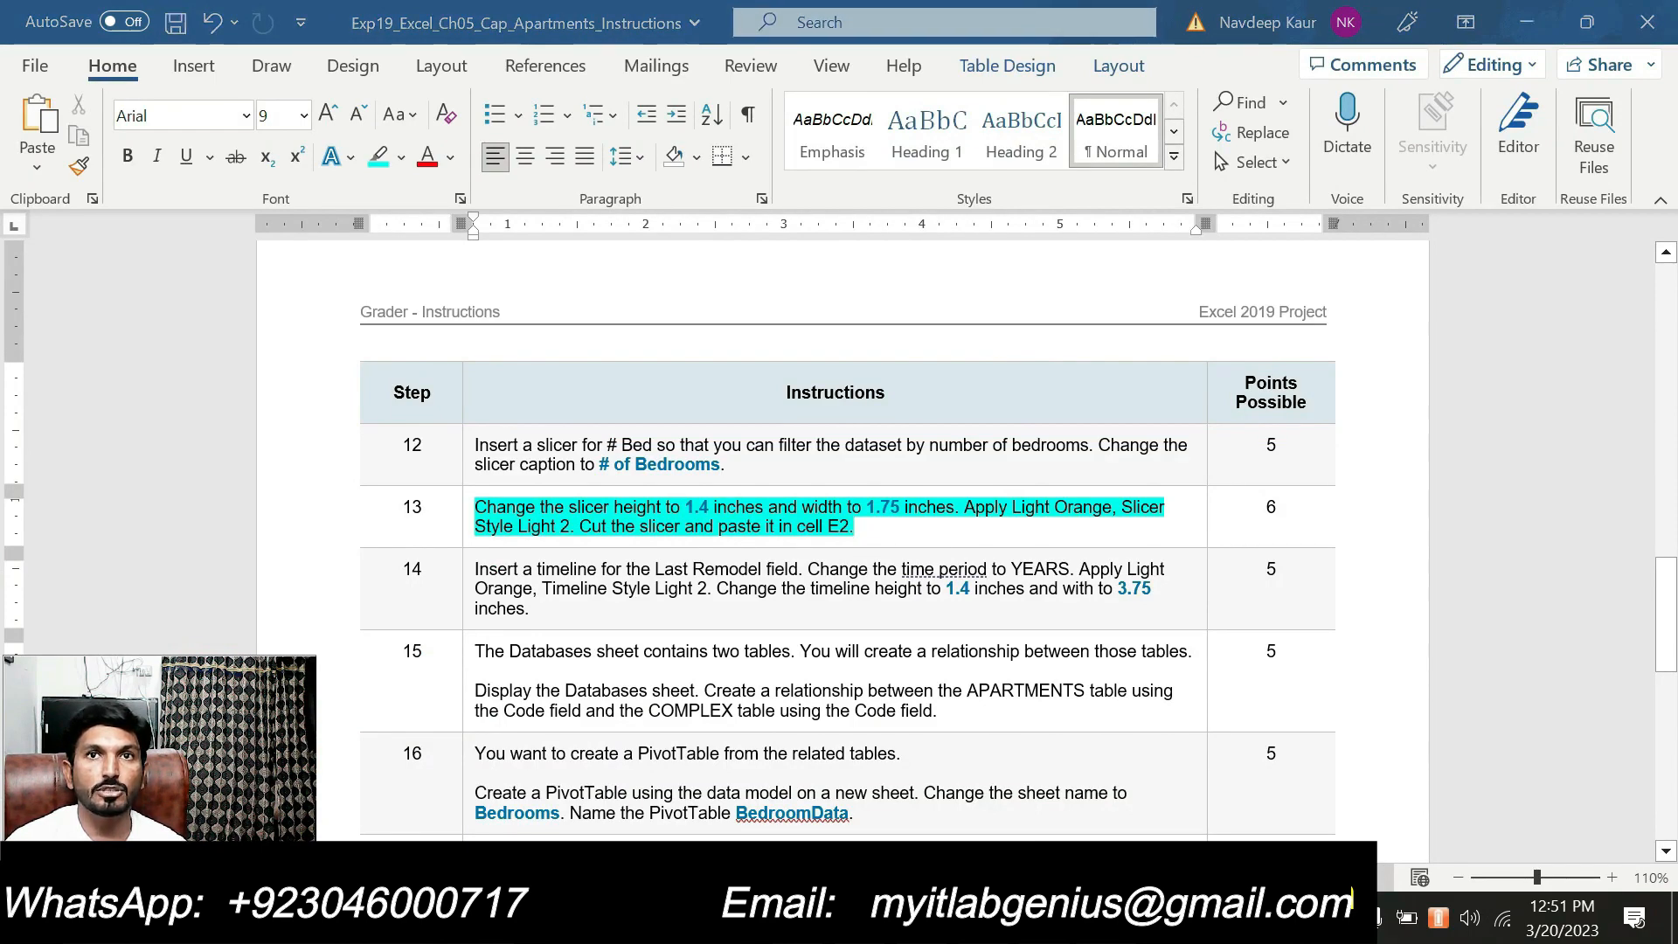
pyautogui.hotkey('alt', 'Tab')
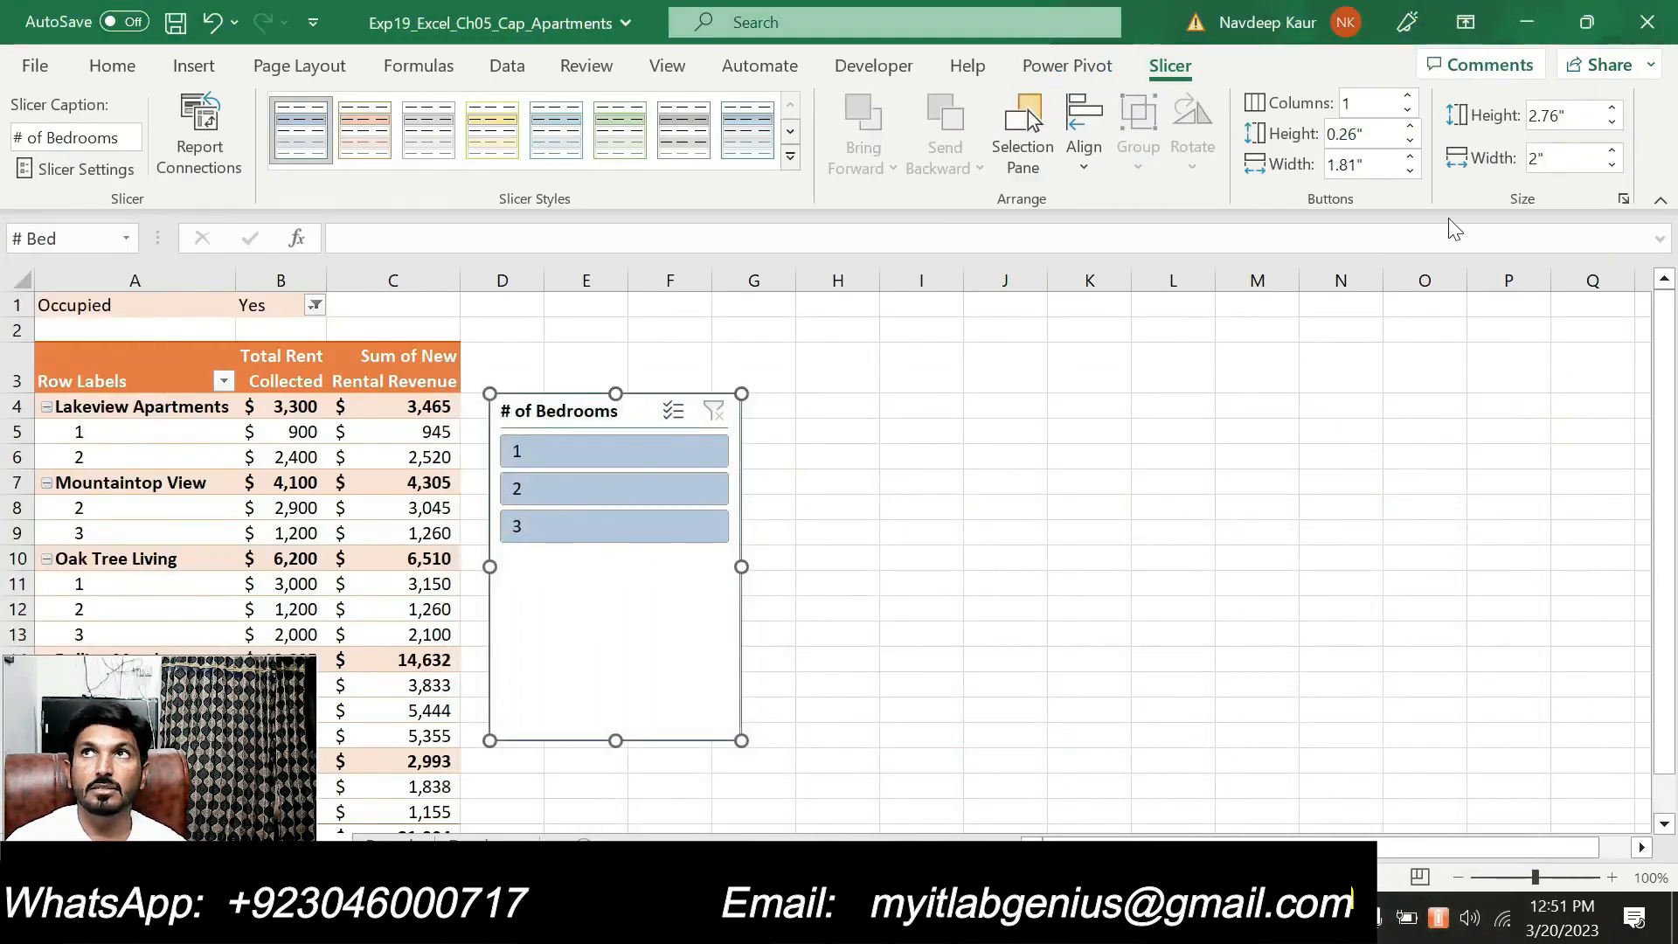
pyautogui.click(1565, 116)
pyautogui.write('1.4')
pyautogui.press('Return')
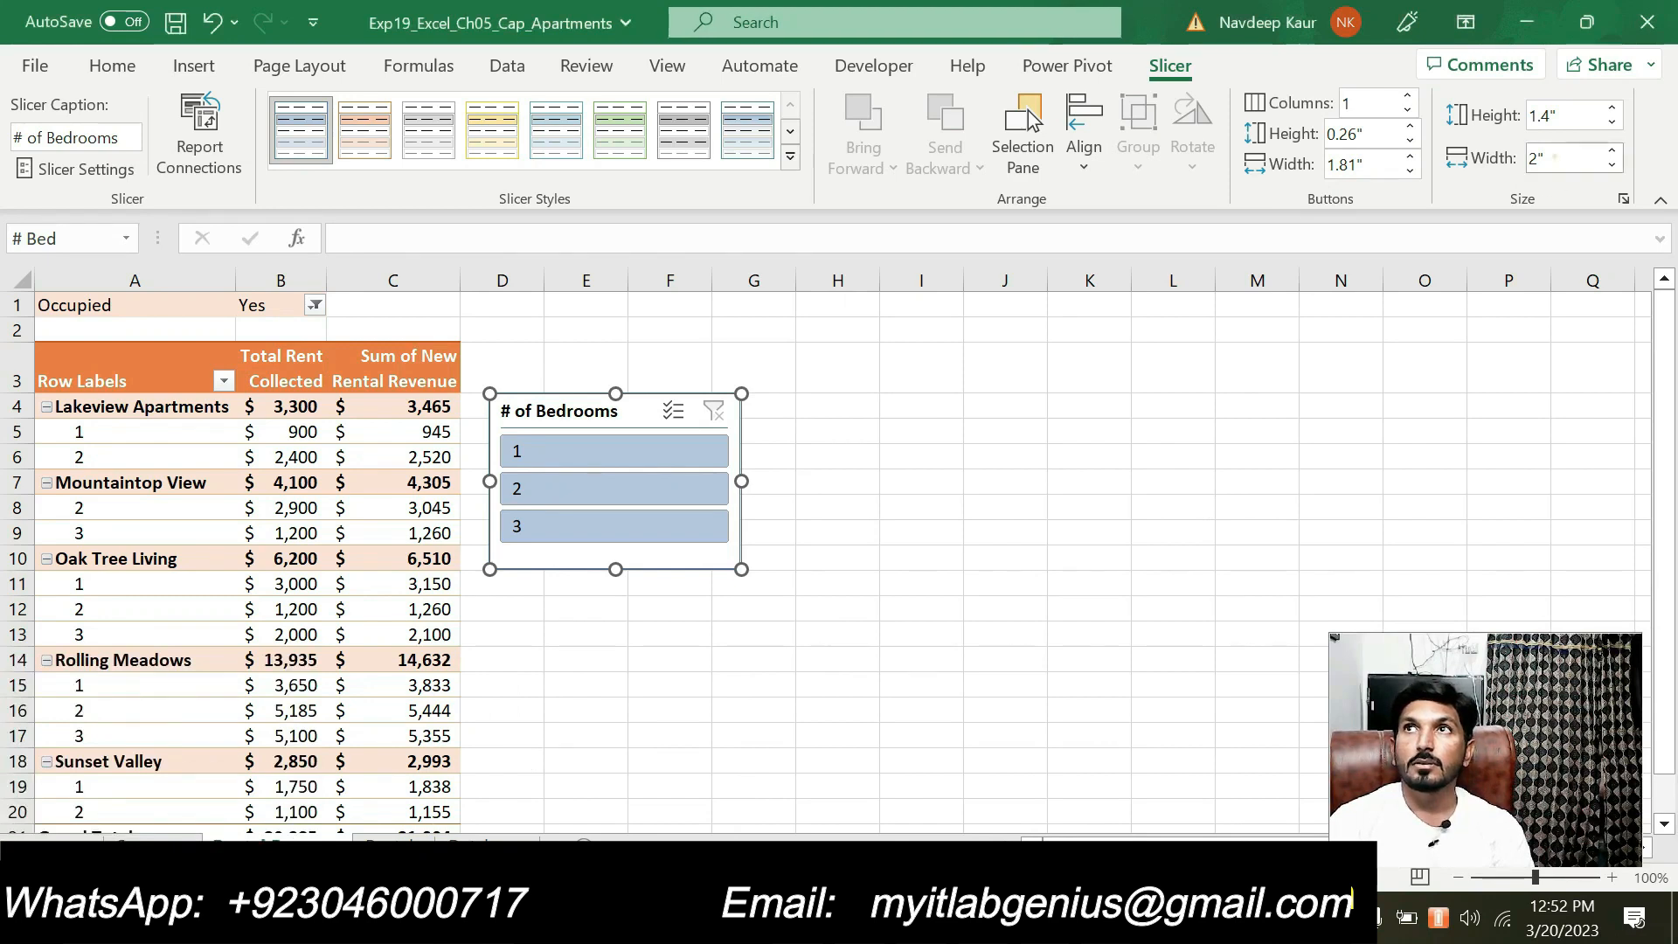
pyautogui.click(1555, 159)
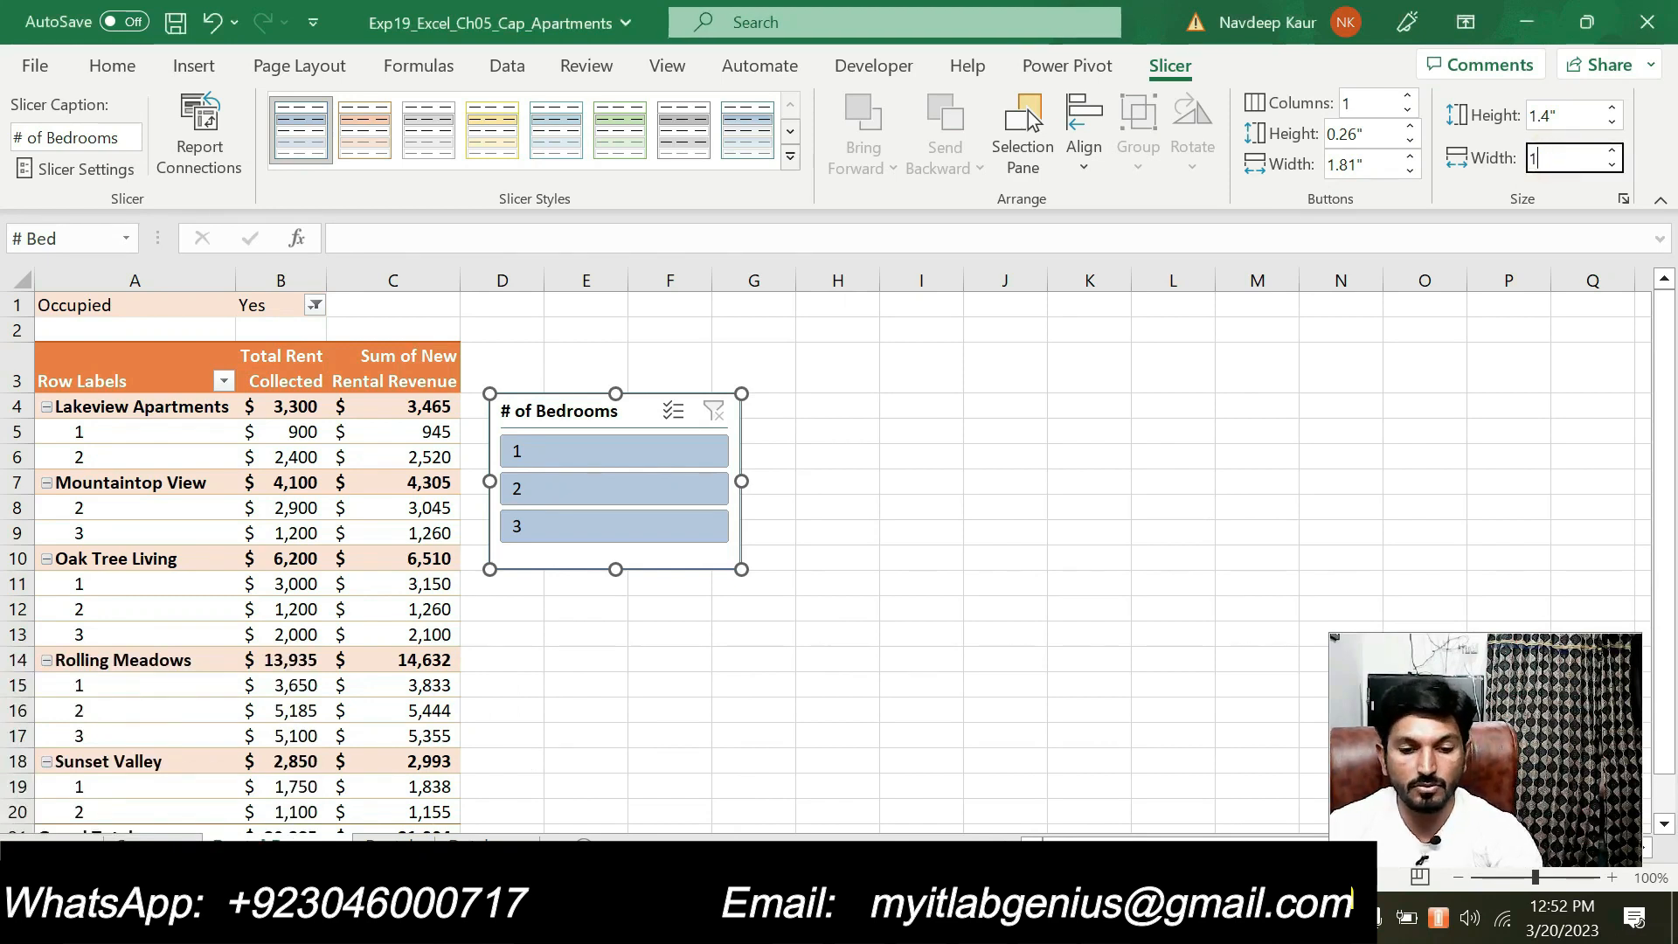
pyautogui.write('1.75')
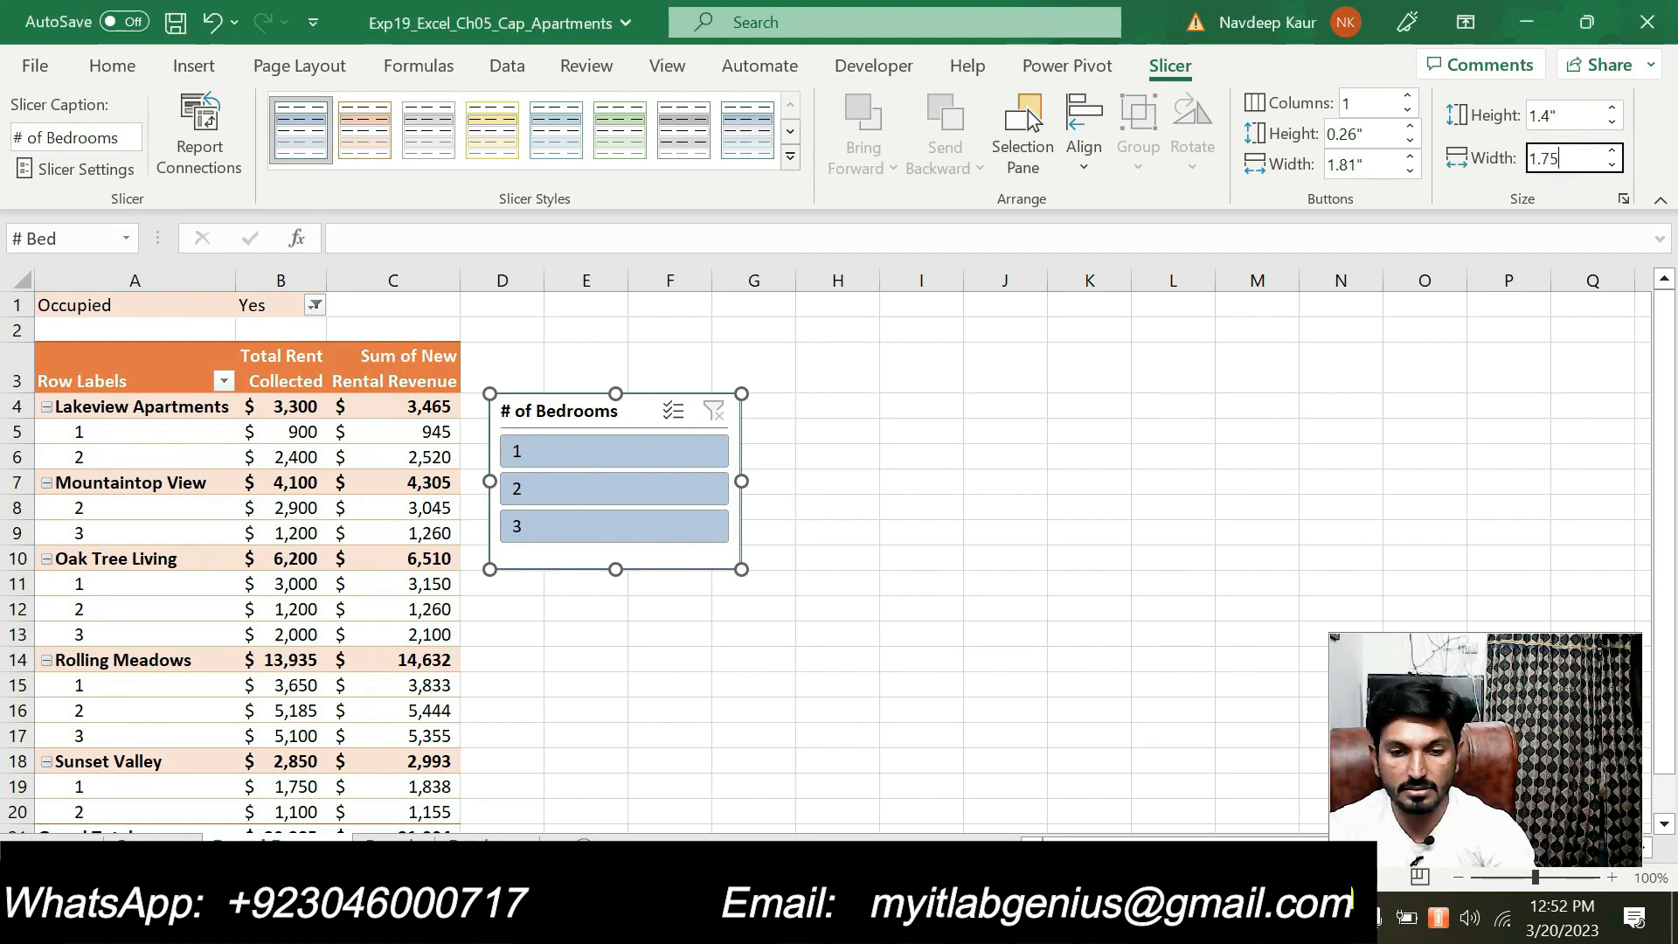
pyautogui.press('Return')
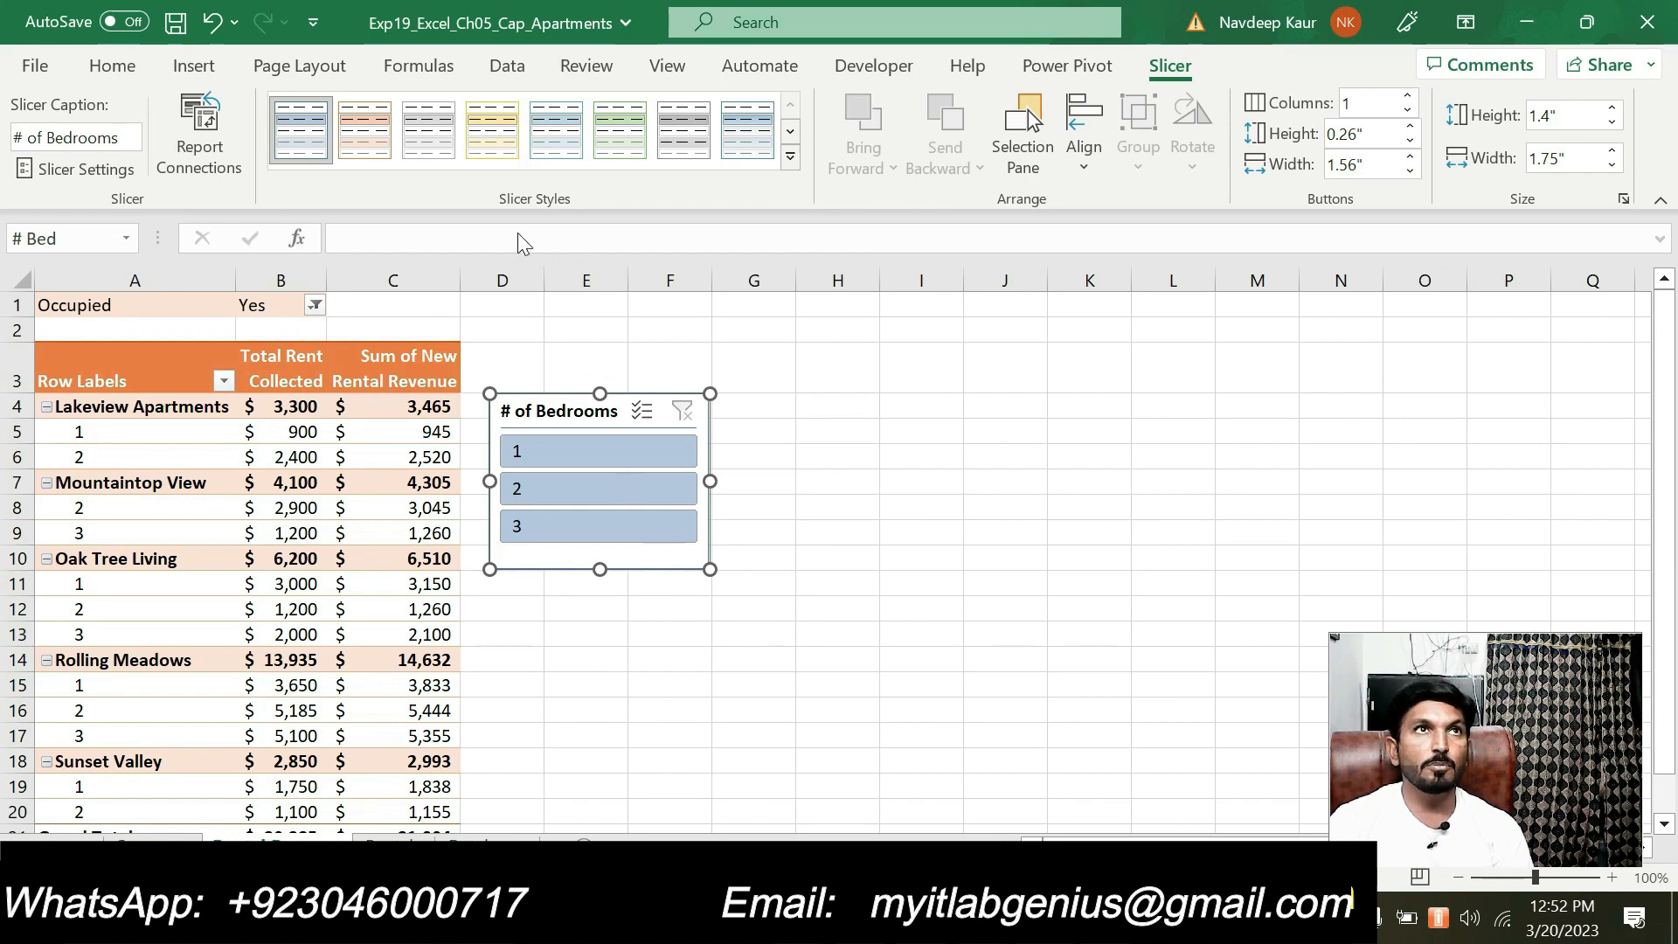
# Apply Light Orange, Slicer Style Light 2 to the # of Bedrooms slicer, then cut it and paste it in cell E2
pyautogui.click(381, 136)
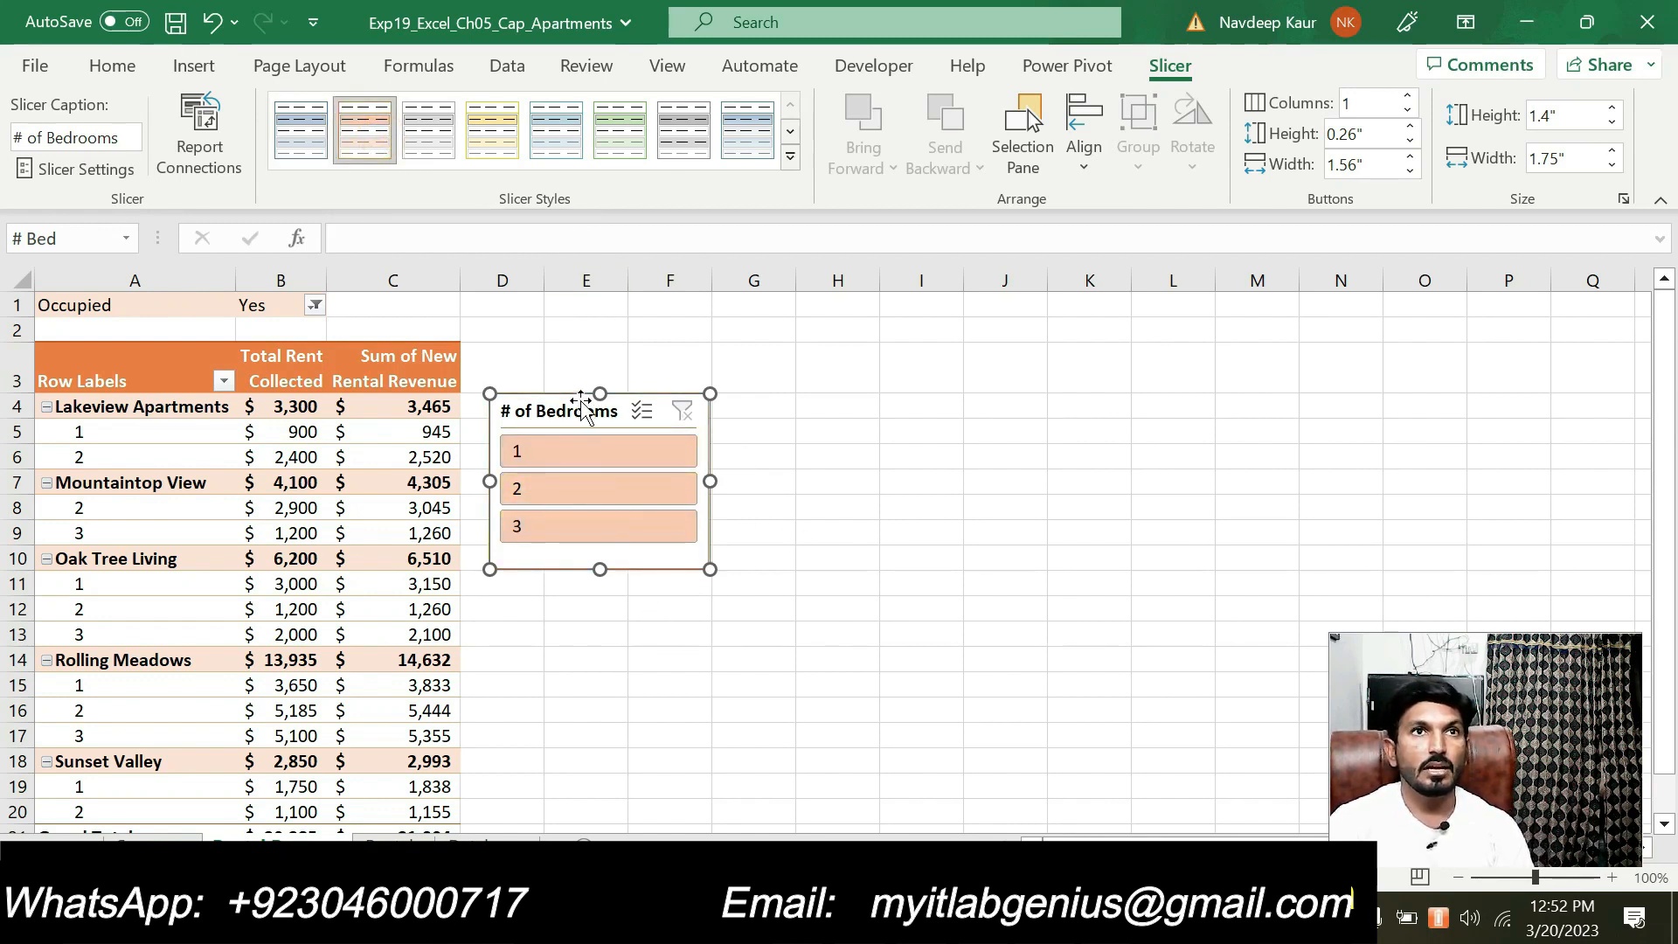
pyautogui.rightClick(574, 412)
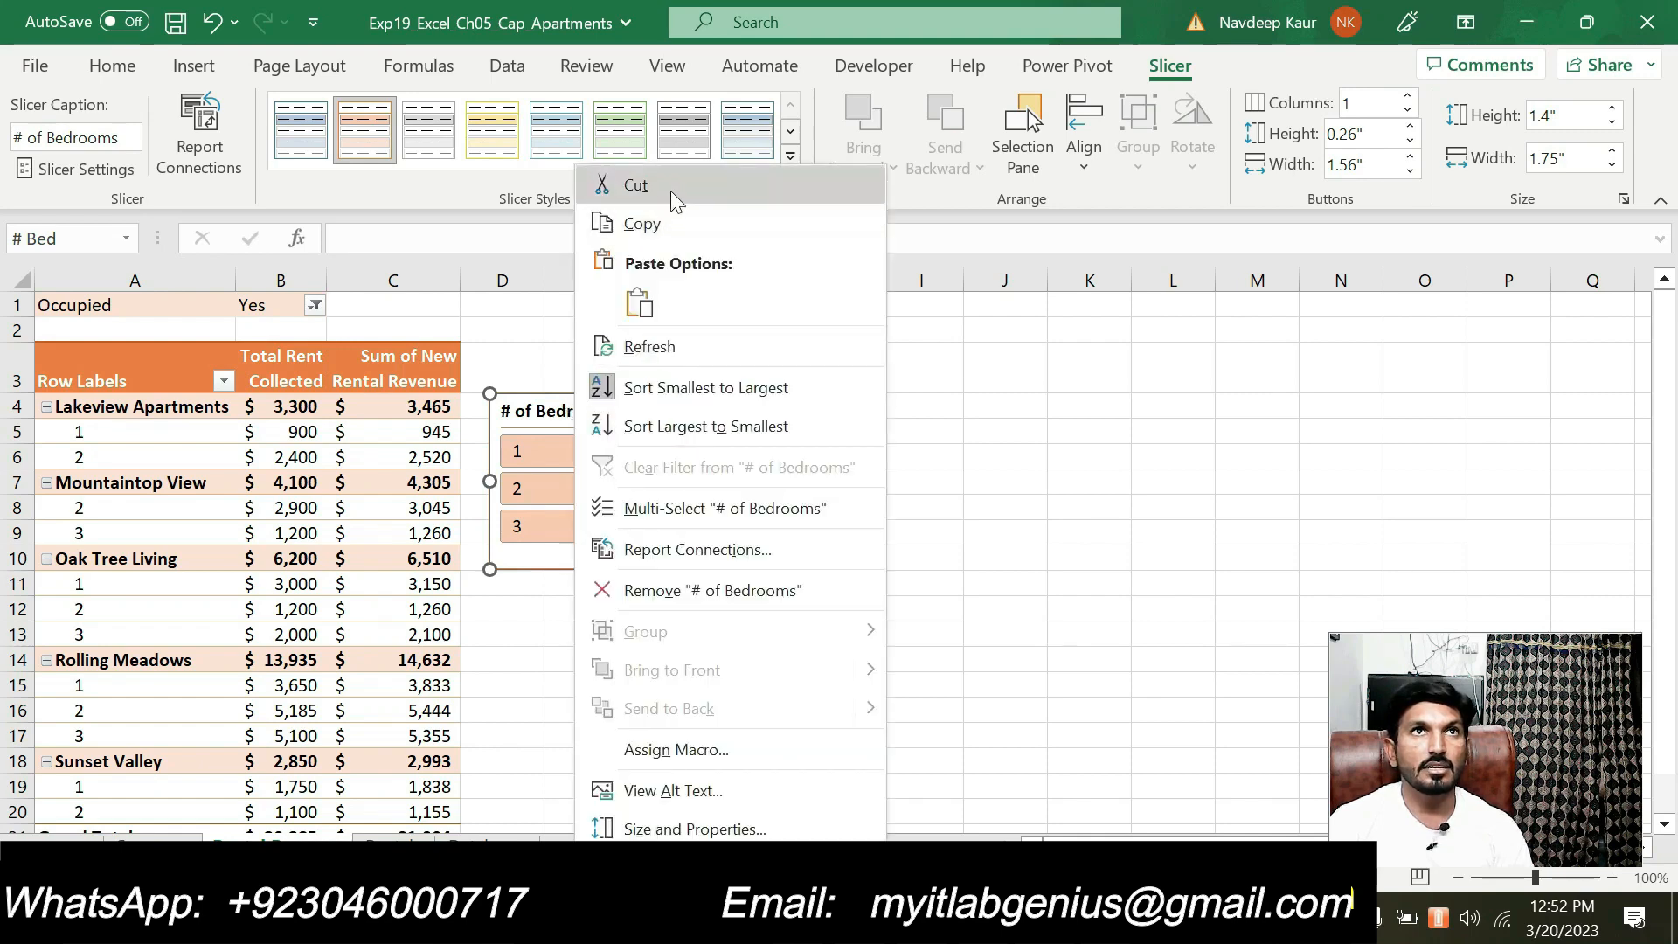
pyautogui.click(603, 184)
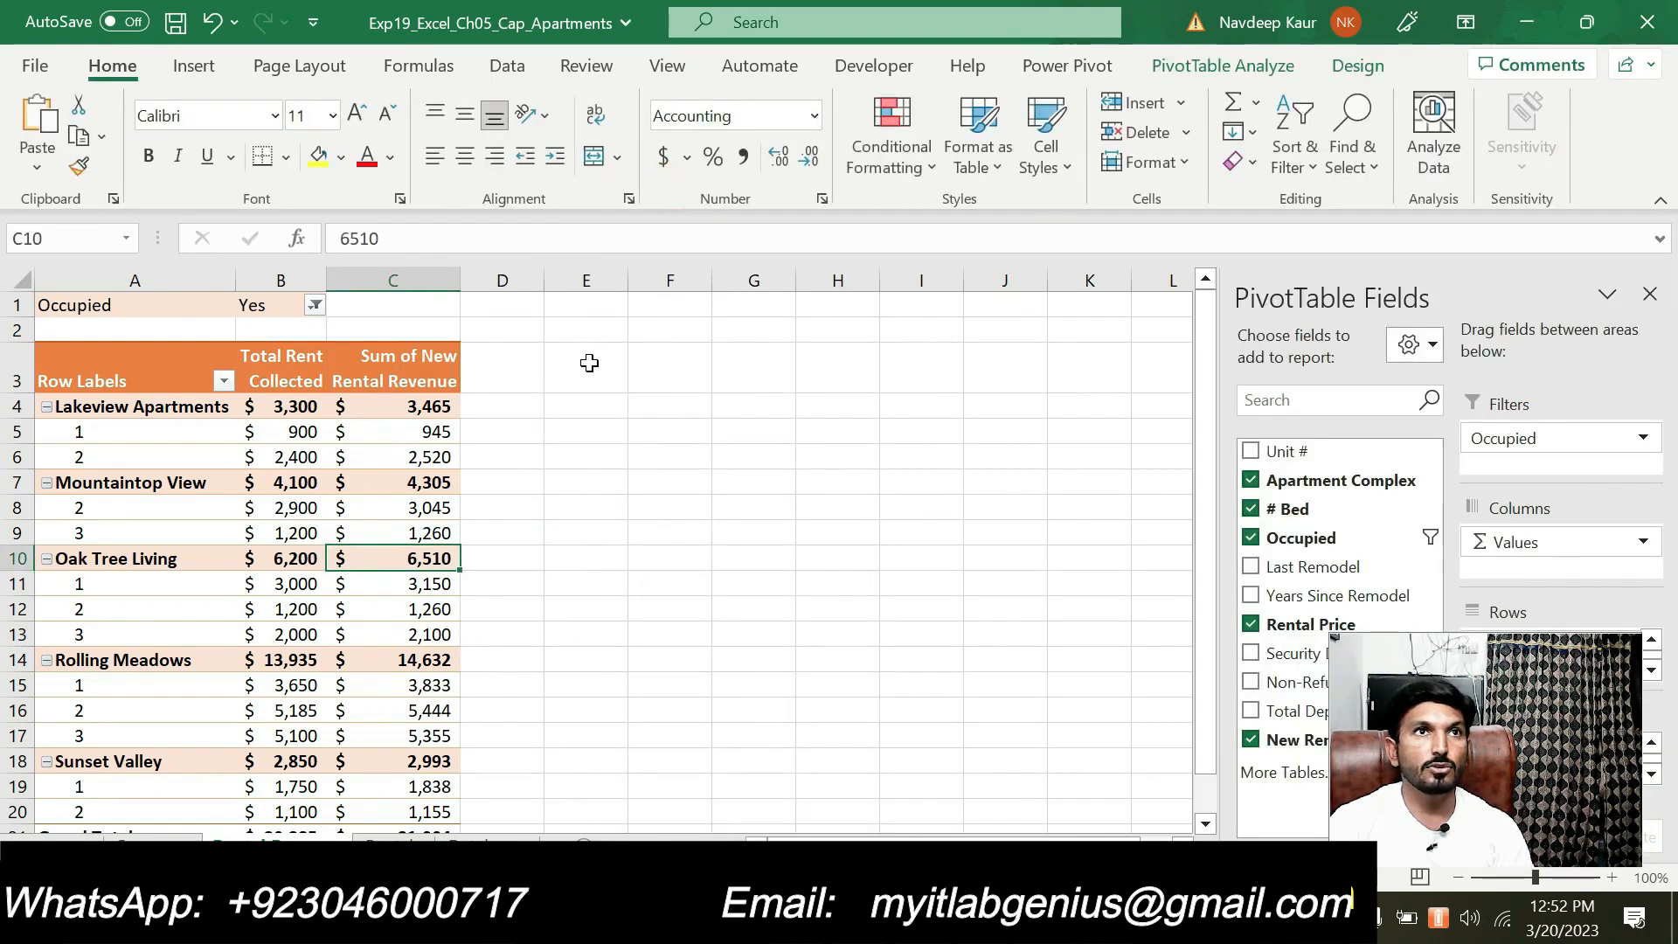
pyautogui.click(588, 363)
pyautogui.click(593, 325)
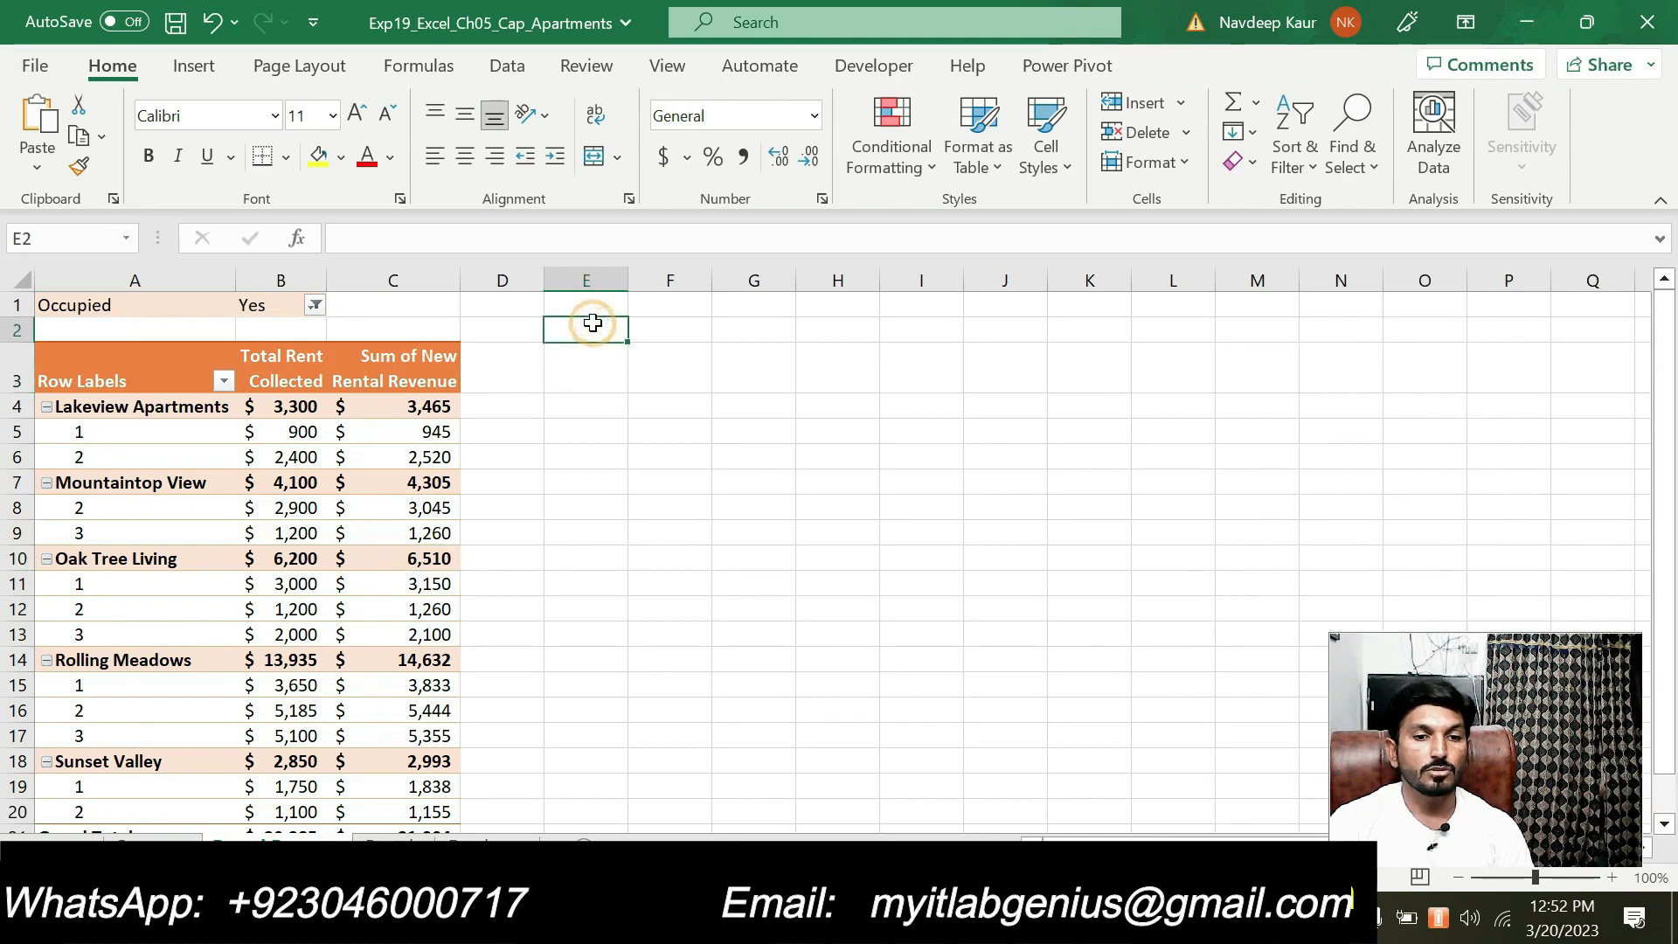
pyautogui.click(55, 135)
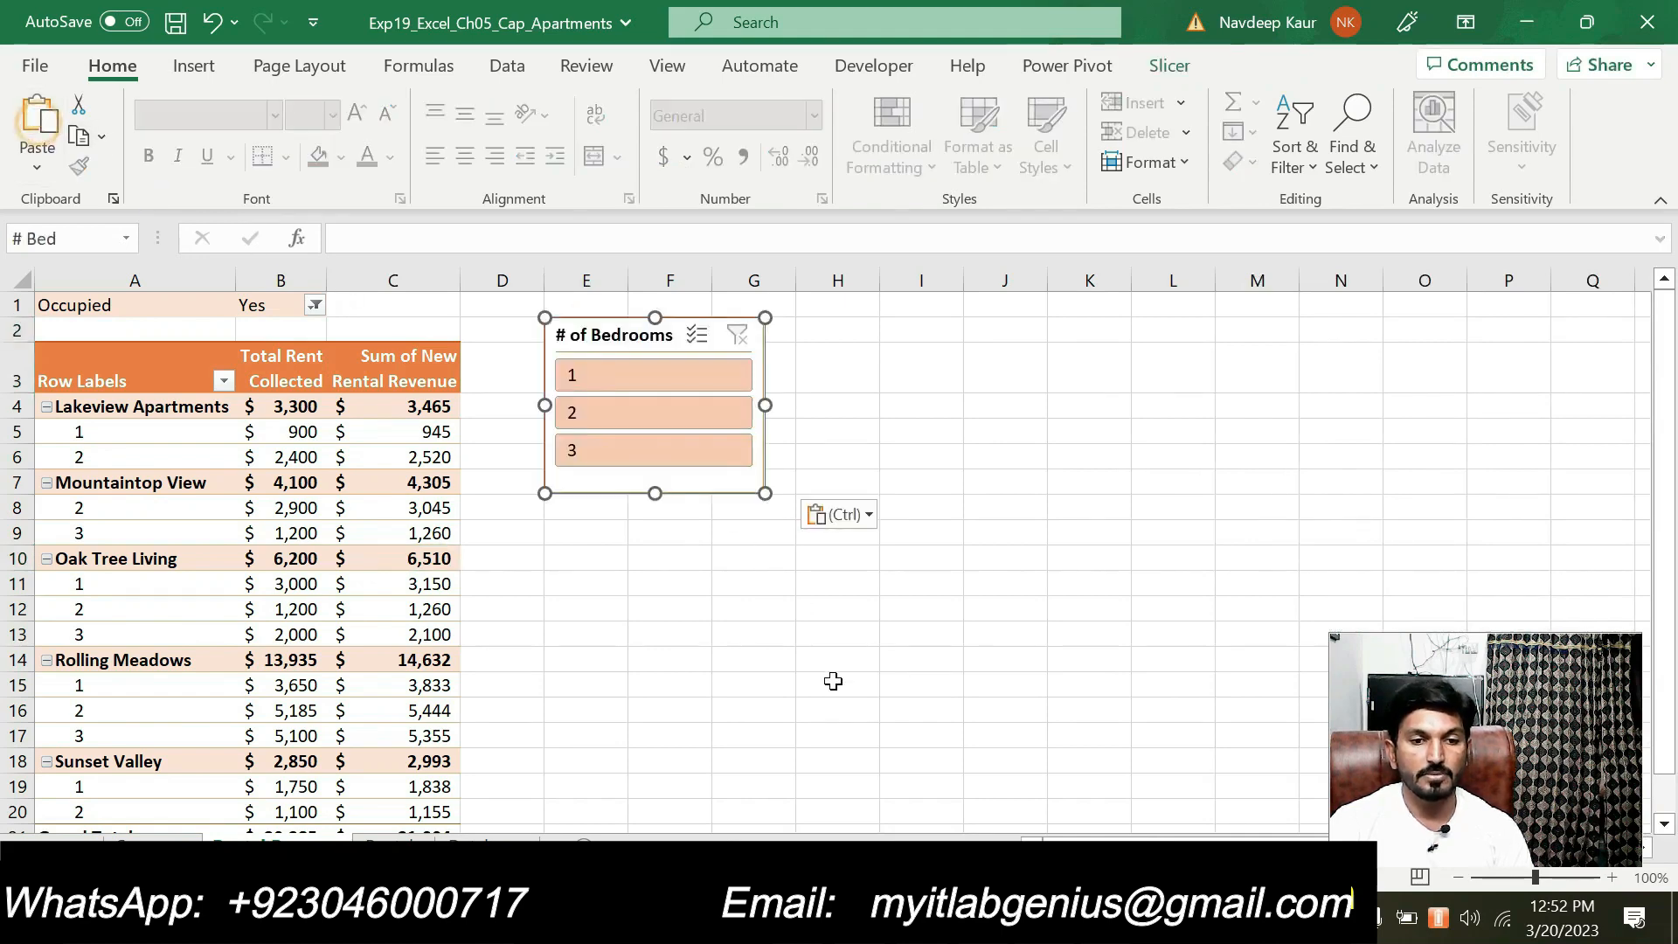
pyautogui.click(863, 725)
# Switch to the Word instructions, clear the highlight from step 13 and highlight step 14 about the Last Remodel timeline
pyautogui.hotkey('alt', 'Tab')
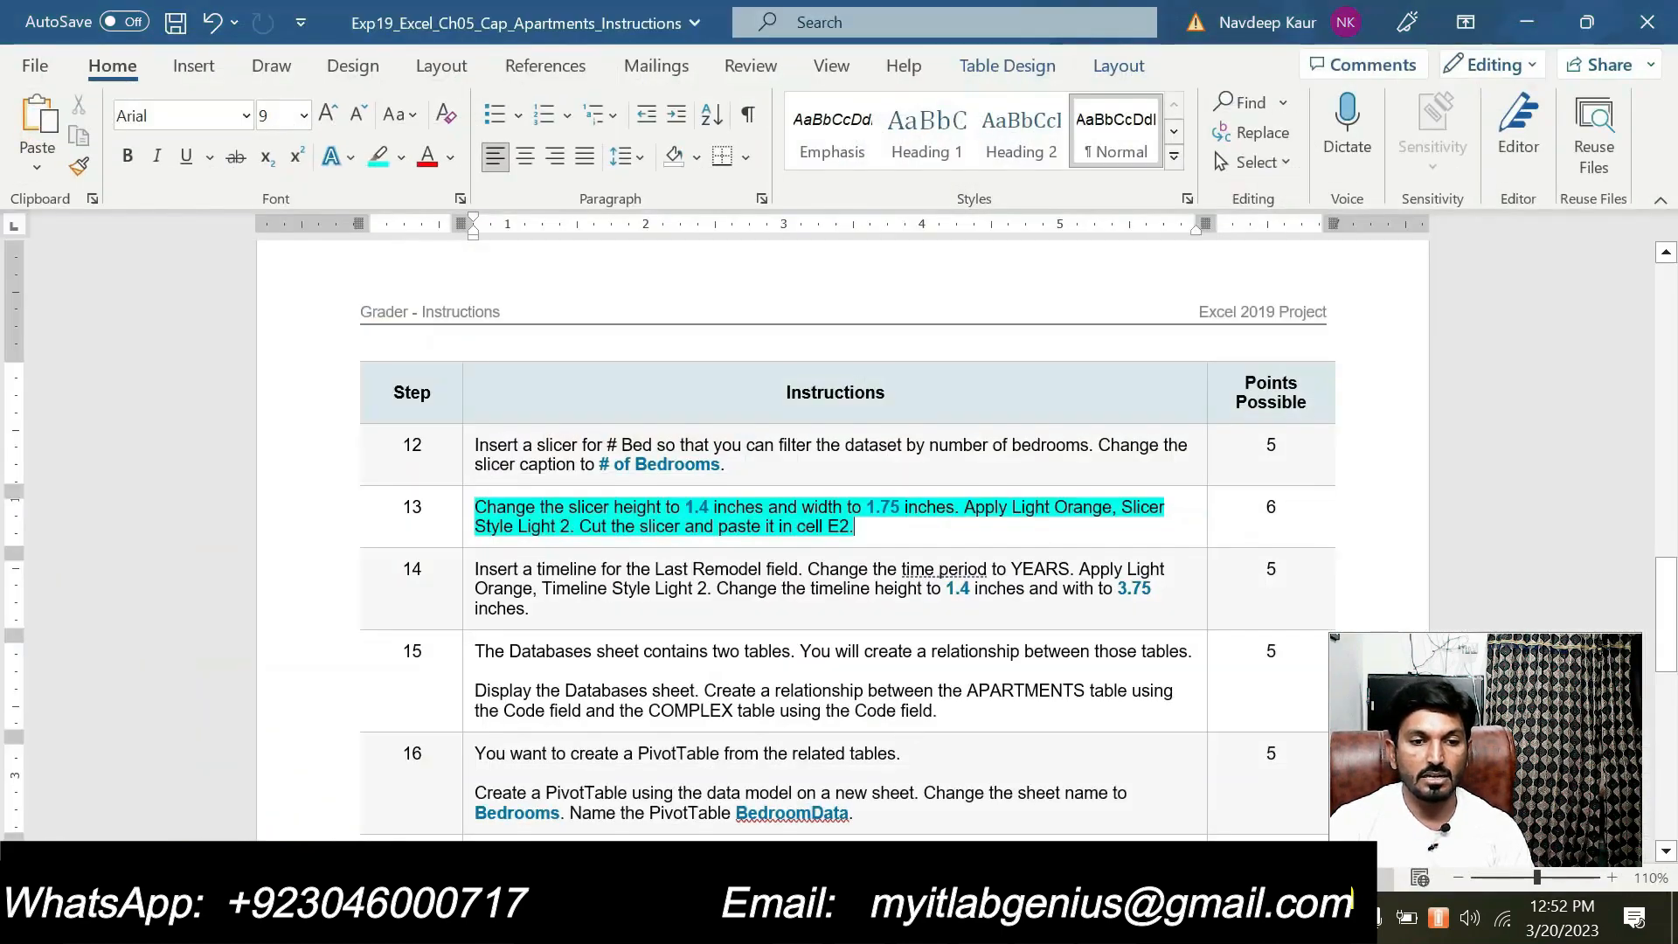
pyautogui.scroll(-2, 839, 525)
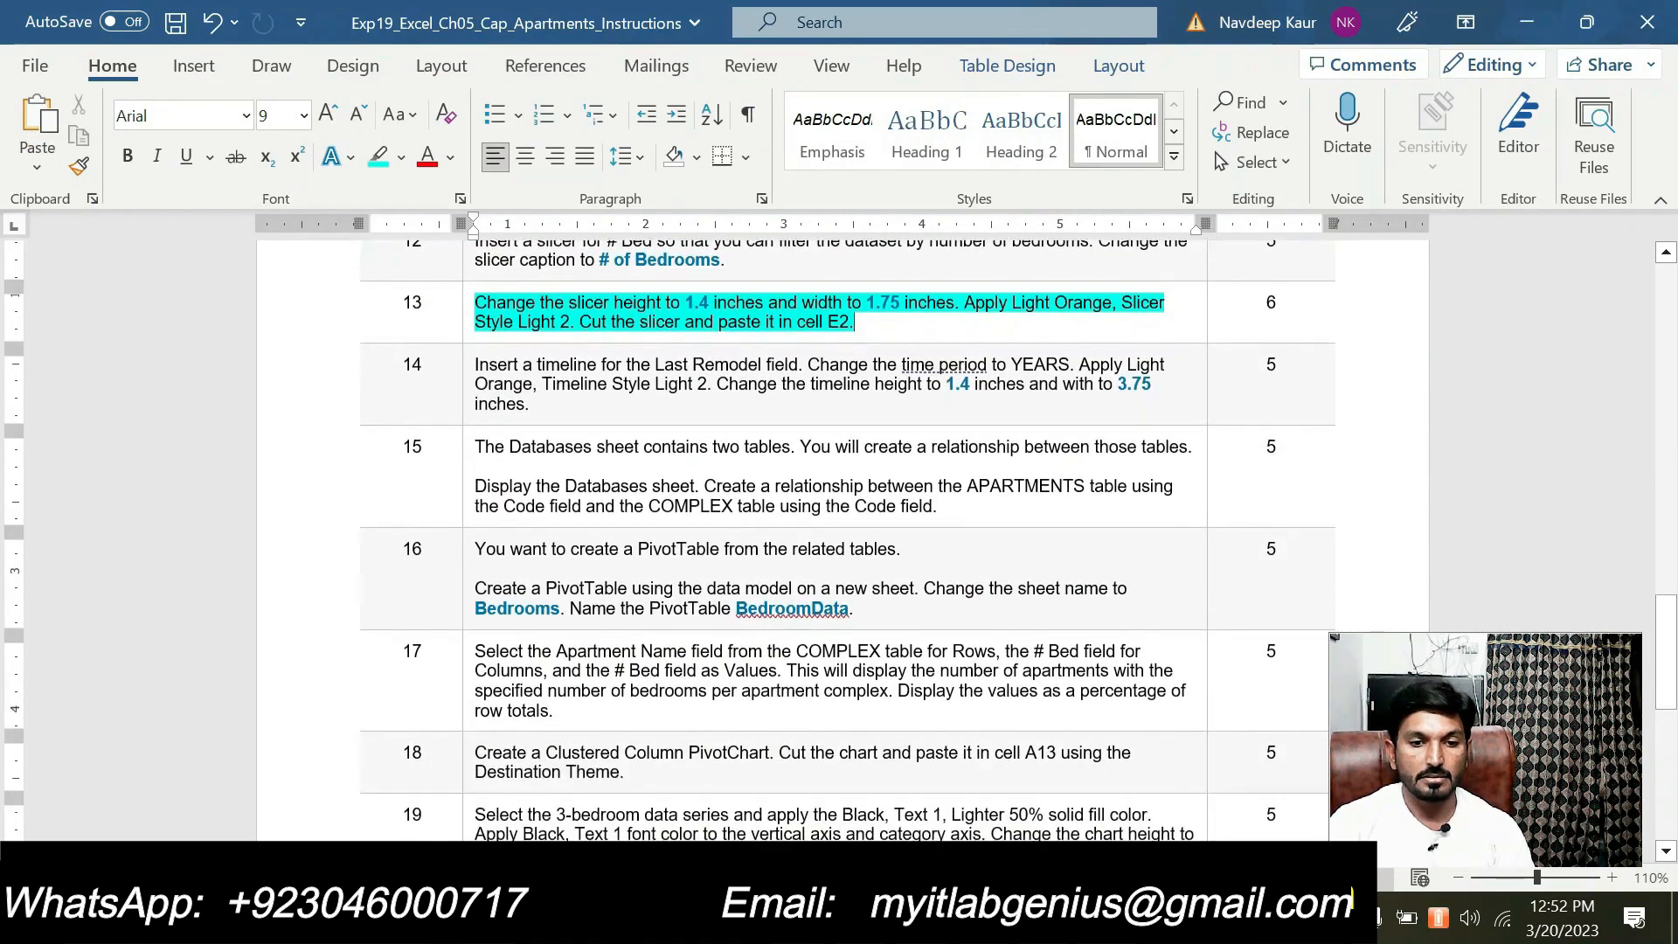
pyautogui.scroll(-5, 854, 323)
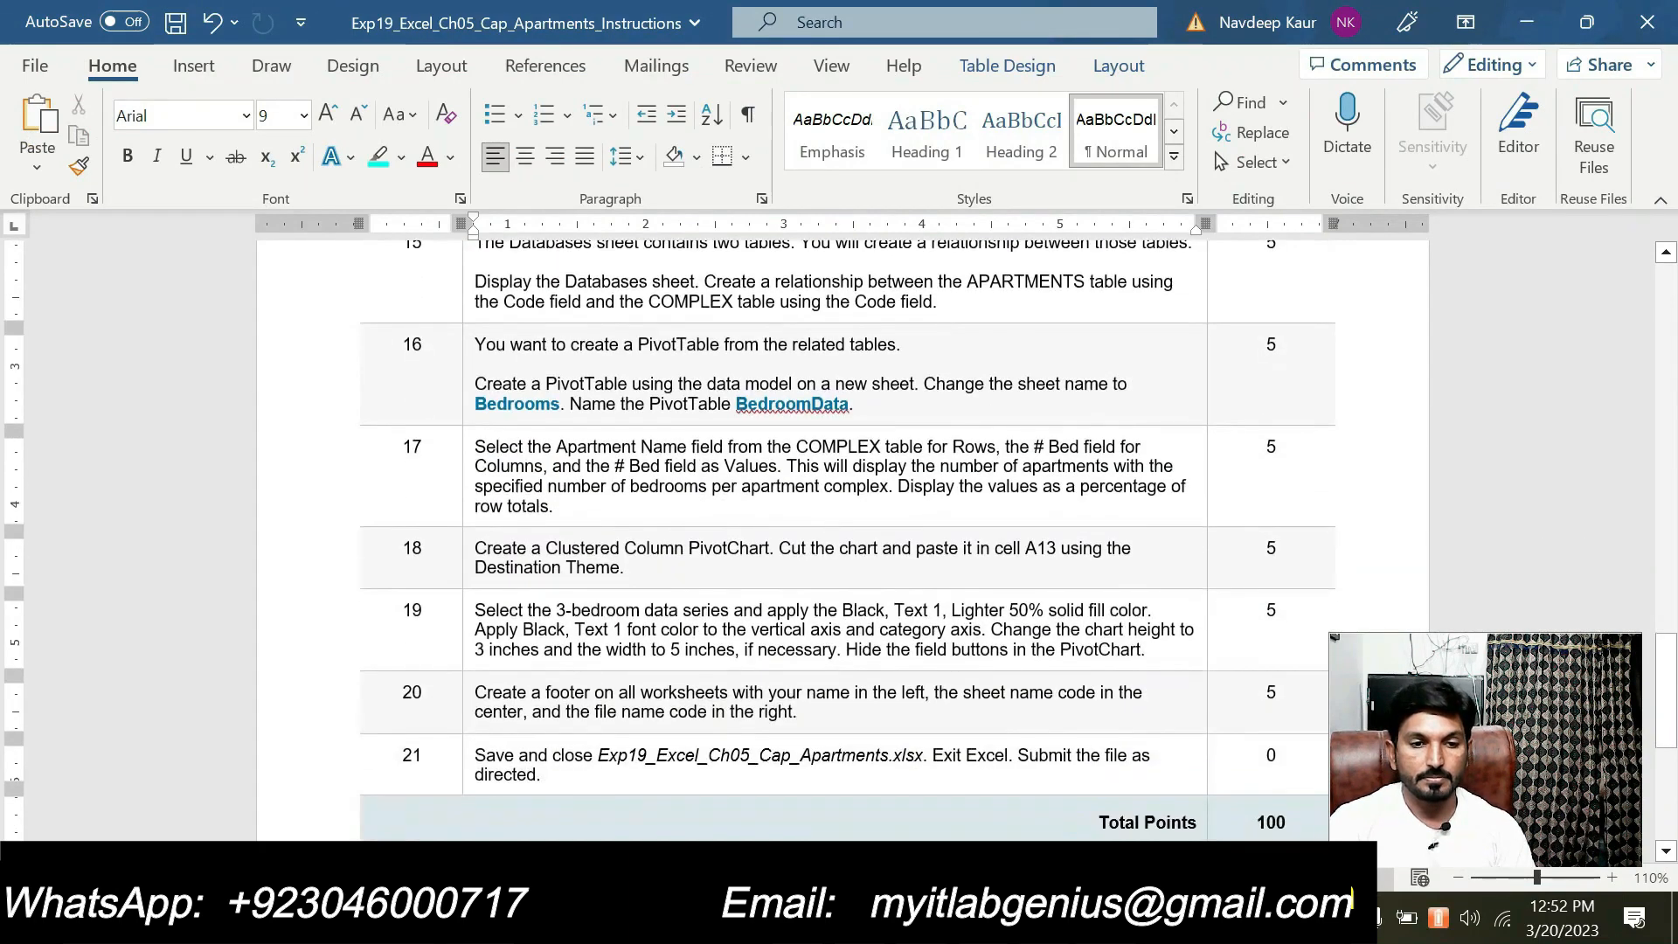
pyautogui.scroll(5, 854, 323)
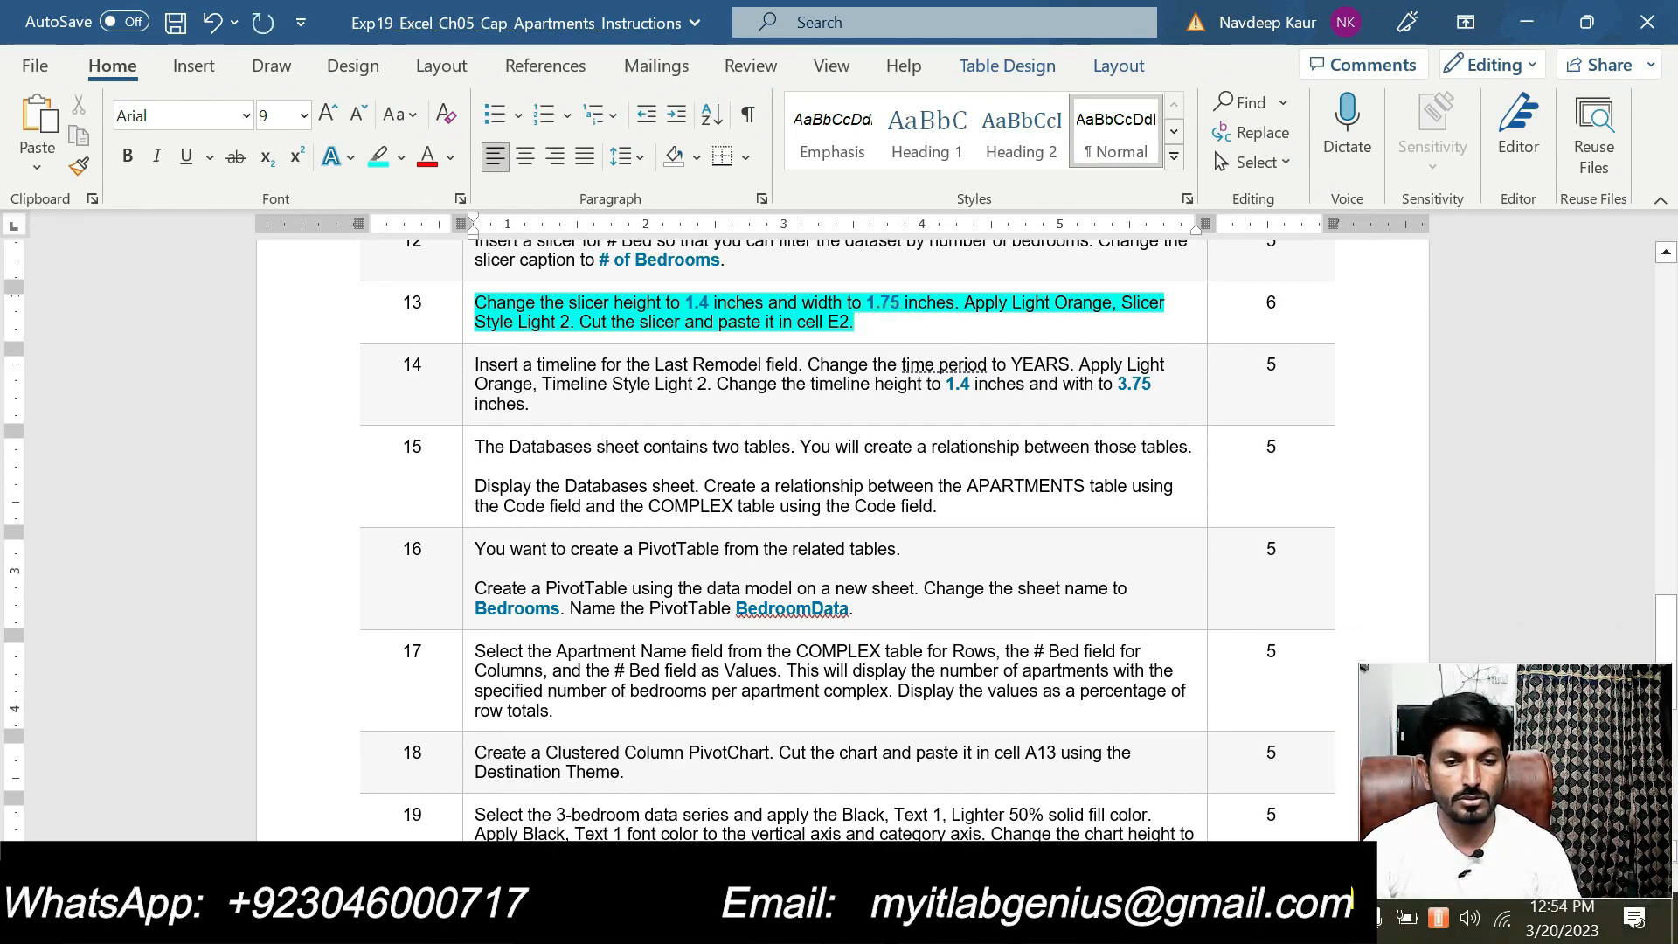
pyautogui.moveTo(865, 324); pyautogui.dragTo(479, 306)
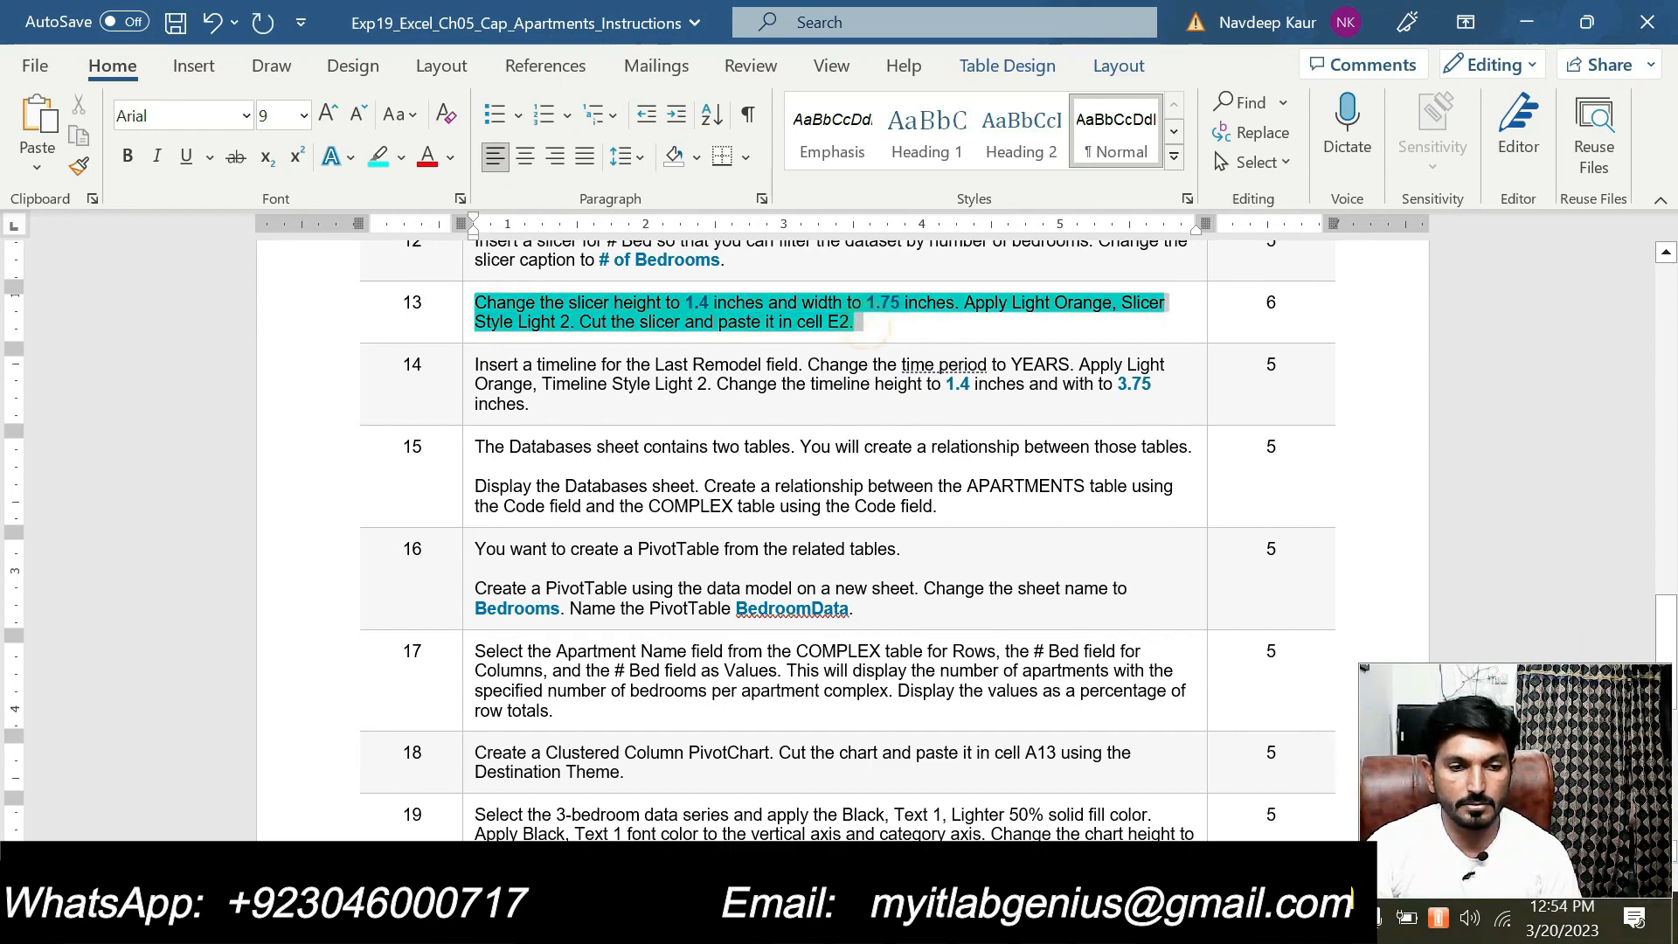
pyautogui.click(588, 262)
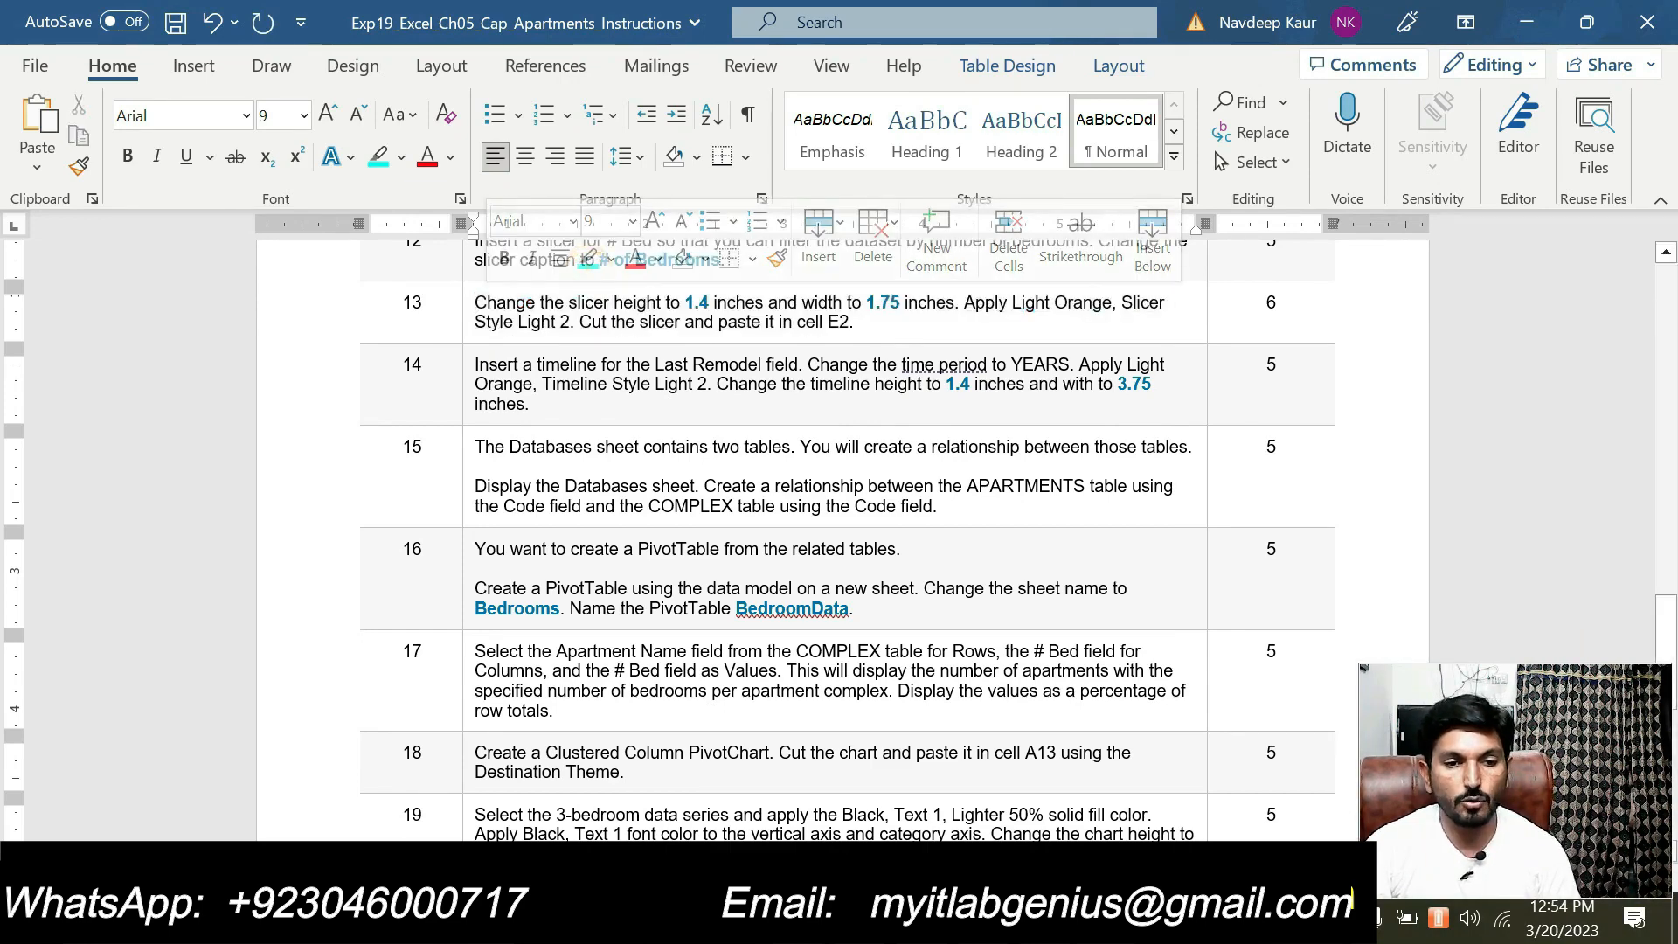
pyautogui.click(534, 404)
pyautogui.moveTo(534, 404); pyautogui.dragTo(475, 365)
pyautogui.click(598, 328)
pyautogui.click(687, 421)
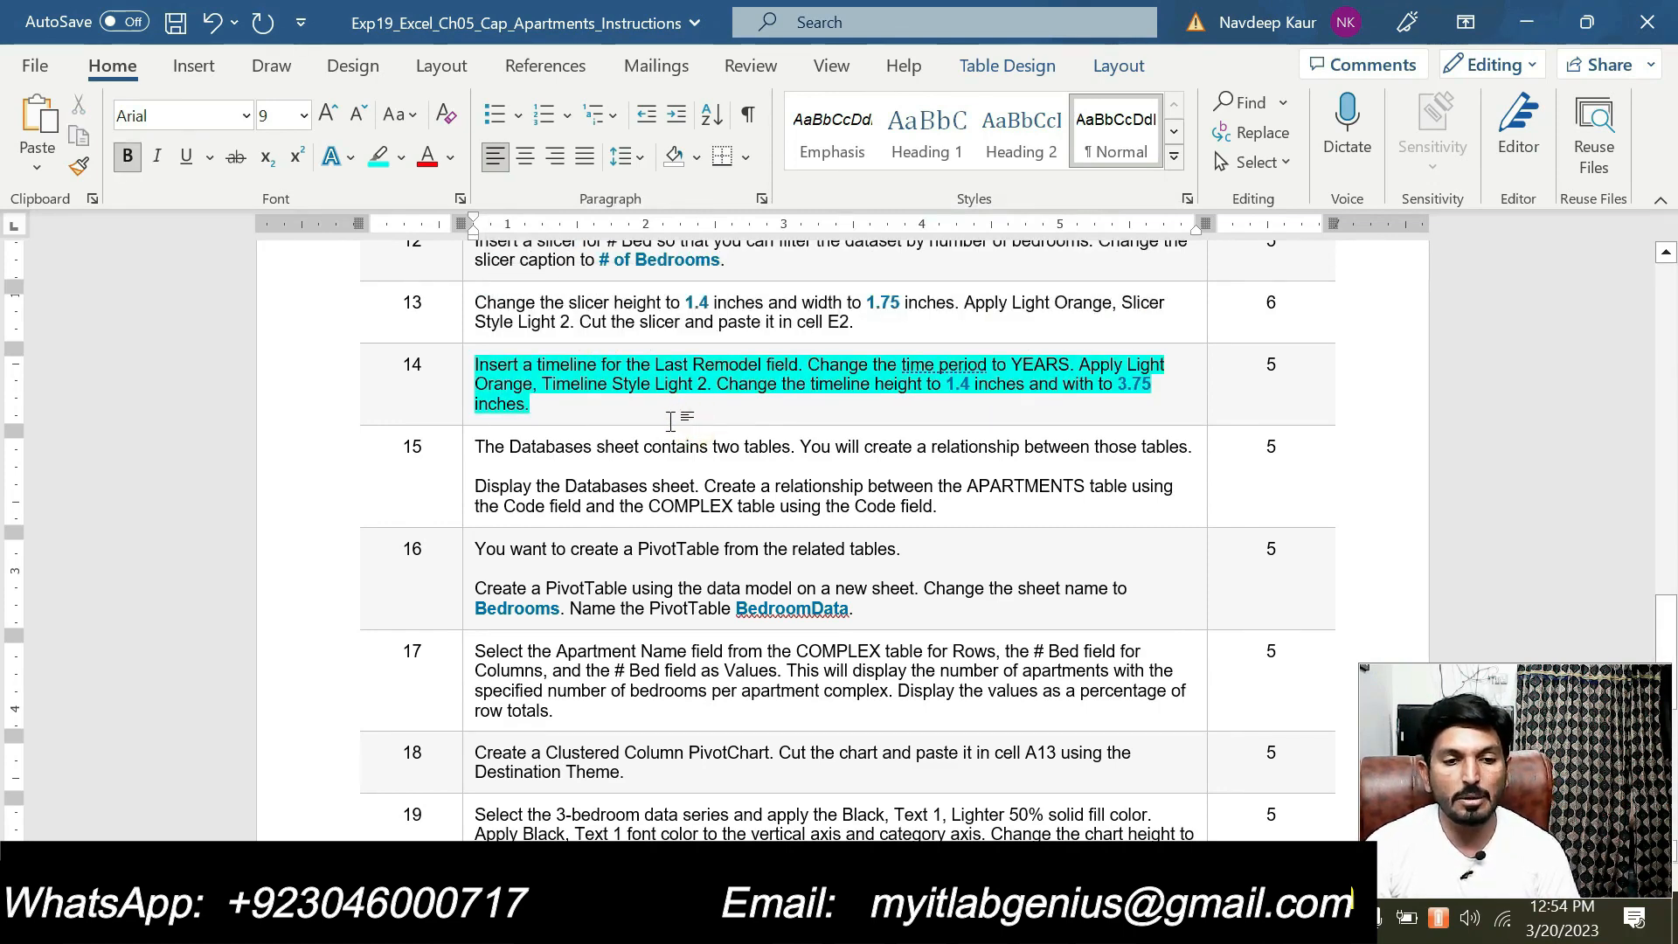
pyautogui.scroll(-2, 671, 421)
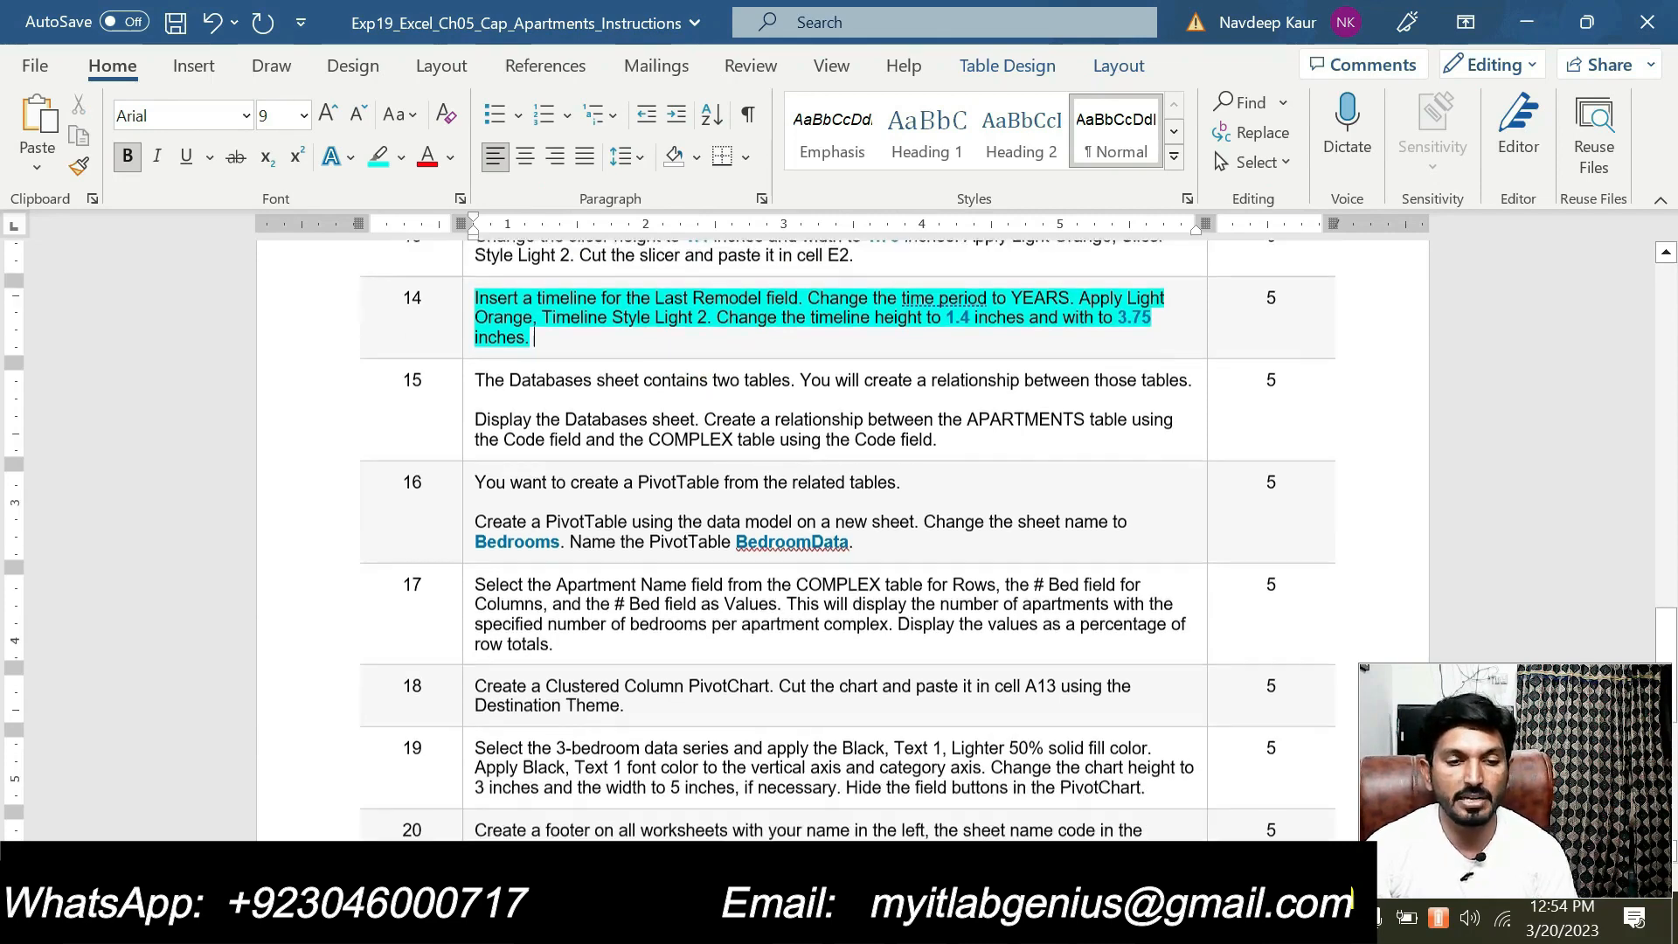
pyautogui.scroll(1, 670, 420)
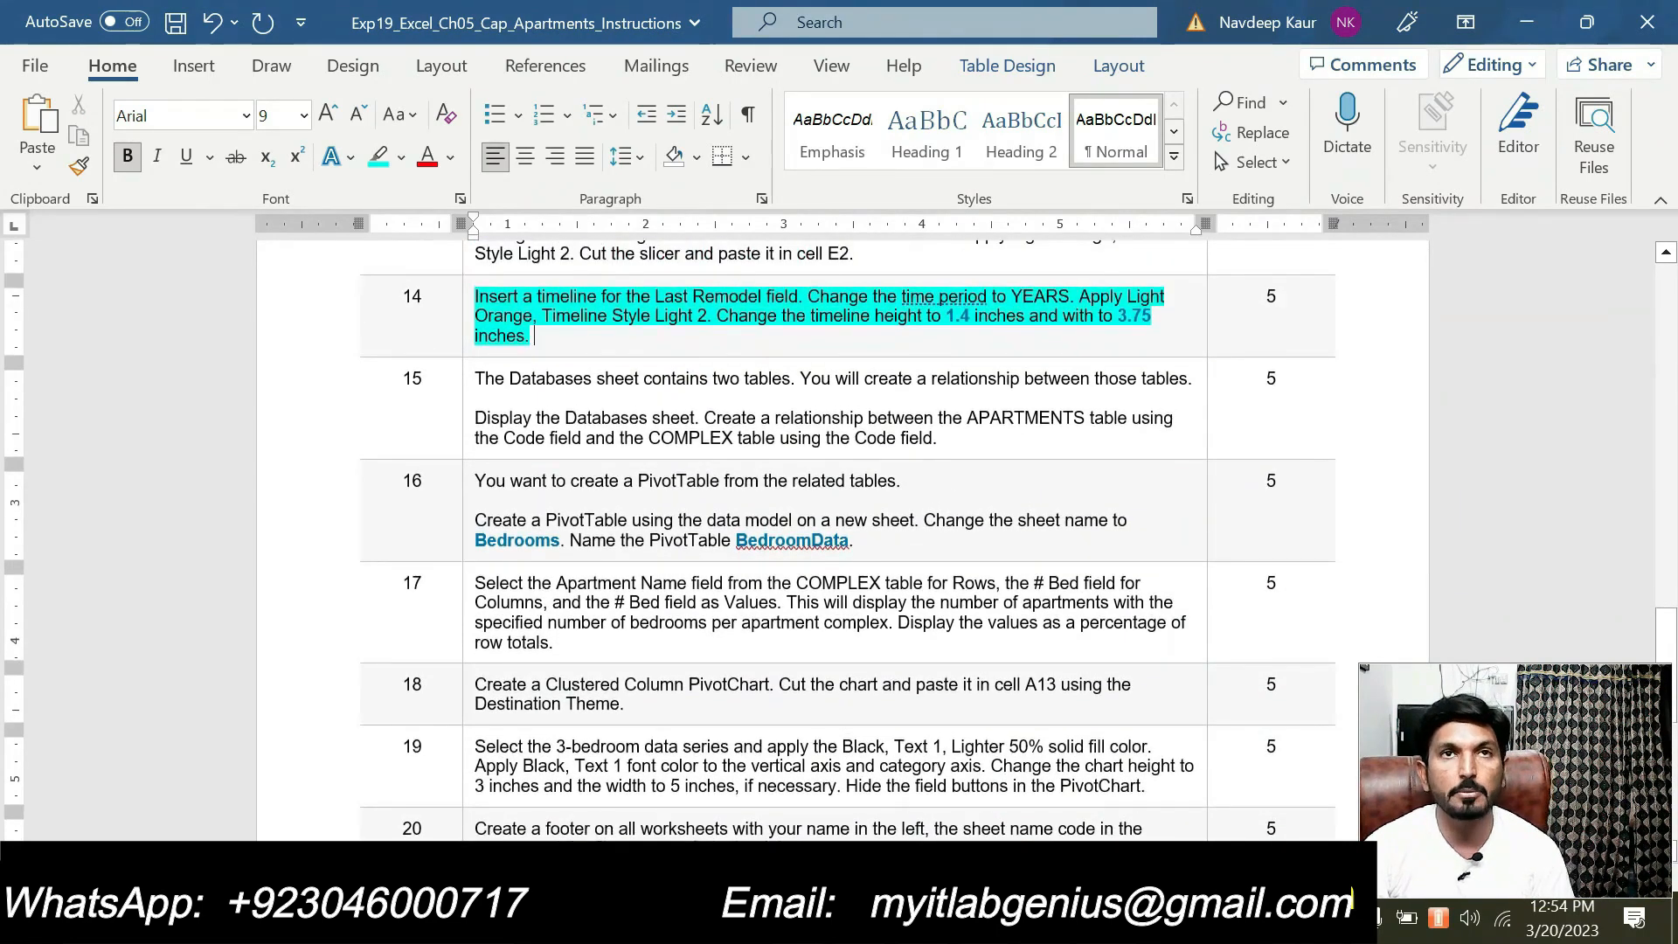
pyautogui.scroll(1, 670, 421)
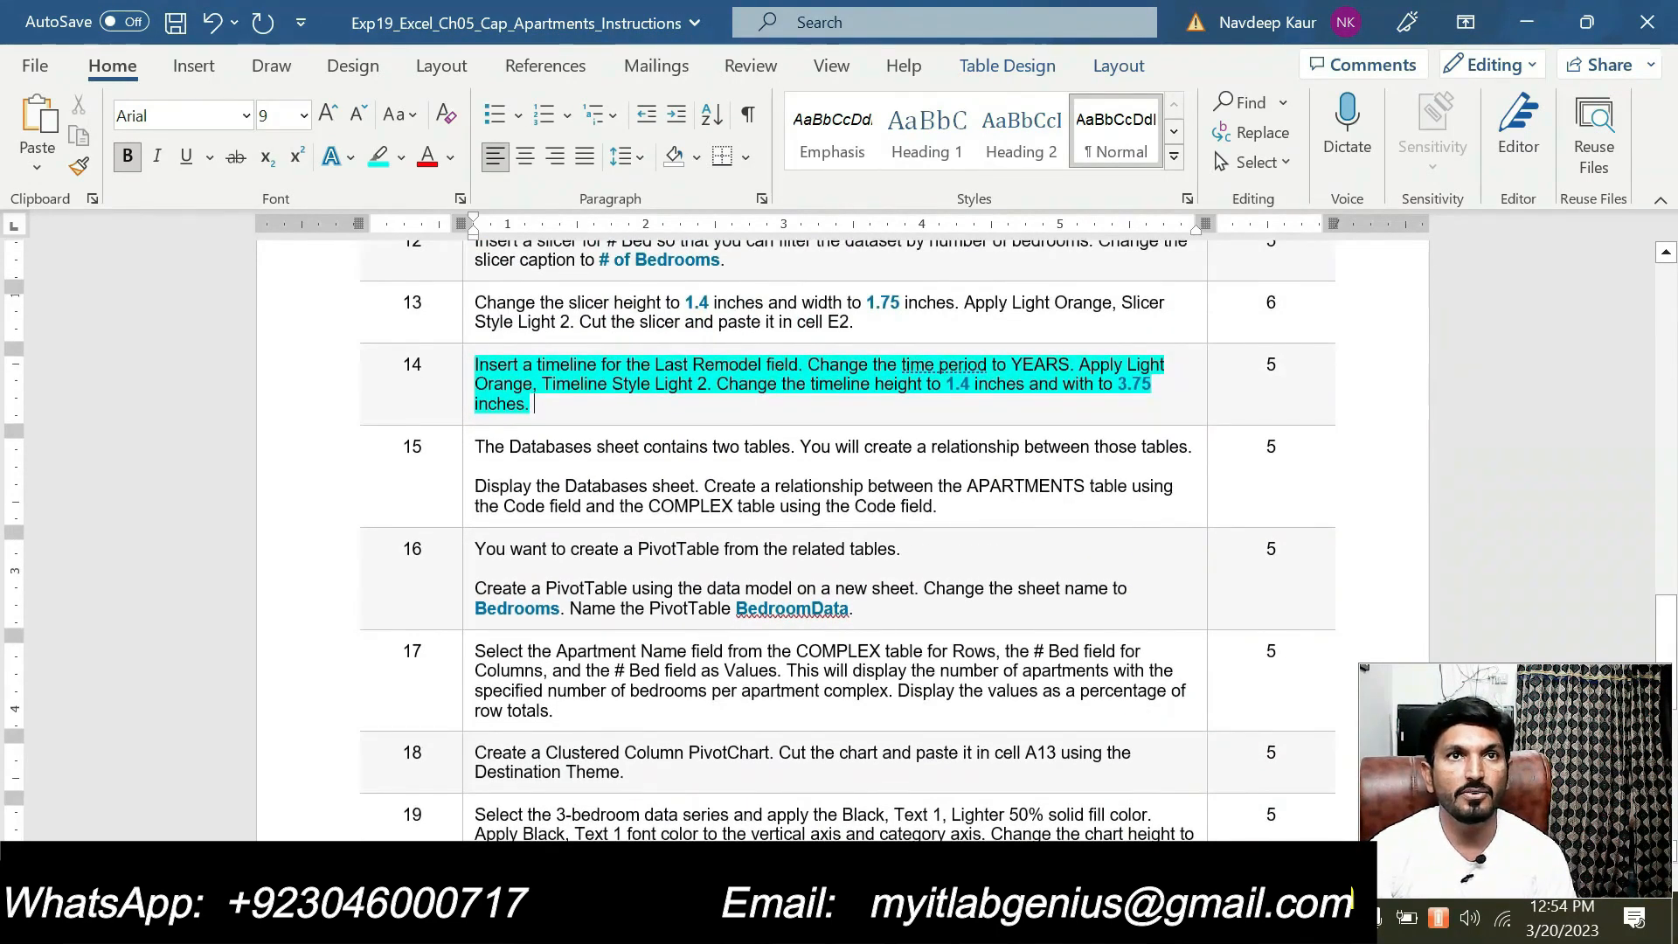
pyautogui.scroll(2, 839, 525)
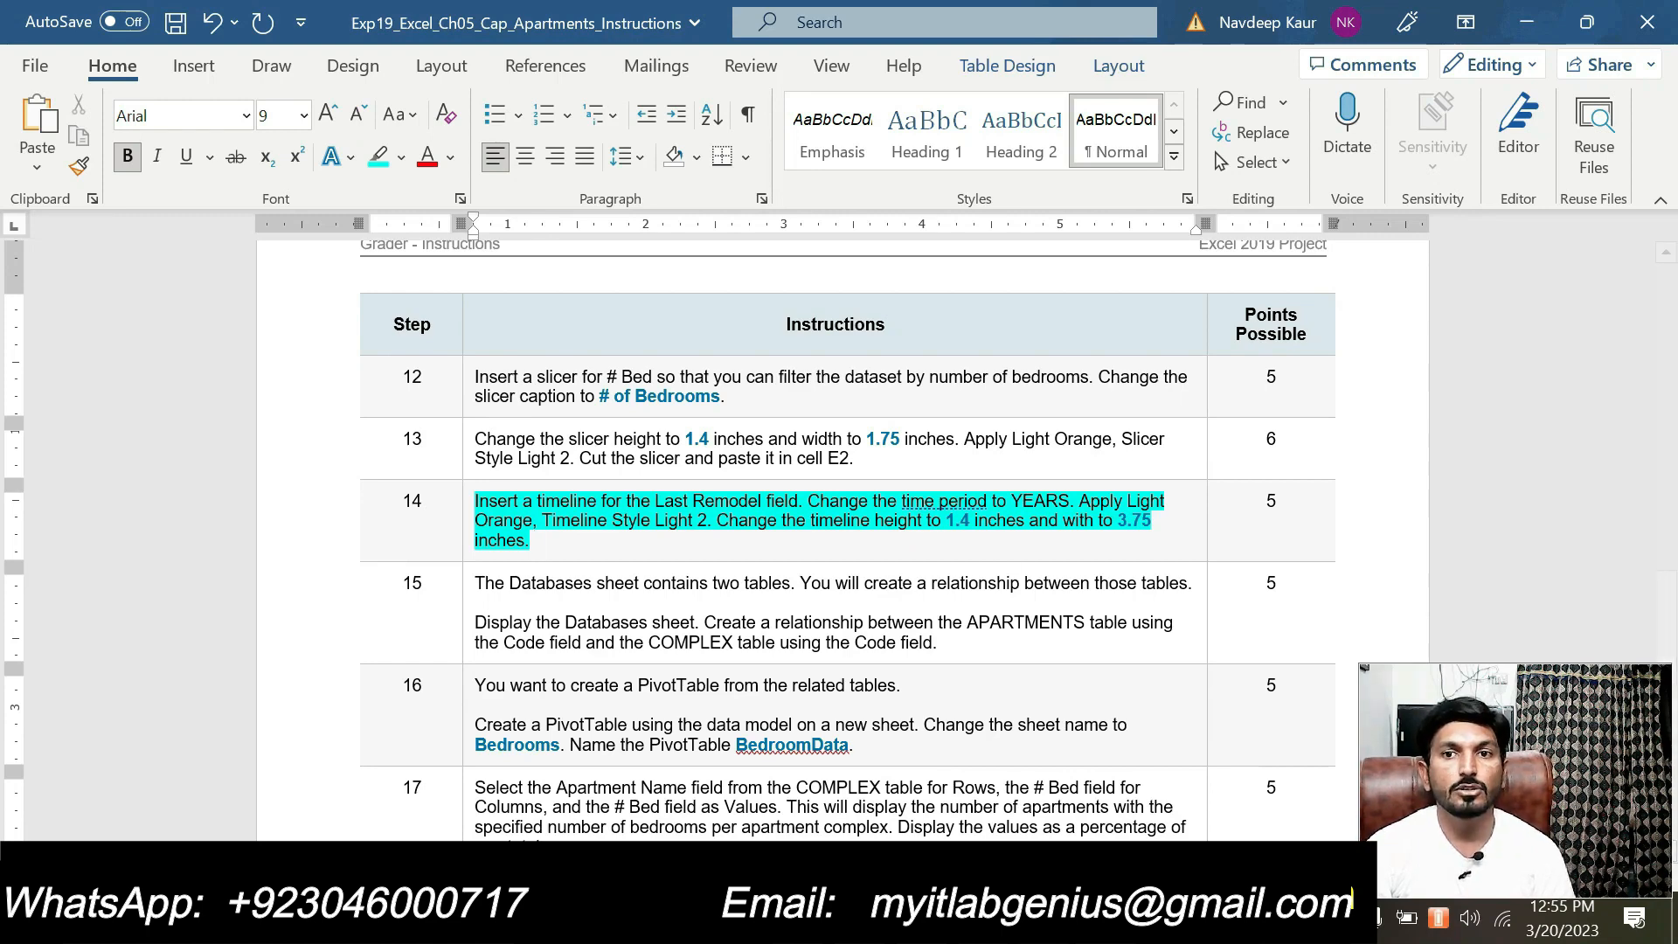
# Switch to the solution workbook and examine the Last Remodel timeline's period, style and size against step 14 of the Word instructions
pyautogui.moveTo(1044, 925)
pyautogui.click(1108, 798)
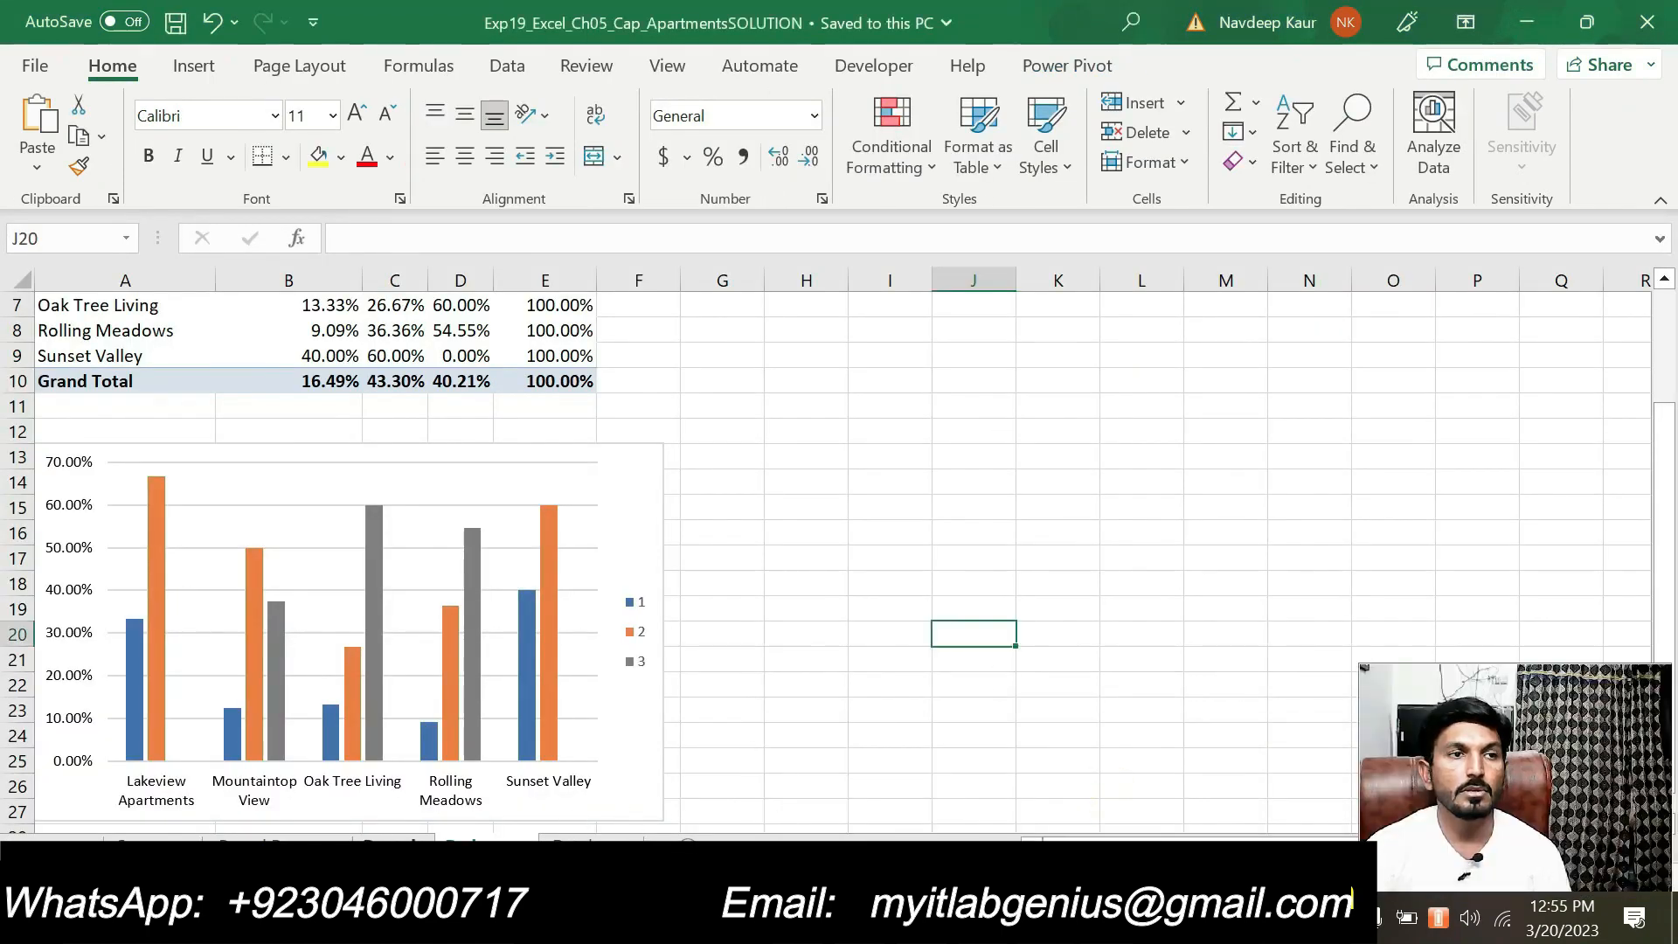
pyautogui.scroll(2, 400, 800)
pyautogui.click(399, 846)
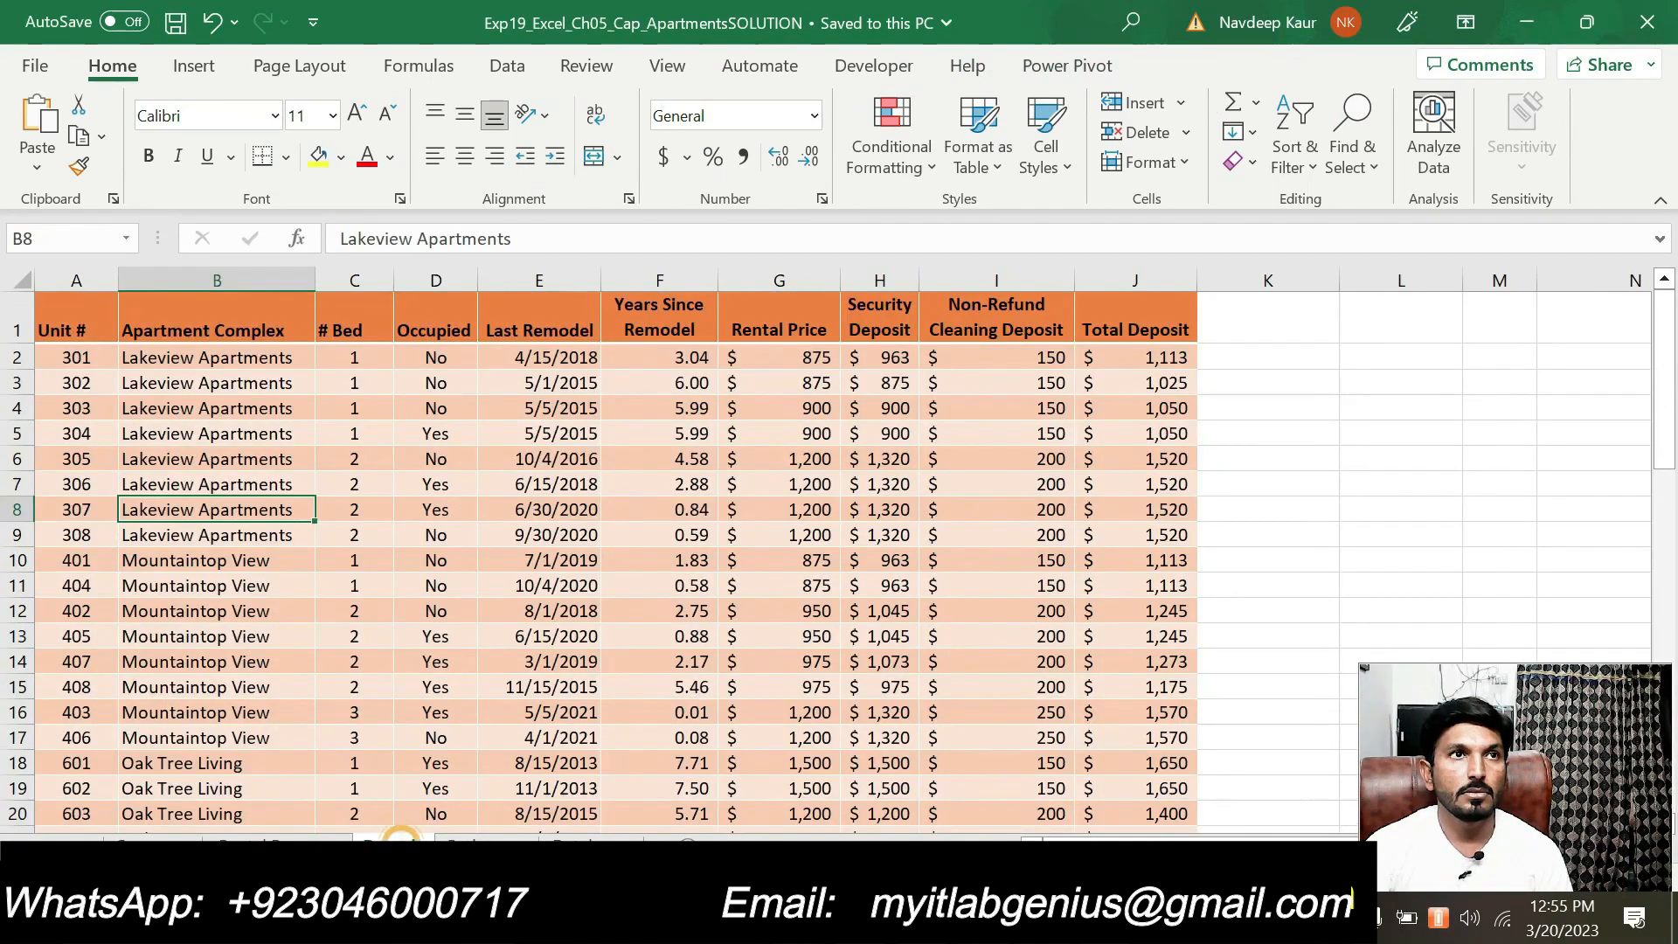
pyautogui.click(298, 846)
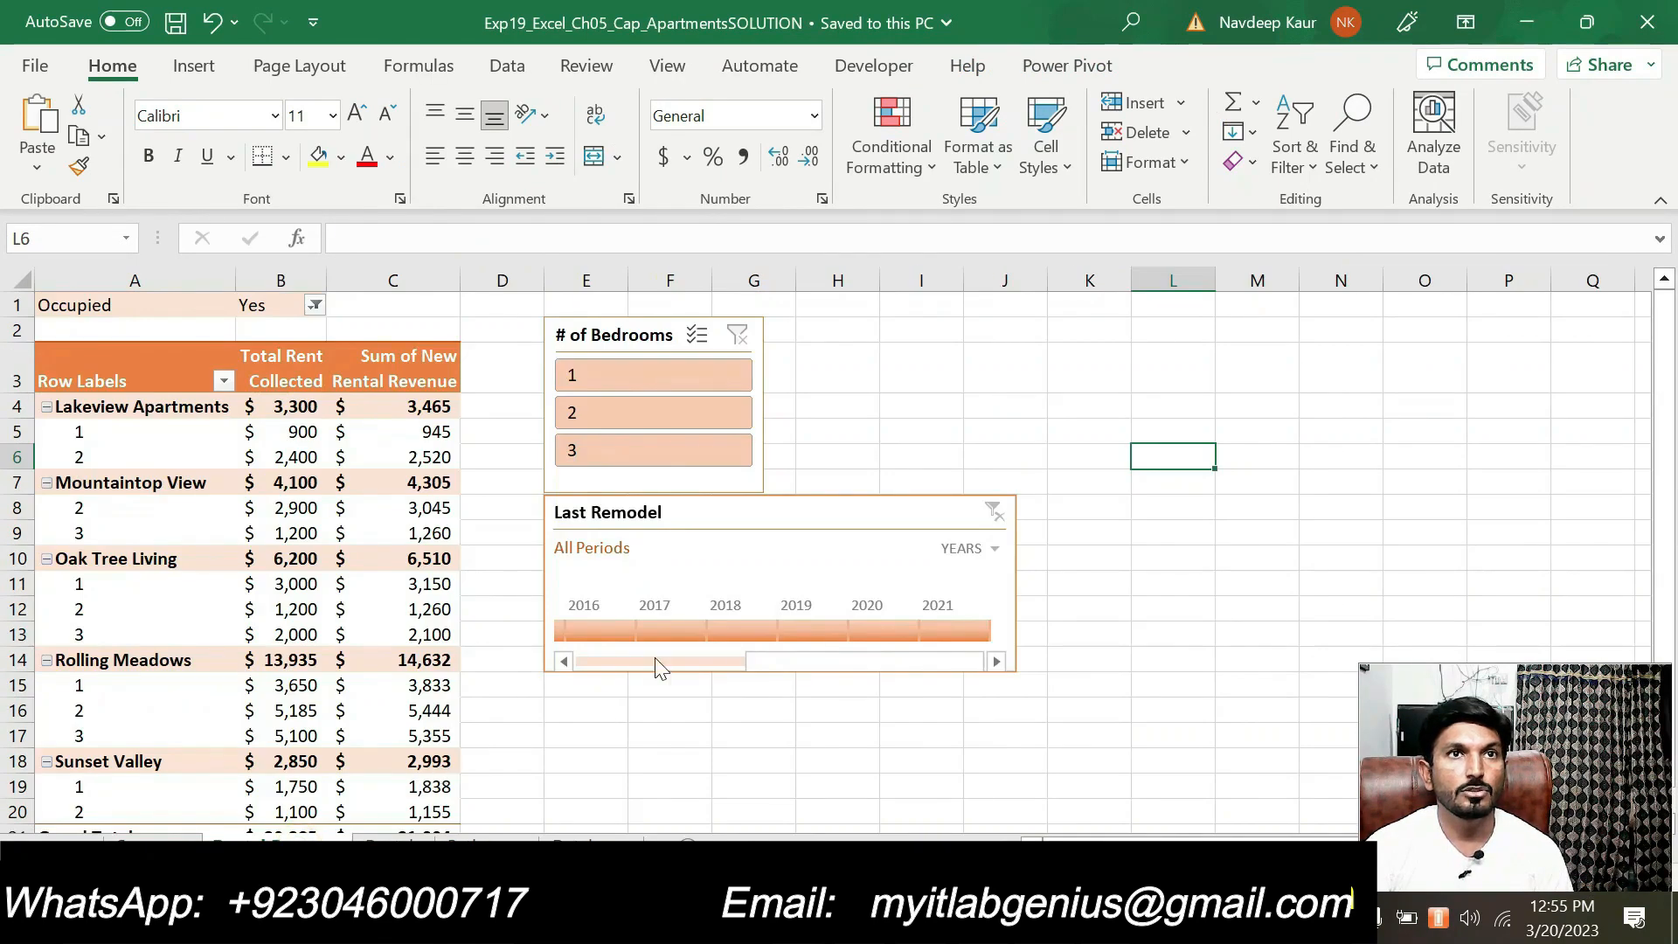
pyautogui.click(731, 512)
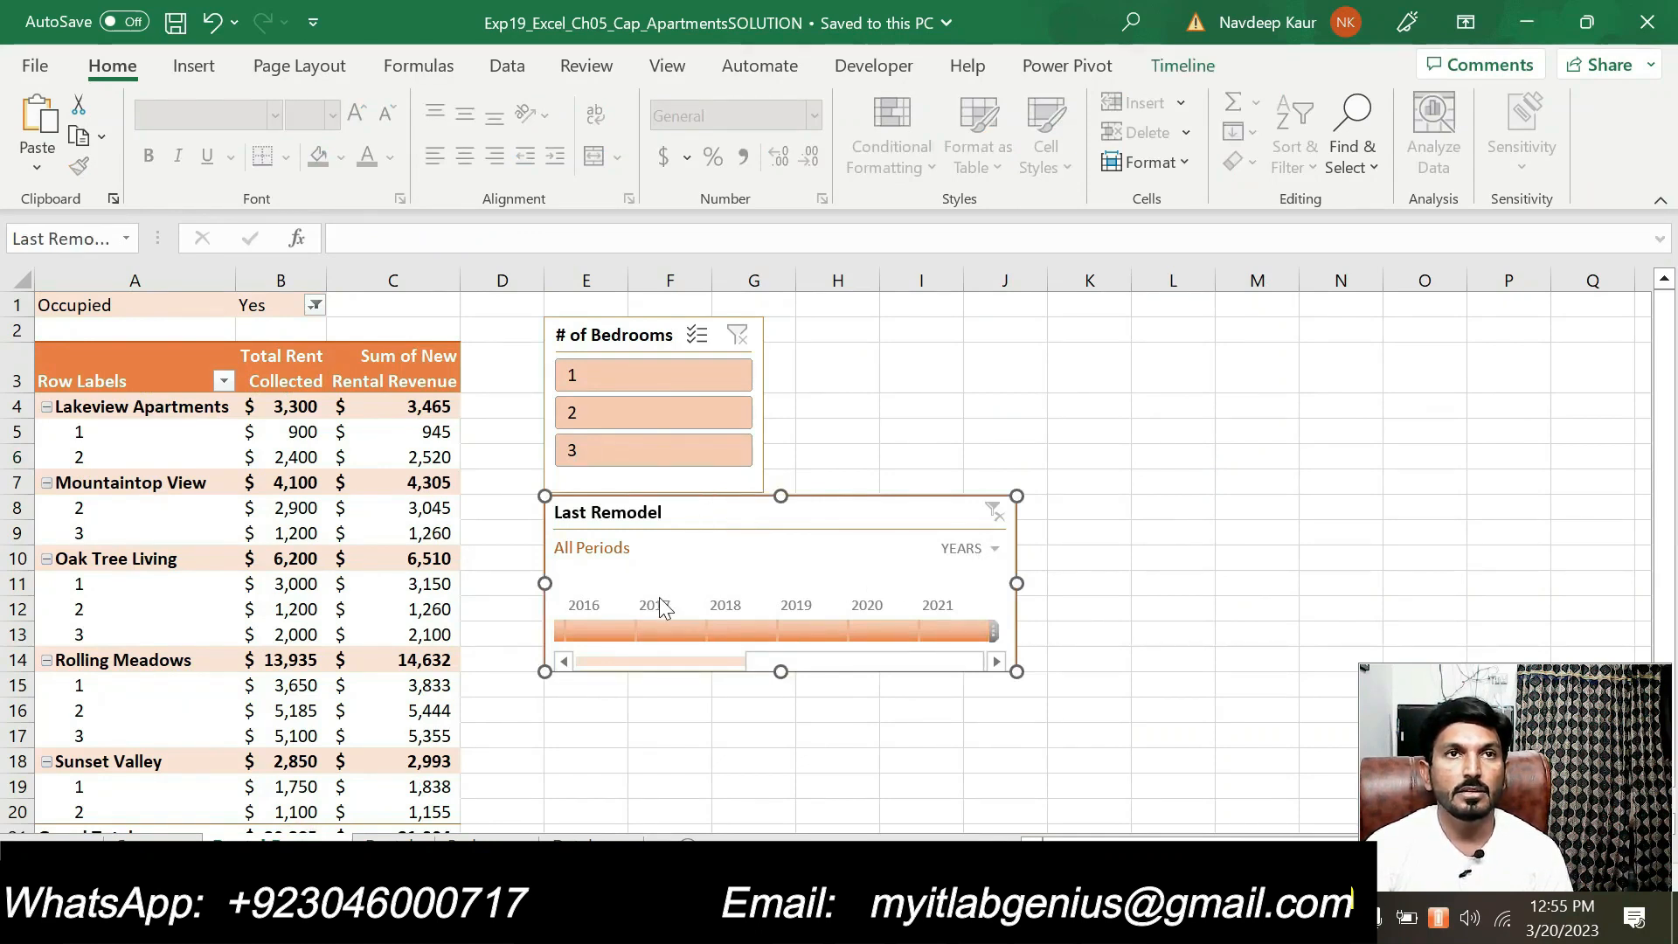
pyautogui.click(1162, 73)
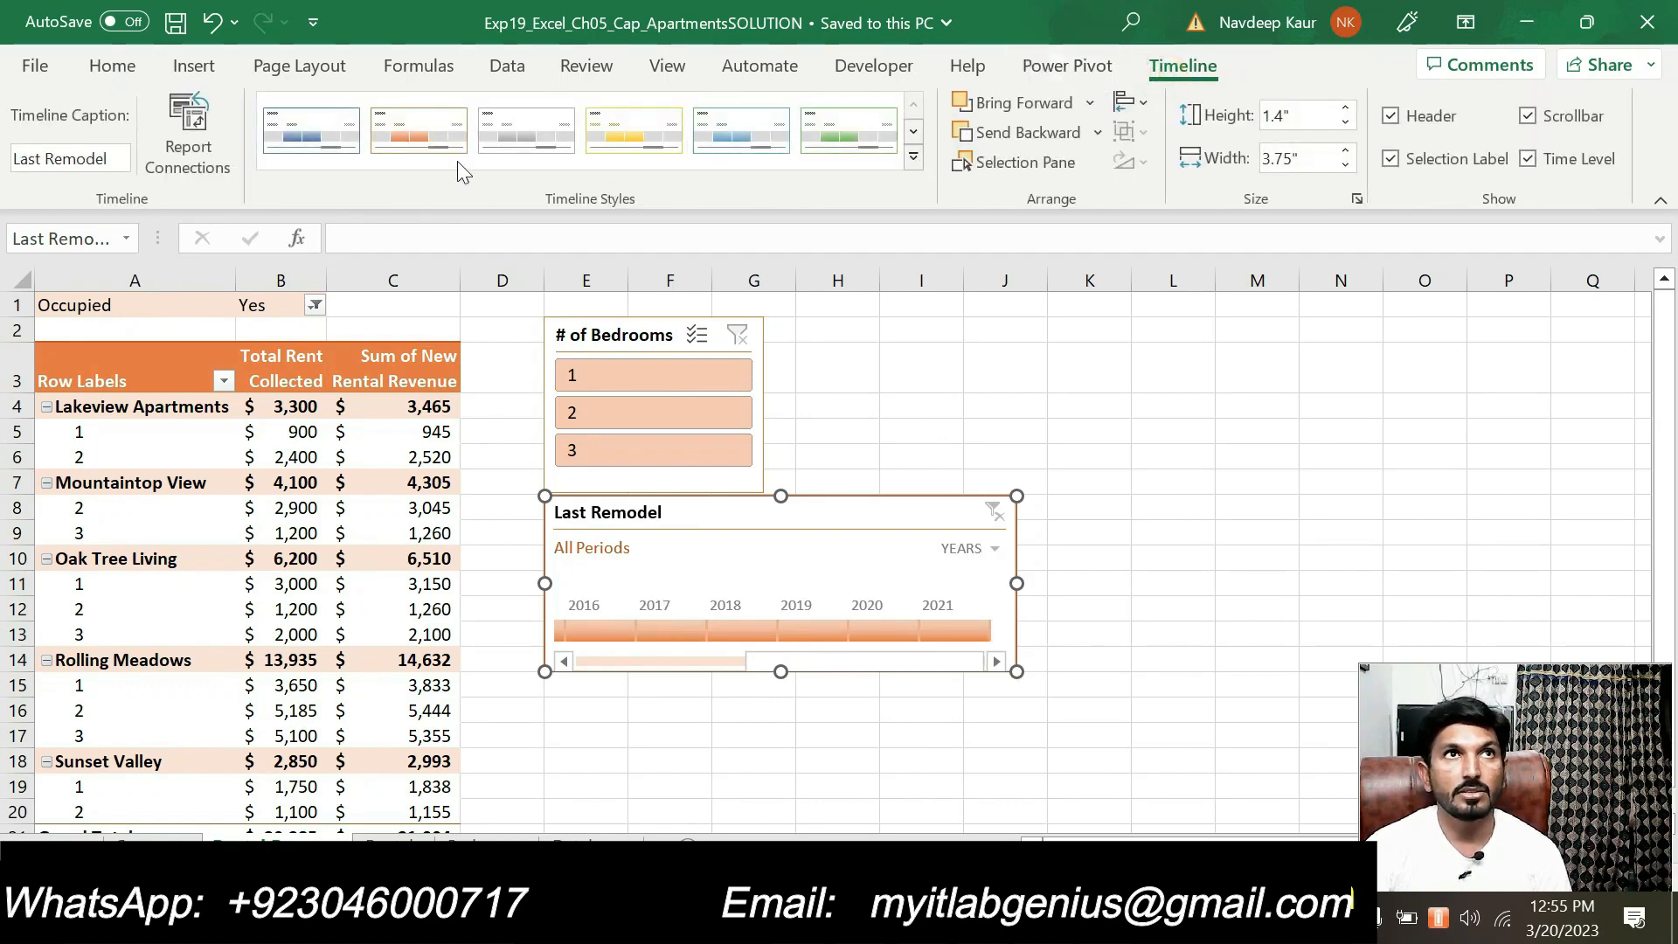
pyautogui.click(758, 808)
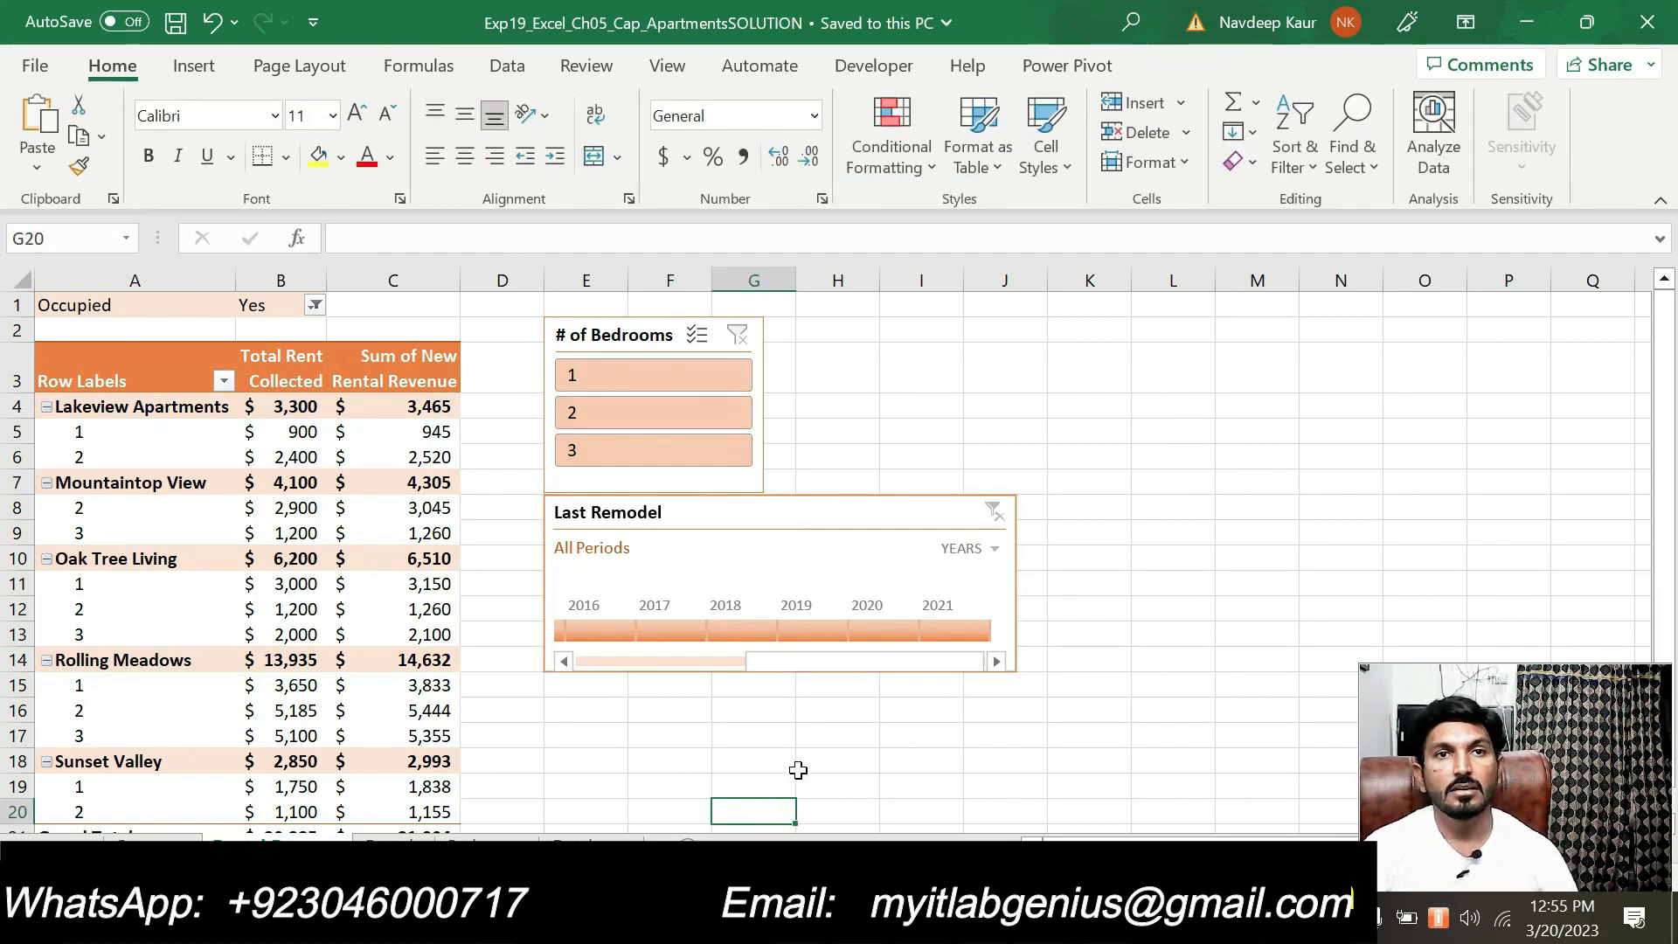
pyautogui.hotkey('alt', 'Tab')
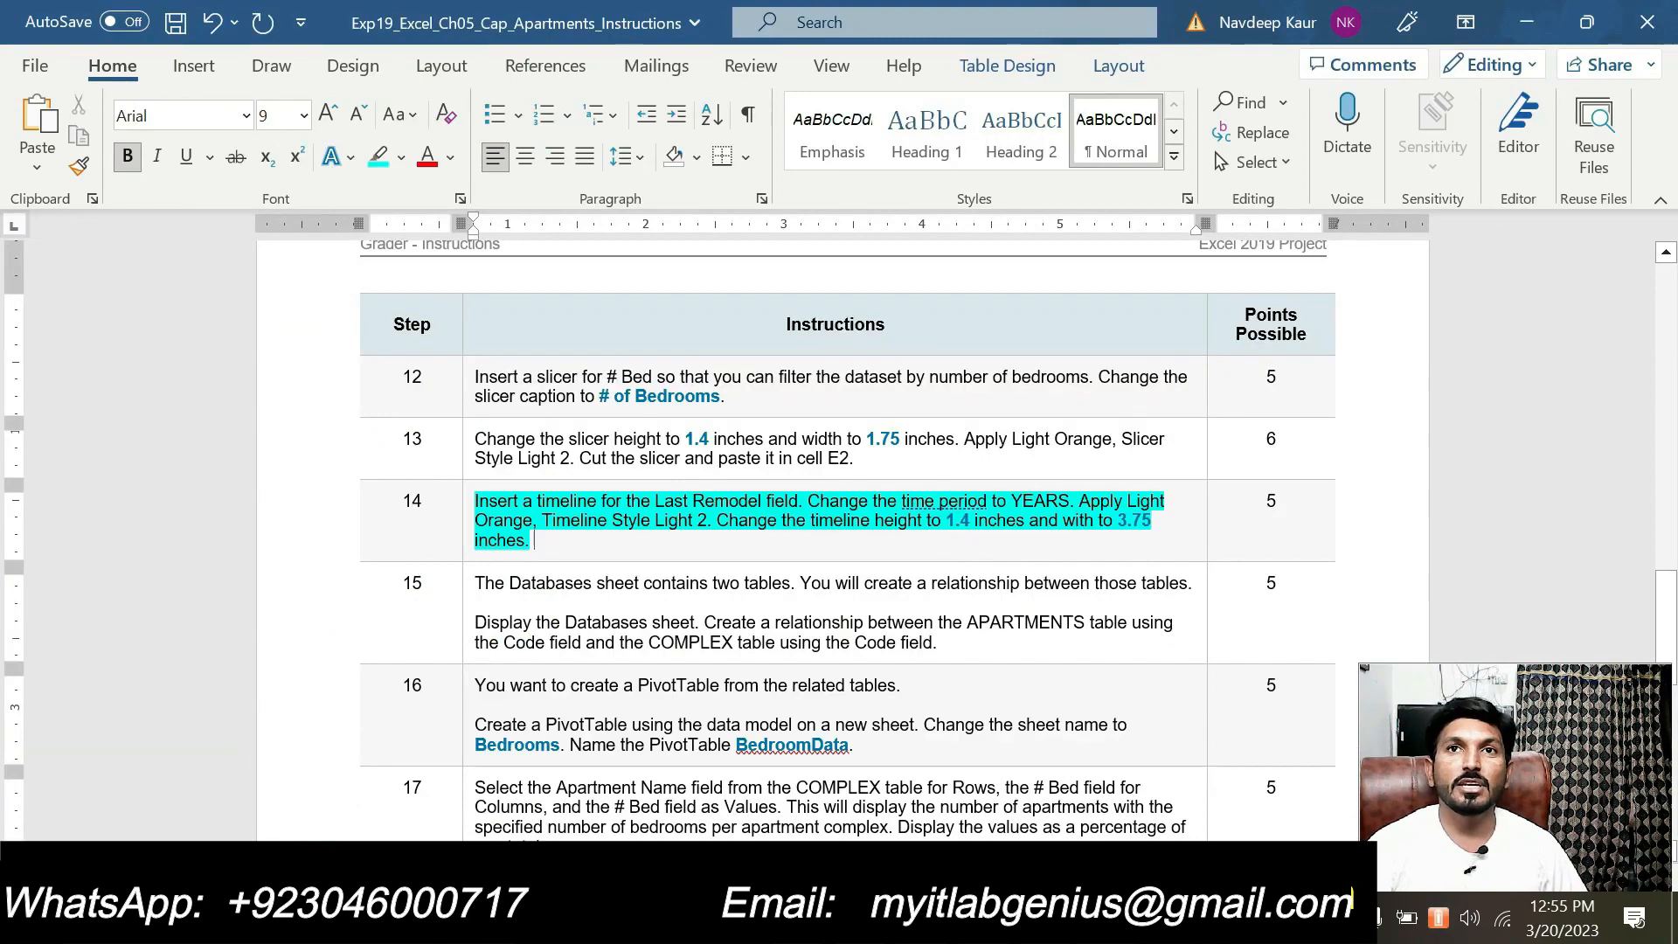
pyautogui.moveTo(1044, 927)
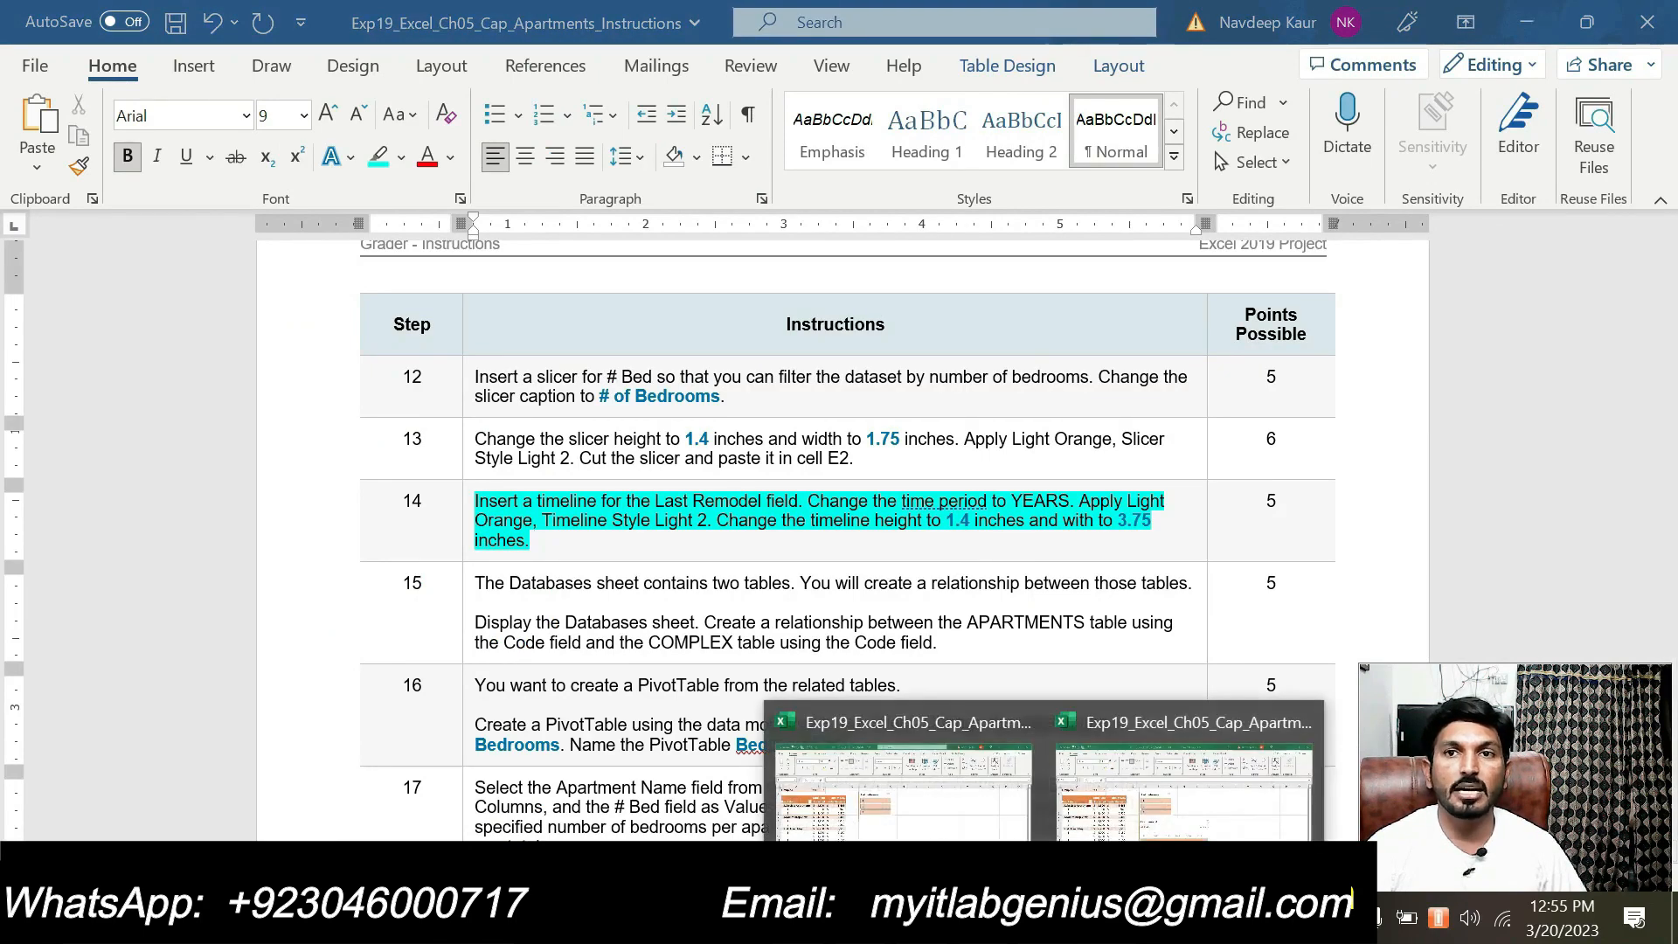
pyautogui.click(1128, 835)
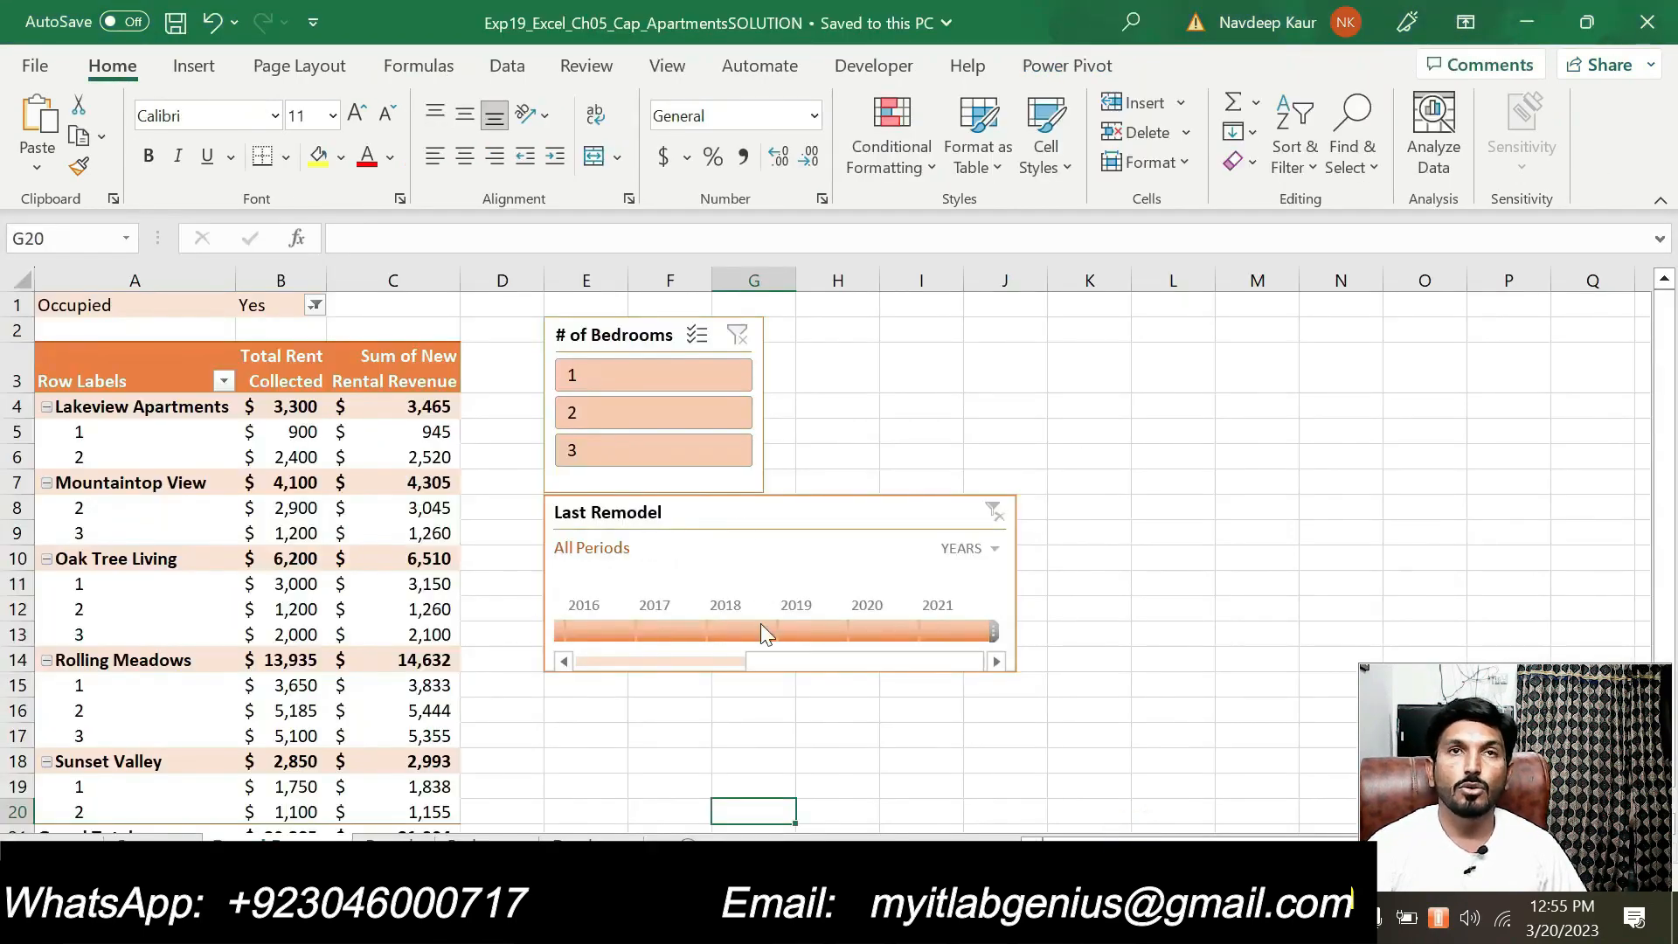
pyautogui.click(730, 552)
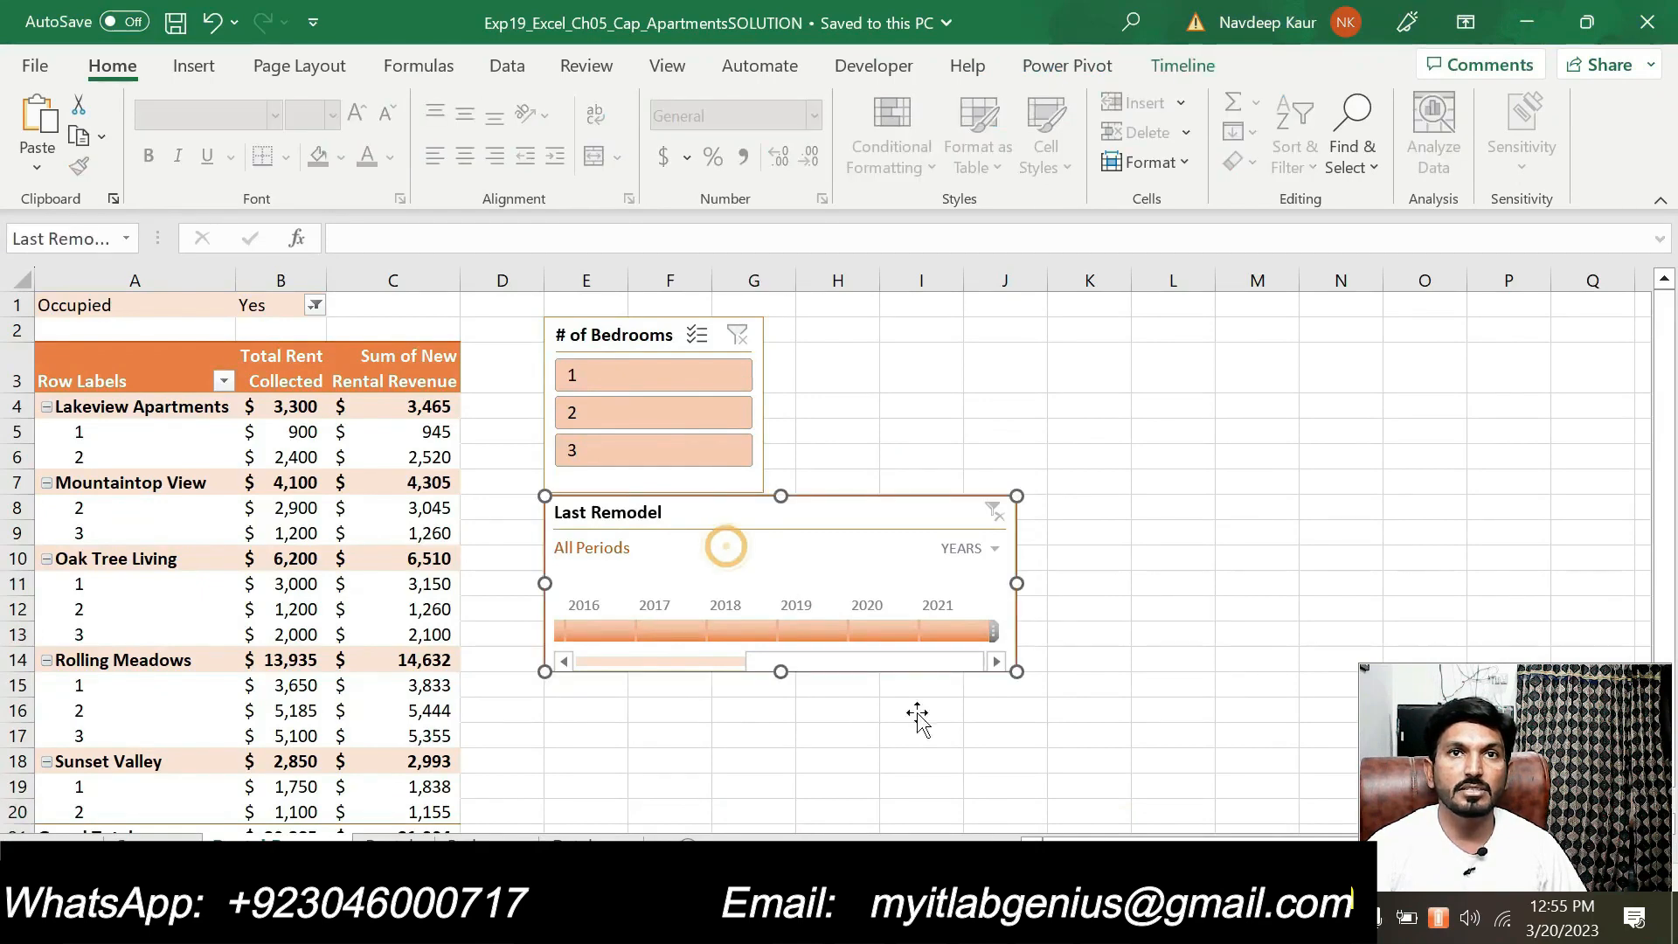
# Switch to the Word instructions, clear the highlight from step 14 and highlight step 15's paragraph about relating the APARTMENTS and COMPLEX tables
pyautogui.hotkey('alt', 'Tab')
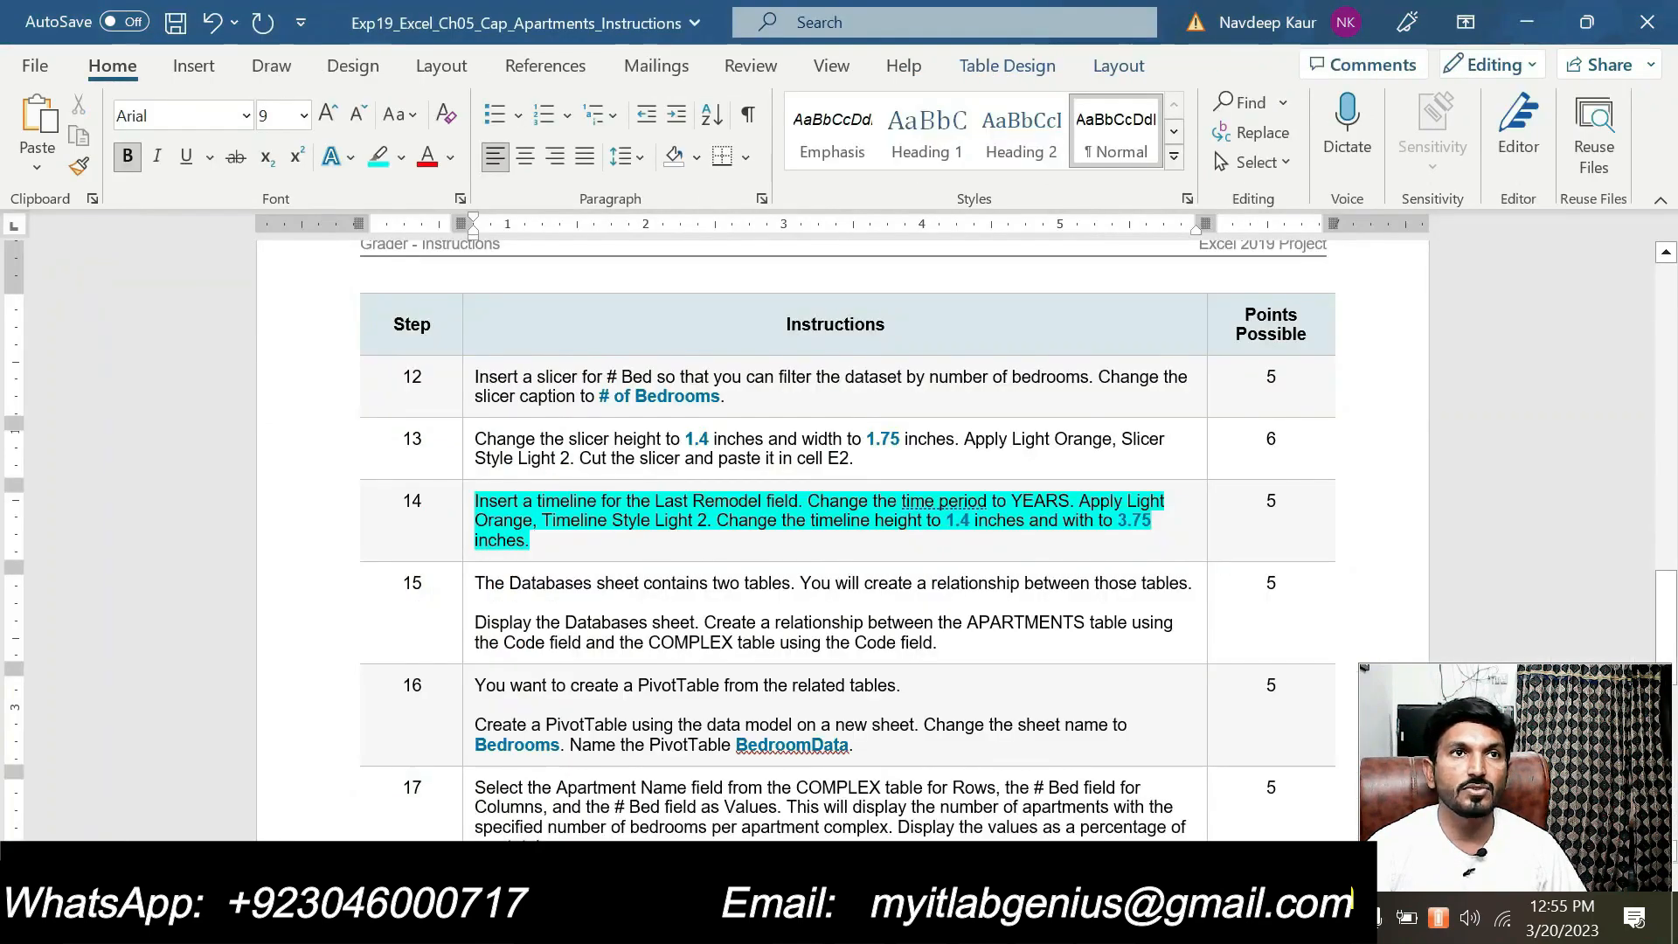
pyautogui.moveTo(534, 540); pyautogui.dragTo(475, 500)
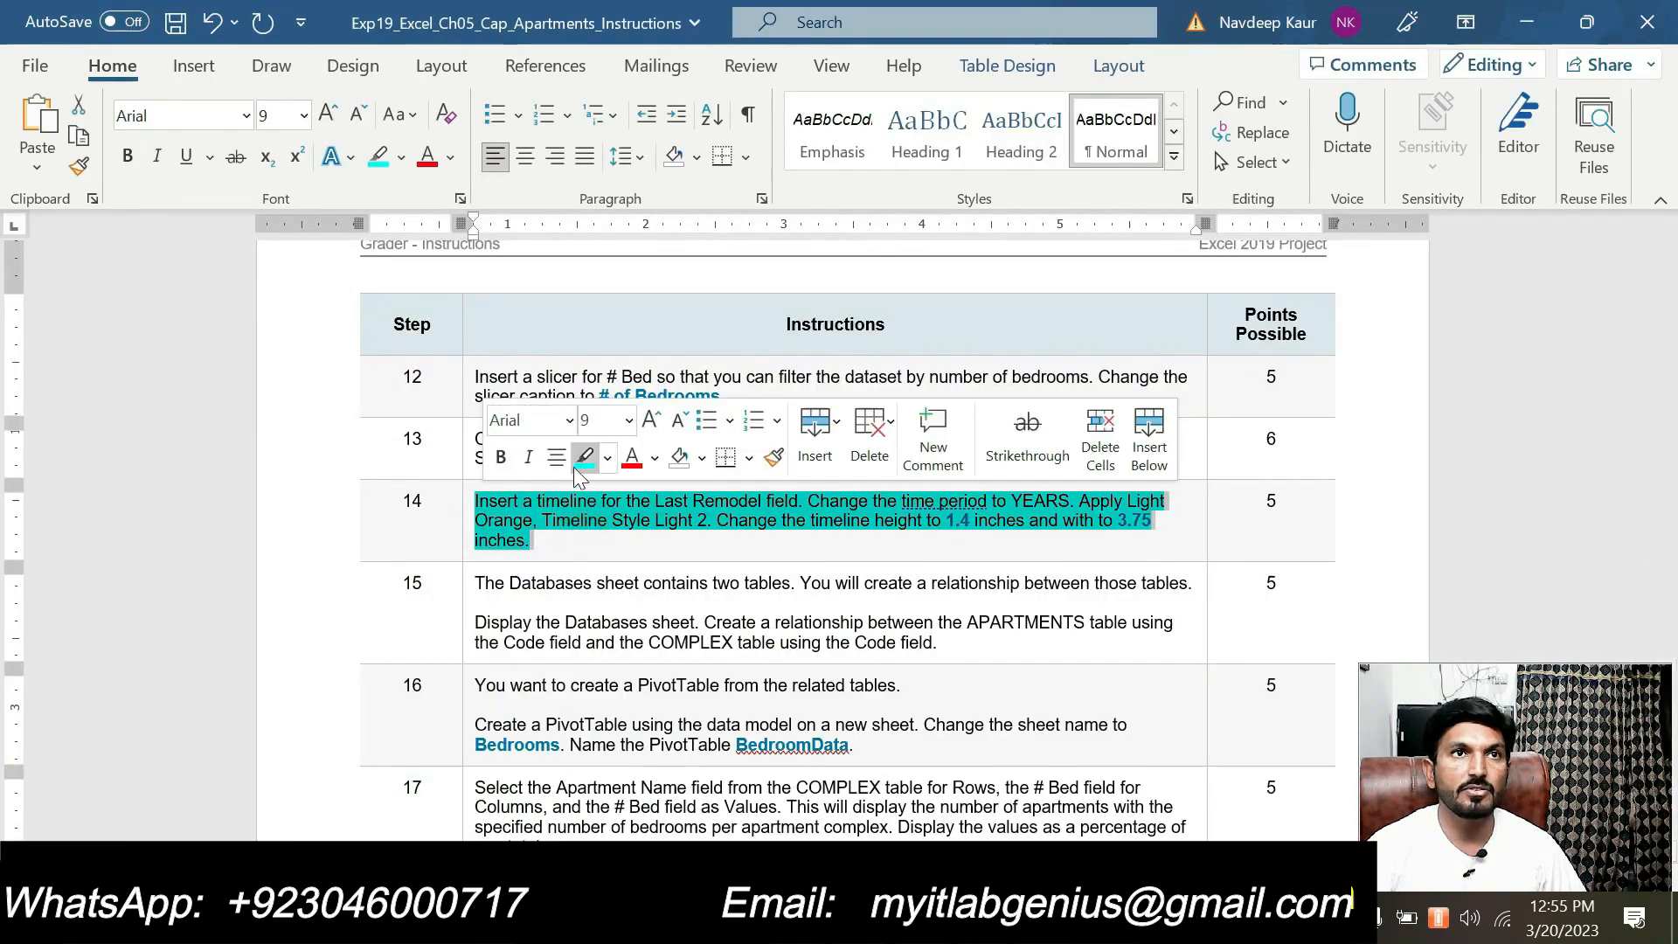
pyautogui.click(584, 455)
pyautogui.moveTo(937, 643); pyautogui.dragTo(474, 622)
pyautogui.click(589, 586)
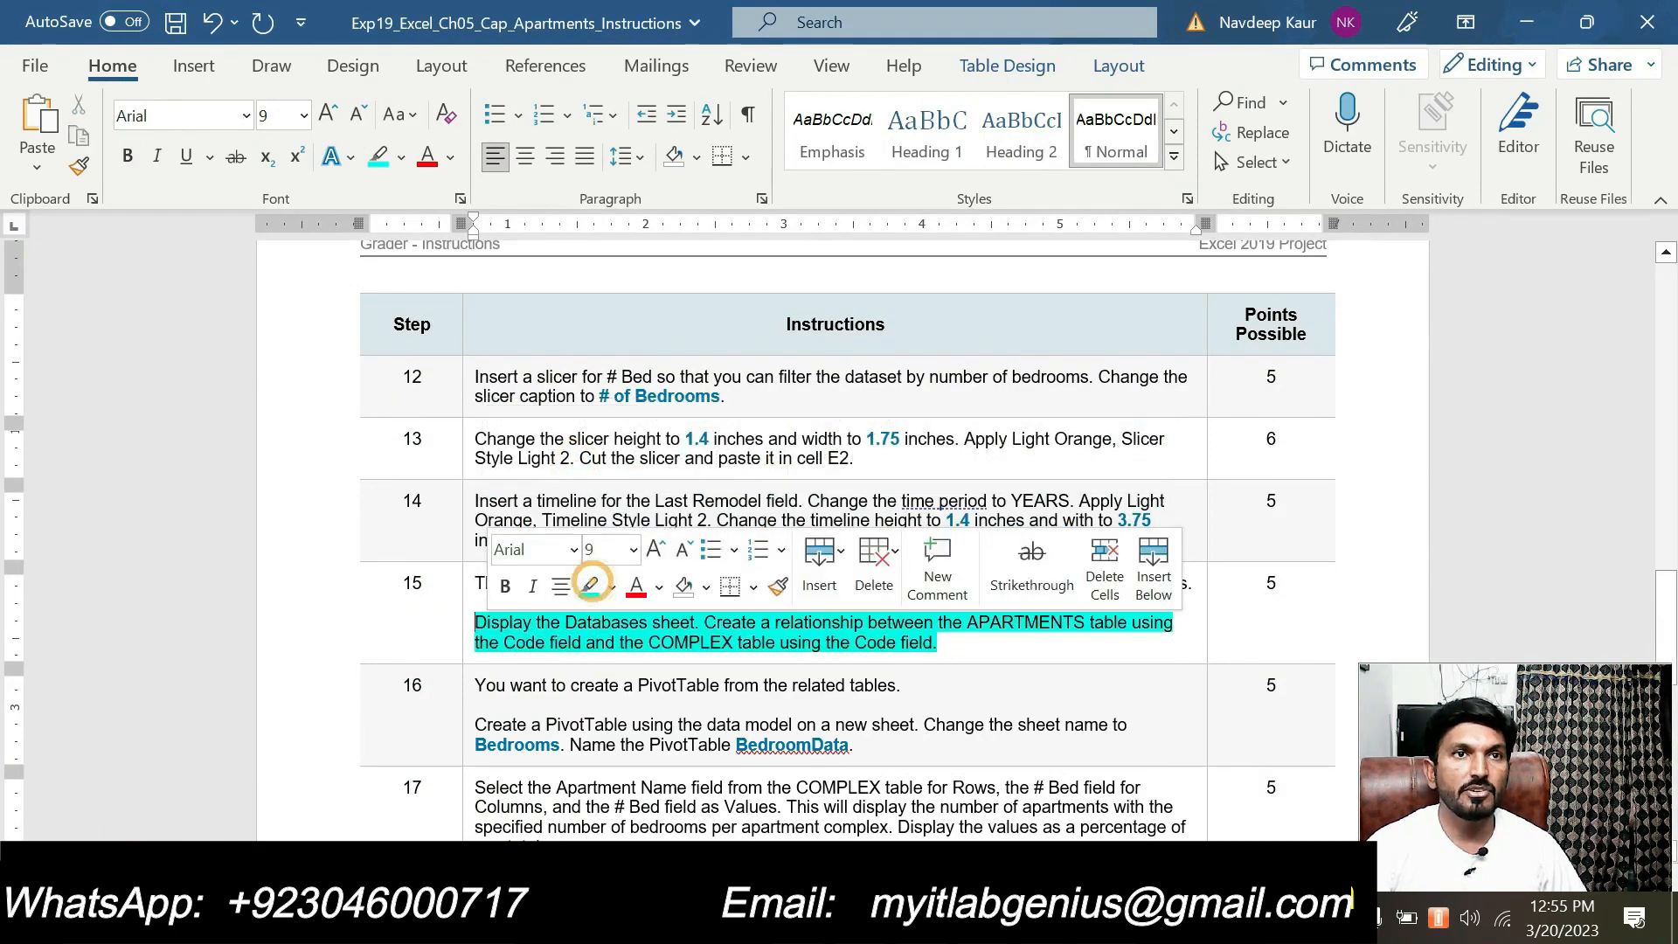
pyautogui.click(626, 683)
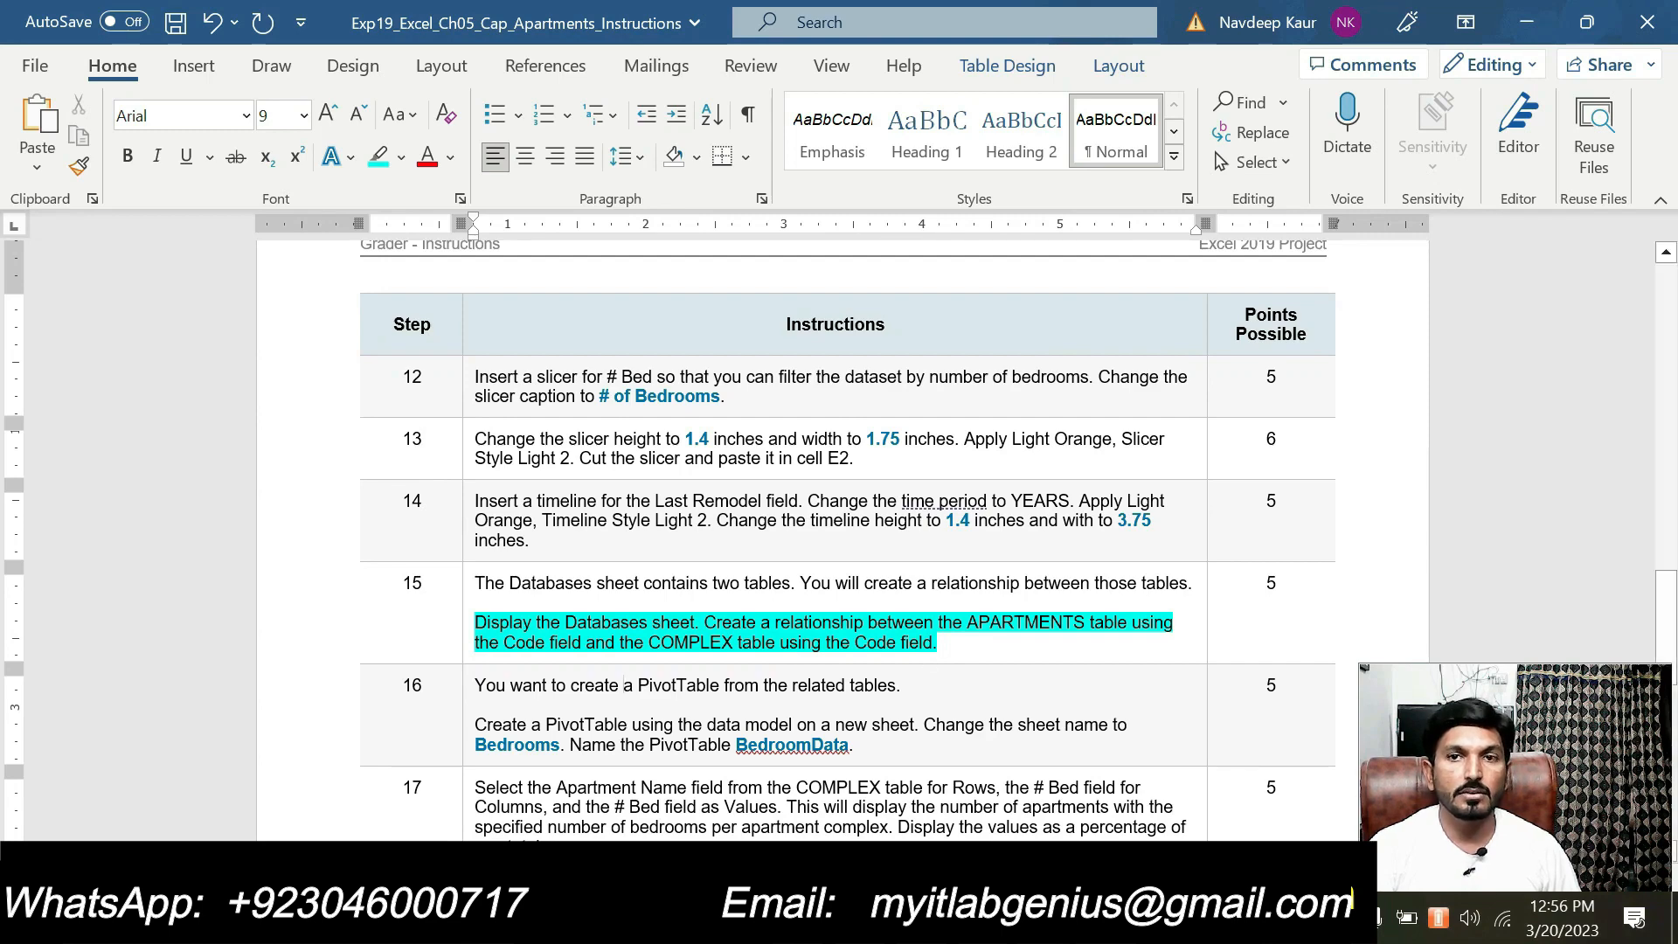
# Clear the highlight from step 15 and highlight step 16's instruction to create the BedroomData PivotTable on the Bedrooms sheet
pyautogui.moveTo(944, 644); pyautogui.dragTo(516, 633)
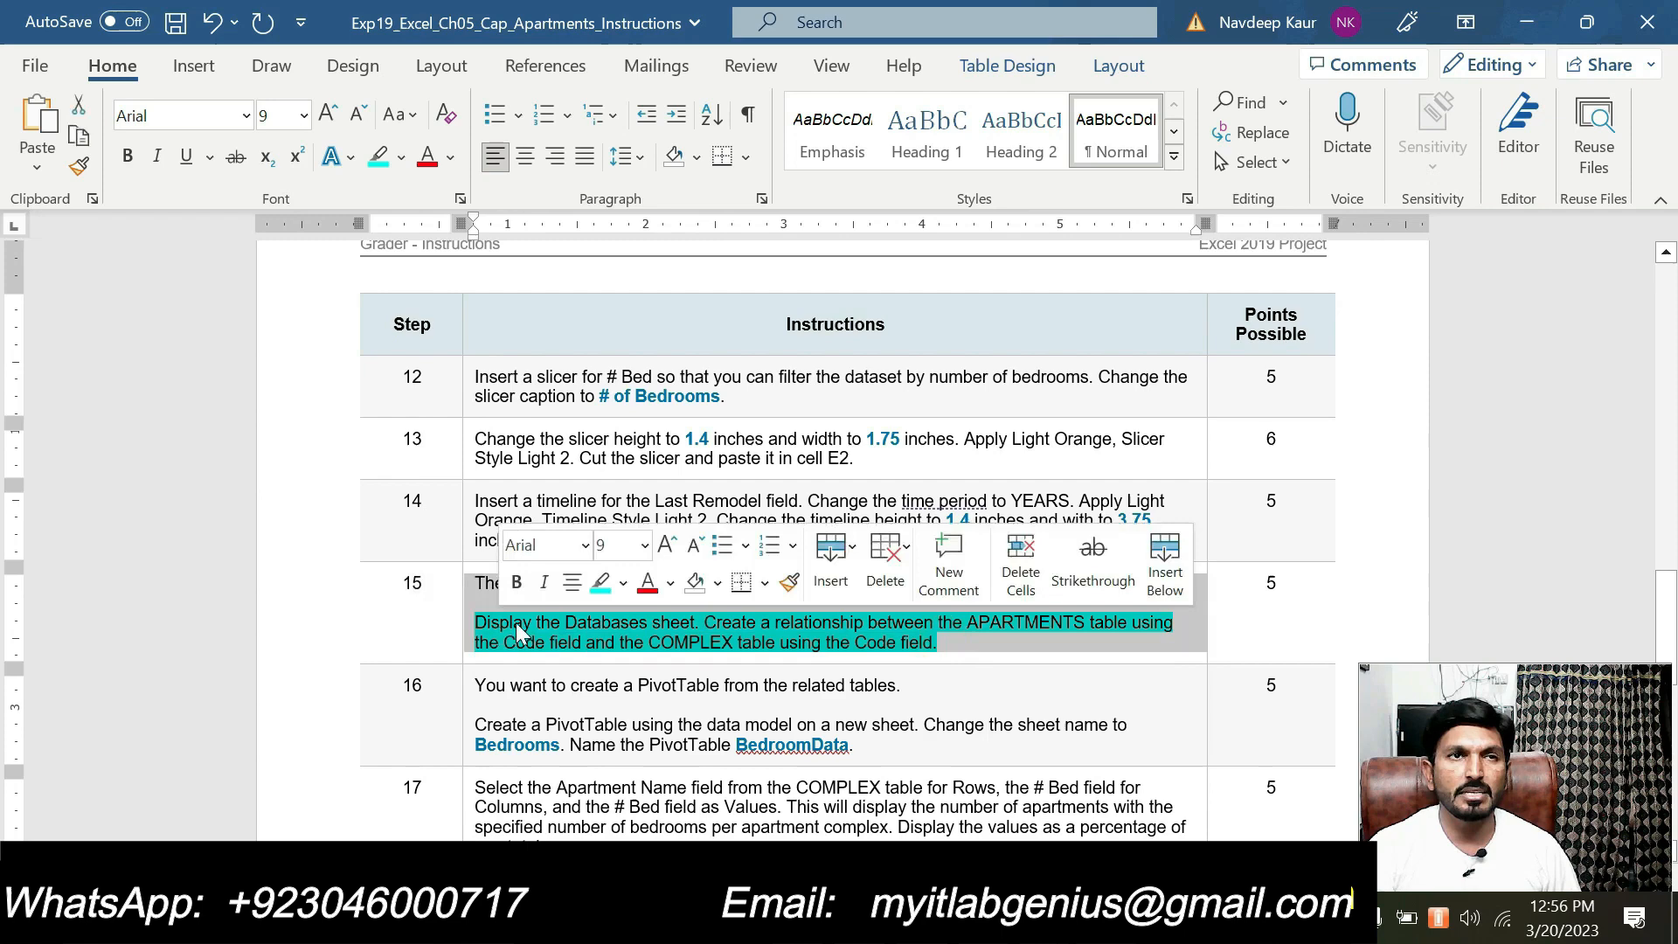
pyautogui.click(600, 583)
pyautogui.moveTo(937, 645); pyautogui.dragTo(489, 584)
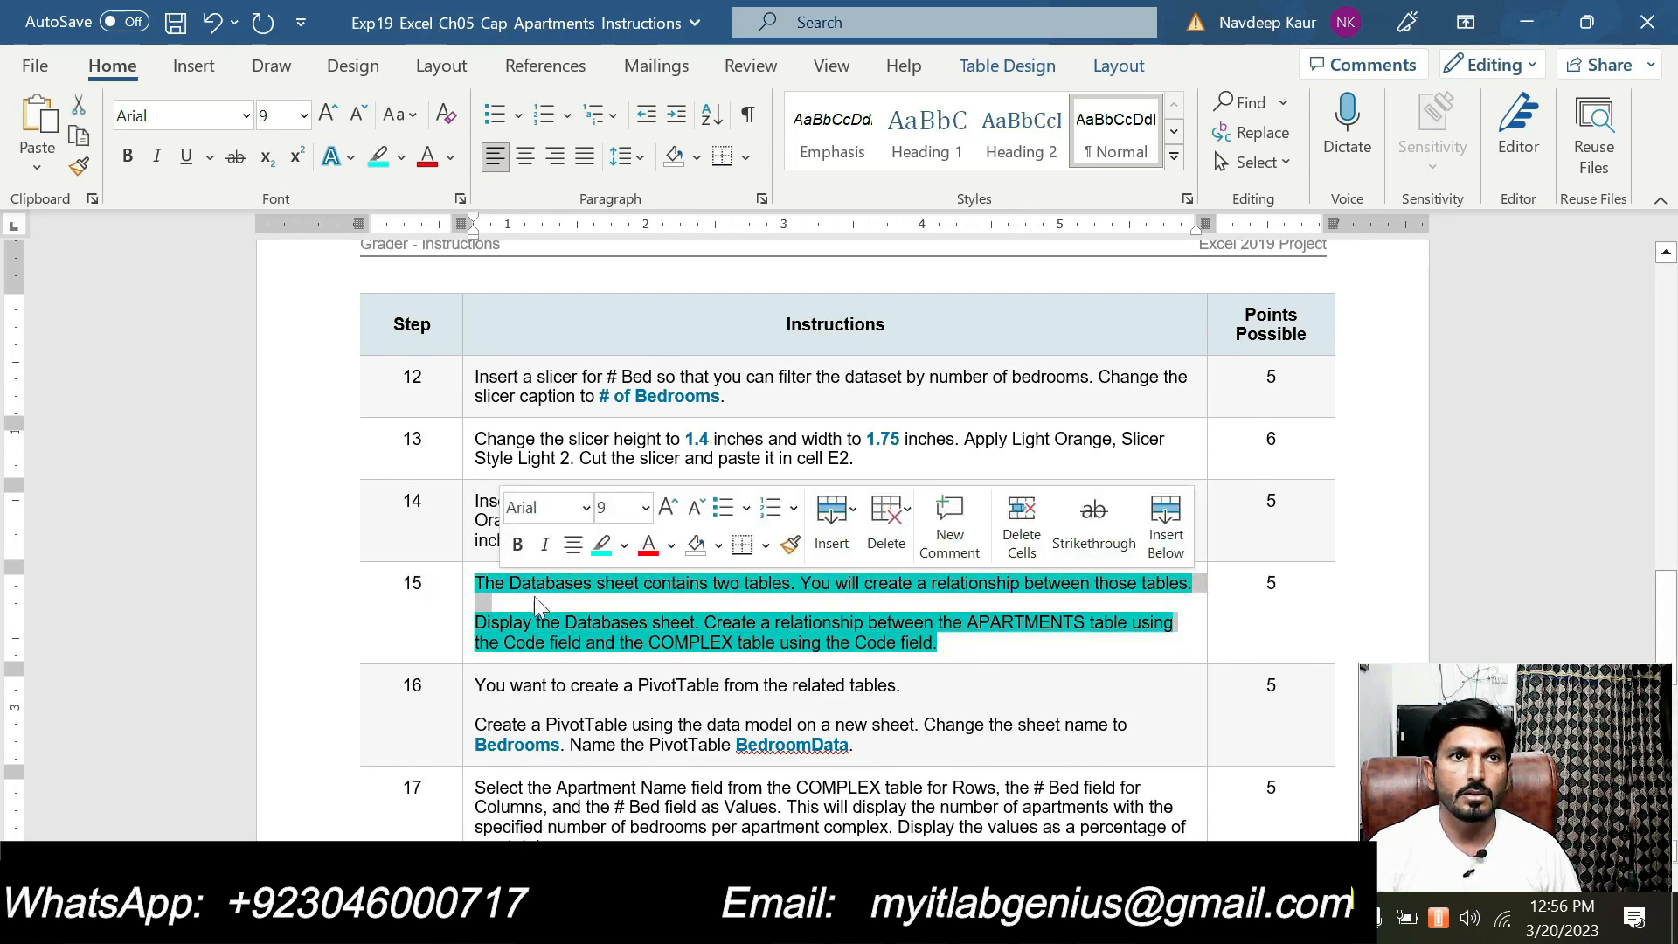
pyautogui.click(600, 546)
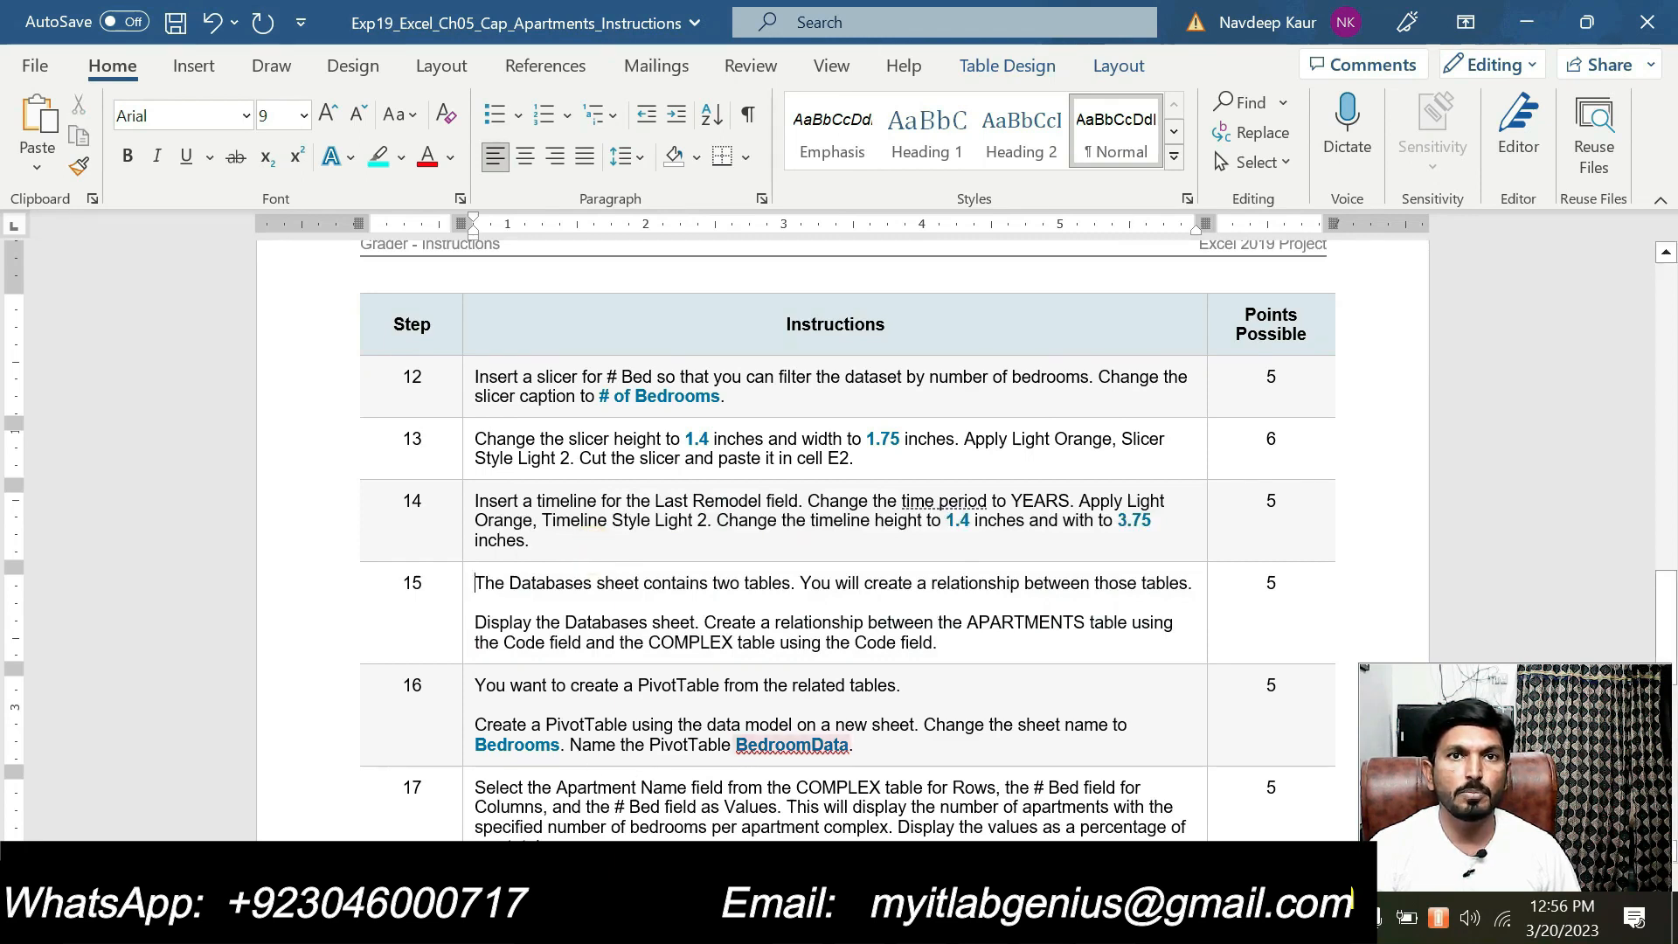
pyautogui.moveTo(479, 704); pyautogui.dragTo(903, 741)
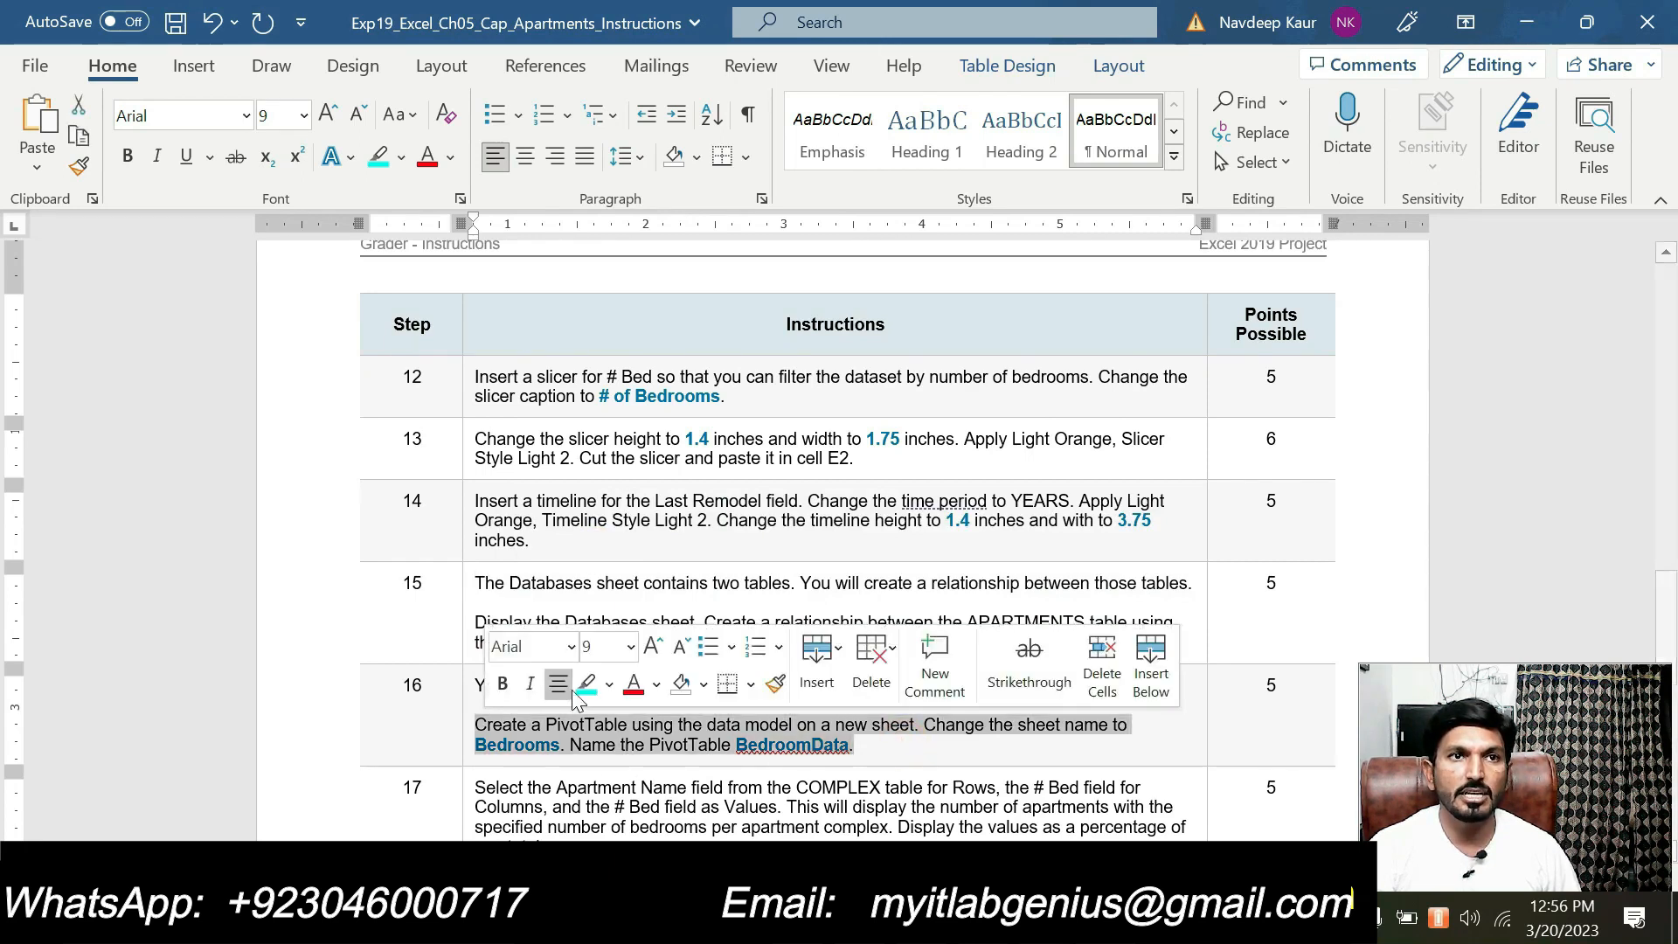
pyautogui.click(579, 684)
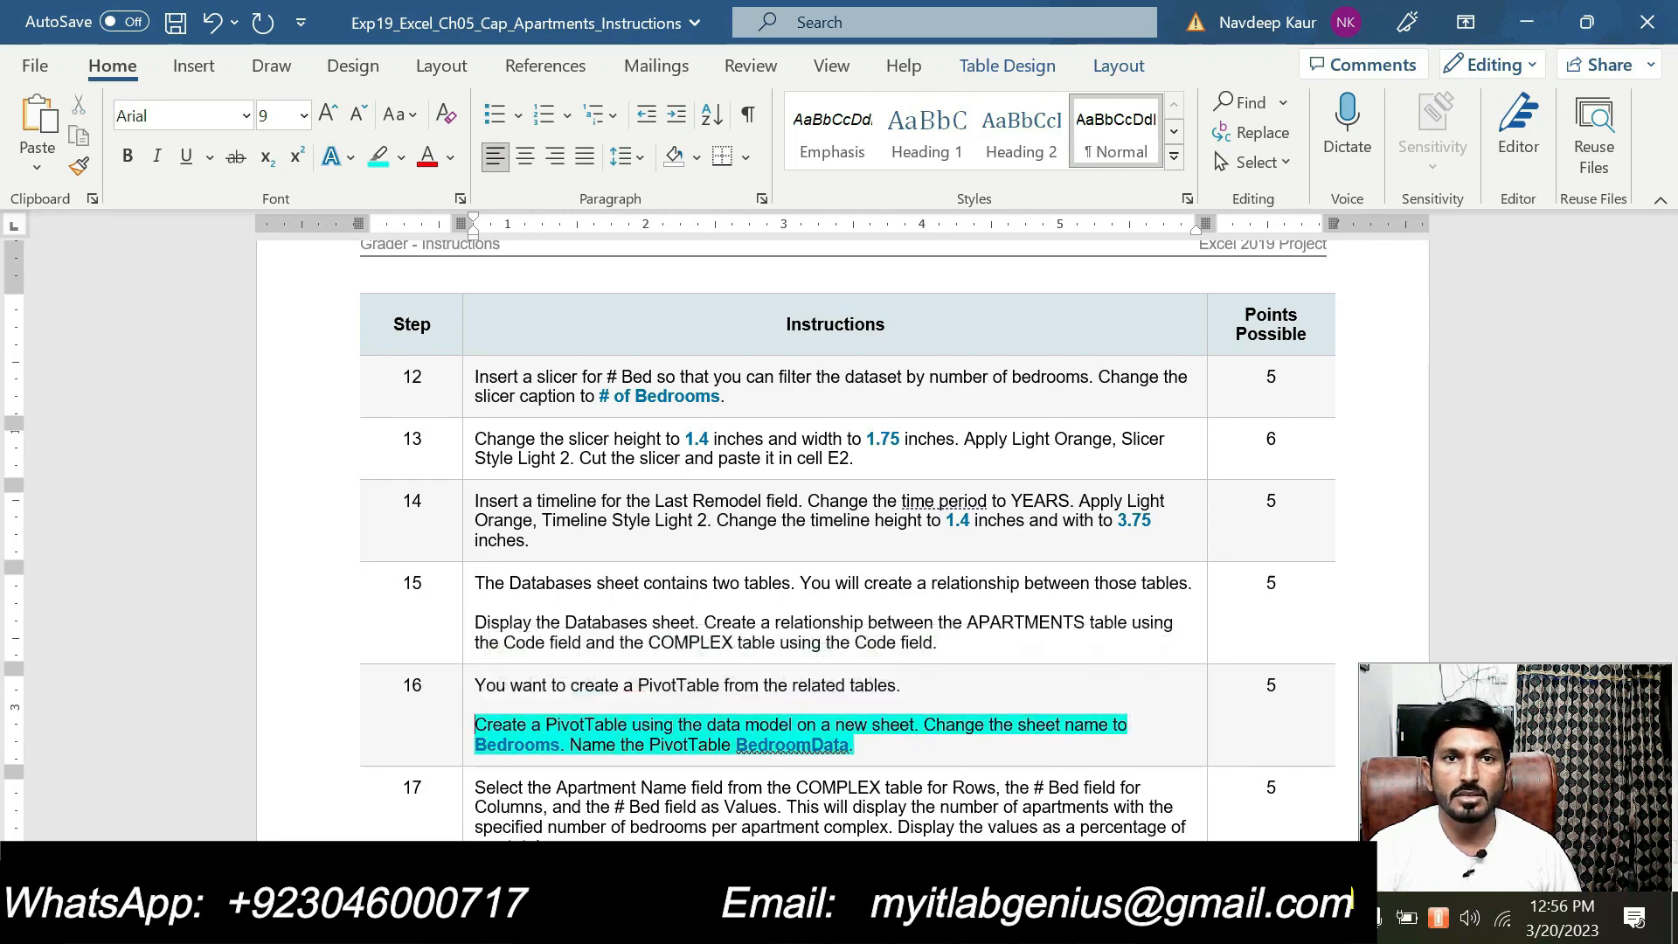
# Switch to the solution workbook and examine the PivotTable and chart on the Bedrooms sheet
pyautogui.moveTo(1045, 923)
pyautogui.click(1136, 830)
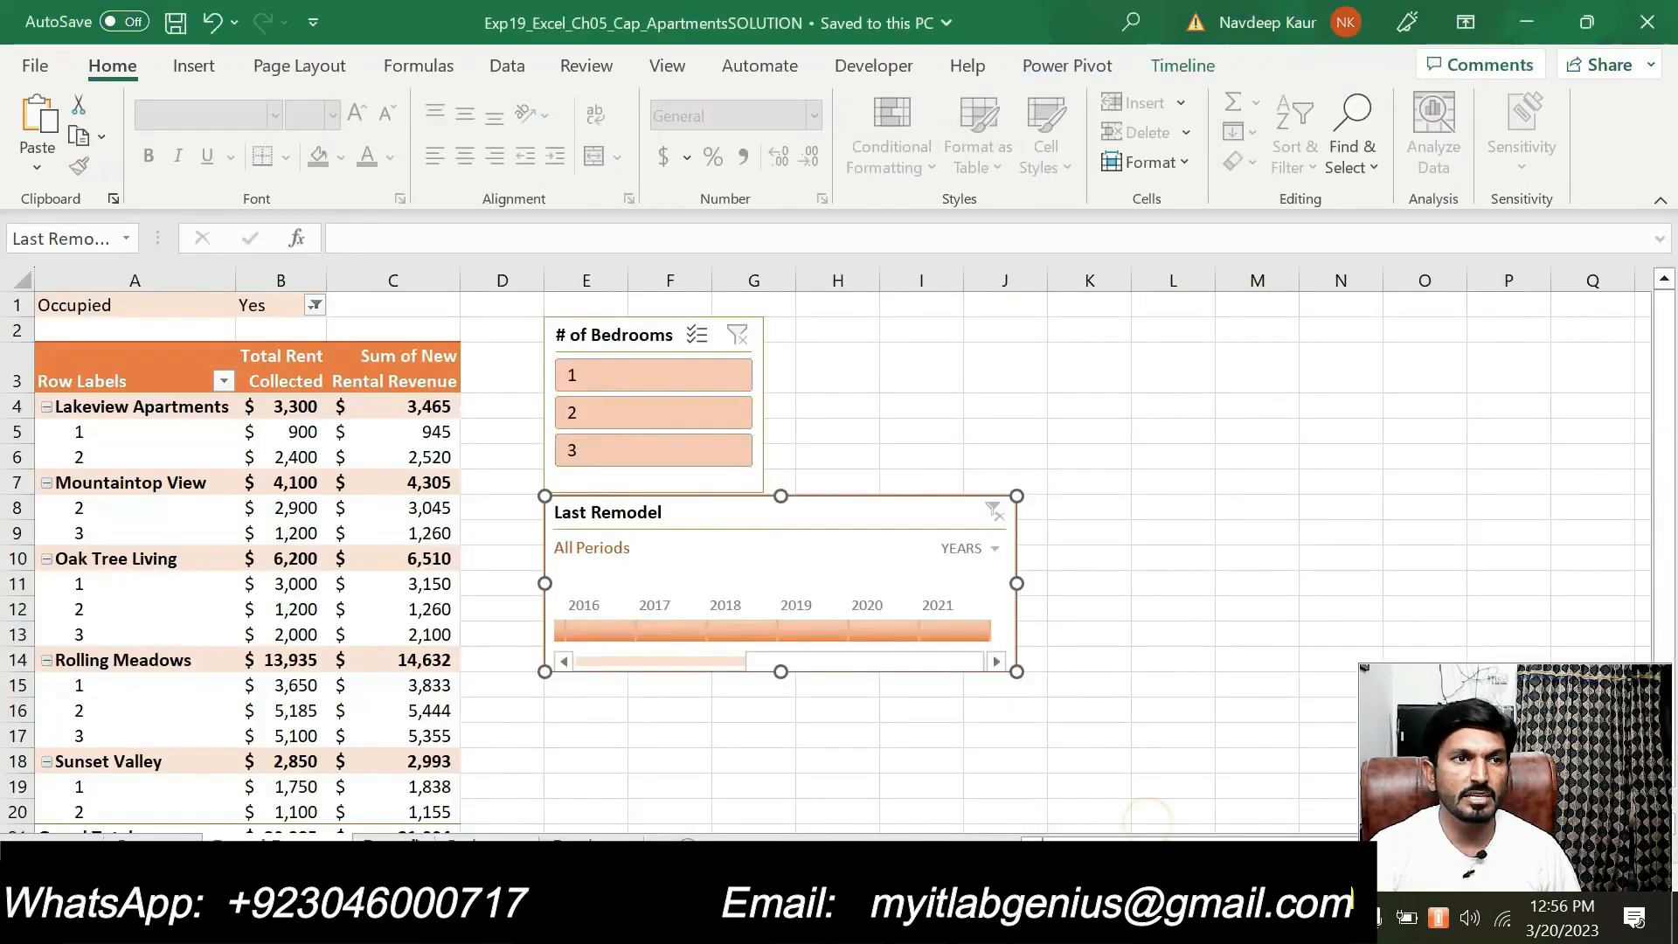
pyautogui.click(485, 841)
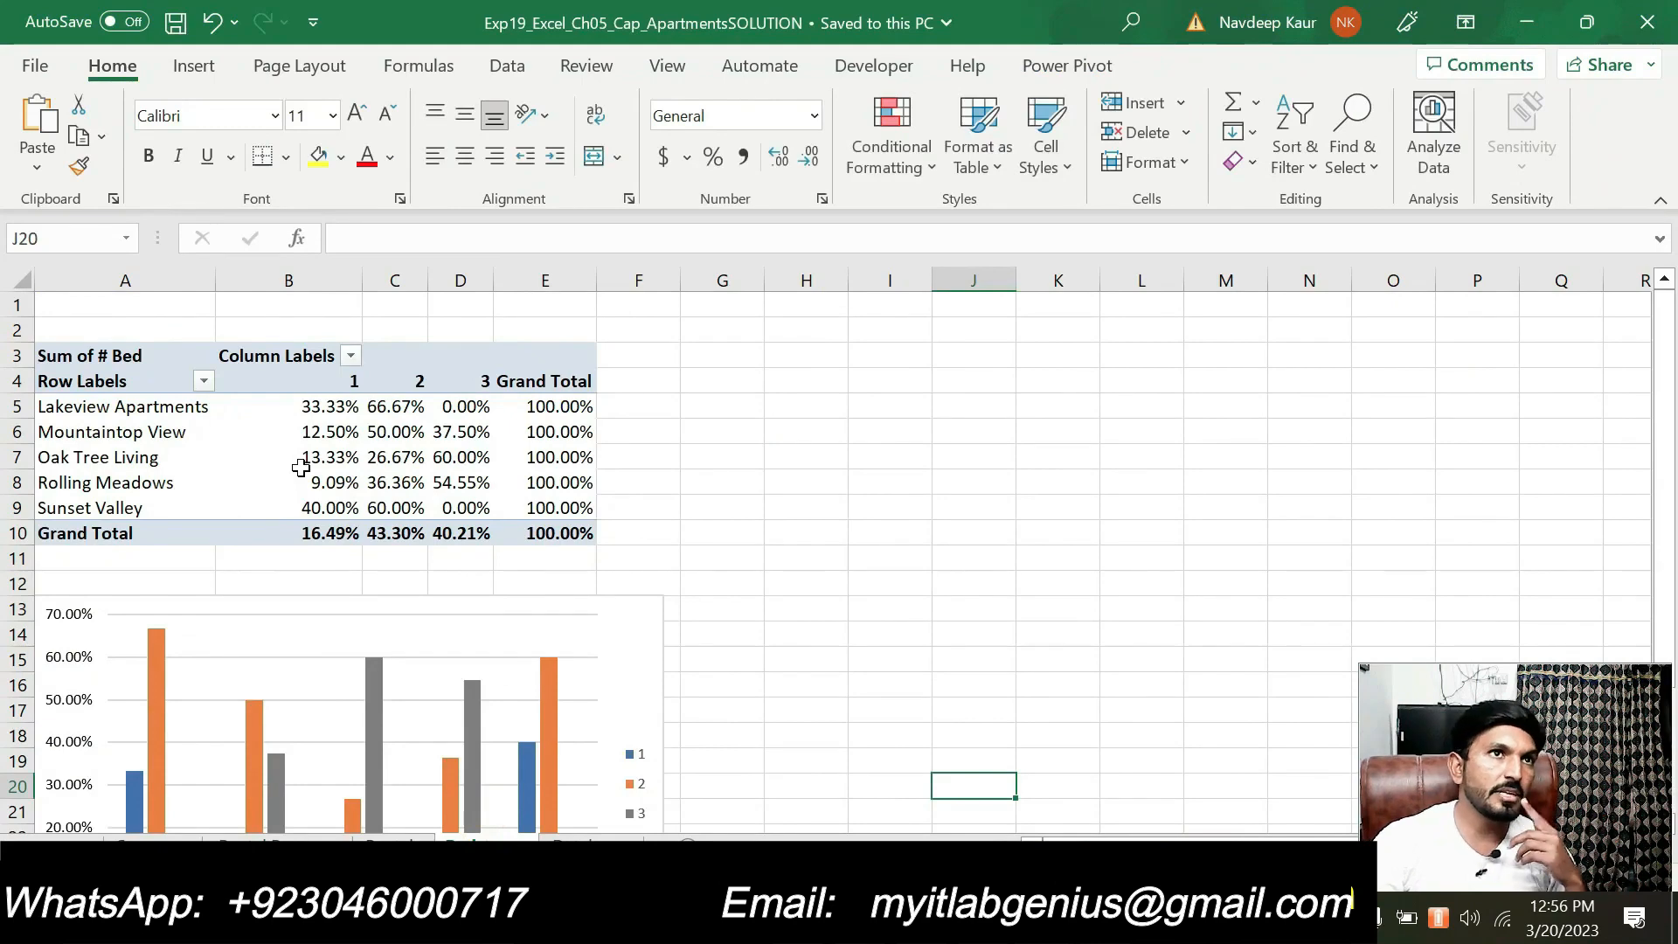
pyautogui.moveTo(242, 461)
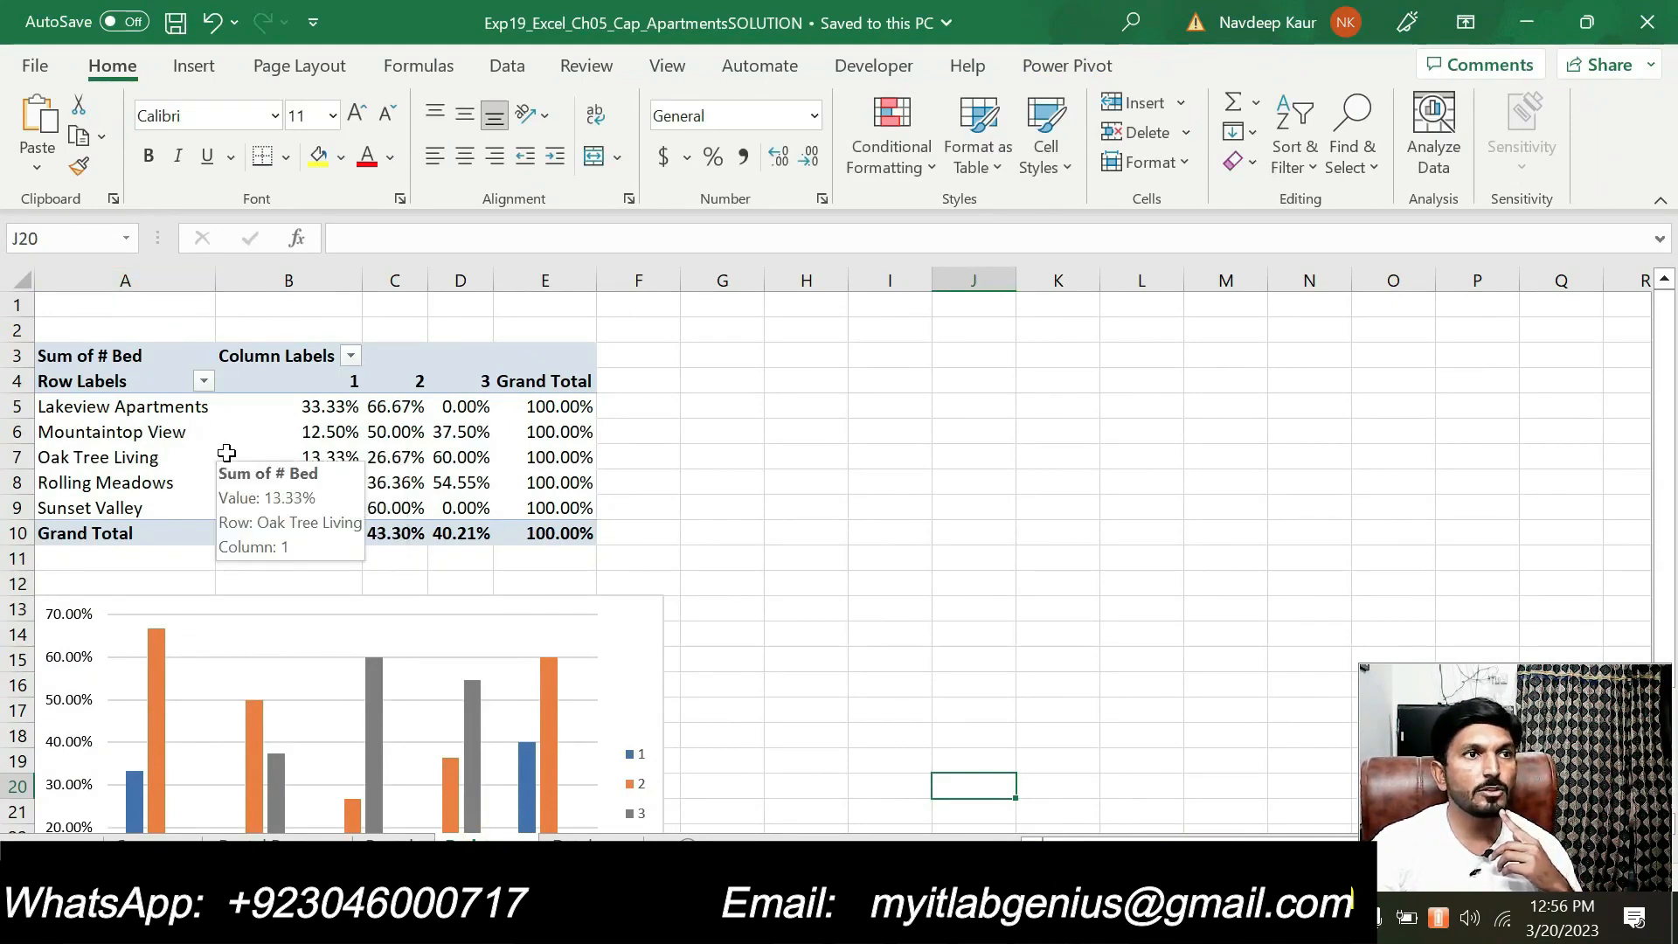
pyautogui.scroll(-1, 378, 622)
pyautogui.scroll(-1, 378, 622)
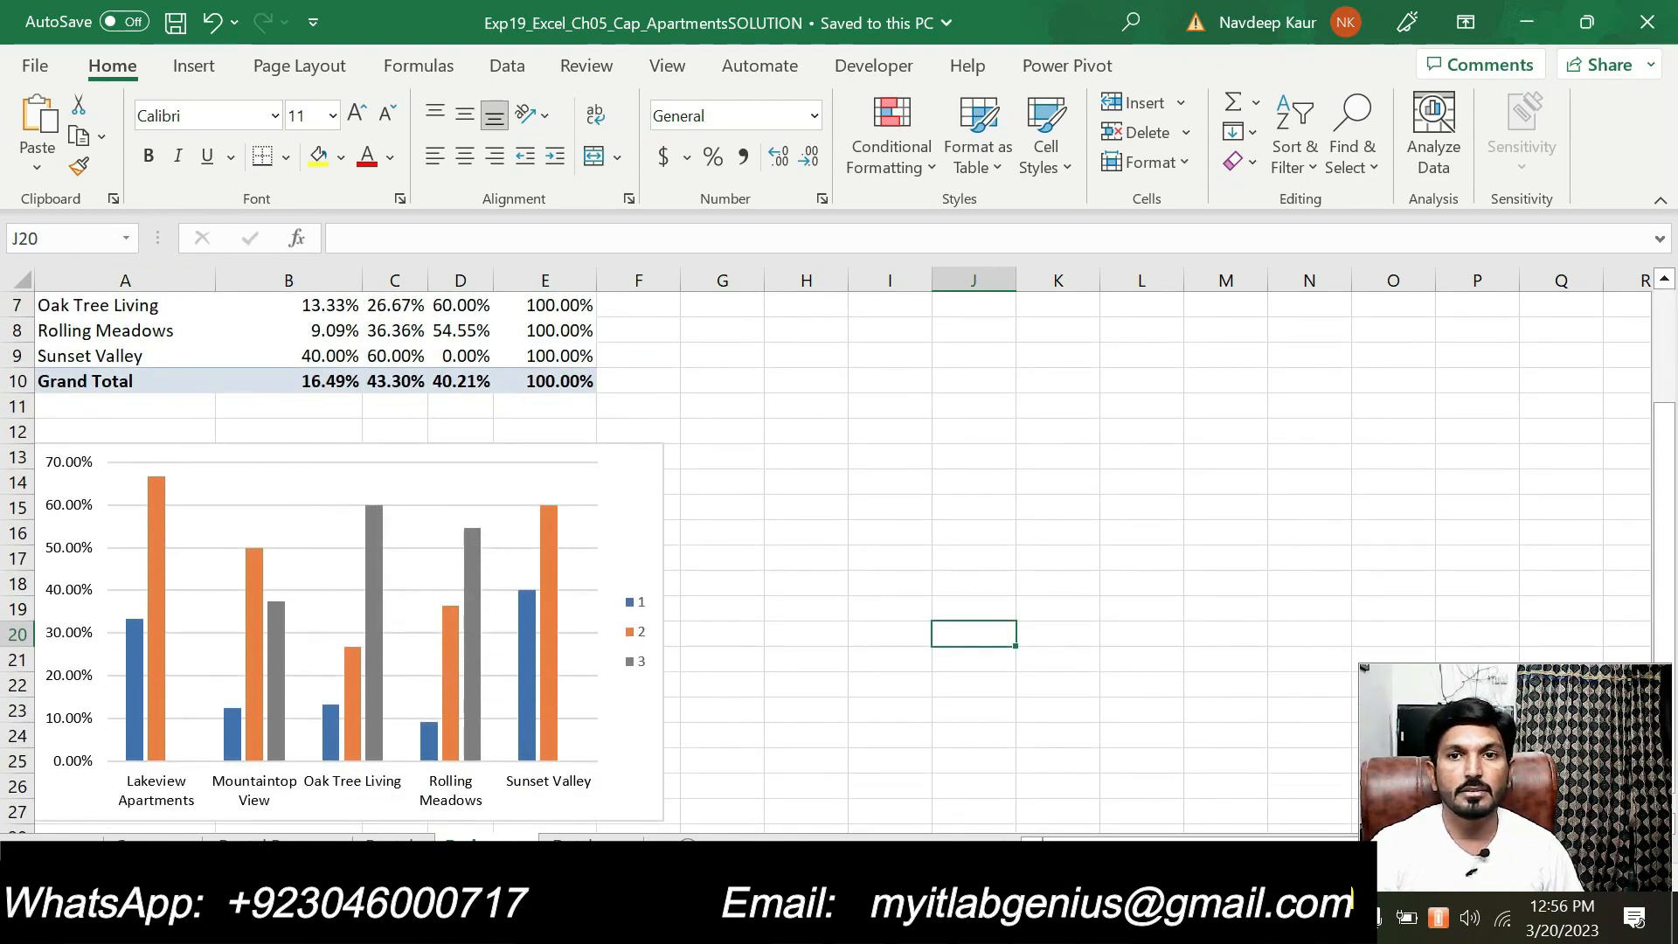
# Switch to the Word instructions, highlight step 18 about the Clustered Column PivotChart, and return to the chart in the solution workbook
pyautogui.hotkey('alt', 'Tab')
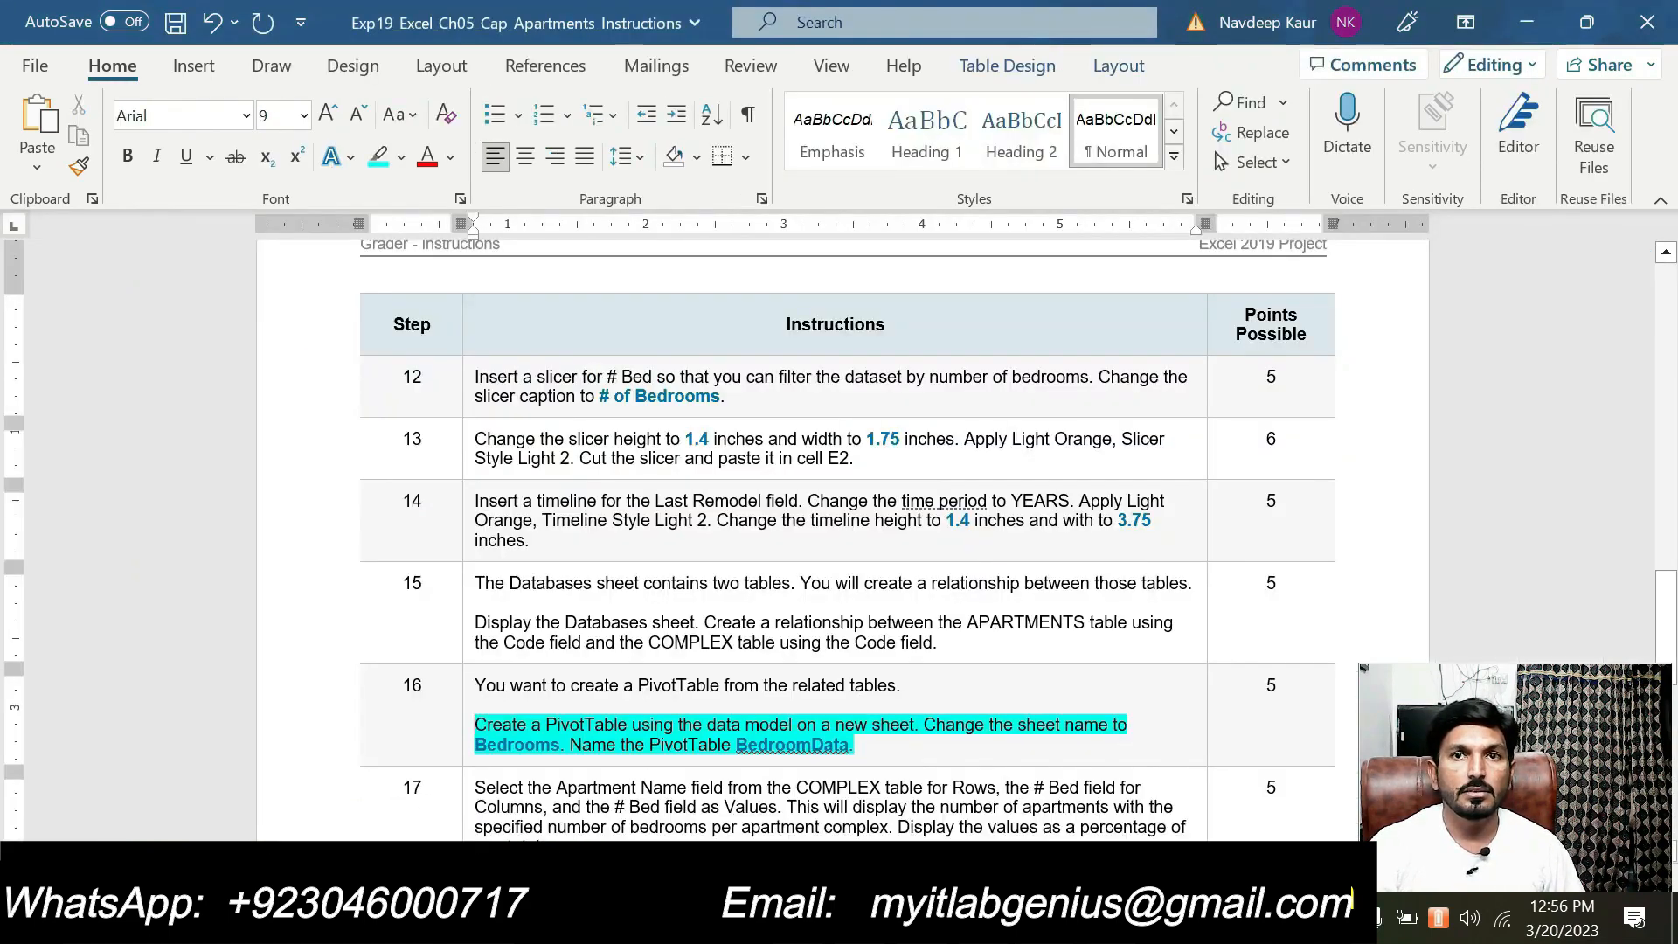
pyautogui.scroll(-4, 839, 525)
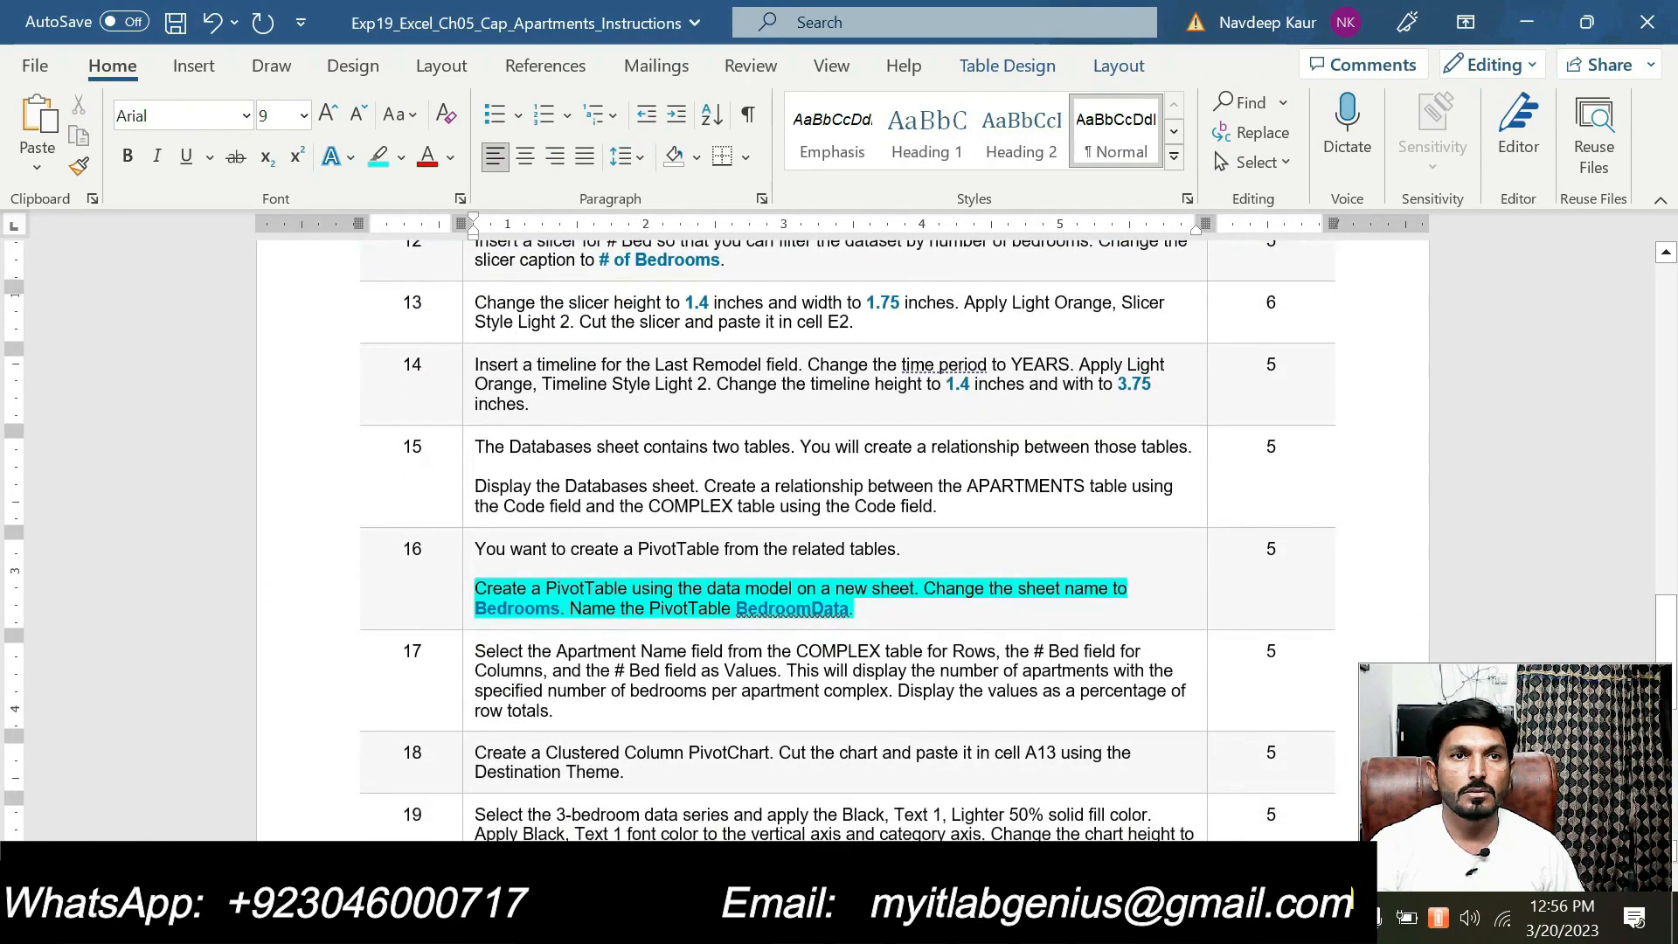
pyautogui.moveTo(628, 705); pyautogui.dragTo(479, 685)
pyautogui.click(598, 651)
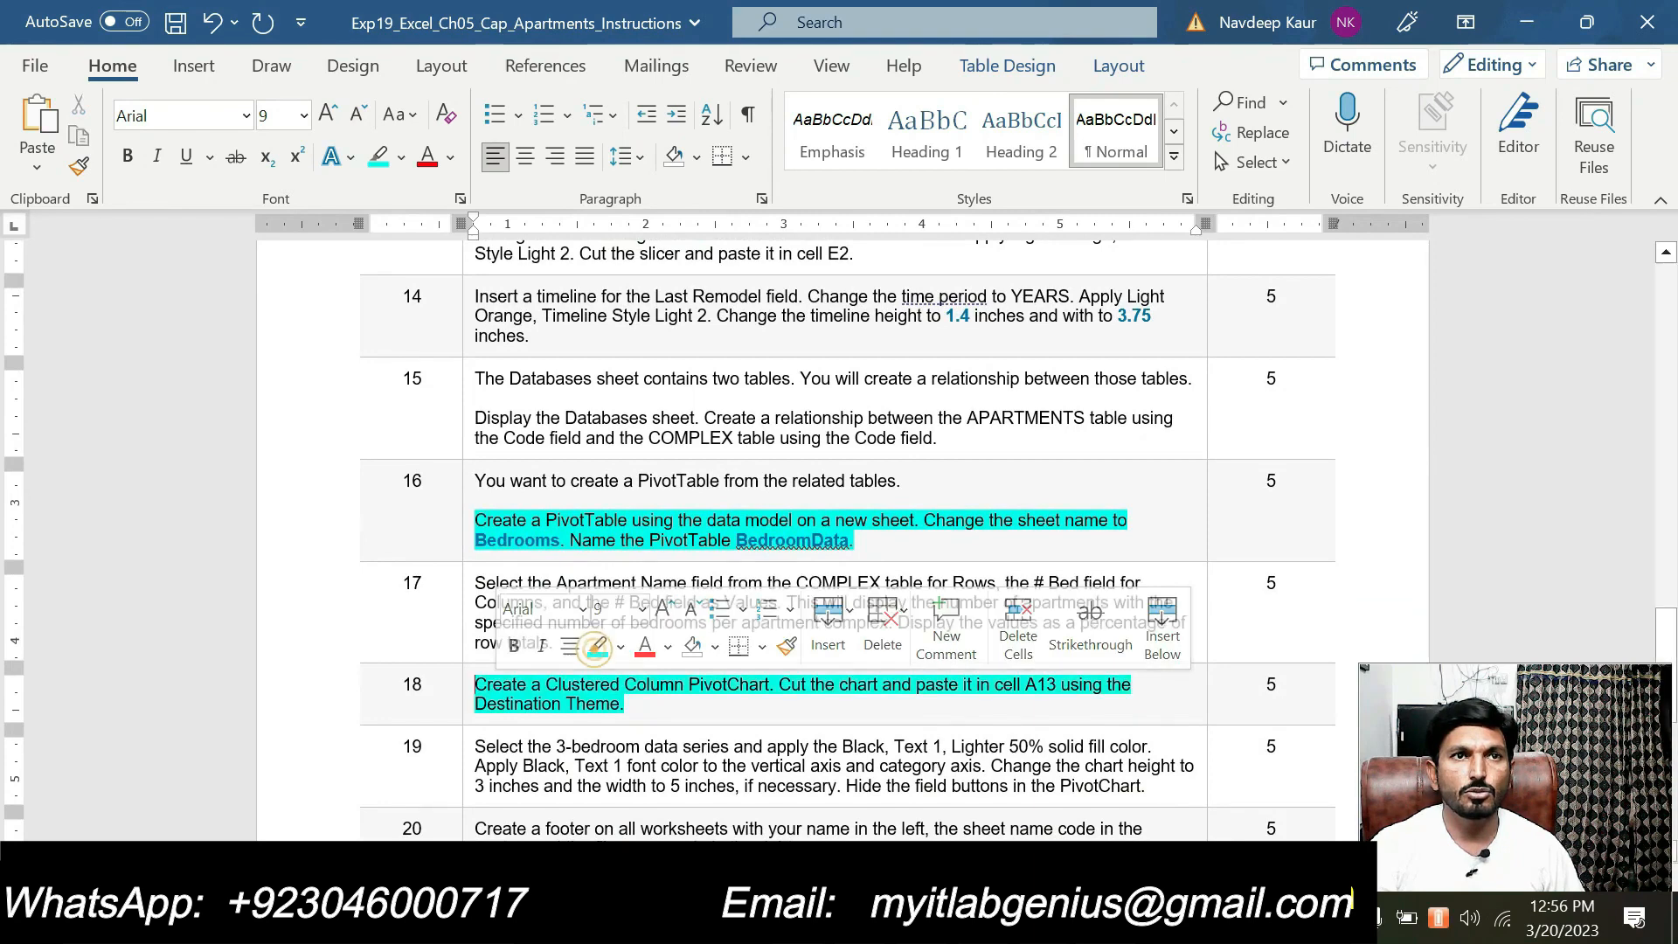
pyautogui.hotkey('alt', 'Tab')
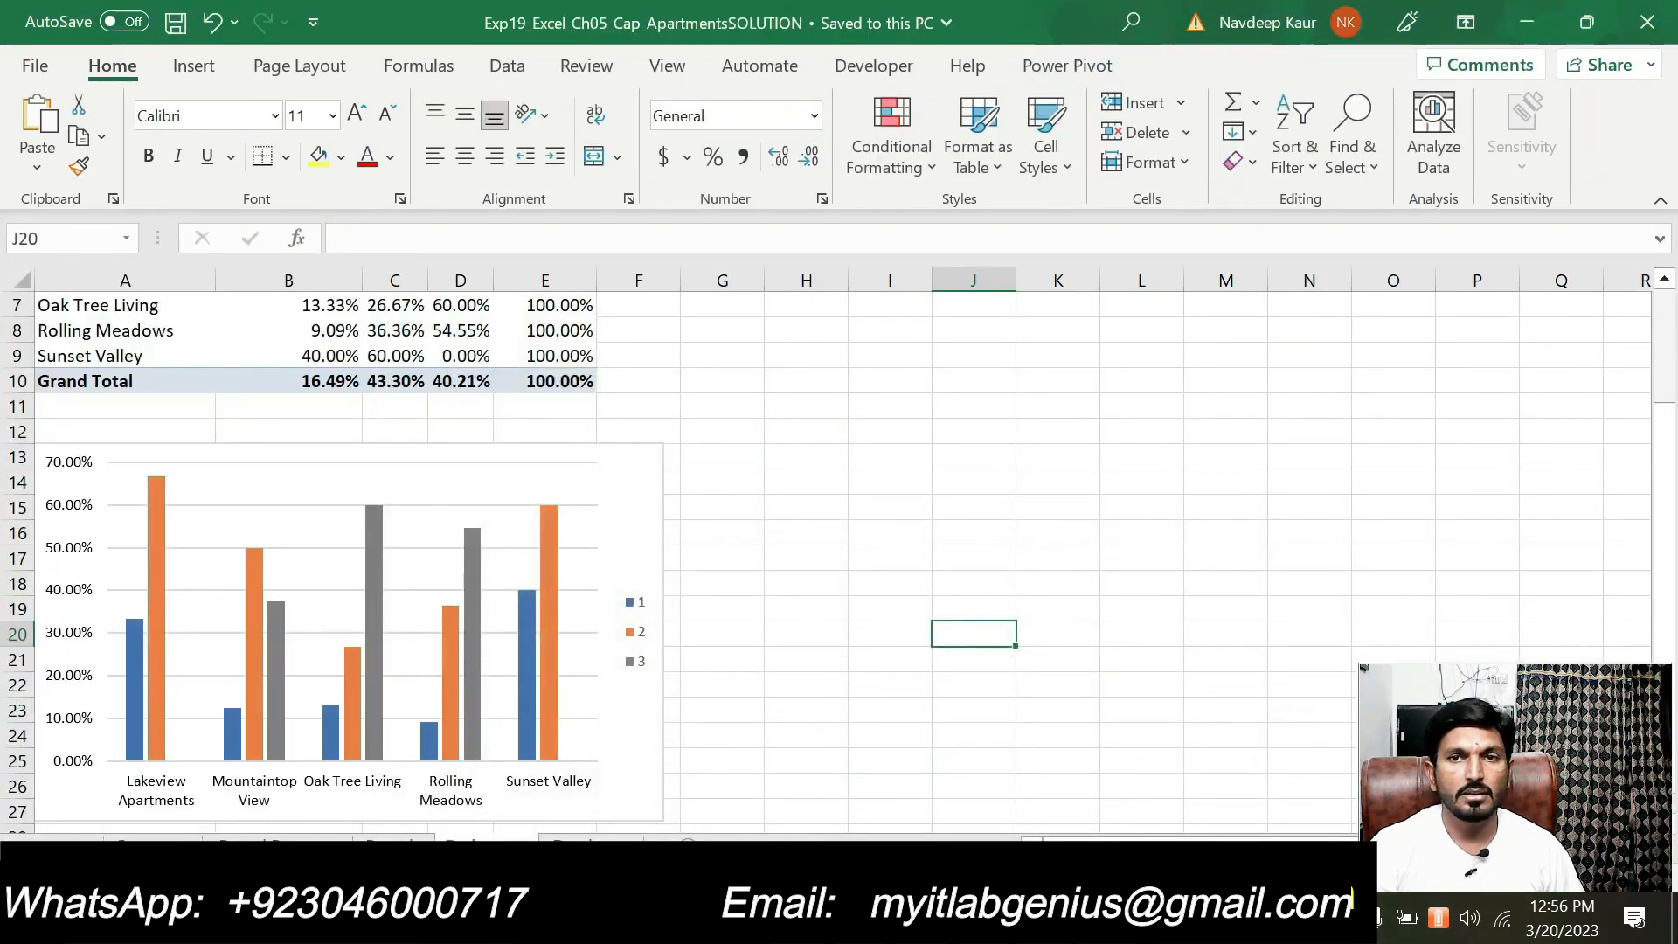
# Switch back to the Word instructions and clear the highlights from steps 18 and 16
pyautogui.hotkey('alt', 'Tab')
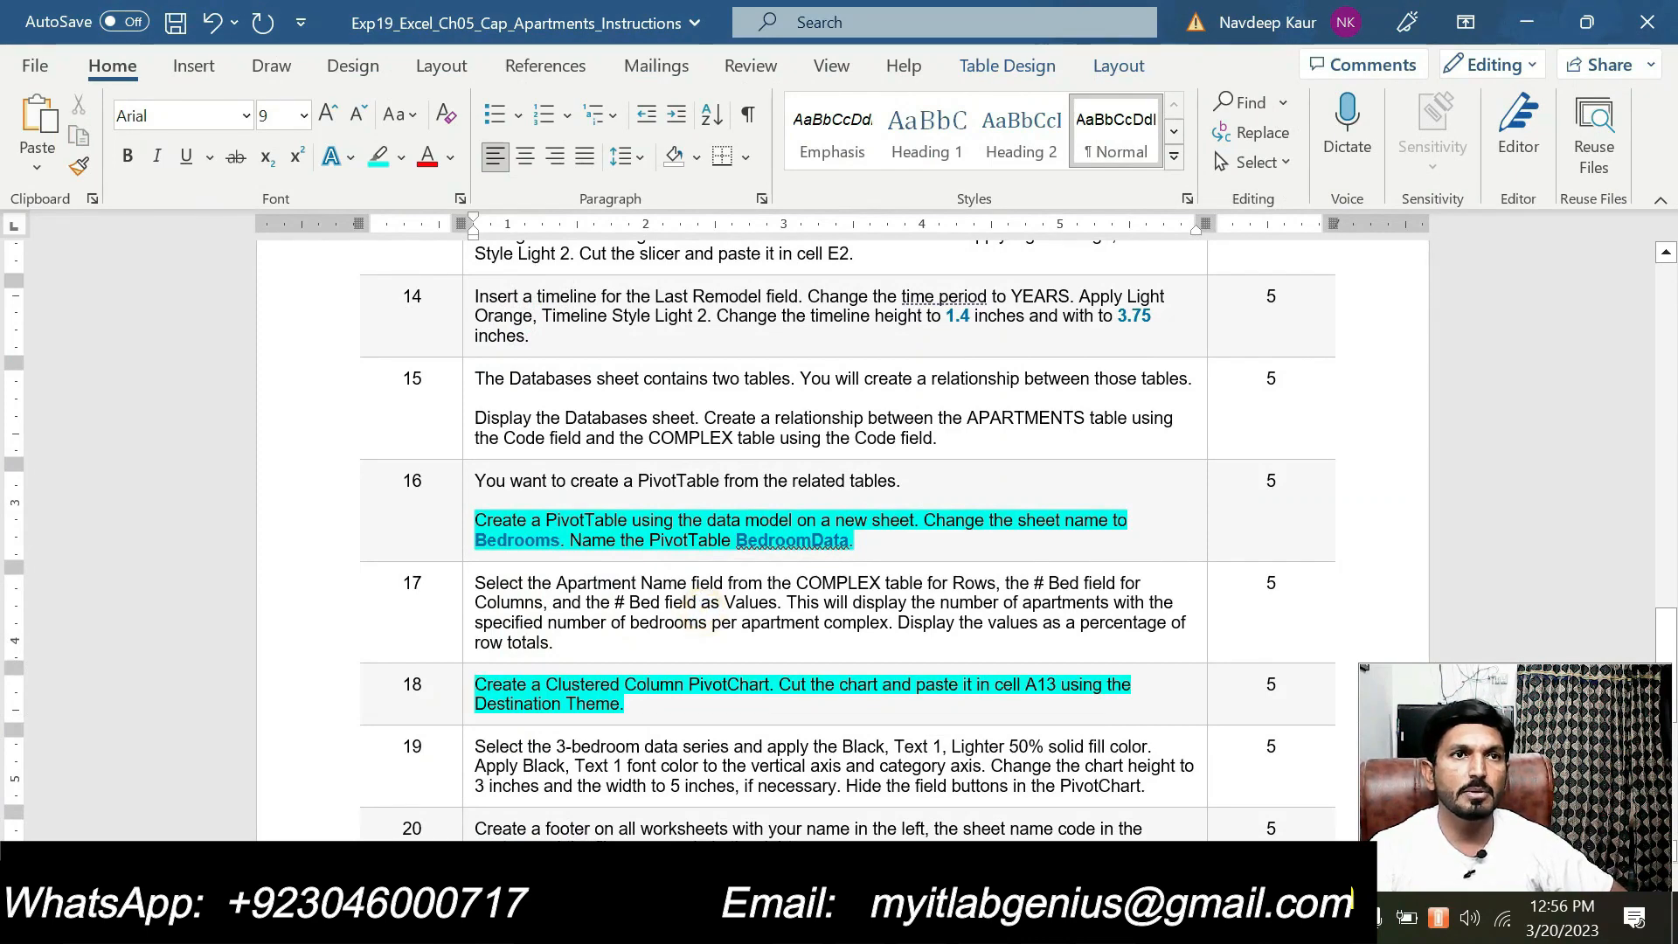
pyautogui.keyDown('shift'); pyautogui.click(634, 703); pyautogui.keyUp('shift')
pyautogui.click(594, 639)
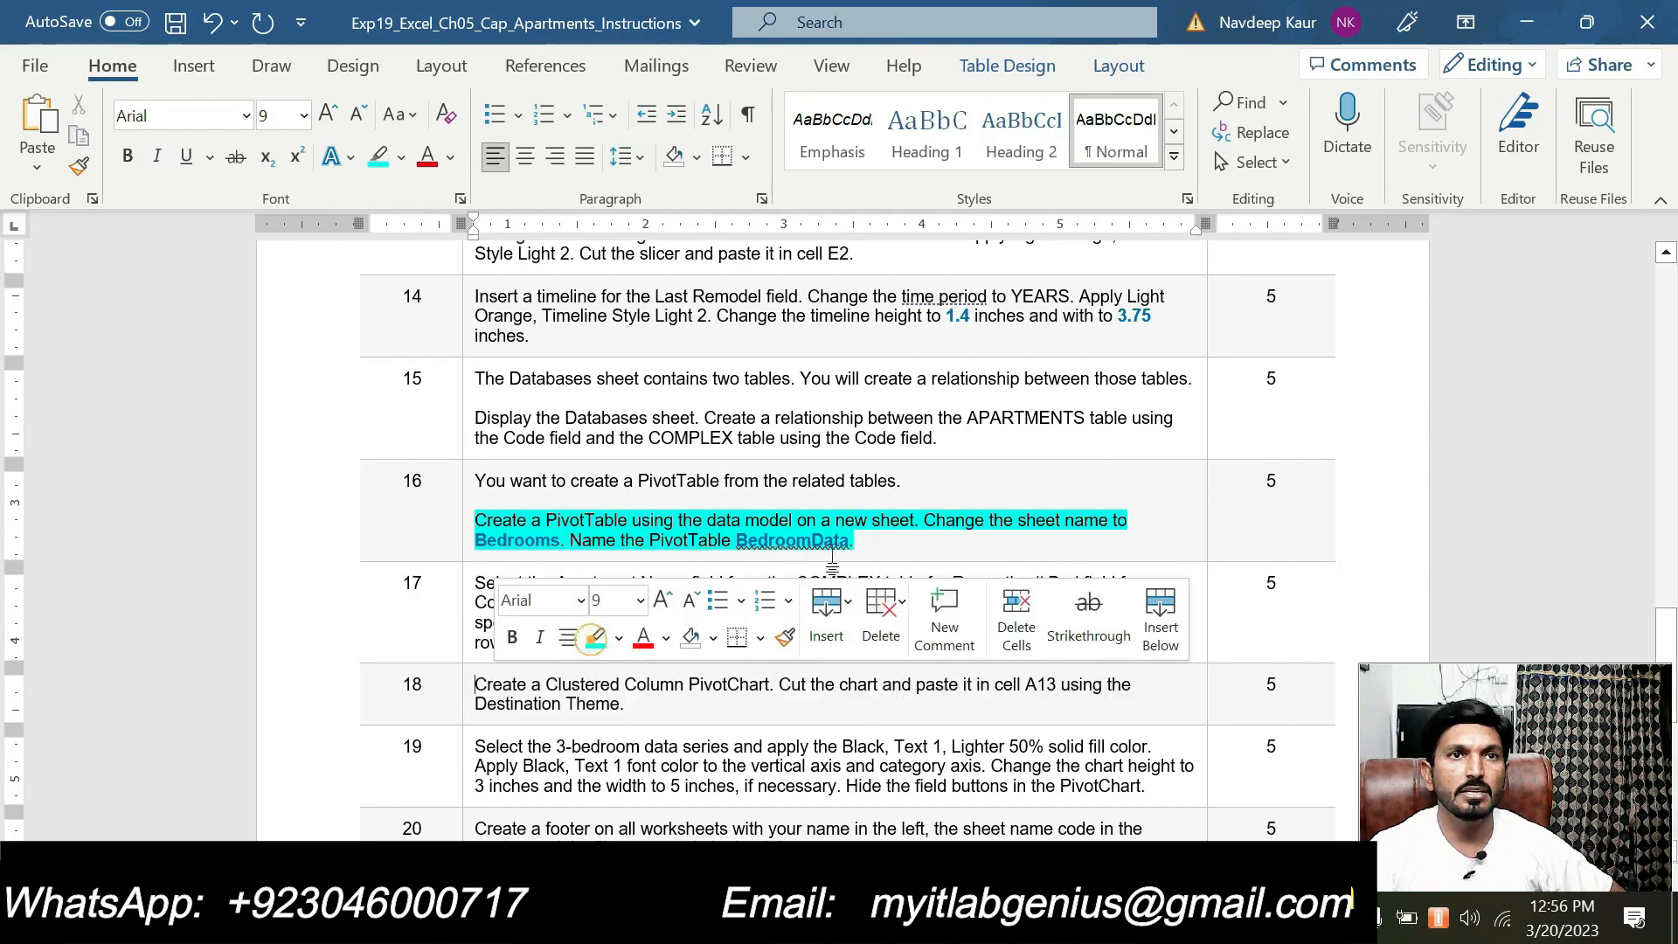
pyautogui.tripleClick(558, 521)
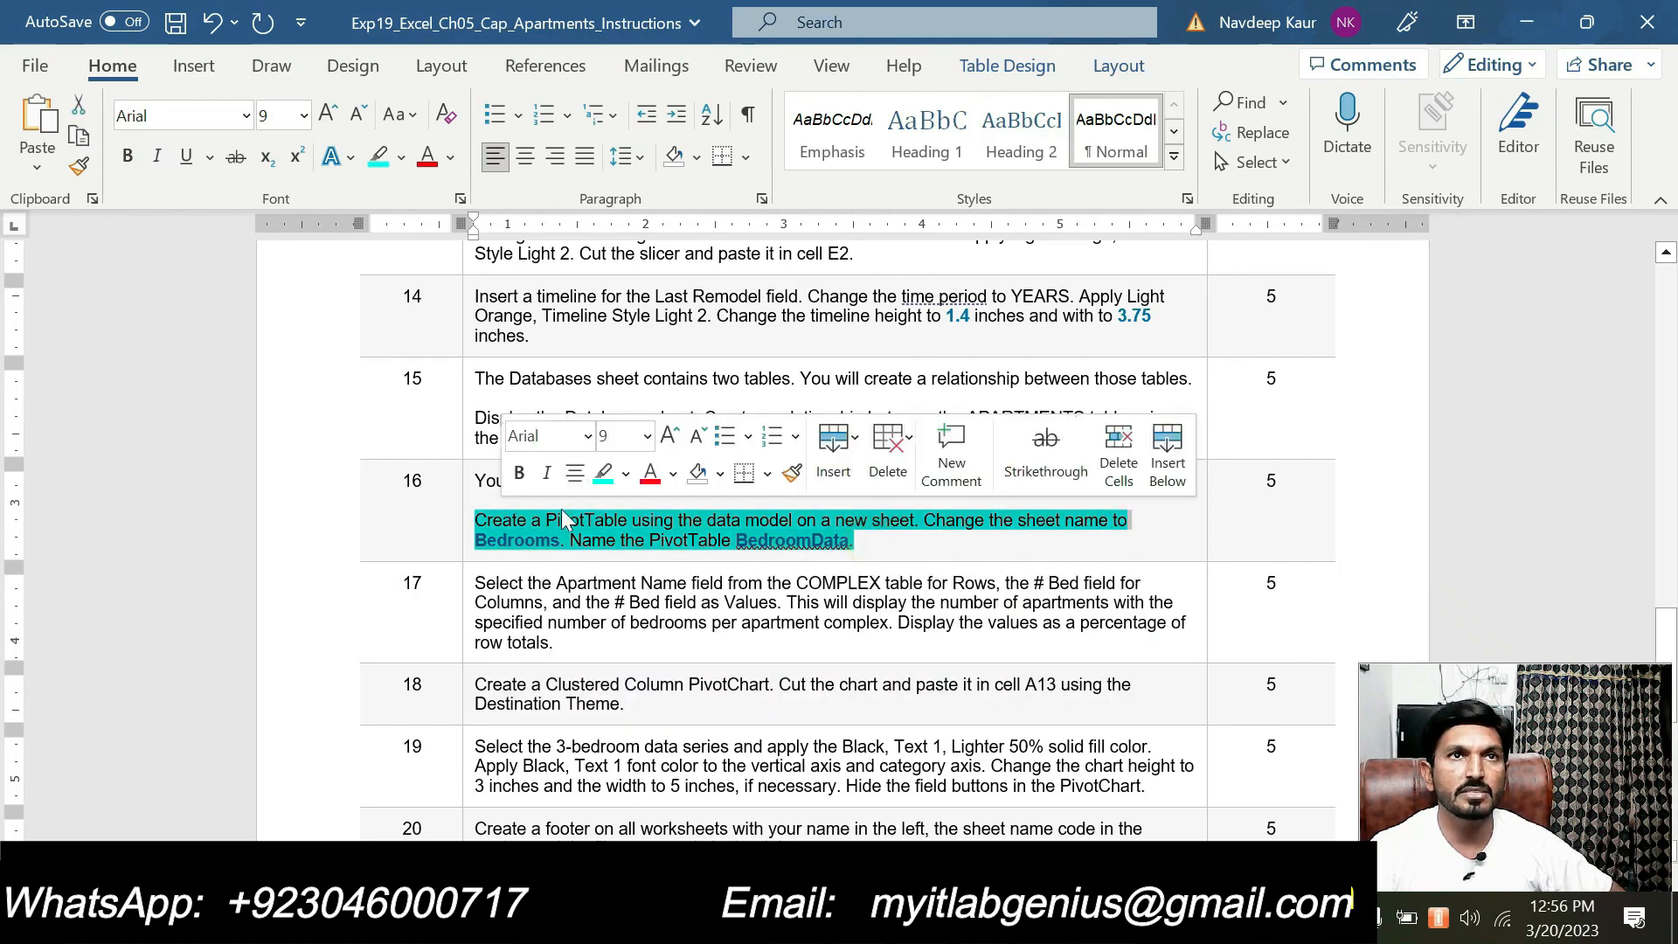
pyautogui.click(596, 476)
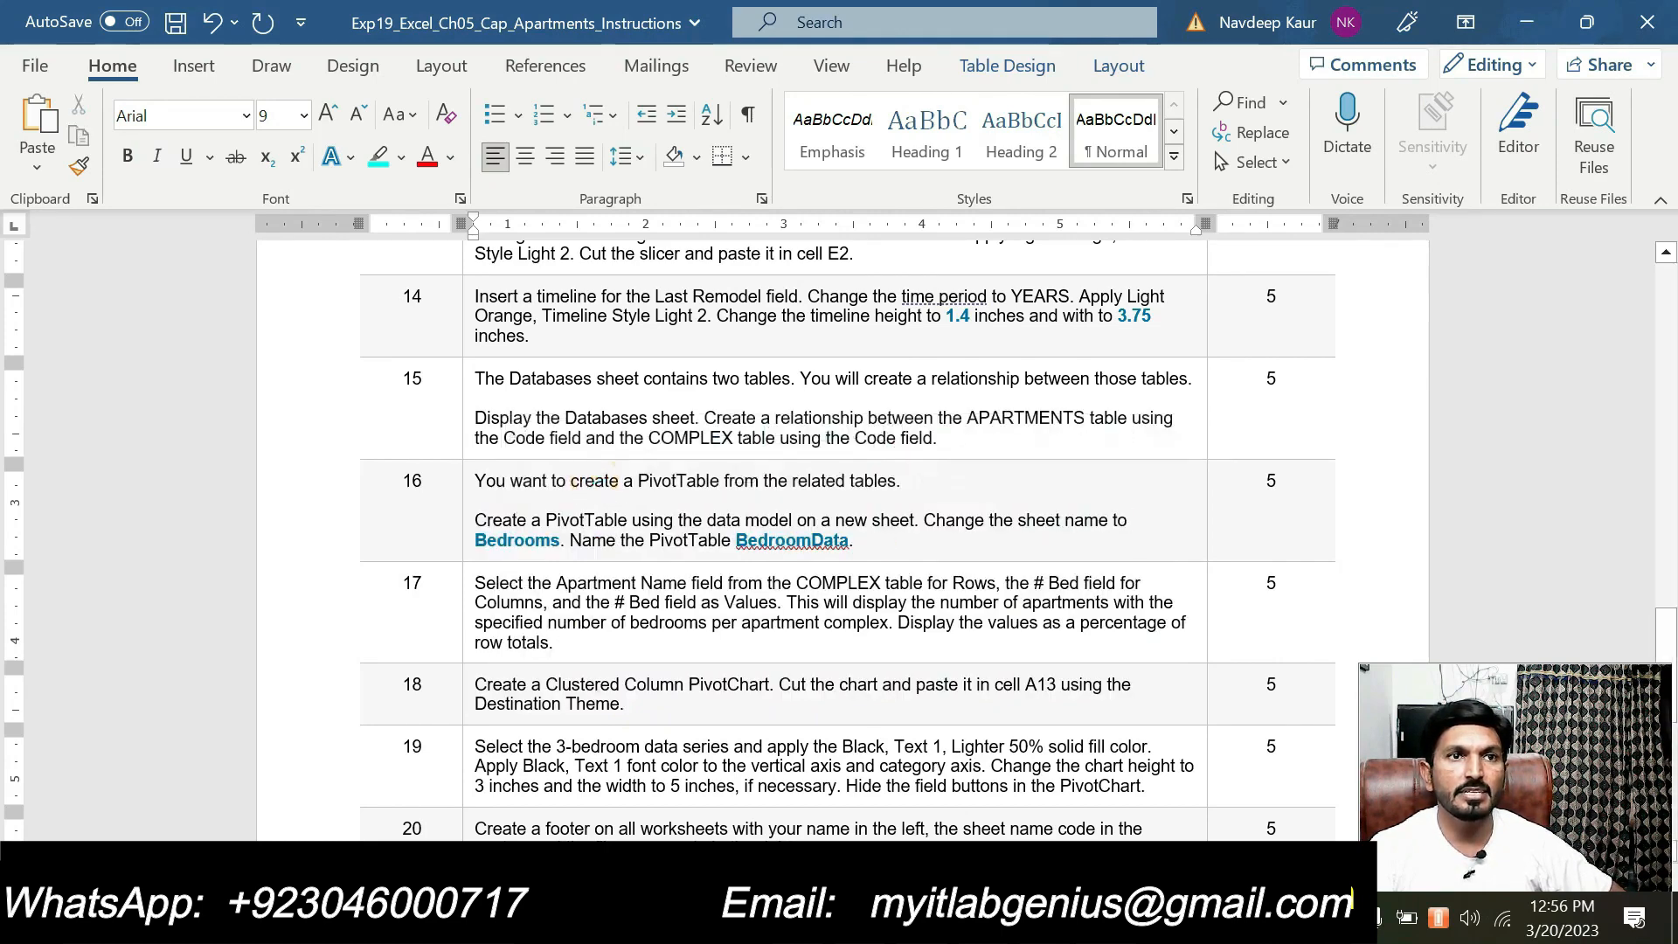
# Read steps 19 to 21 of the instructions, then check the 3-bedroom data series in the solution workbook's PivotChart
pyautogui.scroll(-4, 600, 685)
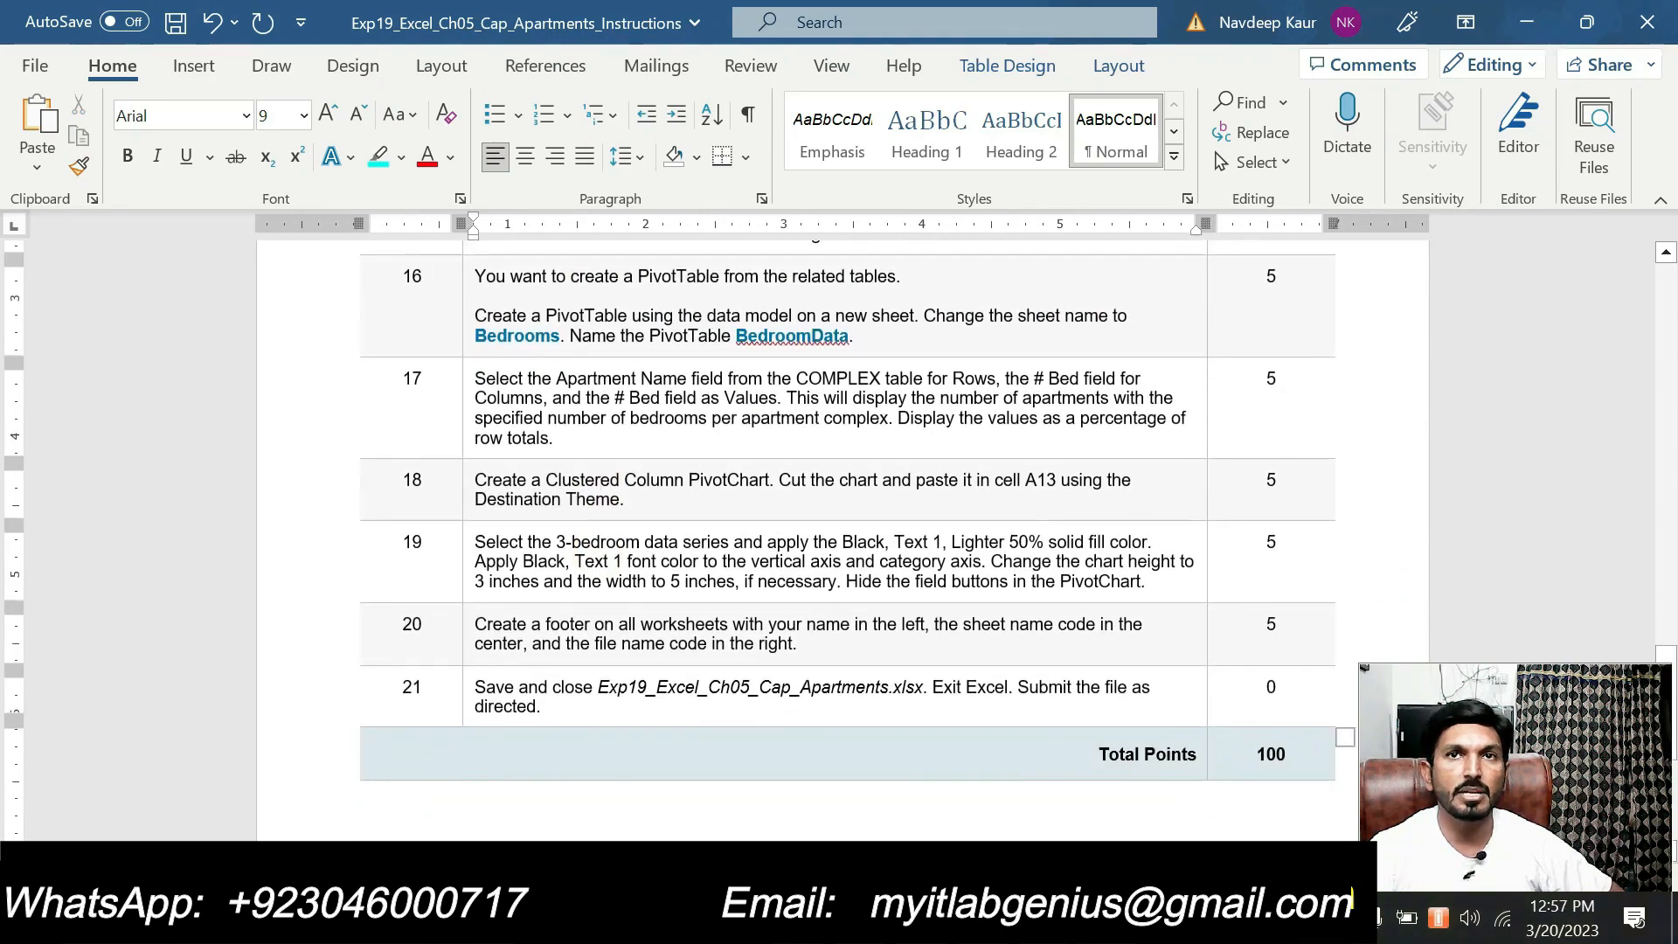
pyautogui.hotkey('alt', 'Tab')
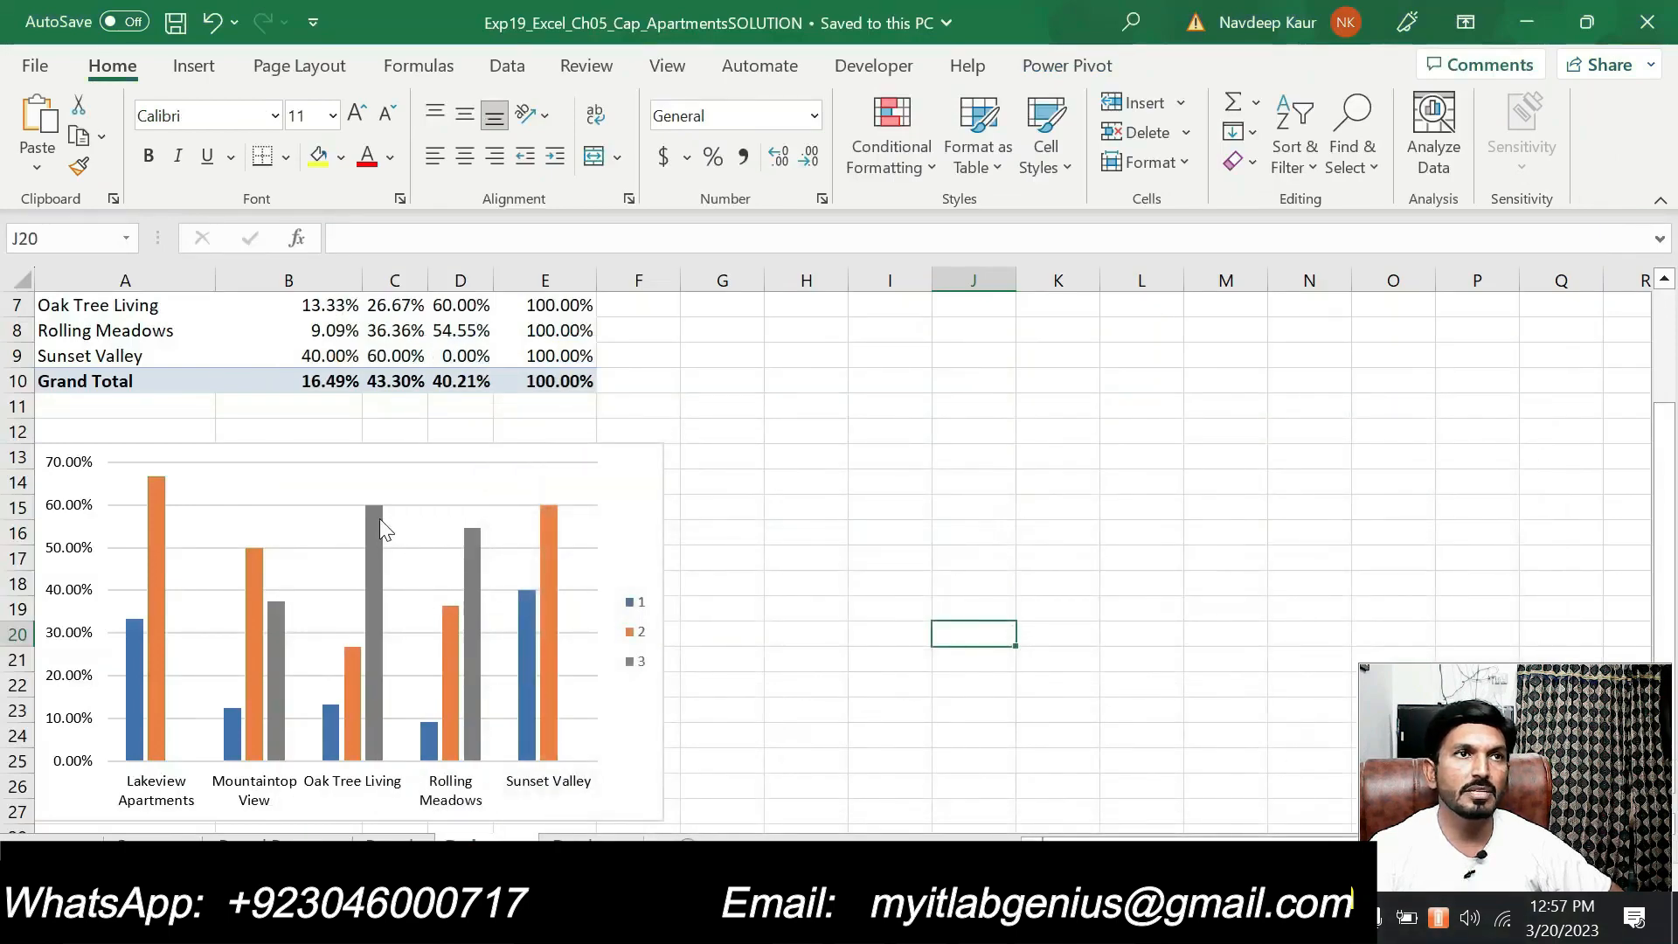
pyautogui.click(380, 518)
pyautogui.click(823, 645)
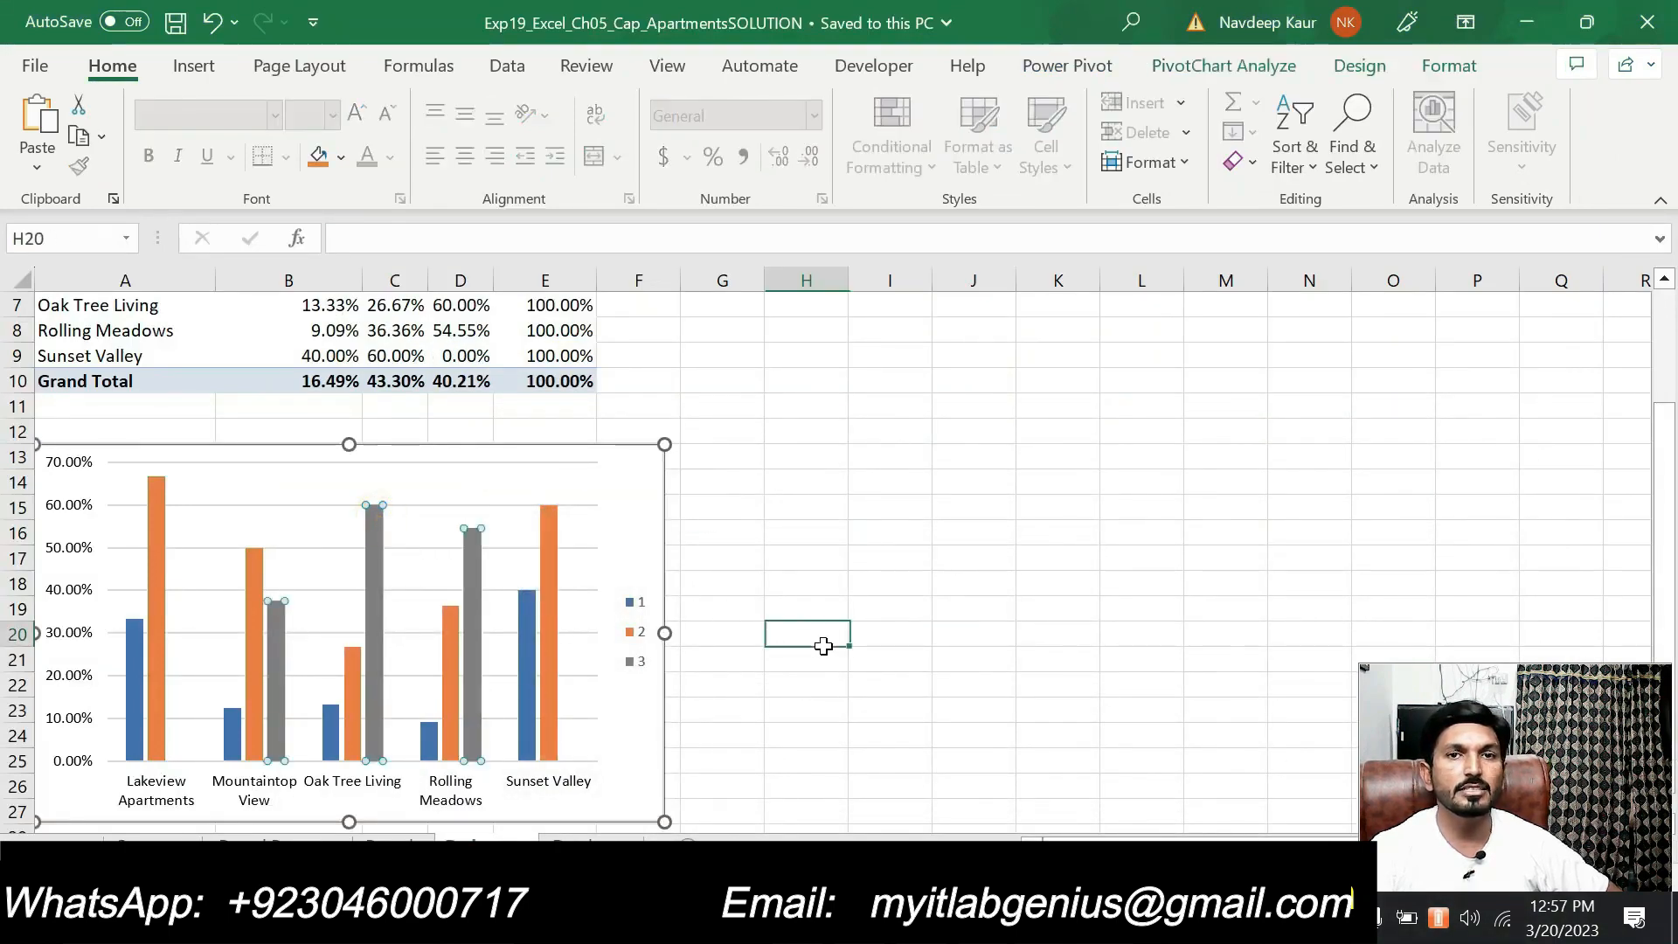
# Switch to the Word instructions and go back to the project title and description at the start of the document
pyautogui.hotkey('alt', 'Tab')
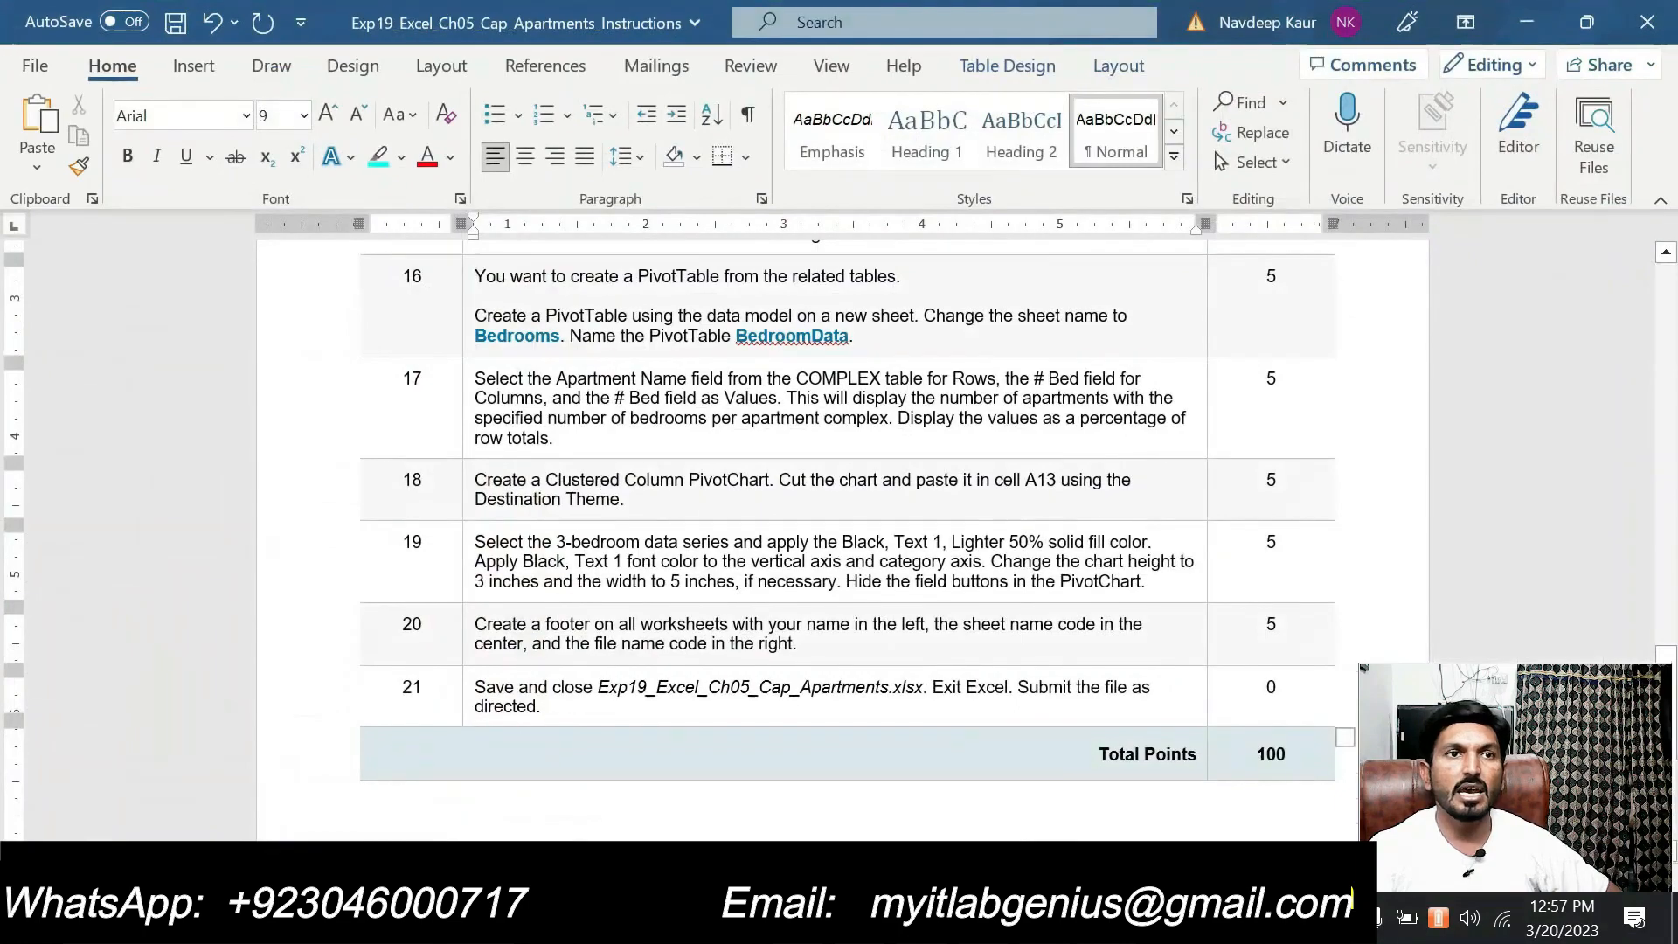
pyautogui.scroll(10, 809, 733)
pyautogui.scroll(12, 810, 732)
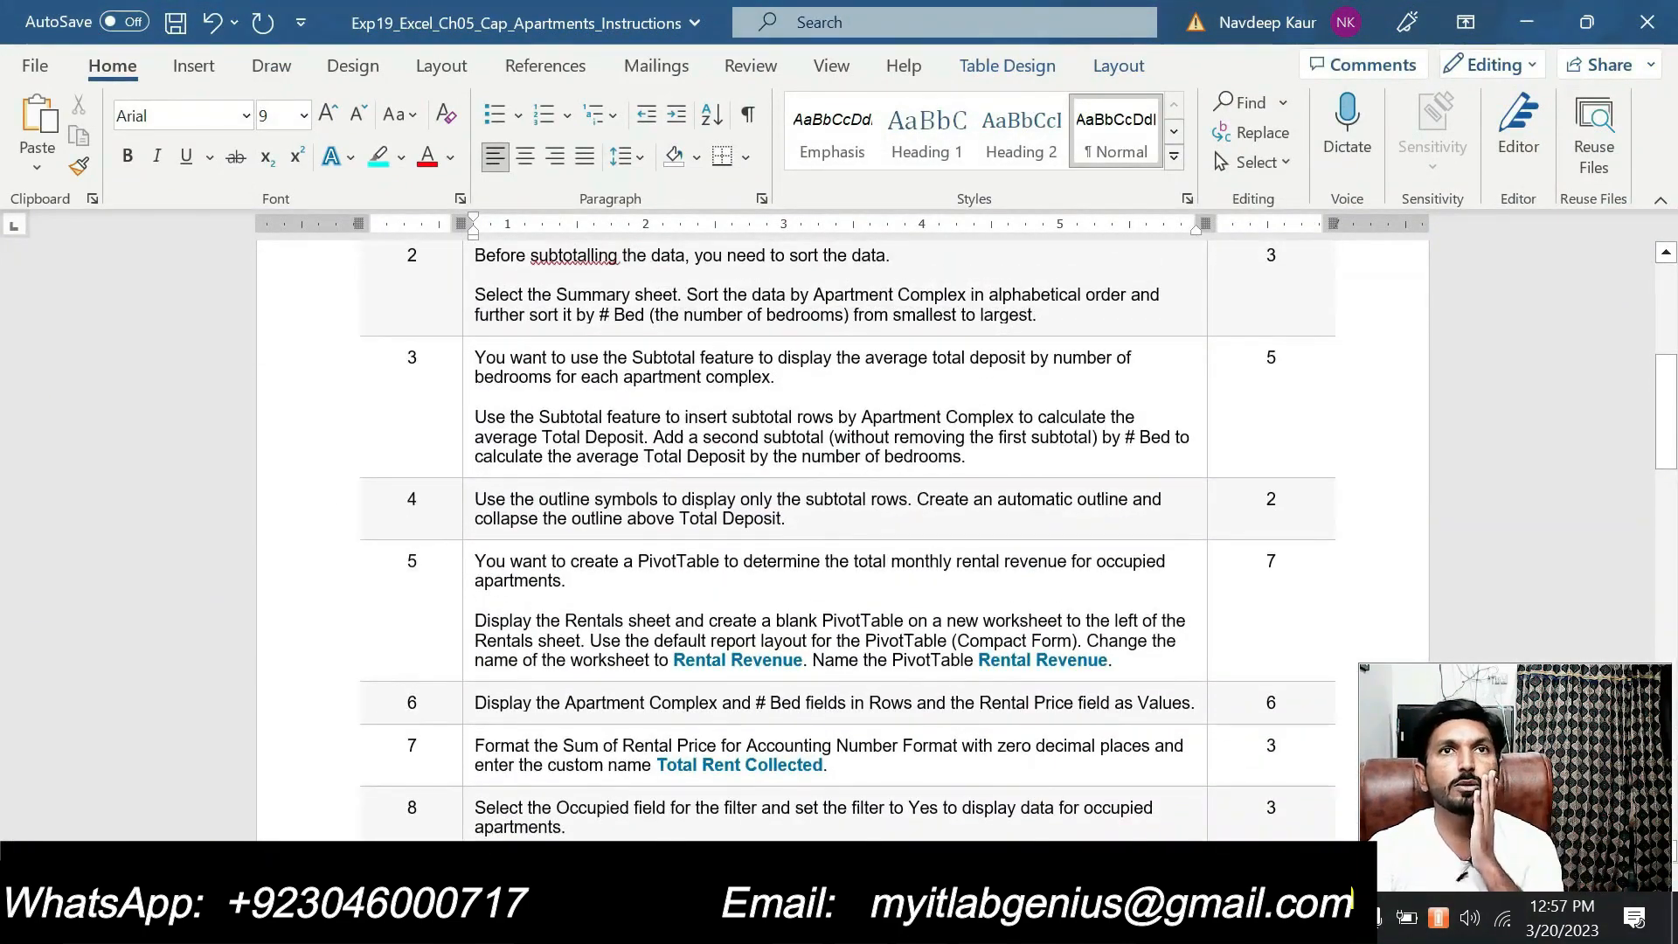
pyautogui.scroll(4, 809, 733)
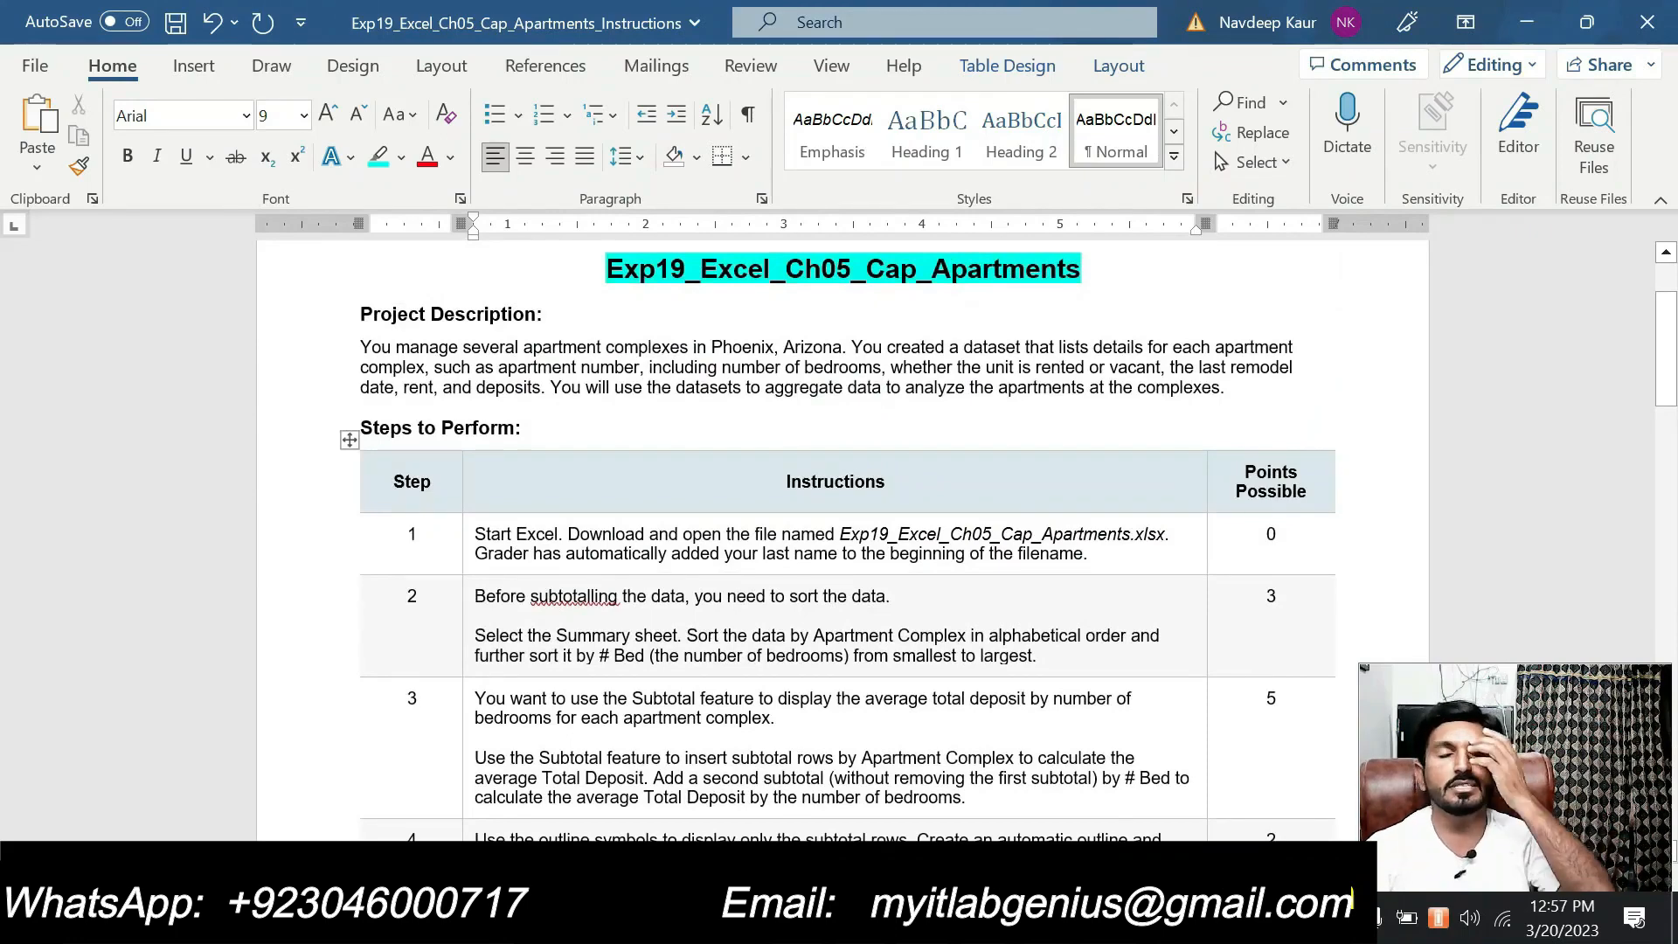
# Switch to the solution workbook and review its sheets one by one, from the Summary subtotals through Rental Revenue to Bedrooms and Databases
pyautogui.moveTo(1044, 920)
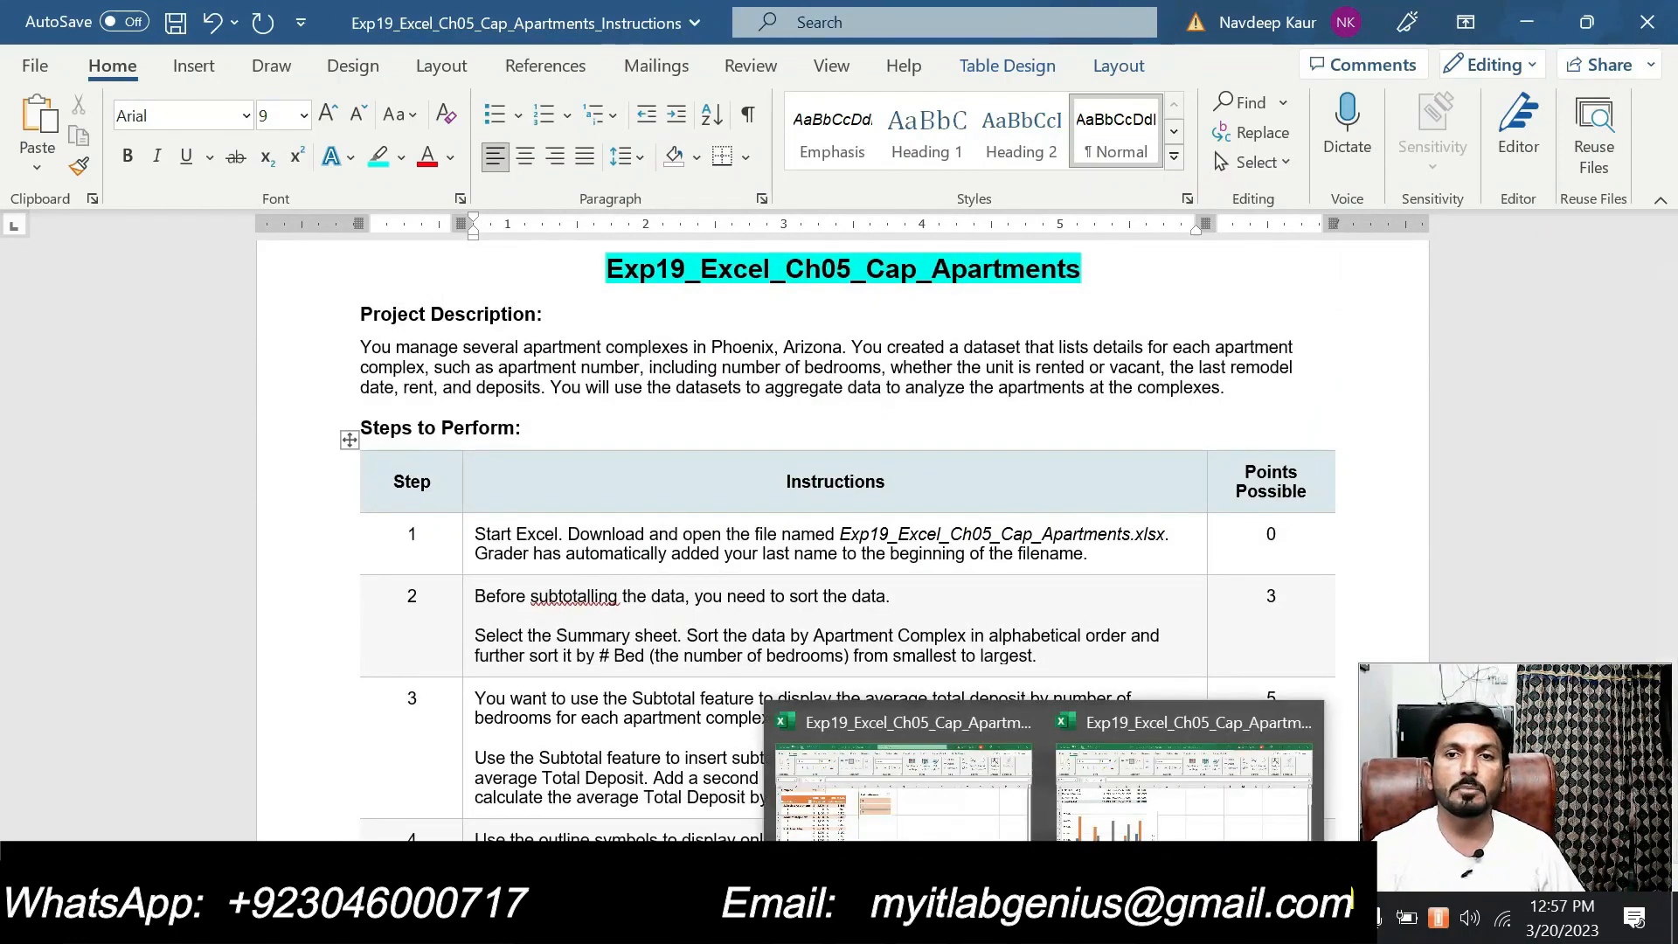
pyautogui.click(1183, 782)
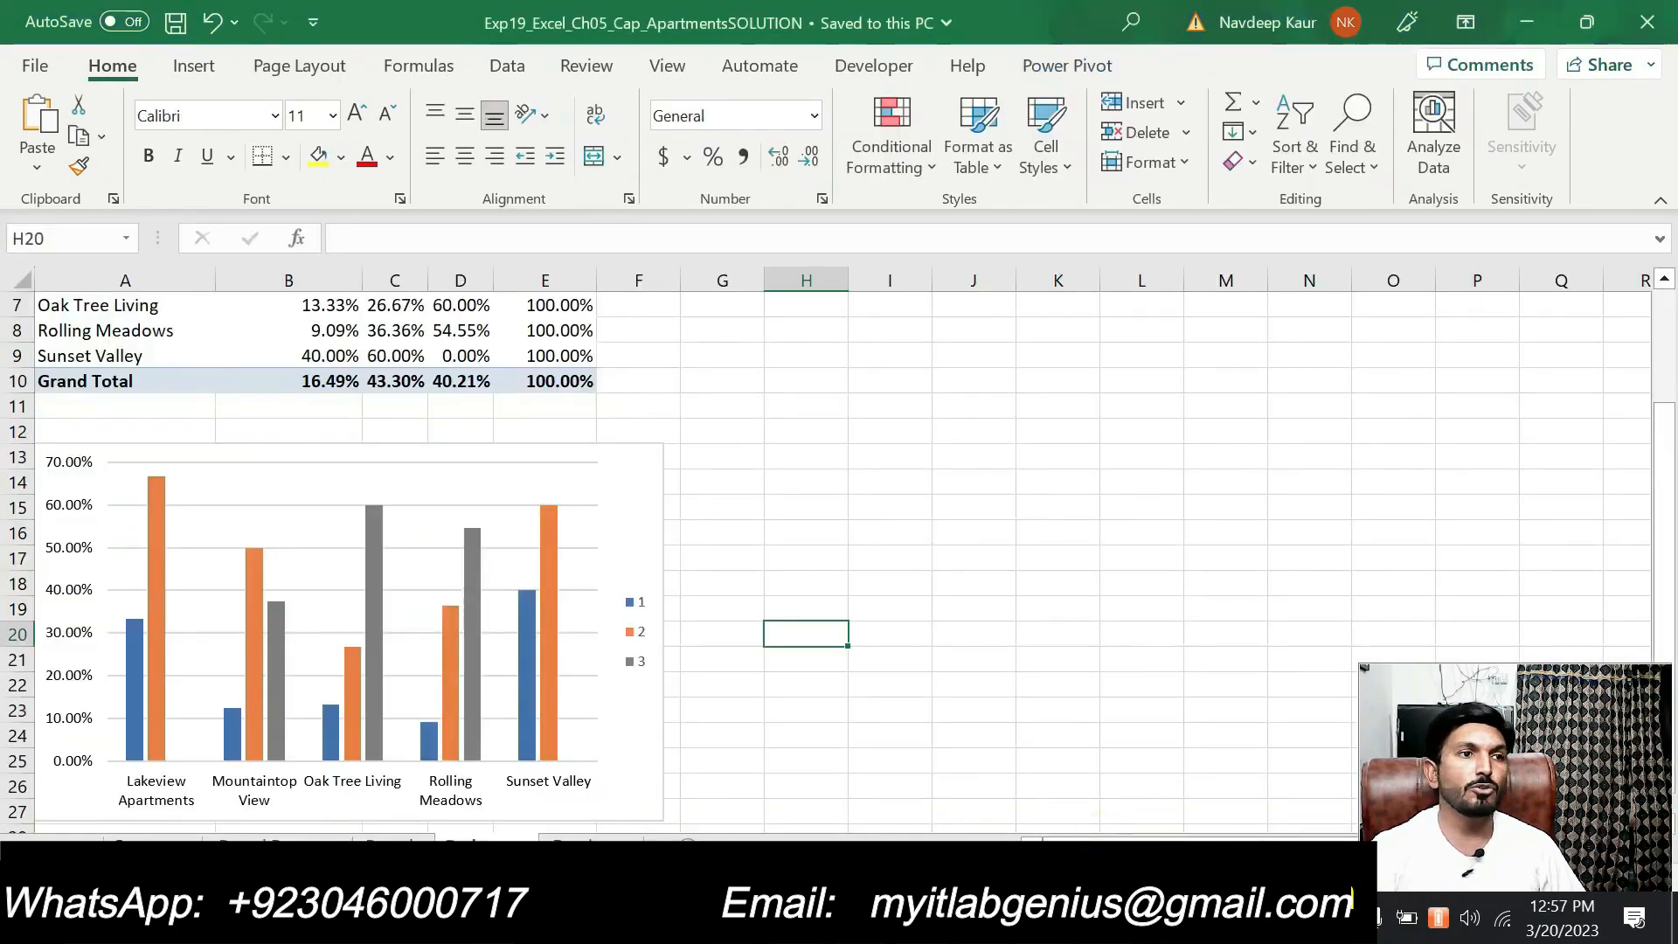
pyautogui.click(153, 841)
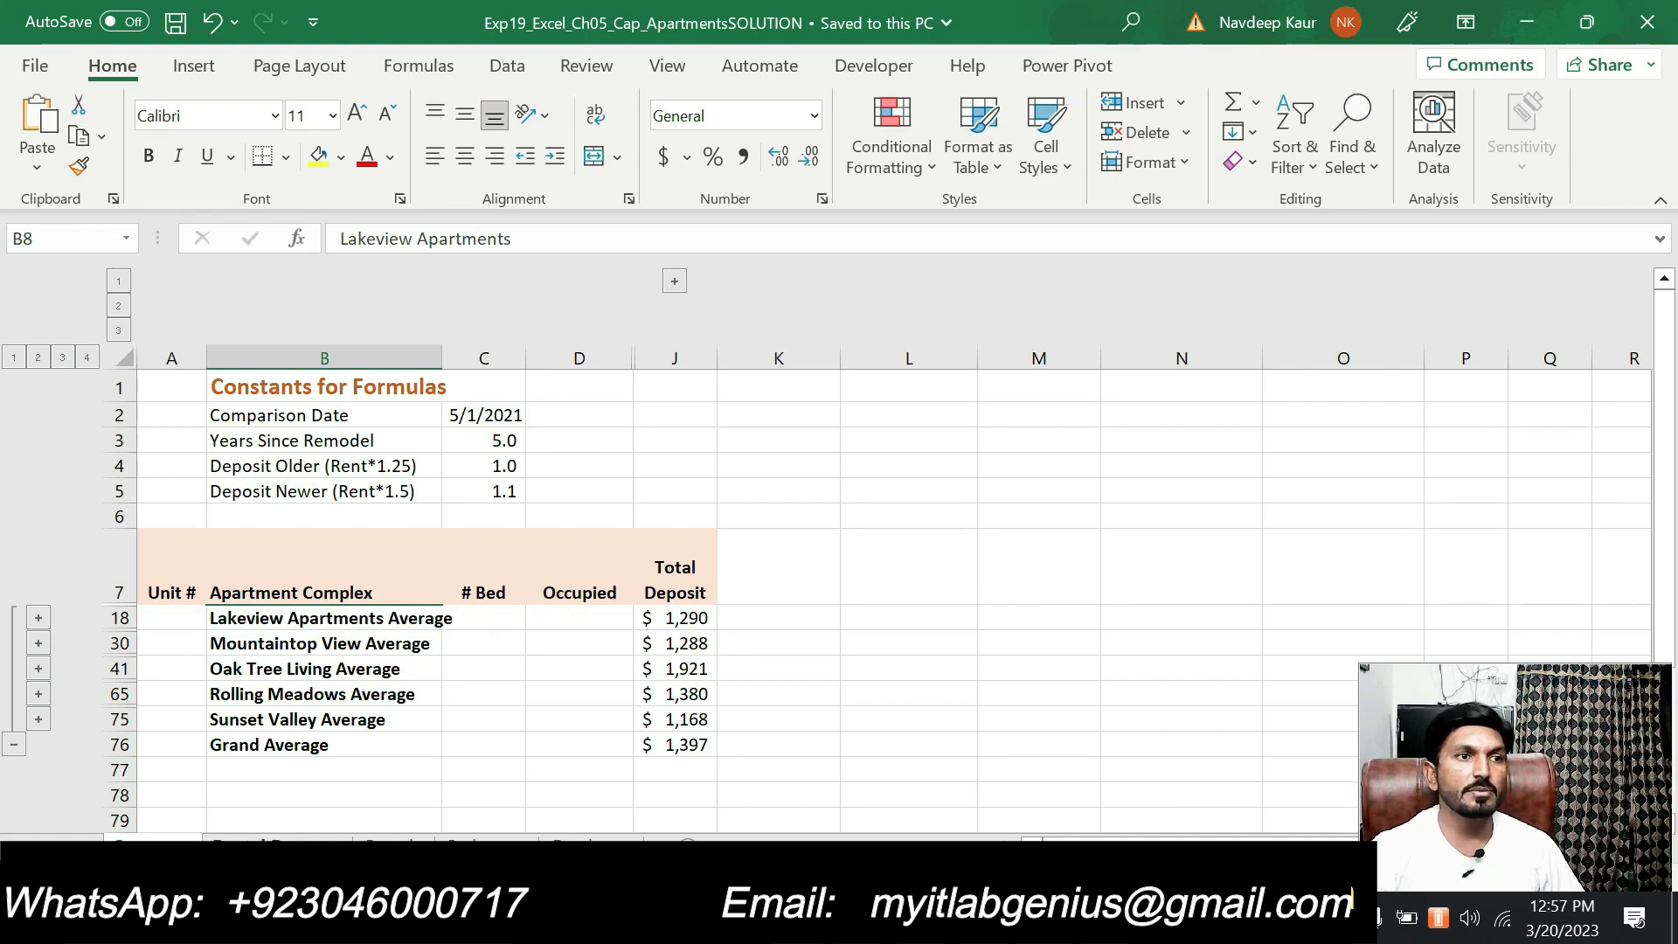
pyautogui.click(280, 846)
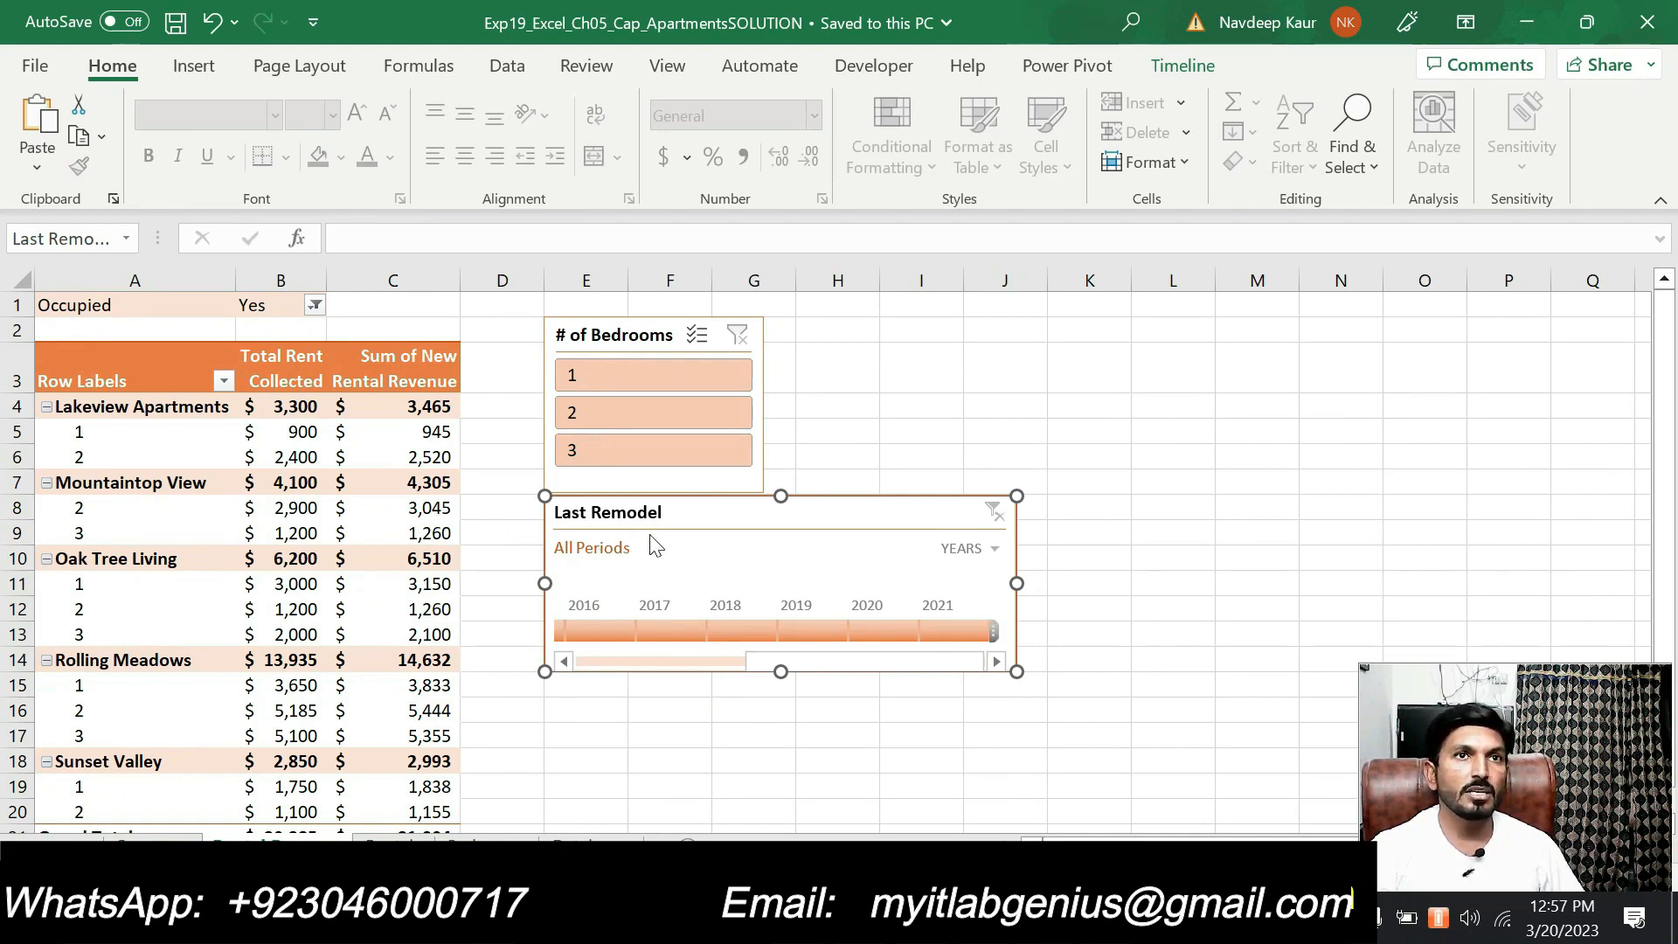
pyautogui.click(408, 839)
pyautogui.click(476, 840)
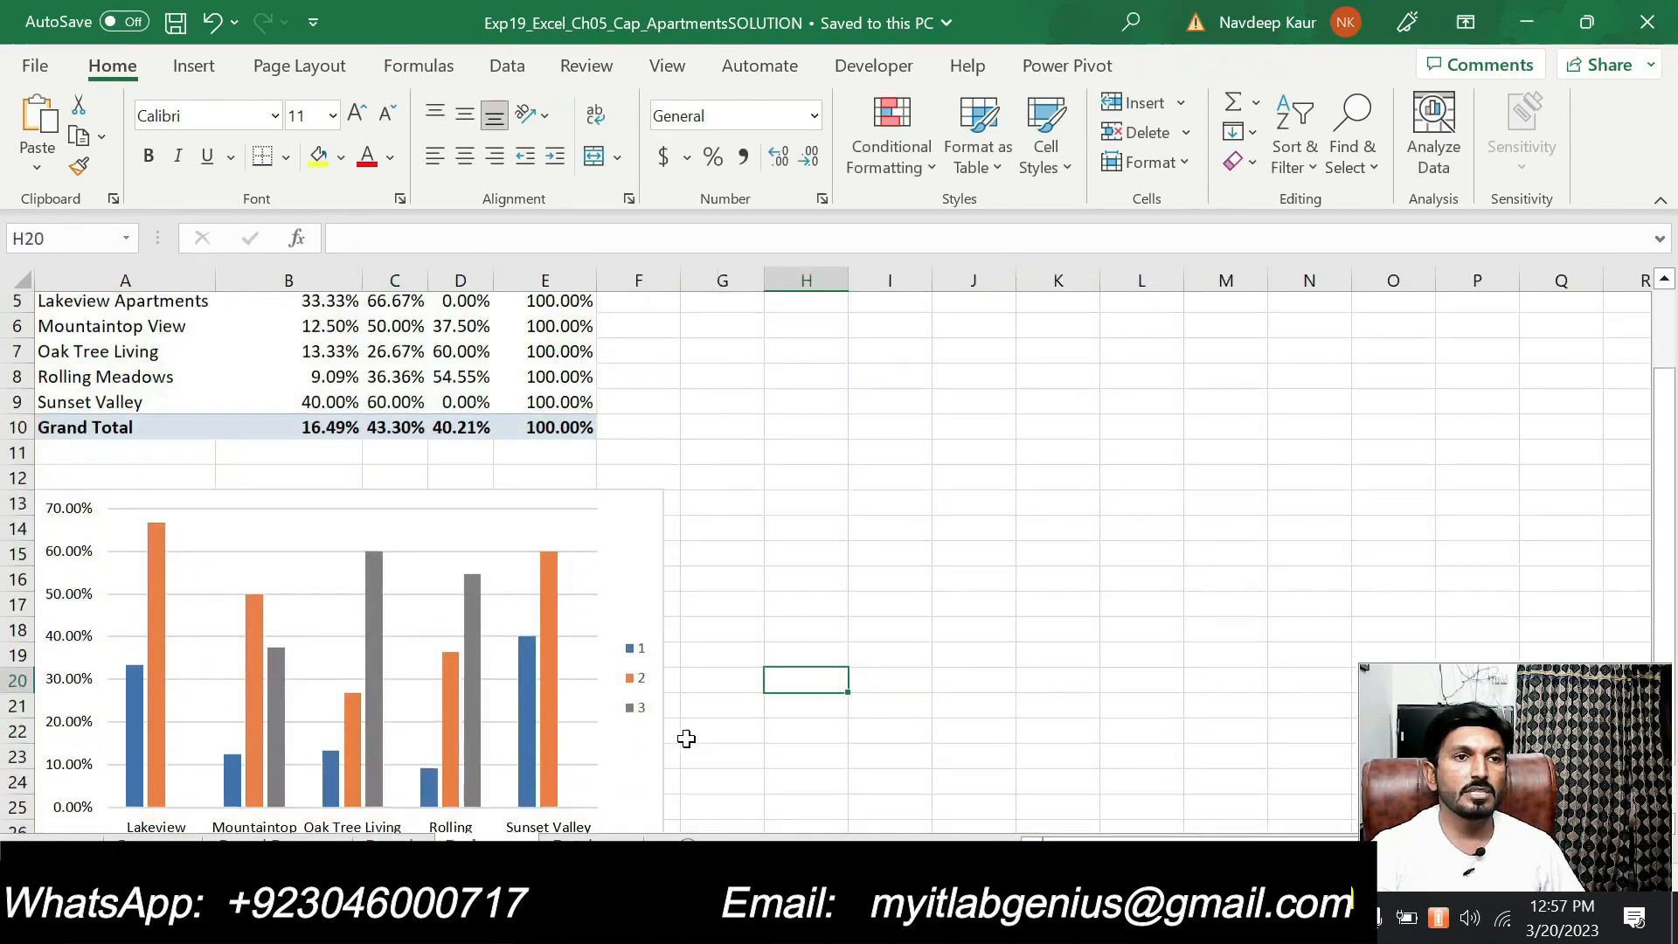
pyautogui.scroll(2, 686, 738)
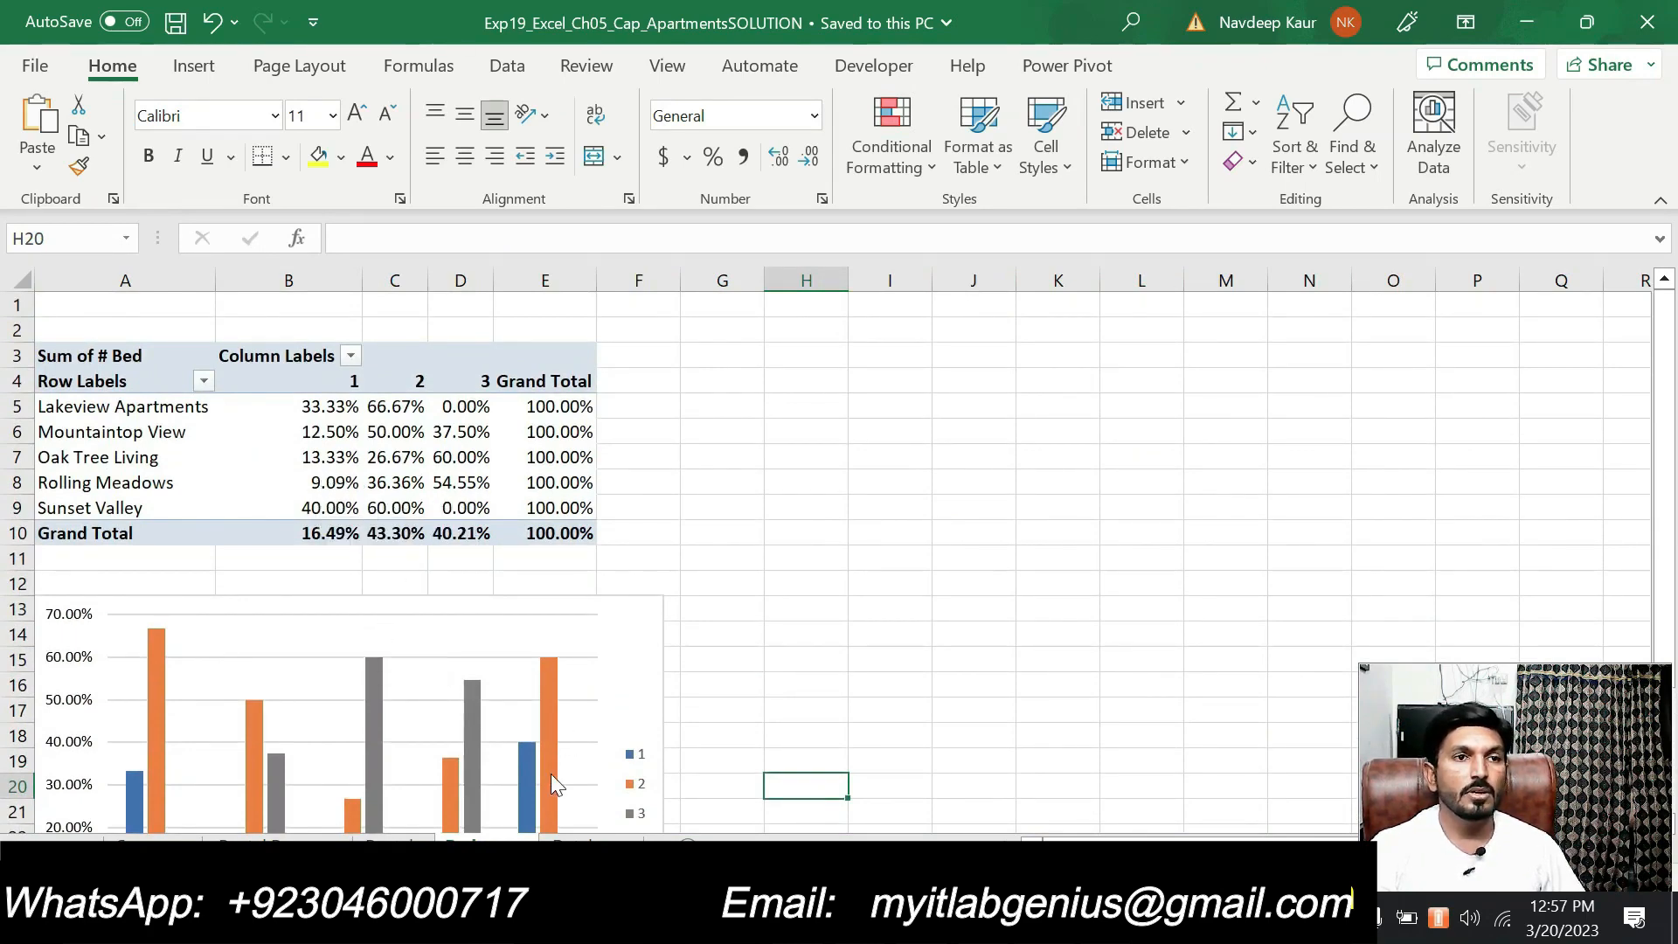
pyautogui.click(579, 845)
pyautogui.click(509, 846)
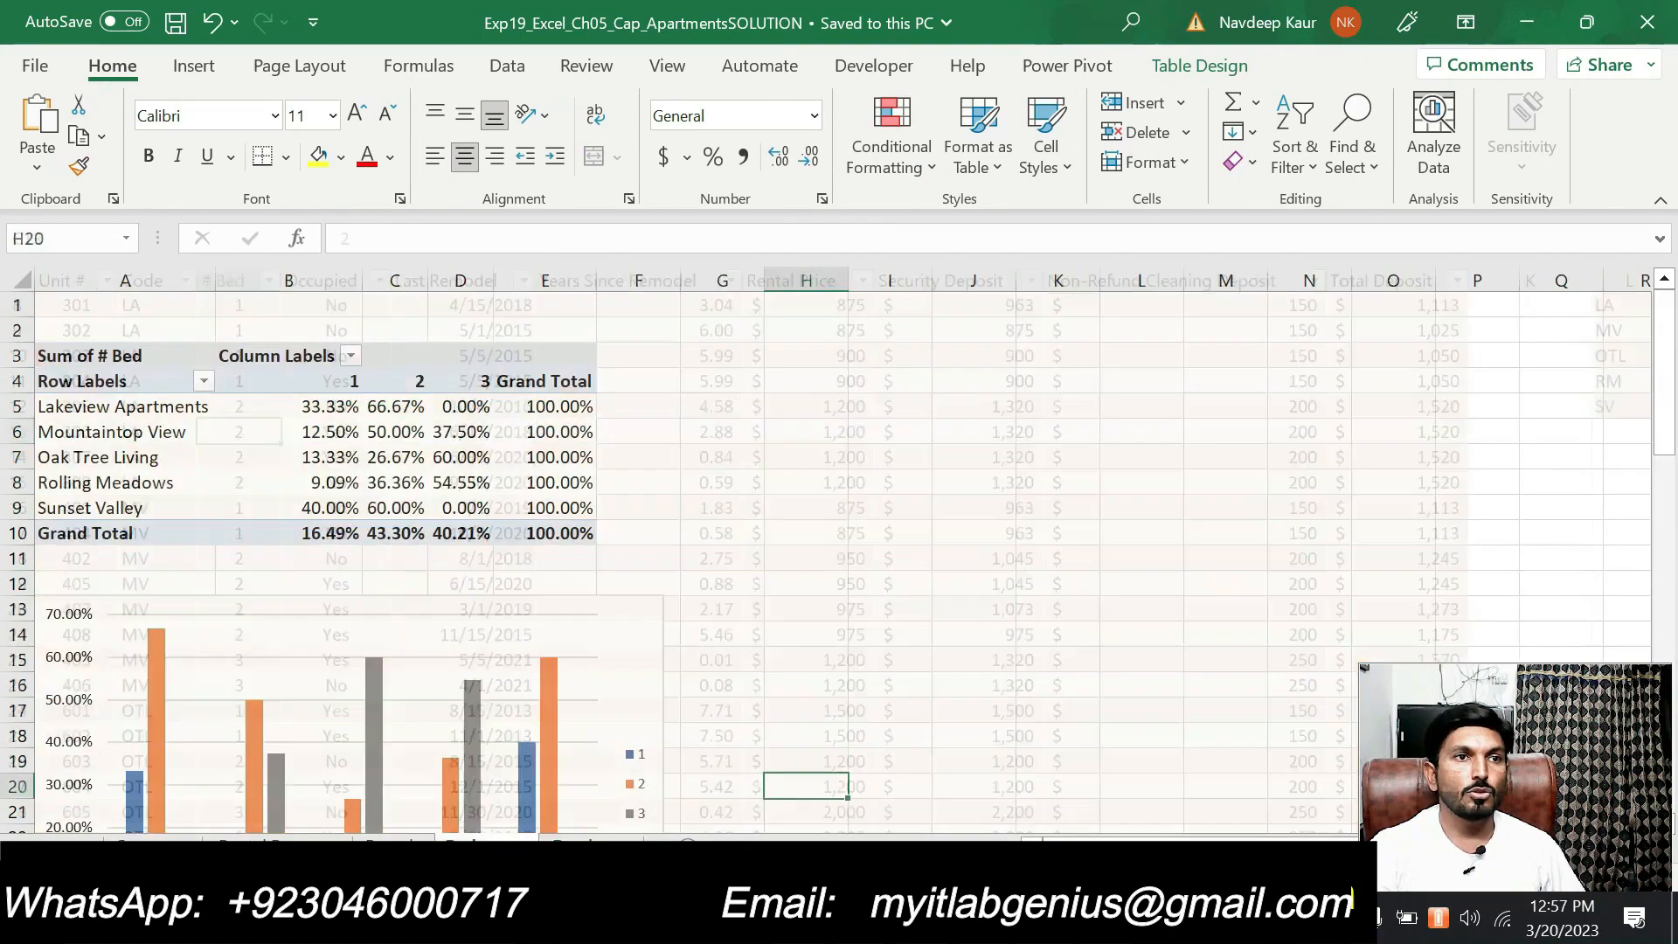